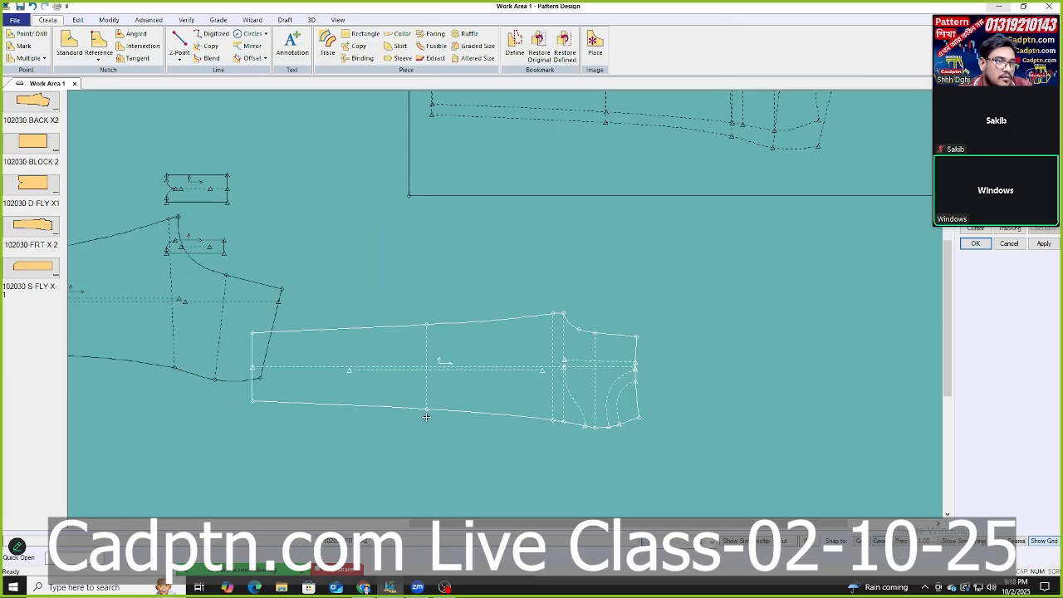
Arrange the back leg piece directly above the front leg piece and flip the back so its crotch point faces the front.
{"action": "left_click_drag", "start_coordinate": [243, 396], "coordinate": [499, 452]}
{"action": "left_click_drag", "start_coordinate": [393, 348], "coordinate": [443, 312]}
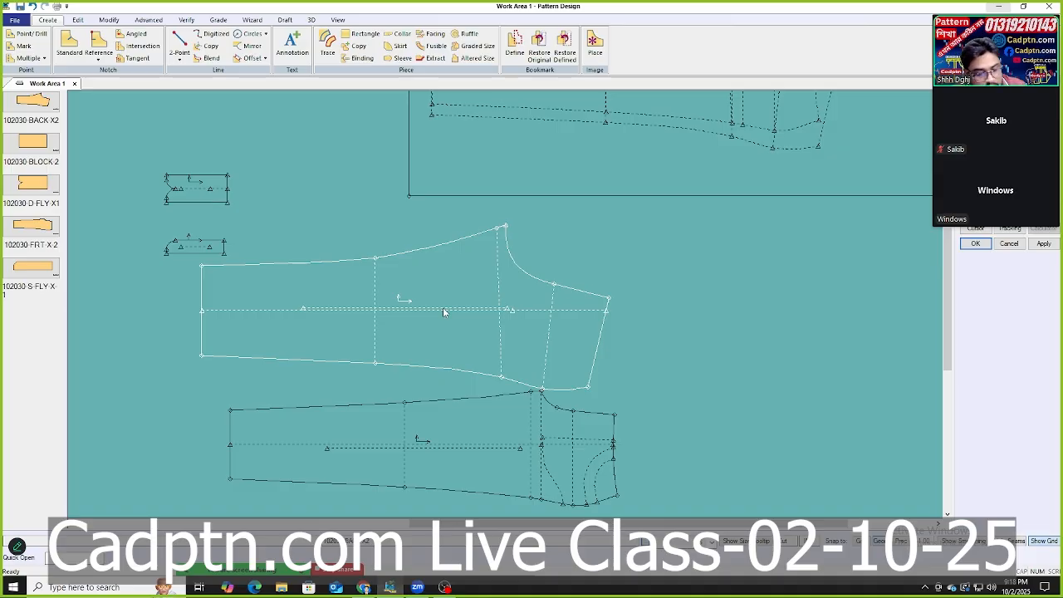
{"action": "left_click", "coordinate": [442, 312]}
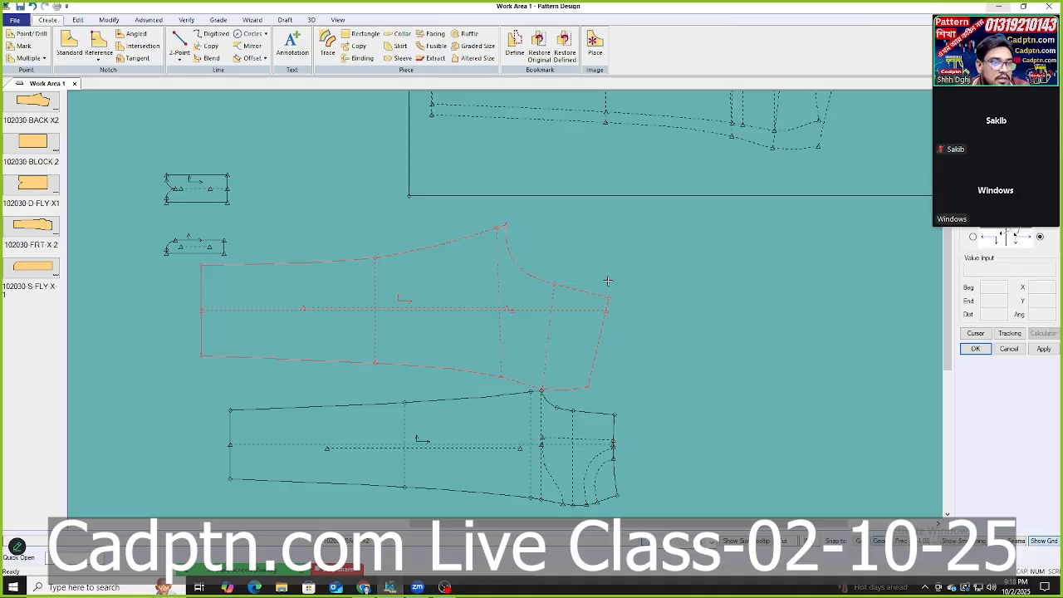
{"action": "scroll", "coordinate": [513, 414], "scroll_direction": "up", "scroll_amount": 5}
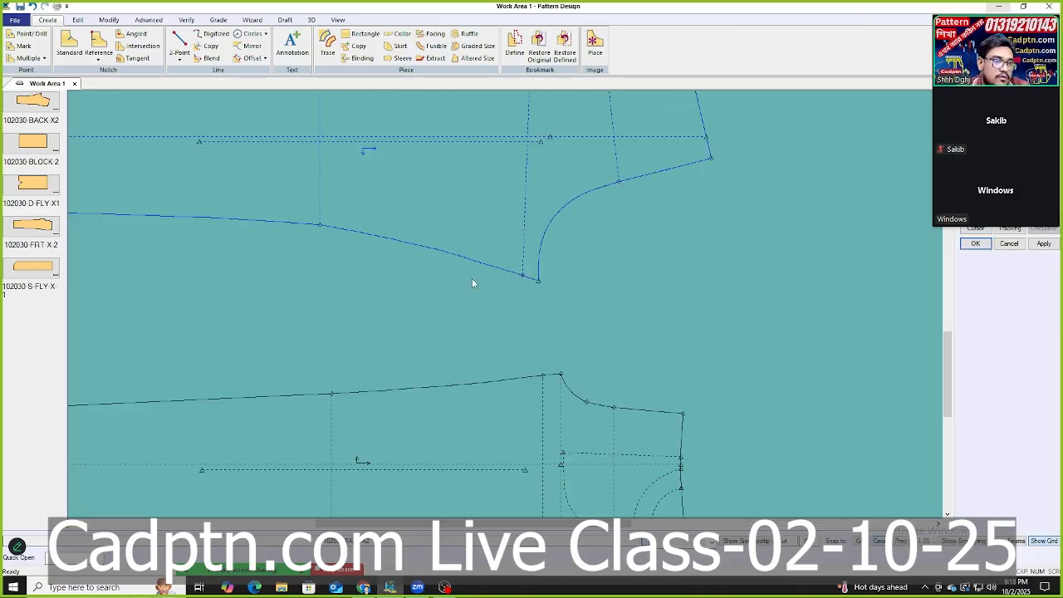
Move the front leg piece up so its crotch point sits just below the back piece's crotch point.
{"action": "left_click_drag", "start_coordinate": [555, 383], "coordinate": [547, 339]}
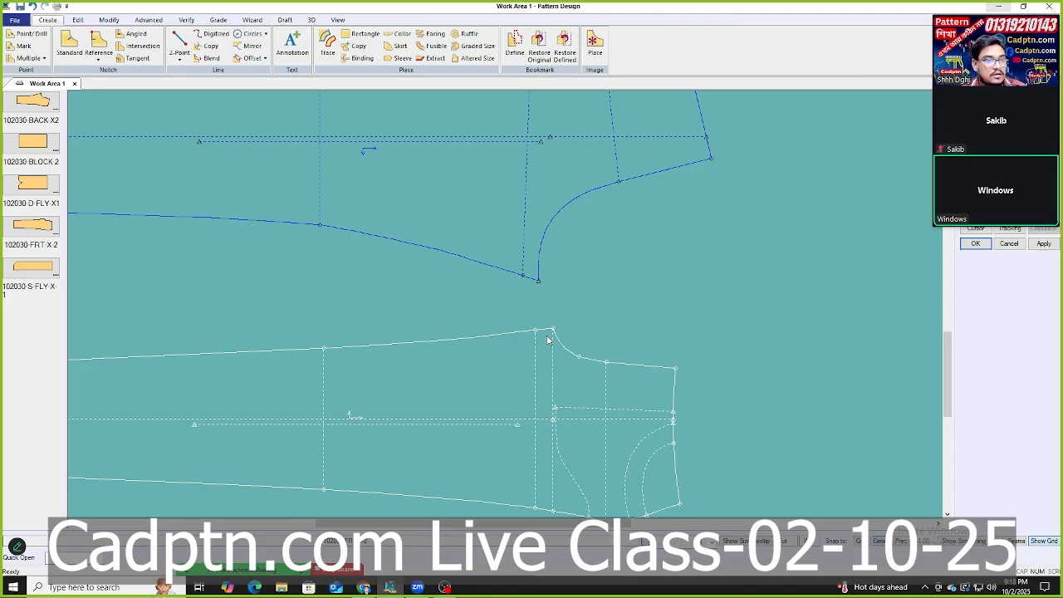
{"action": "left_click_drag", "start_coordinate": [547, 339], "coordinate": [553, 335]}
{"action": "left_click", "coordinate": [555, 340]}
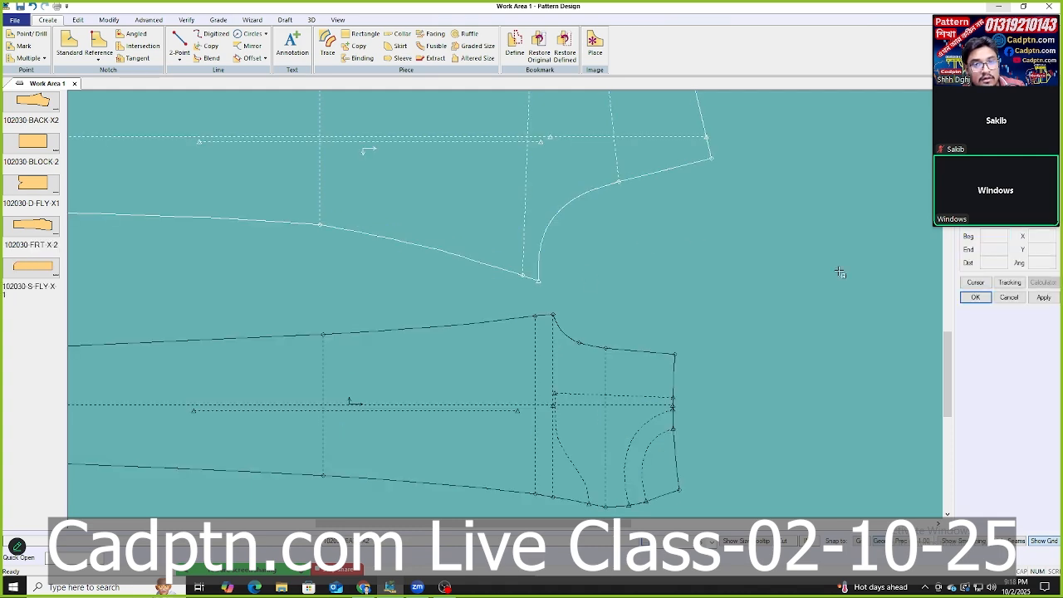
Set and rotate the back piece onto the front, matching their crotch points and aligning their inseam lines.
{"action": "left_click_drag", "start_coordinate": [913, 104], "coordinate": [91, 381]}
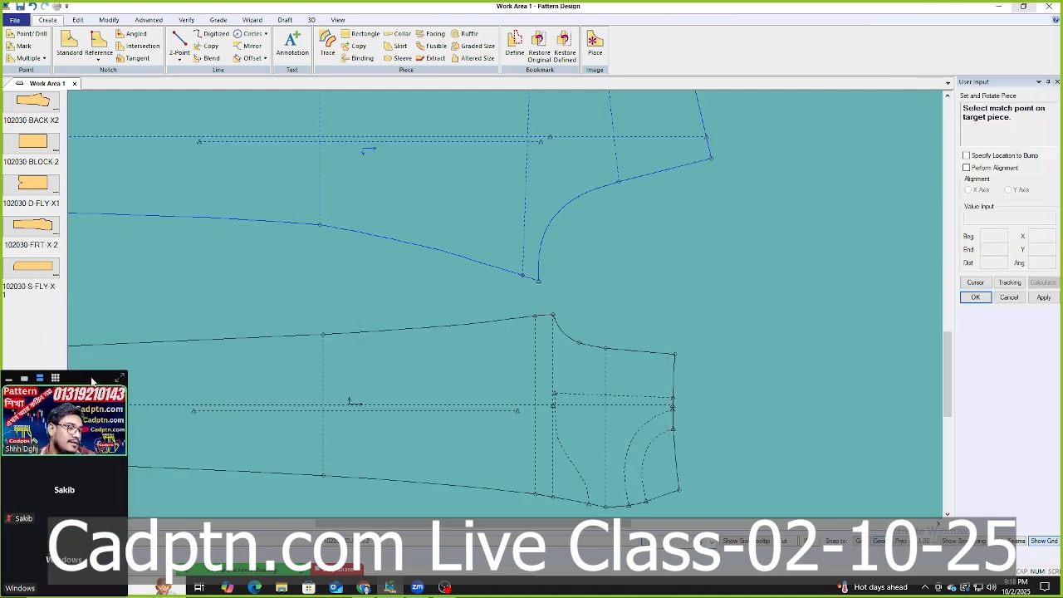
{"action": "left_click", "coordinate": [556, 309]}
{"action": "scroll", "coordinate": [549, 316], "scroll_direction": "up", "scroll_amount": 2}
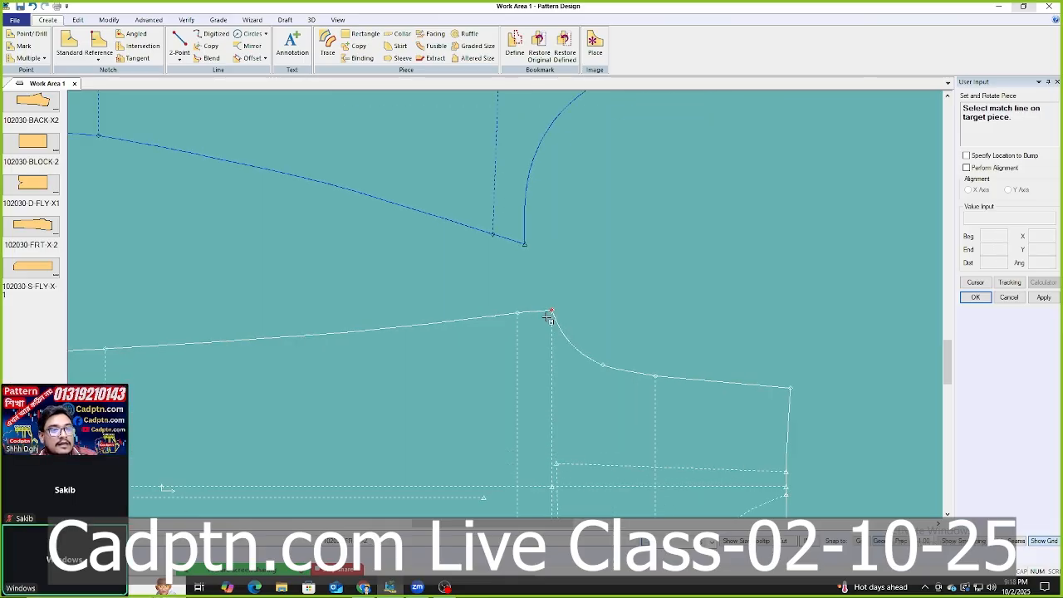
{"action": "scroll", "coordinate": [548, 318], "scroll_direction": "up", "scroll_amount": 1}
{"action": "left_click", "coordinate": [515, 312]}
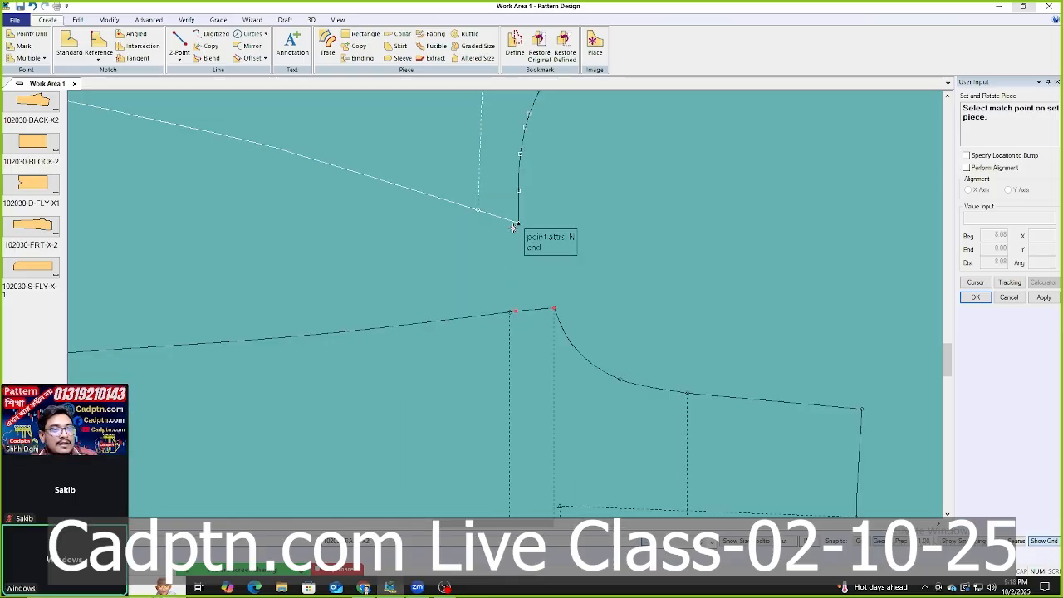
{"action": "left_click", "coordinate": [518, 224]}
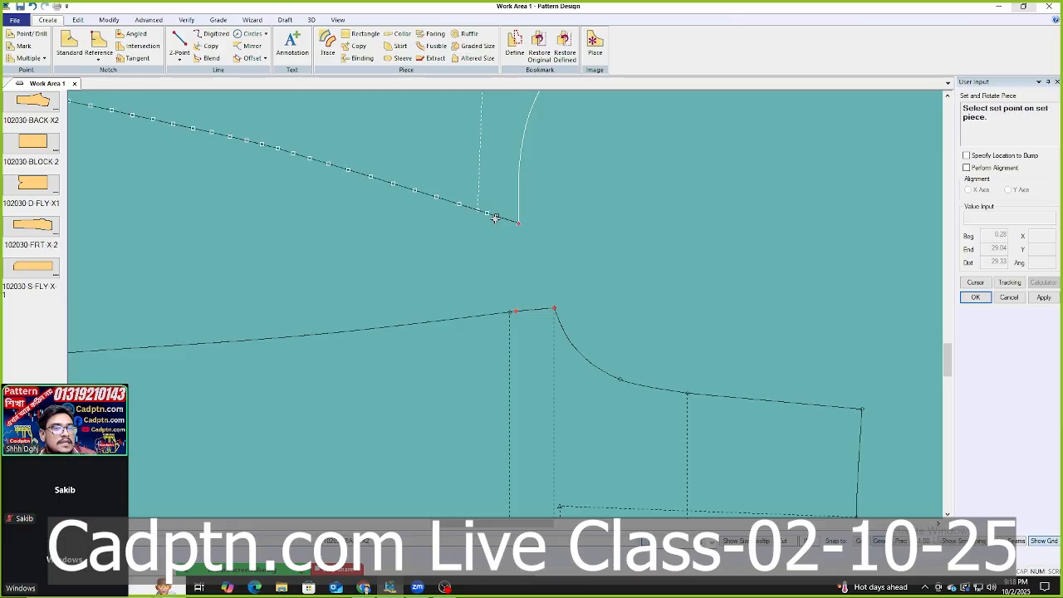
{"action": "left_click", "coordinate": [488, 219]}
{"action": "right_click", "coordinate": [456, 175]}
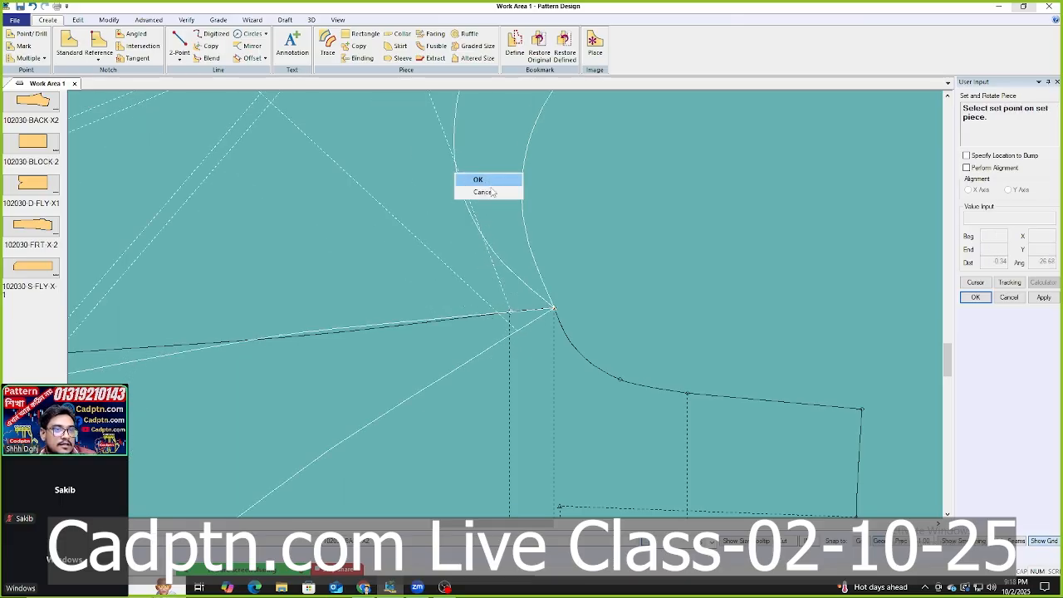
{"action": "left_click", "coordinate": [497, 195]}
{"action": "right_click", "coordinate": [338, 198]}
{"action": "left_click", "coordinate": [394, 208]}
Split the back piece's crotch curve about 0.72 from the crotch point.
{"action": "scroll", "coordinate": [621, 366], "scroll_direction": "down", "scroll_amount": 2}
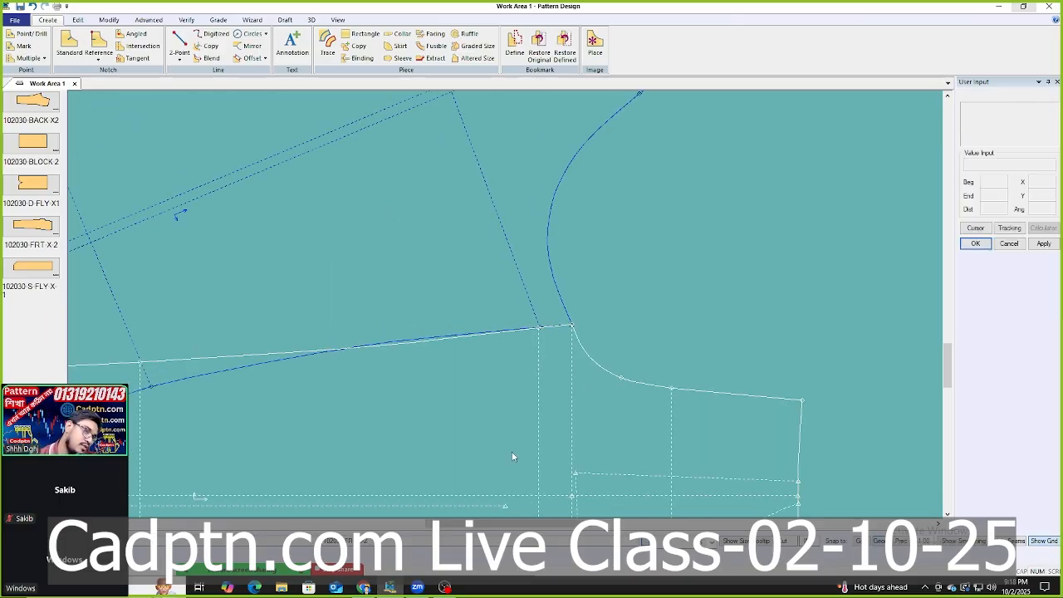
{"action": "scroll", "coordinate": [666, 434], "scroll_direction": "up", "scroll_amount": 3}
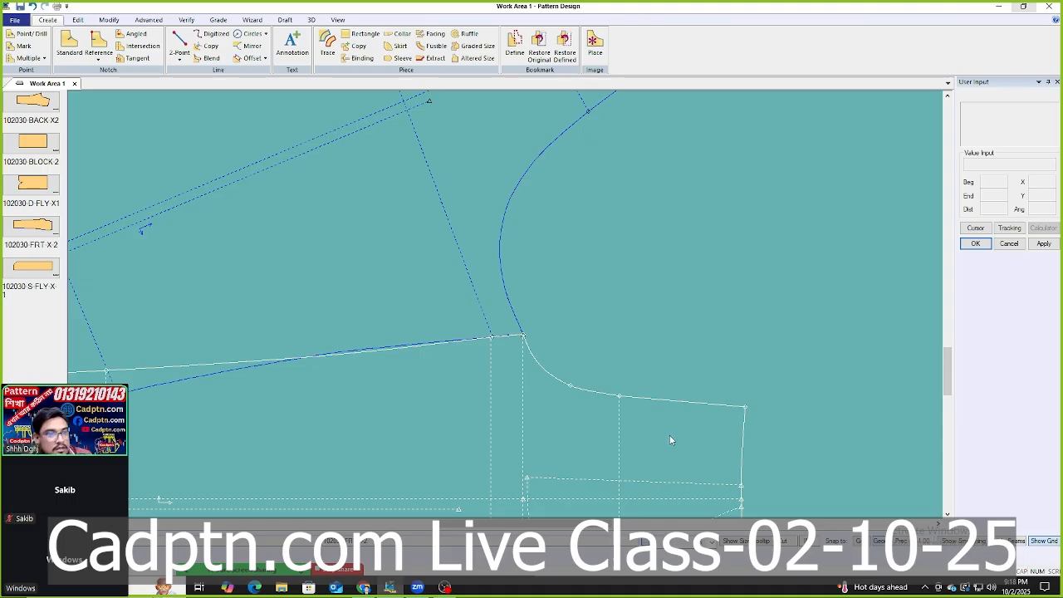
{"action": "left_click", "coordinate": [683, 271]}
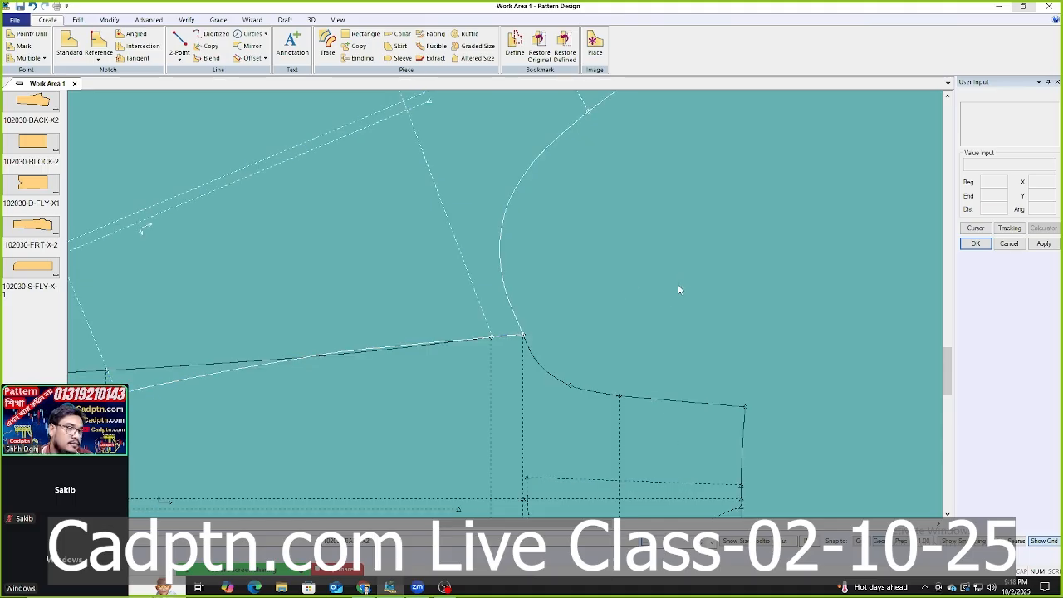
{"action": "key", "text": "s"}
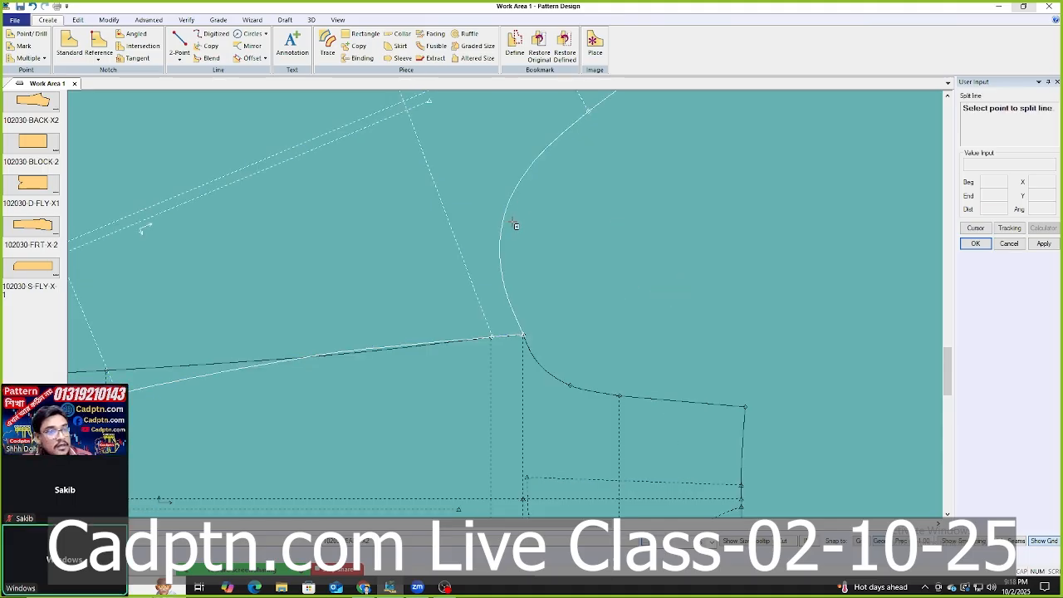
{"action": "left_click", "coordinate": [509, 313]}
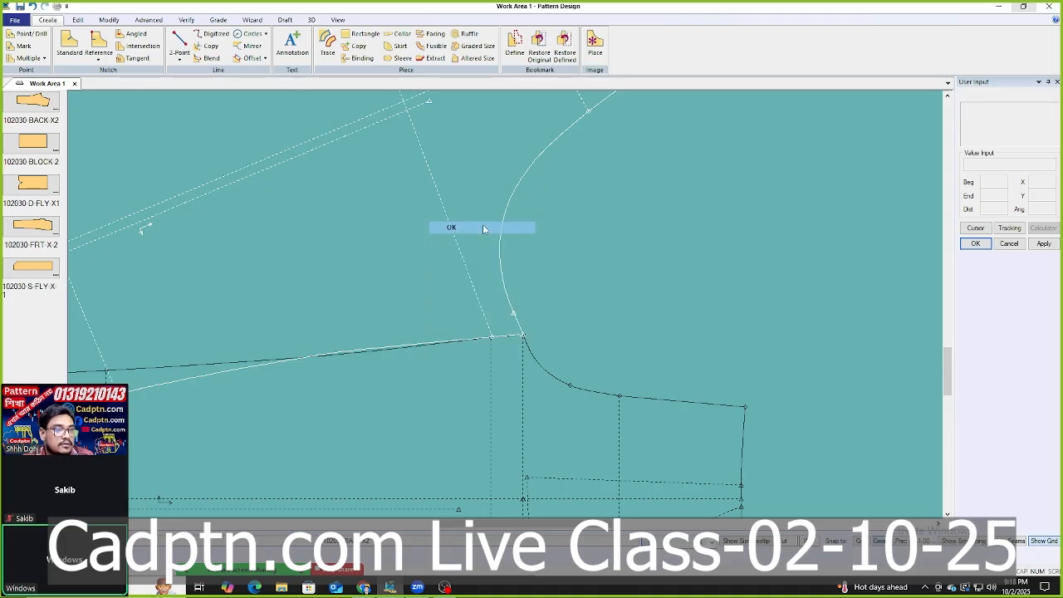
Offset the short split segment at the crotch to add a parallel construction line from the back's crotch curve.
{"action": "key", "text": "o"}
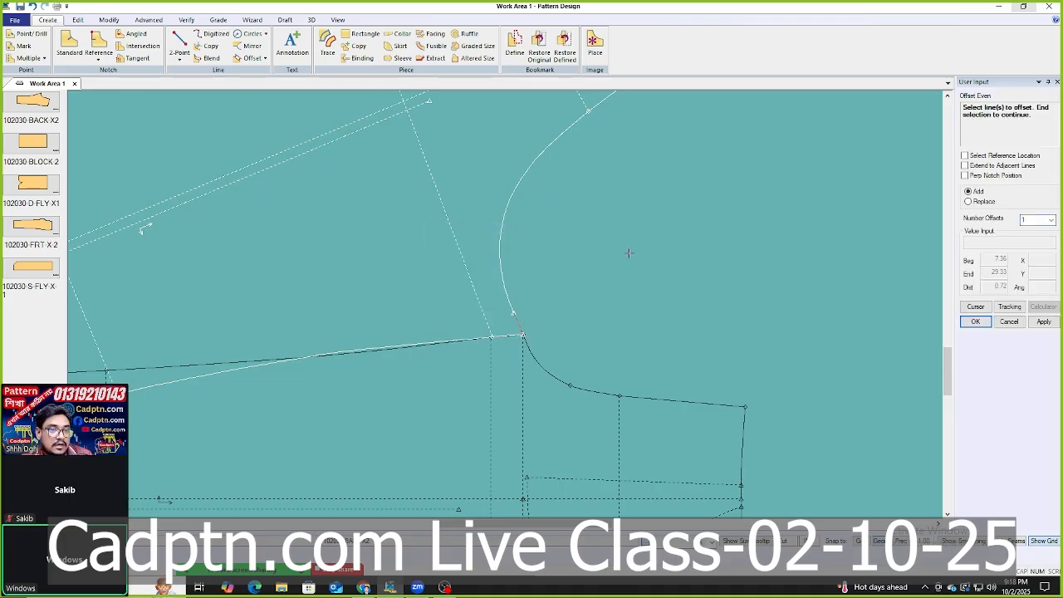
{"action": "right_click", "coordinate": [613, 273]}
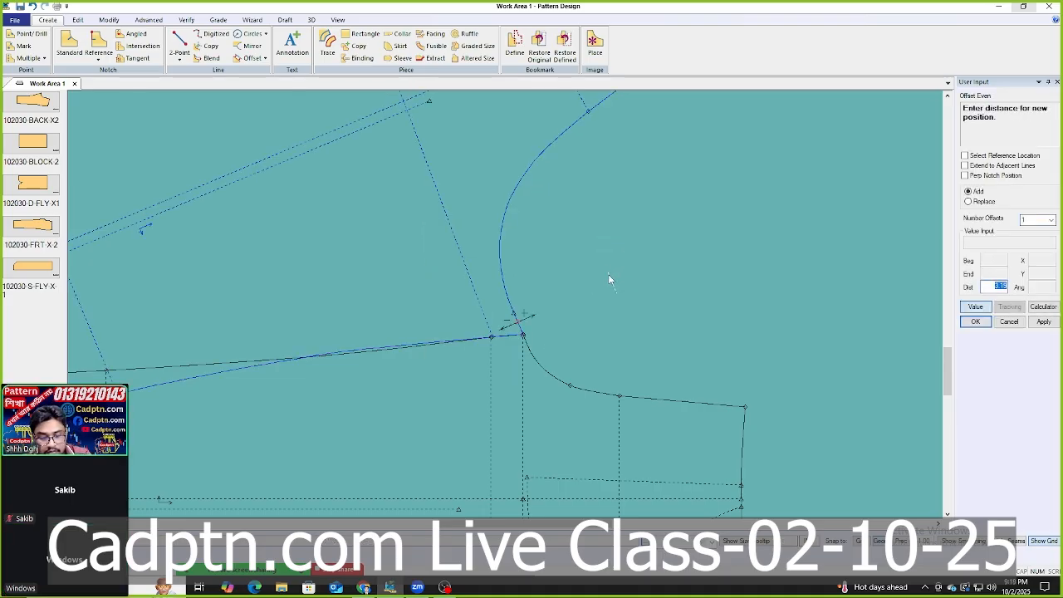
{"action": "right_click", "coordinate": [646, 263]}
{"action": "left_click", "coordinate": [646, 264]}
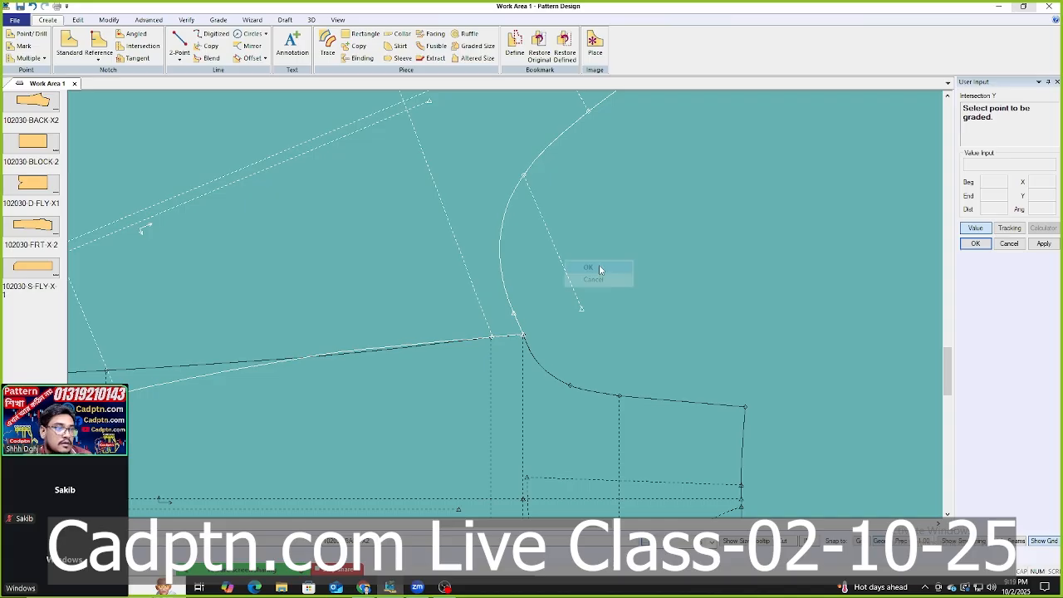
Move the free end of the construction line onto the point where the front's rise meets its crosswise hip line.
{"action": "left_click", "coordinate": [110, 20]}
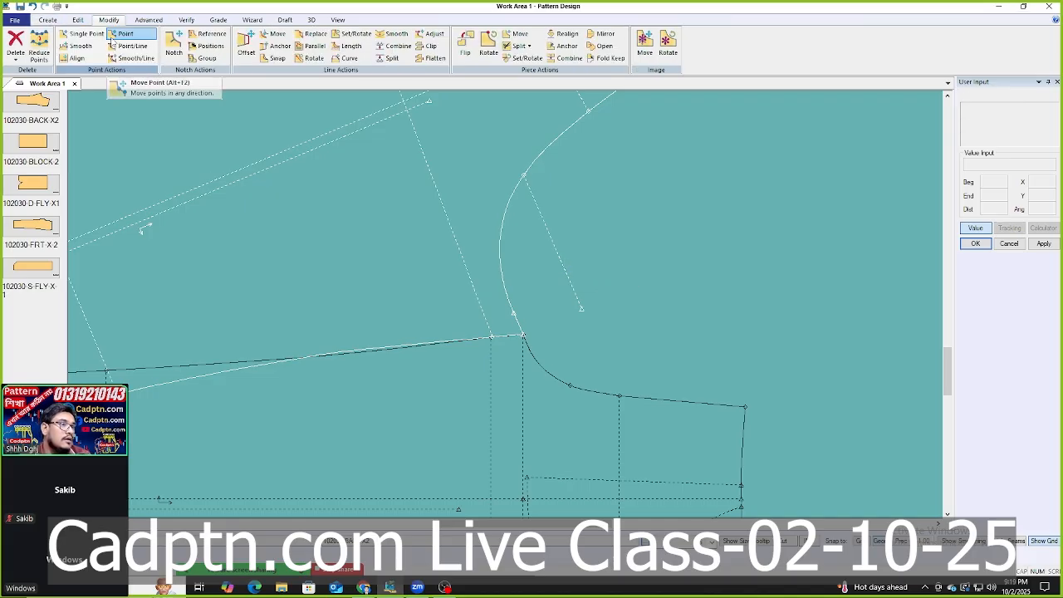
{"action": "left_click", "coordinate": [116, 46]}
{"action": "left_click", "coordinate": [582, 310]}
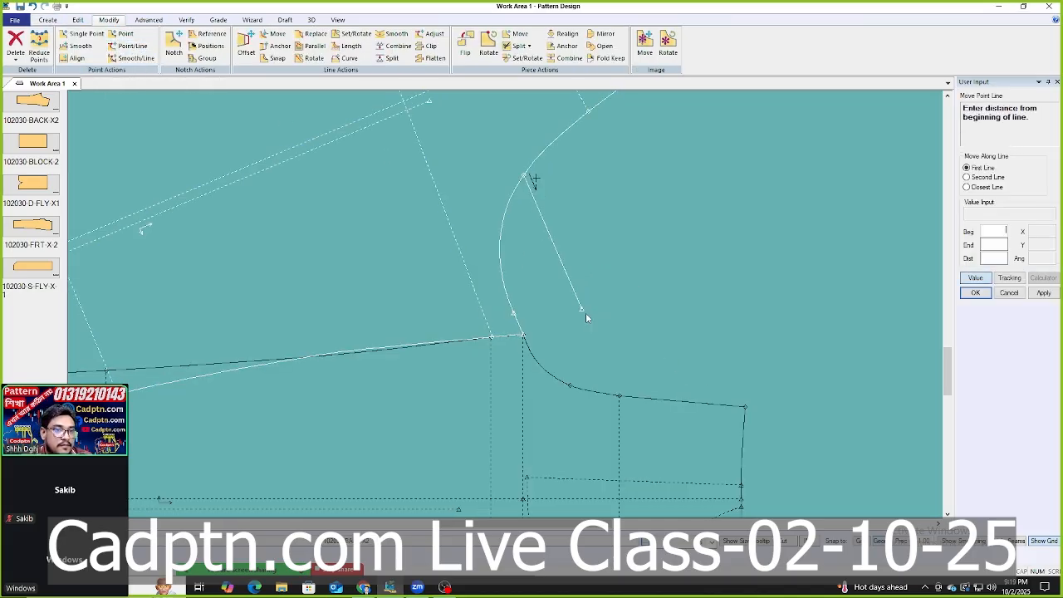
{"action": "left_click", "coordinate": [975, 279]}
{"action": "scroll", "coordinate": [581, 332], "scroll_direction": "up", "scroll_amount": 2}
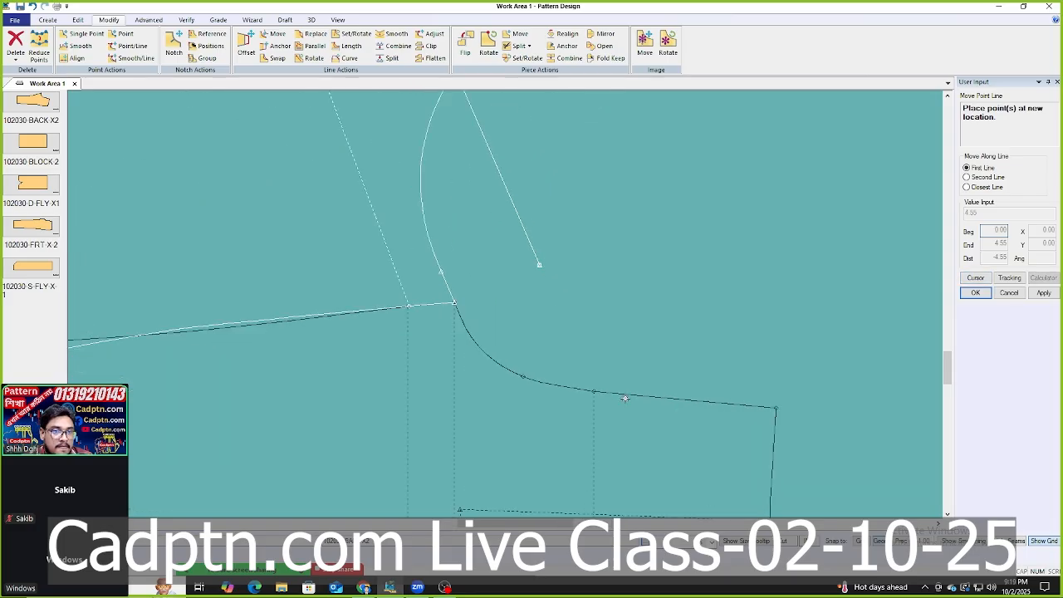
{"action": "left_click", "coordinate": [591, 389]}
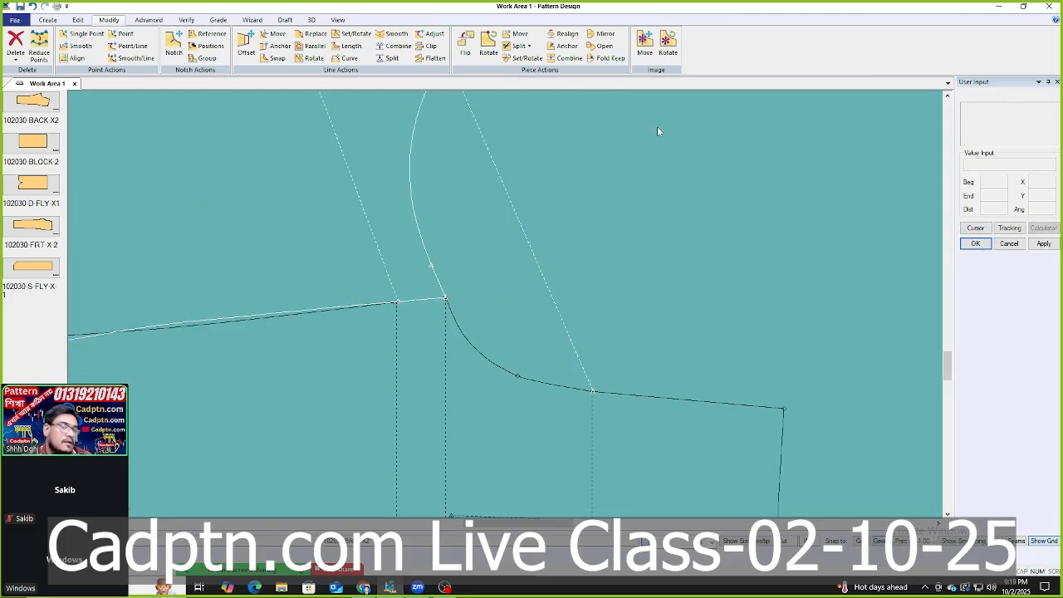
Measure the construction line between the back's crotch curve and the front's rise for all graded sizes.
{"action": "key", "text": "alt+l"}
{"action": "left_click", "coordinate": [465, 96]}
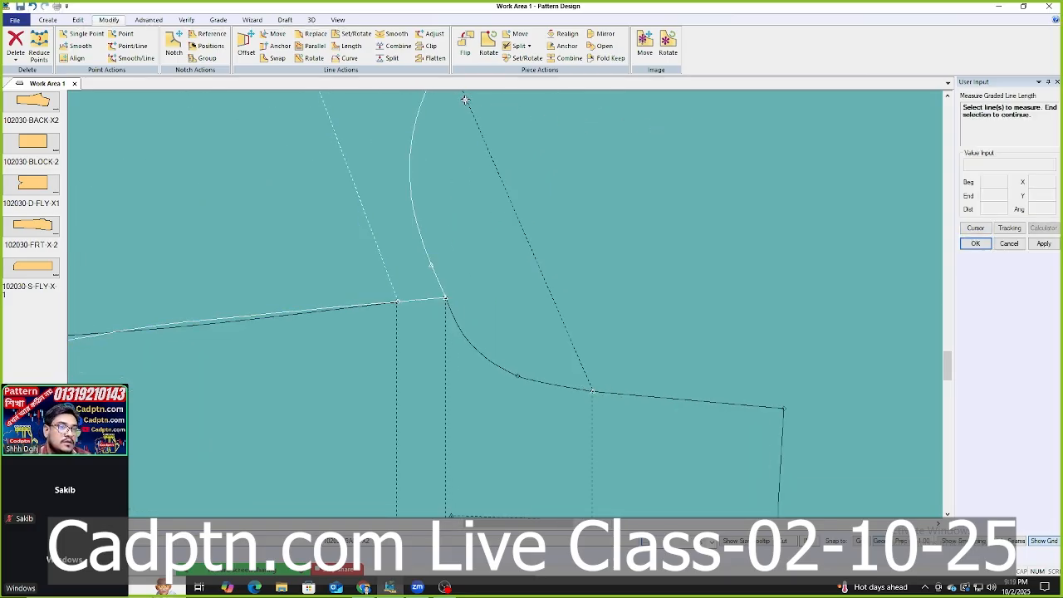
{"action": "right_click", "coordinate": [614, 144]}
{"action": "left_click", "coordinate": [652, 152]}
{"action": "right_click", "coordinate": [650, 149]}
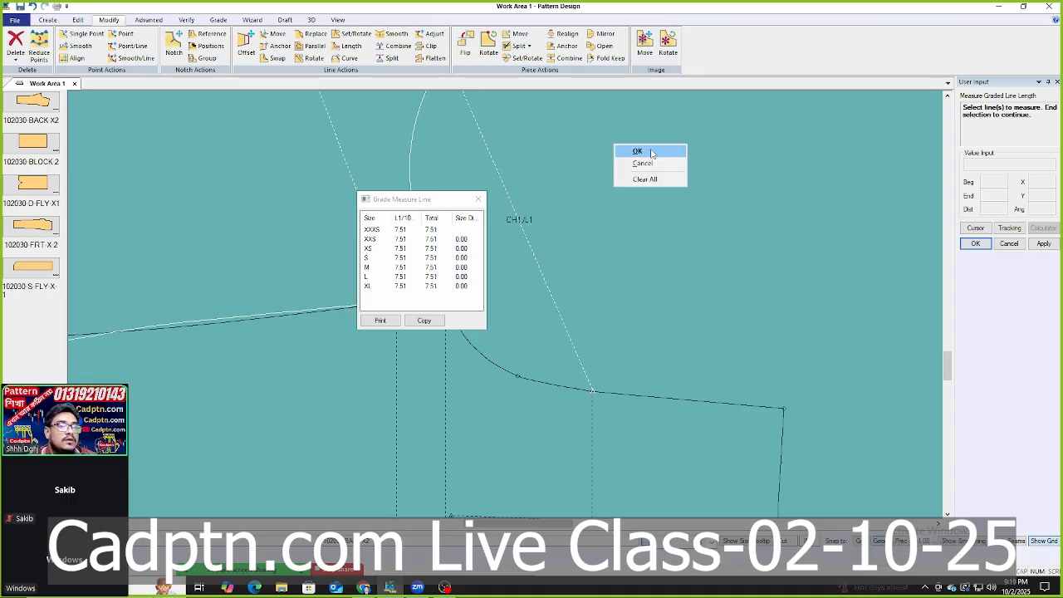
{"action": "left_click", "coordinate": [651, 149]}
Move the front leg piece clear below the back and realign the back piece to its grain line.
{"action": "scroll", "coordinate": [651, 149], "scroll_direction": "down", "scroll_amount": 3}
{"action": "scroll", "coordinate": [682, 249], "scroll_direction": "down", "scroll_amount": 4}
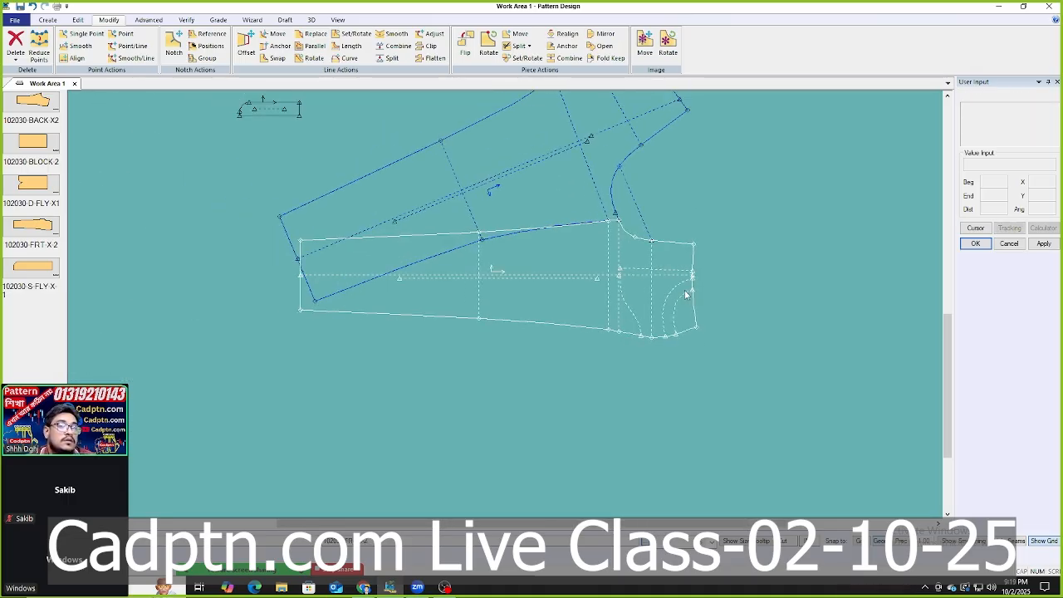
{"action": "left_click_drag", "start_coordinate": [591, 279], "coordinate": [596, 380]}
{"action": "key", "text": "r"}
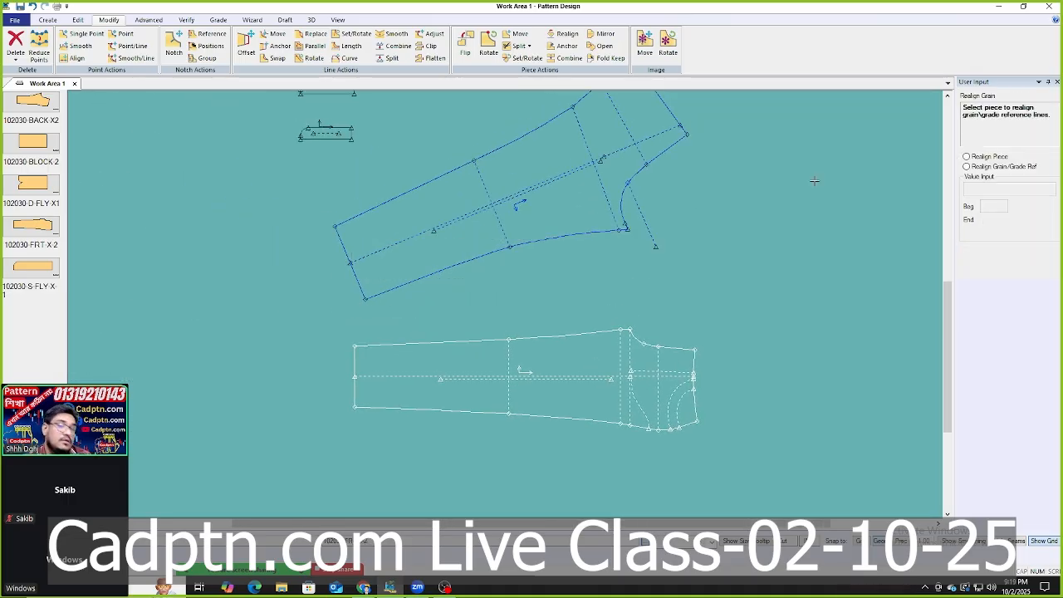
{"action": "left_click", "coordinate": [558, 214]}
{"action": "right_click", "coordinate": [591, 251]}
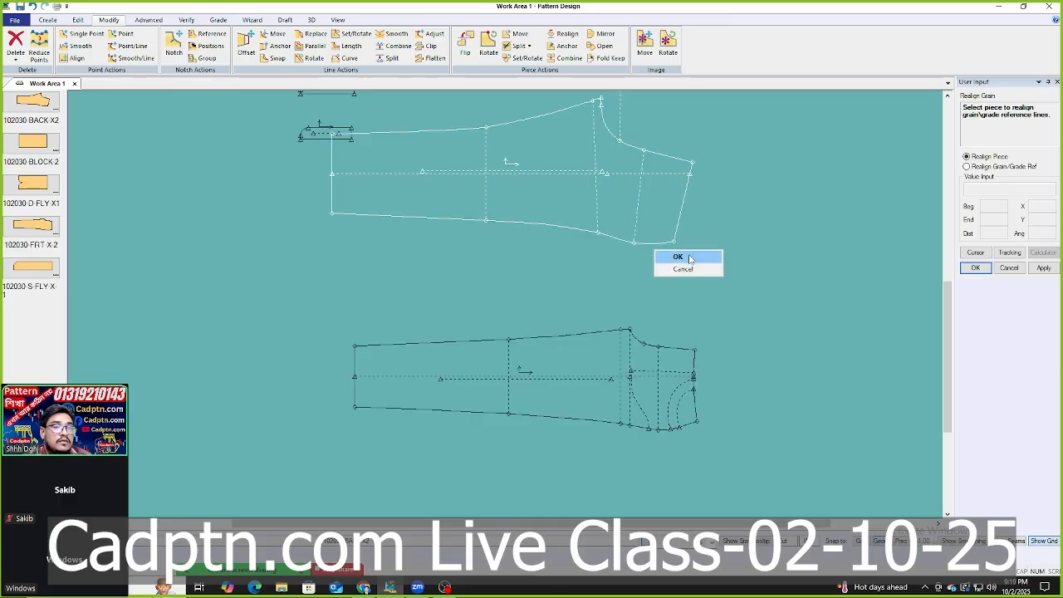
{"action": "left_click", "coordinate": [610, 256]}
Measure the angle between the back piece's rise seam and its waistline.
{"action": "scroll", "coordinate": [610, 275], "scroll_direction": "up", "scroll_amount": 3}
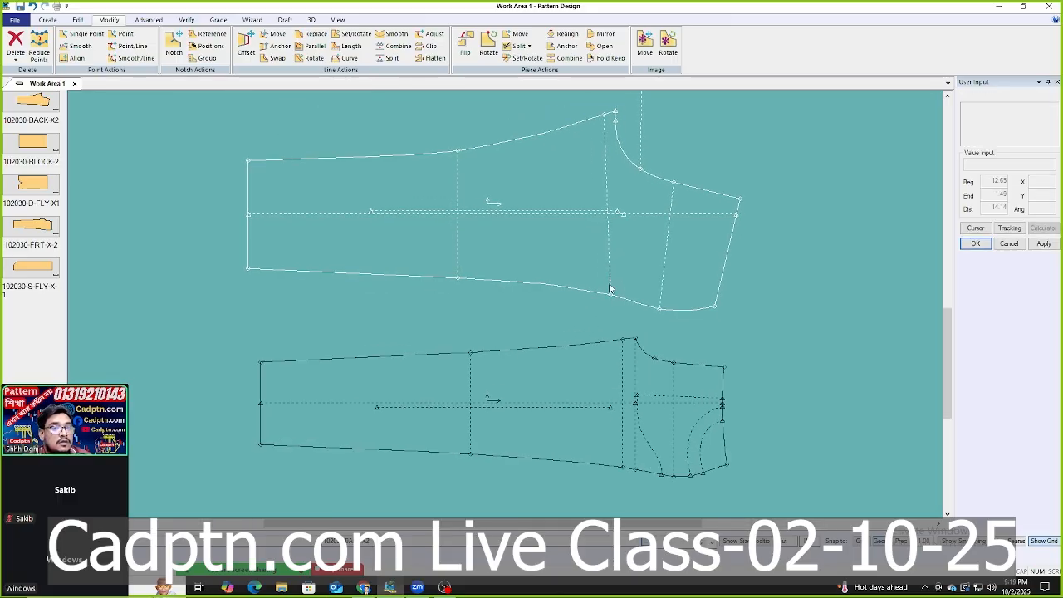
{"action": "scroll", "coordinate": [681, 244], "scroll_direction": "up", "scroll_amount": 1}
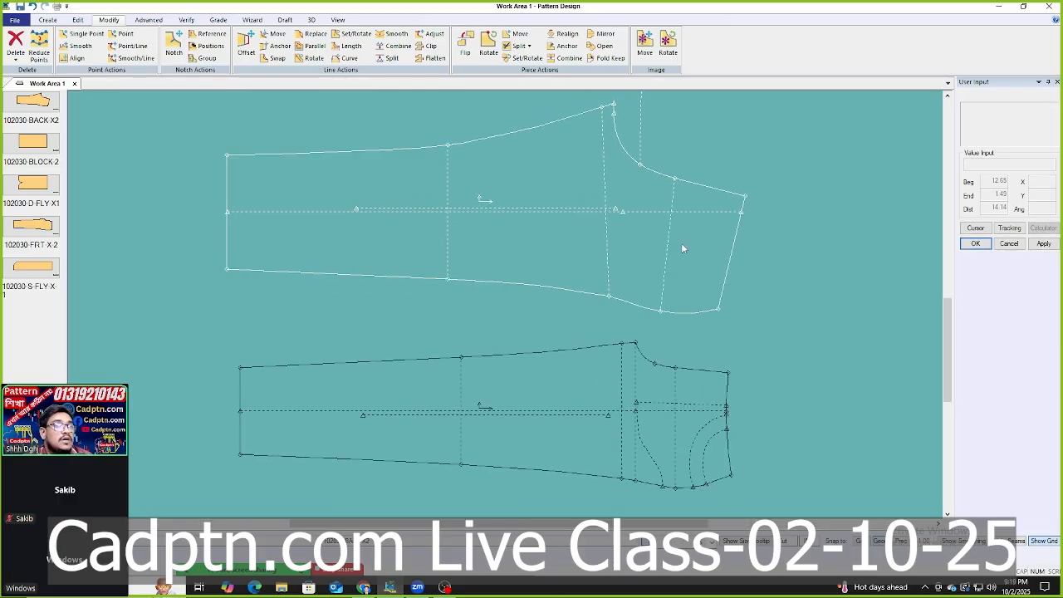
{"action": "left_click", "coordinate": [193, 21]}
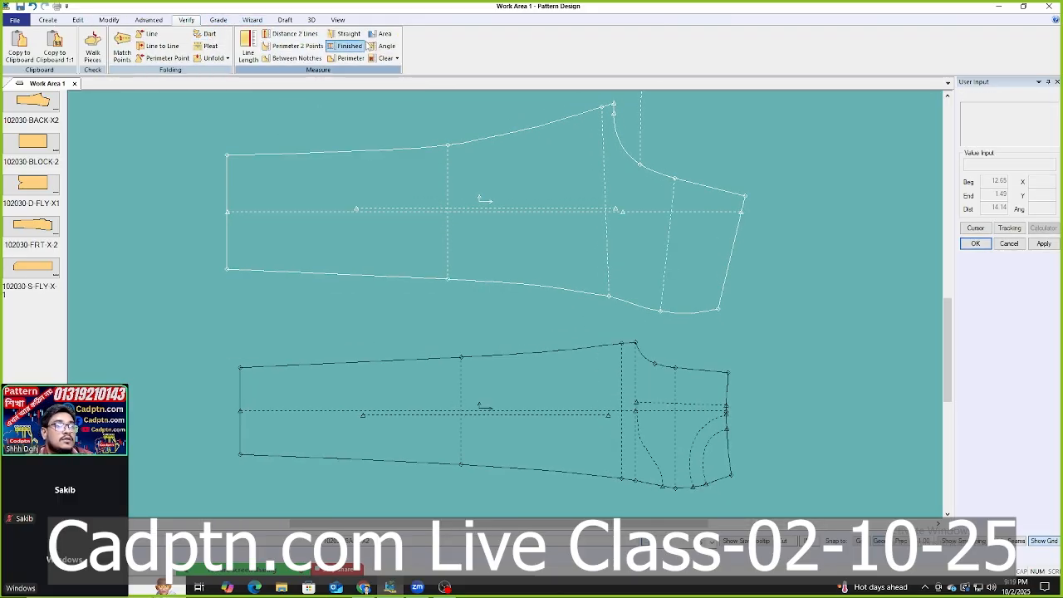
{"action": "left_click", "coordinate": [384, 46]}
{"action": "scroll", "coordinate": [747, 191], "scroll_direction": "up", "scroll_amount": 2}
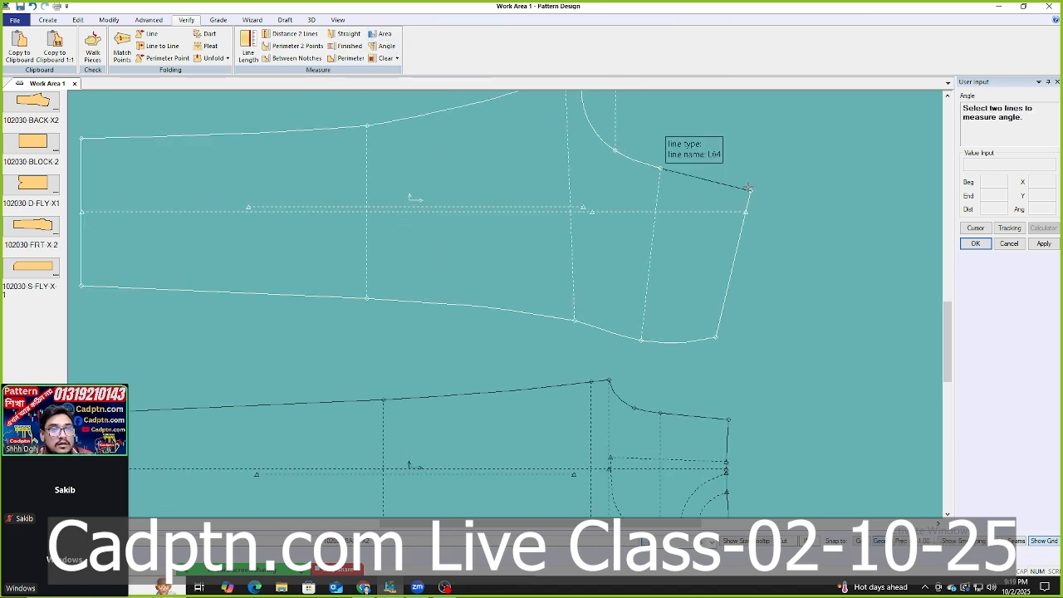
{"action": "right_click", "coordinate": [772, 166]}
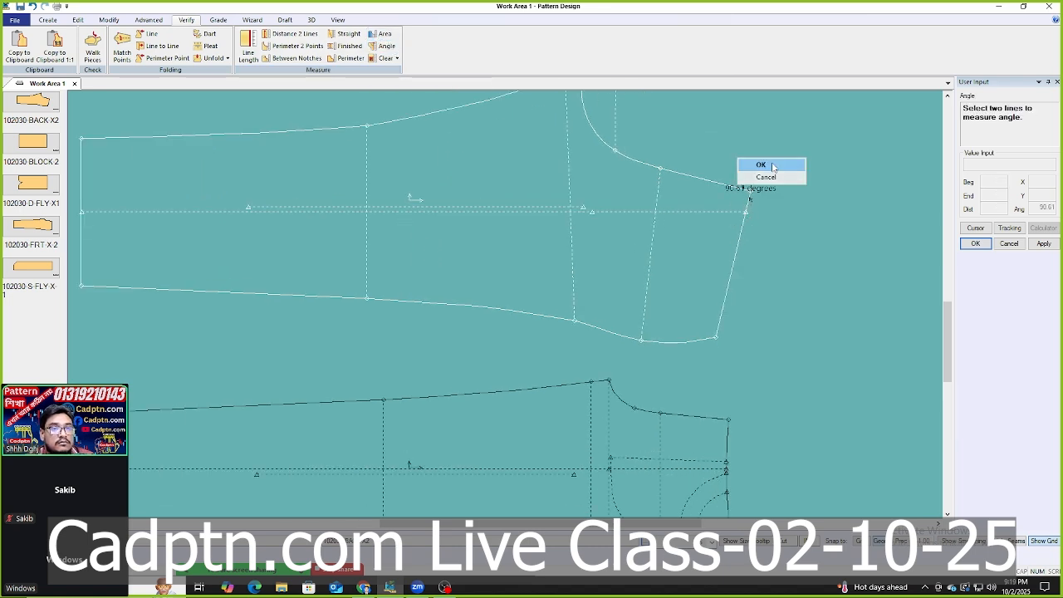
{"action": "left_click", "coordinate": [772, 166]}
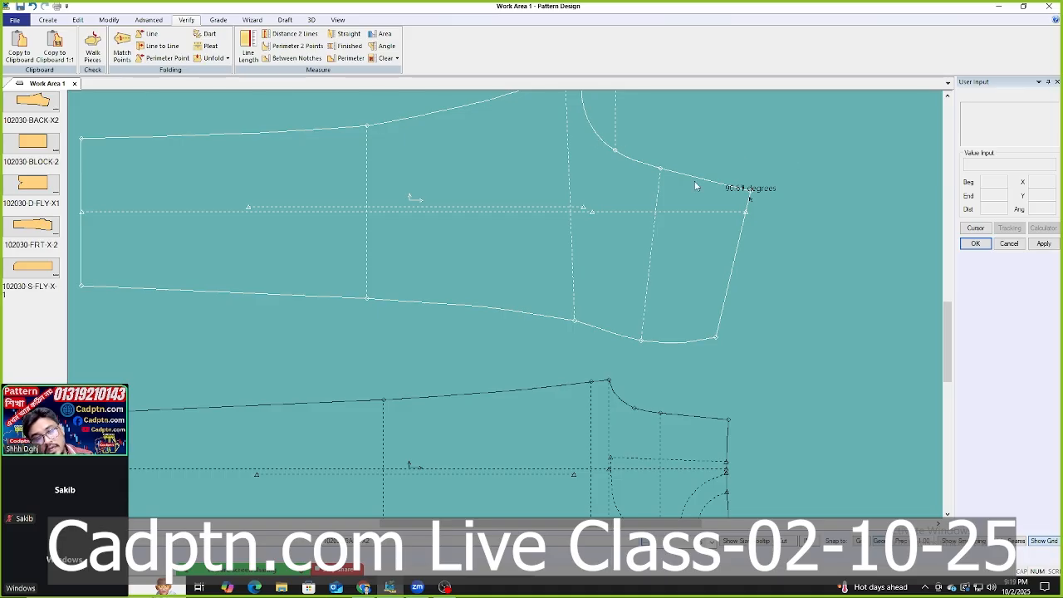
{"action": "scroll", "coordinate": [696, 186], "scroll_direction": "up", "scroll_amount": 3}
{"action": "scroll", "coordinate": [757, 207], "scroll_direction": "down", "scroll_amount": 3}
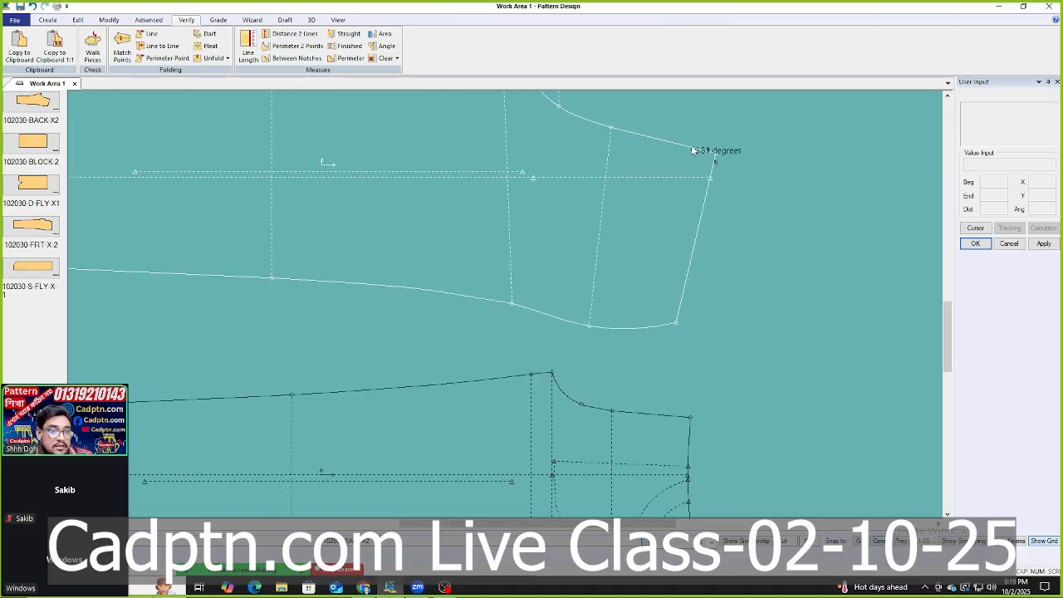
{"action": "scroll", "coordinate": [691, 150], "scroll_direction": "down", "scroll_amount": 3}
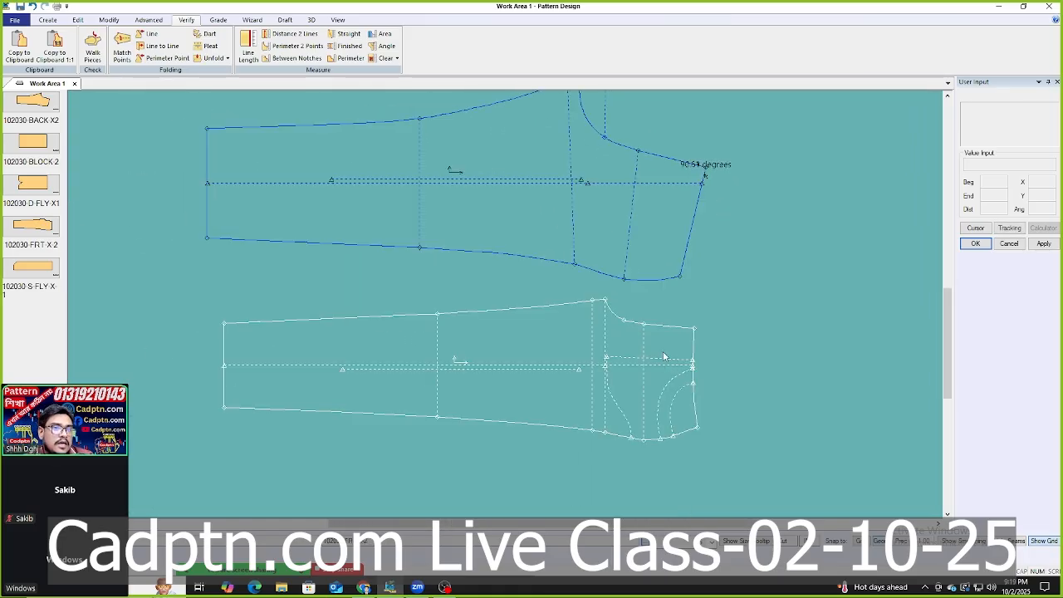
{"action": "left_click_drag", "start_coordinate": [558, 216], "coordinate": [562, 206]}
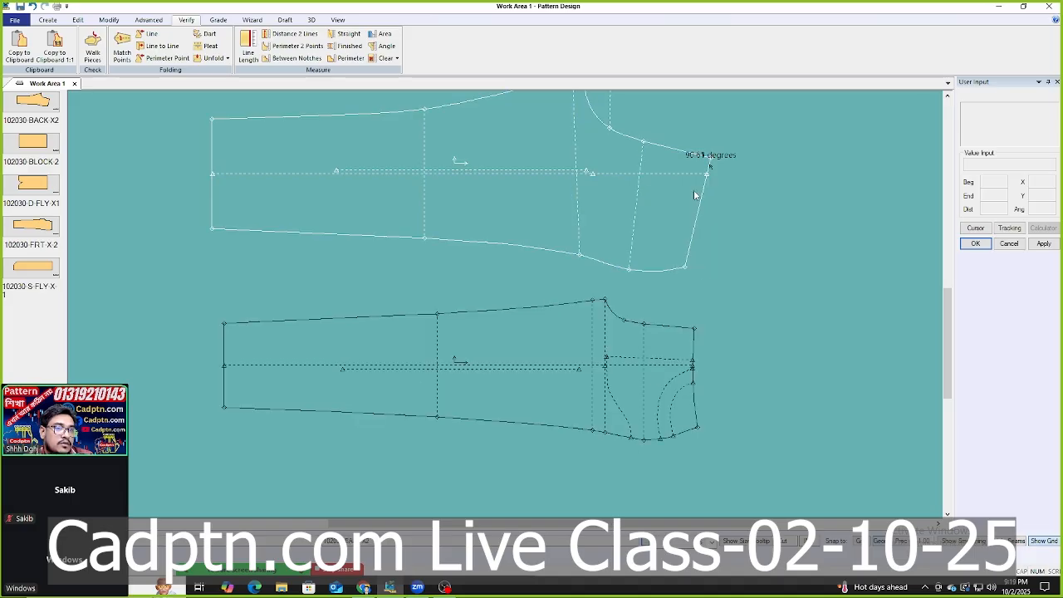
{"action": "scroll", "coordinate": [696, 194], "scroll_direction": "down", "scroll_amount": 2}
{"action": "scroll", "coordinate": [656, 197], "scroll_direction": "up", "scroll_amount": 3}
{"action": "scroll", "coordinate": [678, 187], "scroll_direction": "down", "scroll_amount": 2}
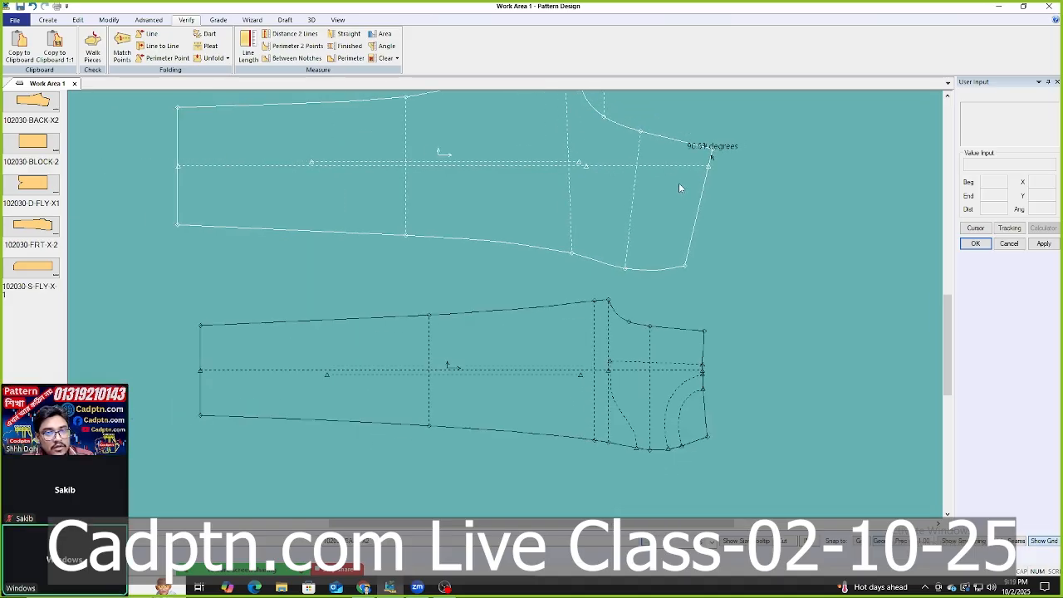
Use Move Smooth to shift the back piece's waist point at the rise seam by X 0.00 and Y -0.13.
{"action": "scroll", "coordinate": [678, 188], "scroll_direction": "up", "scroll_amount": 4}
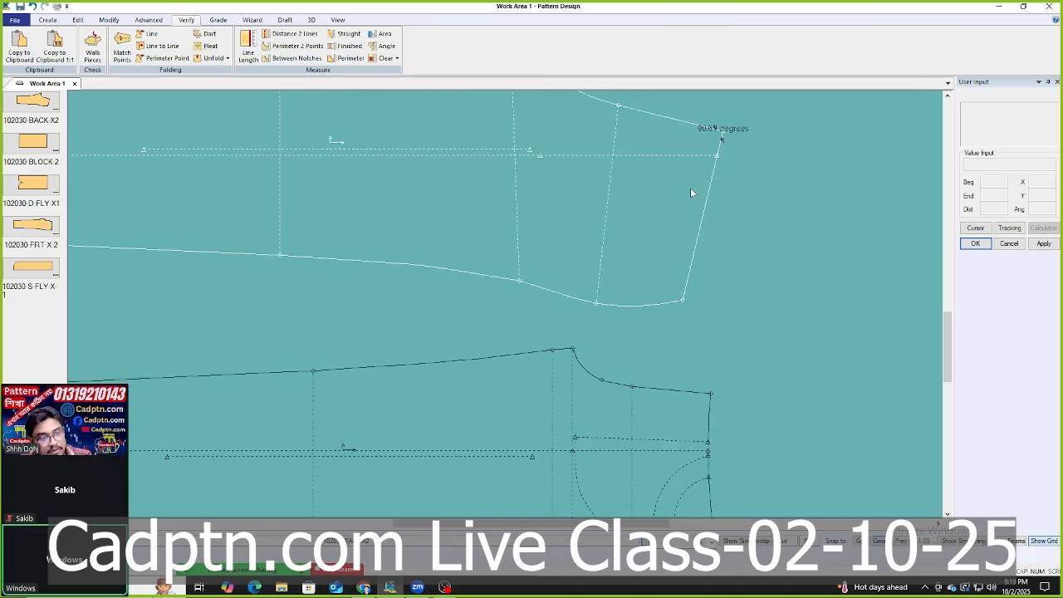
{"action": "key", "text": "m"}
{"action": "scroll", "coordinate": [698, 206], "scroll_direction": "up", "scroll_amount": 1}
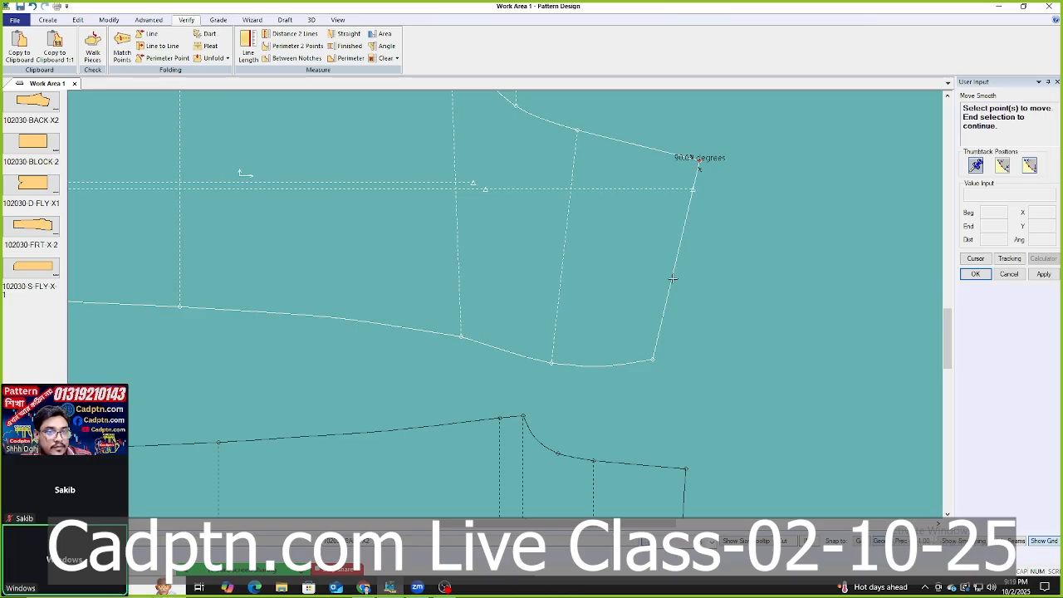
{"action": "scroll", "coordinate": [656, 357], "scroll_direction": "down", "scroll_amount": 1}
{"action": "right_click", "coordinate": [746, 155]}
{"action": "left_click", "coordinate": [747, 155]}
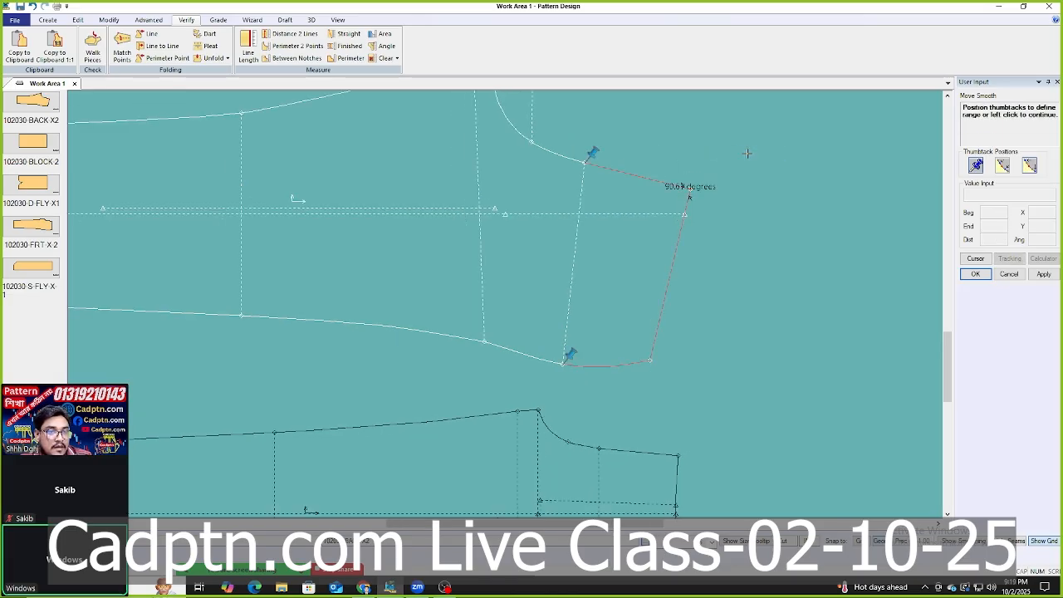
{"action": "scroll", "coordinate": [741, 187], "scroll_direction": "up", "scroll_amount": 1}
{"action": "right_click", "coordinate": [761, 140]}
{"action": "left_click", "coordinate": [760, 140]}
{"action": "scroll", "coordinate": [686, 196], "scroll_direction": "up", "scroll_amount": 1}
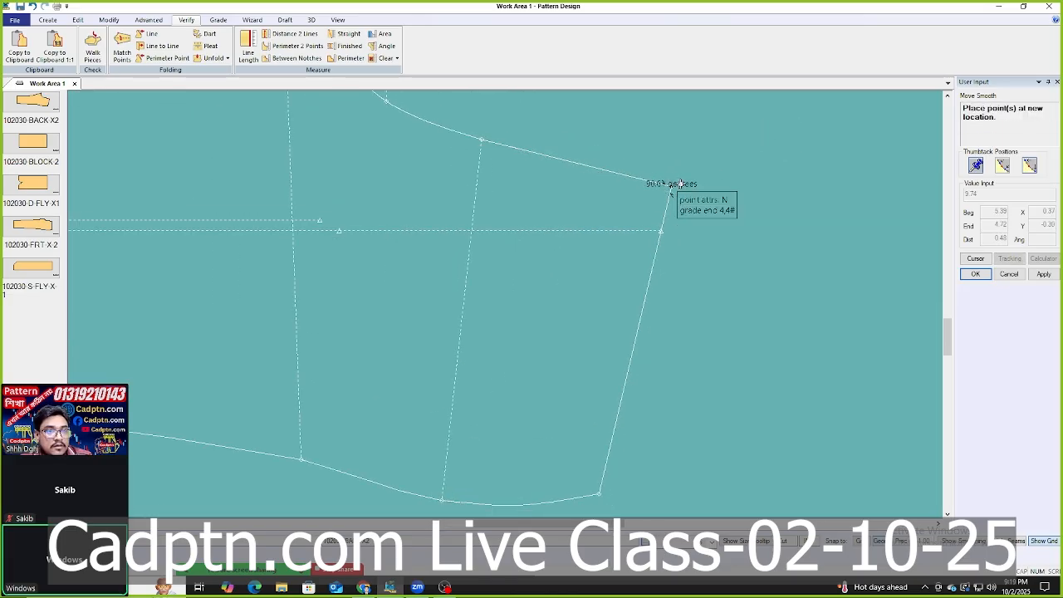
{"action": "left_click", "coordinate": [675, 191]}
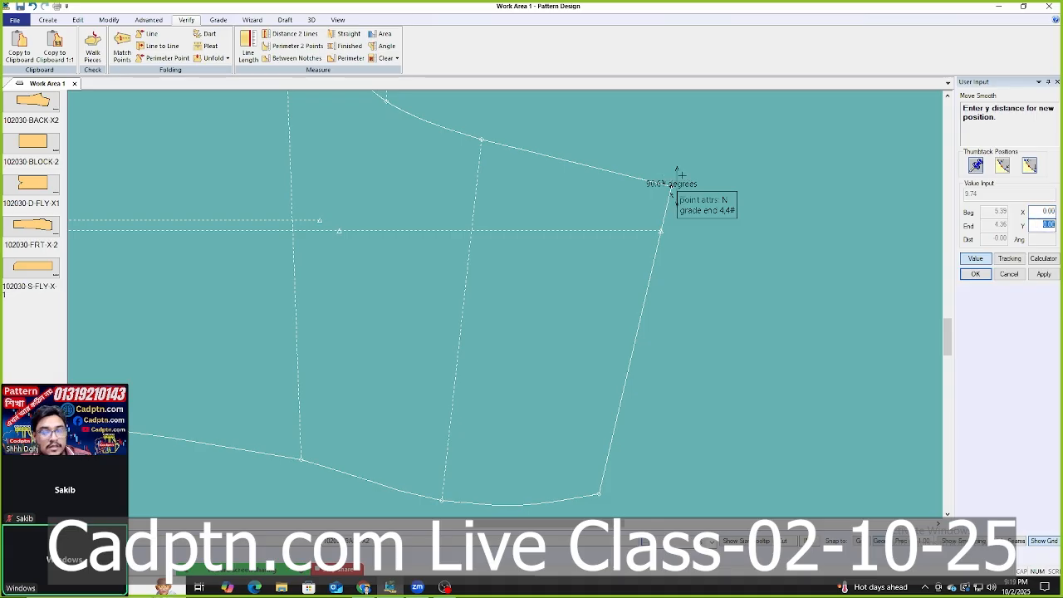
{"action": "left_click", "coordinate": [1037, 280]}
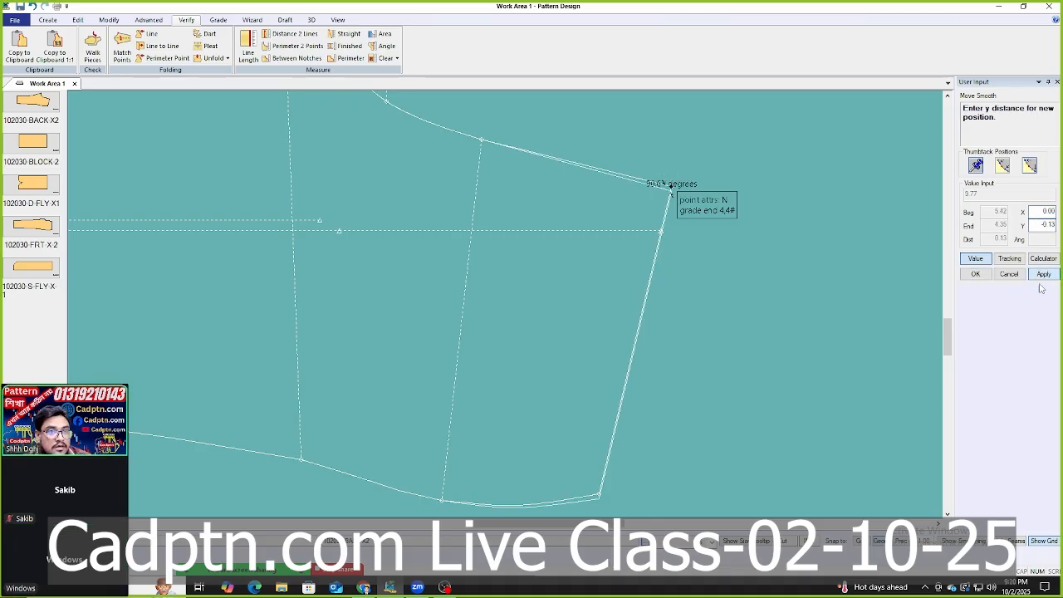
{"action": "left_click", "coordinate": [976, 276]}
{"action": "right_click", "coordinate": [762, 166]}
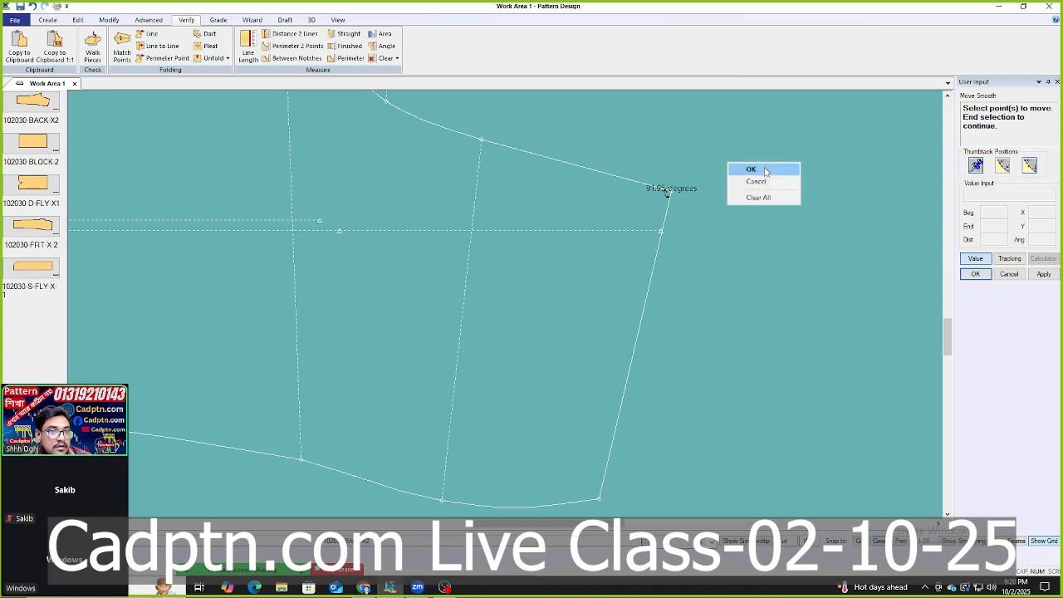
{"action": "left_click", "coordinate": [763, 168]}
Measure the inseam of the front piece and the inseam of the back piece for all graded sizes.
{"action": "scroll", "coordinate": [803, 214], "scroll_direction": "down", "scroll_amount": 4}
{"action": "scroll", "coordinate": [804, 214], "scroll_direction": "down", "scroll_amount": 2}
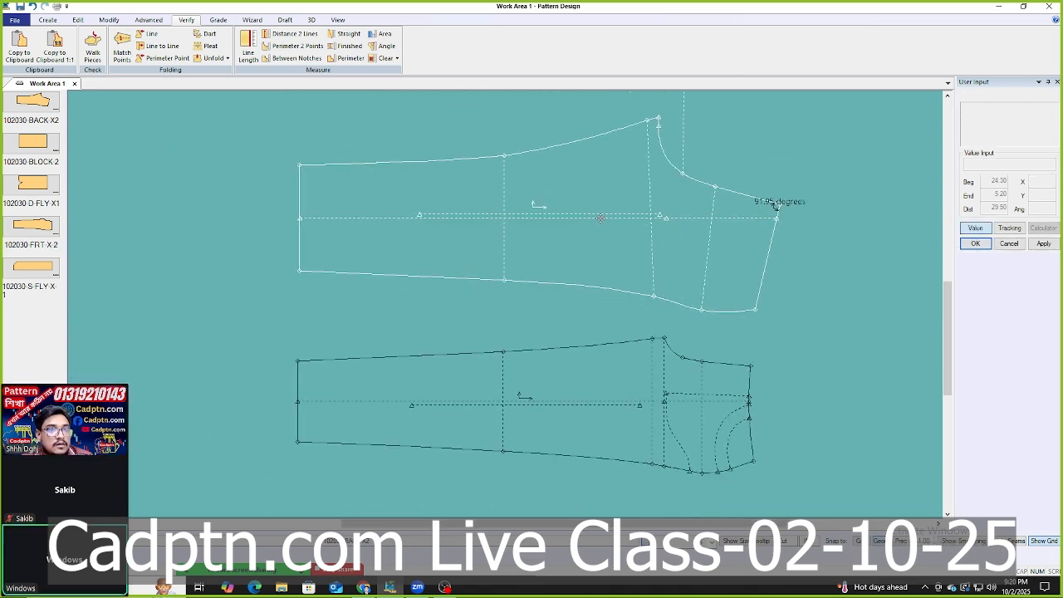
{"action": "key", "text": "alt+l"}
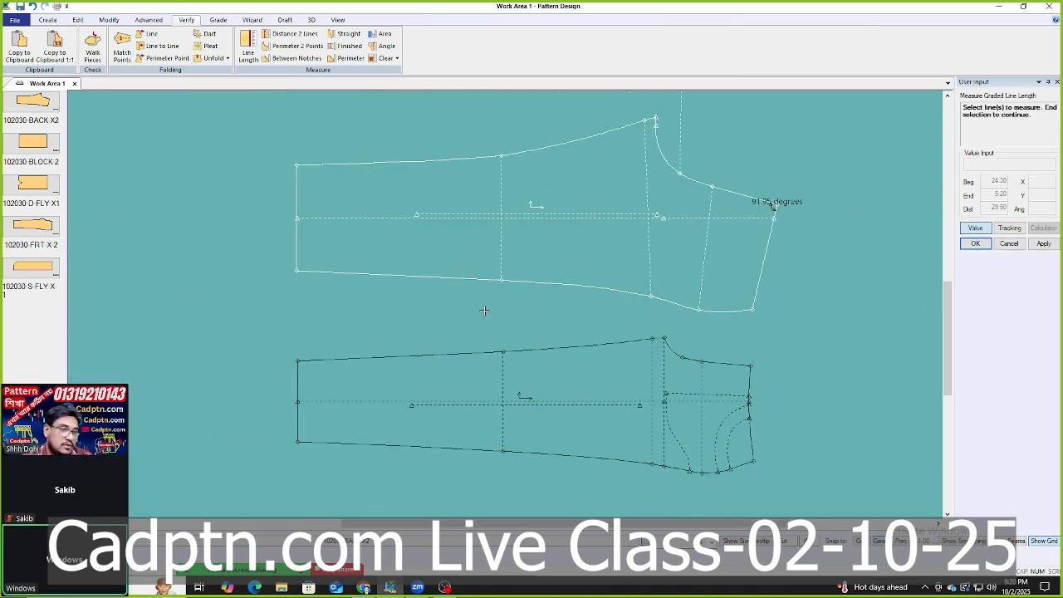
{"action": "left_click", "coordinate": [662, 338]}
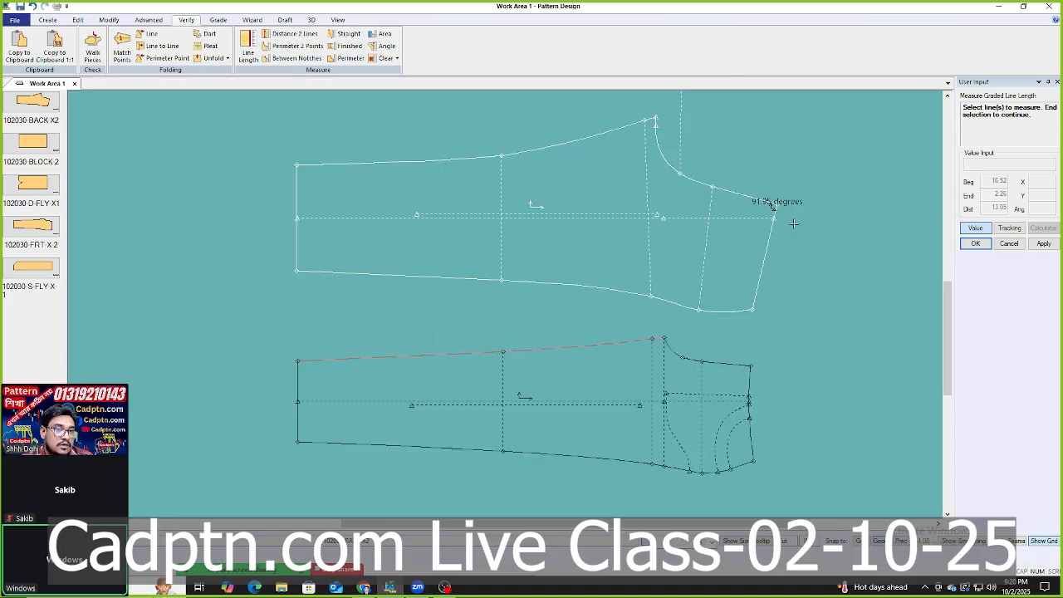
{"action": "right_click", "coordinate": [794, 223]}
{"action": "left_click", "coordinate": [795, 223]}
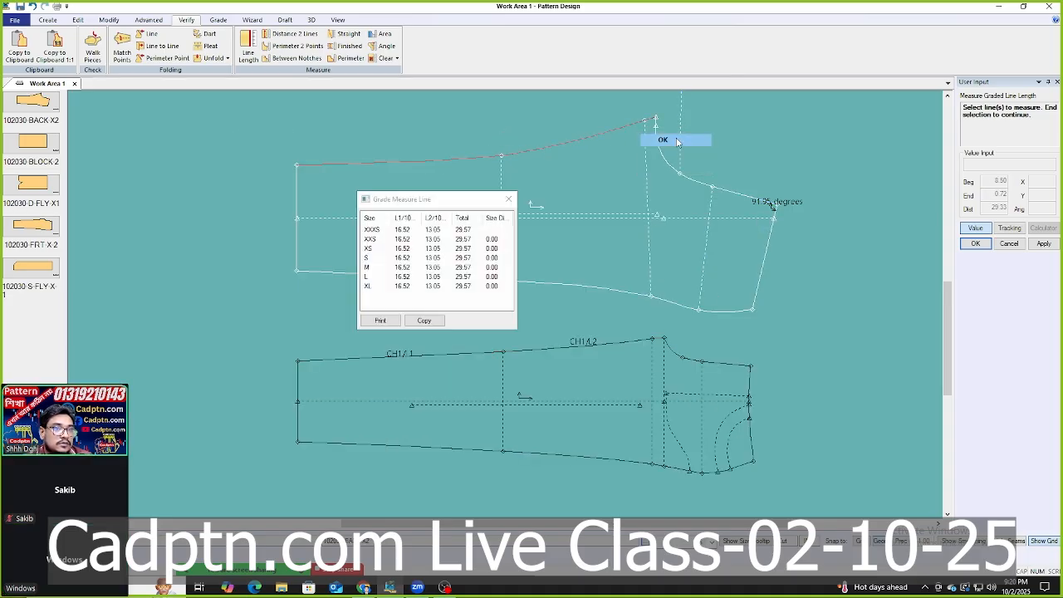
{"action": "left_click", "coordinate": [677, 141]}
{"action": "left_click", "coordinate": [597, 247]}
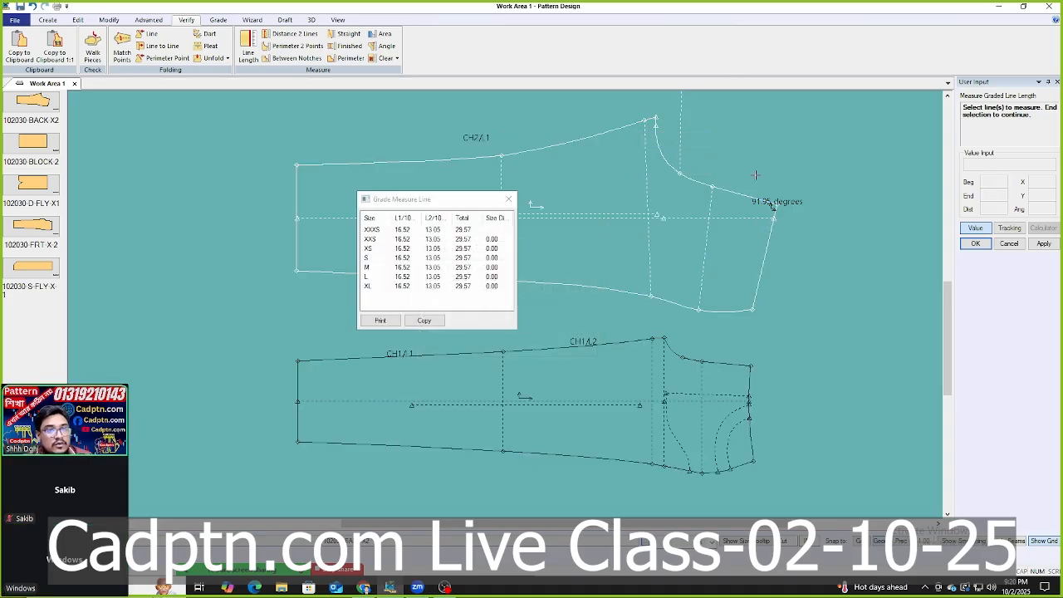
{"action": "right_click", "coordinate": [755, 175]}
{"action": "left_click", "coordinate": [756, 177]}
Measure the front piece's side seam from waist to hem for all graded sizes.
{"action": "scroll", "coordinate": [486, 158], "scroll_direction": "down", "scroll_amount": 3}
{"action": "scroll", "coordinate": [780, 231], "scroll_direction": "up", "scroll_amount": 2}
{"action": "scroll", "coordinate": [529, 333], "scroll_direction": "up", "scroll_amount": 2}
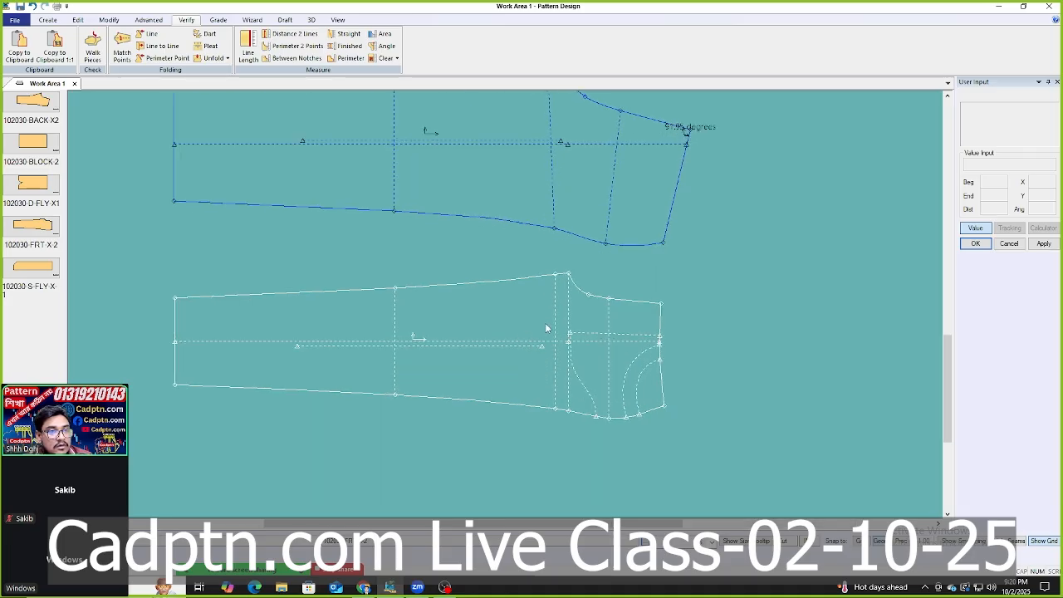
{"action": "scroll", "coordinate": [589, 360], "scroll_direction": "down", "scroll_amount": 1}
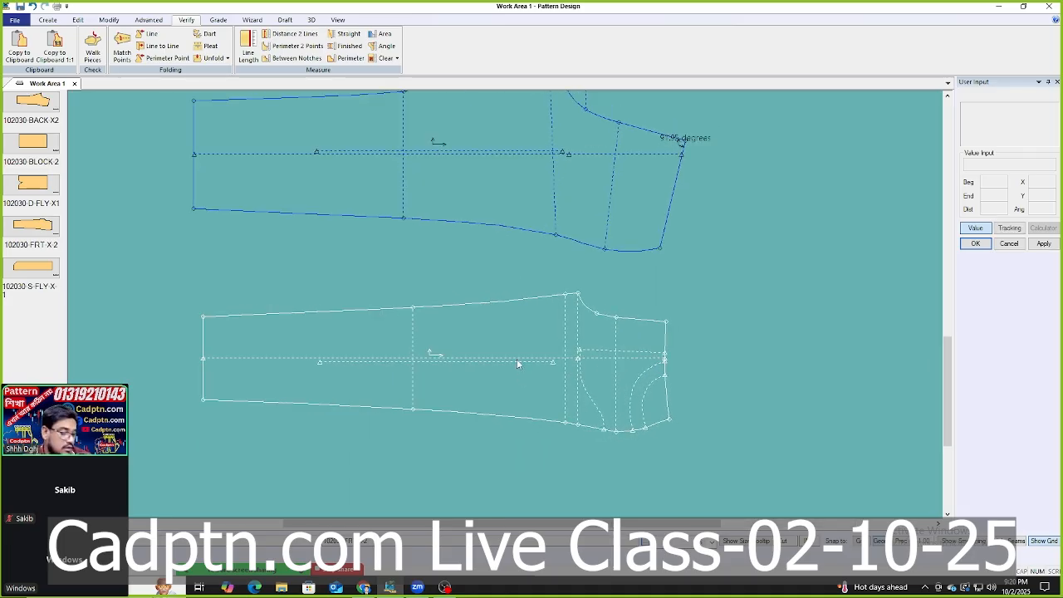
{"action": "key", "text": "alt+v"}
{"action": "key", "text": "l"}
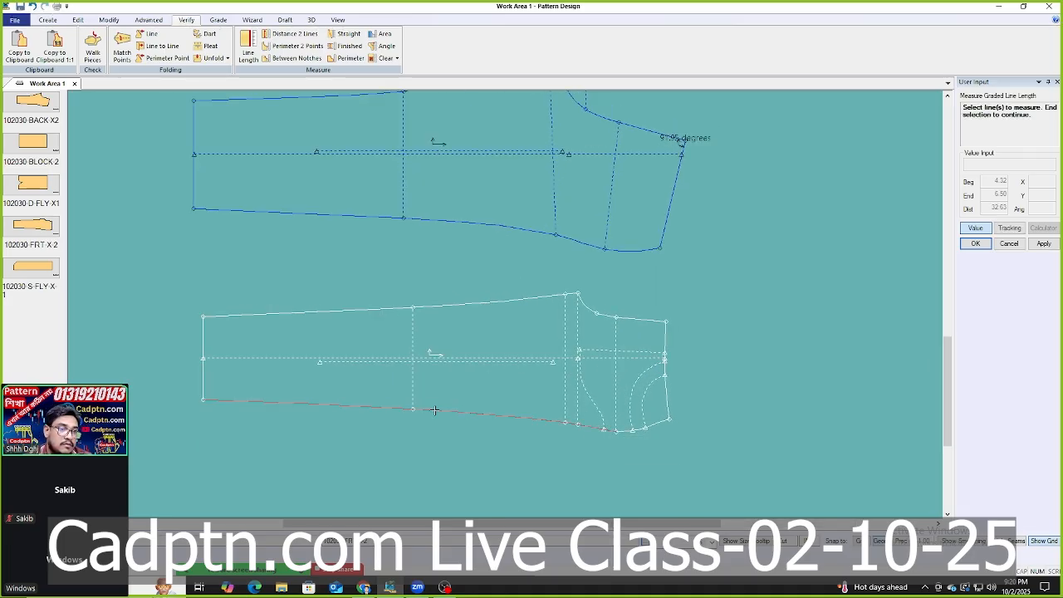
{"action": "right_click", "coordinate": [783, 214]}
{"action": "left_click", "coordinate": [818, 224]}
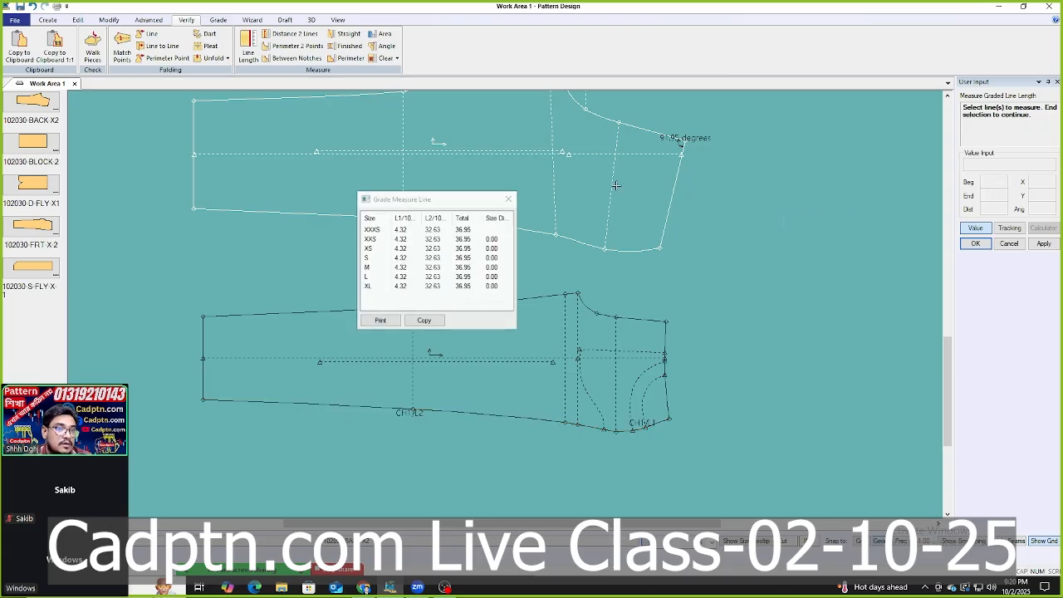
Measure all the side seam segments of the back piece for comparison with the front, keeping both results readable.
{"action": "left_click_drag", "start_coordinate": [489, 202], "coordinate": [434, 269]}
{"action": "left_click", "coordinate": [403, 218]}
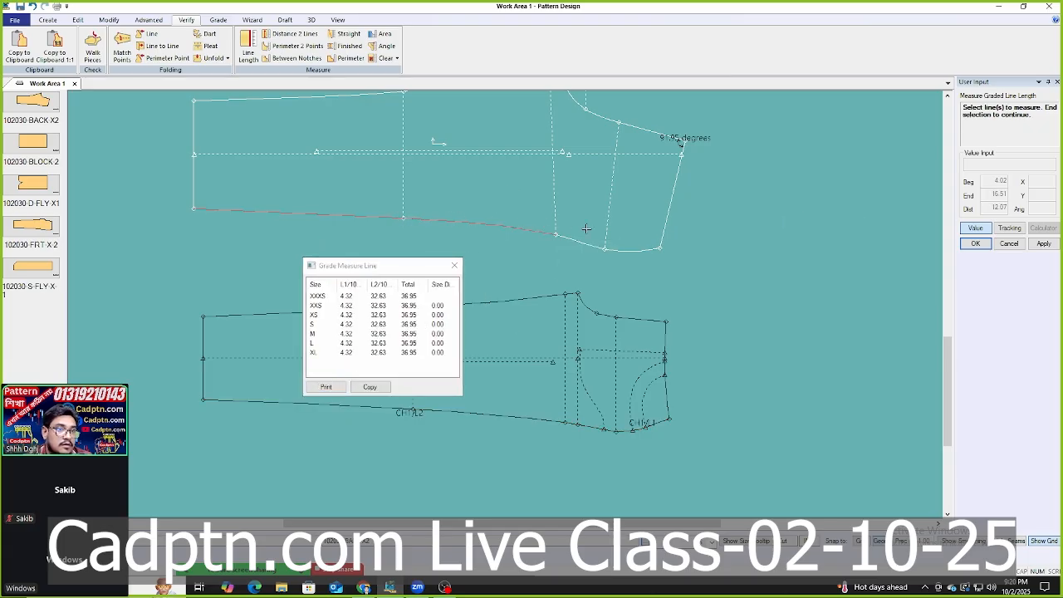
{"action": "right_click", "coordinate": [784, 197]}
{"action": "left_click", "coordinate": [784, 196]}
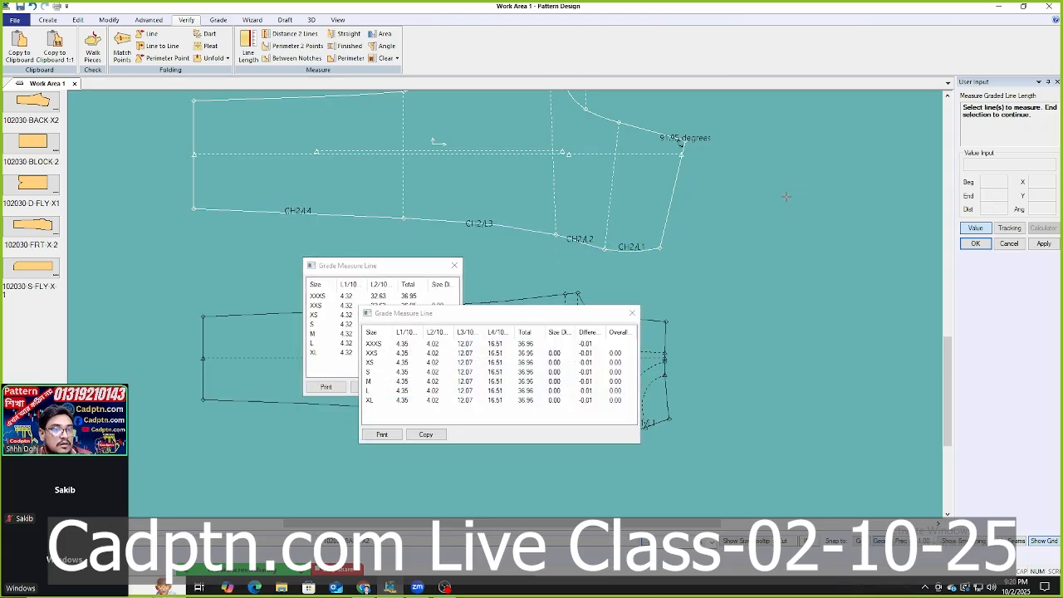
{"action": "right_click", "coordinate": [781, 187]}
{"action": "left_click", "coordinate": [781, 187]}
Examine the front piece's crotch curve, hip line and waist area up close.
{"action": "scroll", "coordinate": [732, 303], "scroll_direction": "up", "scroll_amount": 5}
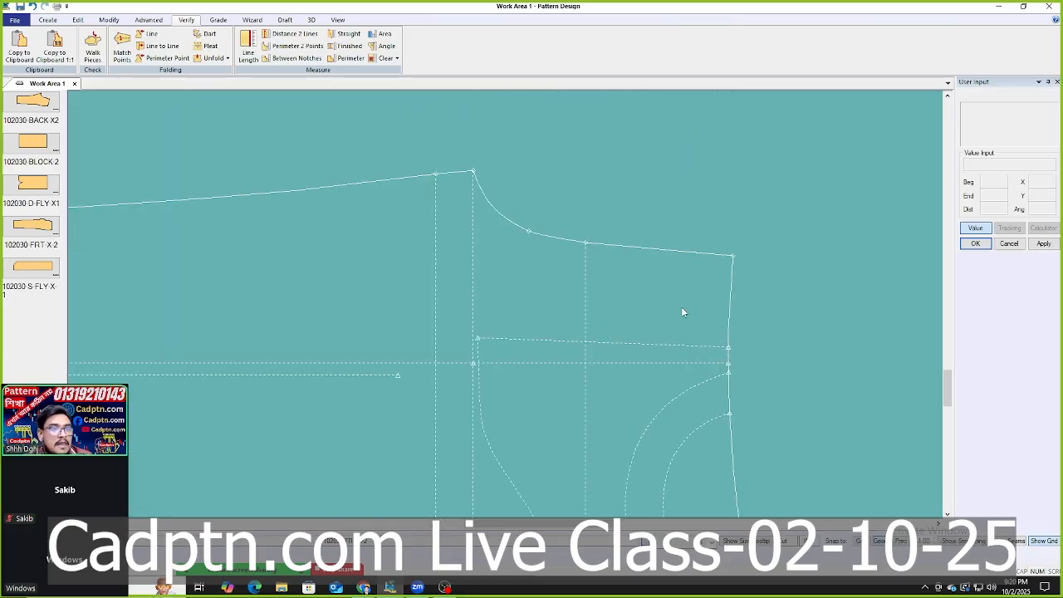
{"action": "scroll", "coordinate": [427, 319], "scroll_direction": "up", "scroll_amount": 2}
{"action": "middle_click_drag", "start_coordinate": [507, 260], "coordinate": [652, 327]}
{"action": "scroll", "coordinate": [427, 319], "scroll_direction": "down", "scroll_amount": 2}
{"action": "scroll", "coordinate": [453, 234], "scroll_direction": "up", "scroll_amount": 1}
{"action": "scroll", "coordinate": [489, 225], "scroll_direction": "down", "scroll_amount": 5}
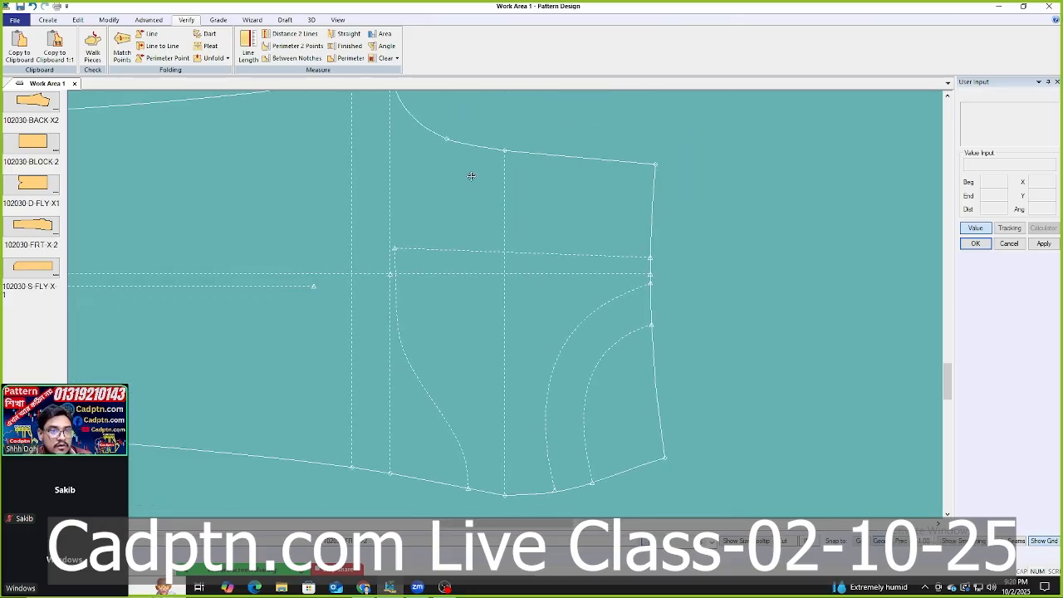
{"action": "middle_click_drag", "start_coordinate": [487, 204], "coordinate": [507, 247]}
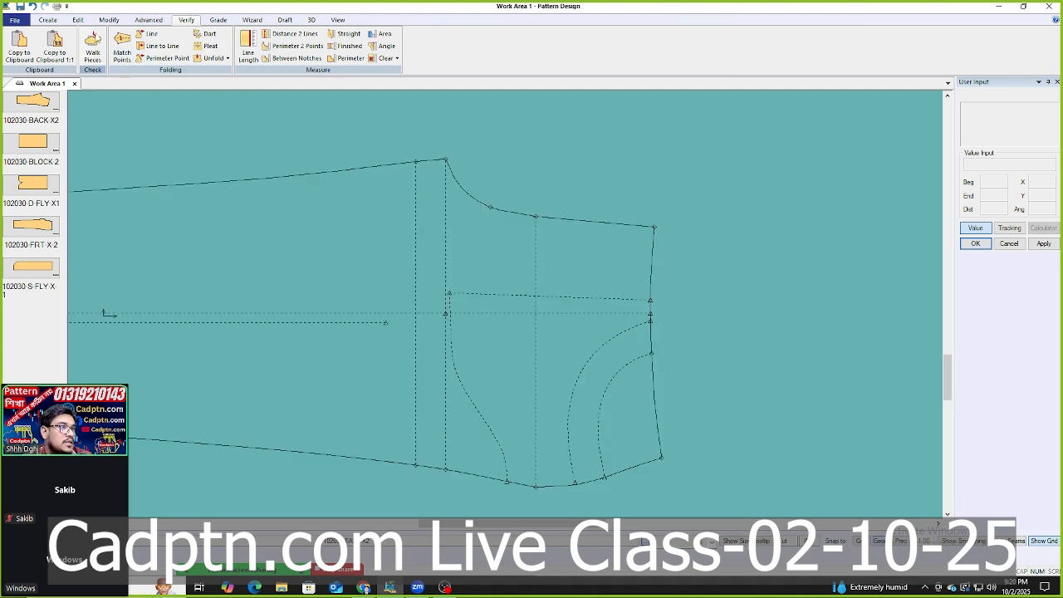
Try to mirror the upper side seam of the front piece about its waistline.
{"action": "left_click", "coordinate": [47, 20]}
{"action": "left_click", "coordinate": [252, 46]}
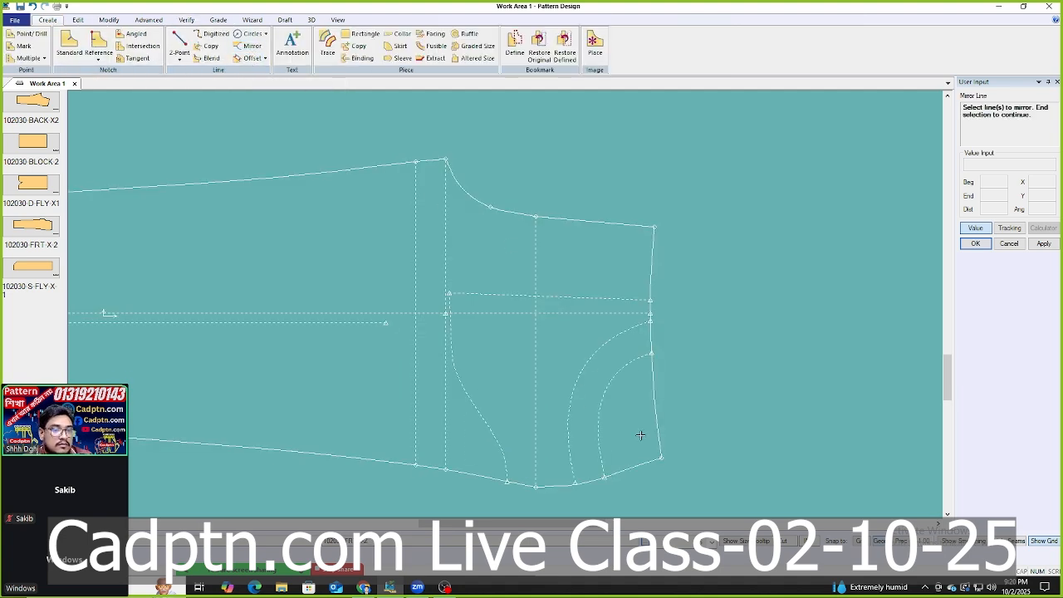
{"action": "left_click", "coordinate": [631, 468]}
{"action": "right_click", "coordinate": [654, 307]}
{"action": "left_click", "coordinate": [686, 312]}
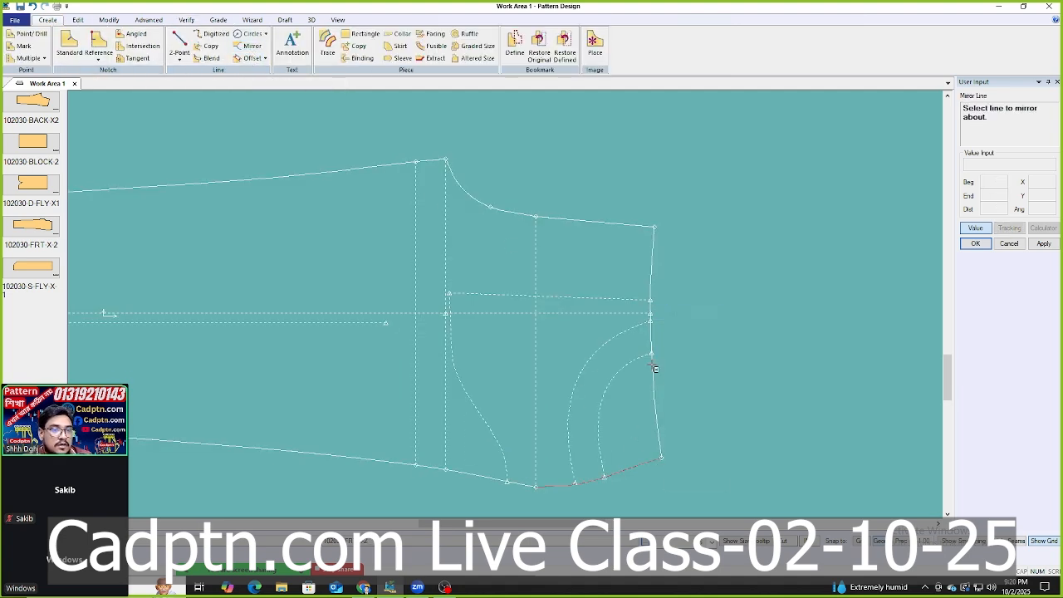
{"action": "left_click", "coordinate": [652, 282]}
{"action": "right_click", "coordinate": [698, 220]}
{"action": "left_click", "coordinate": [721, 225]}
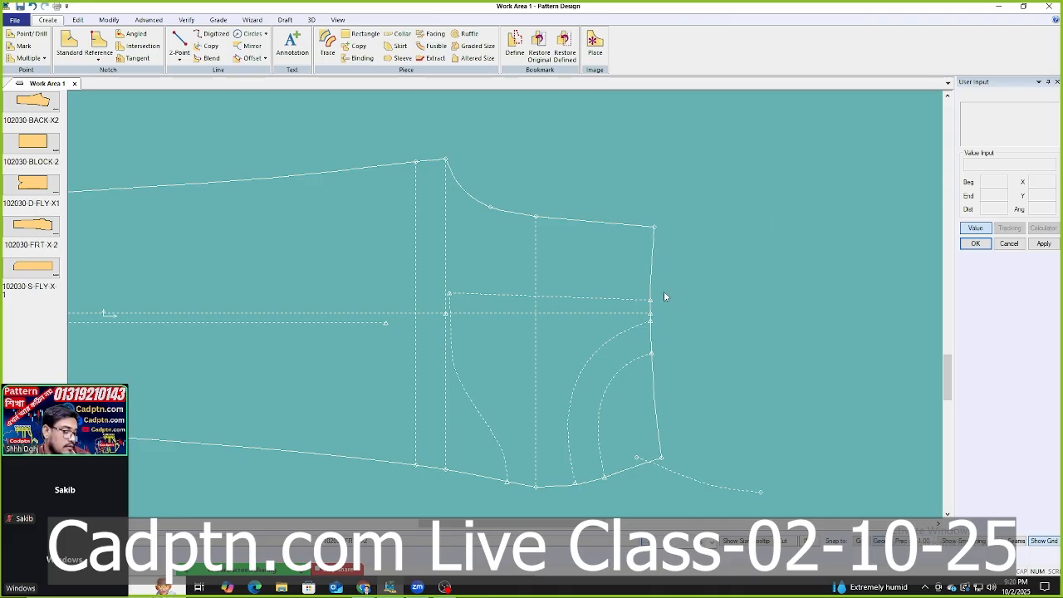
{"action": "key", "text": "ctrl+z"}
{"action": "scroll", "coordinate": [621, 326], "scroll_direction": "down", "scroll_amount": 2}
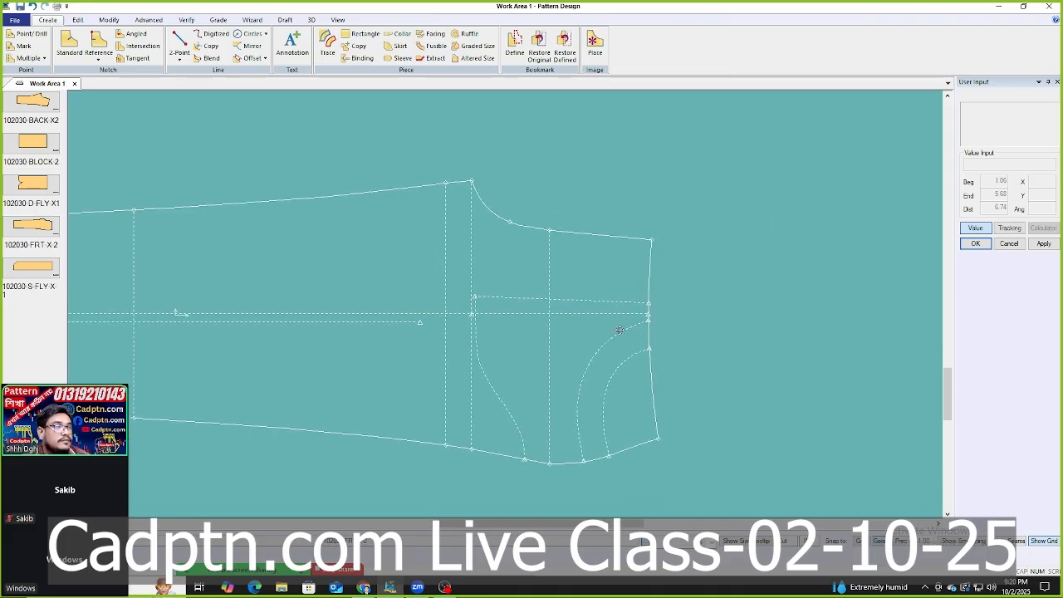
Mirror the front piece's whole waistline about its front rise, check the curve, and remove the mirrored copy.
{"action": "left_click", "coordinate": [247, 47]}
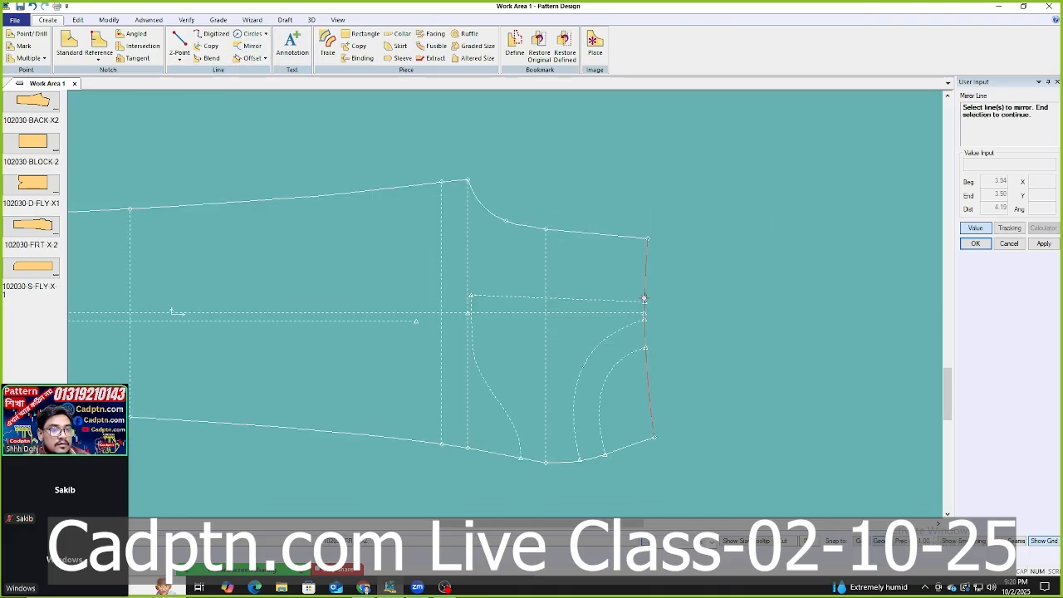
{"action": "right_click", "coordinate": [688, 203]}
{"action": "left_click", "coordinate": [726, 214]}
{"action": "left_click", "coordinate": [623, 235]}
{"action": "right_click", "coordinate": [648, 177]}
{"action": "left_click", "coordinate": [687, 185]}
{"action": "scroll", "coordinate": [595, 259], "scroll_direction": "down", "scroll_amount": 2}
{"action": "middle_click_drag", "start_coordinate": [595, 259], "coordinate": [623, 315]}
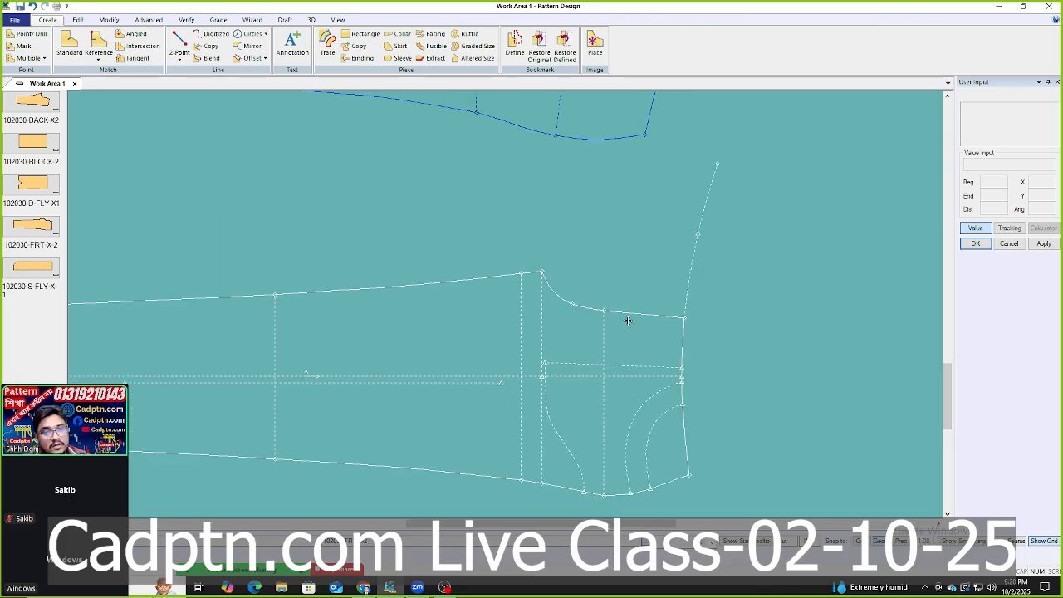
{"action": "right_click", "coordinate": [731, 173]}
{"action": "left_click", "coordinate": [727, 176]}
{"action": "scroll", "coordinate": [531, 177], "scroll_direction": "down", "scroll_amount": 2}
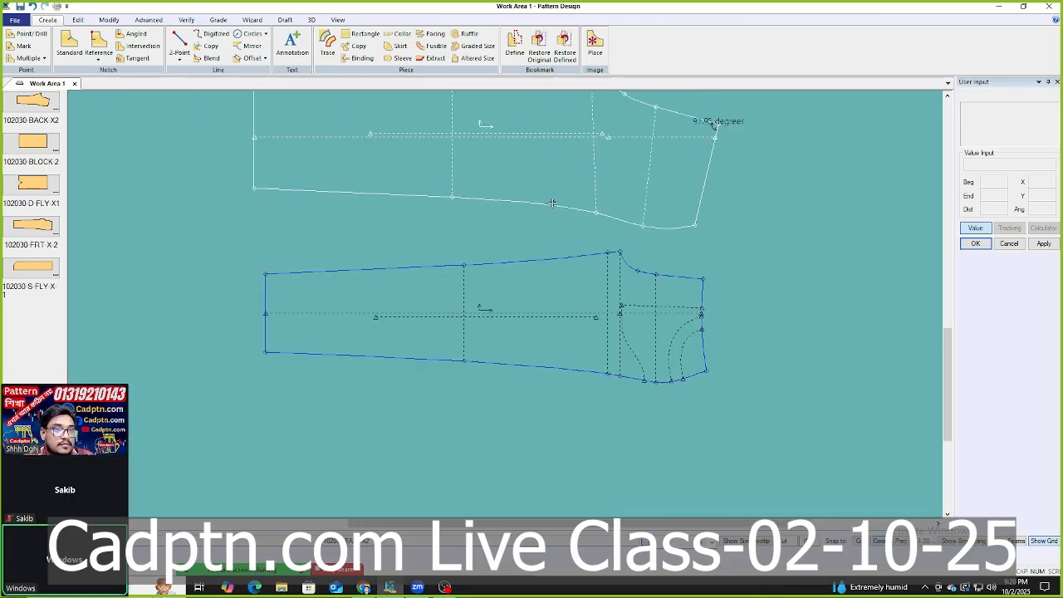
Overlay the back piece on the front, matching their centre lines at the hem, to compare the two outlines.
{"action": "left_click_drag", "start_coordinate": [552, 203], "coordinate": [546, 258]}
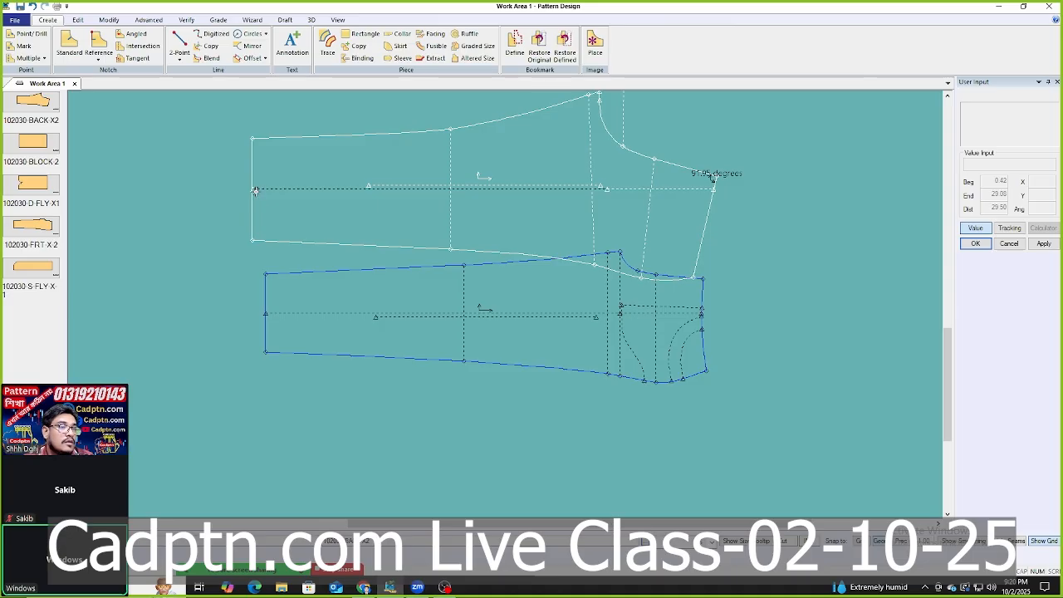
{"action": "left_click_drag", "start_coordinate": [251, 201], "coordinate": [265, 313]}
{"action": "scroll", "coordinate": [266, 313], "scroll_direction": "up", "scroll_amount": 2}
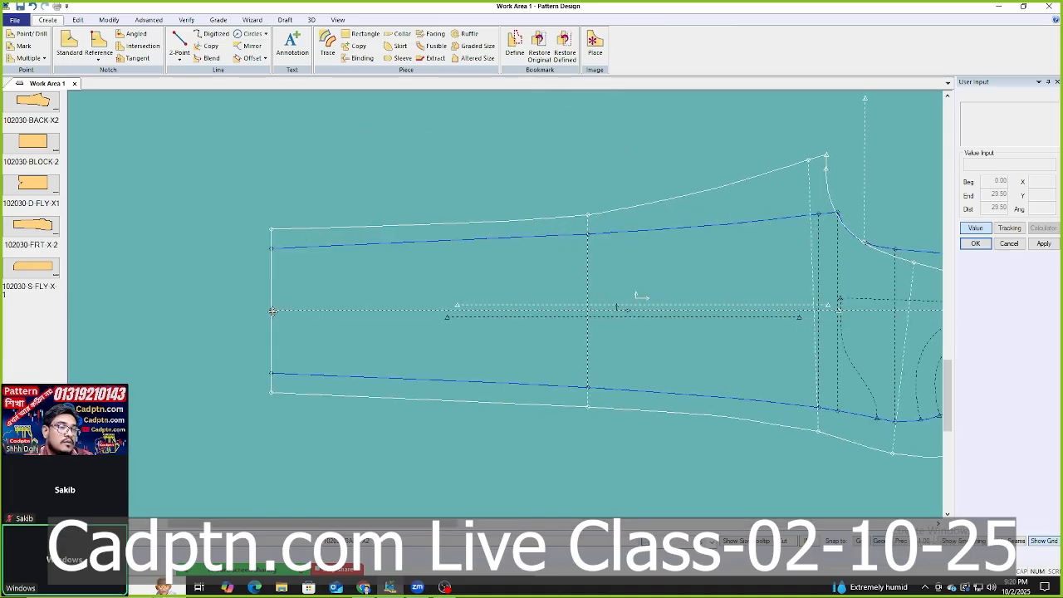
{"action": "scroll", "coordinate": [271, 312], "scroll_direction": "down", "scroll_amount": 2}
{"action": "scroll", "coordinate": [605, 339], "scroll_direction": "up", "scroll_amount": 3}
{"action": "scroll", "coordinate": [343, 236], "scroll_direction": "down", "scroll_amount": 2}
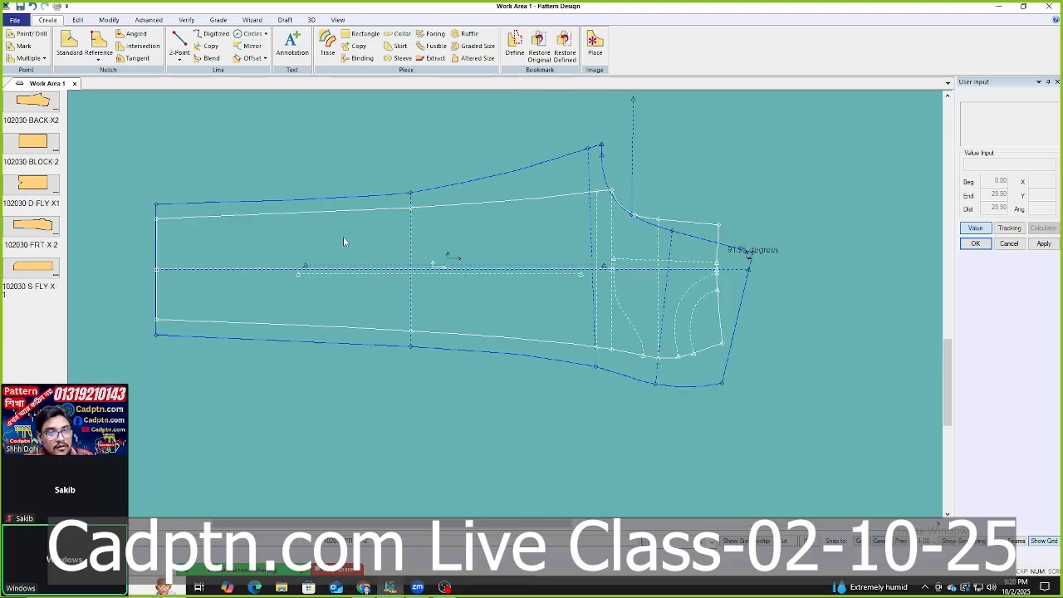
{"action": "scroll", "coordinate": [661, 312], "scroll_direction": "up", "scroll_amount": 2}
{"action": "scroll", "coordinate": [661, 312], "scroll_direction": "down", "scroll_amount": 4}
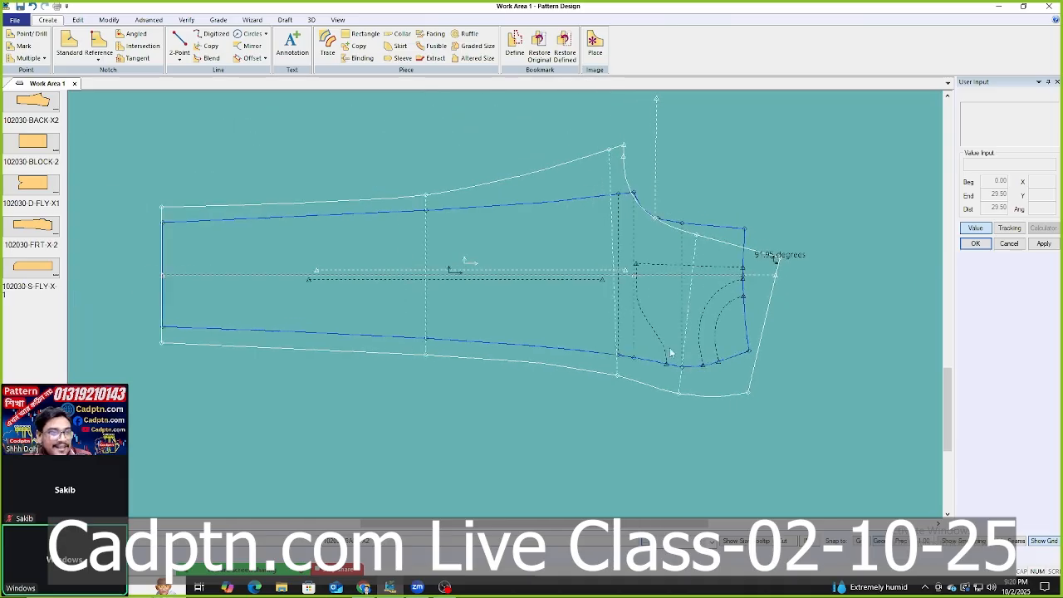
Move the front leg piece off the back and place it clear below.
{"action": "scroll", "coordinate": [615, 214], "scroll_direction": "down", "scroll_amount": 1}
{"action": "left_click_drag", "start_coordinate": [603, 244], "coordinate": [596, 367]}
{"action": "scroll", "coordinate": [591, 399], "scroll_direction": "up", "scroll_amount": 2}
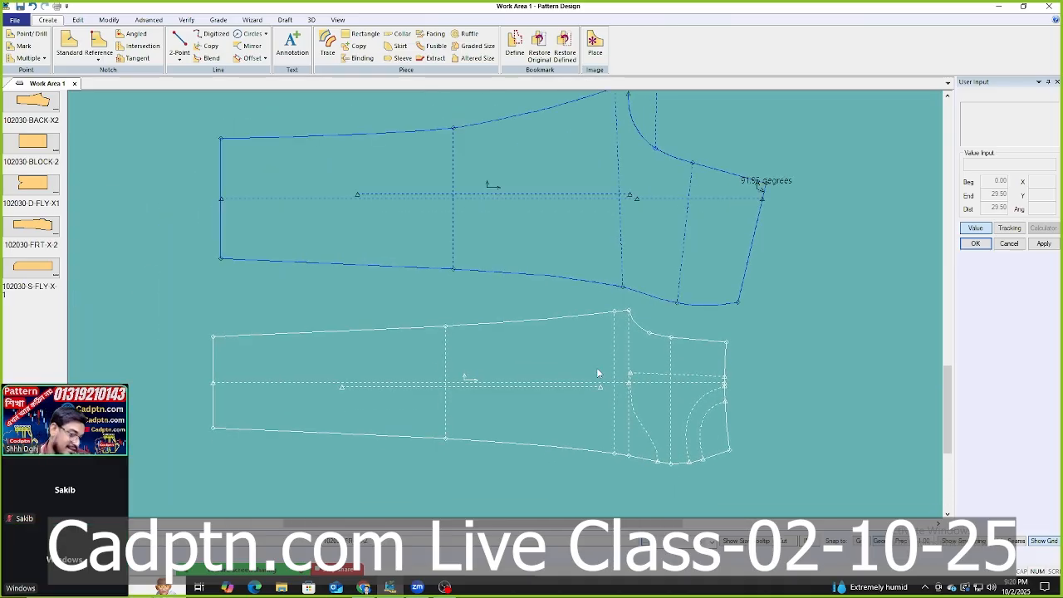
Measure the graded lengths of the thigh lines on the front and back pieces together across all sizes.
{"action": "key", "text": "alt"}
{"action": "key", "text": "alt+l"}
{"action": "left_click", "coordinate": [613, 330]}
{"action": "left_click", "coordinate": [620, 251]}
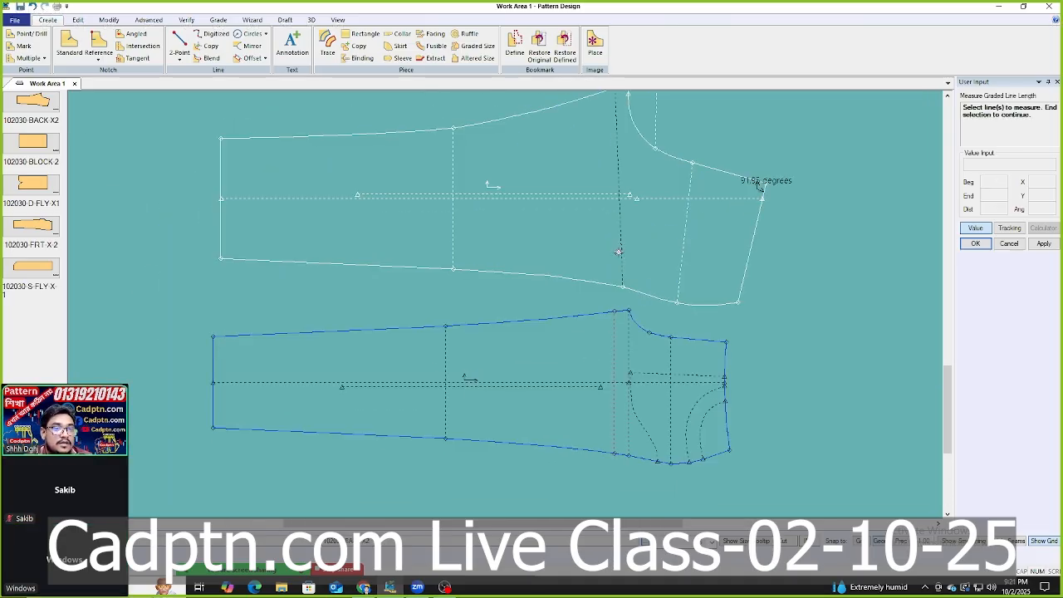
{"action": "right_click", "coordinate": [704, 200]}
{"action": "left_click", "coordinate": [691, 200]}
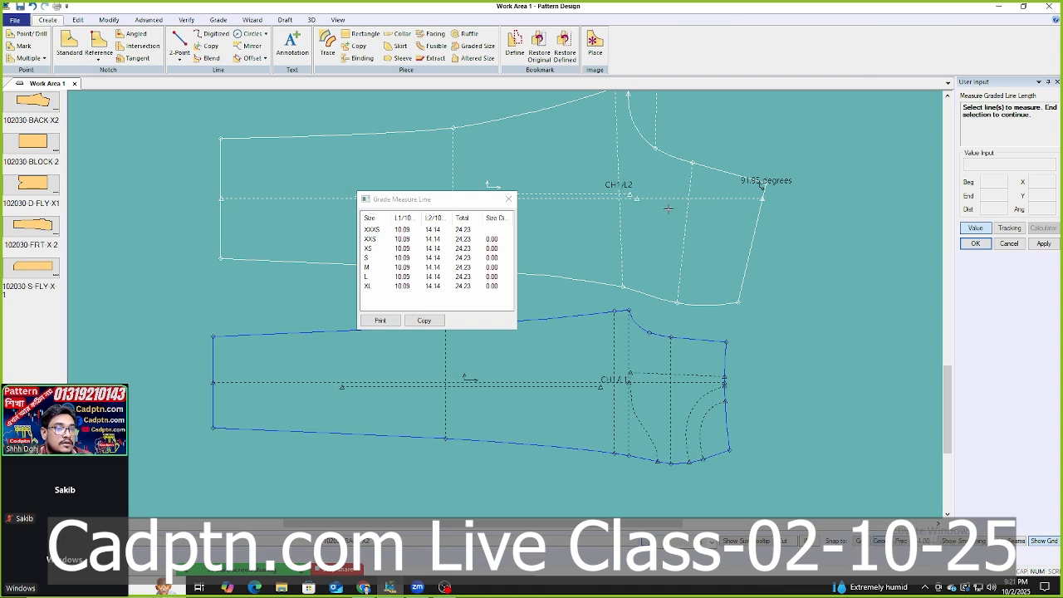
{"action": "right_click", "coordinate": [665, 198]}
Examine the front piece's side seam curve between the hip line and the pocket openings.
{"action": "scroll", "coordinate": [685, 470], "scroll_direction": "up", "scroll_amount": 3}
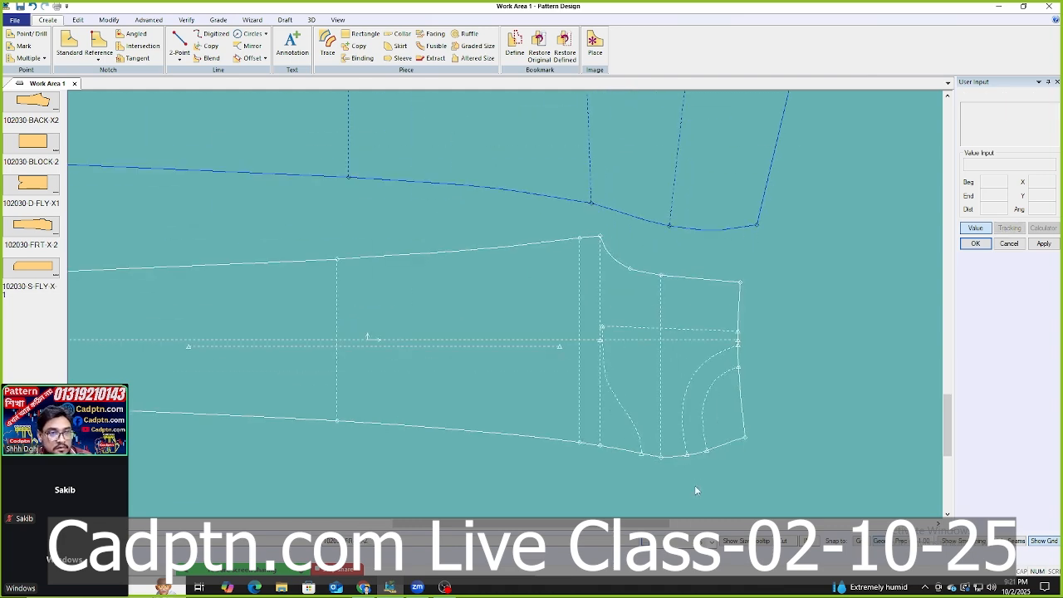
{"action": "scroll", "coordinate": [685, 471], "scroll_direction": "up", "scroll_amount": 4}
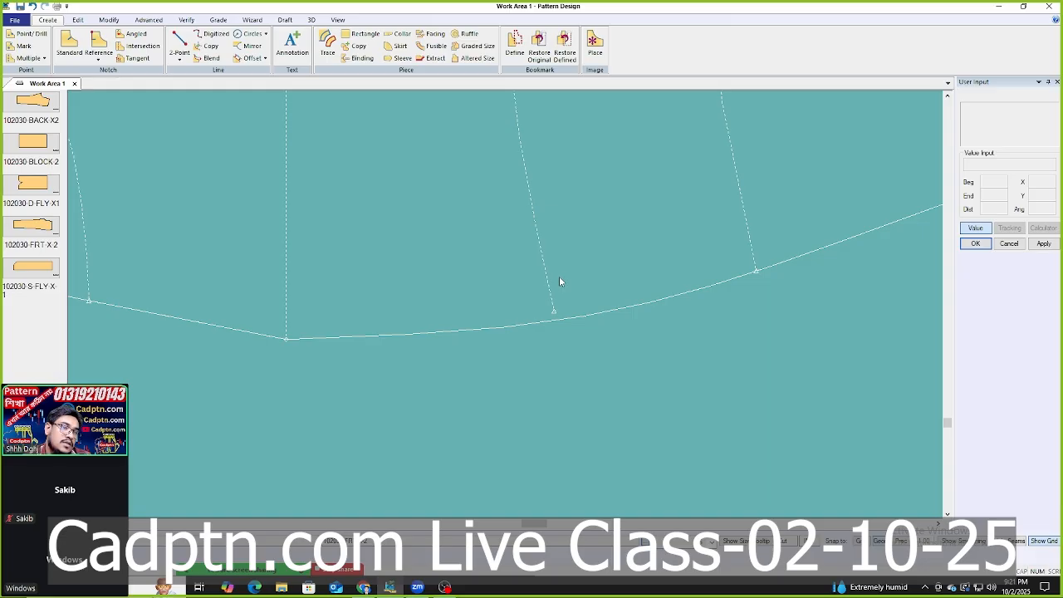
{"action": "scroll", "coordinate": [538, 309], "scroll_direction": "down", "scroll_amount": 3}
{"action": "scroll", "coordinate": [539, 317], "scroll_direction": "up", "scroll_amount": 3}
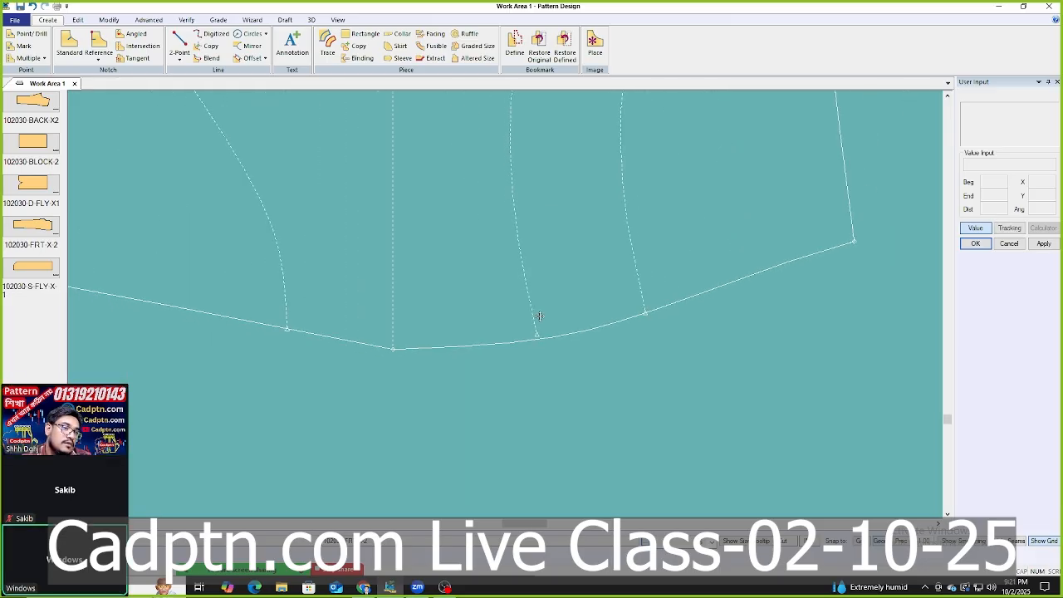
{"action": "scroll", "coordinate": [532, 304], "scroll_direction": "down", "scroll_amount": 5}
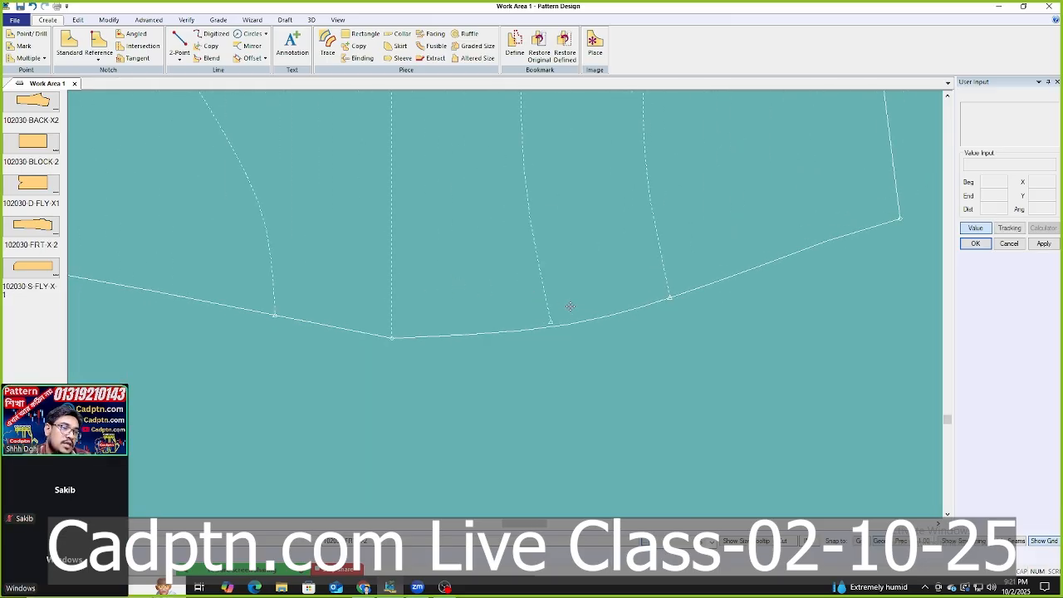
{"action": "scroll", "coordinate": [552, 336], "scroll_direction": "up", "scroll_amount": 4}
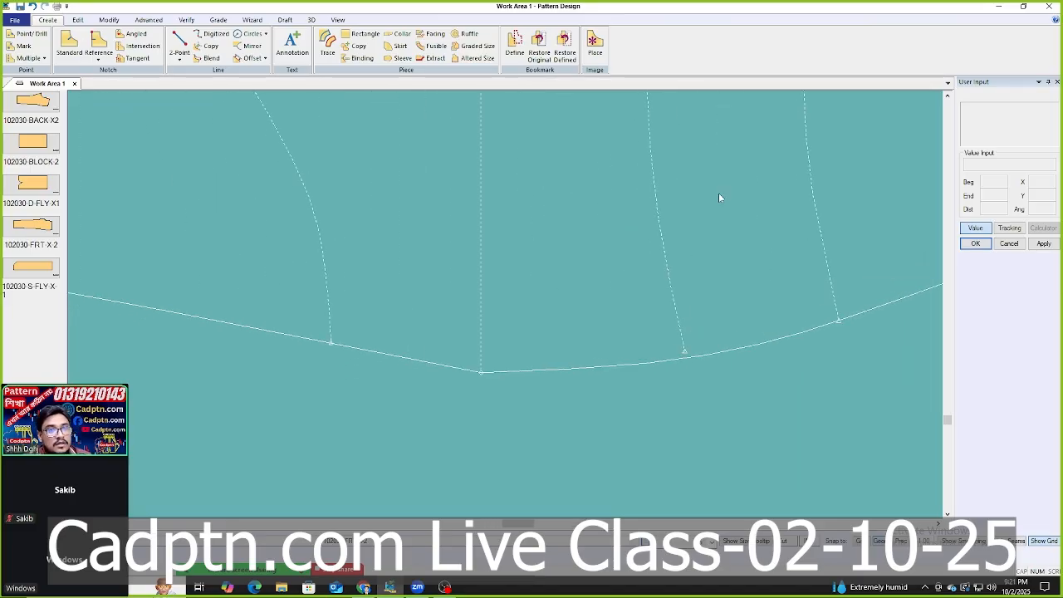
{"action": "right_click", "coordinate": [734, 148]}
{"action": "left_click_drag", "start_coordinate": [637, 255], "coordinate": [583, 256]}
{"action": "right_click", "coordinate": [746, 170]}
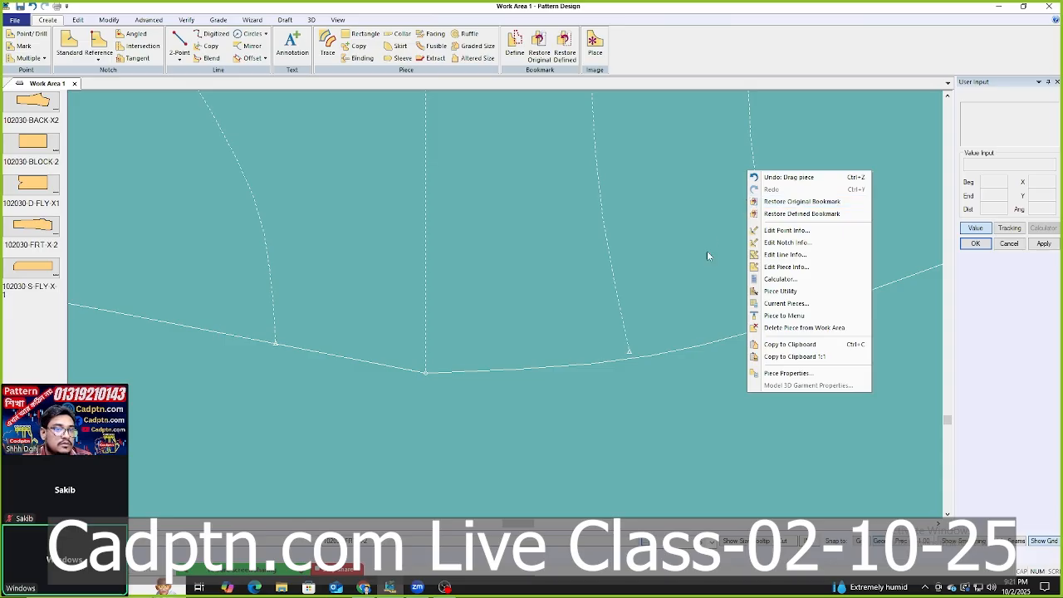
{"action": "left_click", "coordinate": [793, 230]}
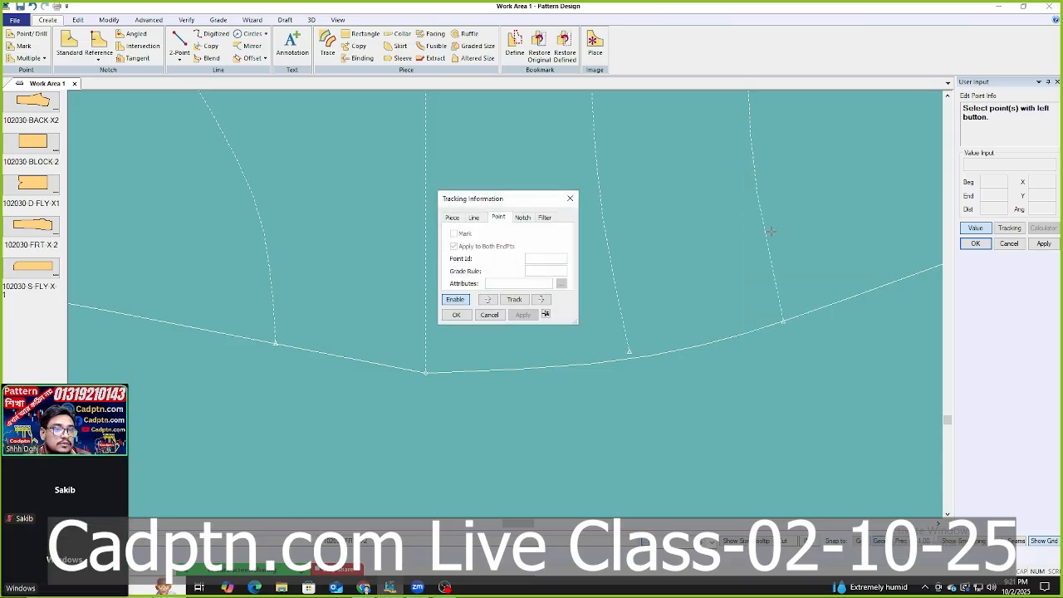
{"action": "left_click_drag", "start_coordinate": [516, 203], "coordinate": [616, 132]}
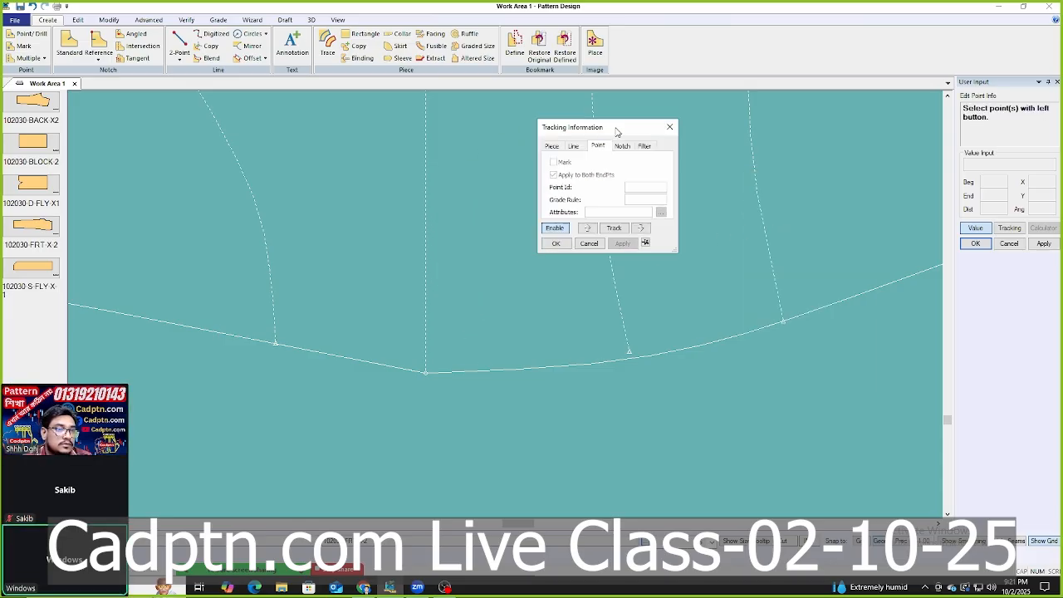
{"action": "right_click", "coordinate": [476, 153]}
{"action": "left_click", "coordinate": [465, 147]}
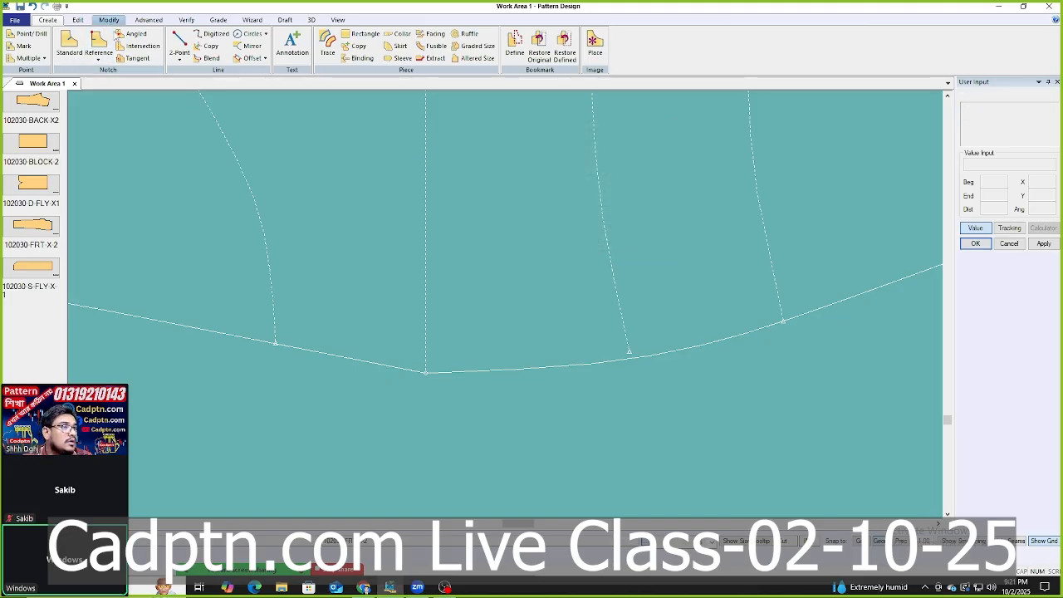
Move Smooth the first side seam curve point above the hip line slightly outward vertically, limiting the range to between hip and outer pocket curve.
{"action": "left_click", "coordinate": [109, 19]}
{"action": "left_click", "coordinate": [81, 45]}
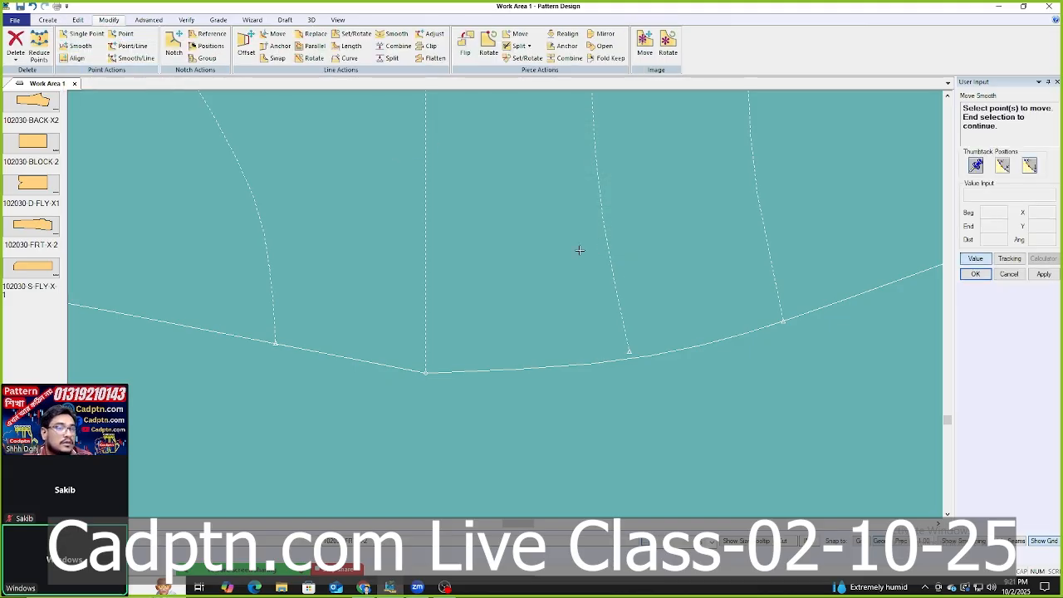
{"action": "left_click", "coordinate": [698, 345]}
{"action": "left_click", "coordinate": [527, 368]}
{"action": "scroll", "coordinate": [408, 262], "scroll_direction": "down", "scroll_amount": 3}
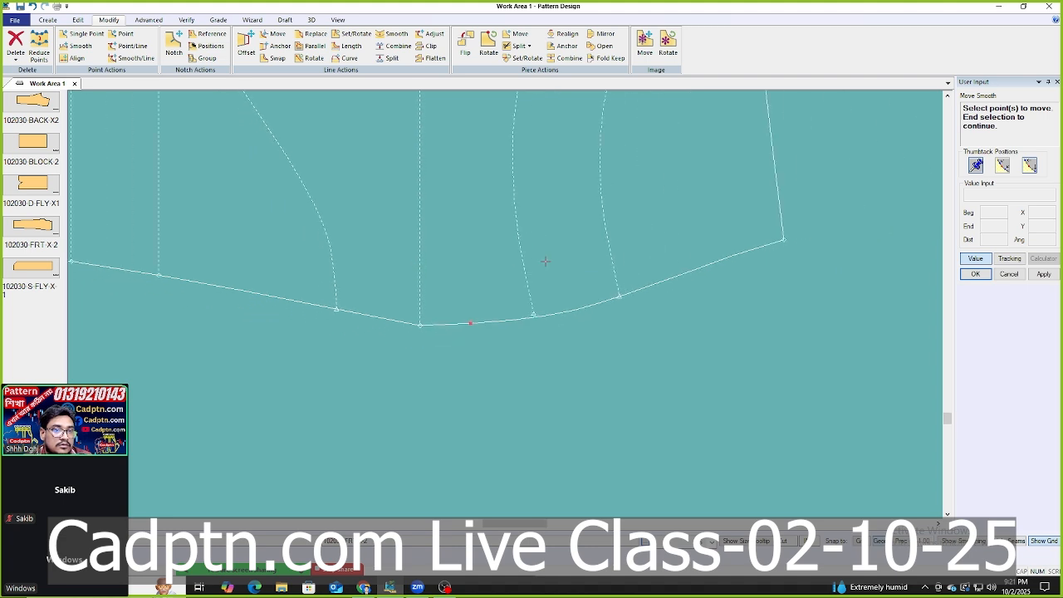
{"action": "scroll", "coordinate": [545, 260], "scroll_direction": "up", "scroll_amount": 3}
{"action": "right_click", "coordinate": [530, 203]}
{"action": "left_click", "coordinate": [532, 190]}
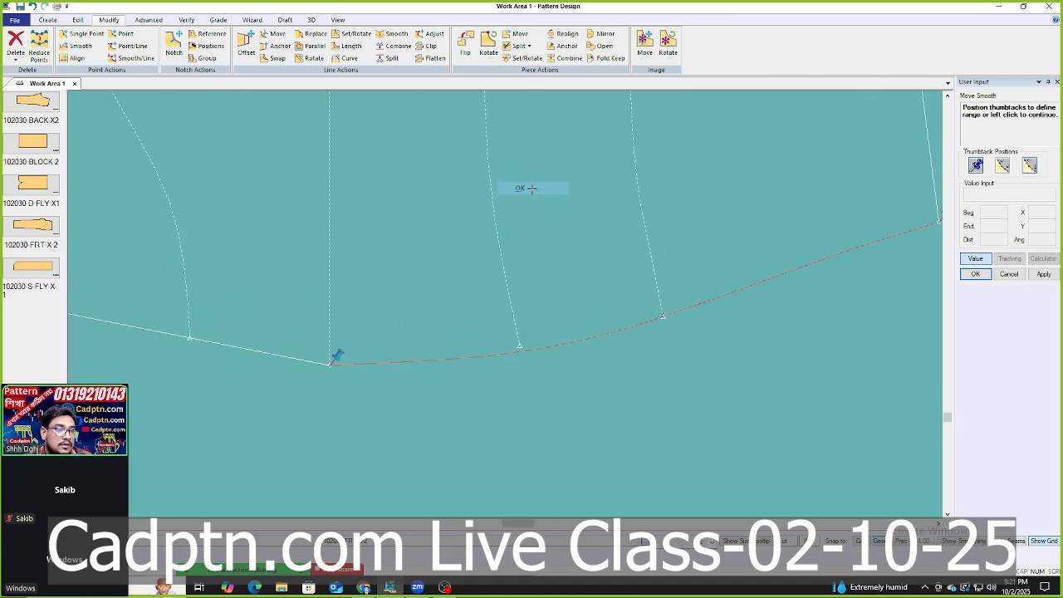
{"action": "left_click", "coordinate": [860, 214]}
{"action": "left_click", "coordinate": [976, 262]}
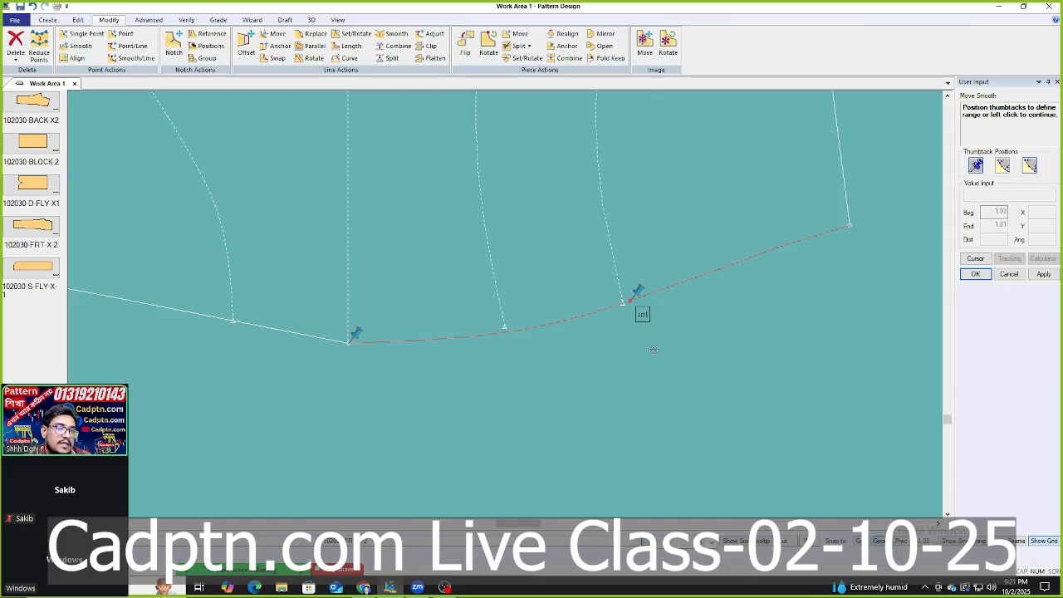
{"action": "left_click", "coordinate": [429, 237]}
{"action": "right_click", "coordinate": [240, 254]}
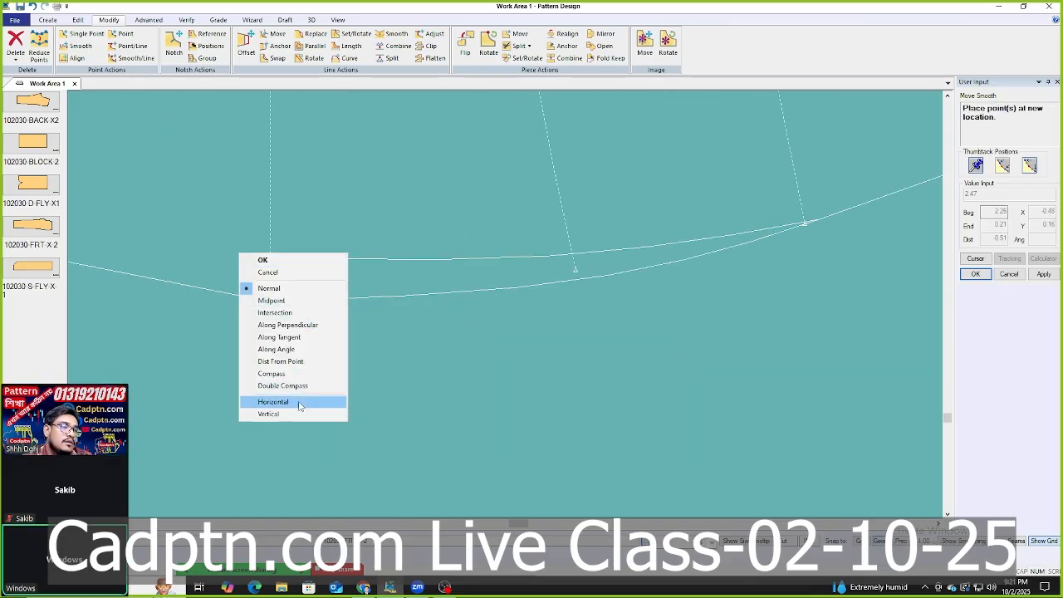
{"action": "left_click", "coordinate": [294, 414]}
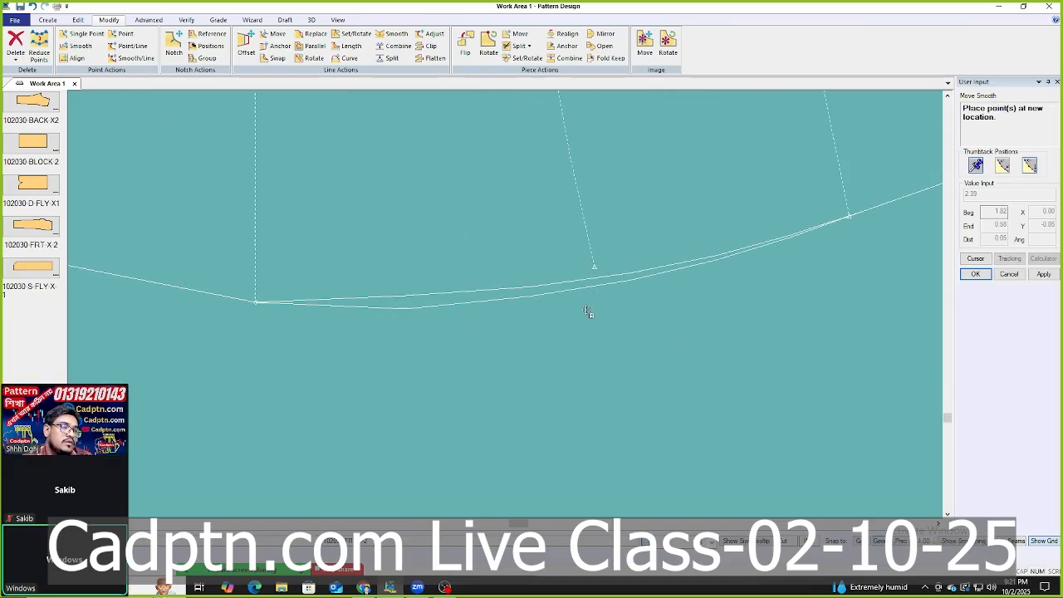
{"action": "left_click", "coordinate": [143, 307]}
{"action": "right_click", "coordinate": [438, 226]}
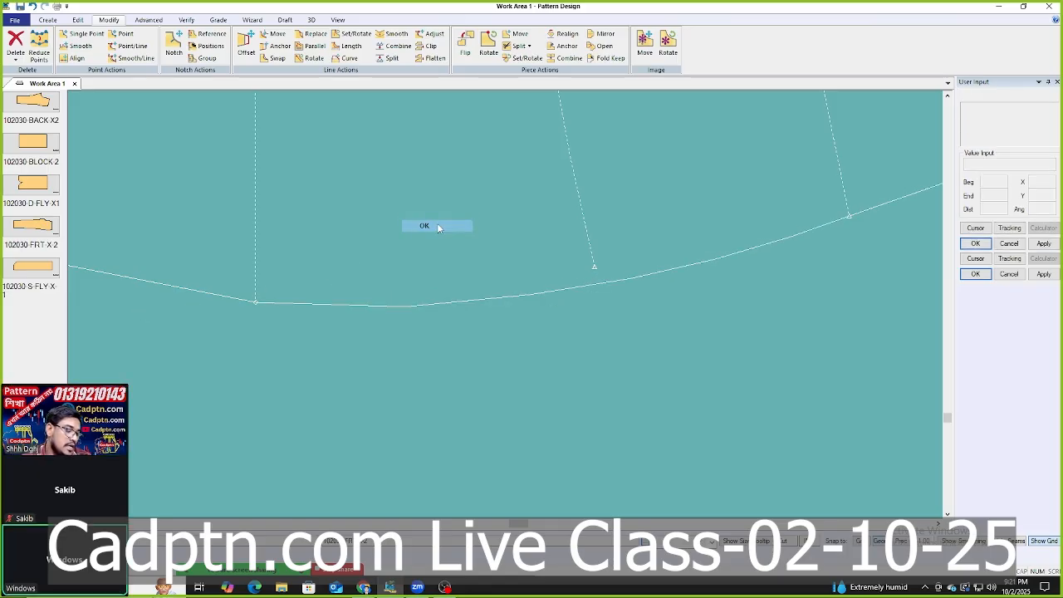
{"action": "left_click", "coordinate": [425, 226]}
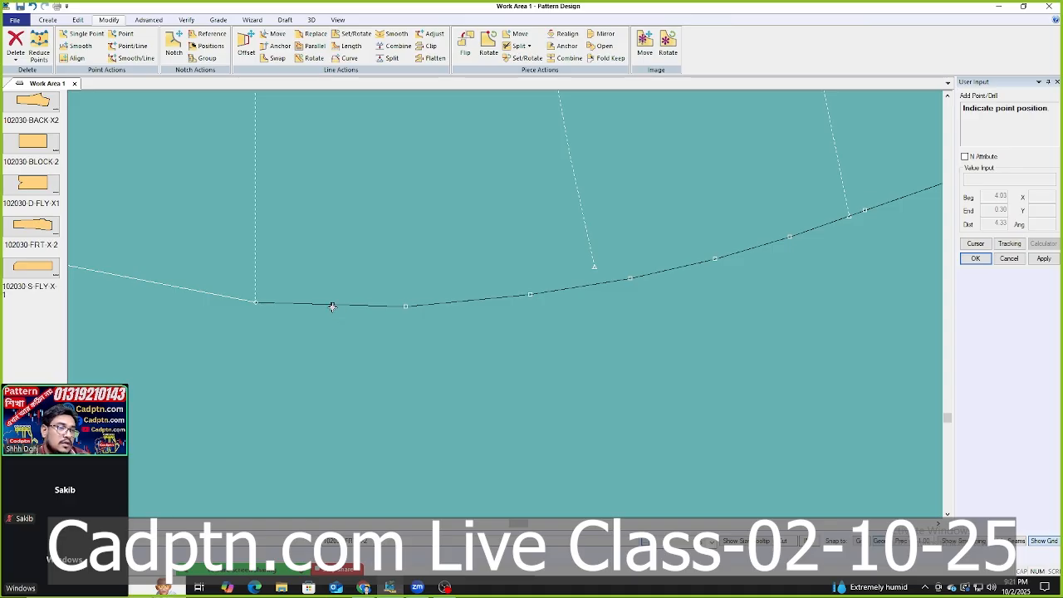
Add a point on the front side seam between the hip point and the first curve point above it.
{"action": "right_click", "coordinate": [390, 207]}
{"action": "left_click", "coordinate": [382, 212]}
{"action": "middle_click_drag", "start_coordinate": [402, 264], "coordinate": [437, 239]}
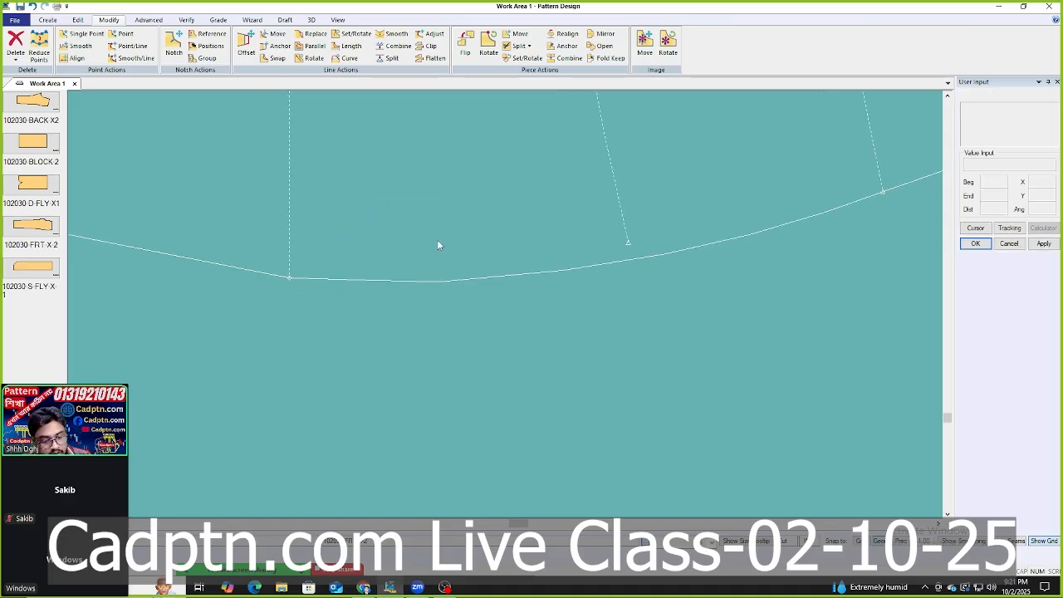
Move Smooth the added side seam point slightly outward vertically, limiting the range to between the hip point and the neighbouring curve point.
{"action": "left_click", "coordinate": [365, 281]}
{"action": "scroll", "coordinate": [369, 287], "scroll_direction": "down", "scroll_amount": 3}
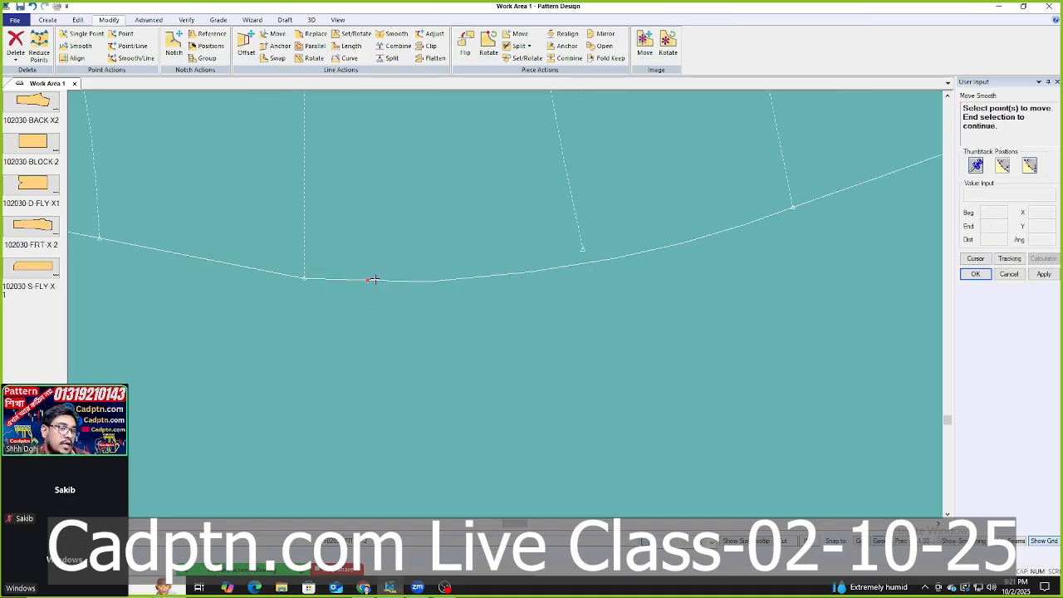
{"action": "scroll", "coordinate": [397, 303], "scroll_direction": "down", "scroll_amount": 2}
{"action": "right_click", "coordinate": [505, 205]}
{"action": "left_click", "coordinate": [519, 212]}
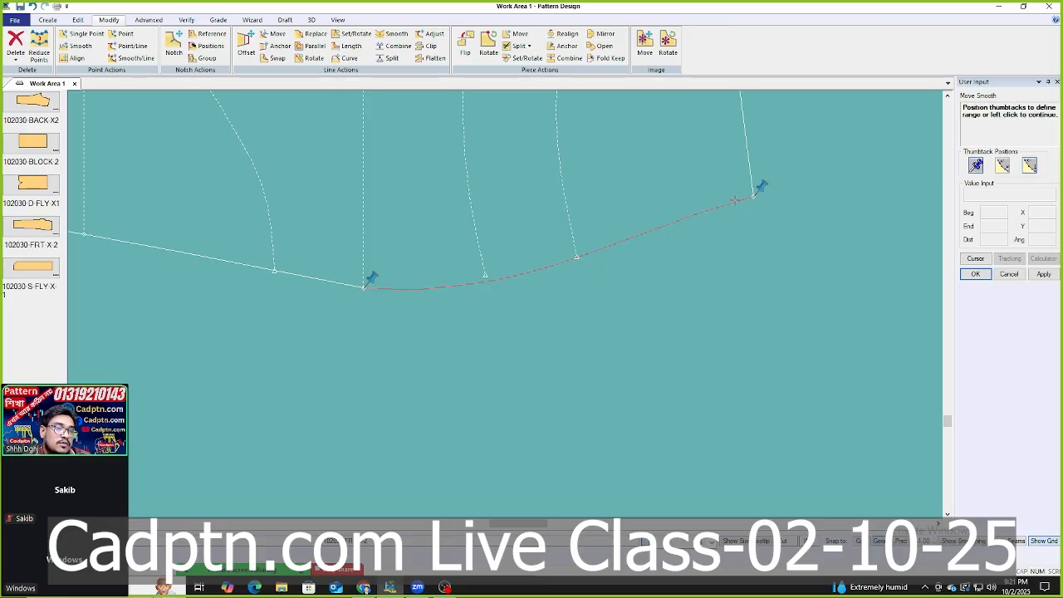
{"action": "left_click", "coordinate": [436, 286]}
{"action": "scroll", "coordinate": [419, 308], "scroll_direction": "up", "scroll_amount": 2}
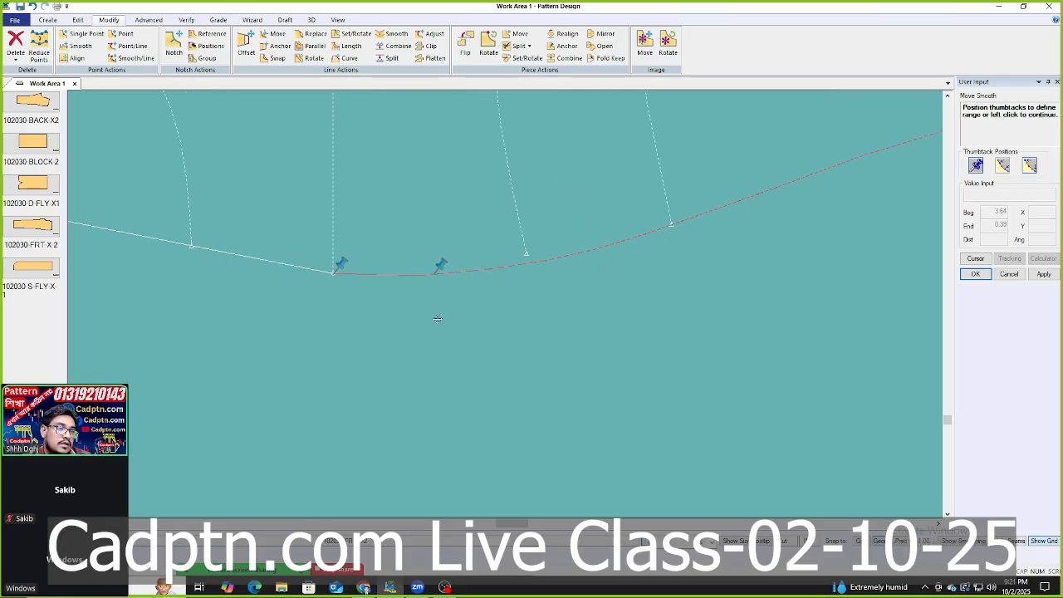
{"action": "scroll", "coordinate": [423, 307], "scroll_direction": "up", "scroll_amount": 5}
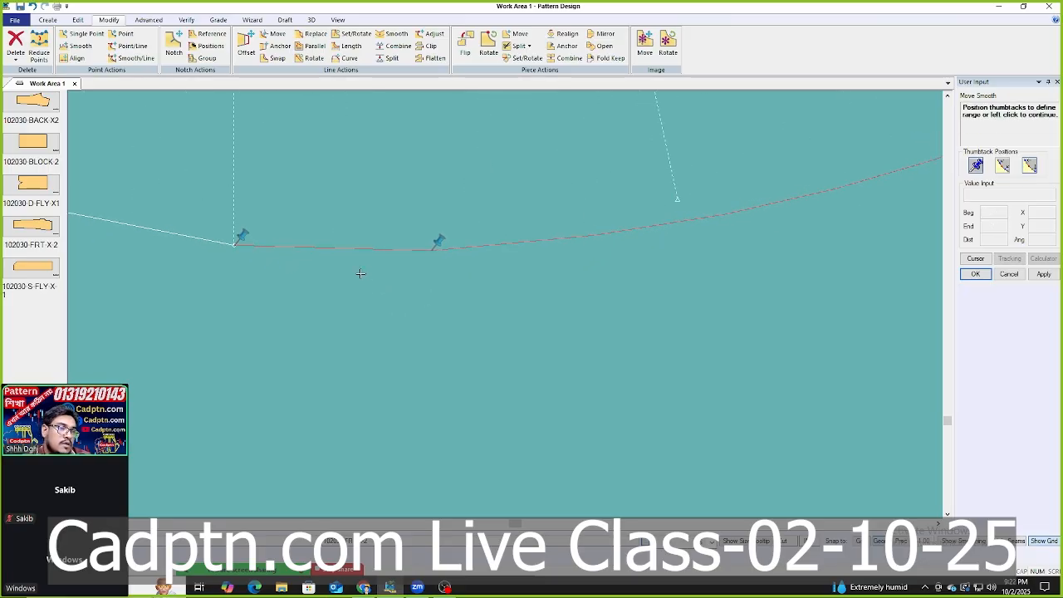
{"action": "right_click", "coordinate": [301, 179]}
{"action": "left_click", "coordinate": [335, 184]}
{"action": "right_click", "coordinate": [249, 190]}
{"action": "left_click", "coordinate": [309, 351]}
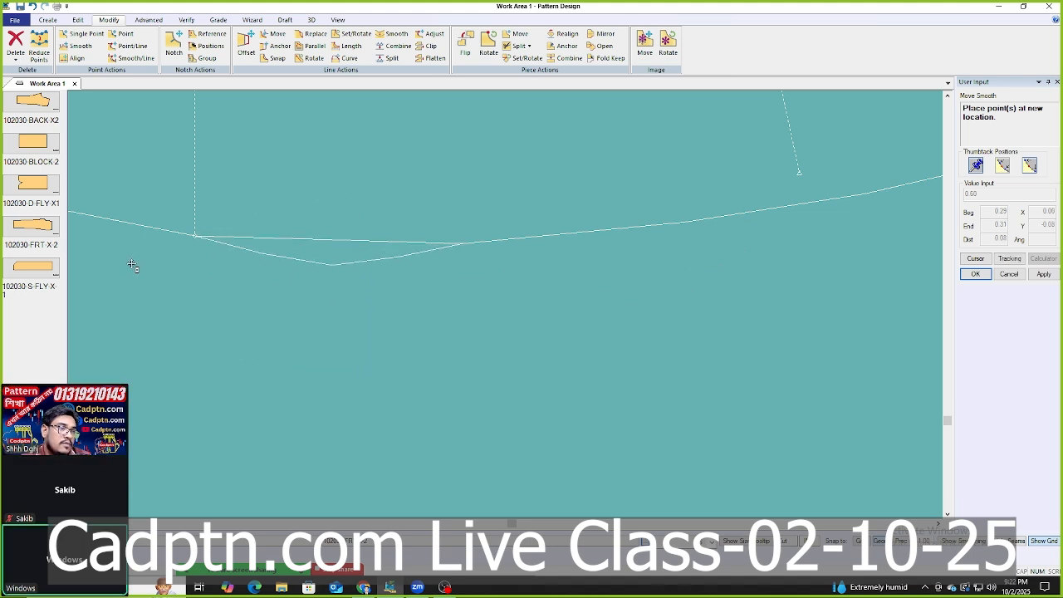
{"action": "scroll", "coordinate": [268, 339], "scroll_direction": "up", "scroll_amount": 2}
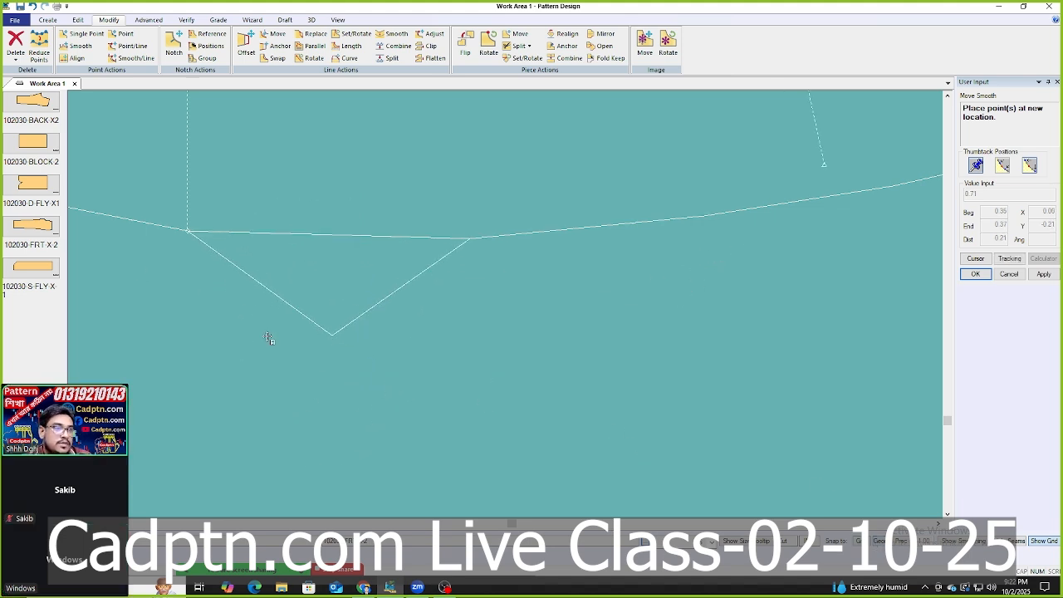
{"action": "left_click", "coordinate": [262, 236]}
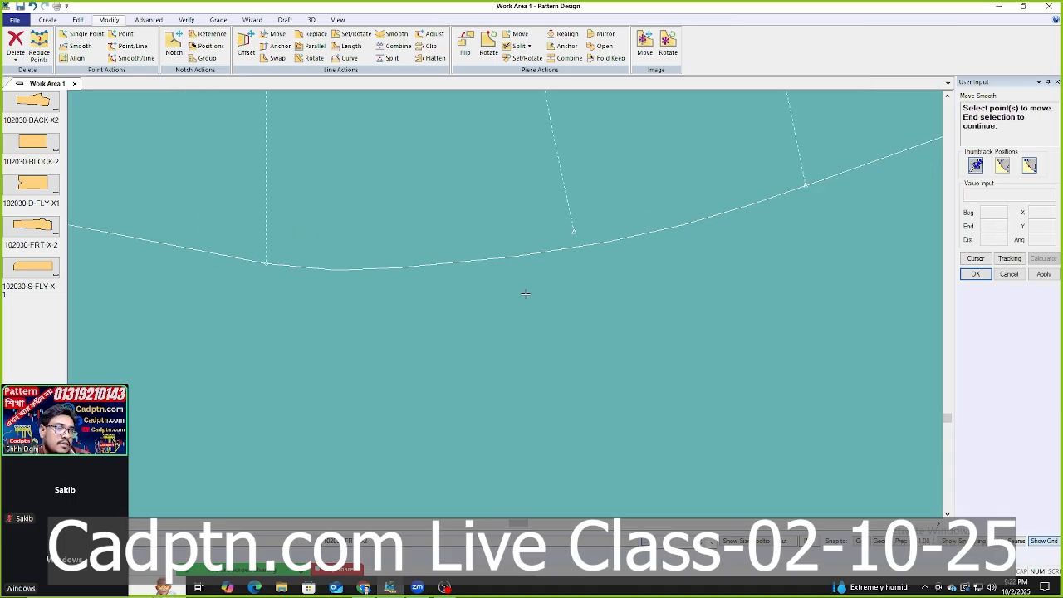
{"action": "scroll", "coordinate": [843, 346], "scroll_direction": "down", "scroll_amount": 4}
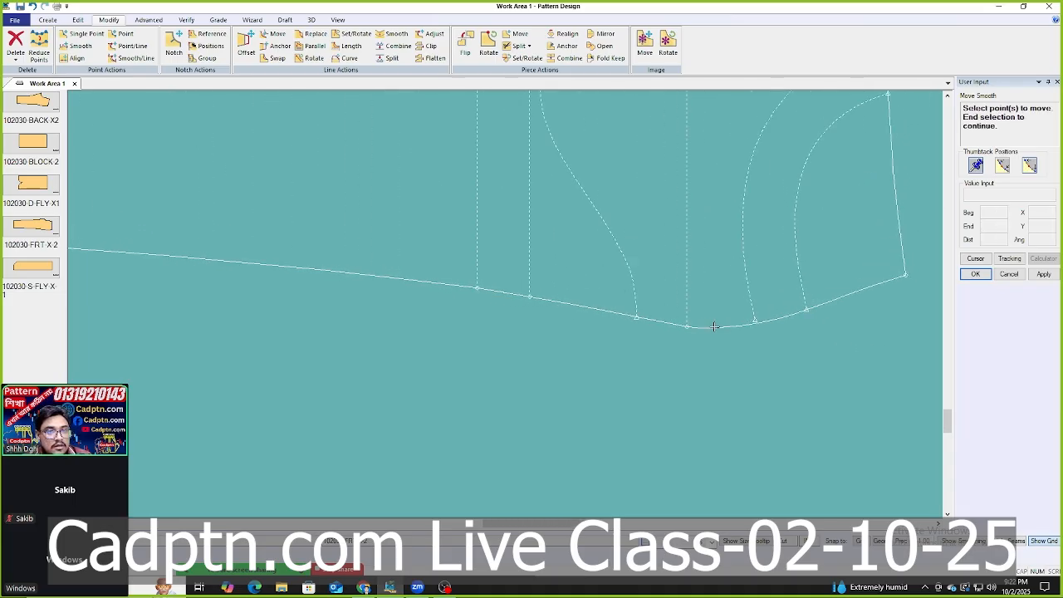
{"action": "right_click", "coordinate": [718, 205]}
{"action": "left_click", "coordinate": [721, 207]}
Smooth the front side seam segment from the hip point up to the waist corner.
{"action": "scroll", "coordinate": [647, 291], "scroll_direction": "up", "scroll_amount": 1}
{"action": "scroll", "coordinate": [632, 348], "scroll_direction": "up", "scroll_amount": 2}
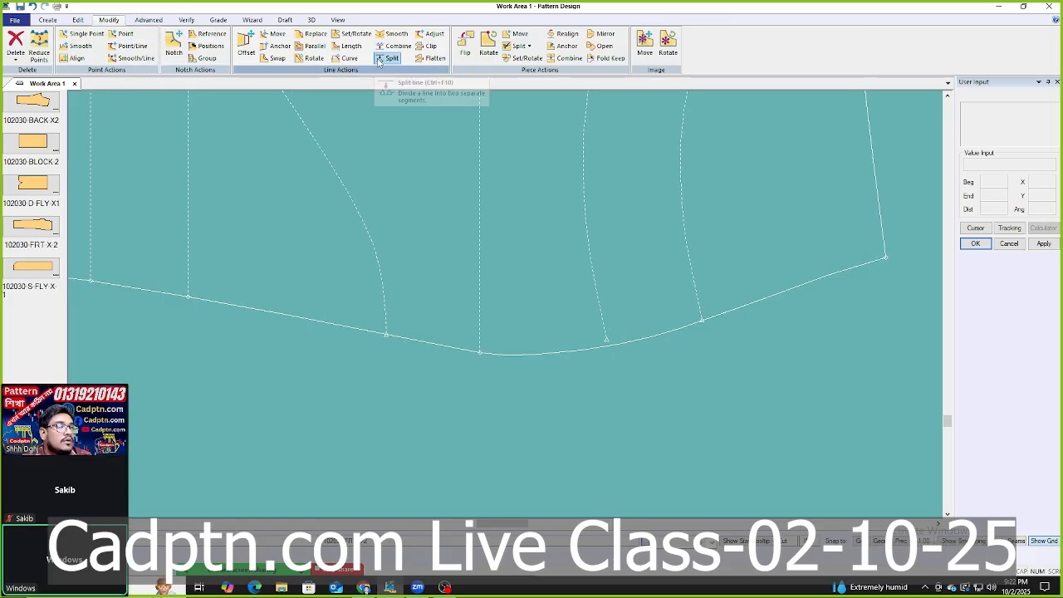
{"action": "left_click", "coordinate": [397, 34]}
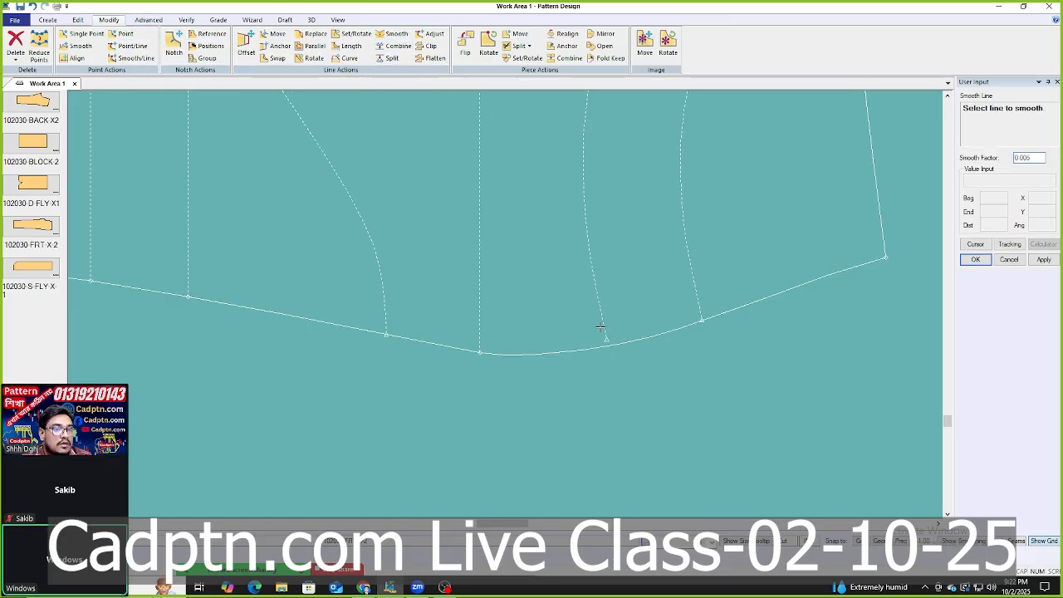
{"action": "left_click", "coordinate": [553, 351]}
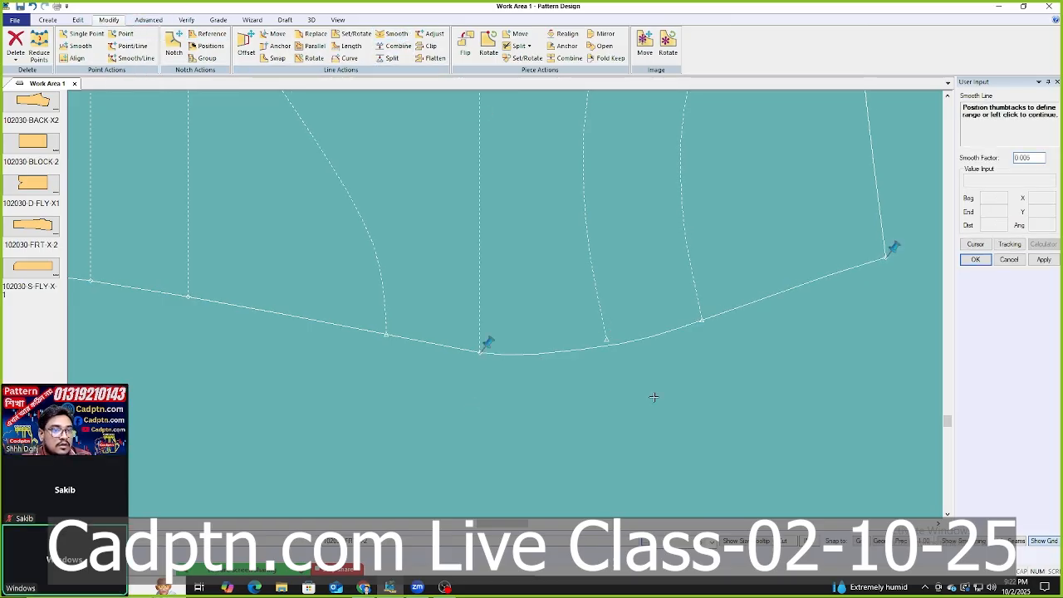
{"action": "right_click", "coordinate": [581, 226]}
{"action": "left_click", "coordinate": [610, 243]}
{"action": "right_click", "coordinate": [638, 196]}
{"action": "left_click", "coordinate": [656, 202]}
{"action": "scroll", "coordinate": [839, 380], "scroll_direction": "down", "scroll_amount": 5}
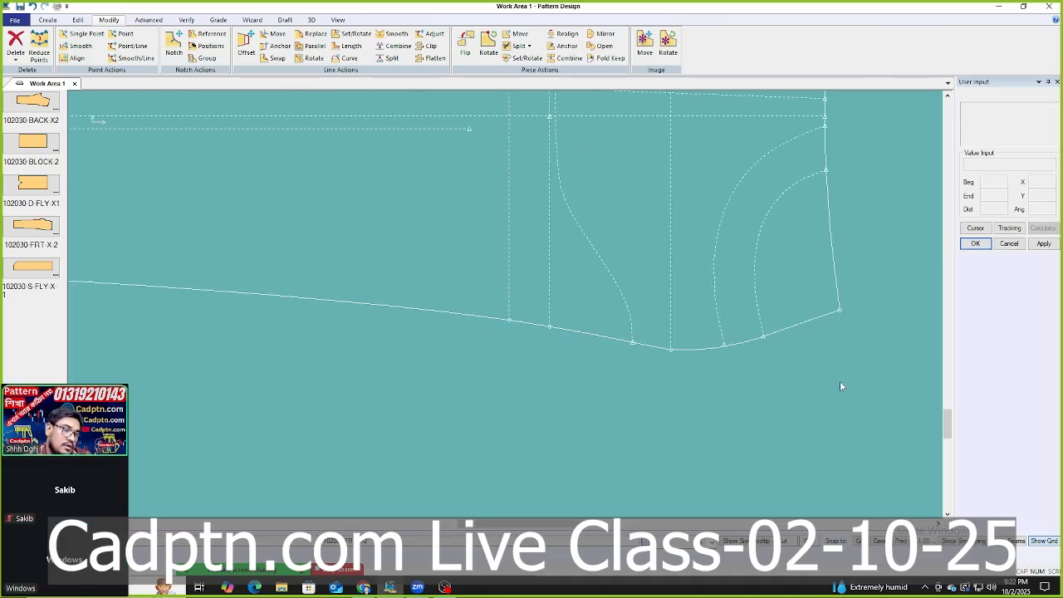
{"action": "scroll", "coordinate": [631, 346], "scroll_direction": "up", "scroll_amount": 4}
{"action": "middle_click_drag", "start_coordinate": [648, 305], "coordinate": [510, 295]}
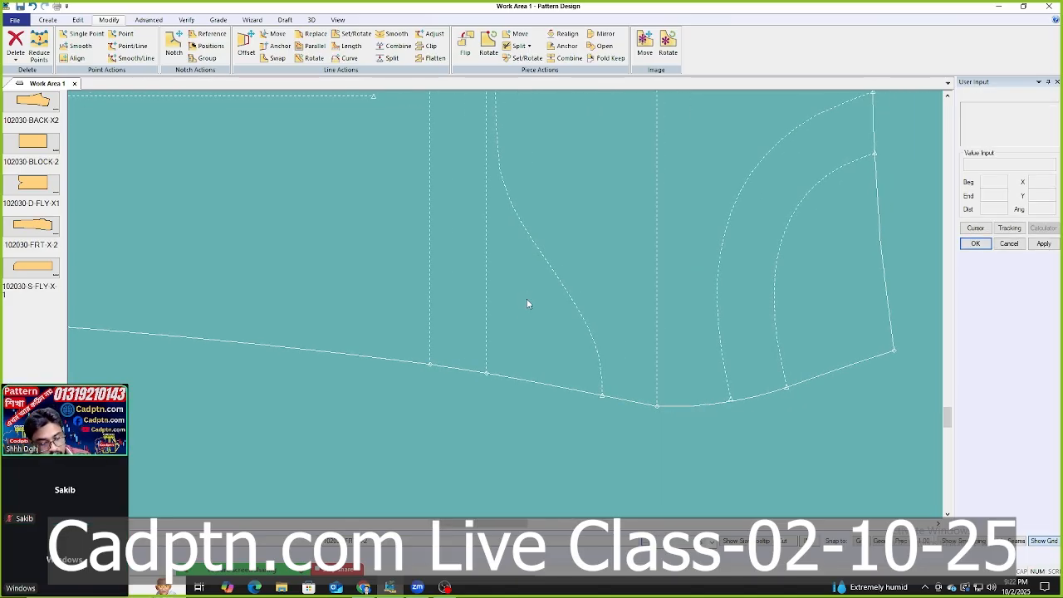
{"action": "key", "text": "m"}
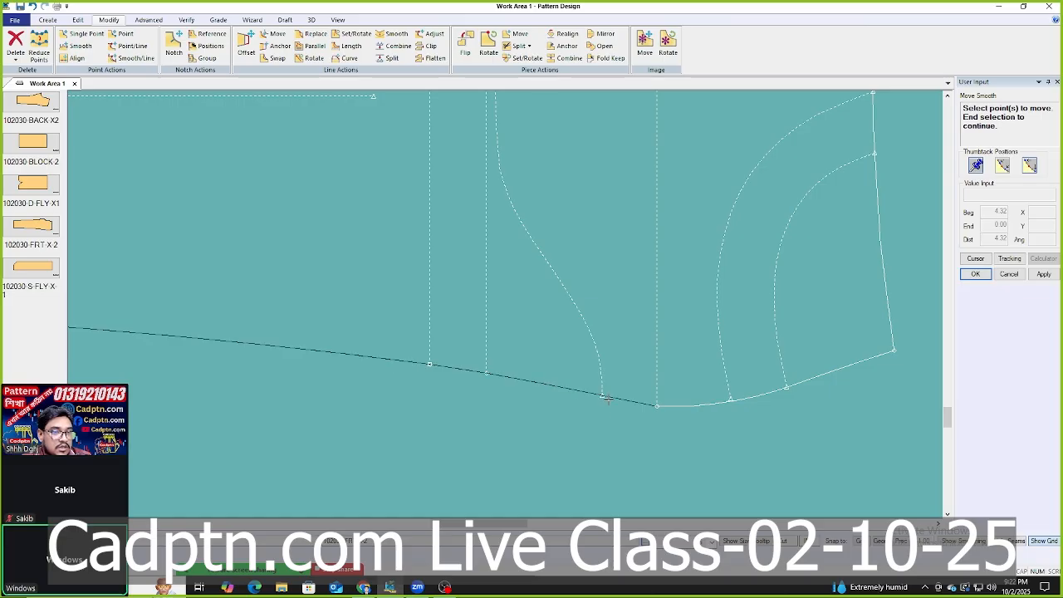
{"action": "right_click", "coordinate": [616, 171]}
{"action": "left_click", "coordinate": [652, 179]}
{"action": "scroll", "coordinate": [341, 289], "scroll_direction": "down", "scroll_amount": 3}
{"action": "scroll", "coordinate": [752, 393], "scroll_direction": "up", "scroll_amount": 3}
{"action": "scroll", "coordinate": [753, 401], "scroll_direction": "up", "scroll_amount": 2}
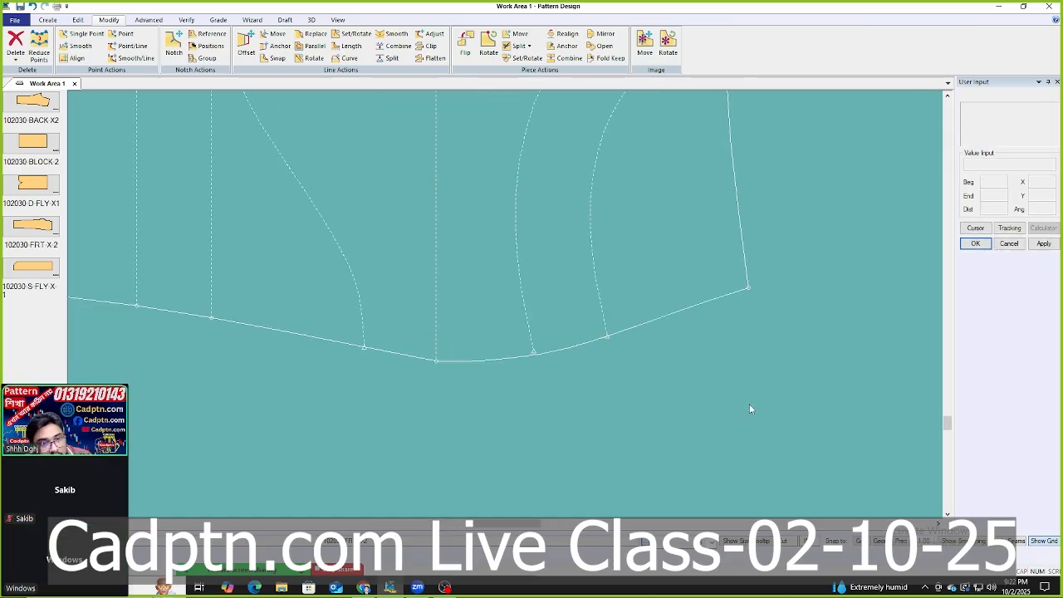
Add a point on the front side seam beside the lower end of the pocket bag curve, just below the hip.
{"action": "scroll", "coordinate": [797, 397], "scroll_direction": "down", "scroll_amount": 4}
{"action": "scroll", "coordinate": [616, 405], "scroll_direction": "up", "scroll_amount": 6}
{"action": "middle_click_drag", "start_coordinate": [680, 386], "coordinate": [769, 291]}
{"action": "scroll", "coordinate": [769, 291], "scroll_direction": "down", "scroll_amount": 2}
{"action": "scroll", "coordinate": [780, 305], "scroll_direction": "down", "scroll_amount": 1}
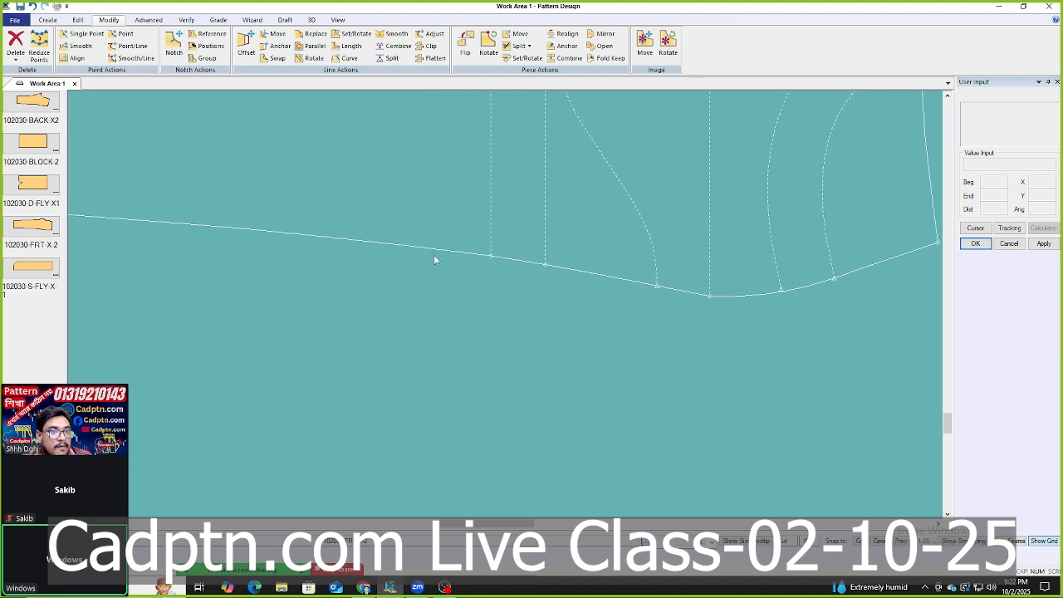
{"action": "middle_click_drag", "start_coordinate": [495, 257], "coordinate": [468, 283]}
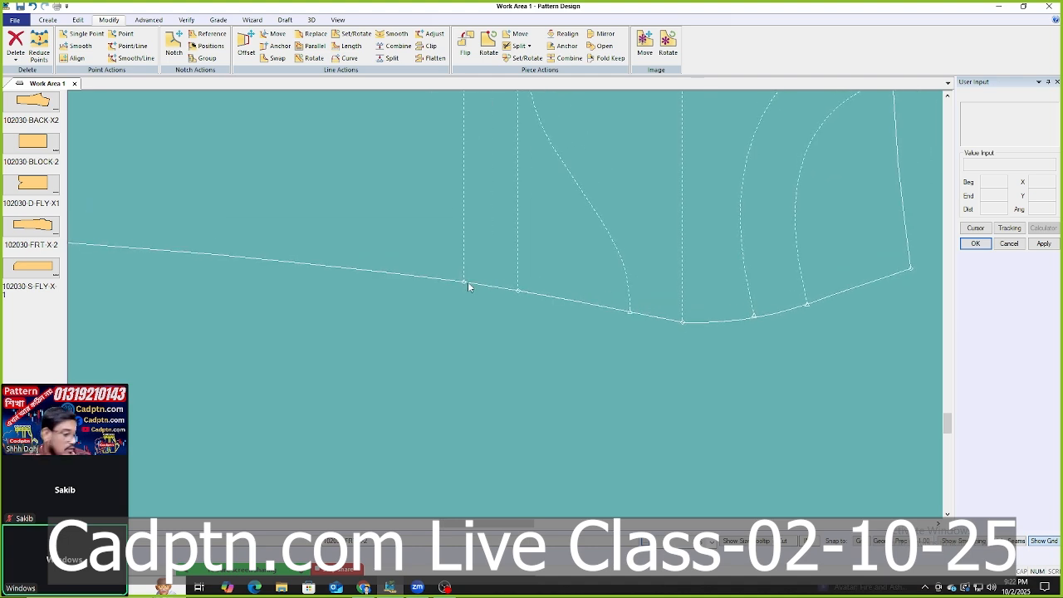
{"action": "key", "text": "alt+a"}
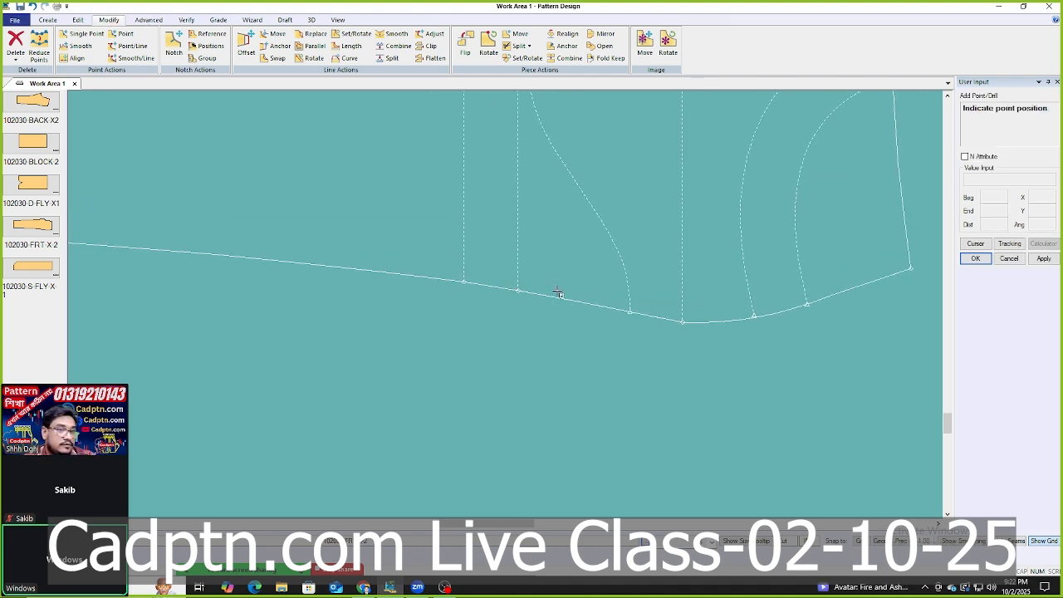
{"action": "left_click", "coordinate": [618, 311]}
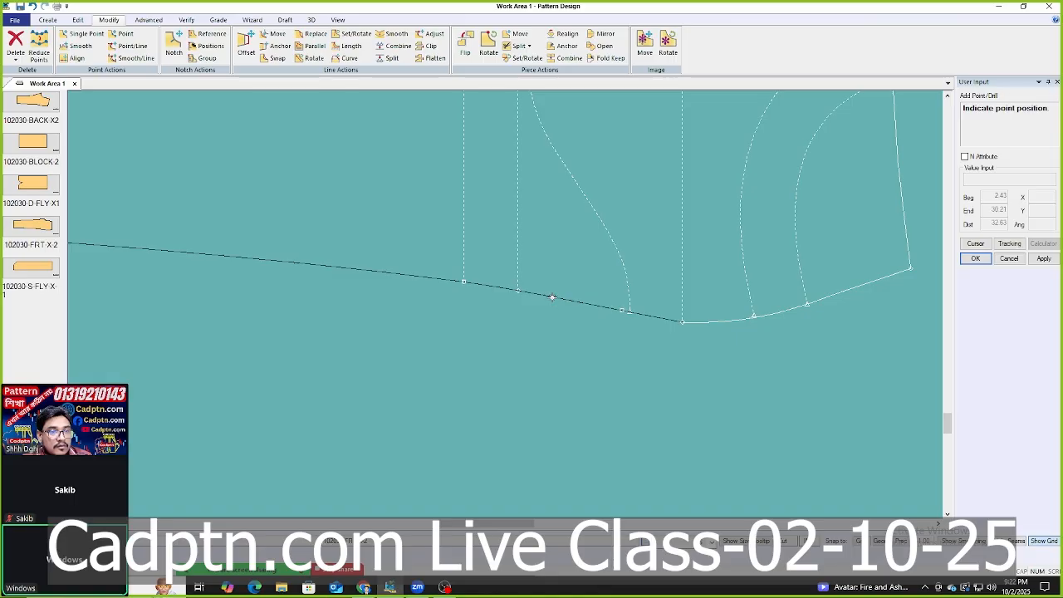
{"action": "right_click", "coordinate": [585, 197]}
{"action": "left_click", "coordinate": [640, 204]}
{"action": "middle_click_drag", "start_coordinate": [624, 279], "coordinate": [616, 275]}
Move Smooth the added point vertically outward by about 0.07, limiting the range to between the hip point and the line below the crotch.
{"action": "key", "text": "alt+s"}
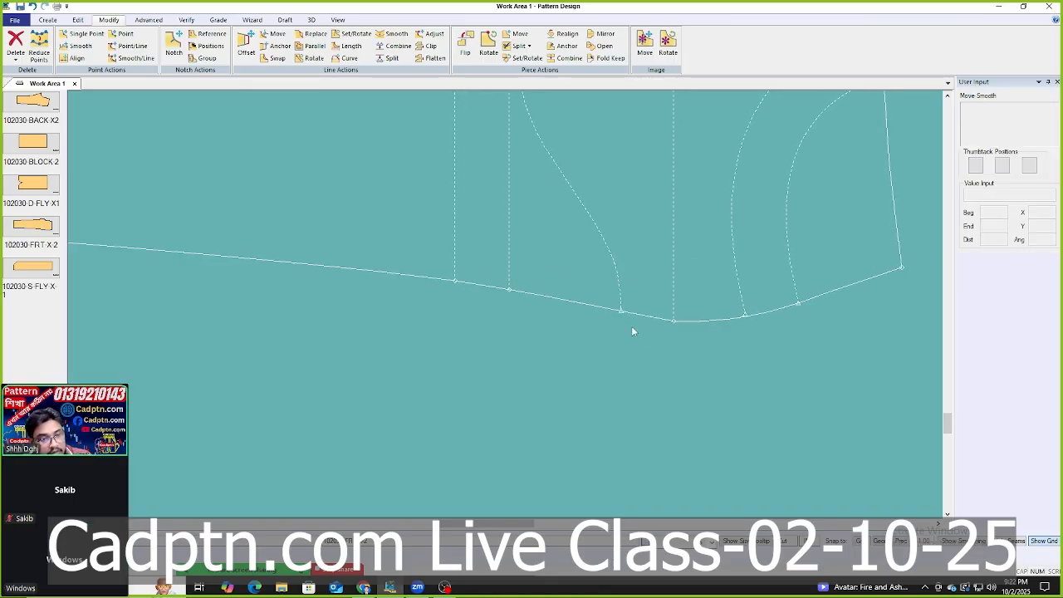
{"action": "left_click", "coordinate": [620, 310]}
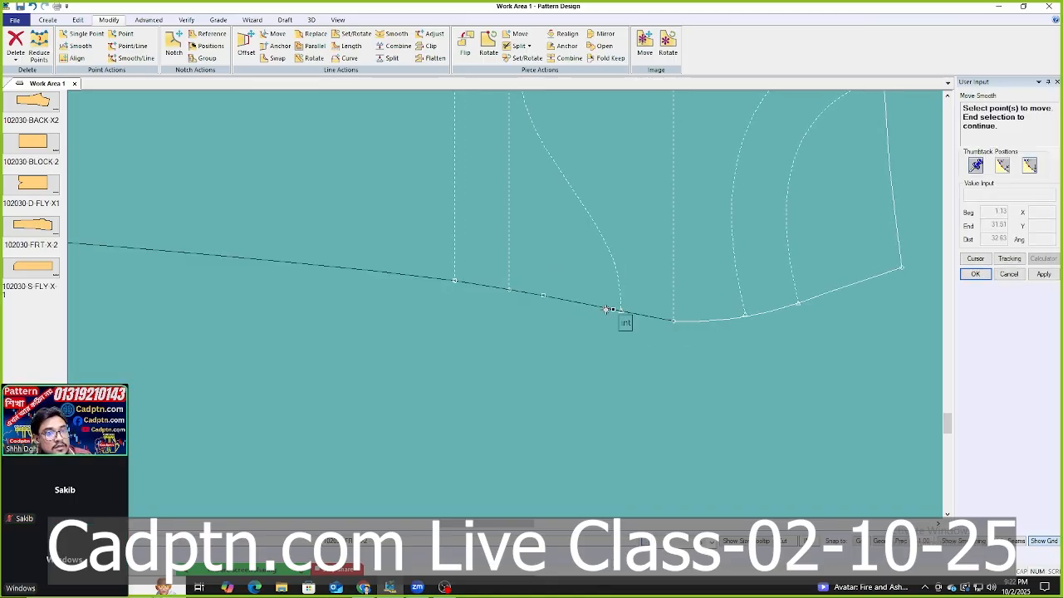
{"action": "scroll", "coordinate": [808, 284], "scroll_direction": "down", "scroll_amount": 5}
{"action": "left_click", "coordinate": [721, 212]}
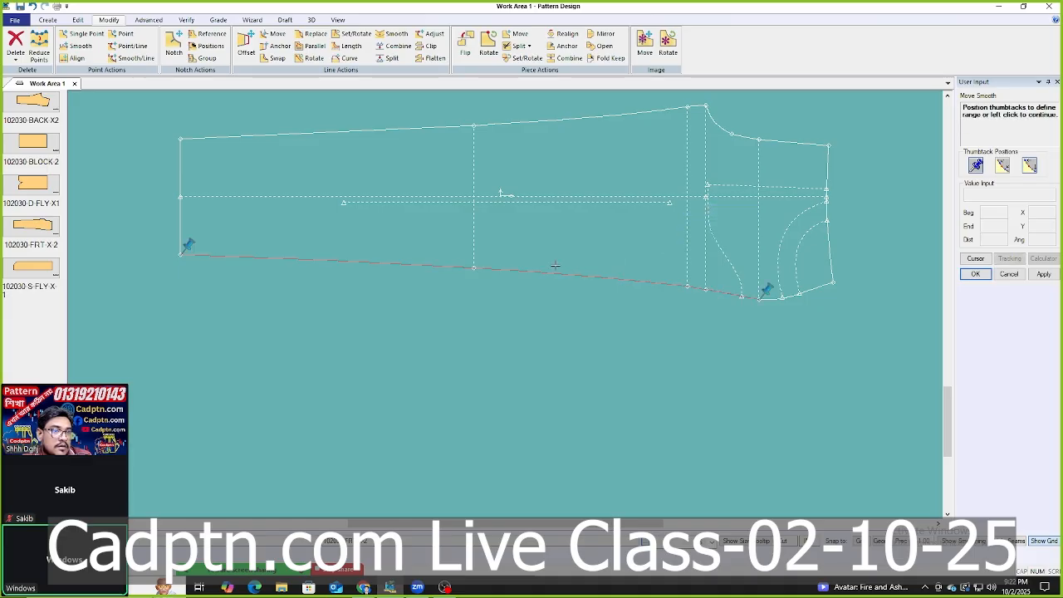
{"action": "scroll", "coordinate": [810, 307], "scroll_direction": "up", "scroll_amount": 5}
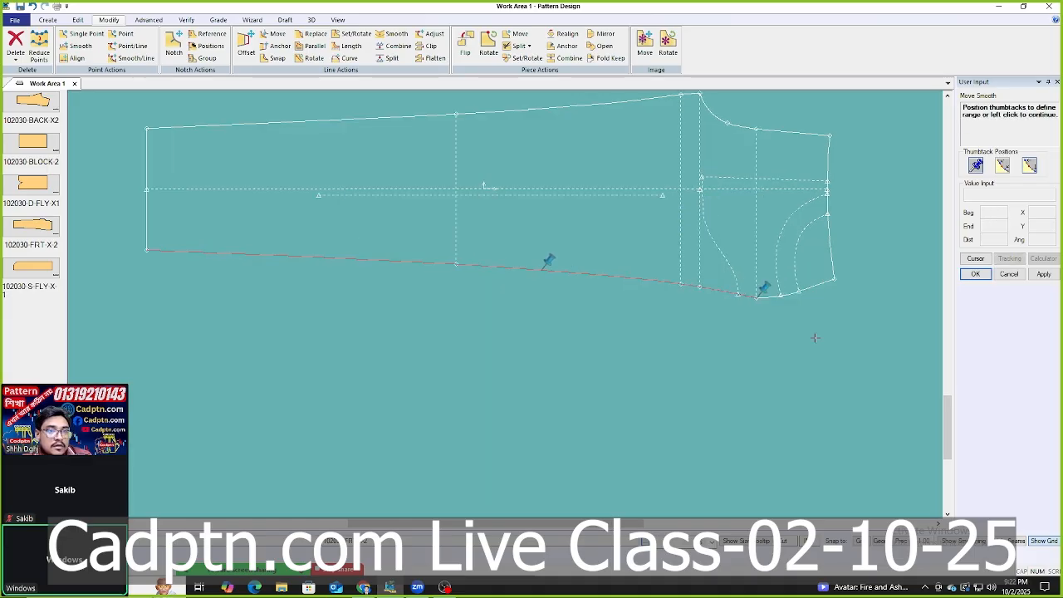
{"action": "scroll", "coordinate": [580, 290], "scroll_direction": "down", "scroll_amount": 2}
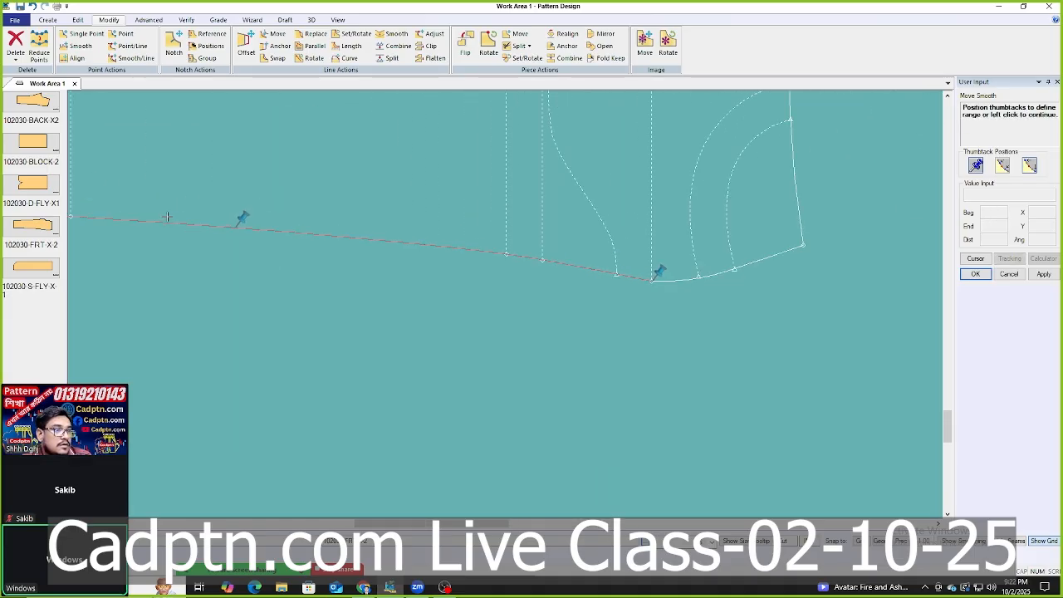
{"action": "left_click_drag", "start_coordinate": [236, 217], "coordinate": [507, 249]}
{"action": "scroll", "coordinate": [590, 278], "scroll_direction": "up", "scroll_amount": 4}
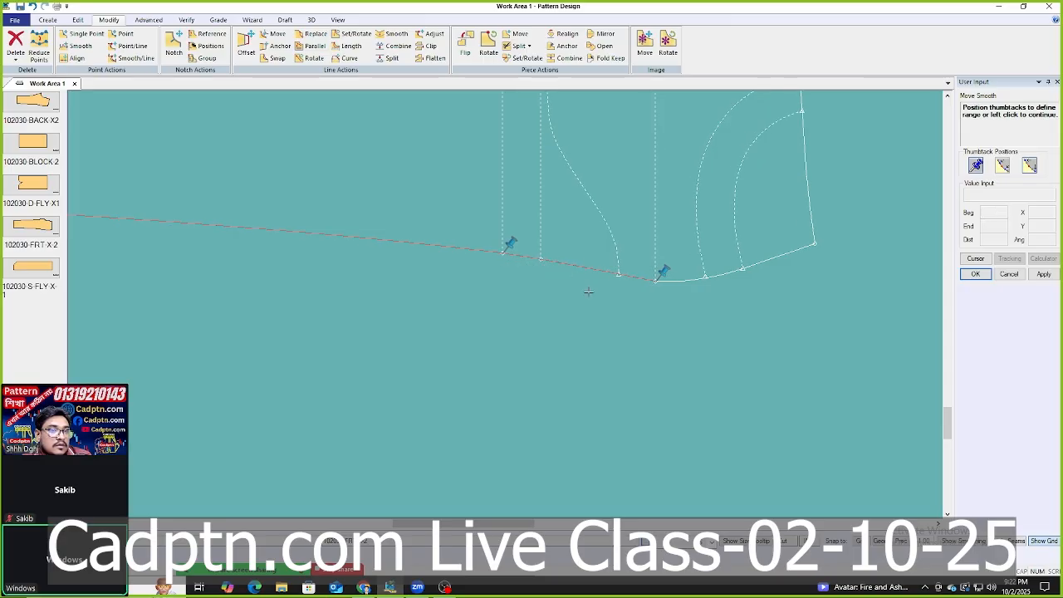
{"action": "scroll", "coordinate": [639, 254], "scroll_direction": "up", "scroll_amount": 2}
{"action": "right_click", "coordinate": [736, 153]}
{"action": "left_click", "coordinate": [766, 163]}
{"action": "right_click", "coordinate": [613, 194]}
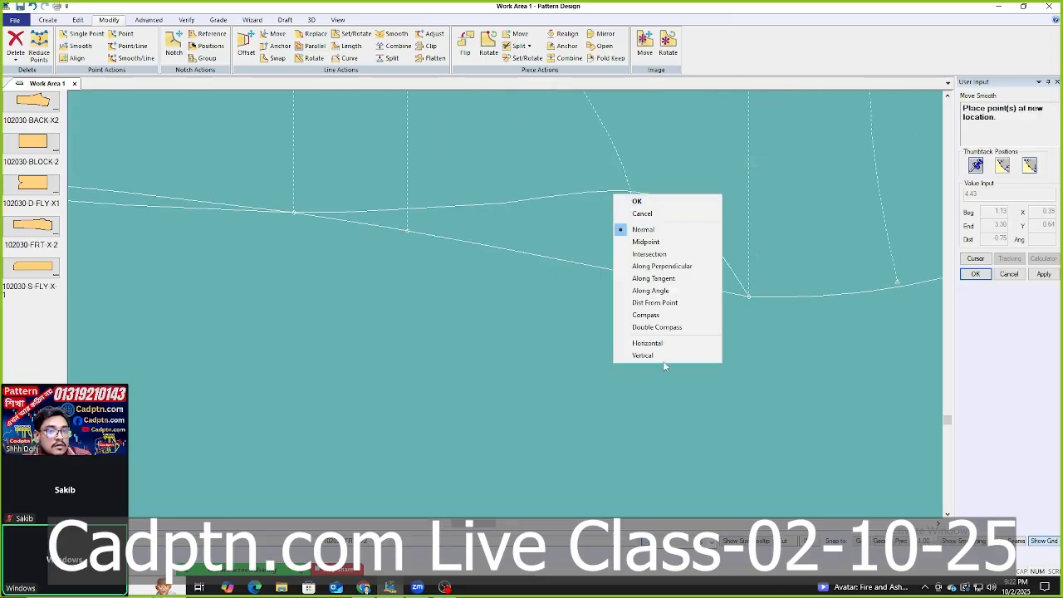
{"action": "left_click", "coordinate": [643, 356]}
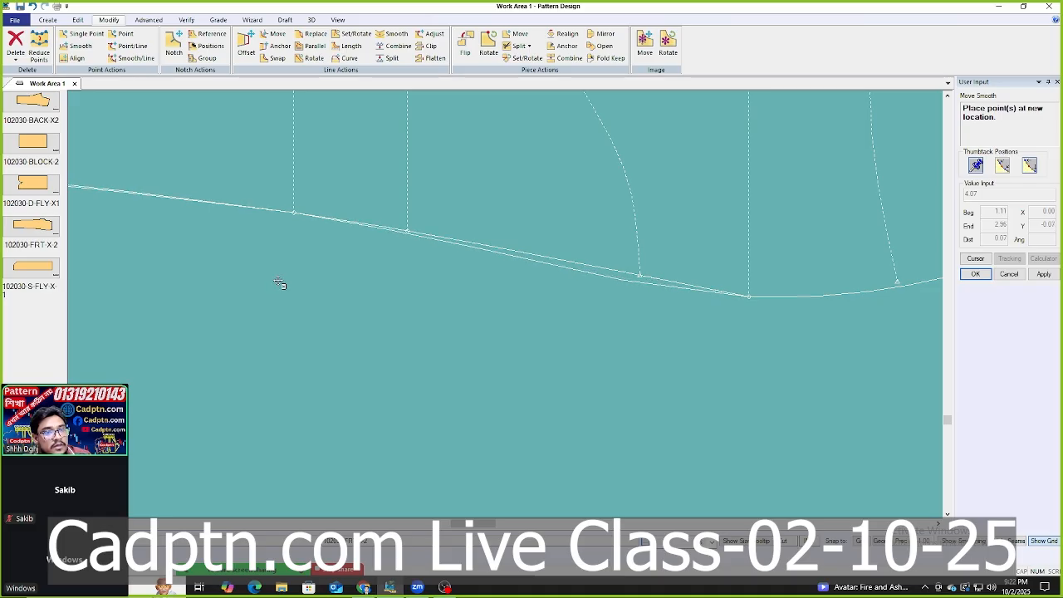
{"action": "left_click", "coordinate": [635, 286]}
{"action": "right_click", "coordinate": [673, 195]}
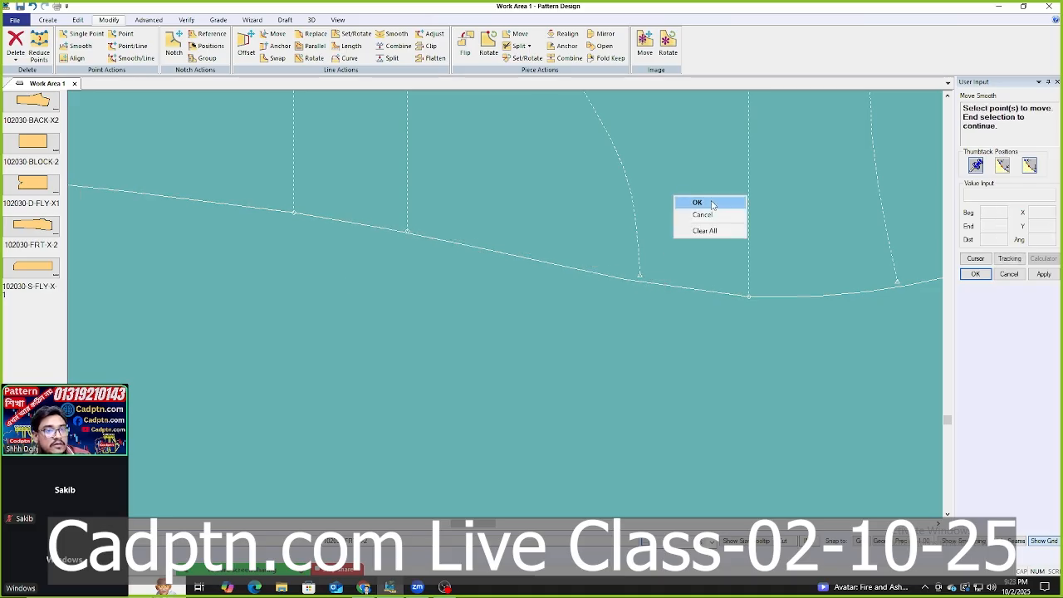
{"action": "left_click", "coordinate": [709, 206]}
{"action": "left_click", "coordinate": [684, 243]}
{"action": "left_click", "coordinate": [639, 242]}
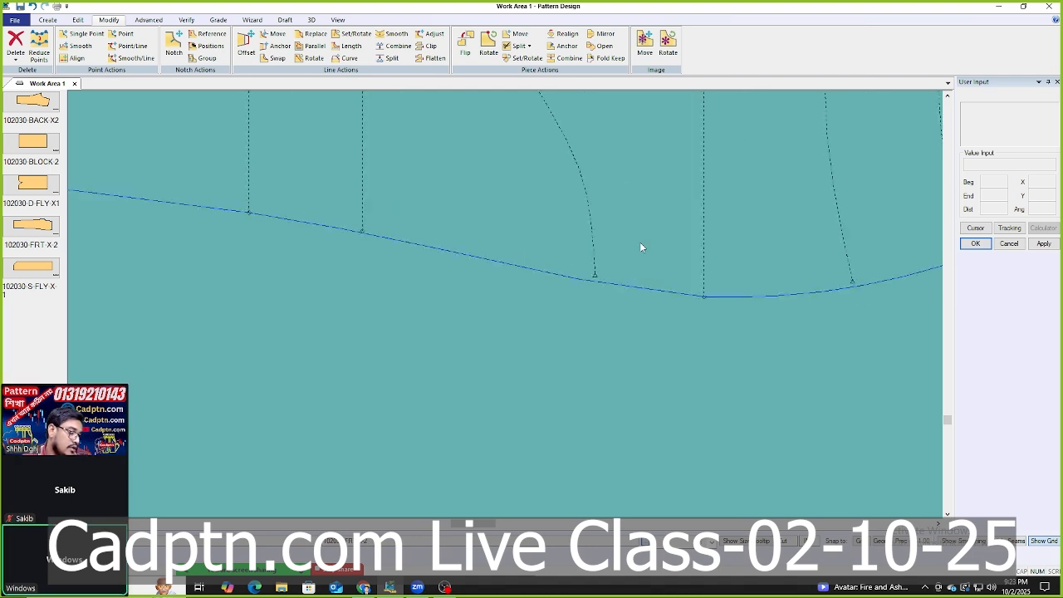
{"action": "left_click", "coordinate": [676, 239]}
{"action": "left_click", "coordinate": [674, 240]}
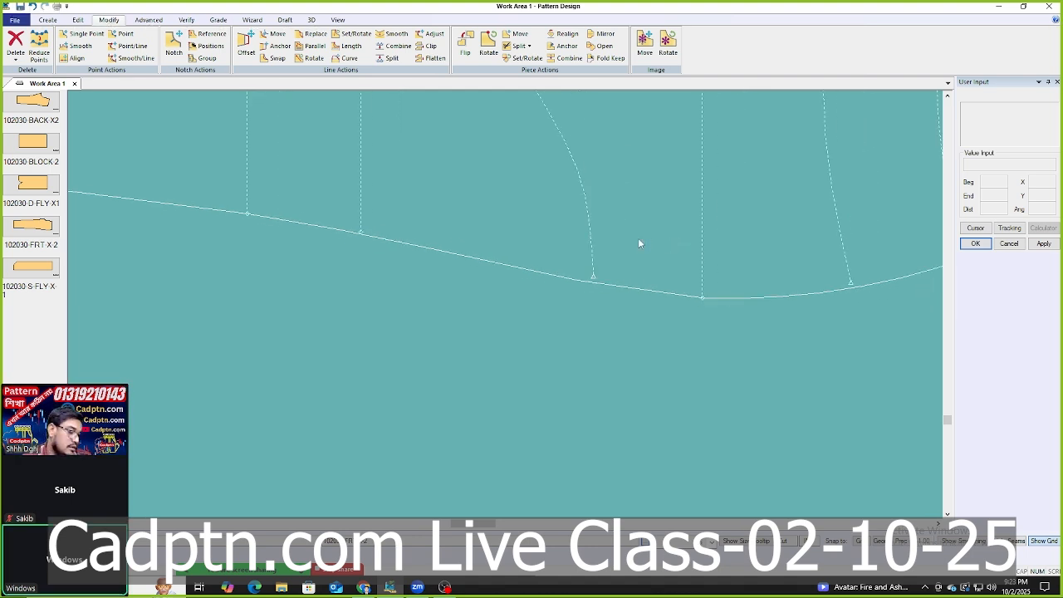
Add another point on the front side seam between the hip point and the point beside the pocket bag curve's end.
{"action": "key", "text": "a"}
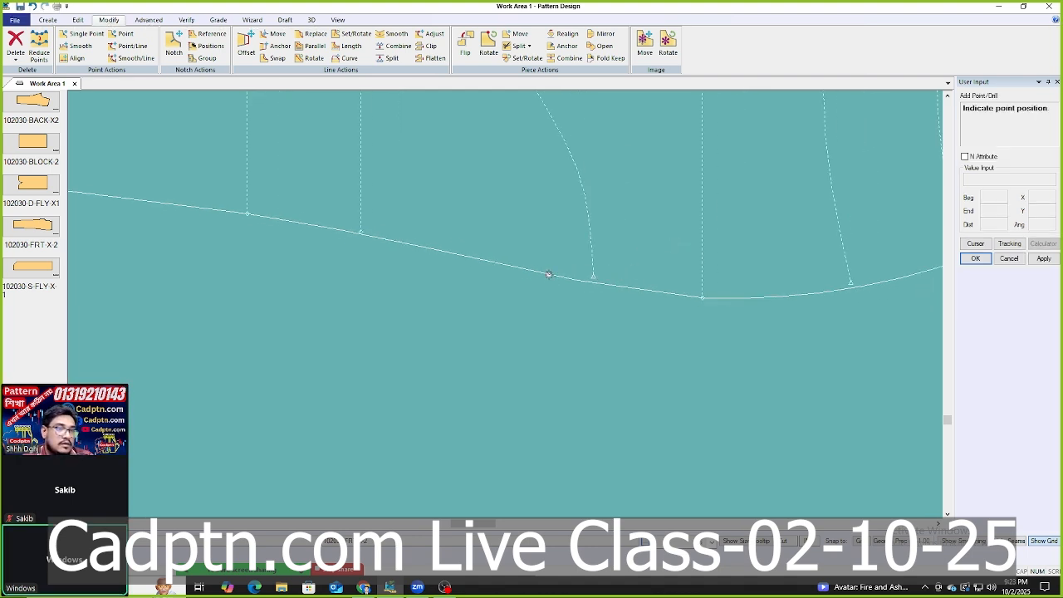
{"action": "left_click", "coordinate": [641, 289]}
{"action": "right_click", "coordinate": [607, 203]}
{"action": "left_click", "coordinate": [661, 216]}
{"action": "left_click", "coordinate": [654, 247]}
{"action": "left_click", "coordinate": [661, 236]}
Move Smooth the newest side seam point vertically outward by about 0.02, limiting the range to between the hip point and its neighbouring lower curve point.
{"action": "key", "text": "s"}
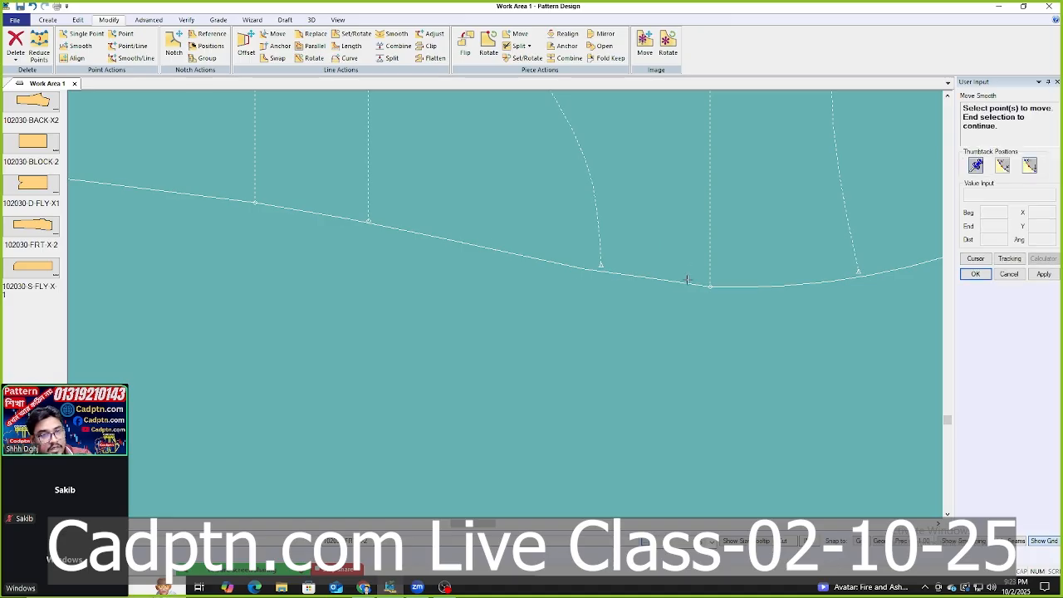
{"action": "scroll", "coordinate": [698, 328], "scroll_direction": "down", "scroll_amount": 4}
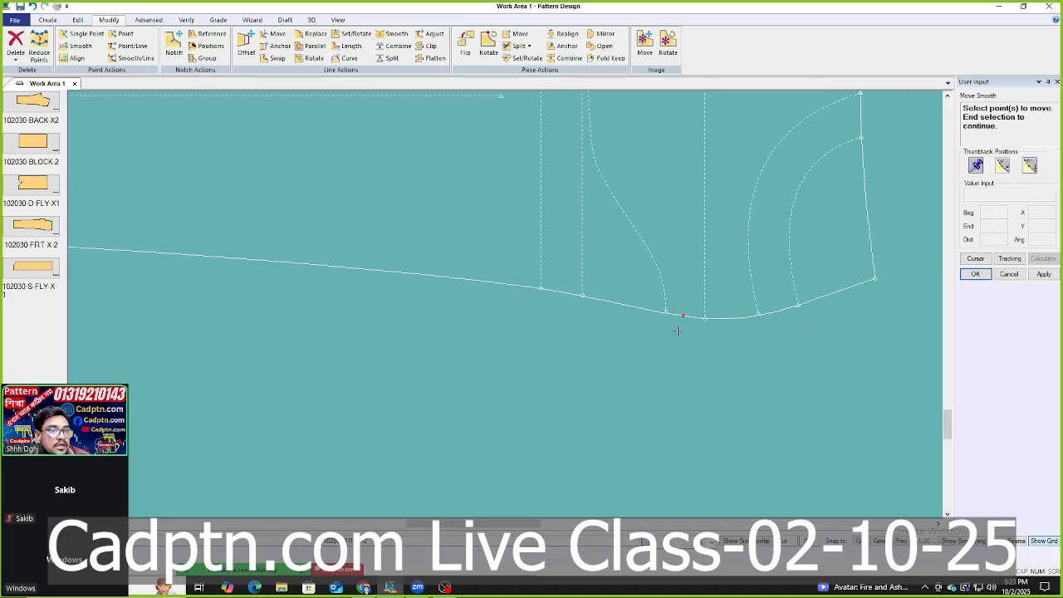
{"action": "scroll", "coordinate": [706, 329], "scroll_direction": "down", "scroll_amount": 4}
{"action": "right_click", "coordinate": [650, 244]}
{"action": "left_click", "coordinate": [650, 246]}
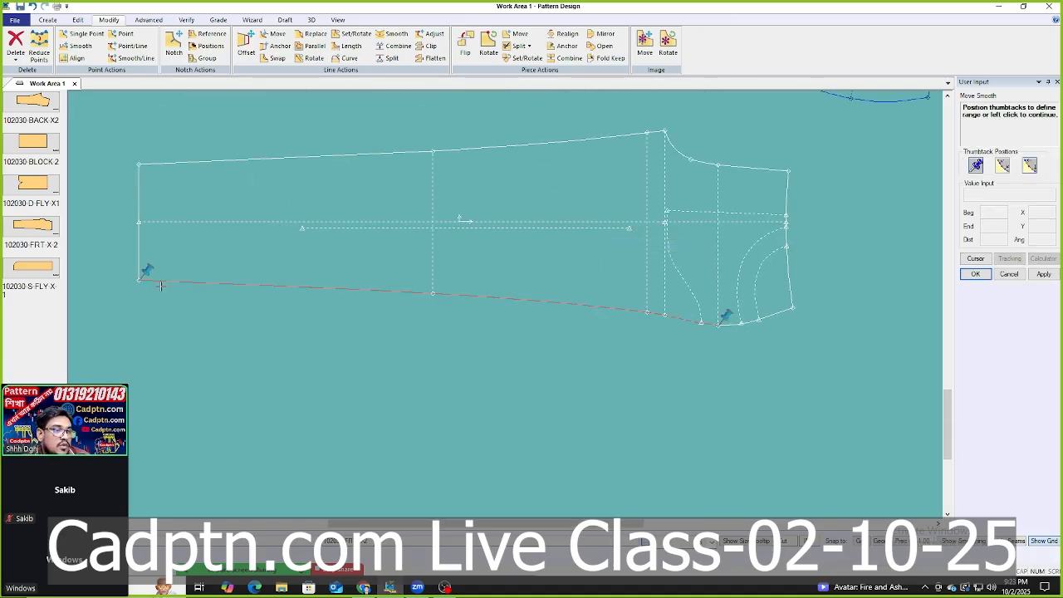
{"action": "scroll", "coordinate": [718, 285], "scroll_direction": "up", "scroll_amount": 4}
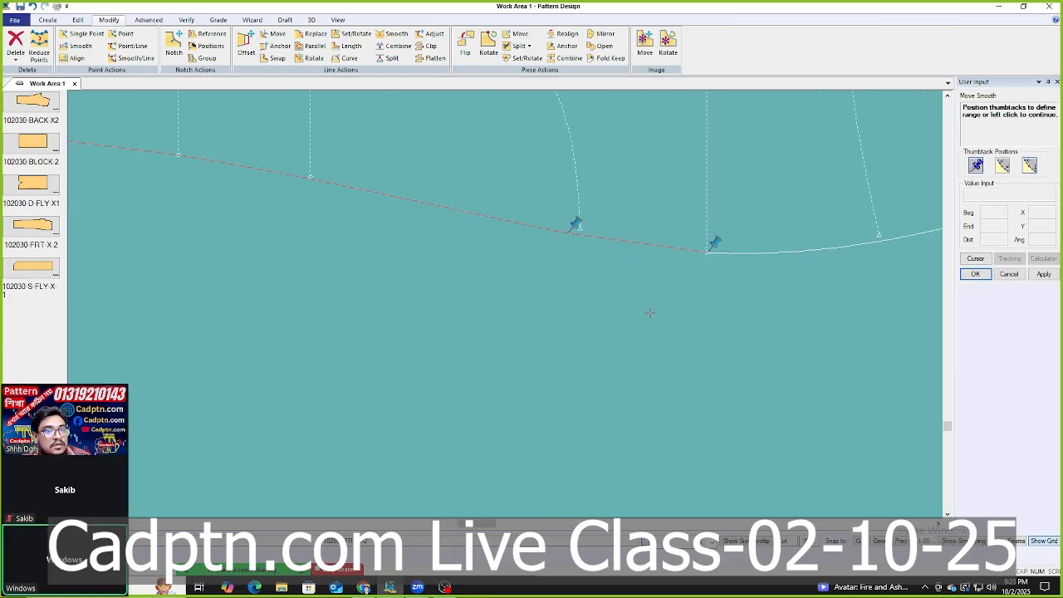
{"action": "scroll", "coordinate": [651, 282], "scroll_direction": "up", "scroll_amount": 6}
{"action": "right_click", "coordinate": [614, 166]}
{"action": "left_click", "coordinate": [646, 171]}
{"action": "right_click", "coordinate": [558, 173]}
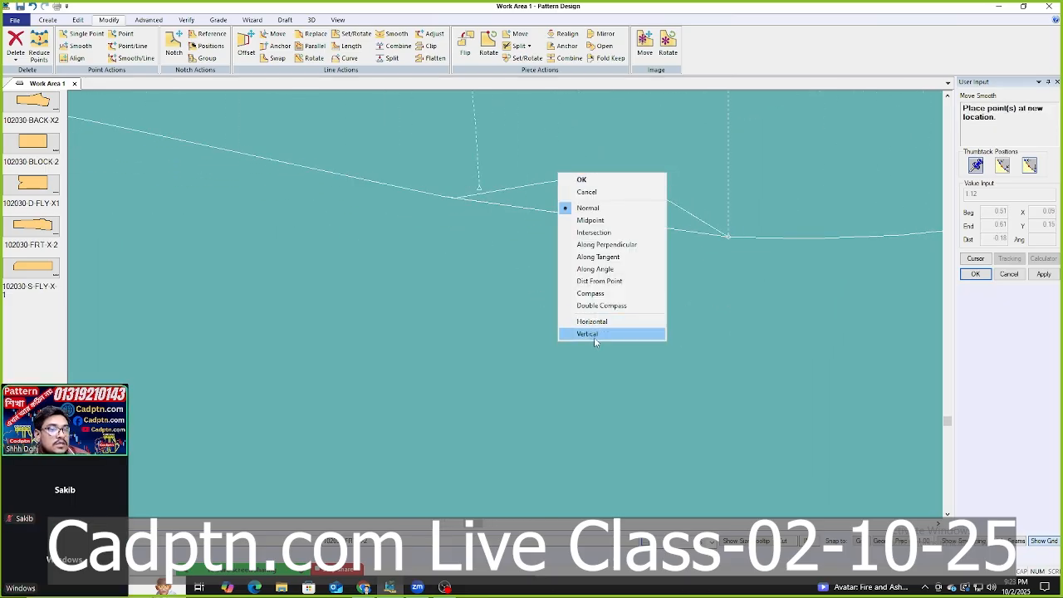
{"action": "left_click", "coordinate": [594, 334]}
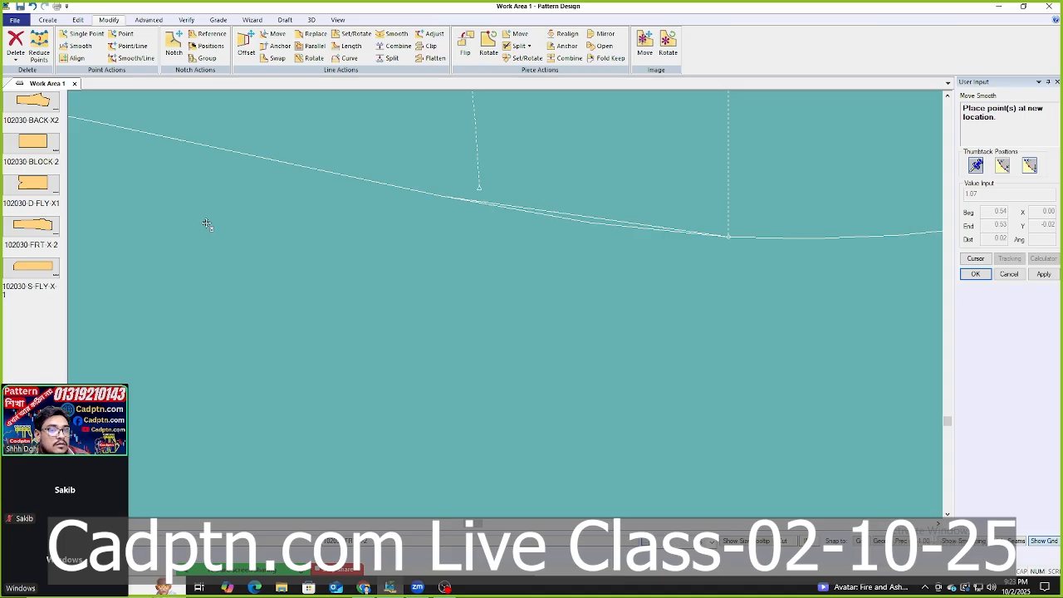
{"action": "left_click", "coordinate": [206, 223]}
Inspect the reshaped side seam curve around the hip on the front piece and end Move Smooth.
{"action": "scroll", "coordinate": [398, 332], "scroll_direction": "down", "scroll_amount": 7}
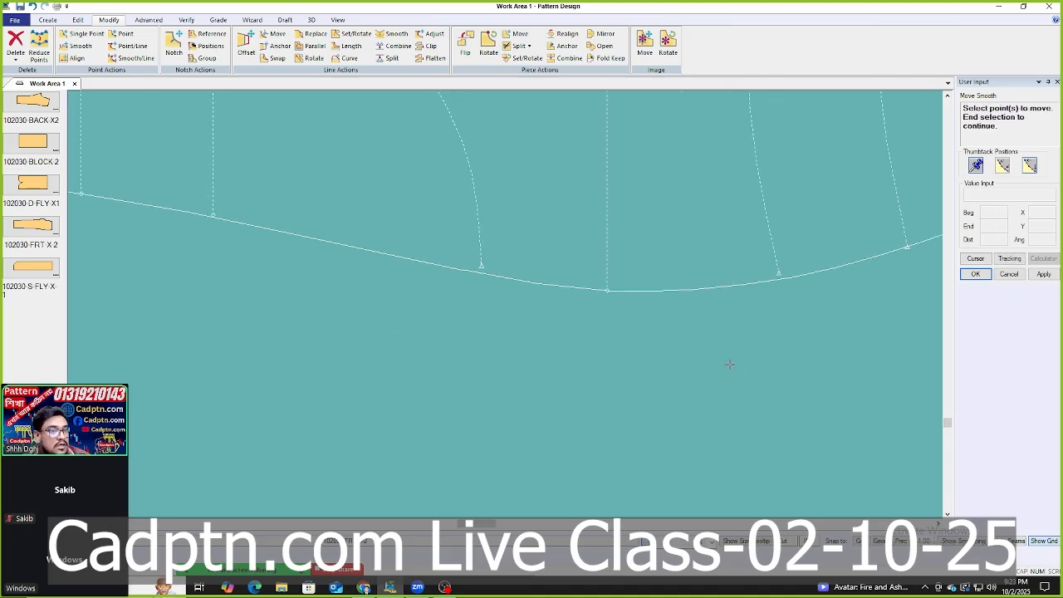
{"action": "scroll", "coordinate": [517, 396], "scroll_direction": "down", "scroll_amount": 3}
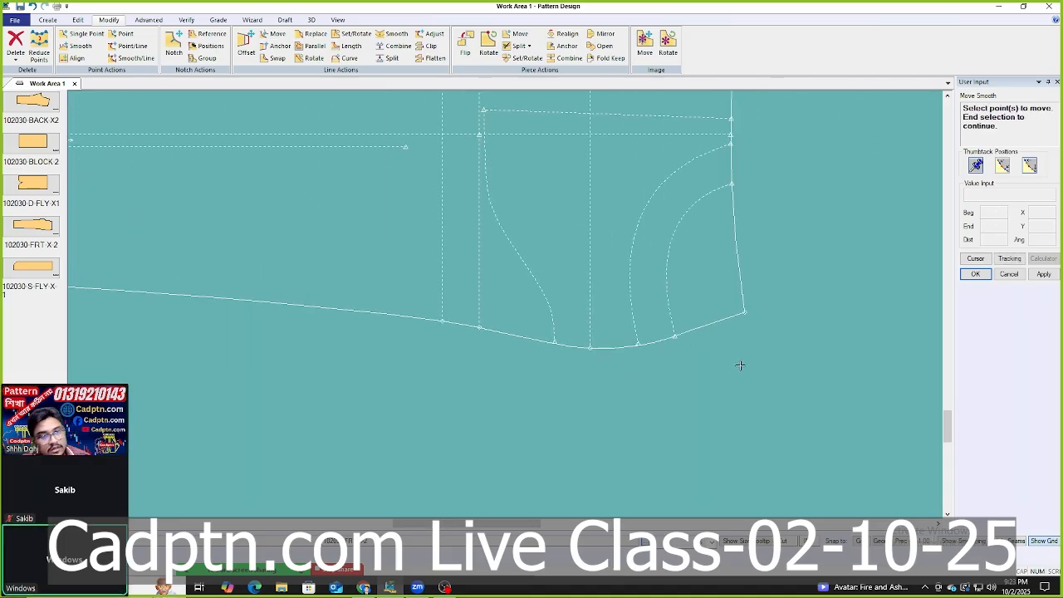
{"action": "scroll", "coordinate": [730, 363], "scroll_direction": "up", "scroll_amount": 2}
{"action": "scroll", "coordinate": [618, 306], "scroll_direction": "up", "scroll_amount": 4}
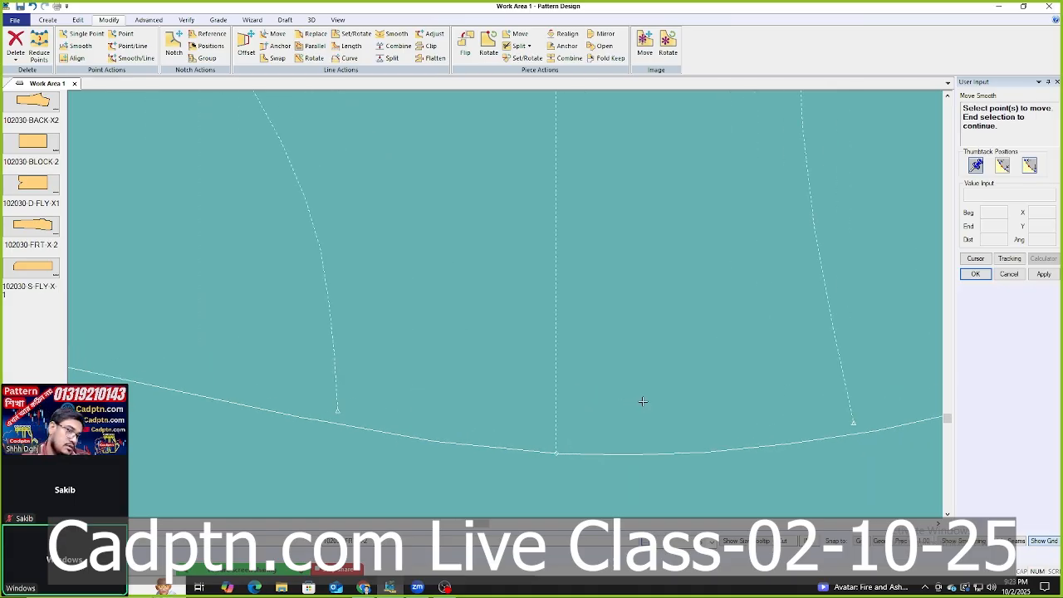
{"action": "scroll", "coordinate": [652, 395], "scroll_direction": "down", "scroll_amount": 6}
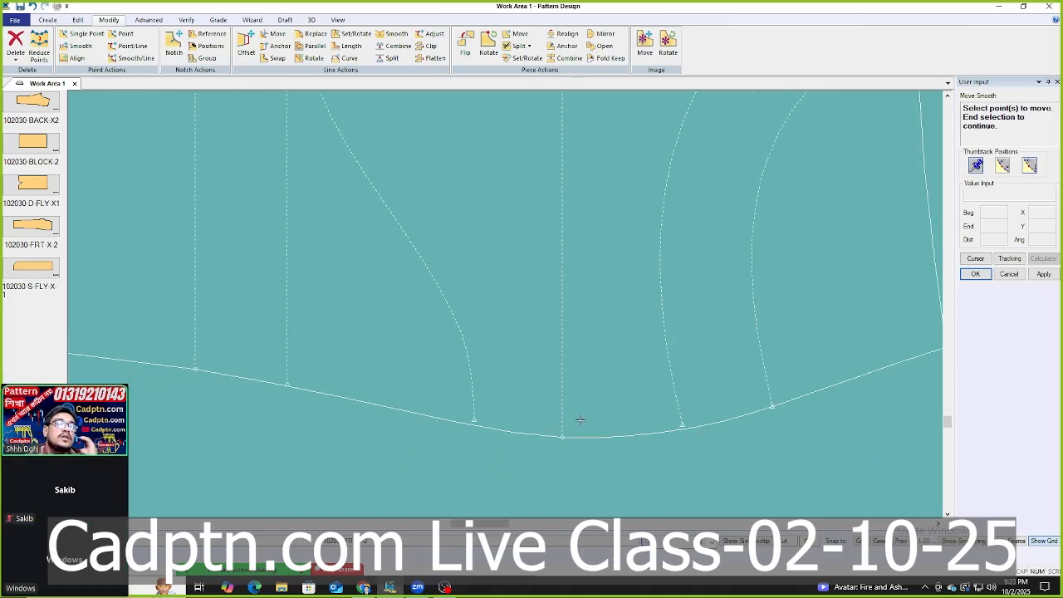
{"action": "scroll", "coordinate": [706, 431], "scroll_direction": "down", "scroll_amount": 2}
{"action": "right_click", "coordinate": [693, 234]}
{"action": "left_click", "coordinate": [693, 230]}
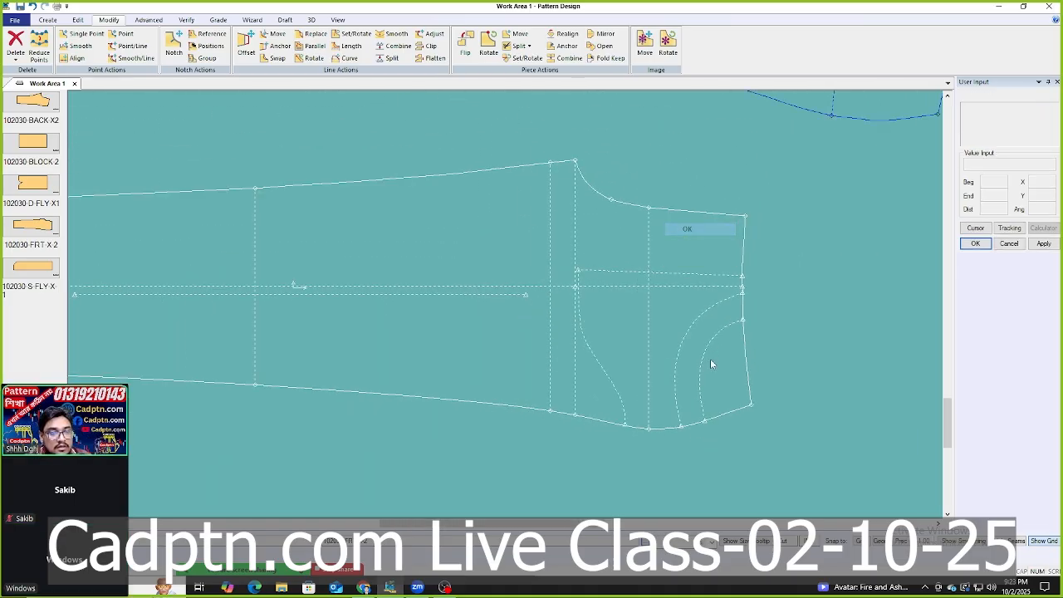
{"action": "scroll", "coordinate": [712, 363], "scroll_direction": "up", "scroll_amount": 6}
{"action": "scroll", "coordinate": [560, 279], "scroll_direction": "up", "scroll_amount": 3}
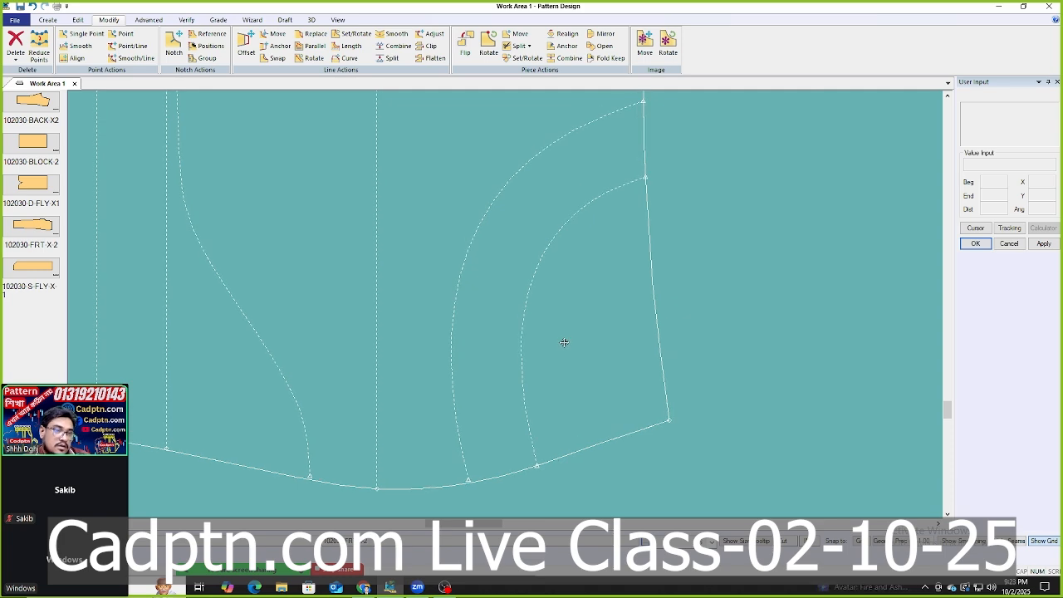
{"action": "middle_click_drag", "start_coordinate": [518, 313], "coordinate": [500, 305]}
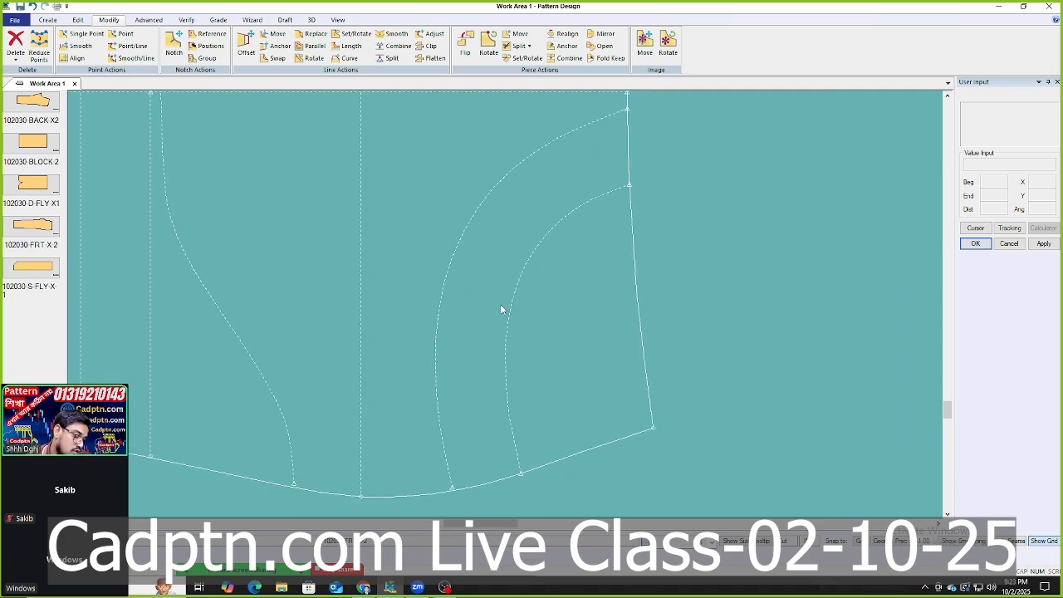
{"action": "key", "text": "c"}
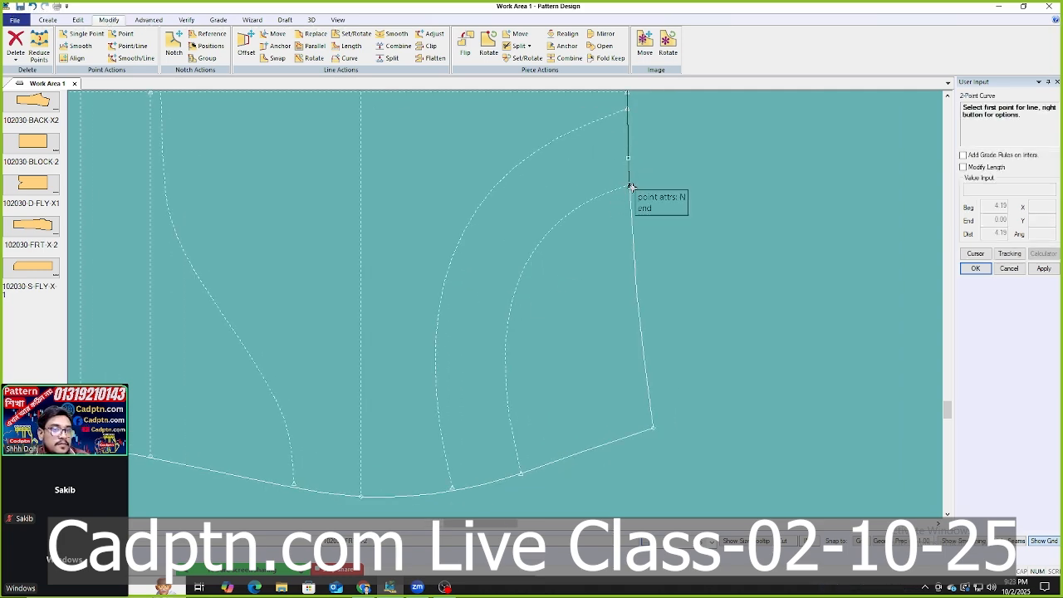
{"action": "left_click", "coordinate": [631, 187]}
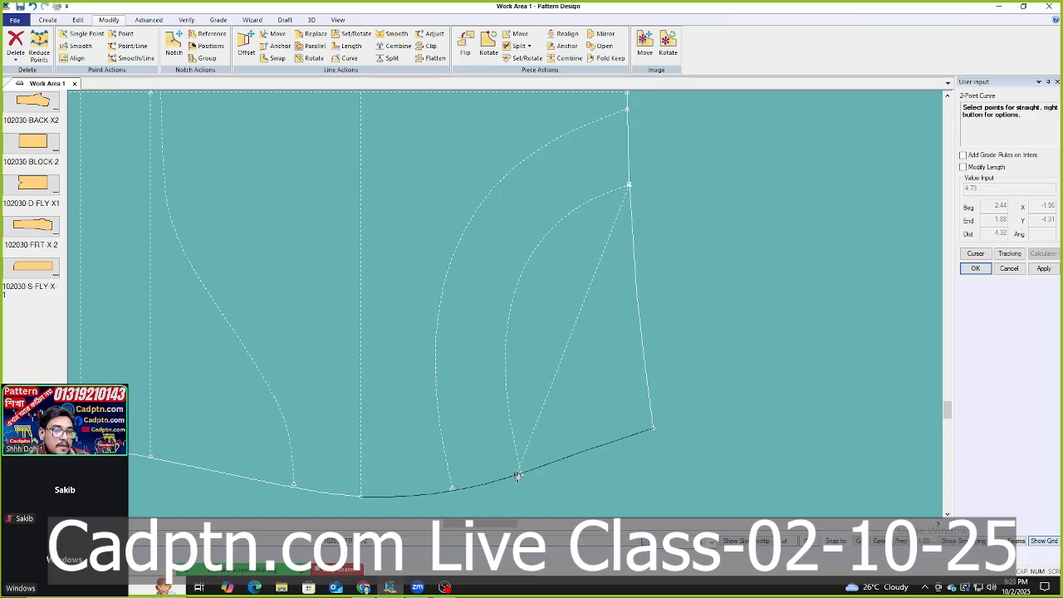
{"action": "right_click", "coordinate": [577, 238]}
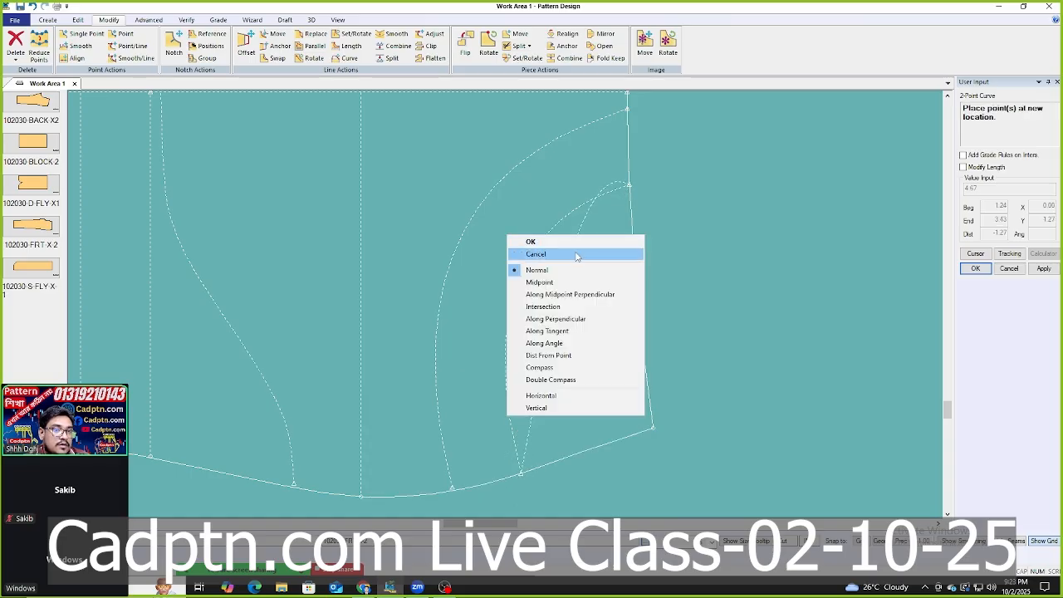
{"action": "left_click", "coordinate": [576, 252]}
{"action": "left_click", "coordinate": [630, 188]}
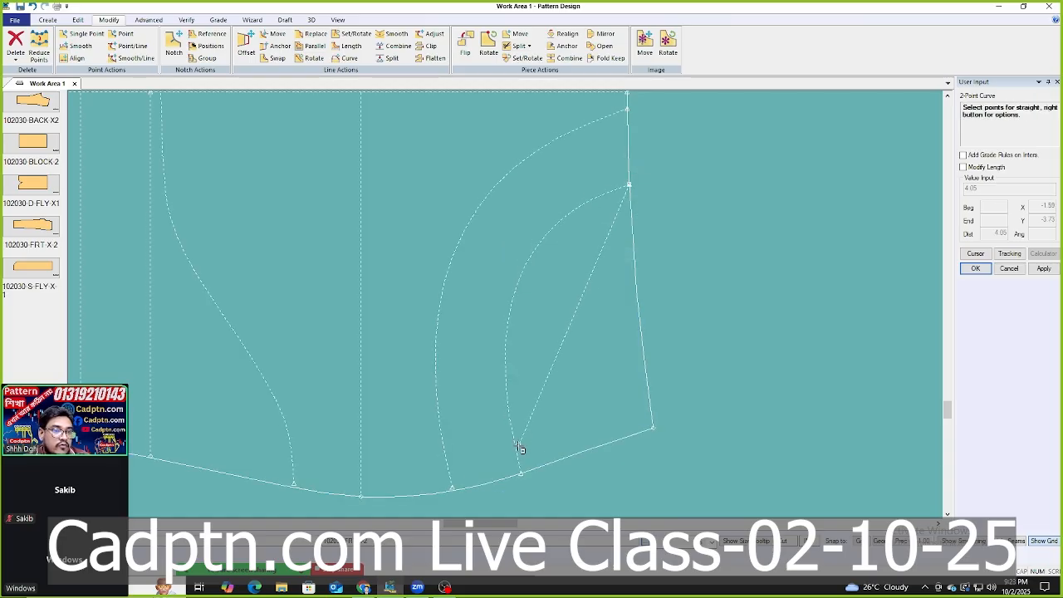
{"action": "left_click", "coordinate": [524, 474]}
{"action": "scroll", "coordinate": [509, 297], "scroll_direction": "up", "scroll_amount": 2}
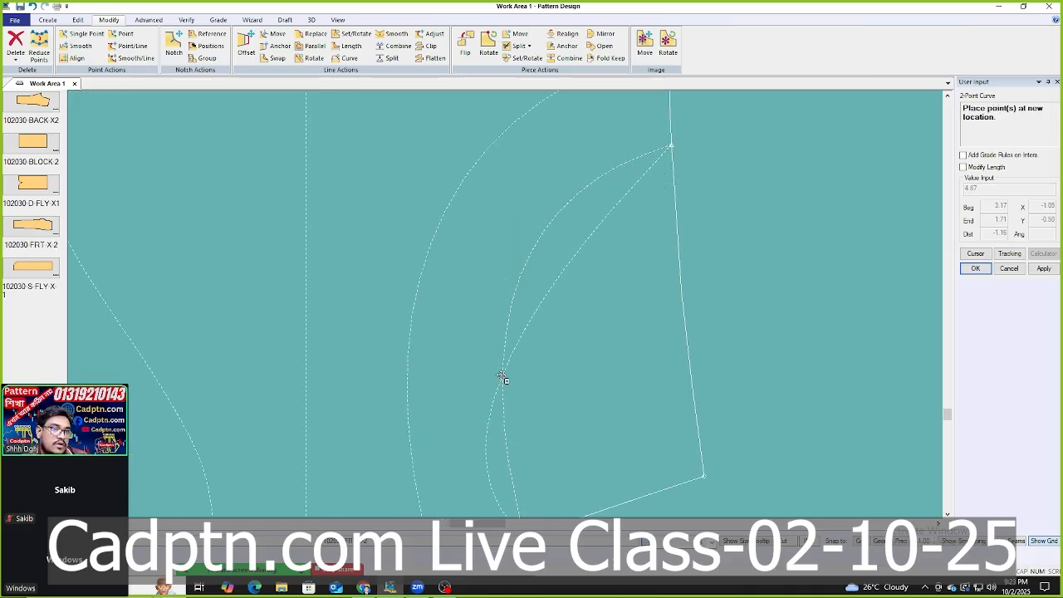
{"action": "right_click", "coordinate": [520, 242]}
{"action": "left_click", "coordinate": [515, 254]}
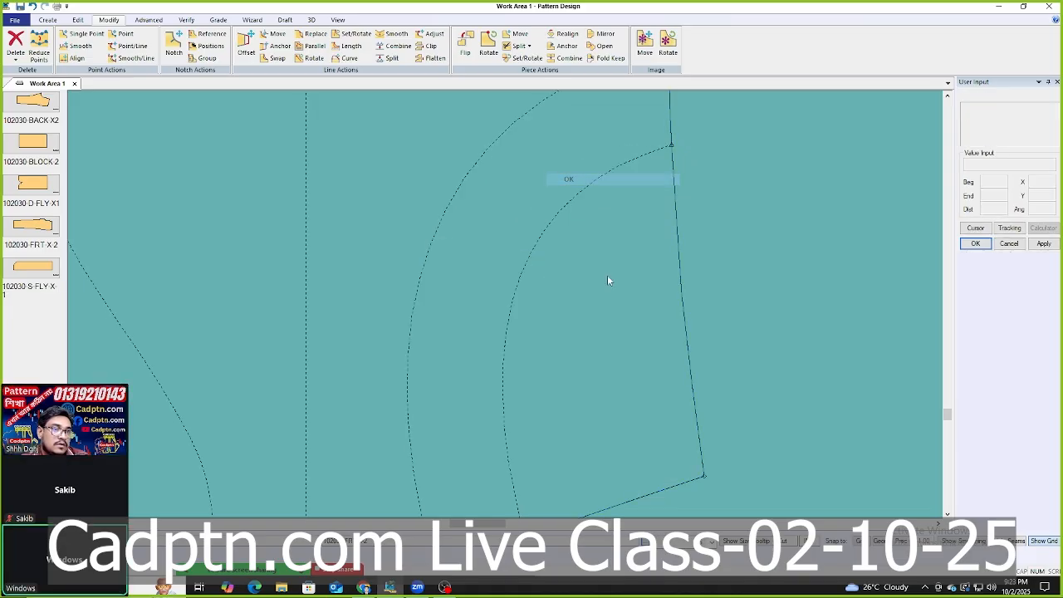
Move Smooth a curve point on the upper part of the front's inner pocket curve vertically outward by about 0.35.
{"action": "scroll", "coordinate": [605, 272], "scroll_direction": "down", "scroll_amount": 1}
{"action": "key", "text": "m"}
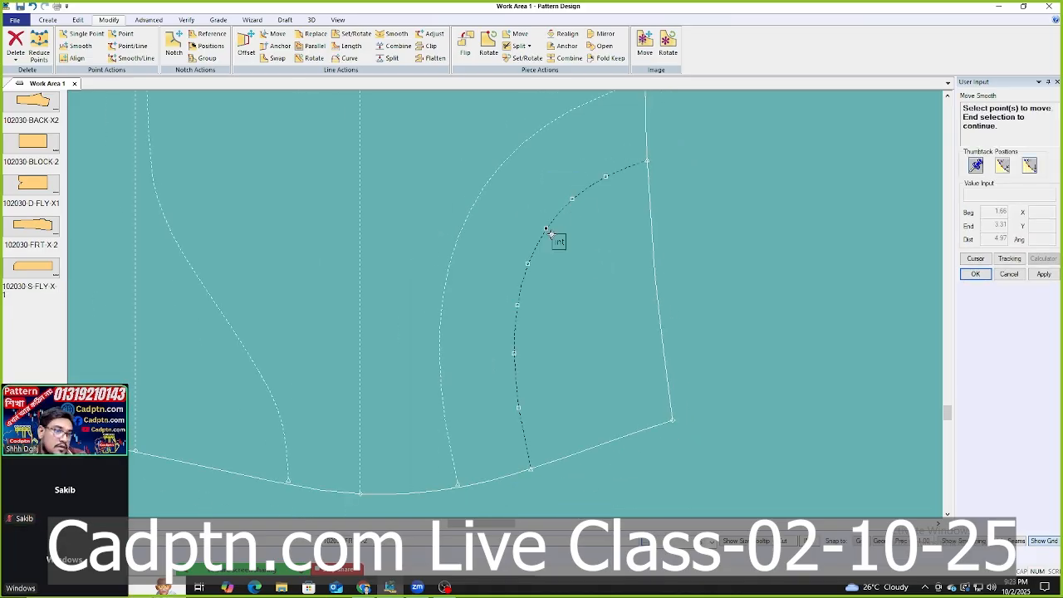
{"action": "scroll", "coordinate": [542, 316], "scroll_direction": "up", "scroll_amount": 1}
{"action": "right_click", "coordinate": [656, 238]}
{"action": "left_click", "coordinate": [656, 247]}
{"action": "right_click", "coordinate": [642, 234]}
{"action": "left_click", "coordinate": [641, 241]}
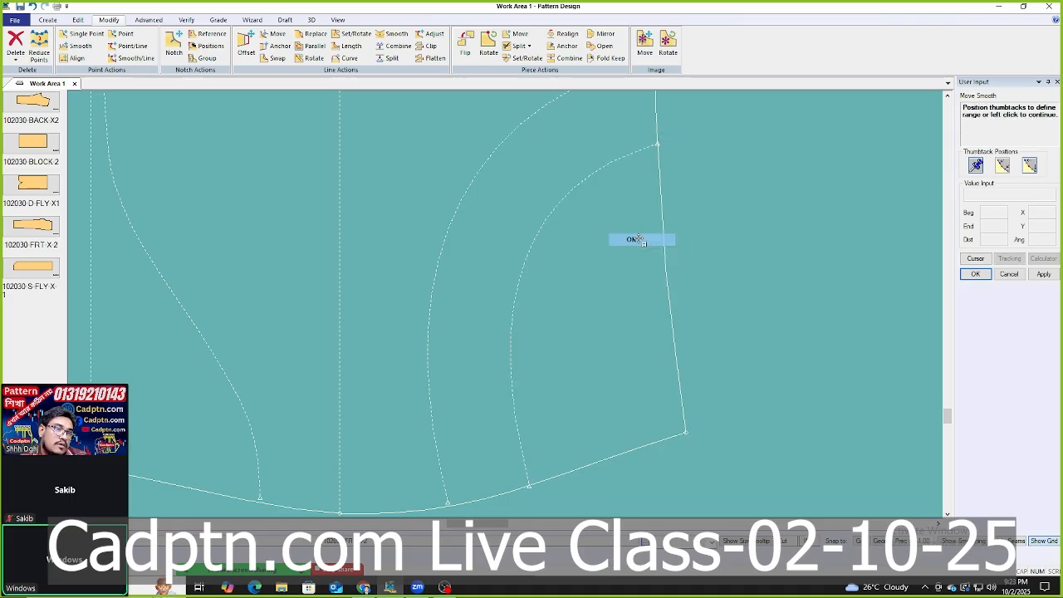
{"action": "right_click", "coordinate": [555, 239]}
{"action": "left_click", "coordinate": [532, 399]}
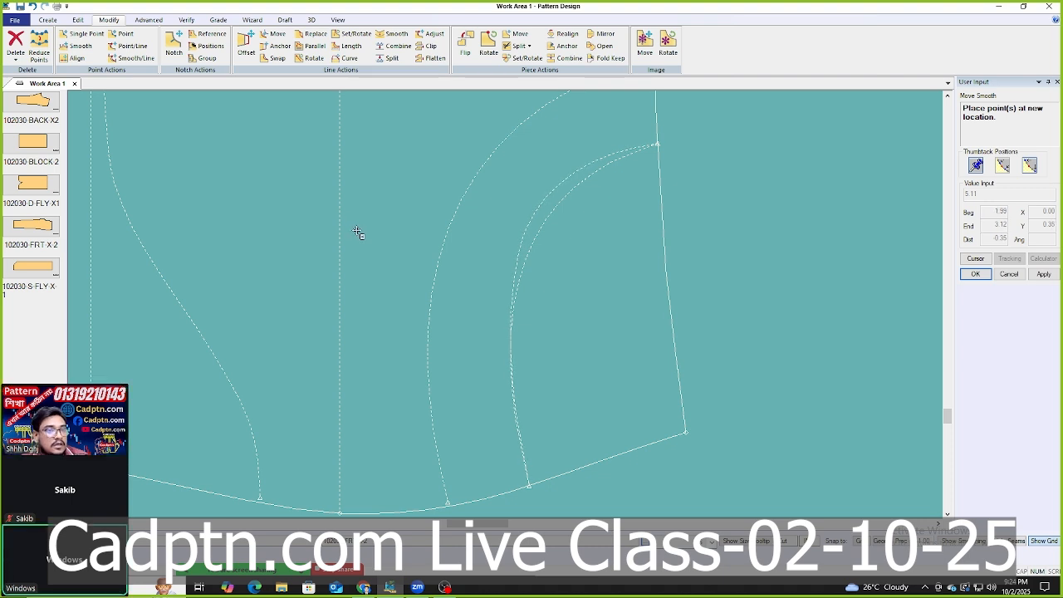
{"action": "left_click", "coordinate": [359, 234]}
Move Smooth the inner pocket curve's point nearest the side seam horizontally, limiting the range to between mid-curve and the side seam end.
{"action": "scroll", "coordinate": [823, 306], "scroll_direction": "down", "scroll_amount": 1}
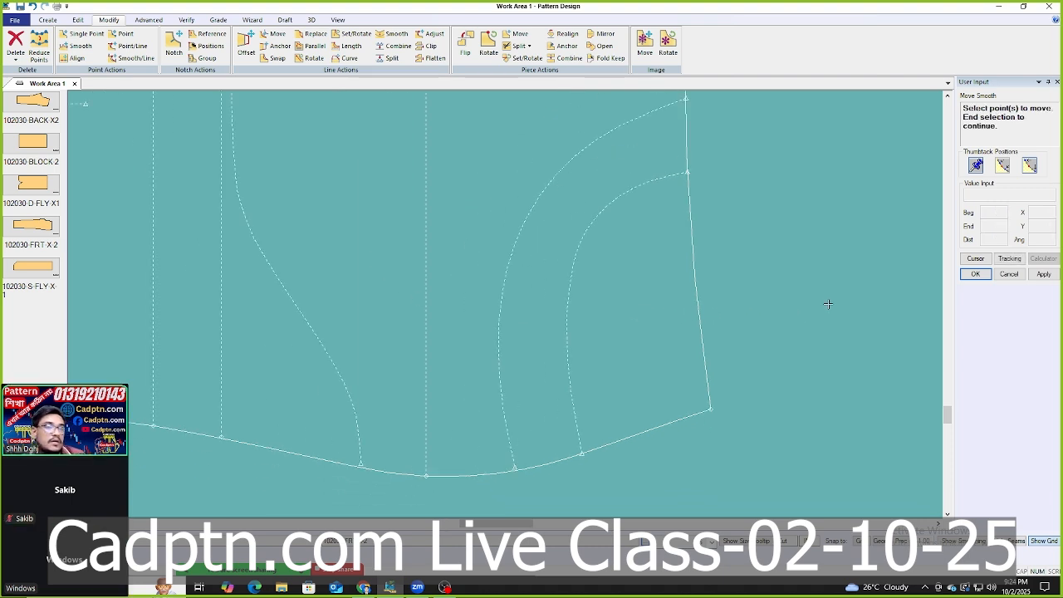
{"action": "scroll", "coordinate": [574, 357], "scroll_direction": "up", "scroll_amount": 1}
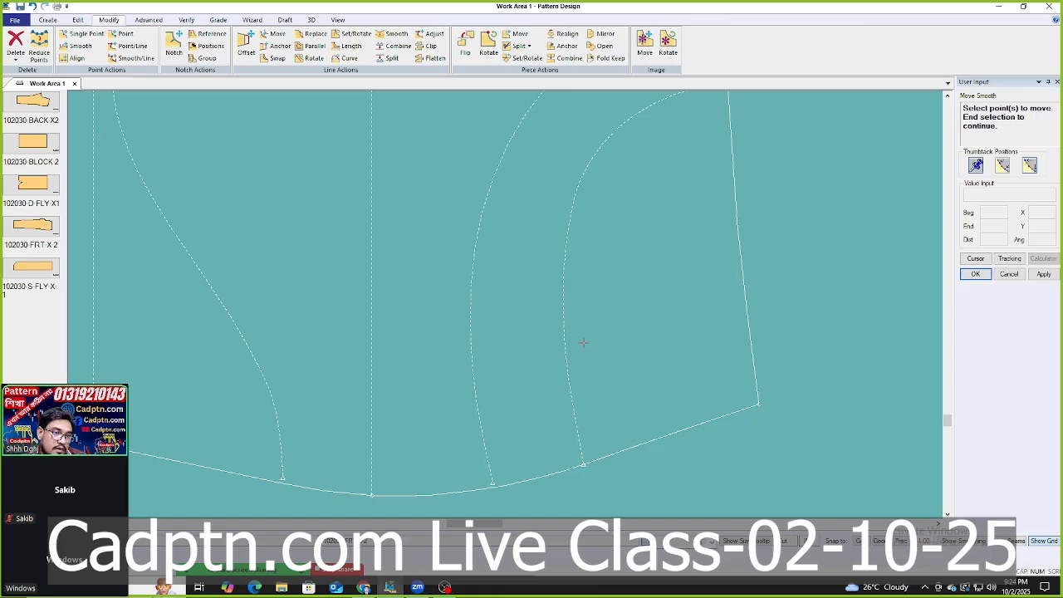
{"action": "left_click", "coordinate": [578, 433]}
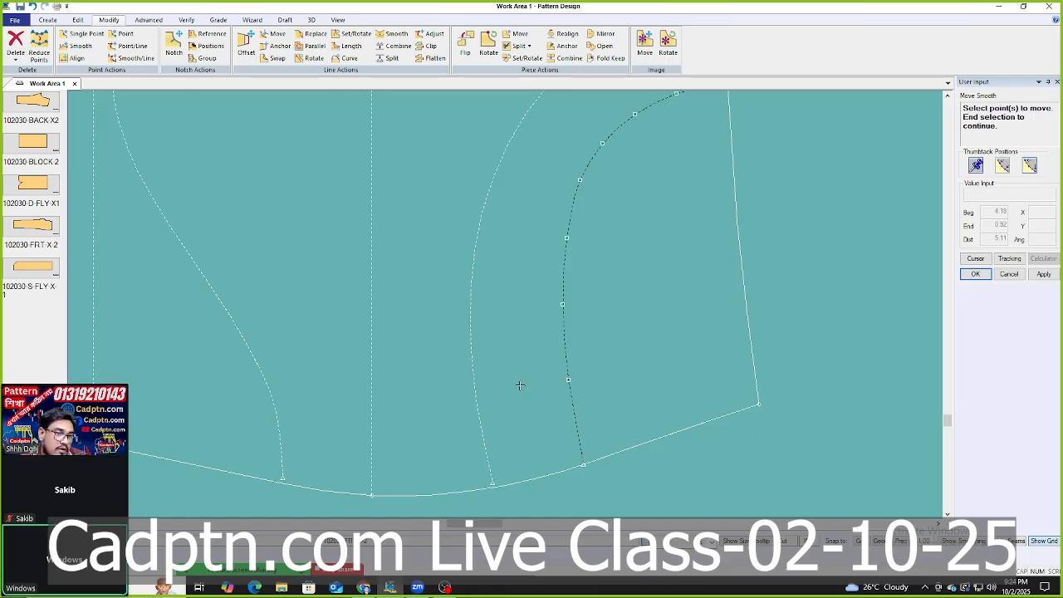
{"action": "scroll", "coordinate": [536, 338], "scroll_direction": "down", "scroll_amount": 2}
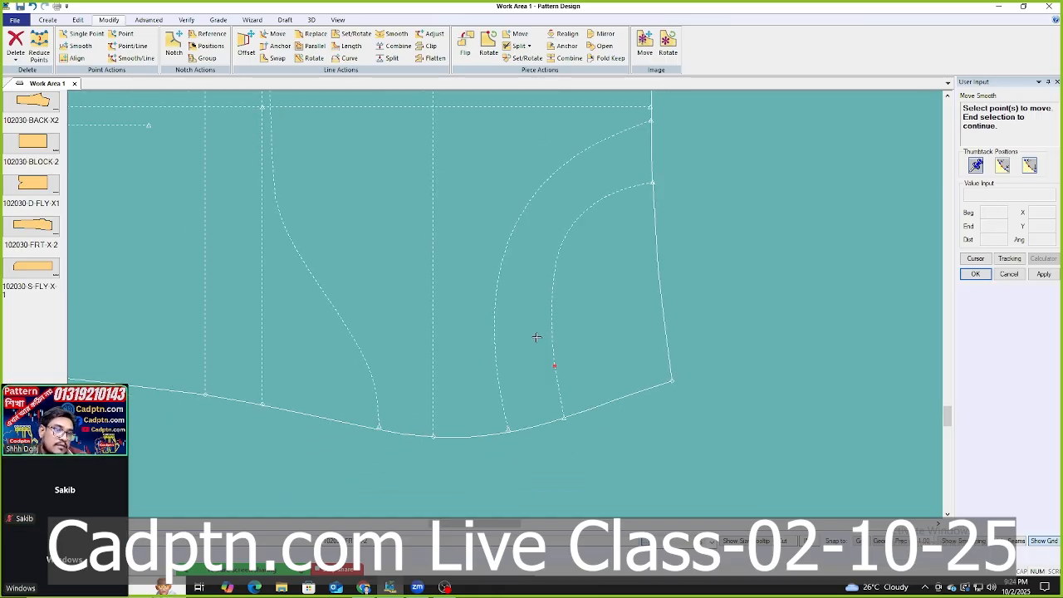
{"action": "scroll", "coordinate": [475, 349], "scroll_direction": "up", "scroll_amount": 1}
{"action": "right_click", "coordinate": [606, 279]}
{"action": "left_click", "coordinate": [623, 285]}
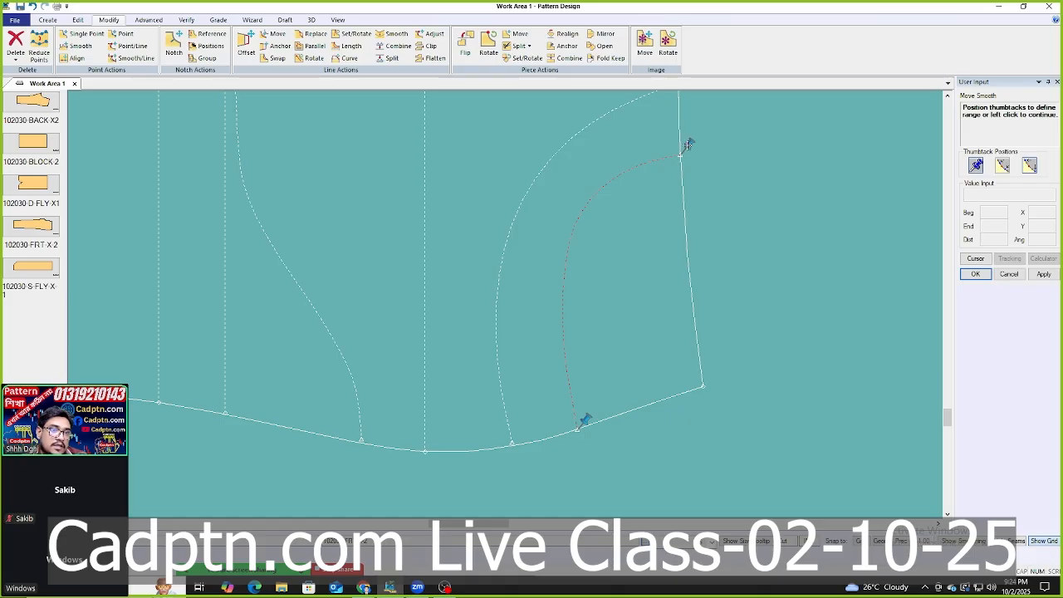
{"action": "left_click_drag", "start_coordinate": [501, 297], "coordinate": [498, 308]}
{"action": "scroll", "coordinate": [627, 480], "scroll_direction": "up", "scroll_amount": 4}
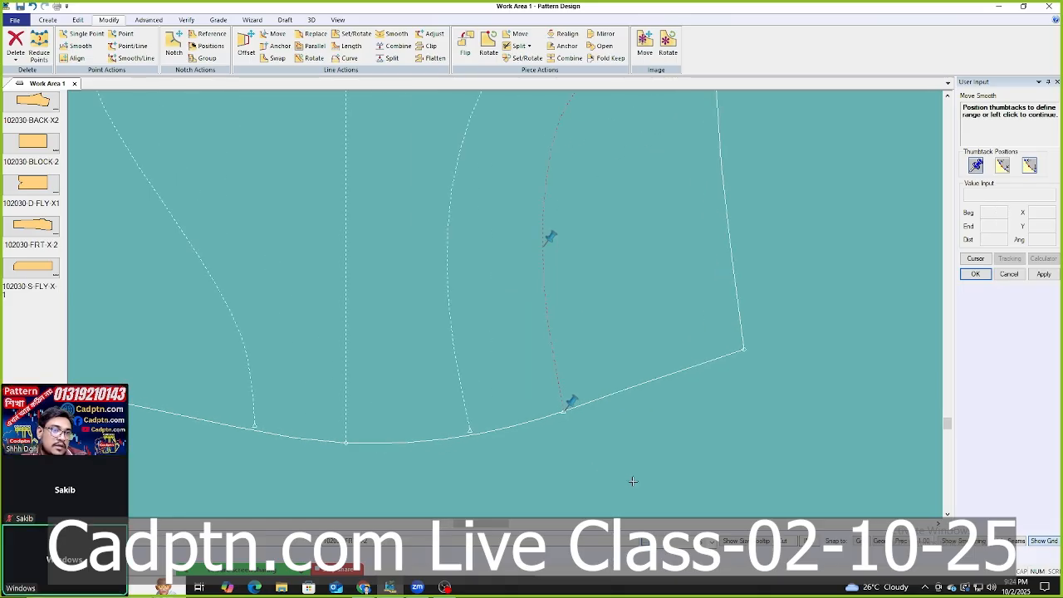
{"action": "right_click", "coordinate": [538, 136]}
{"action": "left_click", "coordinate": [558, 144]}
{"action": "right_click", "coordinate": [477, 176]}
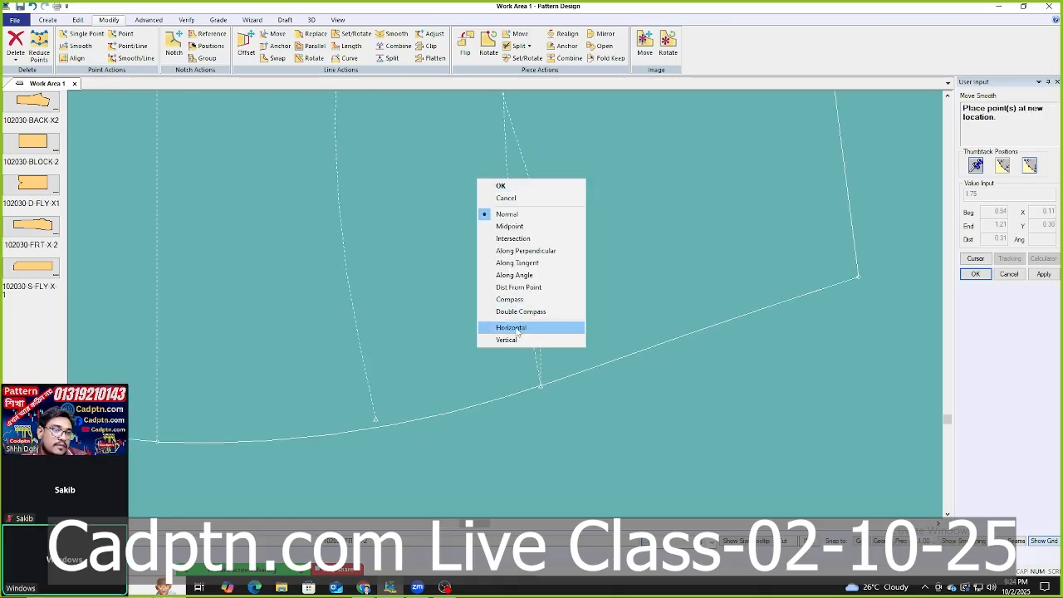
{"action": "left_click", "coordinate": [502, 325]}
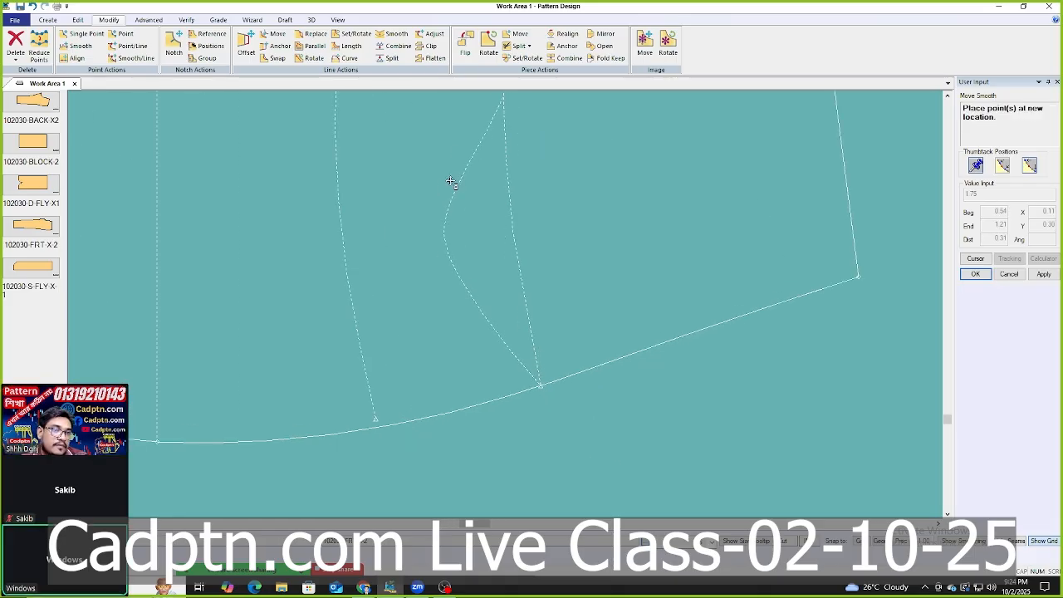
{"action": "left_click", "coordinate": [517, 475]}
{"action": "scroll", "coordinate": [581, 472], "scroll_direction": "down", "scroll_amount": 3}
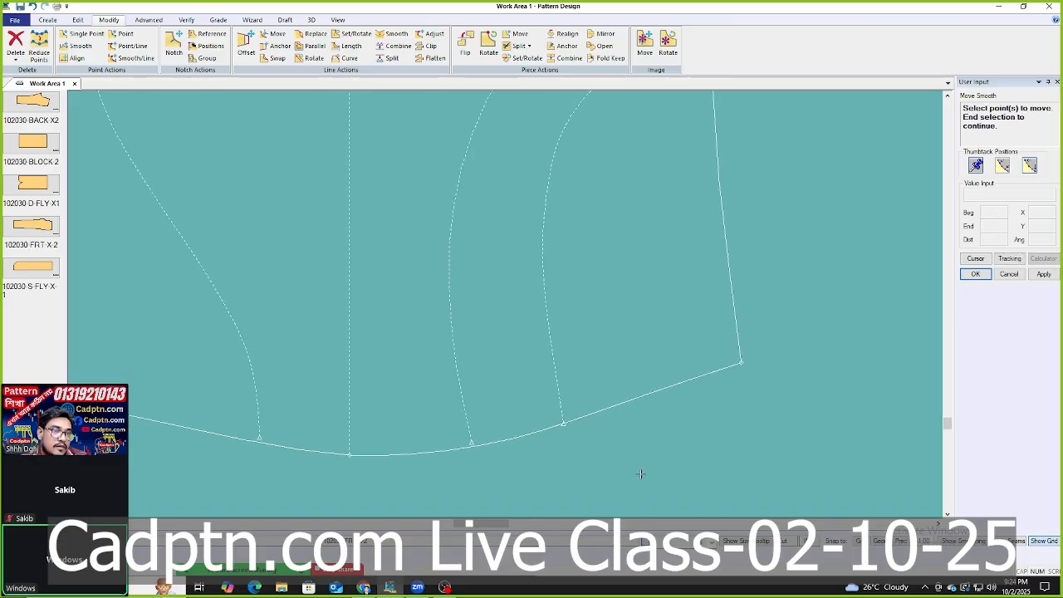
End Move Smooth and add a point on the inner pocket curve between its two curve points closest to the side seam.
{"action": "right_click", "coordinate": [568, 249]}
{"action": "left_click", "coordinate": [568, 250]}
{"action": "key", "text": "p"}
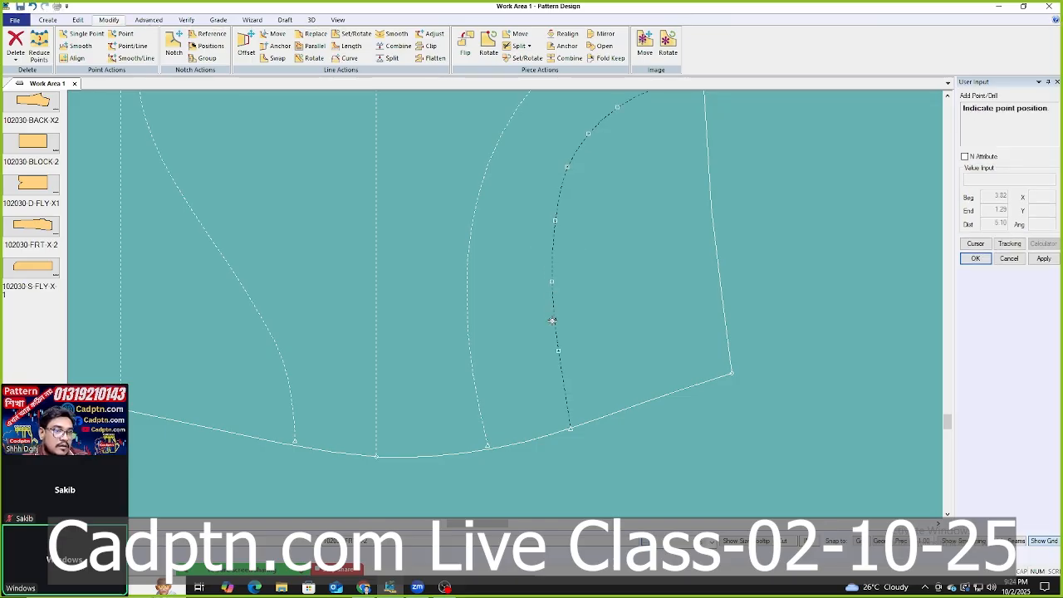
{"action": "right_click", "coordinate": [649, 205]}
{"action": "left_click", "coordinate": [649, 205]}
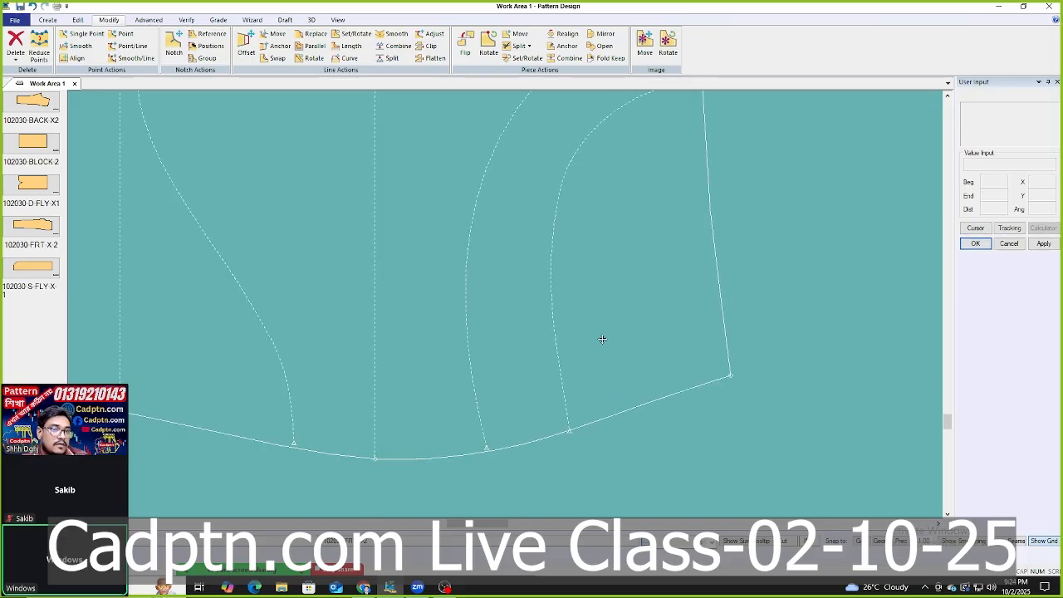
Move Smooth the added pocket curve point horizontally by about 0.03, limiting the range to between mid-curve and the side seam end.
{"action": "scroll", "coordinate": [603, 339], "scroll_direction": "down", "scroll_amount": 1}
{"action": "key", "text": "s"}
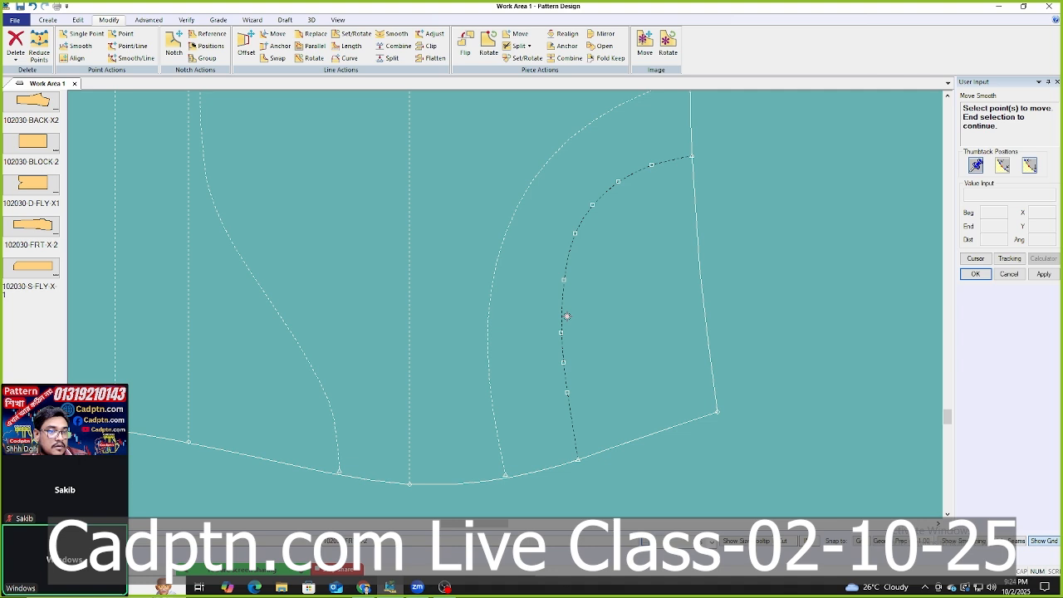
{"action": "left_click", "coordinate": [562, 359]}
{"action": "right_click", "coordinate": [645, 279]}
{"action": "left_click", "coordinate": [645, 279]}
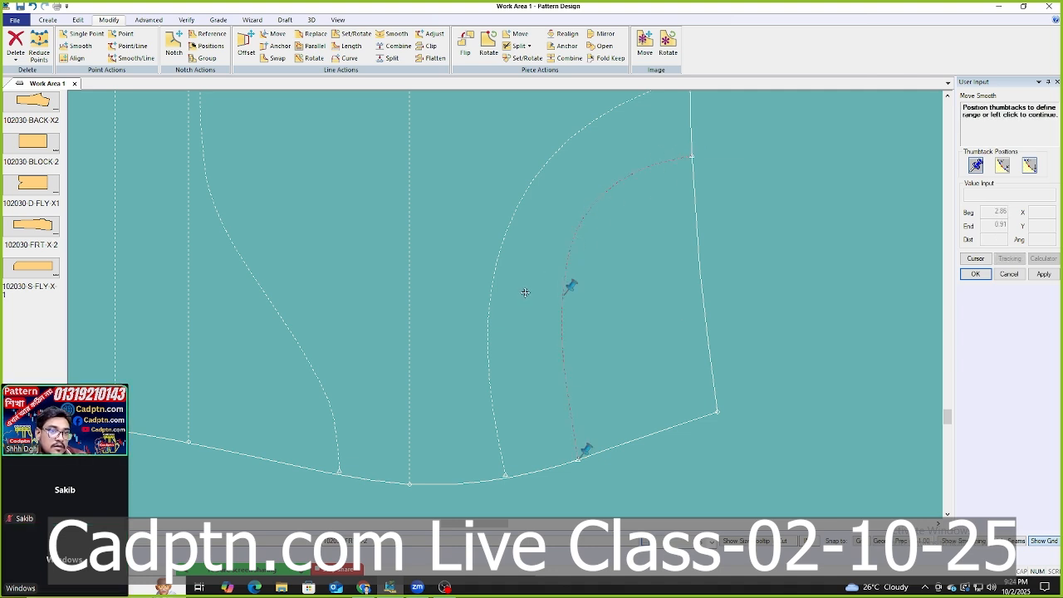
{"action": "scroll", "coordinate": [526, 278], "scroll_direction": "up", "scroll_amount": 3}
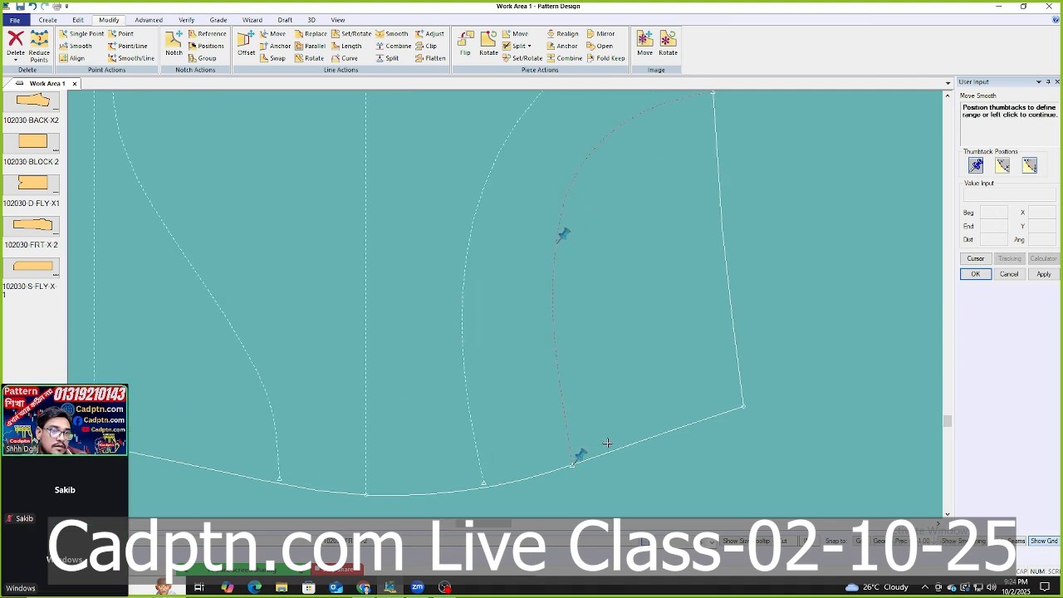
{"action": "left_click", "coordinate": [604, 239]}
{"action": "right_click", "coordinate": [562, 272]}
{"action": "left_click", "coordinate": [552, 415]}
{"action": "scroll", "coordinate": [545, 289], "scroll_direction": "down", "scroll_amount": 5}
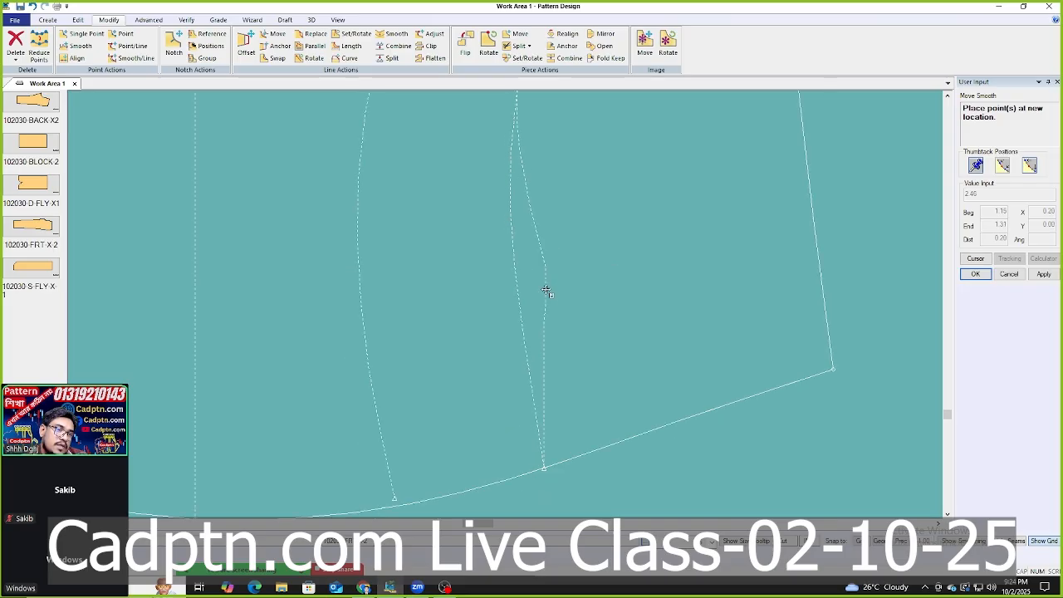
{"action": "scroll", "coordinate": [538, 314], "scroll_direction": "down", "scroll_amount": 1}
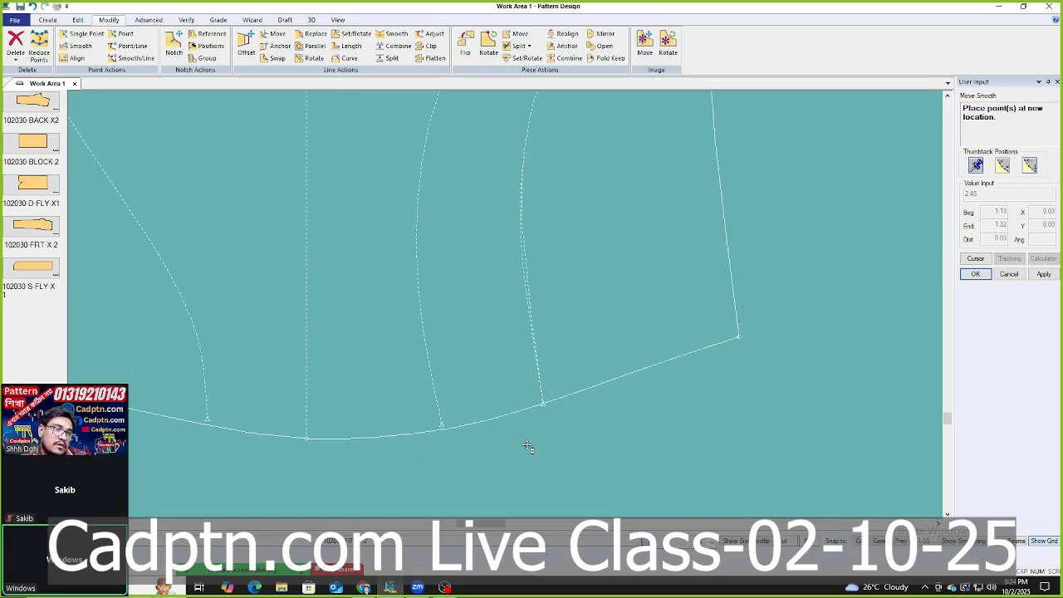
{"action": "left_click", "coordinate": [526, 445]}
{"action": "scroll", "coordinate": [528, 442], "scroll_direction": "down", "scroll_amount": 4}
{"action": "right_click", "coordinate": [575, 179]}
{"action": "left_click", "coordinate": [575, 182]}
Smooth the whole inner pocket curve from the waist to the side seam with the Smooth Line command at factor 0.005.
{"action": "middle_click_drag", "start_coordinate": [470, 283], "coordinate": [574, 319]}
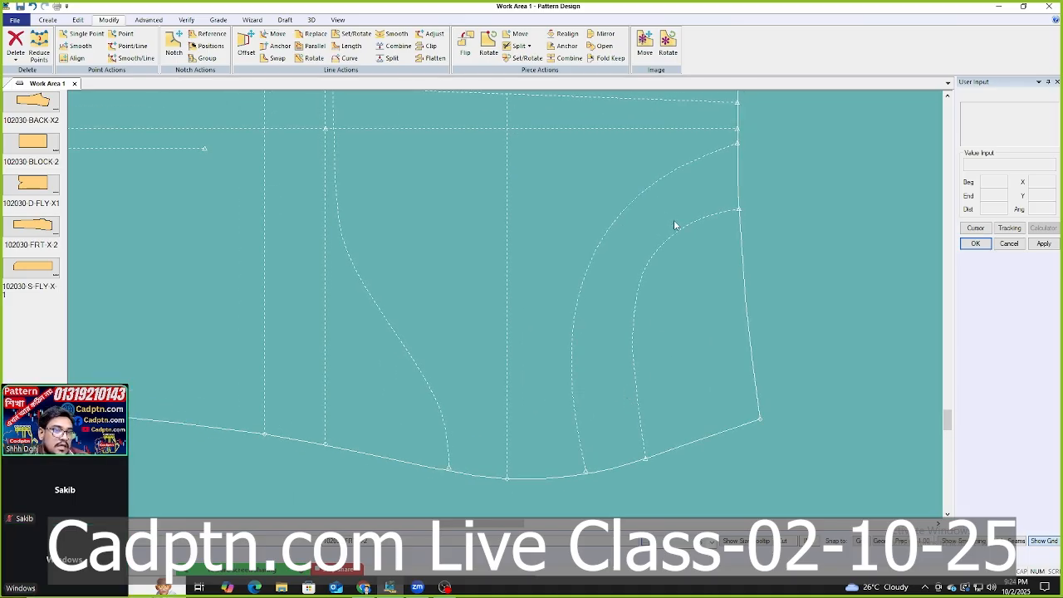
{"action": "middle_click_drag", "start_coordinate": [625, 244], "coordinate": [627, 236]}
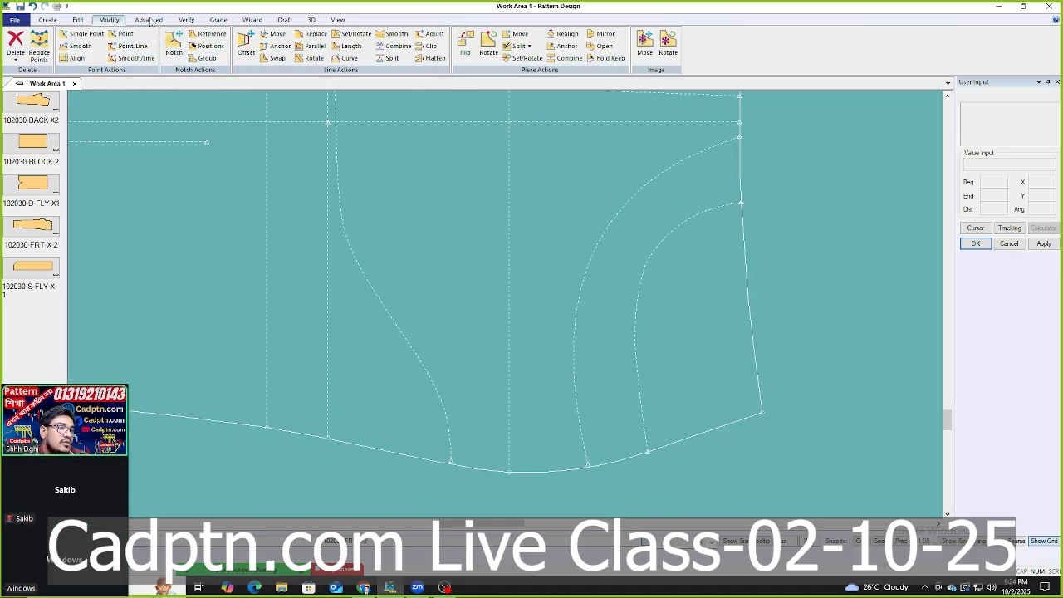
{"action": "left_click", "coordinate": [392, 34]}
{"action": "left_click", "coordinate": [636, 365]}
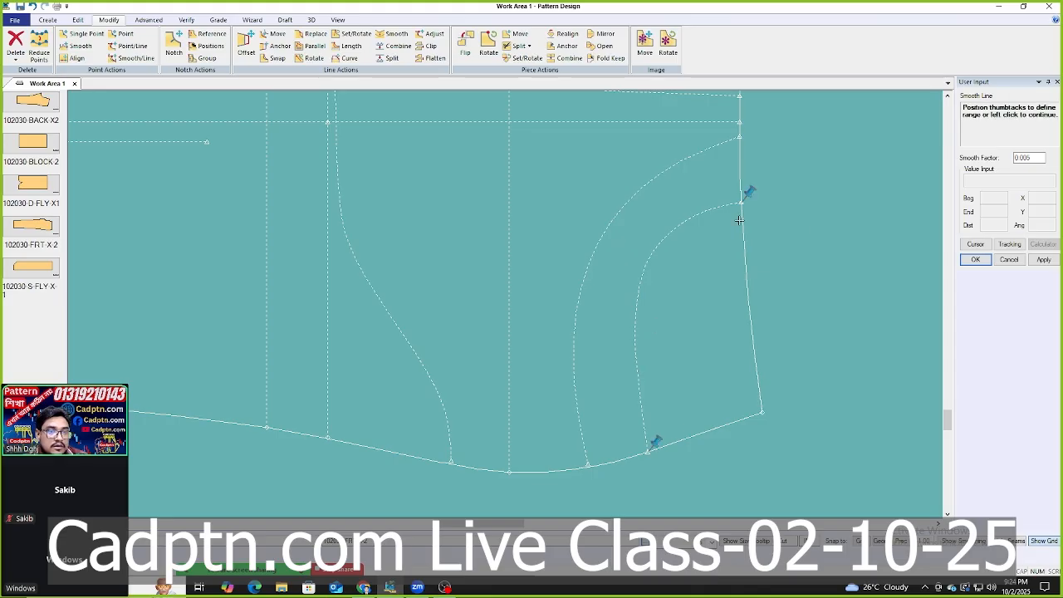
{"action": "left_click", "coordinate": [638, 302]}
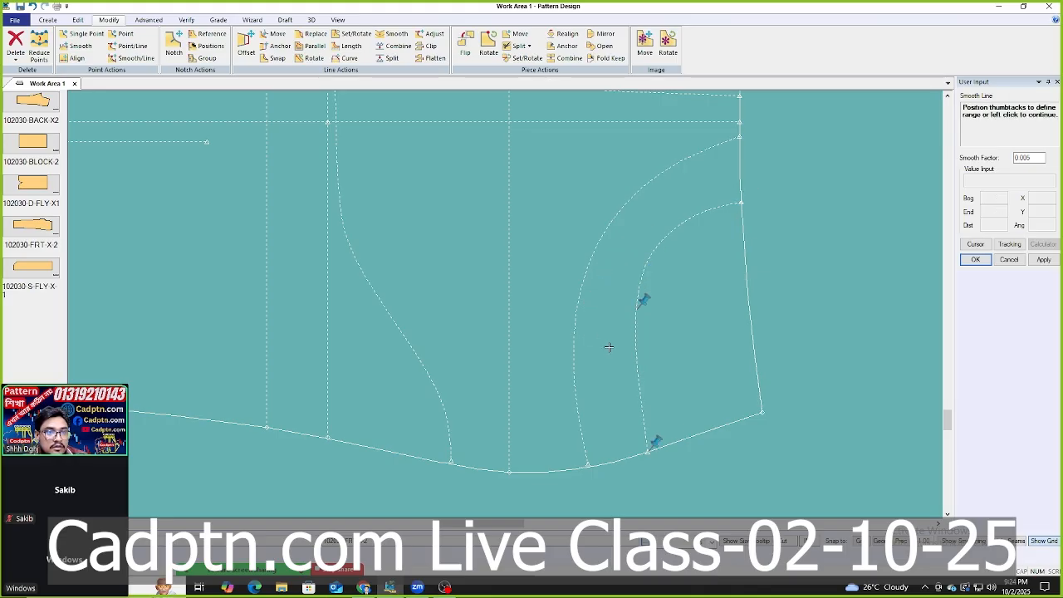
{"action": "left_click", "coordinate": [742, 201]}
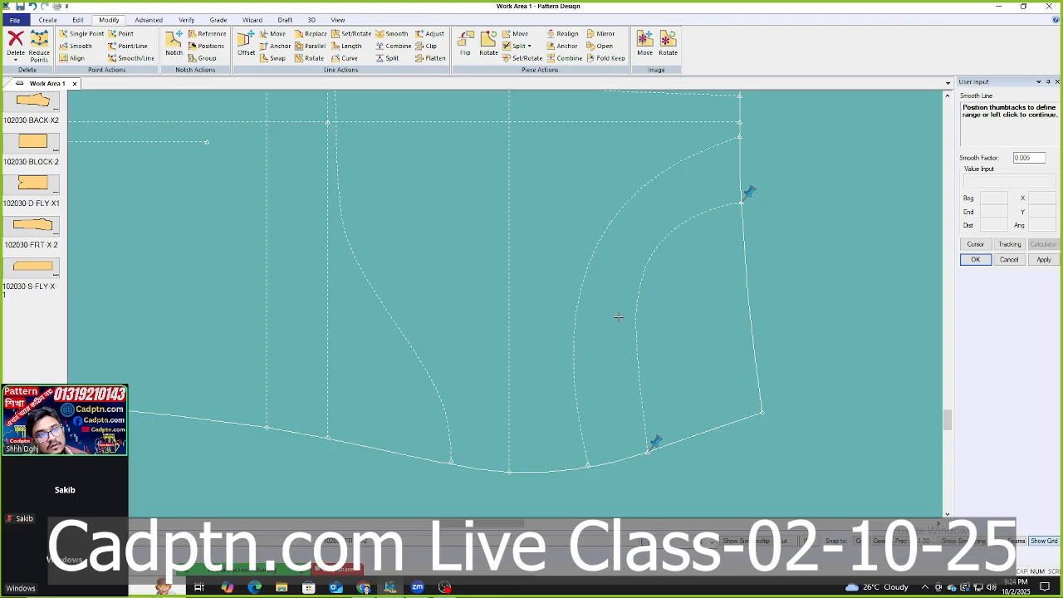
{"action": "right_click", "coordinate": [630, 232]}
{"action": "left_click", "coordinate": [651, 235]}
{"action": "right_click", "coordinate": [667, 213]}
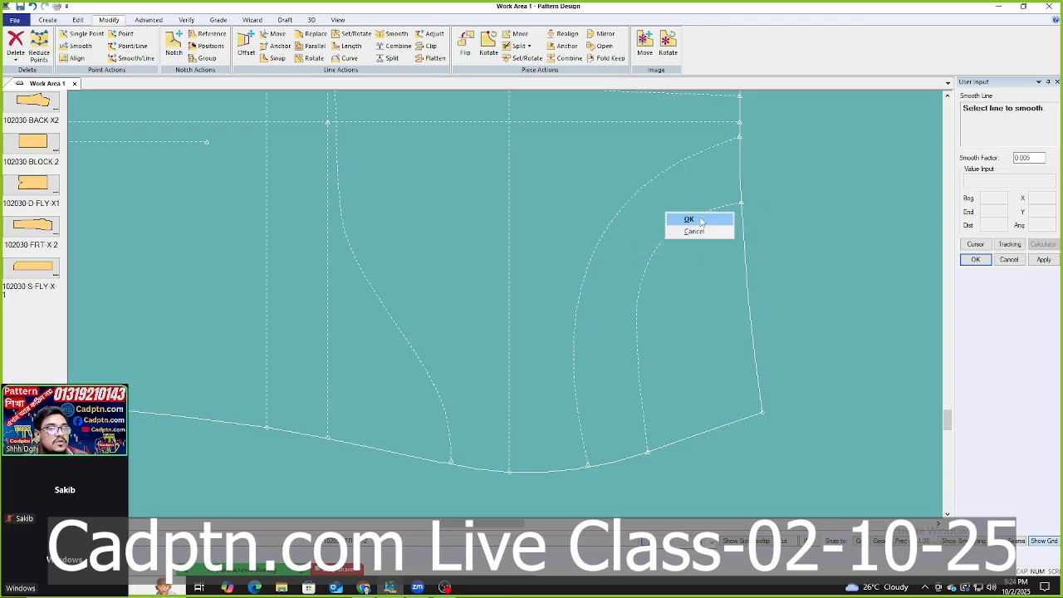
{"action": "left_click", "coordinate": [679, 218]}
Compare the corrected front piece's pocket curves and hip side seam with the other front piece, repositioning the corrected piece as needed.
{"action": "scroll", "coordinate": [735, 306], "scroll_direction": "down", "scroll_amount": 5}
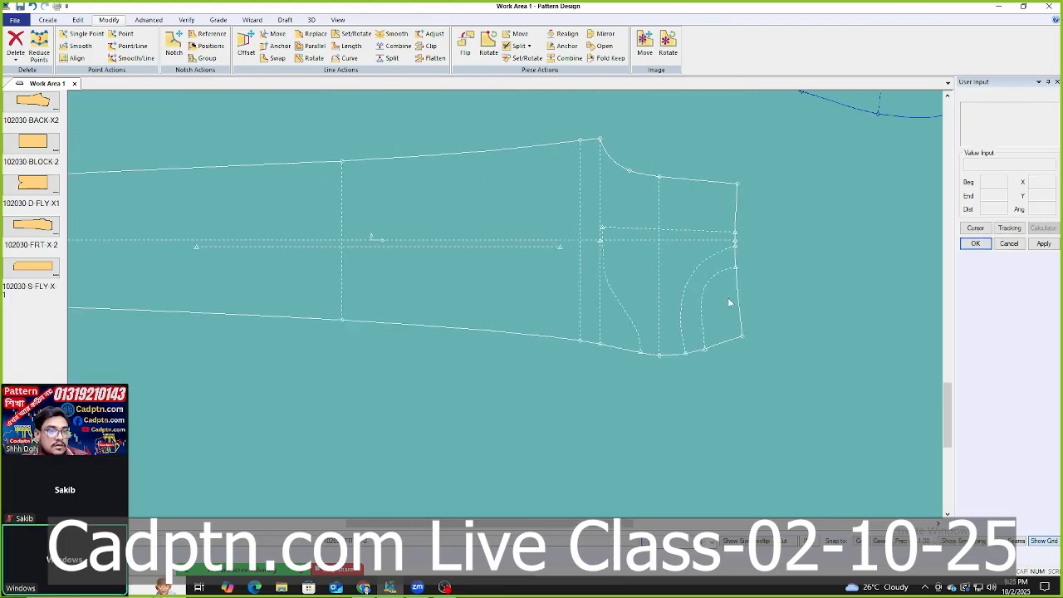
{"action": "scroll", "coordinate": [410, 268], "scroll_direction": "down", "scroll_amount": 5}
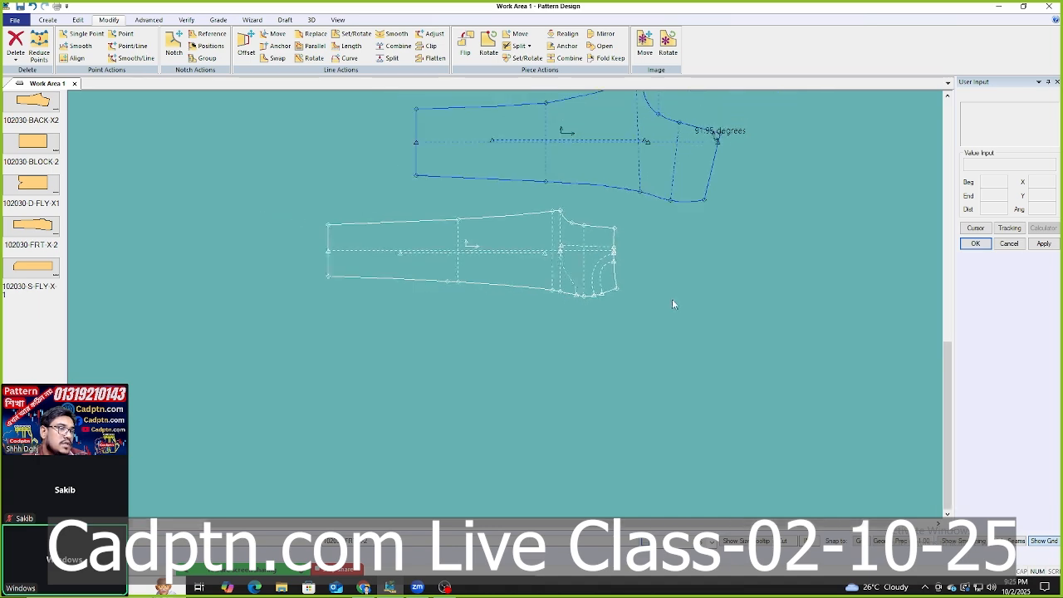
{"action": "scroll", "coordinate": [440, 415], "scroll_direction": "down", "scroll_amount": 4}
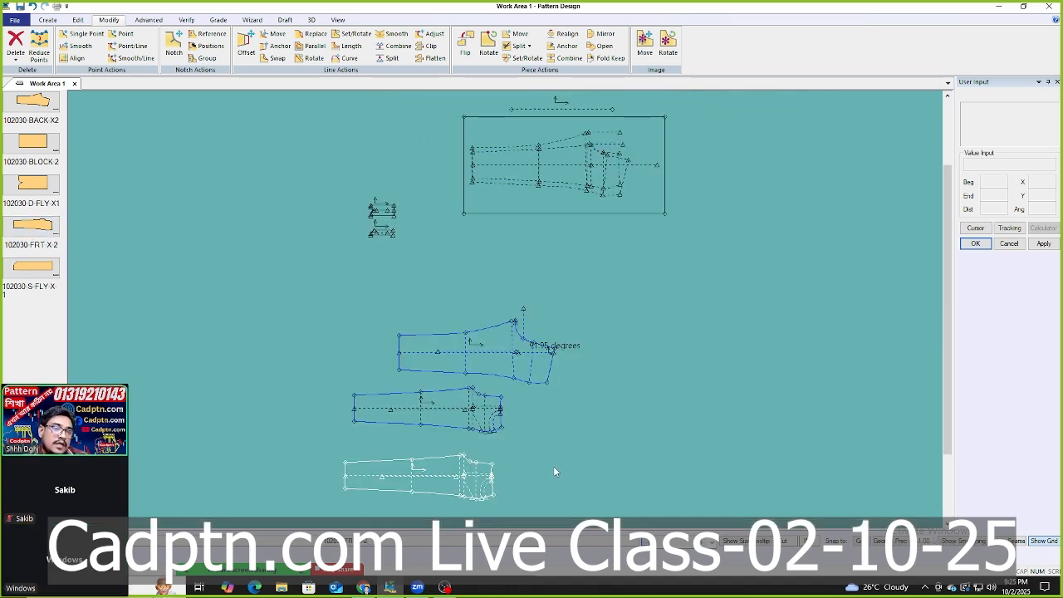
{"action": "scroll", "coordinate": [440, 499], "scroll_direction": "up", "scroll_amount": 5}
{"action": "scroll", "coordinate": [498, 442], "scroll_direction": "up", "scroll_amount": 6}
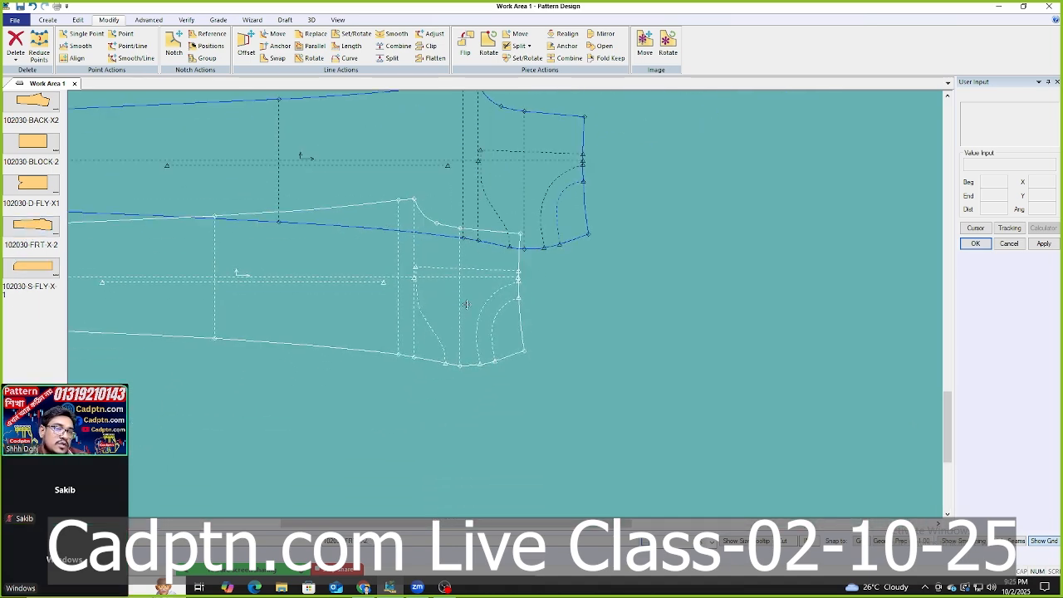
{"action": "left_click", "coordinate": [380, 276]}
{"action": "scroll", "coordinate": [540, 348], "scroll_direction": "up", "scroll_amount": 2}
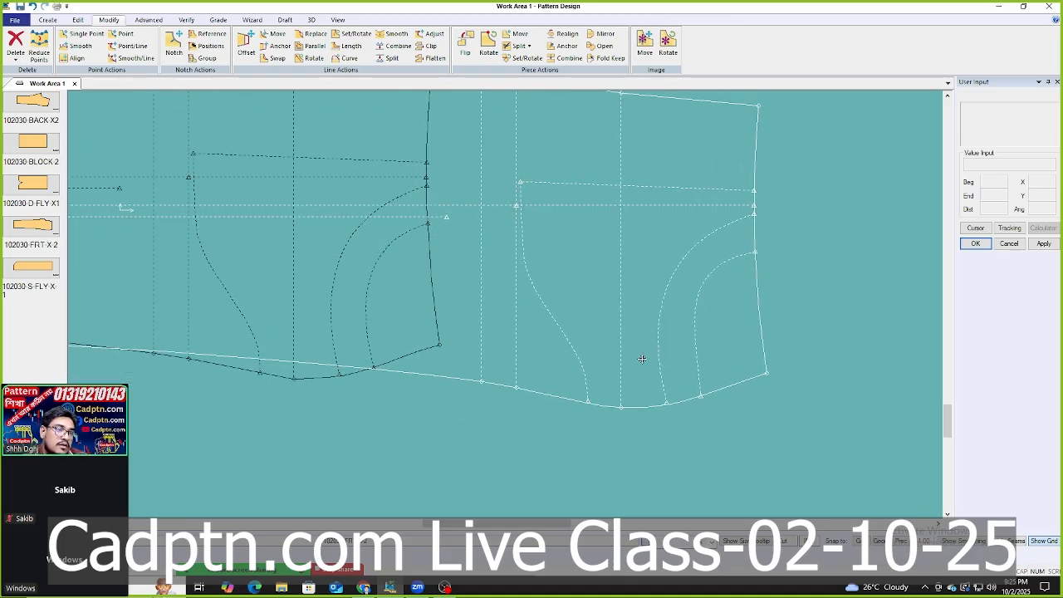
{"action": "scroll", "coordinate": [635, 348], "scroll_direction": "up", "scroll_amount": 2}
{"action": "scroll", "coordinate": [611, 256], "scroll_direction": "up", "scroll_amount": 1}
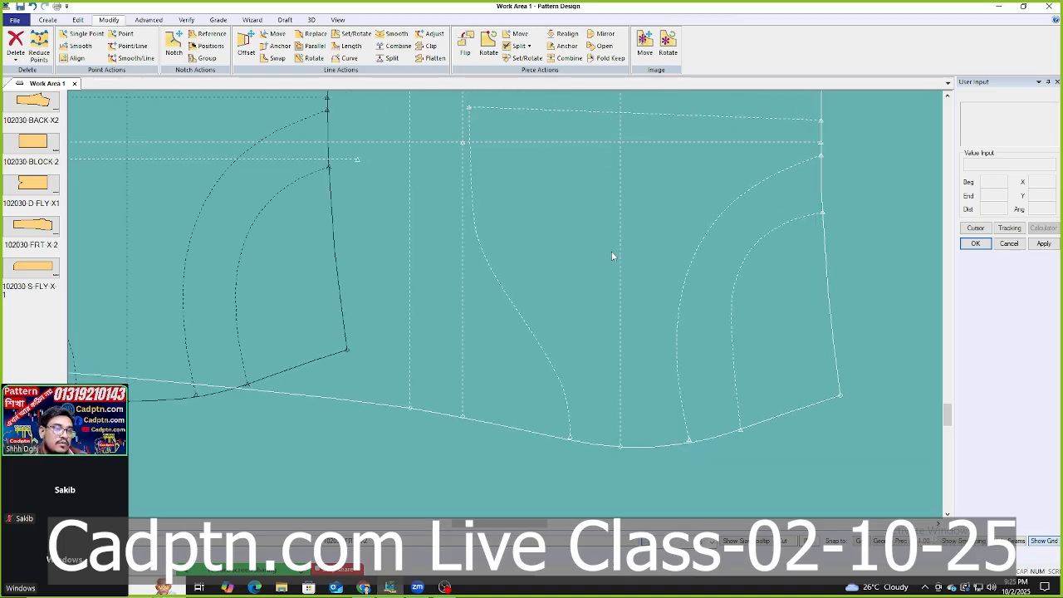
{"action": "scroll", "coordinate": [611, 265], "scroll_direction": "up", "scroll_amount": 1}
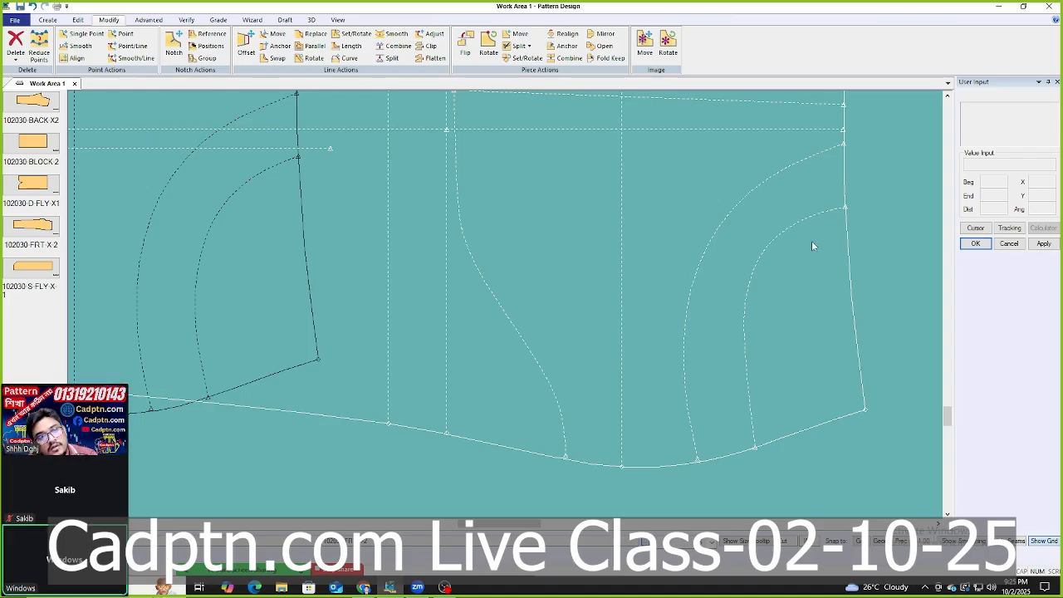
{"action": "scroll", "coordinate": [749, 363], "scroll_direction": "down", "scroll_amount": 3}
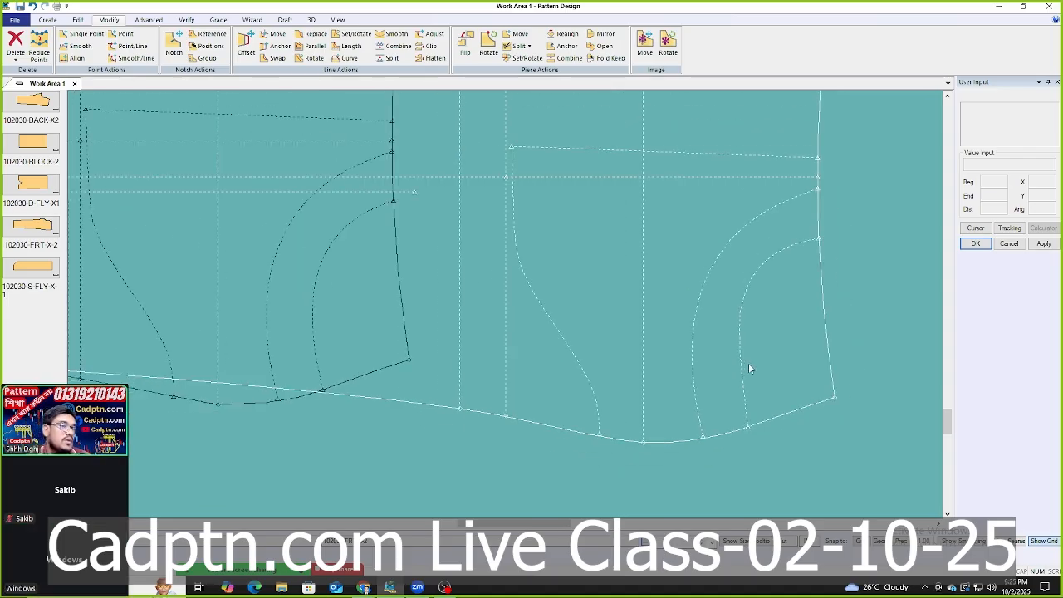
{"action": "scroll", "coordinate": [749, 369], "scroll_direction": "down", "scroll_amount": 2}
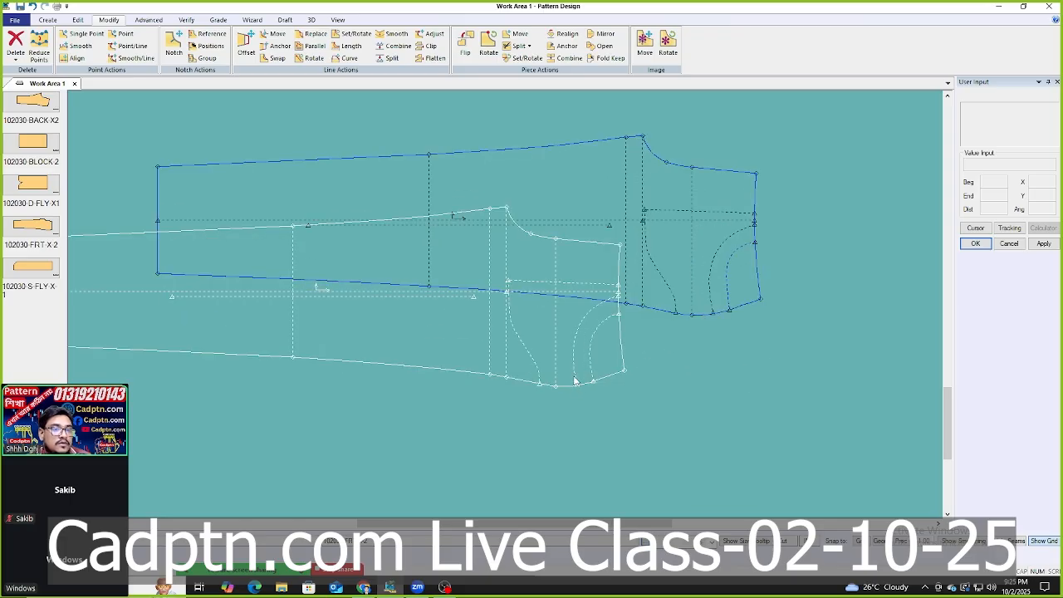
{"action": "left_click_drag", "start_coordinate": [548, 386], "coordinate": [304, 328]}
{"action": "scroll", "coordinate": [304, 328], "scroll_direction": "up", "scroll_amount": 5}
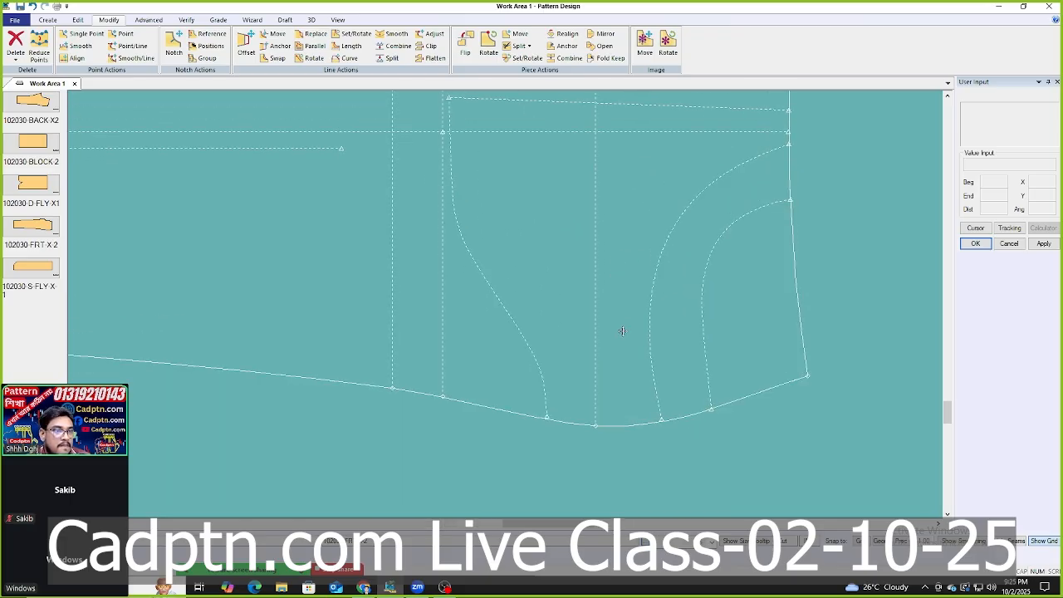
Move Smooth the middle point of the S-shaped pocket curve vertically by about 0.44, limiting the range to just before its side seam end.
{"action": "middle_click_drag", "start_coordinate": [620, 339], "coordinate": [623, 339]}
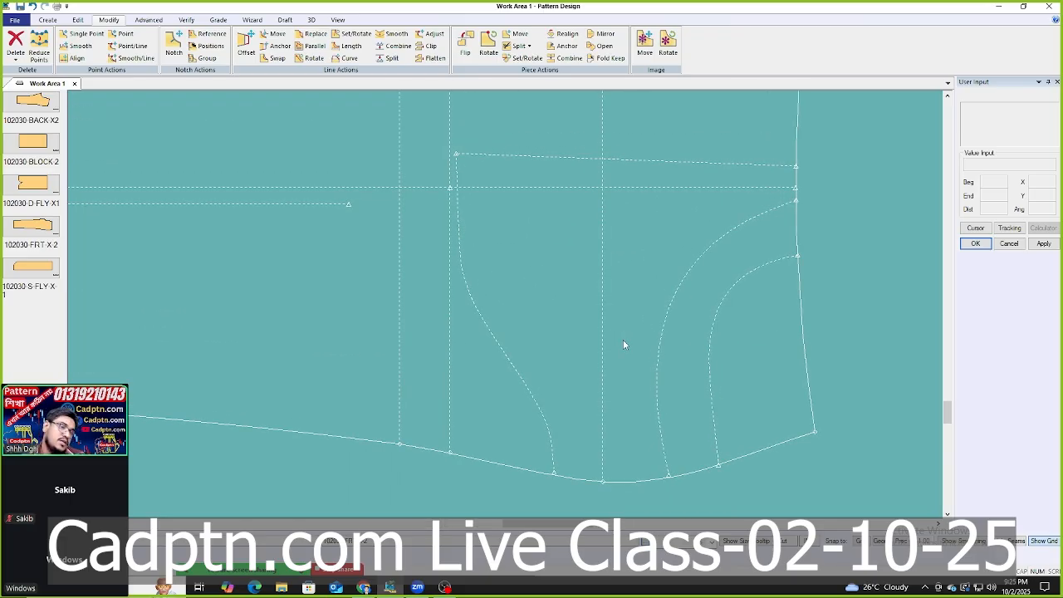
{"action": "mouse_move", "coordinate": [474, 358]}
{"action": "middle_mouse_down"}
{"action": "mouse_move", "coordinate": [479, 331]}
{"action": "mouse_move", "coordinate": [479, 353]}
{"action": "middle_mouse_up"}
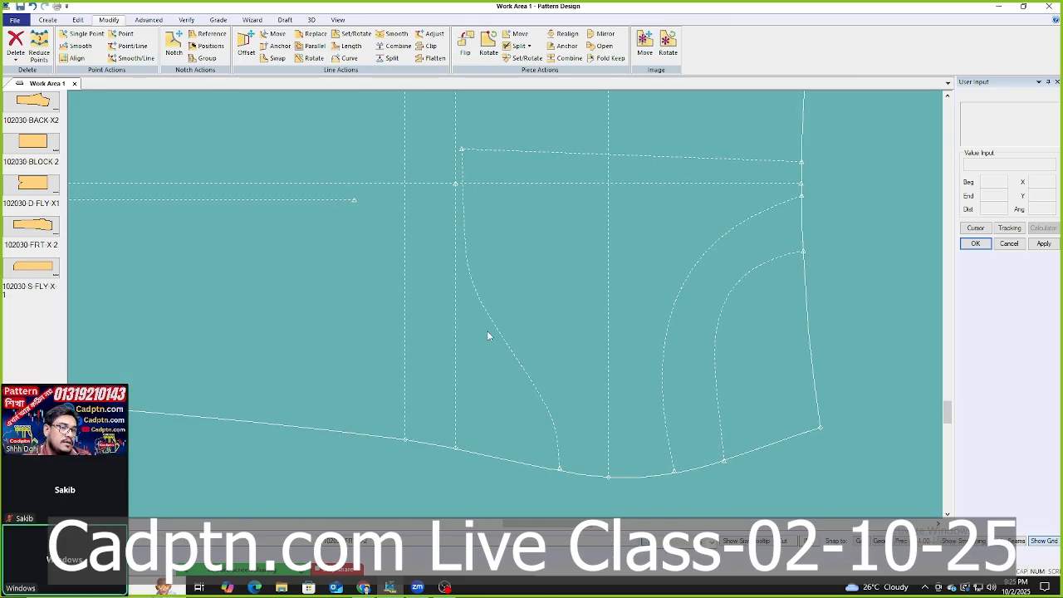
{"action": "key", "text": "m"}
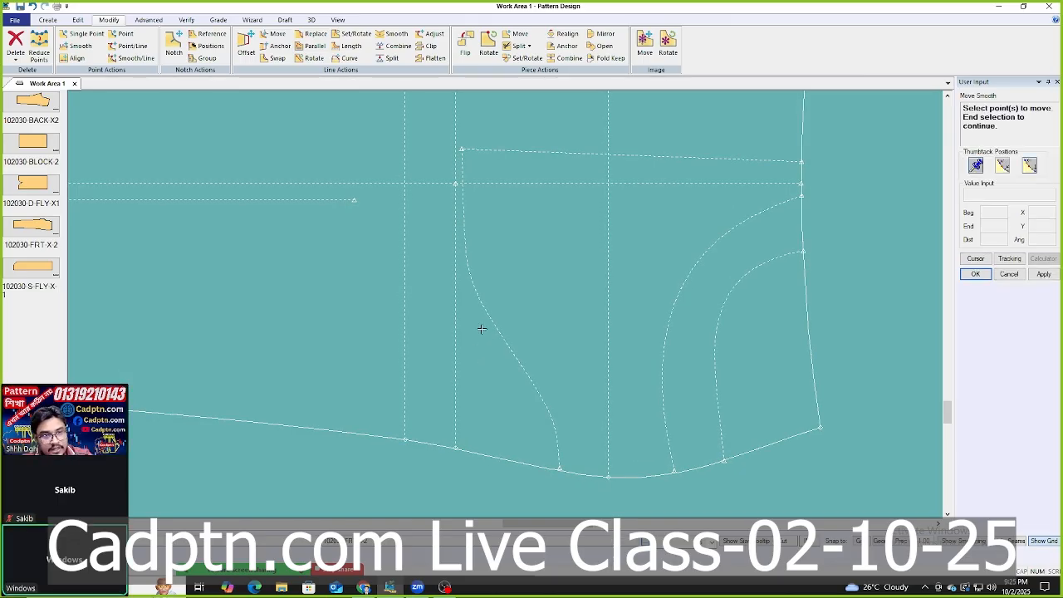
{"action": "left_click", "coordinate": [487, 309]}
{"action": "right_click", "coordinate": [537, 236]}
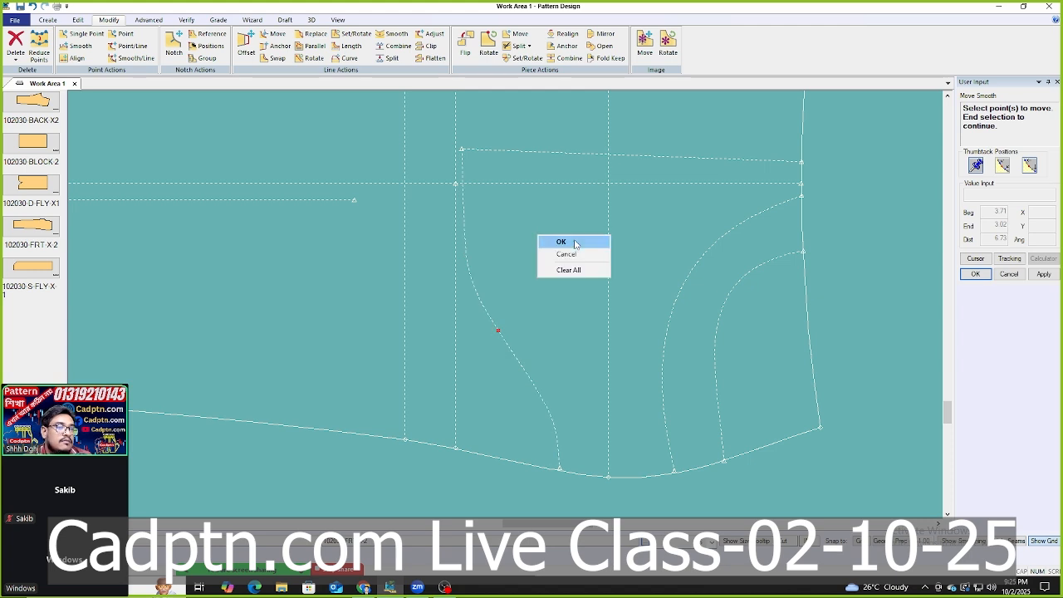
{"action": "left_click", "coordinate": [573, 241]}
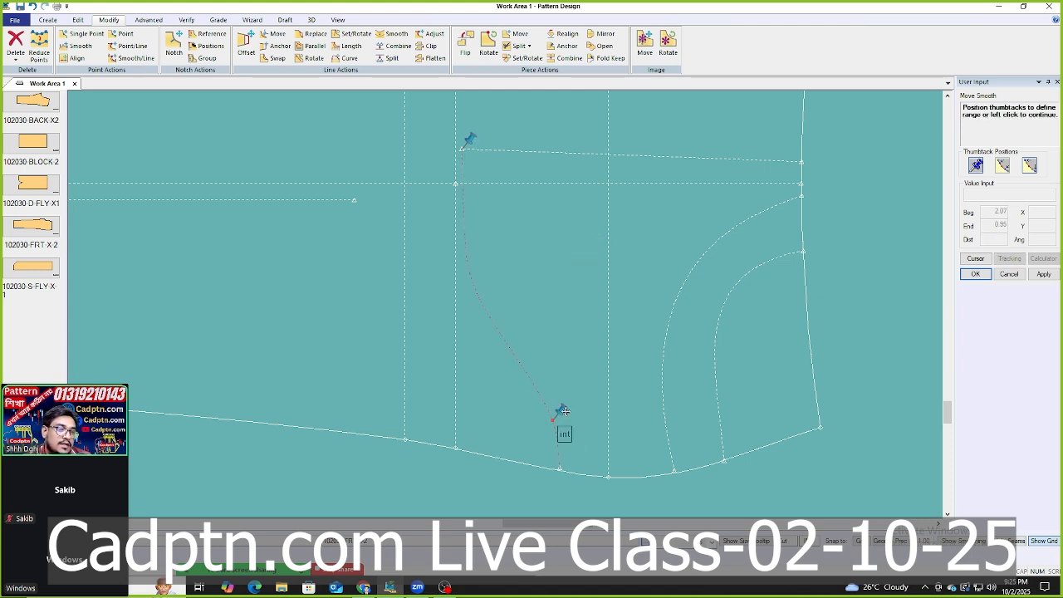
{"action": "left_click", "coordinate": [533, 259]}
{"action": "right_click", "coordinate": [532, 259]}
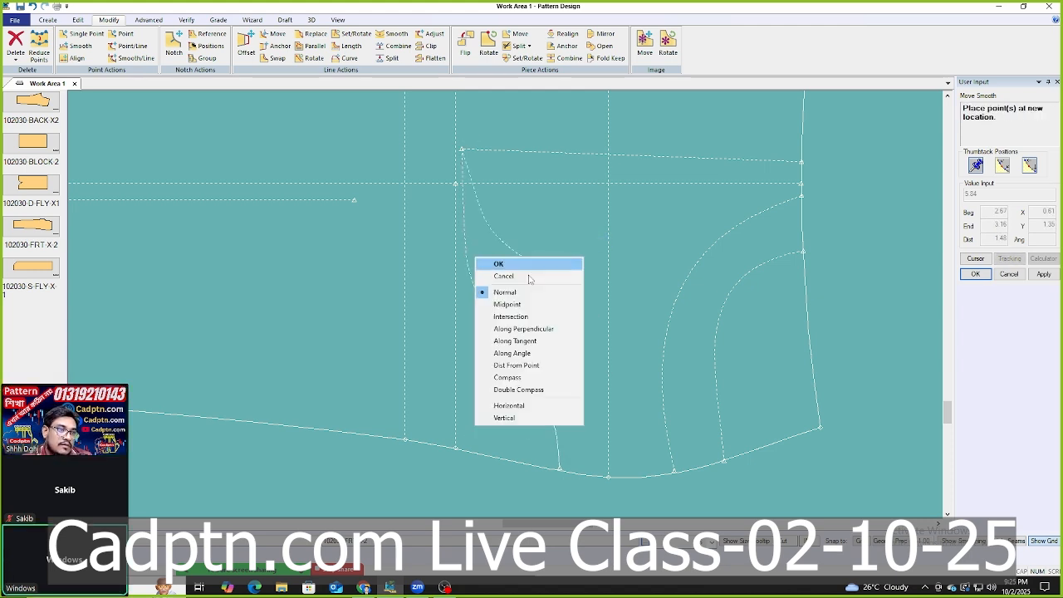
{"action": "left_click", "coordinate": [520, 418]}
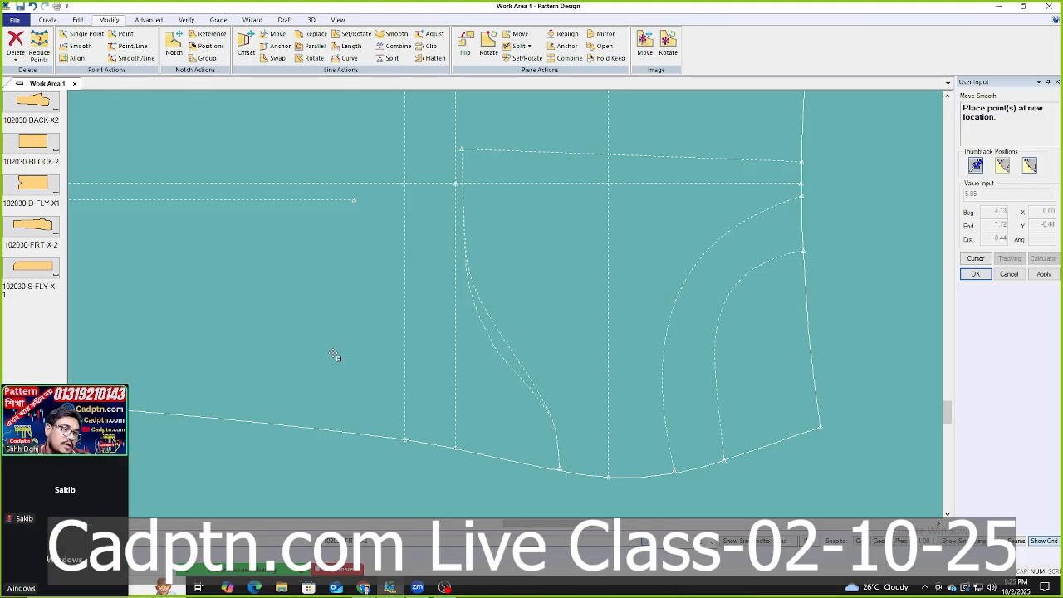
{"action": "left_click", "coordinate": [333, 352]}
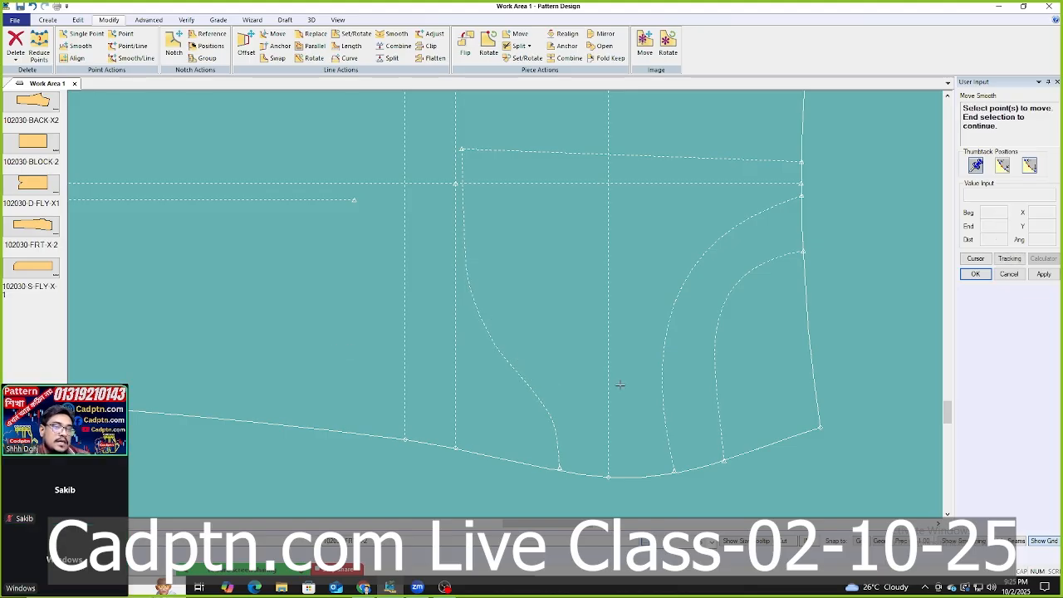
Move Smooth the adjacent S-curve point, one step farther from the side seam, vertically to round the bend.
{"action": "left_click", "coordinate": [481, 318]}
{"action": "right_click", "coordinate": [566, 238]}
{"action": "left_click", "coordinate": [565, 238]}
{"action": "right_click", "coordinate": [560, 234]}
{"action": "left_click", "coordinate": [559, 234]}
{"action": "right_click", "coordinate": [548, 252]}
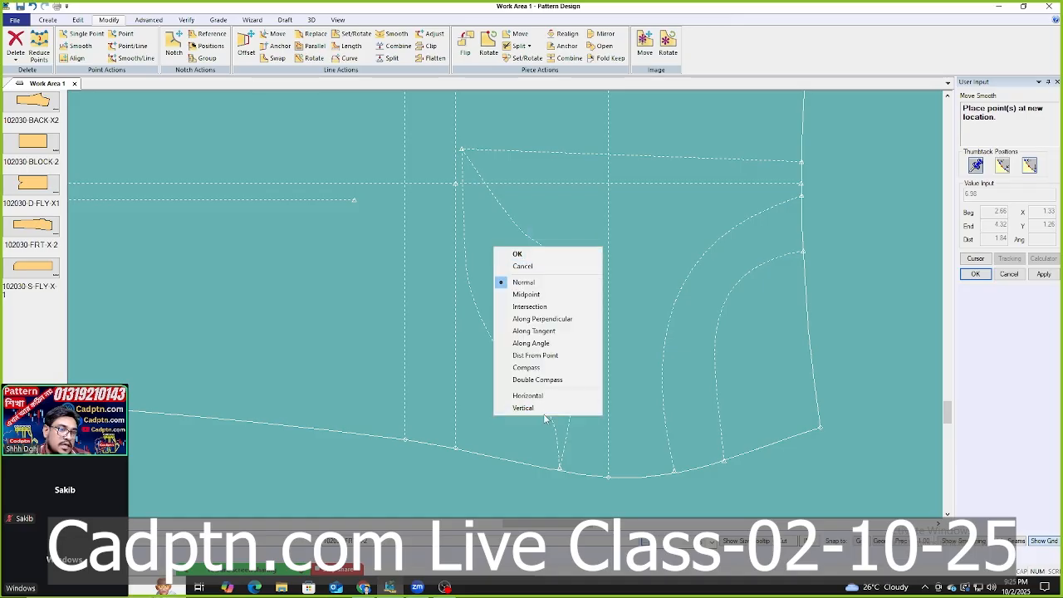
{"action": "left_click", "coordinate": [544, 412]}
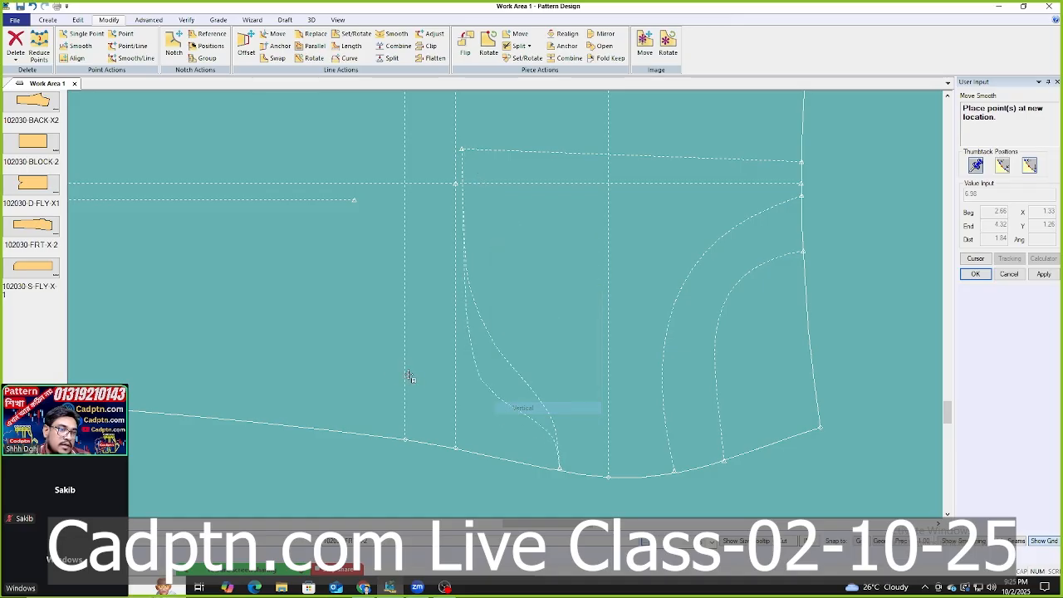
{"action": "left_click", "coordinate": [341, 338]}
Move Smooth the S-curve's upper bend point, still farther from the side seam, slightly vertically and end the command.
{"action": "scroll", "coordinate": [601, 478], "scroll_direction": "up", "scroll_amount": 1}
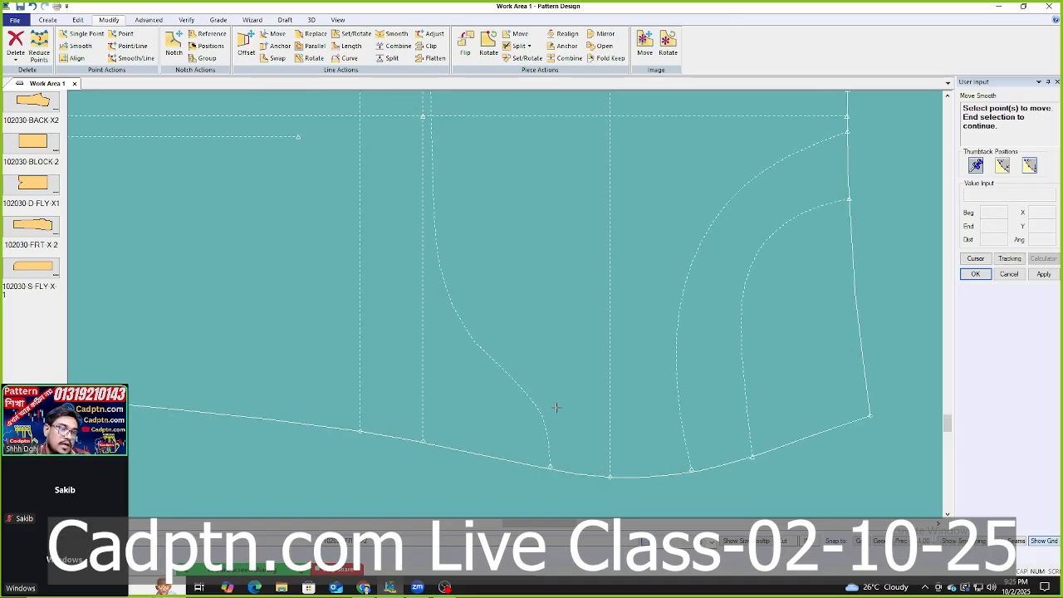
{"action": "scroll", "coordinate": [532, 246], "scroll_direction": "down", "scroll_amount": 1}
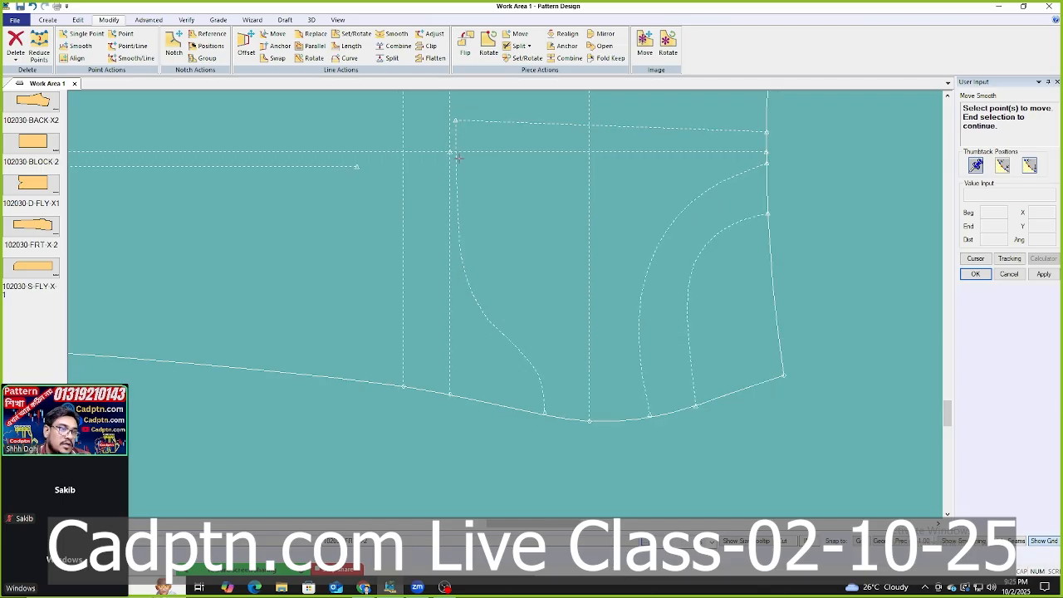
{"action": "scroll", "coordinate": [454, 259], "scroll_direction": "up", "scroll_amount": 2}
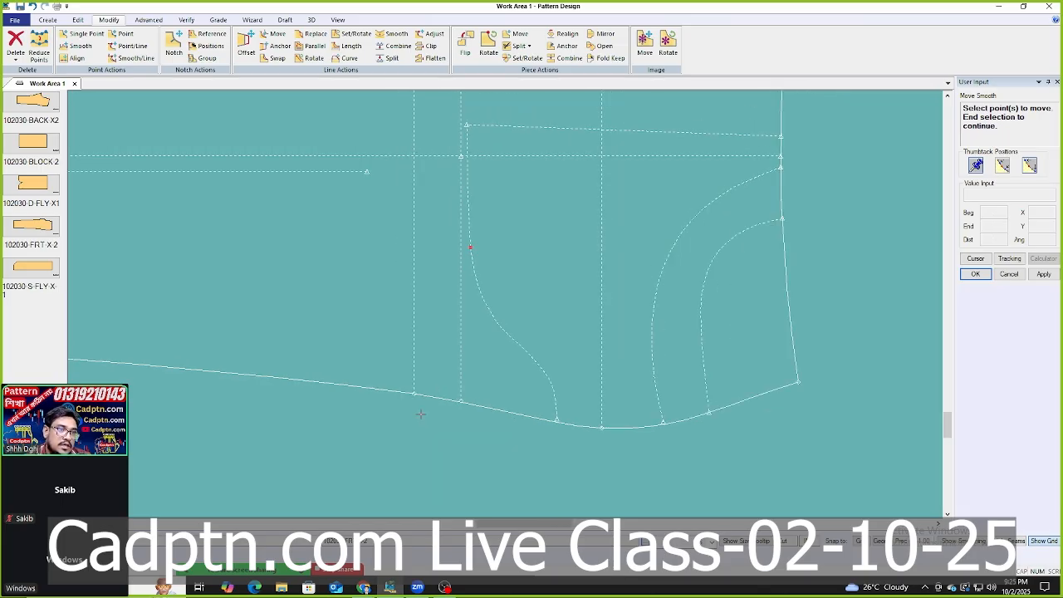
{"action": "right_click", "coordinate": [544, 245]}
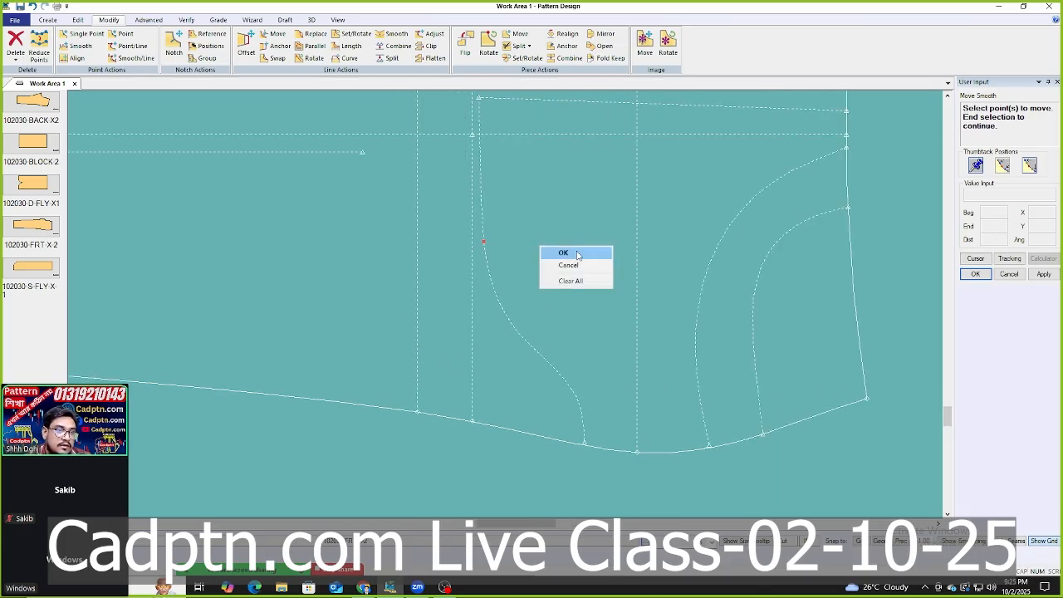
{"action": "left_click", "coordinate": [558, 251]}
{"action": "right_click", "coordinate": [521, 410]}
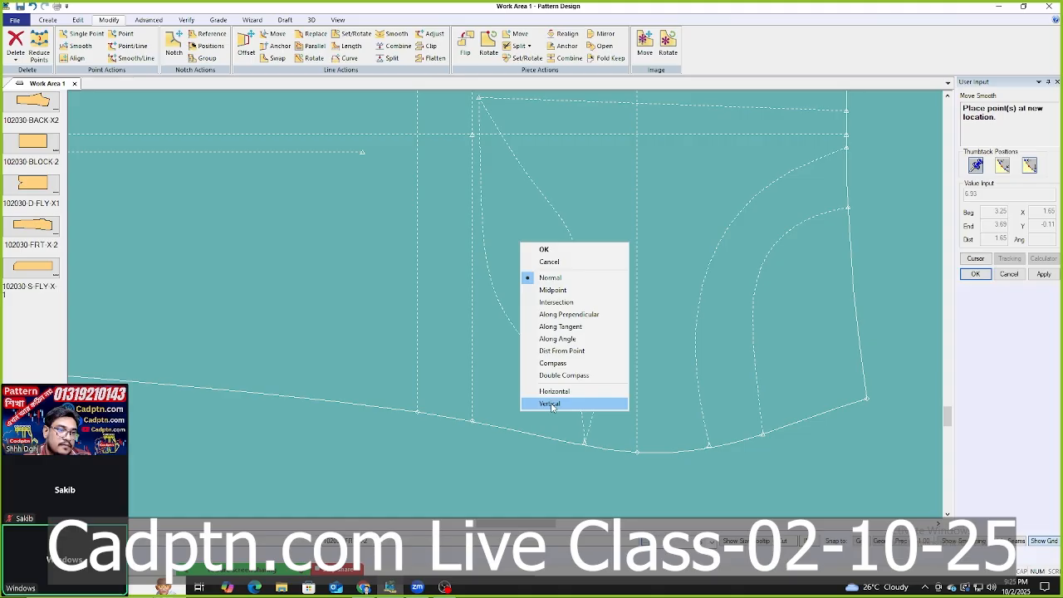
{"action": "left_click", "coordinate": [550, 403]}
{"action": "left_click", "coordinate": [343, 258]}
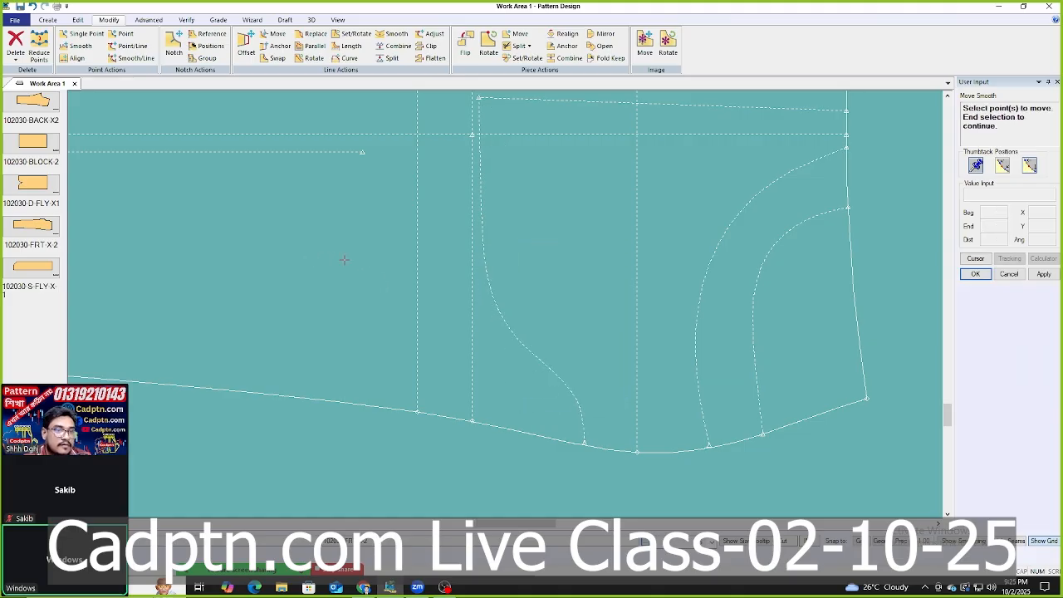
{"action": "scroll", "coordinate": [440, 319], "scroll_direction": "down", "scroll_amount": 4}
{"action": "right_click", "coordinate": [605, 286]}
{"action": "left_click", "coordinate": [621, 294]}
{"action": "scroll", "coordinate": [552, 357], "scroll_direction": "down", "scroll_amount": 1}
{"action": "scroll", "coordinate": [555, 273], "scroll_direction": "up", "scroll_amount": 1}
{"action": "scroll", "coordinate": [555, 273], "scroll_direction": "up", "scroll_amount": 2}
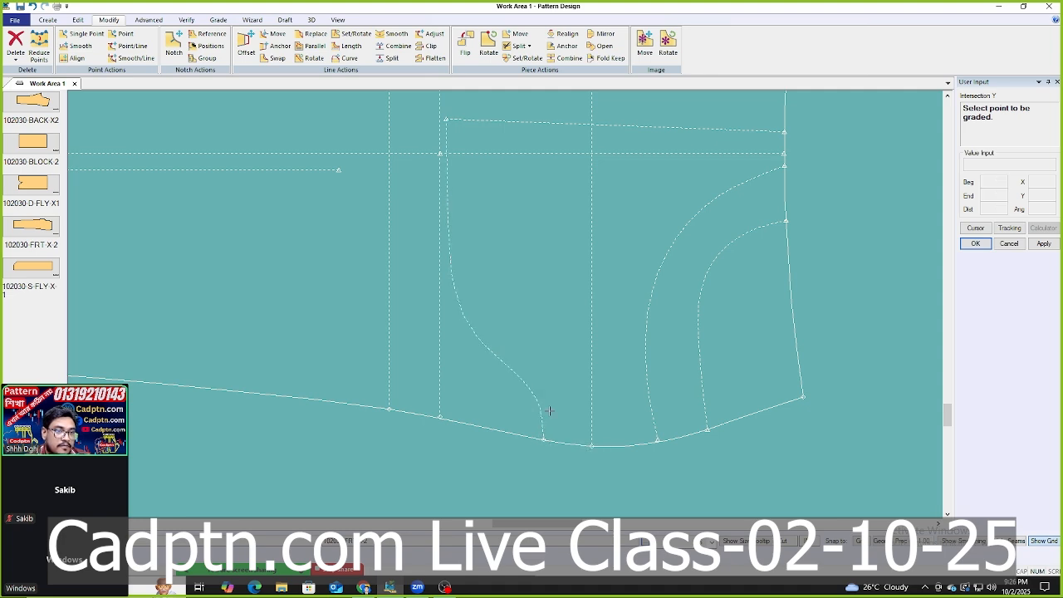
{"action": "key", "text": "Escape"}
{"action": "scroll", "coordinate": [801, 446], "scroll_direction": "down", "scroll_amount": 2}
{"action": "scroll", "coordinate": [734, 357], "scroll_direction": "up", "scroll_amount": 2}
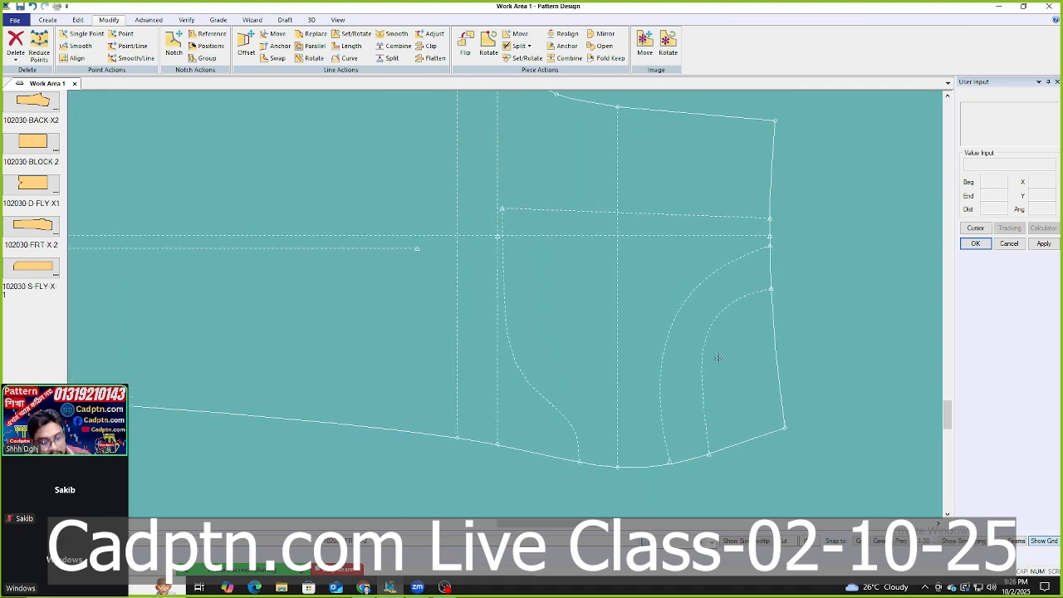
Move Smooth the bend point of the larger of the two nested pocket curves vertically by about 0.25.
{"action": "key", "text": "space"}
{"action": "left_click", "coordinate": [688, 296]}
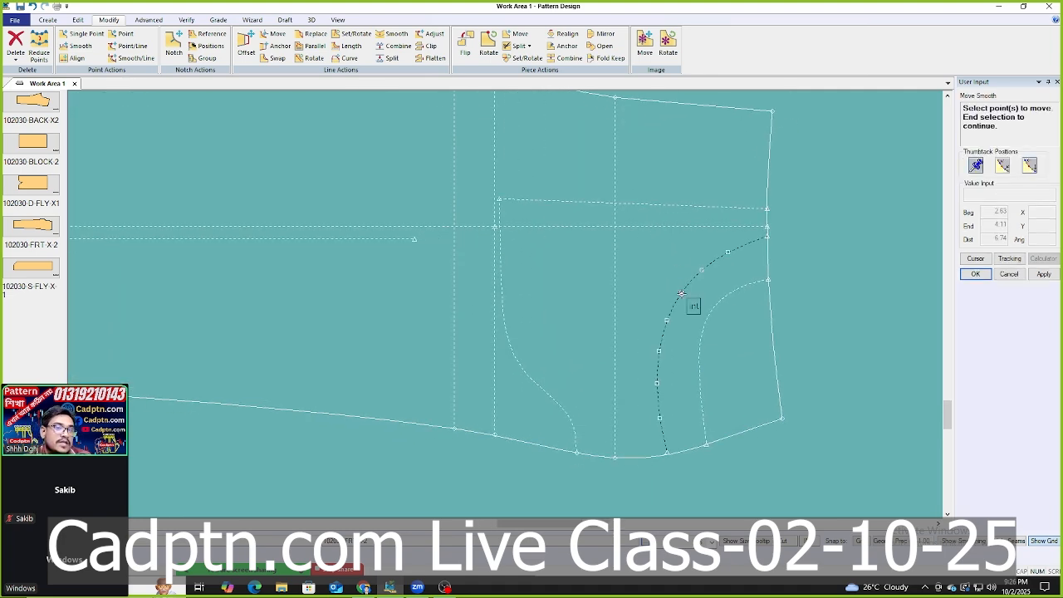
{"action": "scroll", "coordinate": [736, 280], "scroll_direction": "up", "scroll_amount": 1}
{"action": "right_click", "coordinate": [742, 260]}
{"action": "right_click", "coordinate": [721, 267]}
{"action": "right_click", "coordinate": [664, 317]}
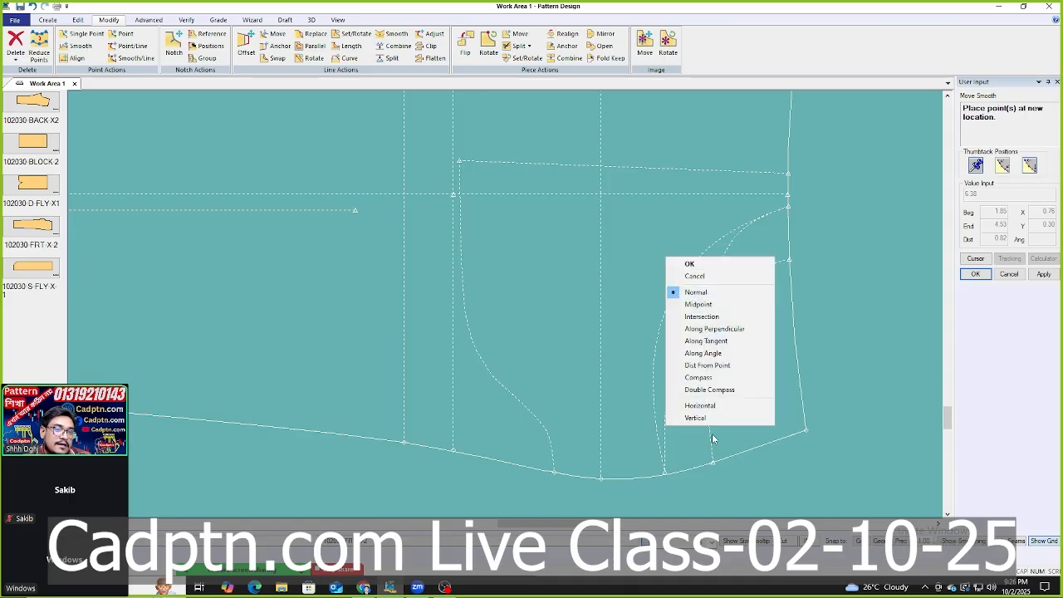
{"action": "left_click", "coordinate": [688, 417]}
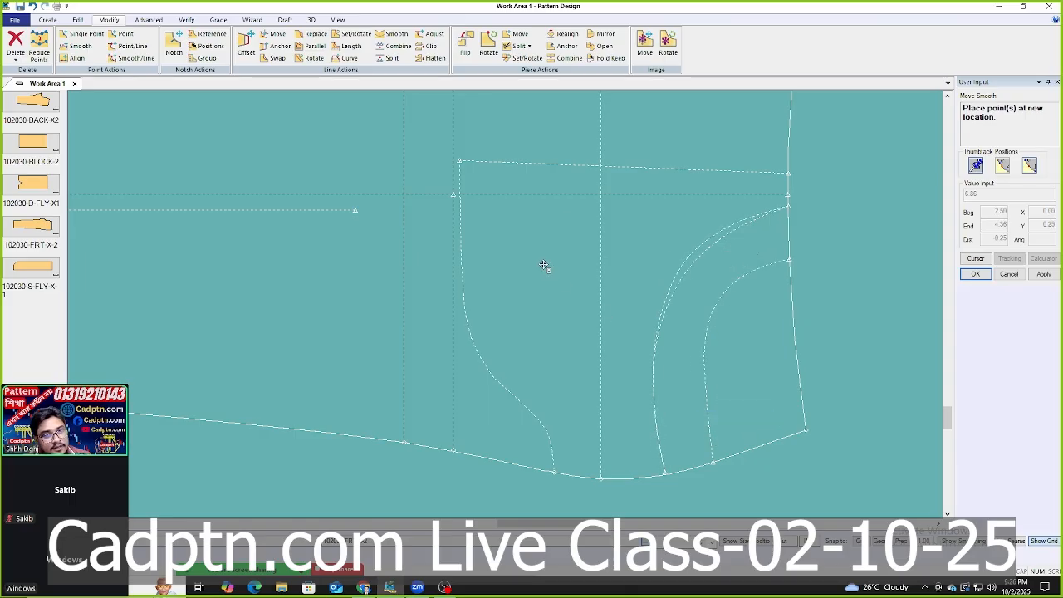
{"action": "left_click", "coordinate": [544, 265]}
Move Smooth the second point from the side seam on the larger nested pocket curve horizontally by about 0.05, limiting the range to its side seam half.
{"action": "scroll", "coordinate": [588, 213], "scroll_direction": "up", "scroll_amount": 1}
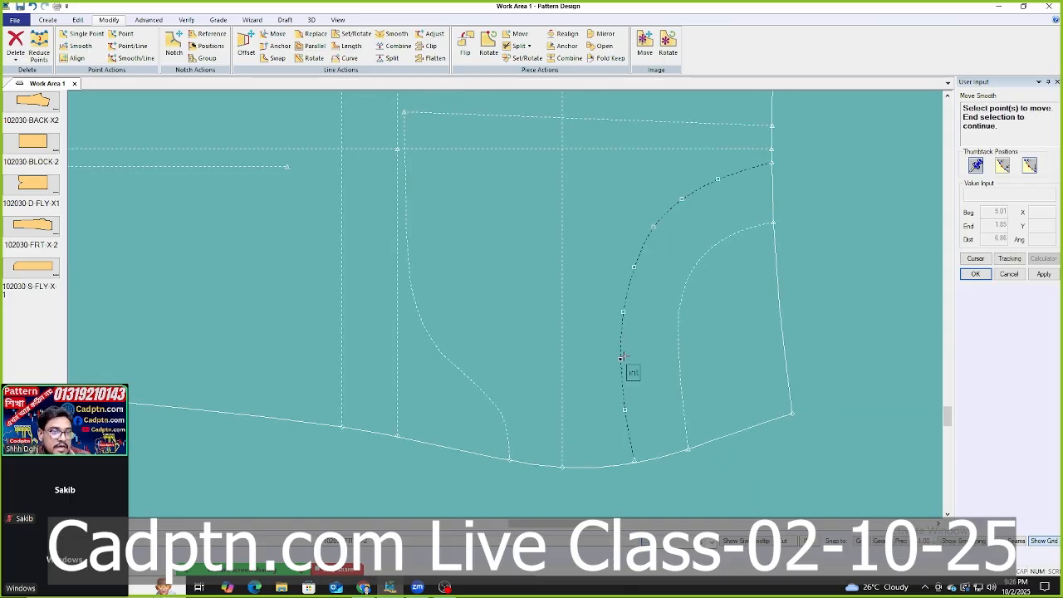
{"action": "left_click", "coordinate": [670, 208]}
{"action": "right_click", "coordinate": [651, 263]}
{"action": "left_click", "coordinate": [676, 271]}
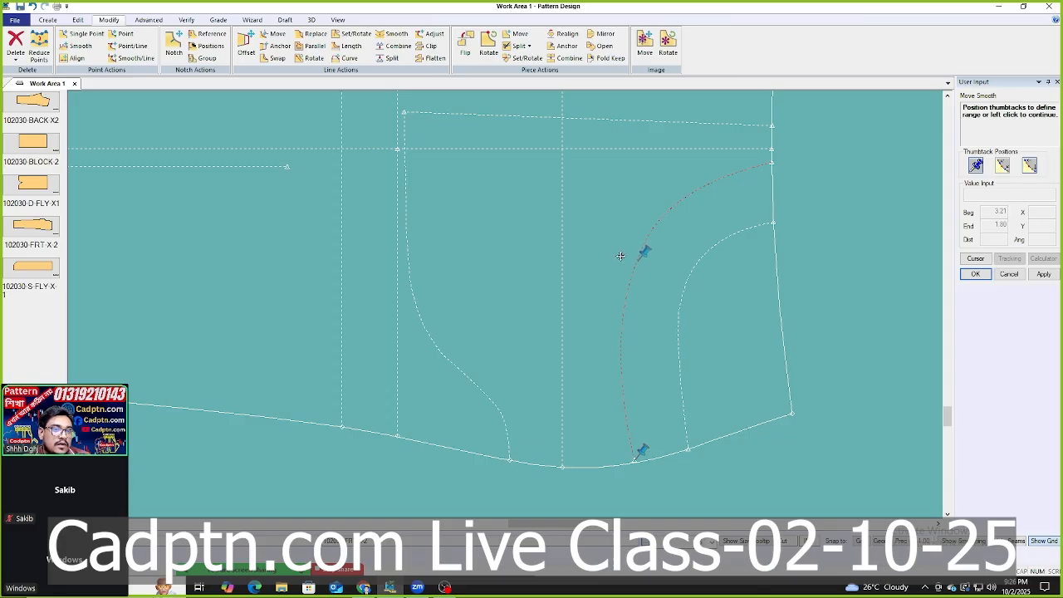
{"action": "scroll", "coordinate": [620, 256], "scroll_direction": "up", "scroll_amount": 2}
{"action": "right_click", "coordinate": [592, 208]}
{"action": "left_click", "coordinate": [612, 212]}
{"action": "right_click", "coordinate": [495, 250]}
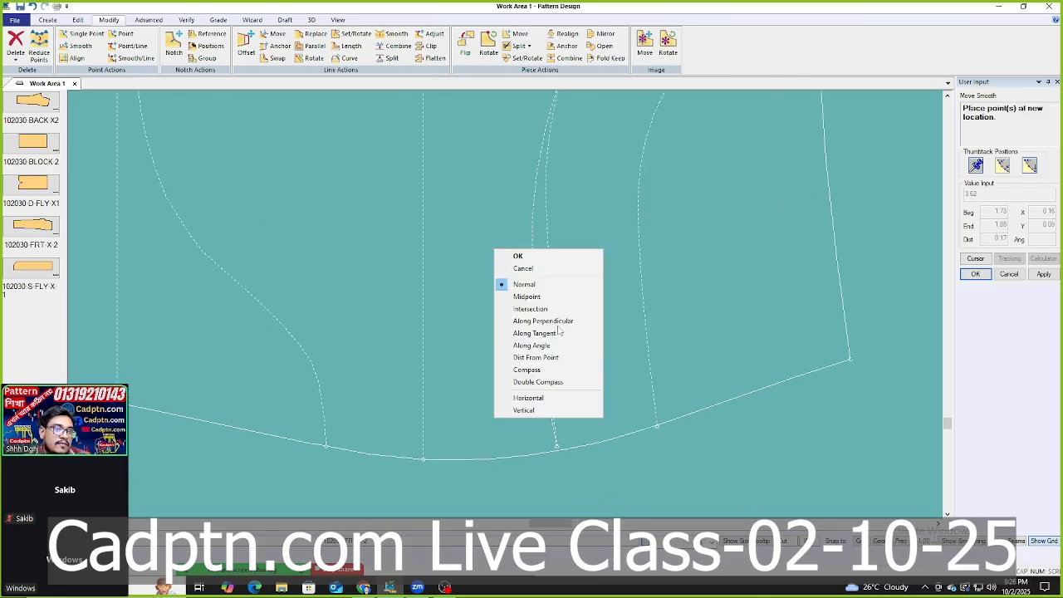
{"action": "left_click", "coordinate": [541, 409]}
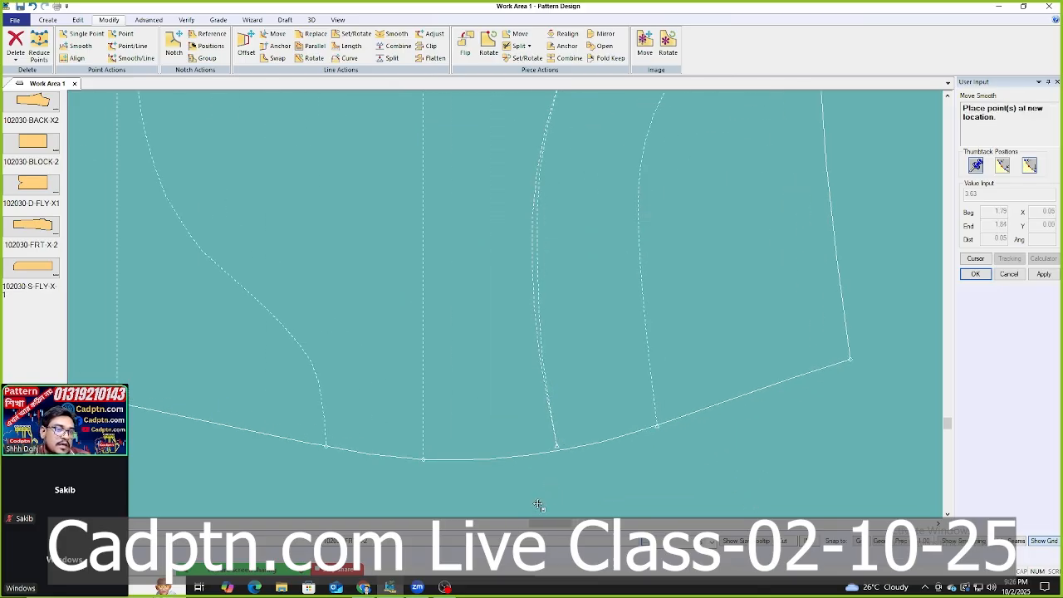
{"action": "left_click", "coordinate": [536, 497]}
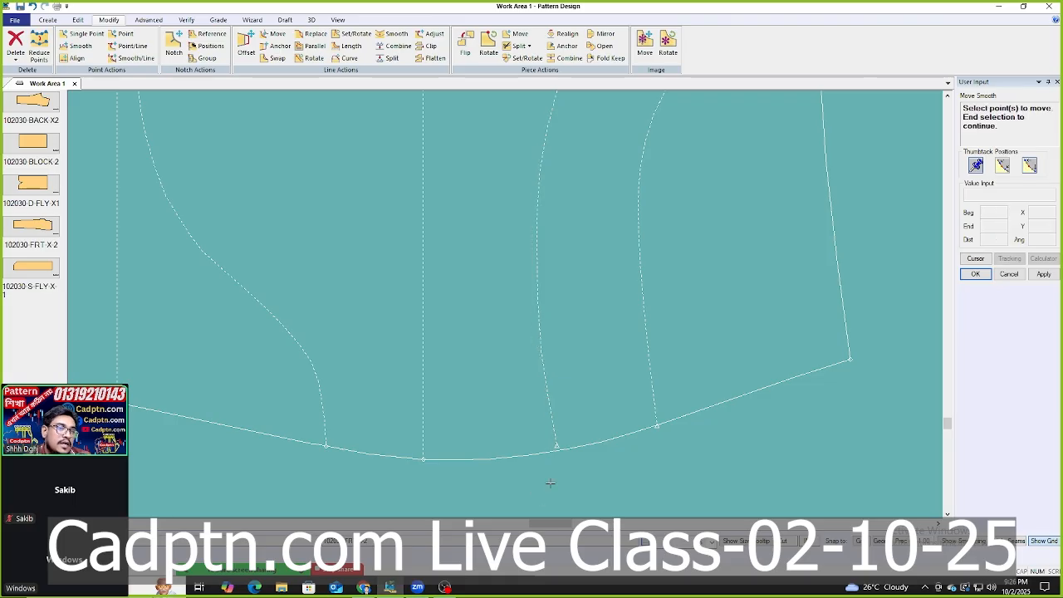
Move Smooth the larger nested pocket curve's point nearest the side seam horizontally by about 0.03, within a shorter side seam range, and end the command.
{"action": "scroll", "coordinate": [540, 490], "scroll_direction": "down", "scroll_amount": 1}
{"action": "left_click", "coordinate": [543, 386]}
{"action": "scroll", "coordinate": [588, 410], "scroll_direction": "down", "scroll_amount": 2}
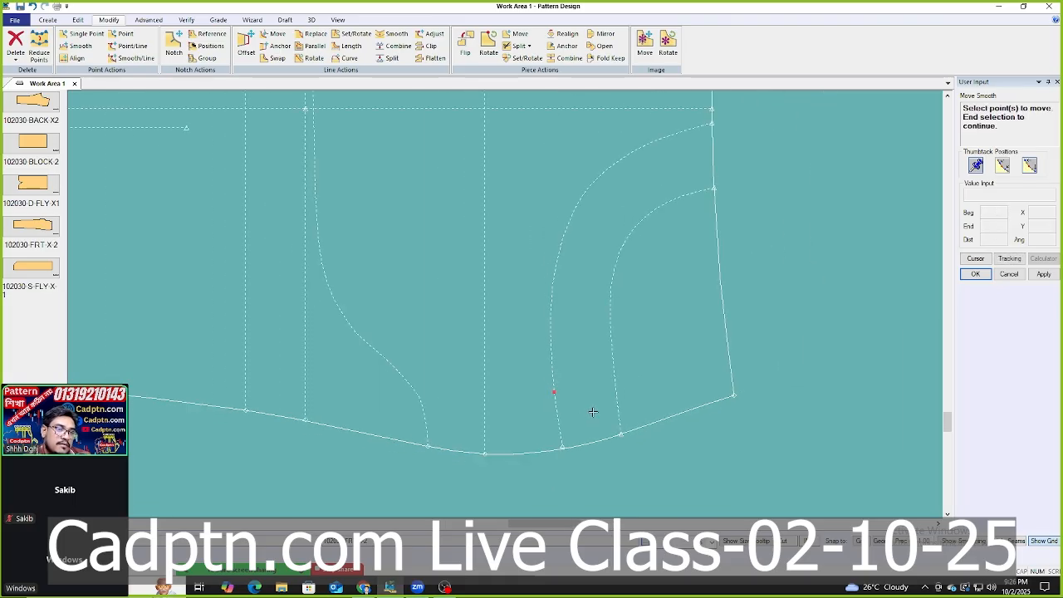
{"action": "right_click", "coordinate": [669, 188]}
{"action": "left_click", "coordinate": [705, 196]}
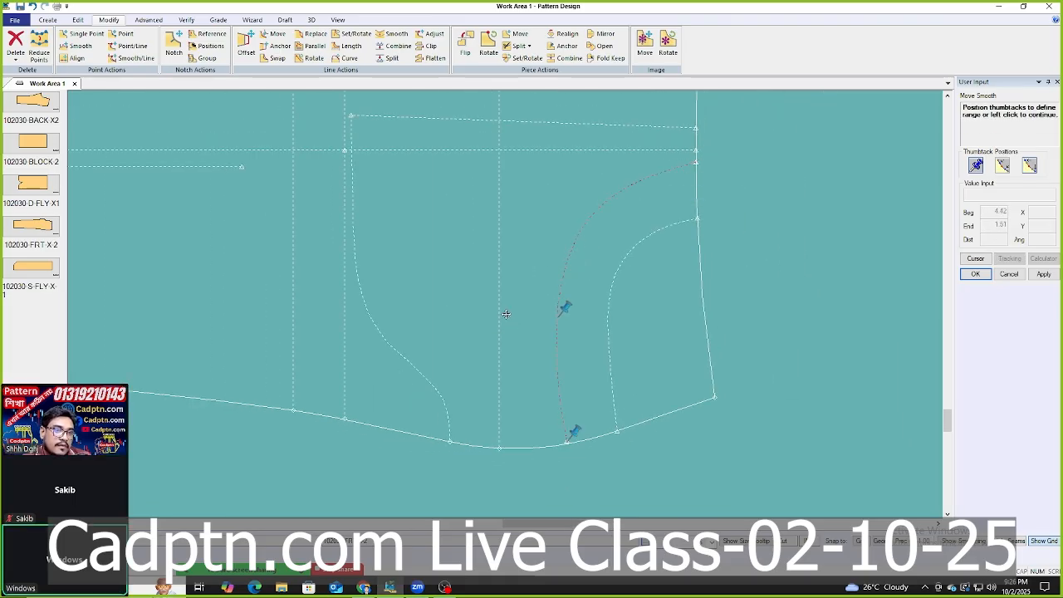
{"action": "scroll", "coordinate": [509, 308], "scroll_direction": "up", "scroll_amount": 2}
{"action": "right_click", "coordinate": [538, 215]}
{"action": "left_click", "coordinate": [538, 216]}
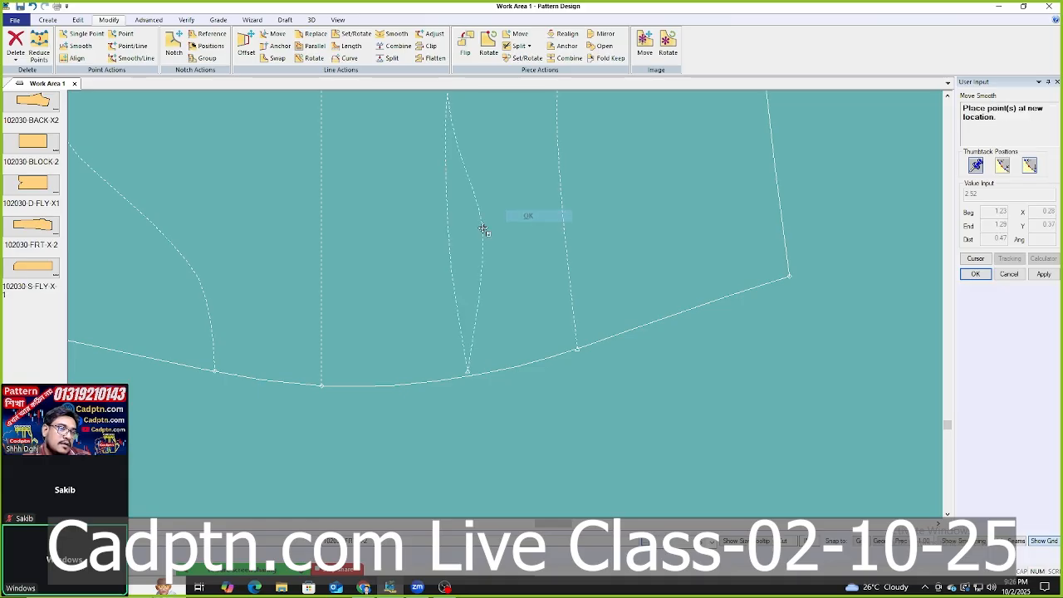
{"action": "right_click", "coordinate": [483, 230]}
{"action": "left_click", "coordinate": [488, 384]}
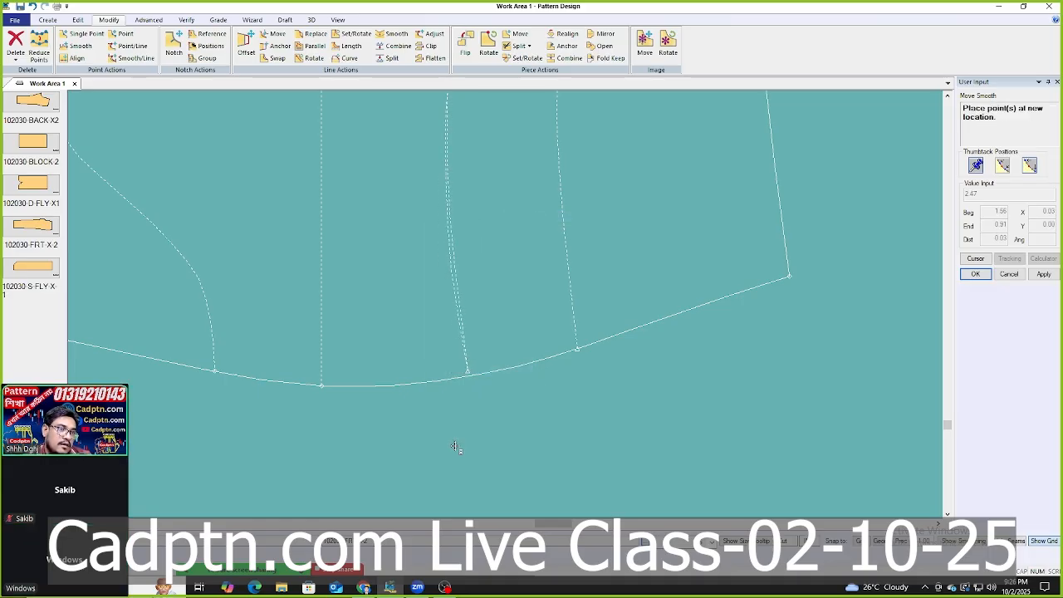
{"action": "right_click", "coordinate": [509, 127]}
{"action": "left_click", "coordinate": [540, 135]}
{"action": "scroll", "coordinate": [661, 434], "scroll_direction": "down", "scroll_amount": 4}
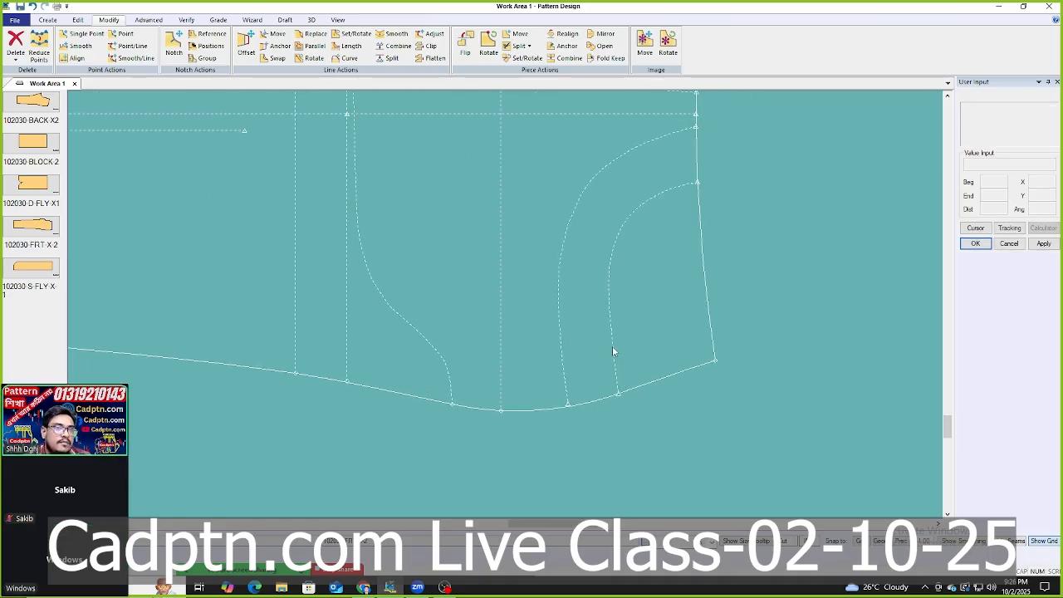
Check the spacing between the two nested pocket curves near the side seam with Offset Even, without creating an offset.
{"action": "middle_click_drag", "start_coordinate": [611, 345], "coordinate": [630, 388]}
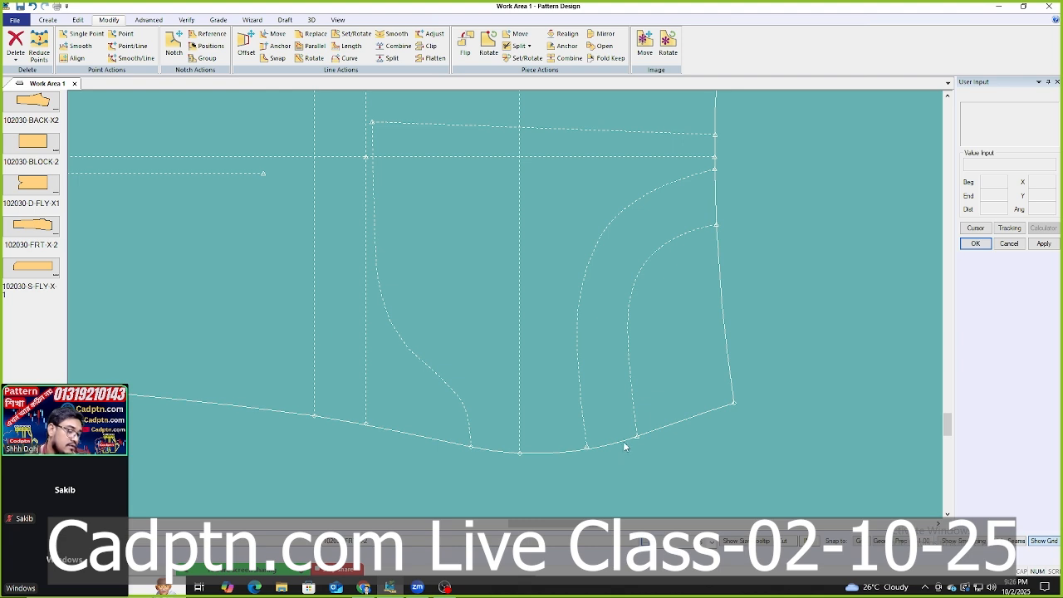
{"action": "key", "text": "o"}
{"action": "left_click", "coordinate": [632, 411]}
{"action": "left_click", "coordinate": [677, 371]}
{"action": "left_click", "coordinate": [633, 426]}
{"action": "right_click", "coordinate": [633, 426]}
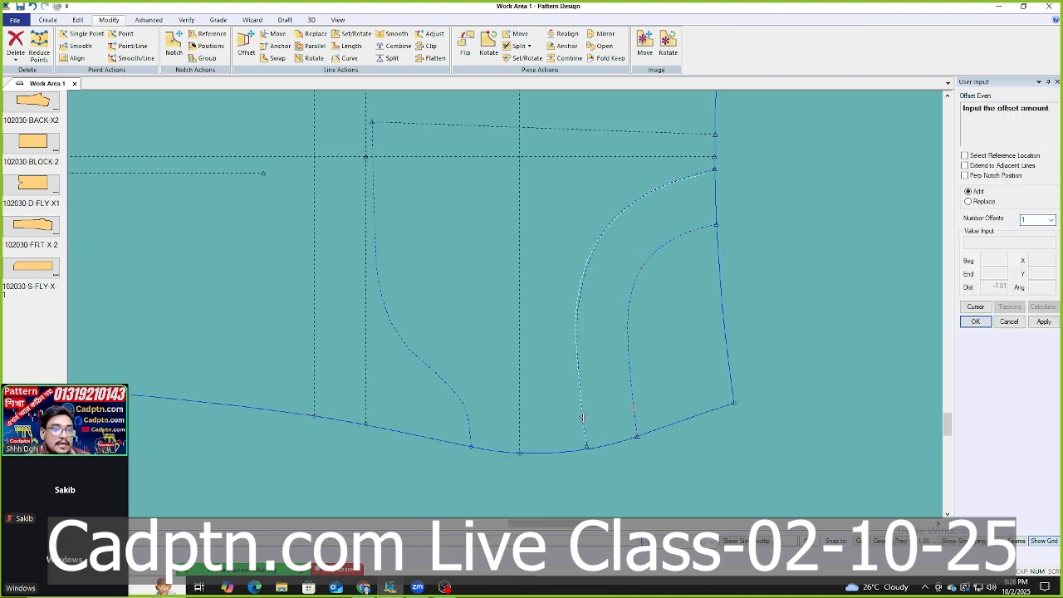
{"action": "right_click", "coordinate": [582, 417]}
{"action": "left_click", "coordinate": [581, 421]}
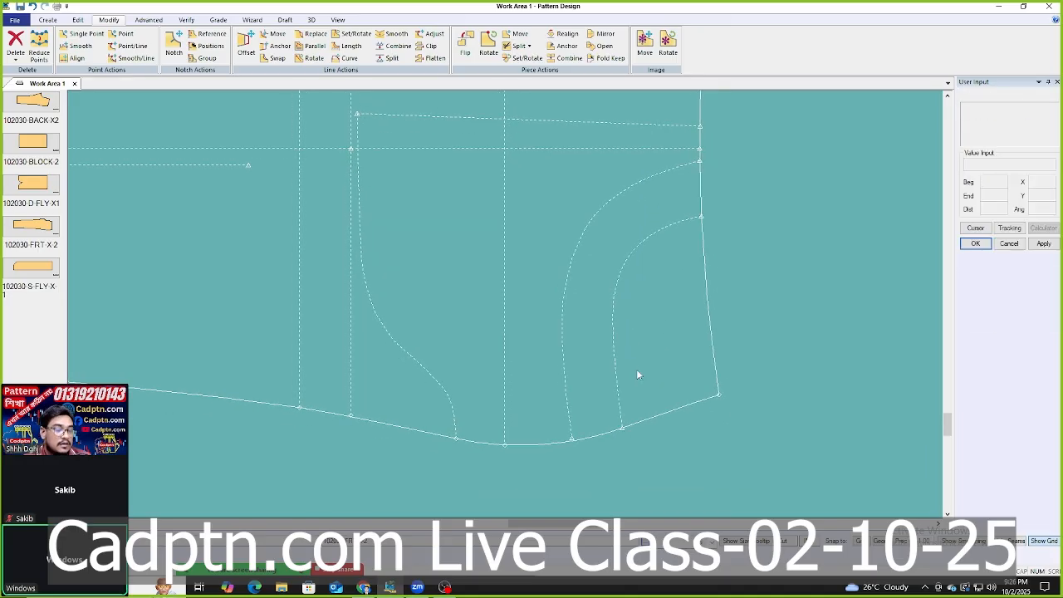
{"action": "key", "text": "s"}
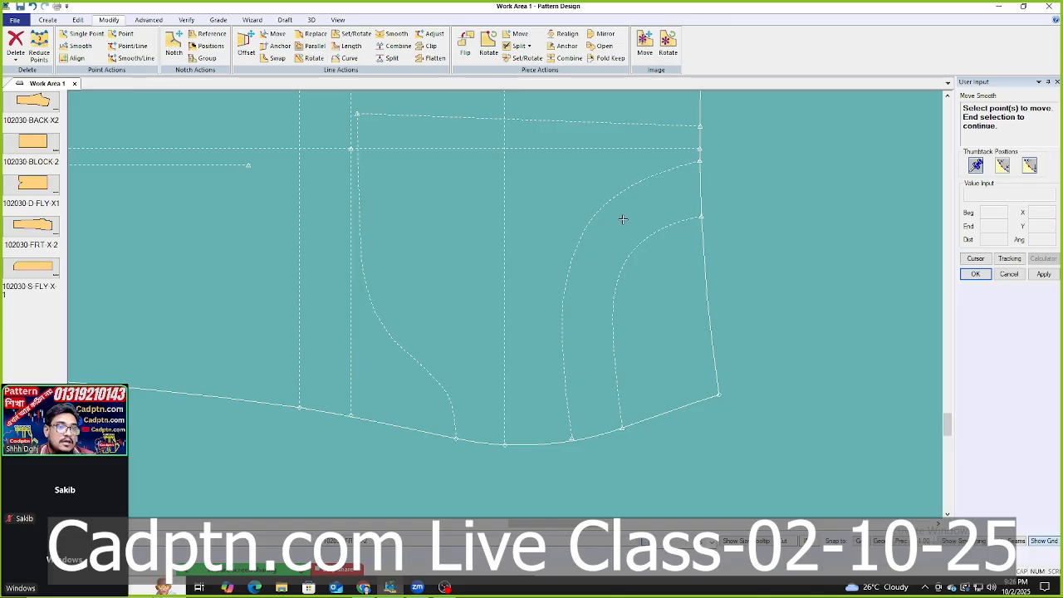
{"action": "right_click", "coordinate": [683, 207]}
{"action": "left_click", "coordinate": [685, 209]}
Apply Smooth Line with a smooth factor of 0.005 to the full length of the larger nested pocket curve.
{"action": "middle_click_drag", "start_coordinate": [602, 274], "coordinate": [631, 279]}
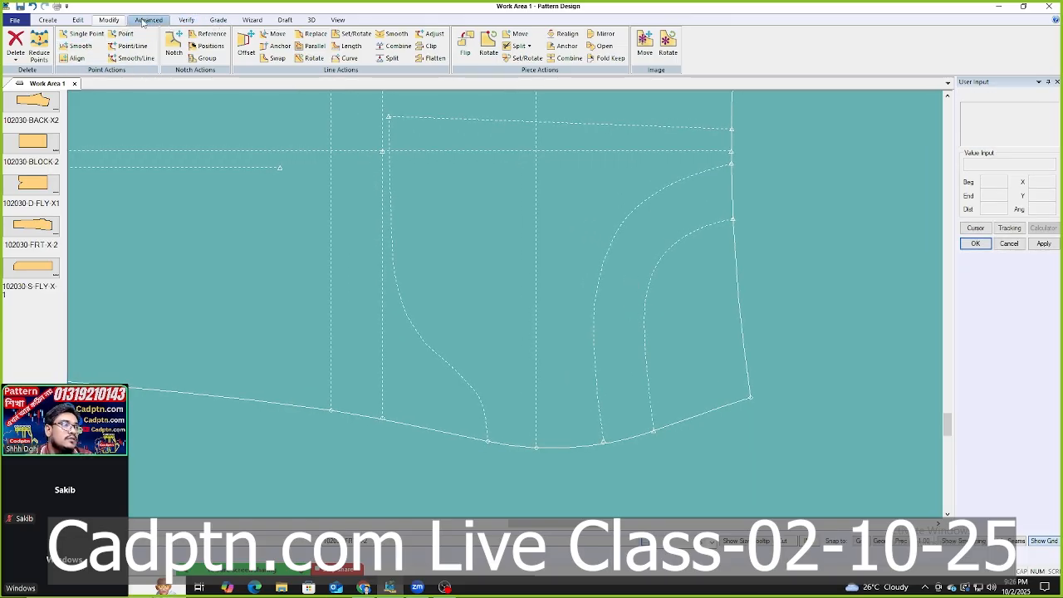
{"action": "left_click", "coordinate": [397, 34]}
{"action": "left_click", "coordinate": [664, 192]}
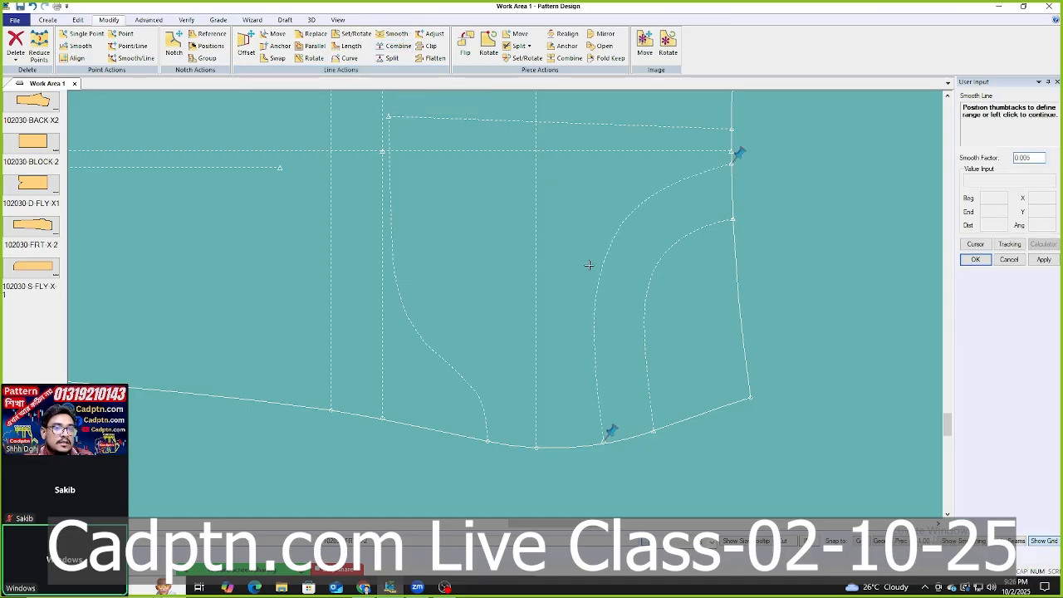
{"action": "right_click", "coordinate": [624, 196]}
{"action": "left_click", "coordinate": [635, 209]}
{"action": "right_click", "coordinate": [670, 171]}
{"action": "left_click", "coordinate": [671, 181]}
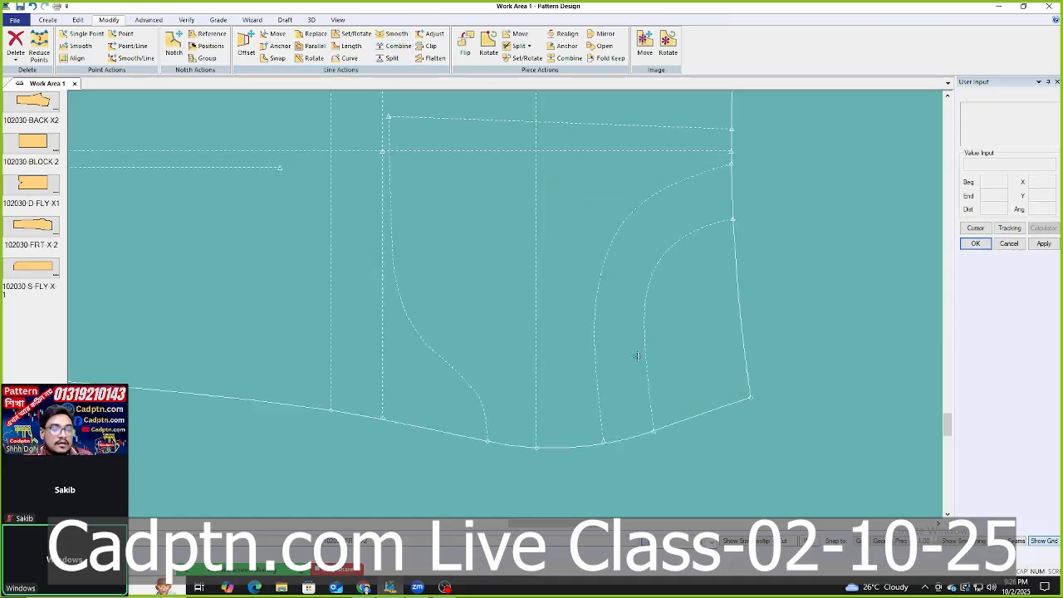
Move Smooth the larger pocket curve's side seam end about 1.00 along the side seam, close to the hip line, using the whole curve as range.
{"action": "middle_click_drag", "start_coordinate": [627, 376], "coordinate": [642, 345]}
{"action": "key", "text": "alt+s"}
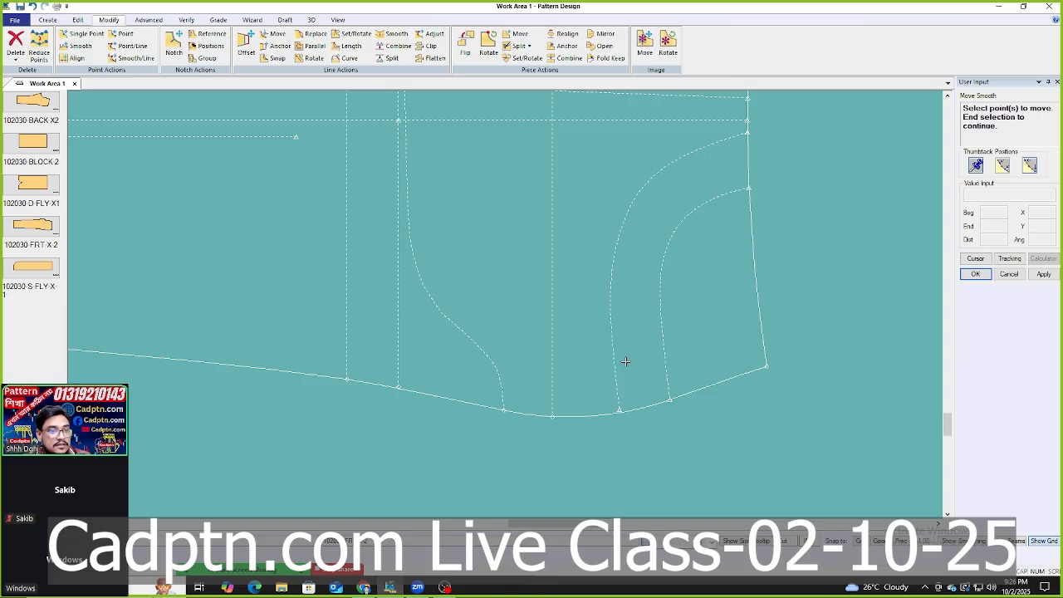
{"action": "left_click", "coordinate": [620, 411]}
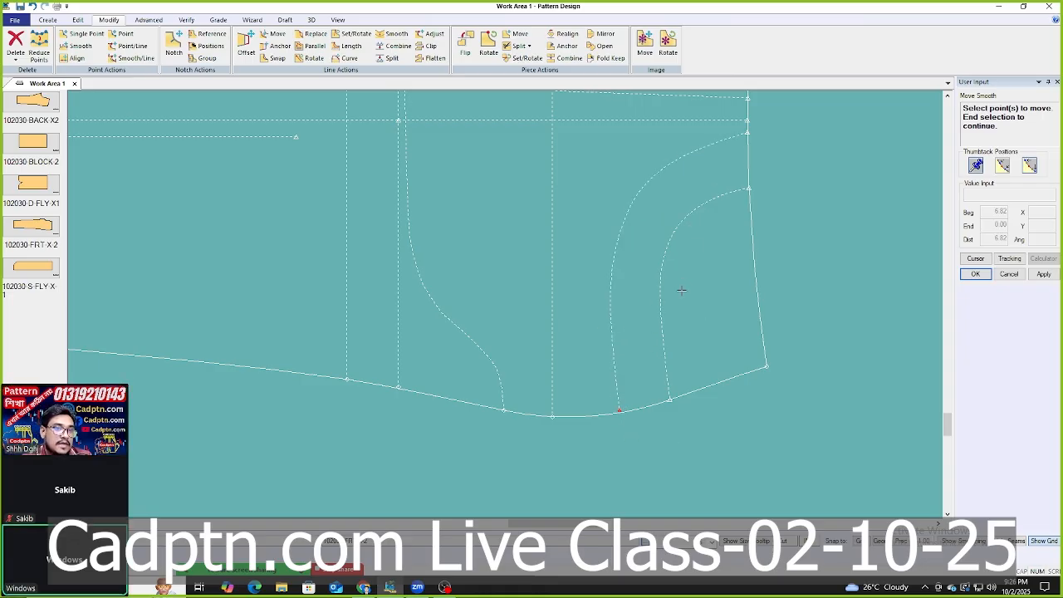
{"action": "right_click", "coordinate": [707, 255]}
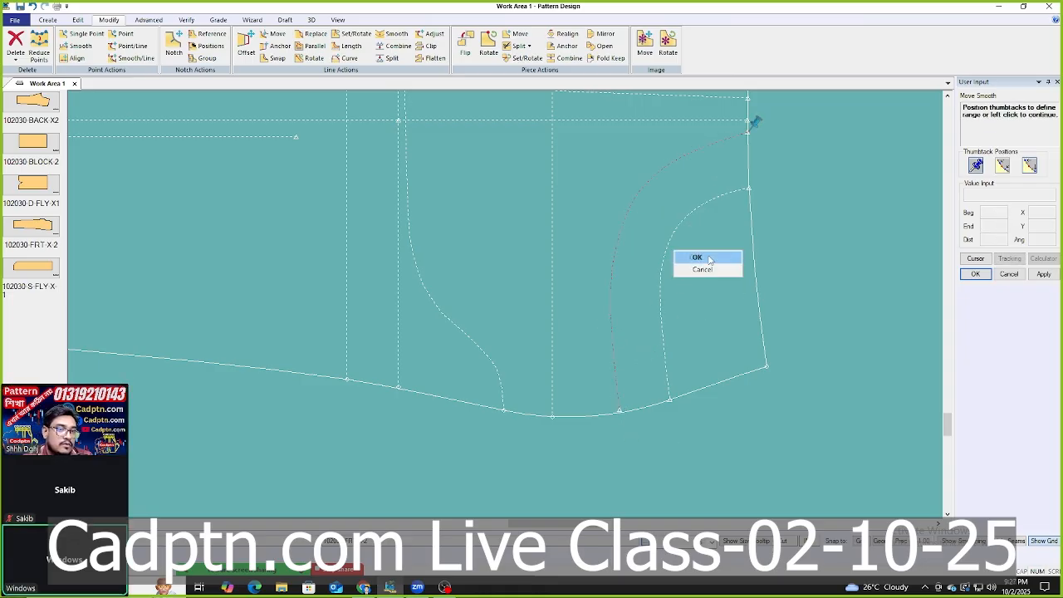
{"action": "left_click", "coordinate": [695, 254]}
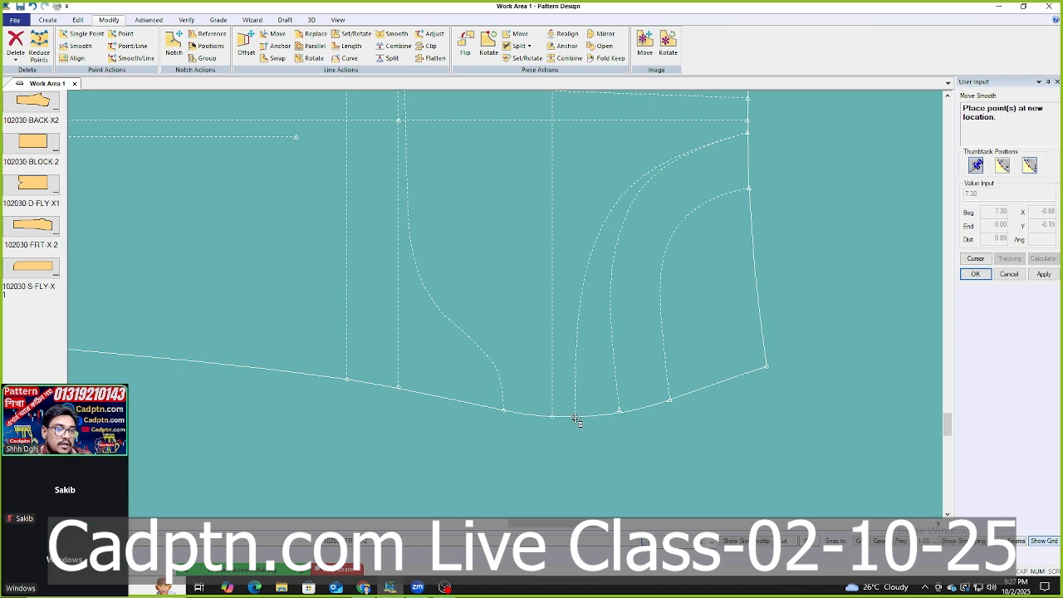
{"action": "scroll", "coordinate": [582, 423], "scroll_direction": "up", "scroll_amount": 1}
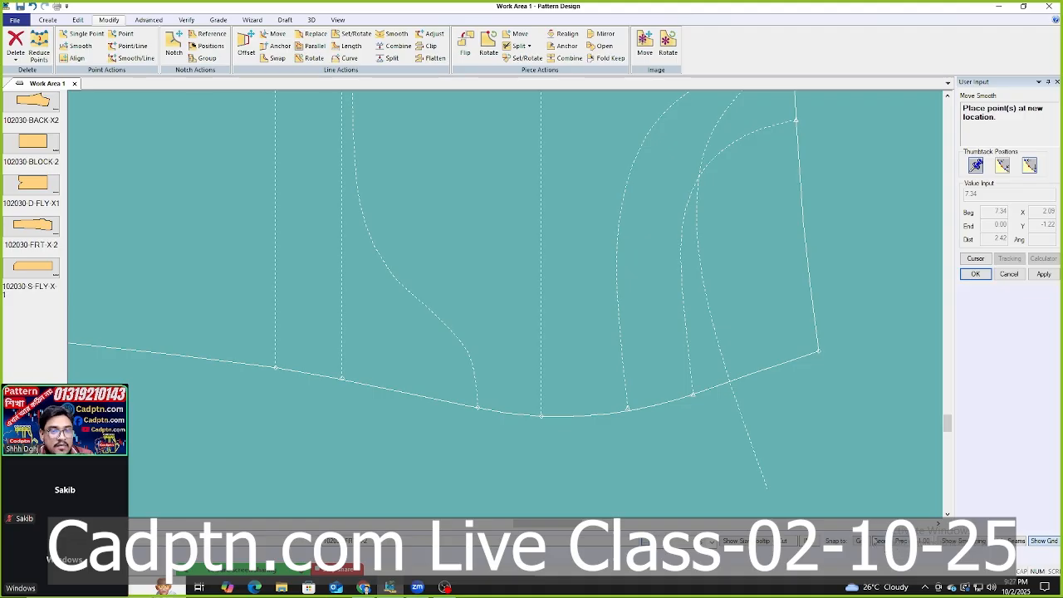
{"action": "scroll", "coordinate": [564, 420], "scroll_direction": "up", "scroll_amount": 1}
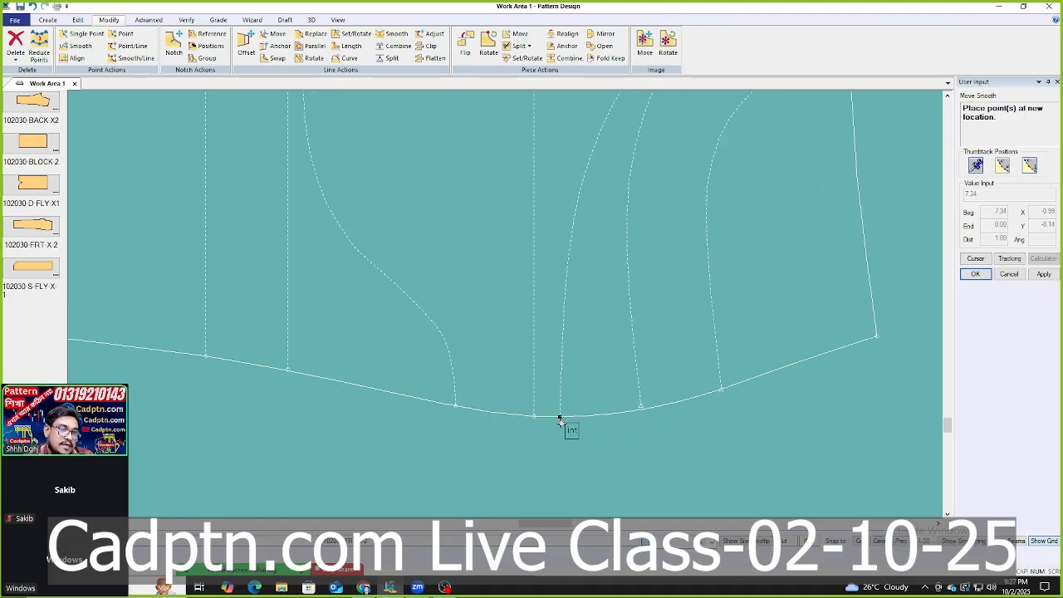
{"action": "left_click", "coordinate": [561, 423]}
{"action": "scroll", "coordinate": [560, 426], "scroll_direction": "down", "scroll_amount": 4}
{"action": "scroll", "coordinate": [583, 262], "scroll_direction": "up", "scroll_amount": 2}
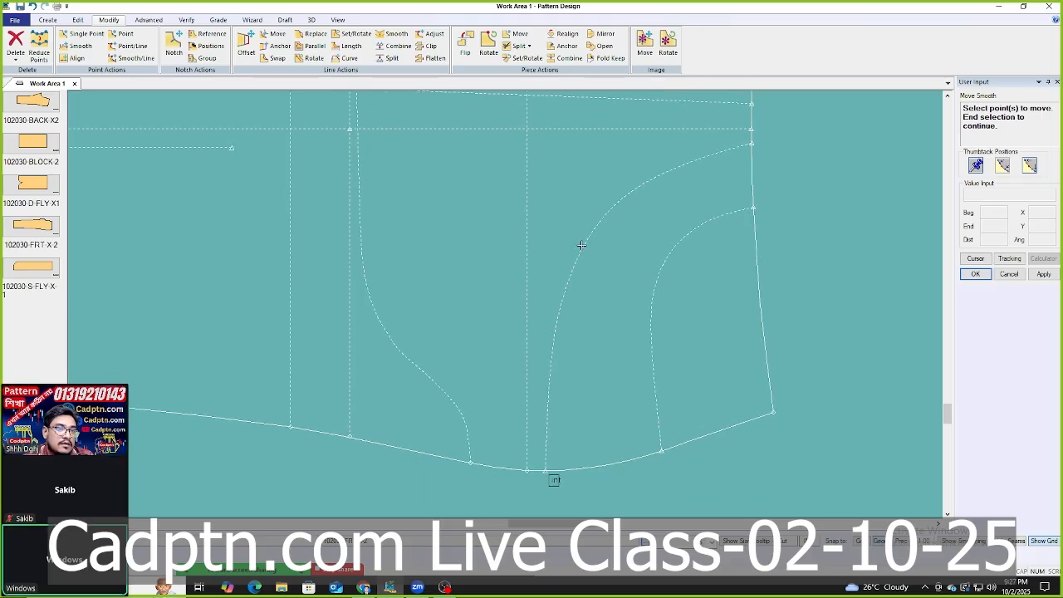
Move Smooth the middle point of the larger pocket curve horizontally outward, away from the smaller curve, using the whole curve as range.
{"action": "left_click", "coordinate": [573, 268]}
{"action": "right_click", "coordinate": [691, 252]}
{"action": "left_click", "coordinate": [692, 253]}
{"action": "left_click", "coordinate": [675, 254]}
{"action": "right_click", "coordinate": [626, 285]}
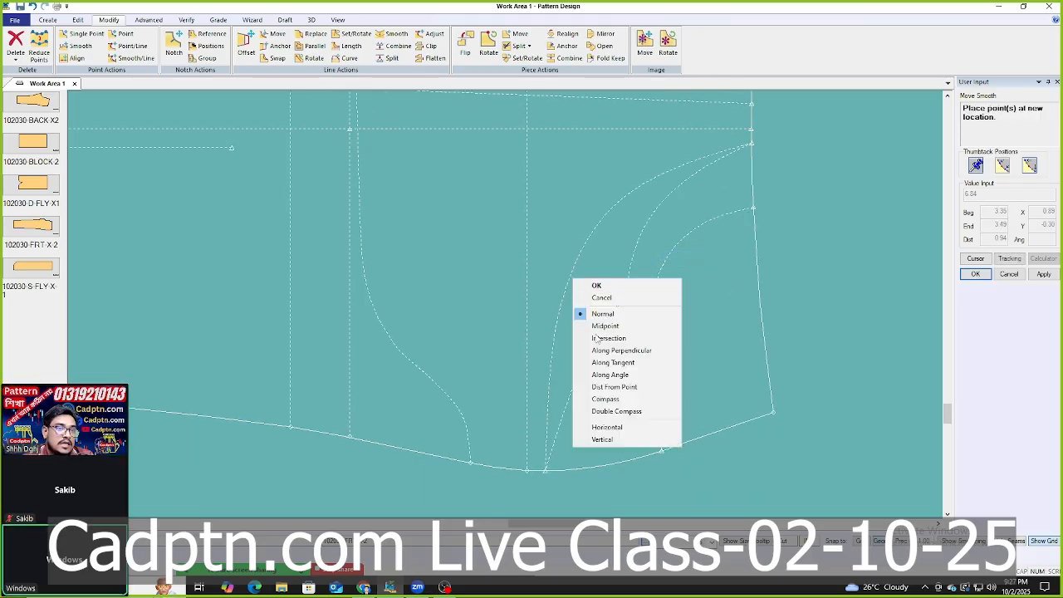
{"action": "left_click", "coordinate": [620, 440]}
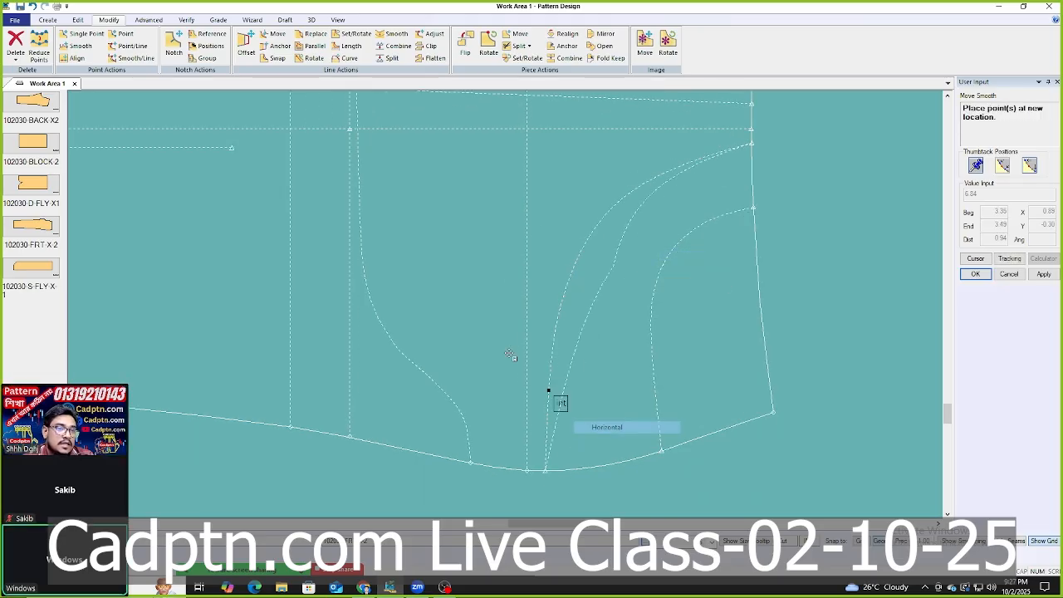
{"action": "left_click", "coordinate": [556, 193]}
{"action": "scroll", "coordinate": [439, 233], "scroll_direction": "down", "scroll_amount": 1}
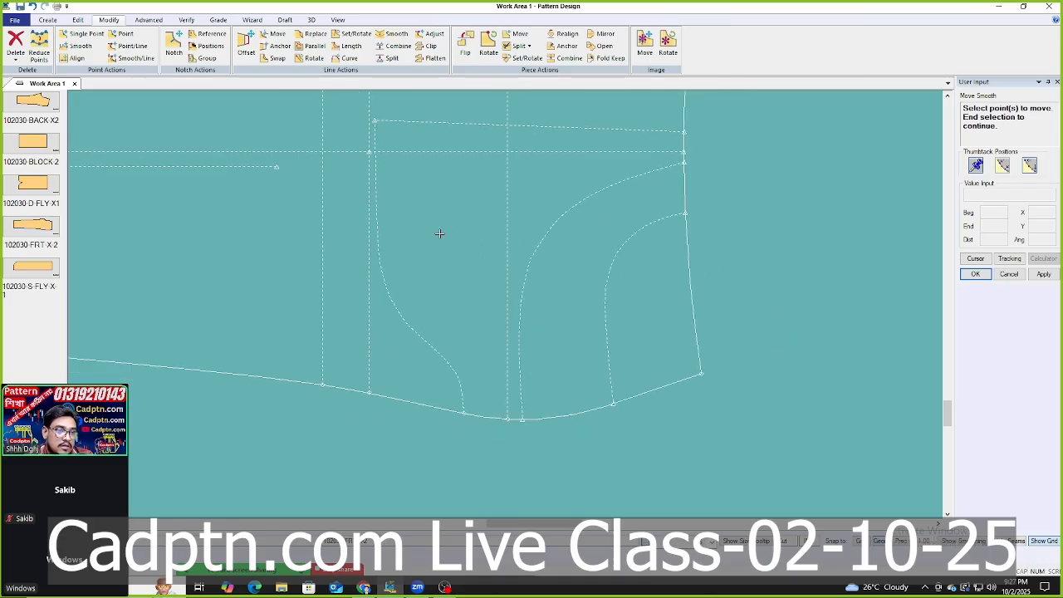
Move Smooth the bend point on the waist half of the larger pocket curve vertically outward by about 0.17.
{"action": "scroll", "coordinate": [527, 277], "scroll_direction": "up", "scroll_amount": 1}
{"action": "left_click", "coordinate": [519, 292]}
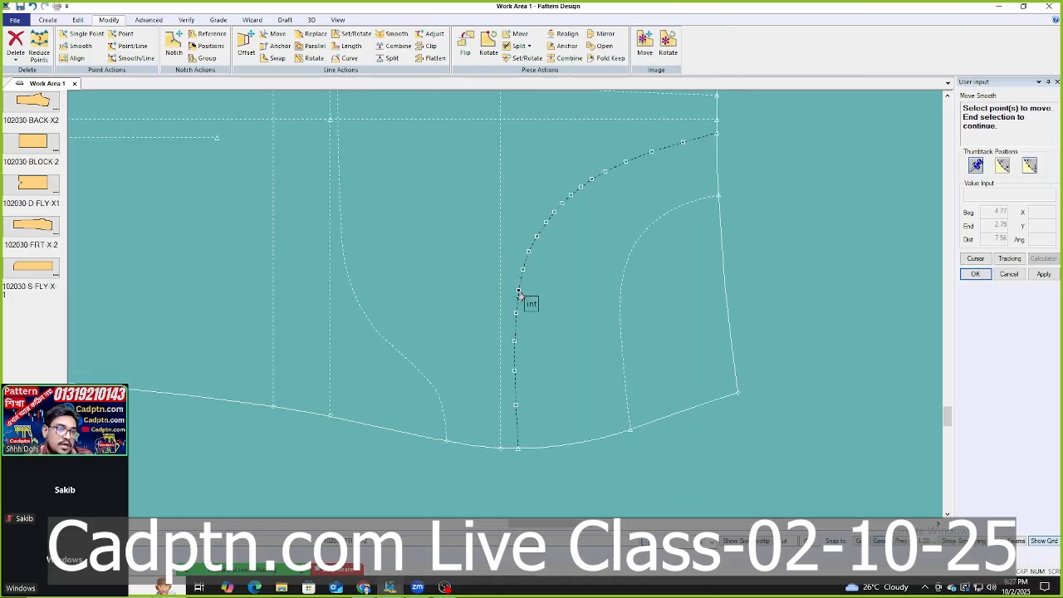
{"action": "left_click", "coordinate": [565, 201]}
{"action": "scroll", "coordinate": [536, 302], "scroll_direction": "down", "scroll_amount": 1}
{"action": "scroll", "coordinate": [571, 162], "scroll_direction": "up", "scroll_amount": 2}
{"action": "right_click", "coordinate": [650, 168]}
{"action": "left_click", "coordinate": [650, 168]}
{"action": "right_click", "coordinate": [649, 168]}
{"action": "left_click", "coordinate": [648, 169]}
{"action": "right_click", "coordinate": [615, 175]}
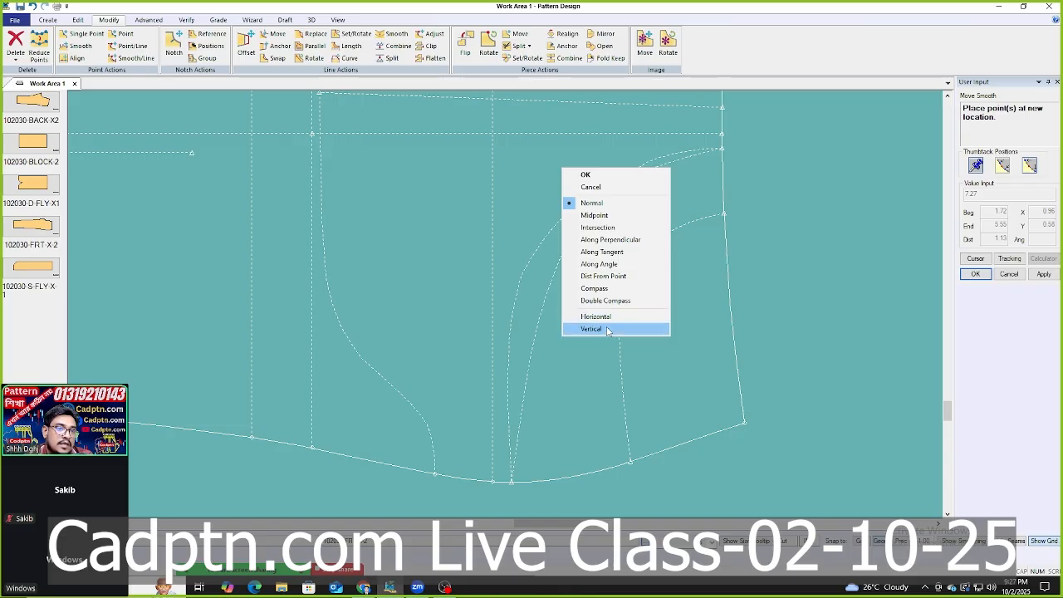
{"action": "left_click", "coordinate": [607, 329]}
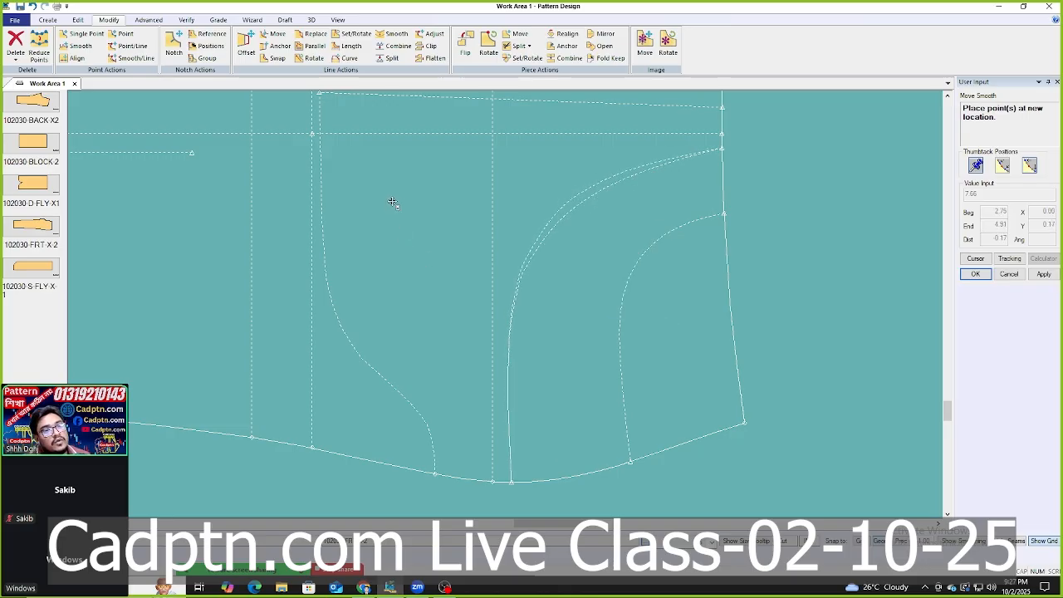
{"action": "left_click", "coordinate": [434, 235]}
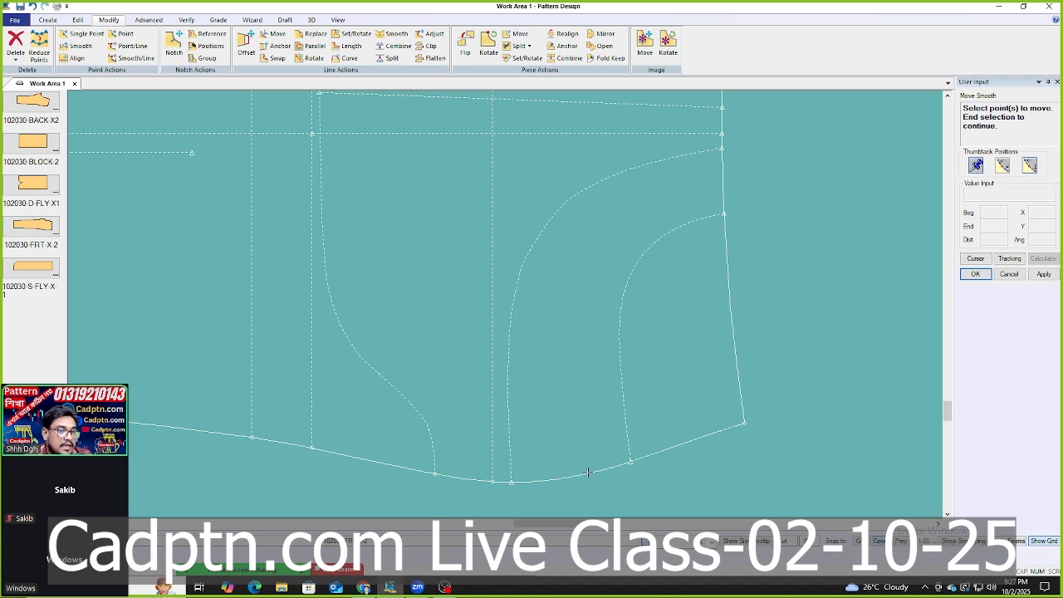
Move Smooth the larger pocket curve's bend point horizontally outward by about 0.21 and end the command.
{"action": "scroll", "coordinate": [773, 224], "scroll_direction": "down", "scroll_amount": 1}
{"action": "left_click", "coordinate": [569, 210]}
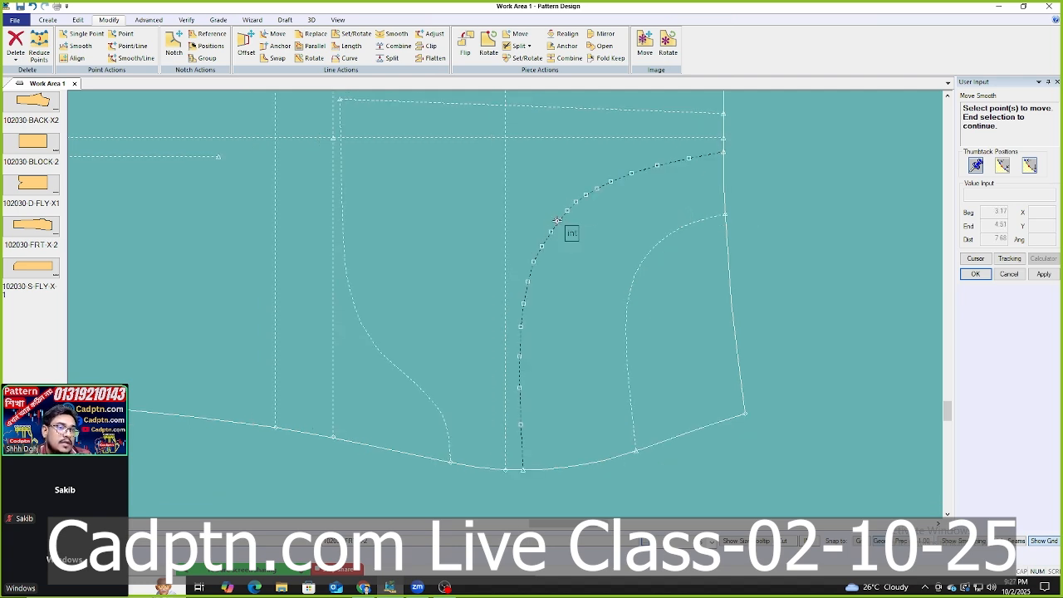
{"action": "left_click", "coordinate": [557, 221]}
{"action": "scroll", "coordinate": [611, 271], "scroll_direction": "up", "scroll_amount": 1}
{"action": "right_click", "coordinate": [700, 194]}
{"action": "left_click", "coordinate": [714, 202]}
{"action": "right_click", "coordinate": [642, 206]}
{"action": "left_click", "coordinate": [678, 213]}
{"action": "right_click", "coordinate": [577, 219]}
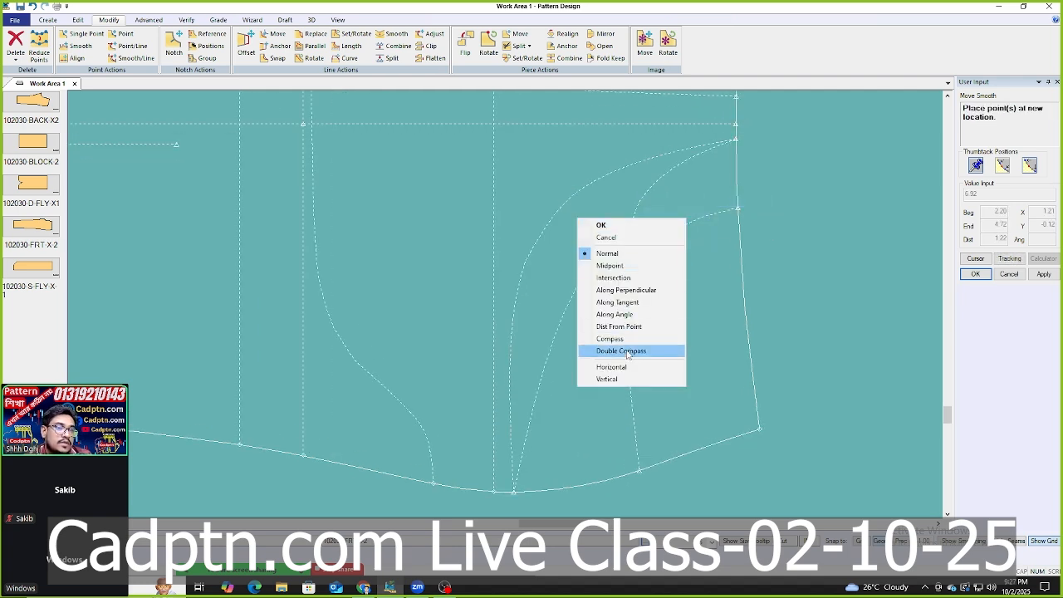
{"action": "left_click", "coordinate": [631, 367]}
{"action": "scroll", "coordinate": [522, 196], "scroll_direction": "up", "scroll_amount": 1}
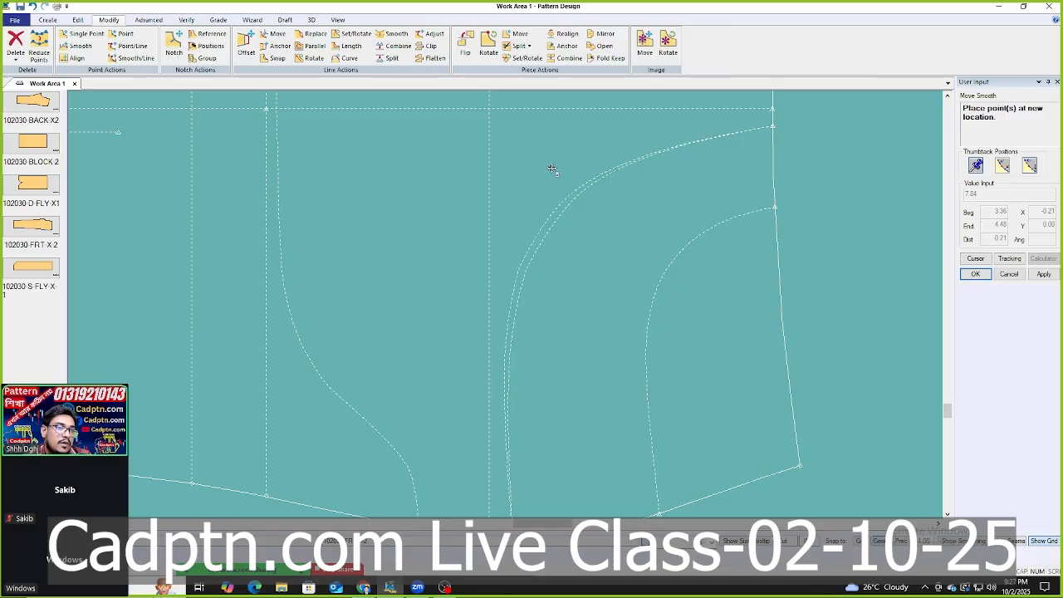
{"action": "left_click", "coordinate": [556, 166]}
{"action": "right_click", "coordinate": [572, 153]}
{"action": "left_click", "coordinate": [576, 155]}
{"action": "scroll", "coordinate": [581, 157], "scroll_direction": "down", "scroll_amount": 2}
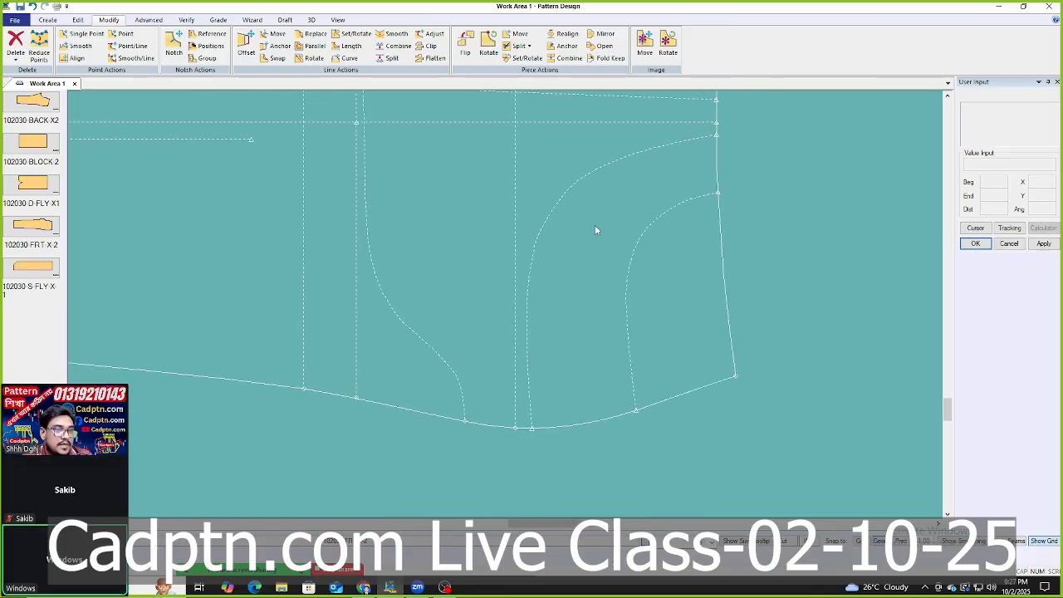
Smooth the reshaped larger pocket curve from waist to side seam with Smooth Line, factor 0.005.
{"action": "scroll", "coordinate": [579, 283], "scroll_direction": "up", "scroll_amount": 1}
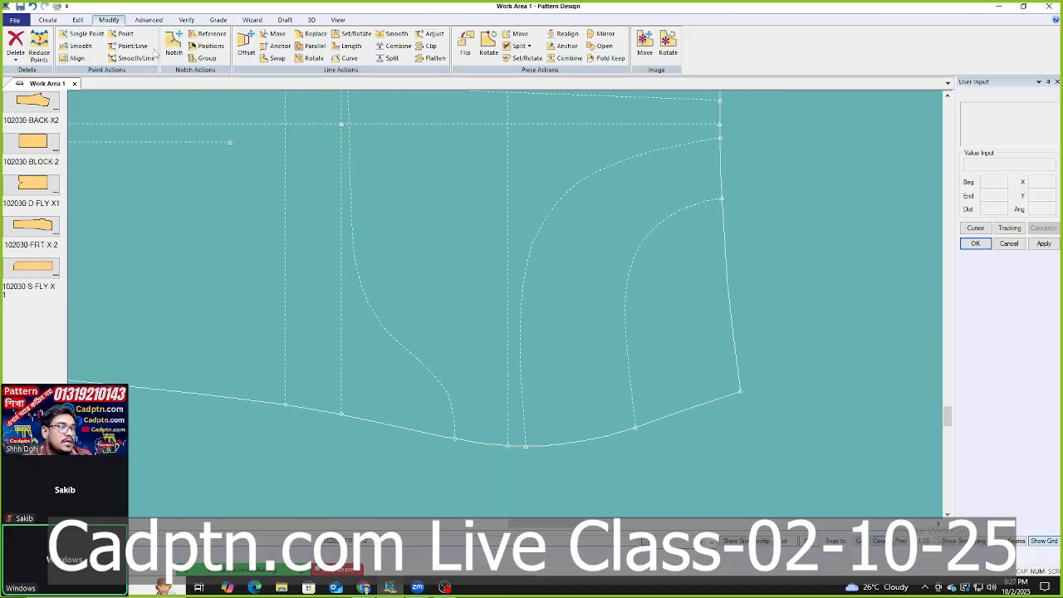
{"action": "left_click", "coordinate": [392, 34]}
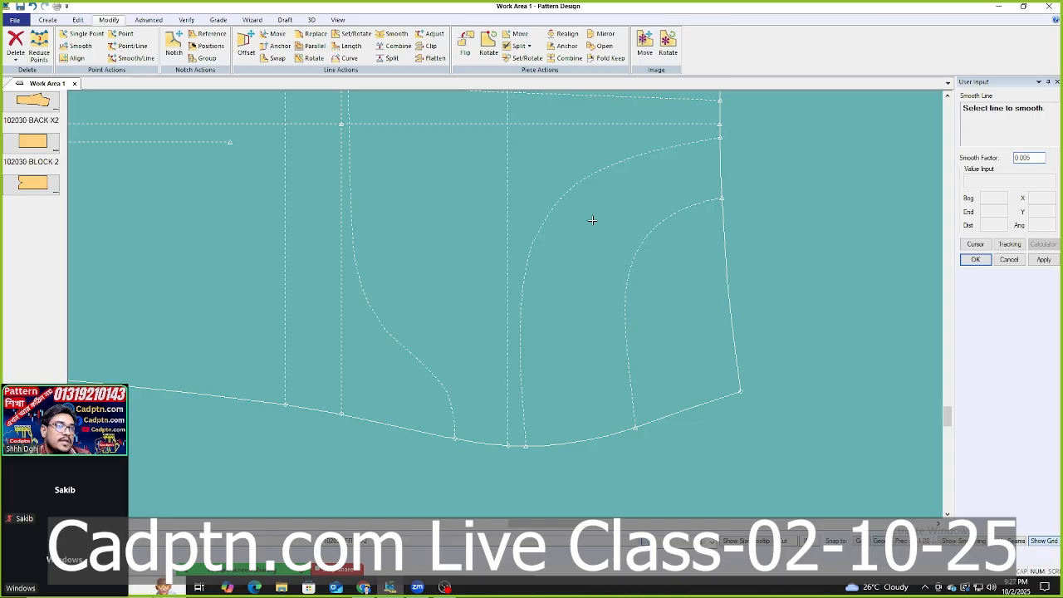
{"action": "left_click", "coordinate": [536, 243]}
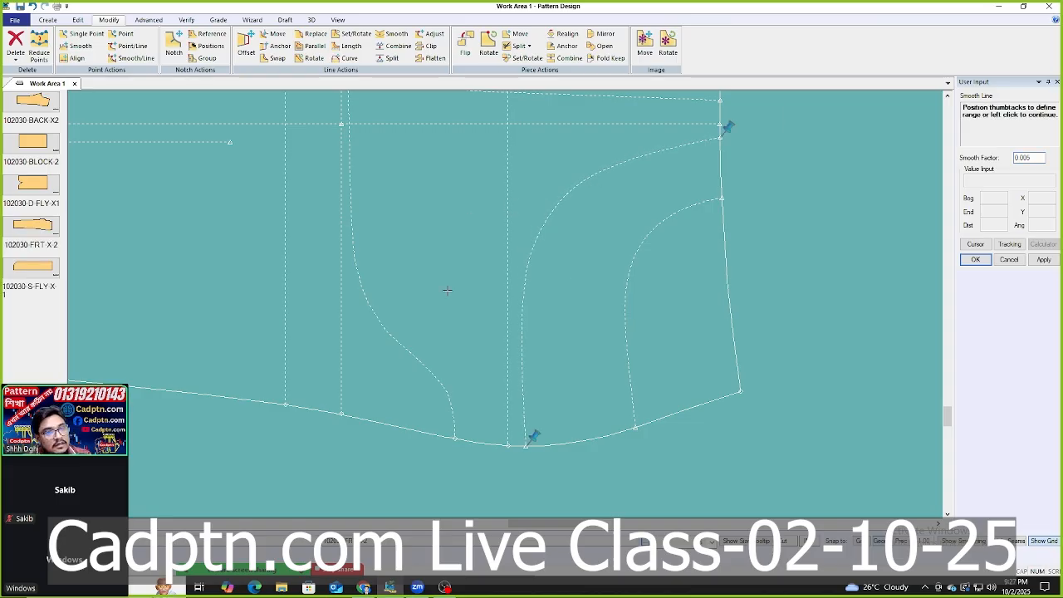
{"action": "right_click", "coordinate": [621, 151]}
{"action": "left_click", "coordinate": [631, 162]}
{"action": "right_click", "coordinate": [676, 154]}
{"action": "left_click", "coordinate": [671, 154]}
Move Smooth the larger pocket curve's waist end about 0.17 along the waistline toward the smaller curve, limiting the range to its waist section.
{"action": "middle_click_drag", "start_coordinate": [627, 289], "coordinate": [604, 291]}
{"action": "key", "text": "s"}
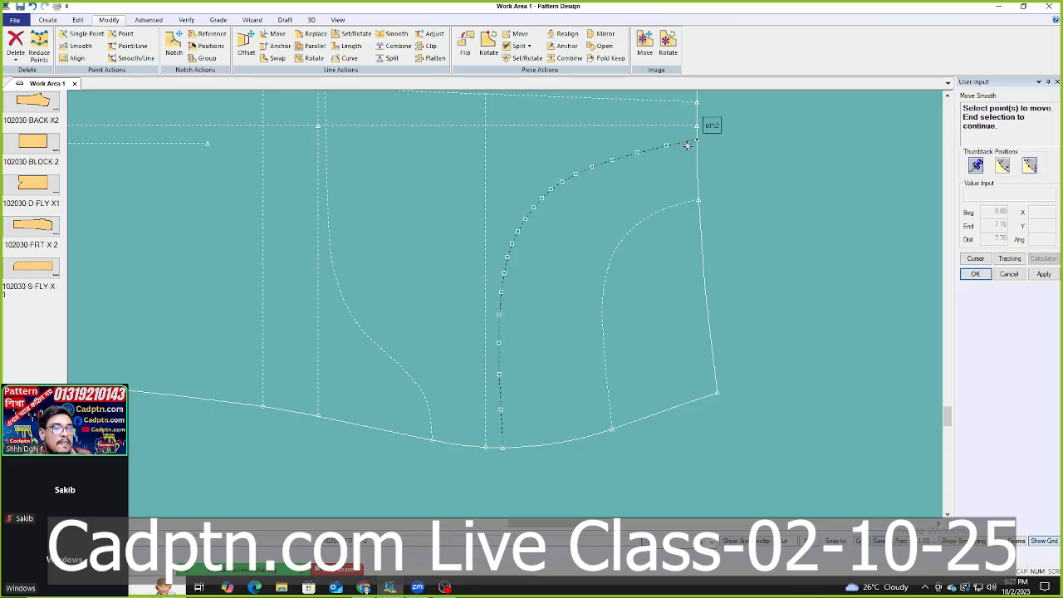
{"action": "left_click", "coordinate": [695, 139]}
{"action": "right_click", "coordinate": [606, 204]}
{"action": "left_click", "coordinate": [598, 206]}
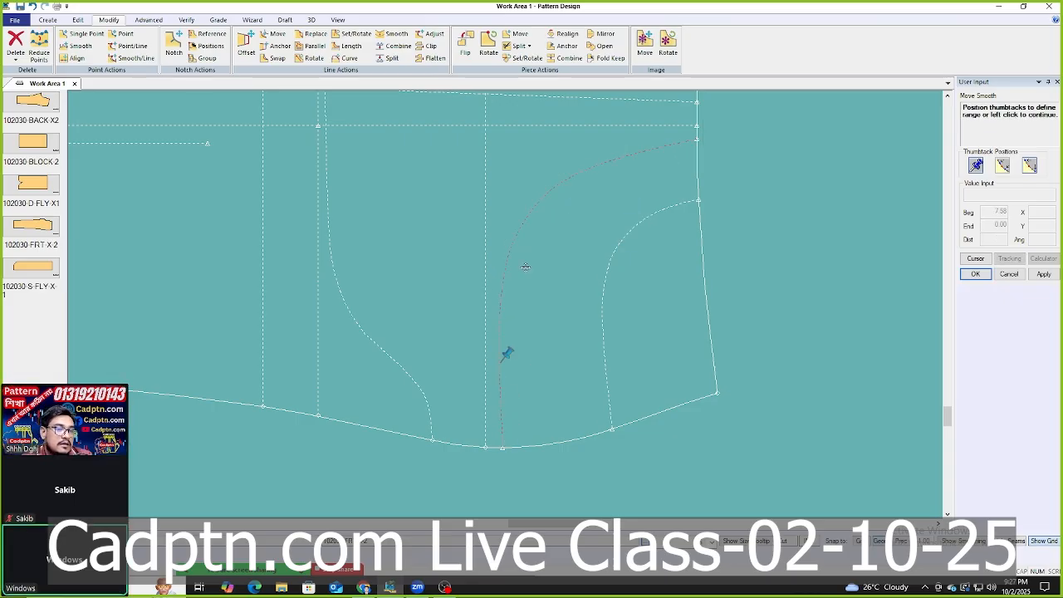
{"action": "scroll", "coordinate": [728, 155], "scroll_direction": "up", "scroll_amount": 5}
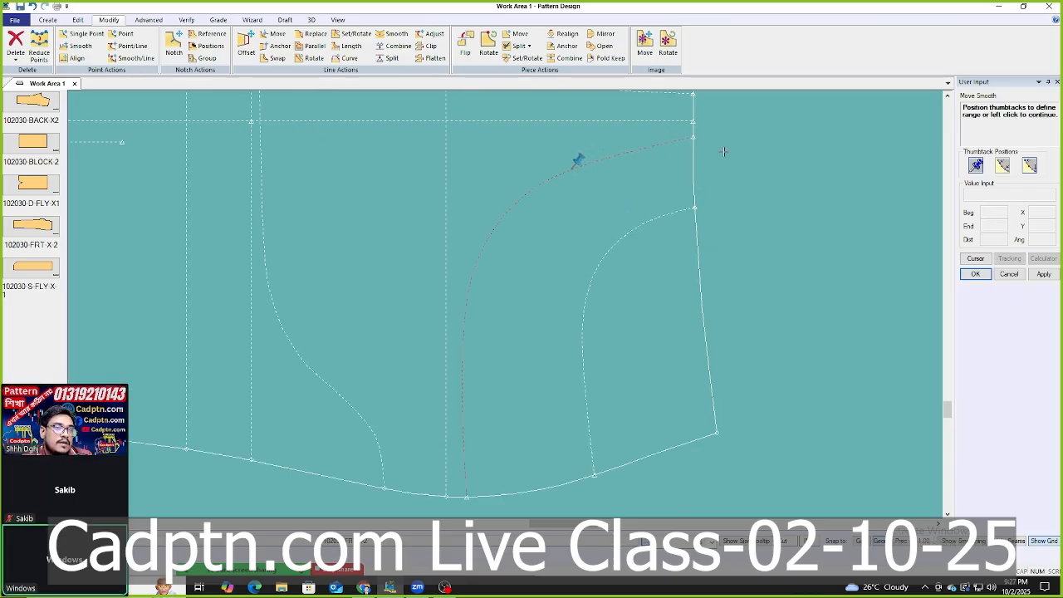
{"action": "right_click", "coordinate": [732, 124]}
{"action": "left_click", "coordinate": [732, 123]}
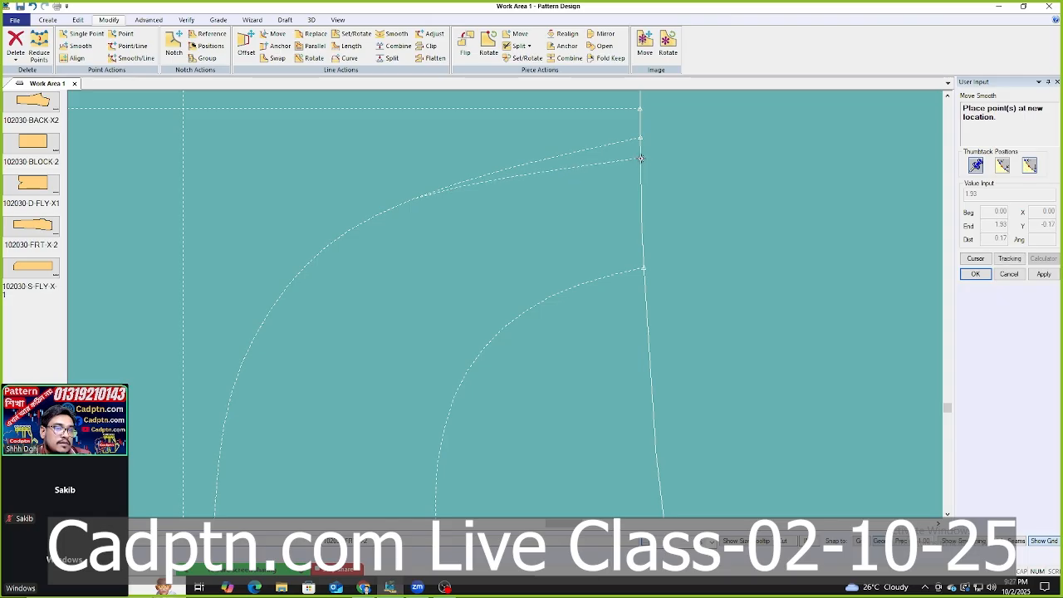
{"action": "left_click", "coordinate": [640, 158]}
{"action": "scroll", "coordinate": [711, 151], "scroll_direction": "down", "scroll_amount": 3}
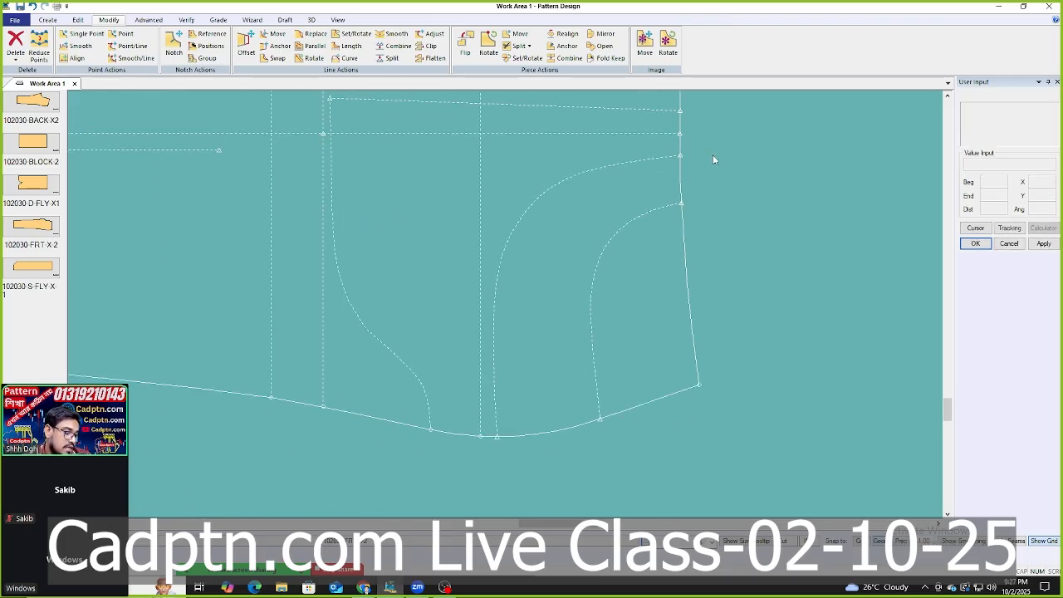
{"action": "left_click", "coordinate": [683, 159]}
{"action": "right_click", "coordinate": [698, 163]}
{"action": "left_click", "coordinate": [699, 164]}
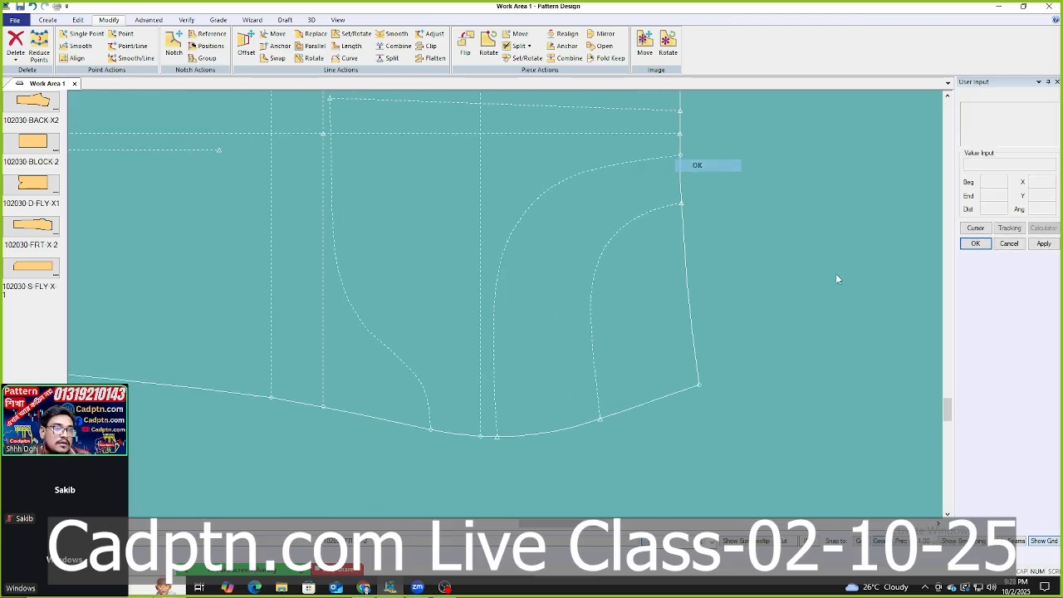
Arrange the two front pieces for comparison, with the reshaped front directly above the original.
{"action": "scroll", "coordinate": [869, 336], "scroll_direction": "down", "scroll_amount": 2}
{"action": "scroll", "coordinate": [883, 374], "scroll_direction": "down", "scroll_amount": 1}
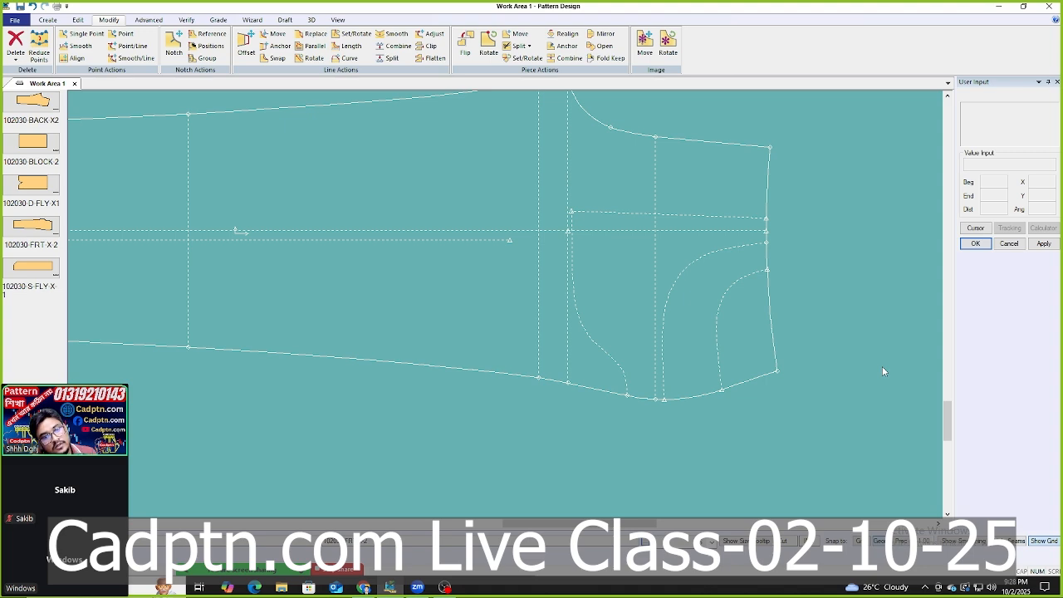
{"action": "scroll", "coordinate": [888, 355], "scroll_direction": "down", "scroll_amount": 5}
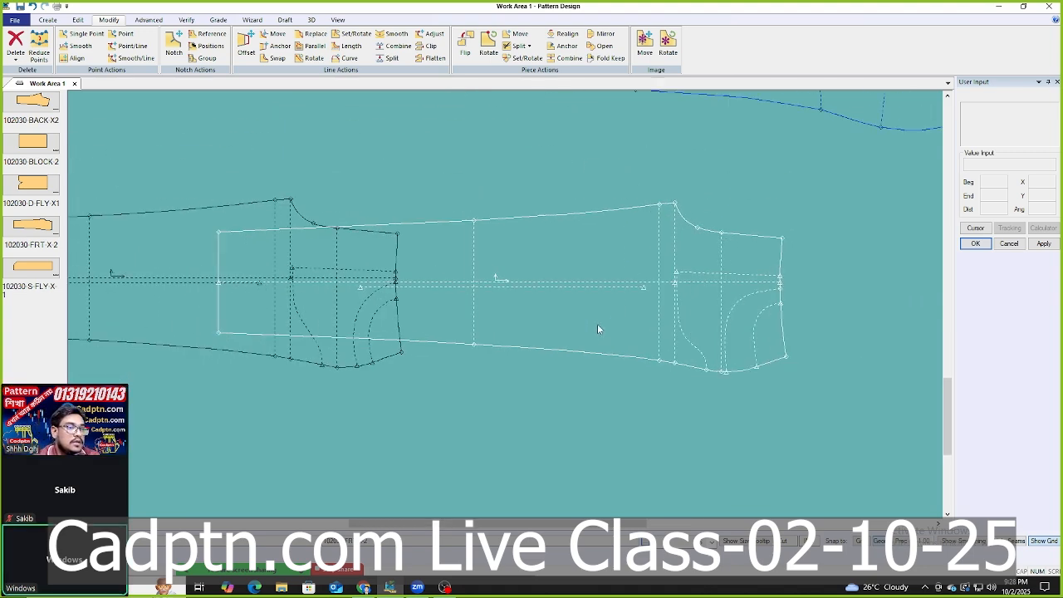
{"action": "scroll", "coordinate": [621, 322], "scroll_direction": "down", "scroll_amount": 1}
{"action": "left_click", "coordinate": [636, 316]}
{"action": "left_click", "coordinate": [503, 249]}
{"action": "left_click", "coordinate": [431, 322]}
{"action": "scroll", "coordinate": [591, 387], "scroll_direction": "up", "scroll_amount": 1}
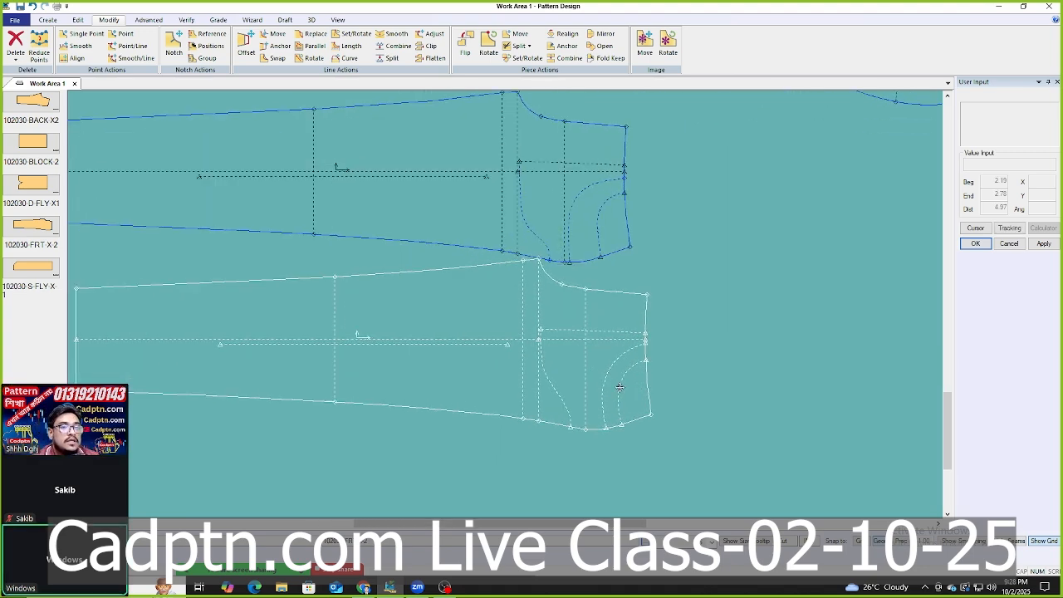
{"action": "left_click", "coordinate": [580, 393]}
{"action": "left_click", "coordinate": [566, 229]}
{"action": "scroll", "coordinate": [564, 224], "scroll_direction": "up", "scroll_amount": 1}
{"action": "left_click", "coordinate": [565, 242]}
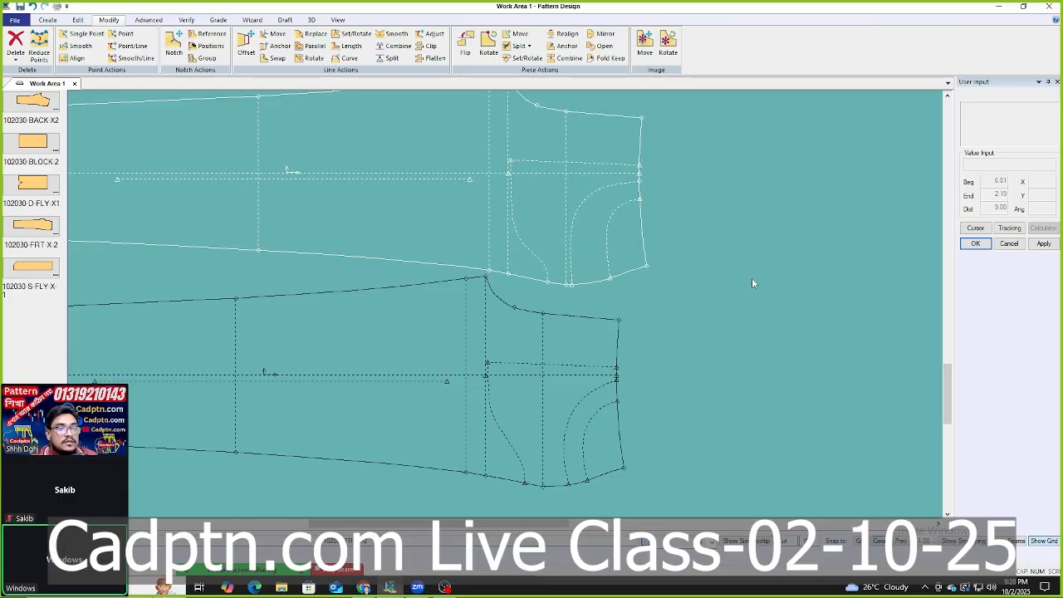
Move Smooth the pocket bag curve's bend point slightly in the horizontal direction on the reshaped front and end the command.
{"action": "scroll", "coordinate": [540, 219], "scroll_direction": "up", "scroll_amount": 3}
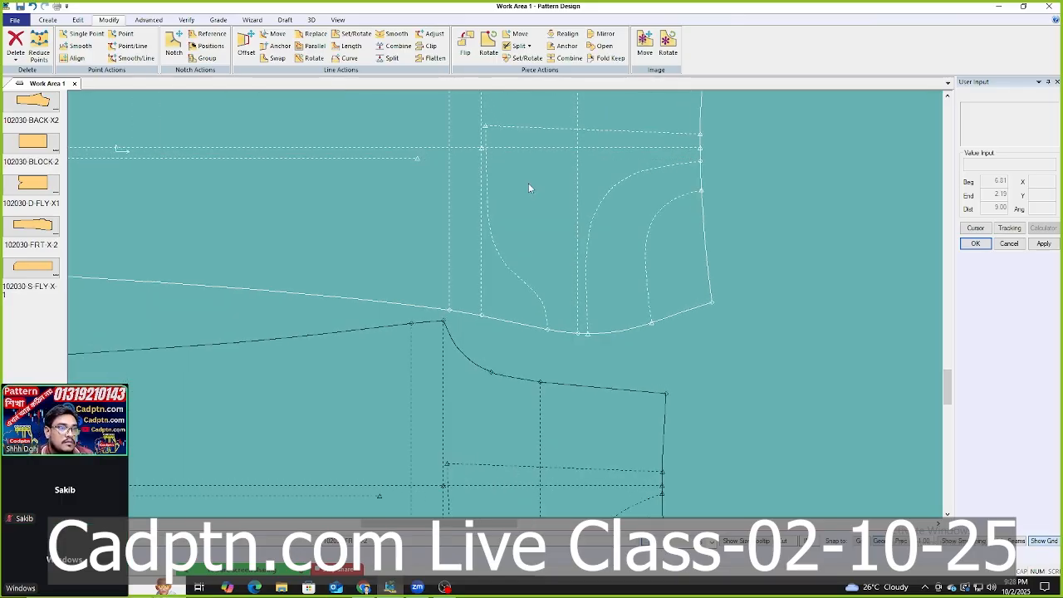
{"action": "scroll", "coordinate": [528, 187], "scroll_direction": "up", "scroll_amount": 1}
{"action": "key", "text": "s"}
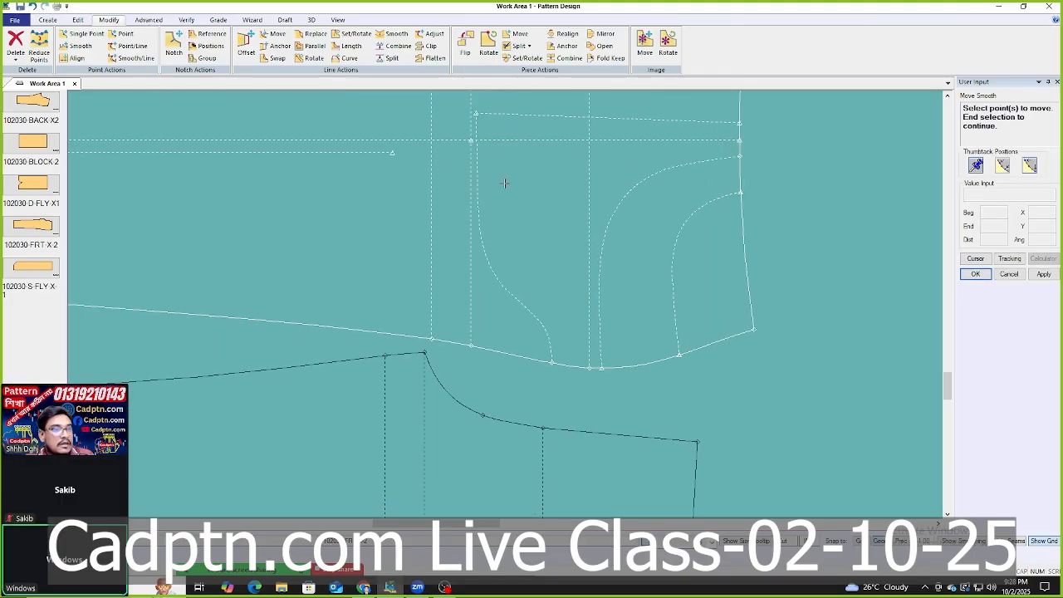
{"action": "left_click", "coordinate": [622, 166]}
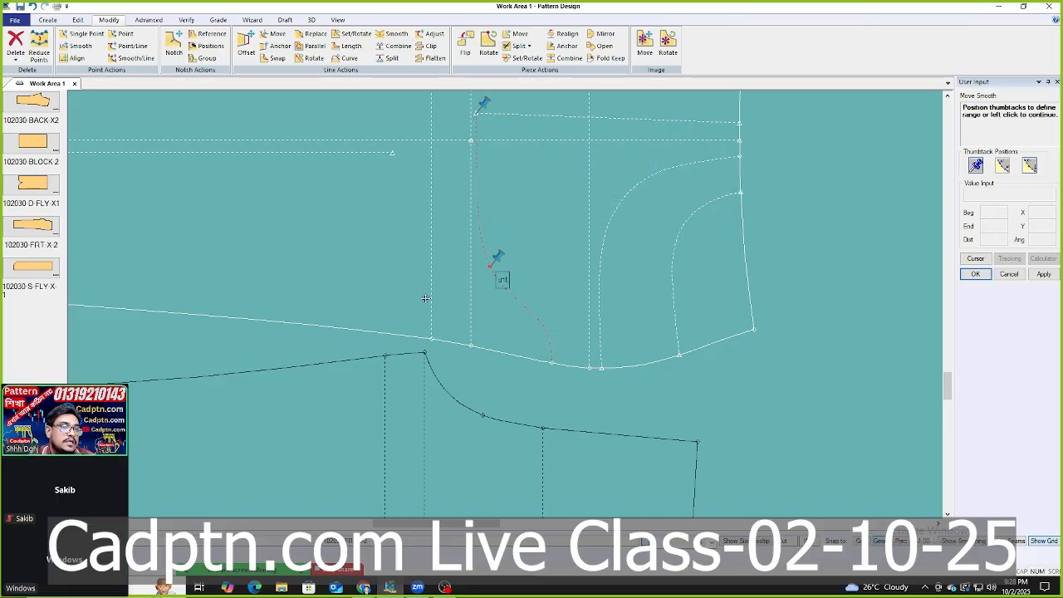
{"action": "scroll", "coordinate": [449, 175], "scroll_direction": "up", "scroll_amount": 3}
{"action": "right_click", "coordinate": [567, 147]}
{"action": "left_click", "coordinate": [581, 153]}
{"action": "right_click", "coordinate": [507, 183]}
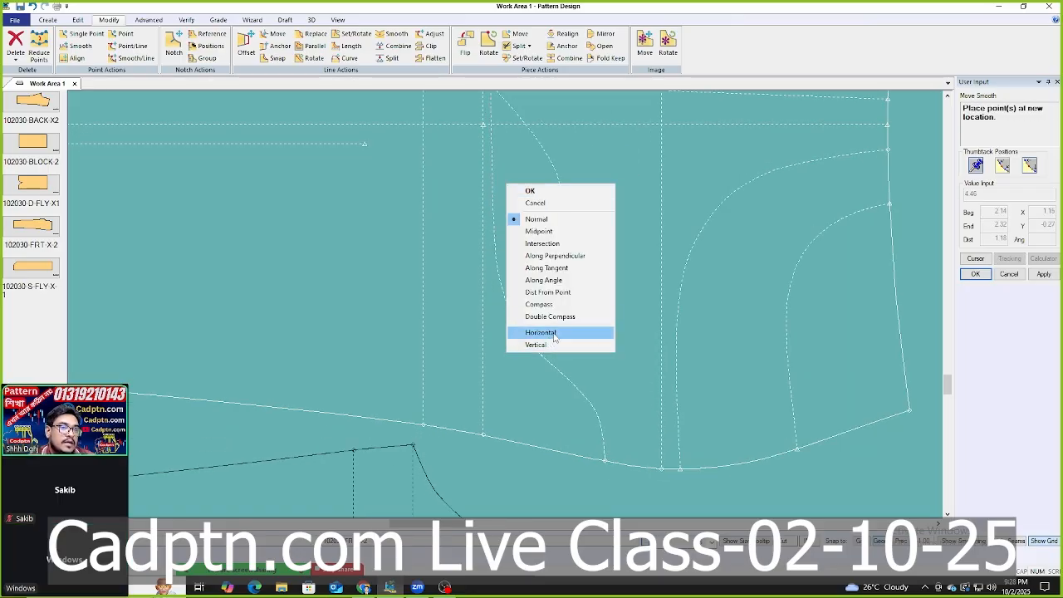
{"action": "left_click", "coordinate": [554, 333]}
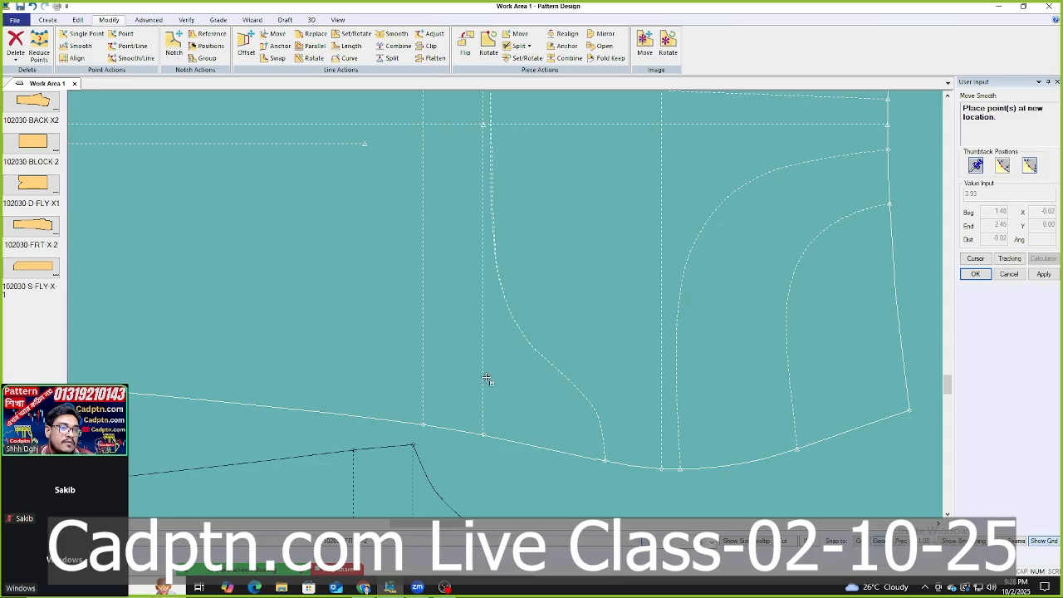
{"action": "scroll", "coordinate": [487, 374], "scroll_direction": "up", "scroll_amount": 1}
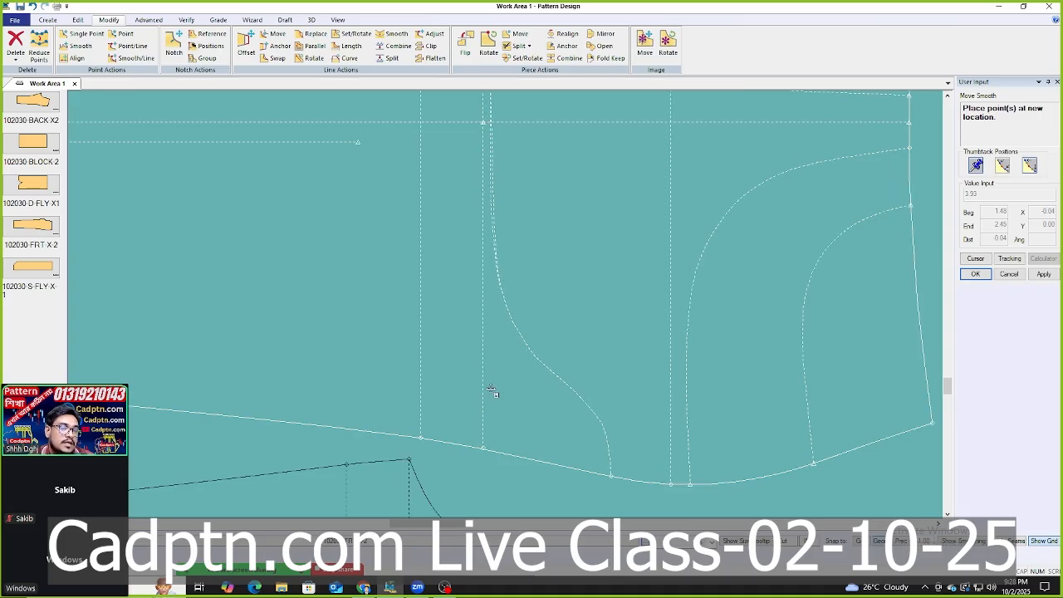
{"action": "scroll", "coordinate": [492, 391], "scroll_direction": "down", "scroll_amount": 2}
{"action": "right_click", "coordinate": [595, 171]}
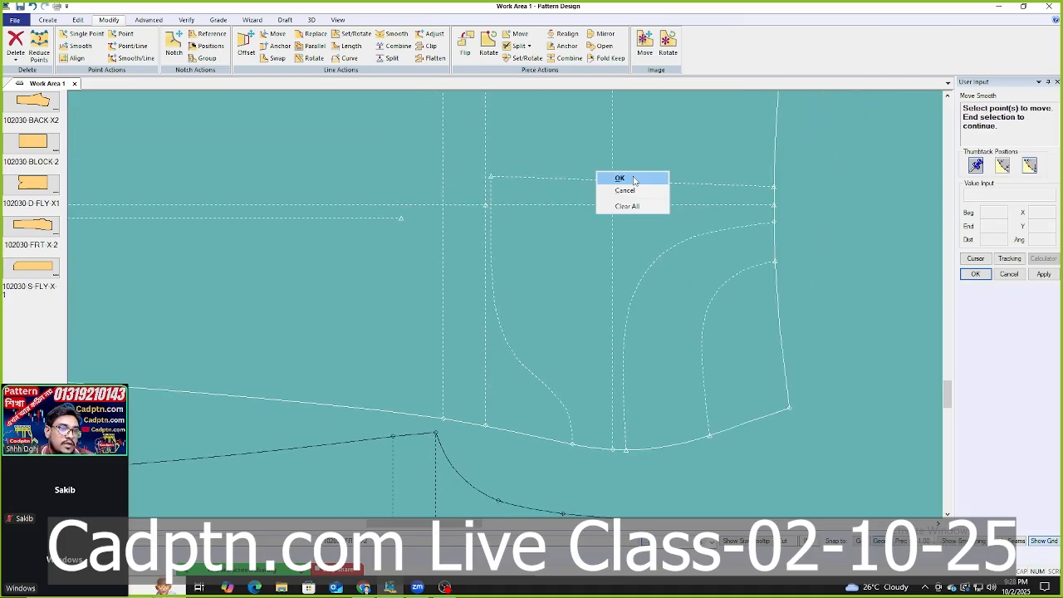
{"action": "left_click", "coordinate": [614, 176]}
Offset the original front diagonally from the reshaped front to bring their pocket areas side by side.
{"action": "scroll", "coordinate": [601, 296], "scroll_direction": "up", "scroll_amount": 1}
{"action": "scroll", "coordinate": [680, 244], "scroll_direction": "down", "scroll_amount": 5}
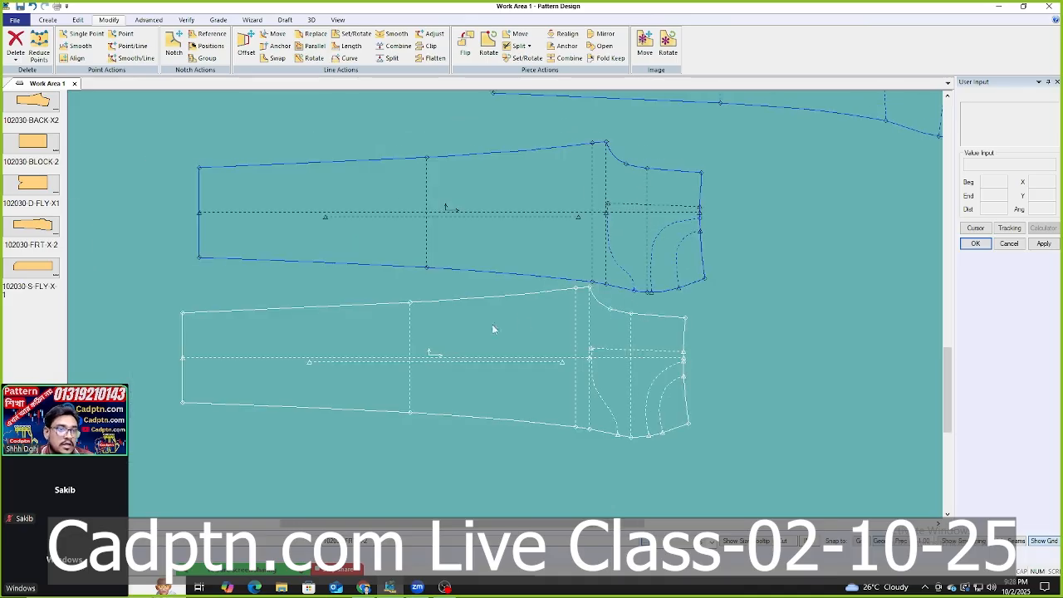
{"action": "left_click_drag", "start_coordinate": [492, 325], "coordinate": [486, 353]}
{"action": "scroll", "coordinate": [615, 232], "scroll_direction": "up", "scroll_amount": 1}
{"action": "scroll", "coordinate": [617, 230], "scroll_direction": "up", "scroll_amount": 1}
{"action": "left_click_drag", "start_coordinate": [617, 445], "coordinate": [367, 335]}
Compare the pocket bag curve and both pocket opening curves between the reshaped front and the original front.
{"action": "scroll", "coordinate": [466, 335], "scroll_direction": "up", "scroll_amount": 2}
{"action": "scroll", "coordinate": [732, 199], "scroll_direction": "up", "scroll_amount": 1}
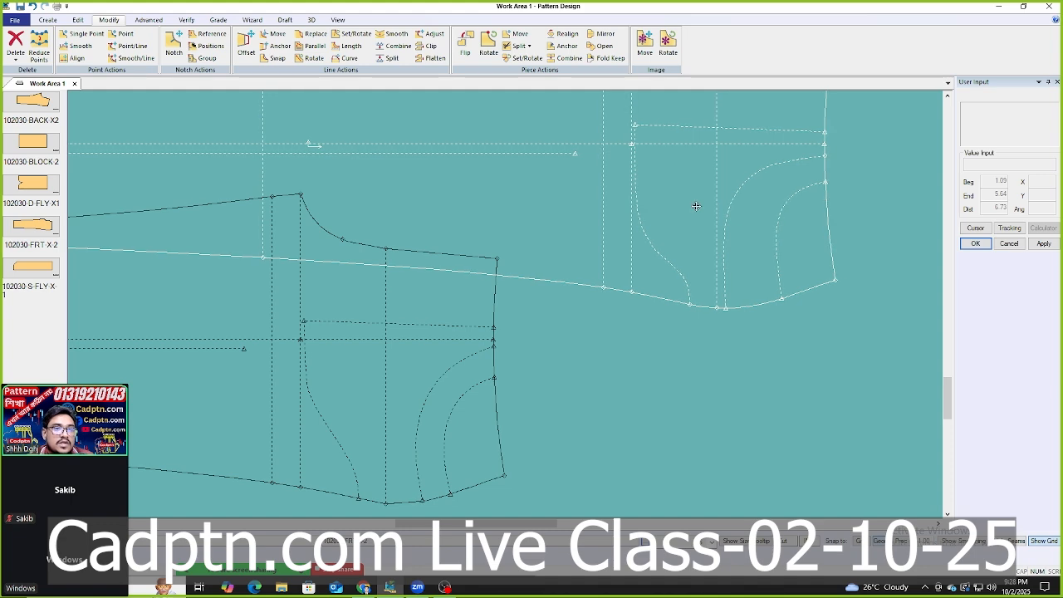
{"action": "scroll", "coordinate": [694, 212], "scroll_direction": "up", "scroll_amount": 1}
{"action": "scroll", "coordinate": [694, 214], "scroll_direction": "down", "scroll_amount": 2}
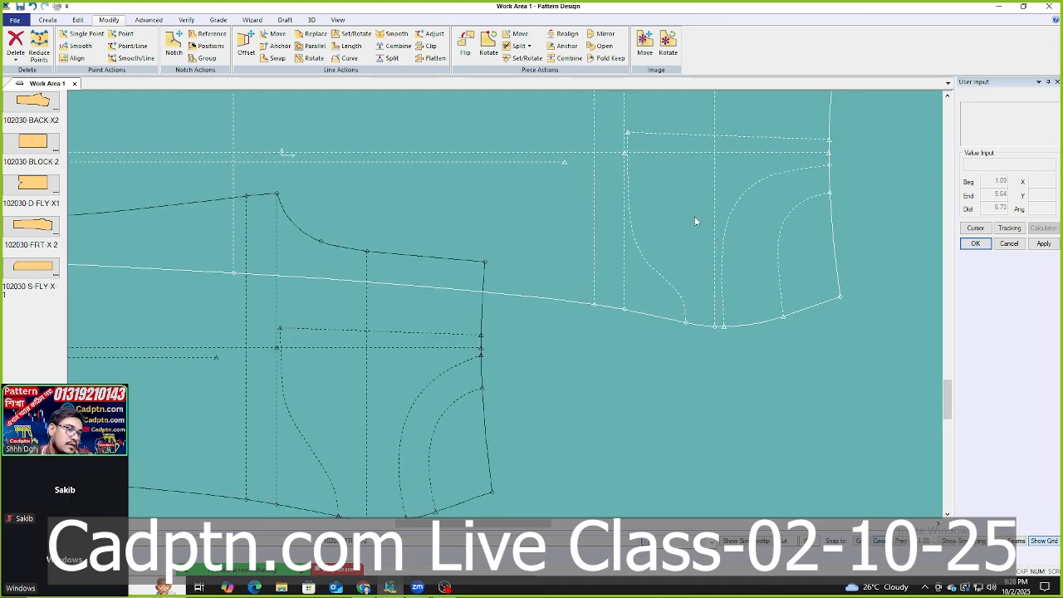
{"action": "left_click_drag", "start_coordinate": [634, 196], "coordinate": [628, 195]}
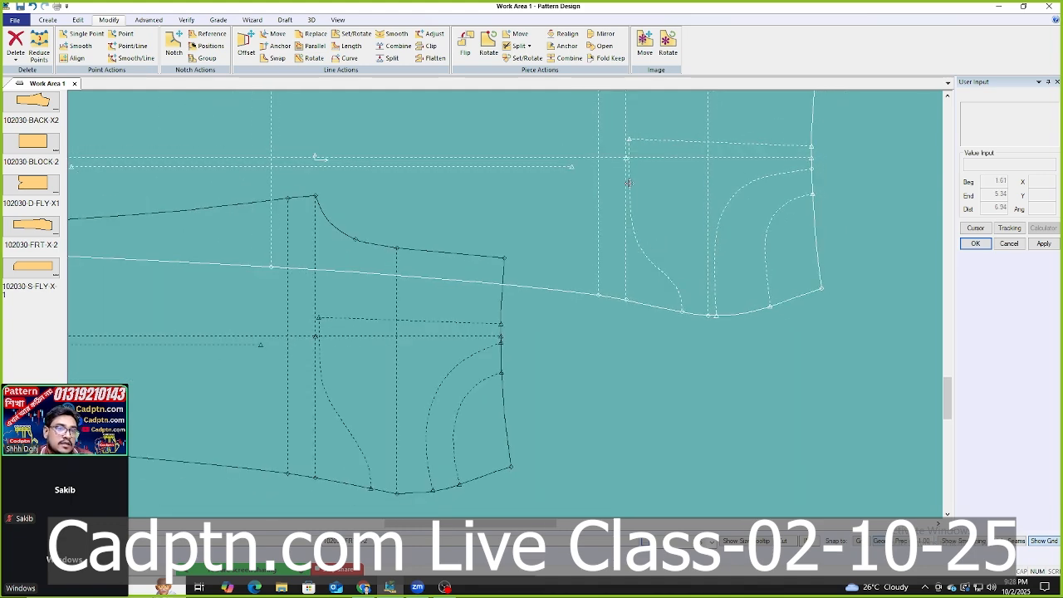
{"action": "scroll", "coordinate": [366, 431], "scroll_direction": "up", "scroll_amount": 2}
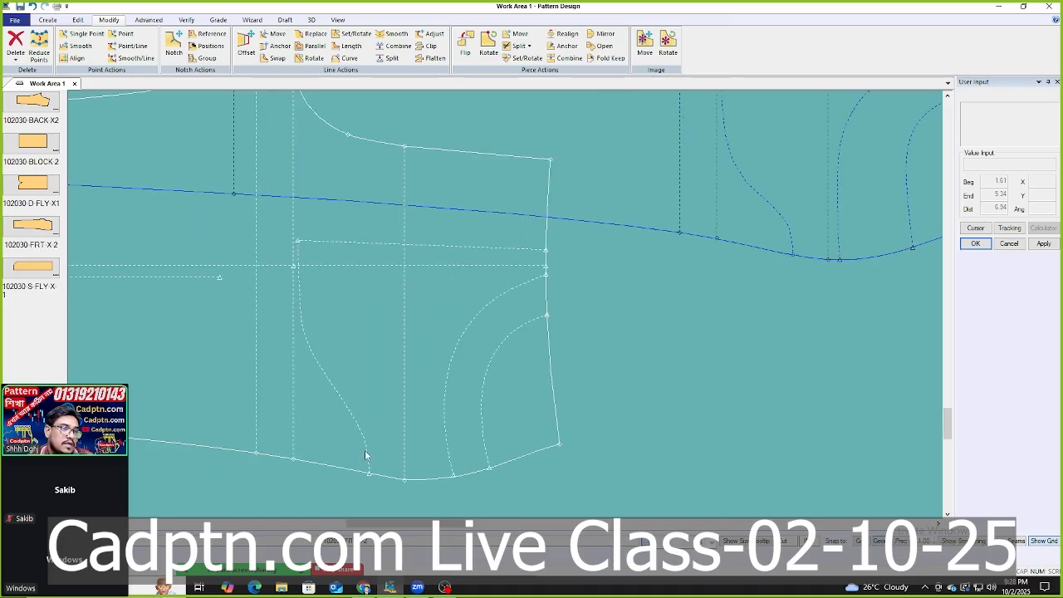
{"action": "scroll", "coordinate": [288, 220], "scroll_direction": "down", "scroll_amount": 1}
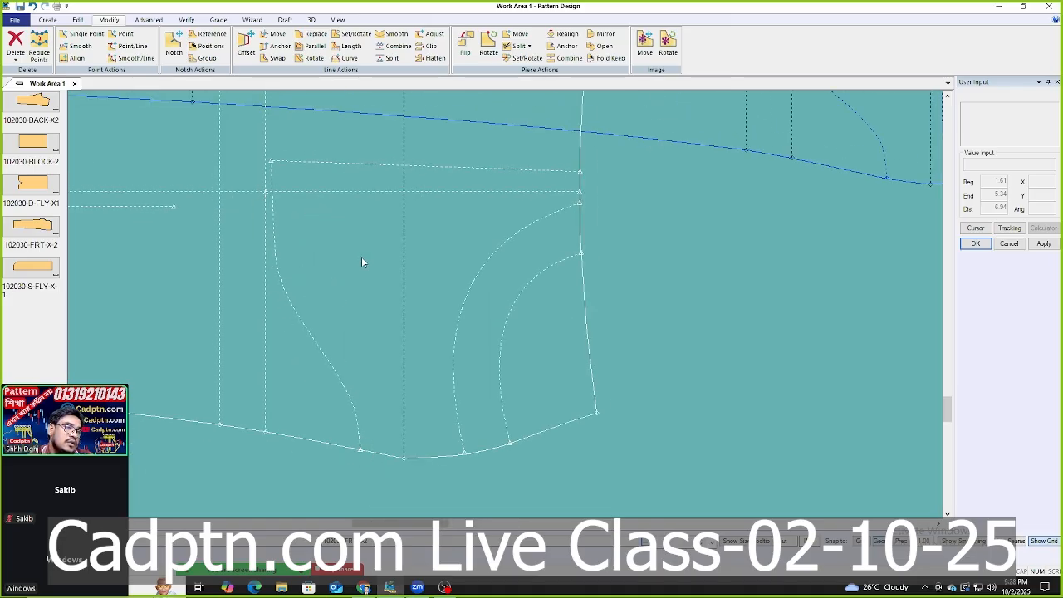
{"action": "scroll", "coordinate": [469, 362], "scroll_direction": "down", "scroll_amount": 3}
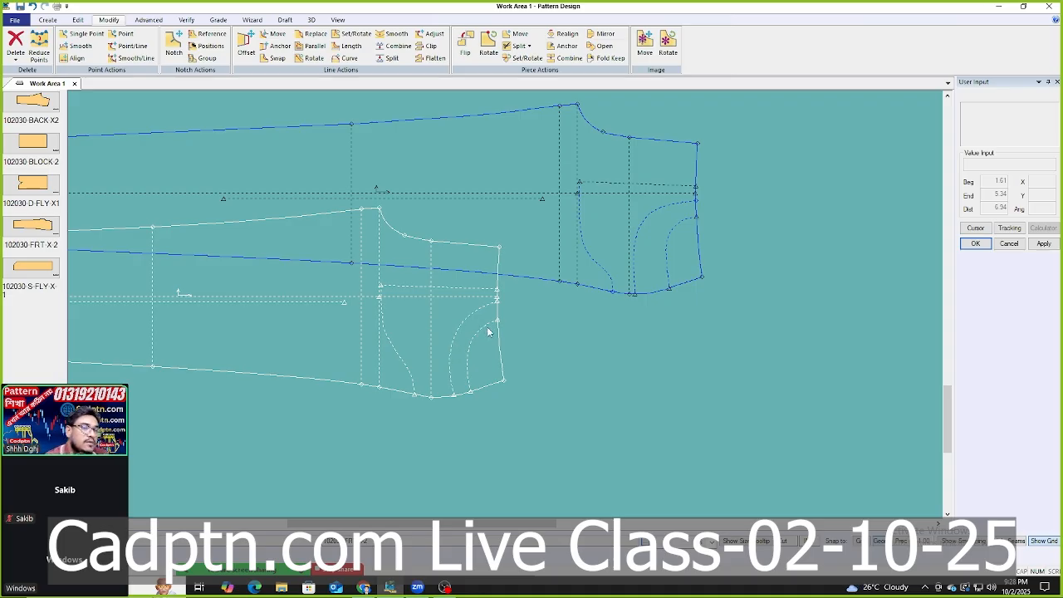
{"action": "left_click", "coordinate": [414, 349]}
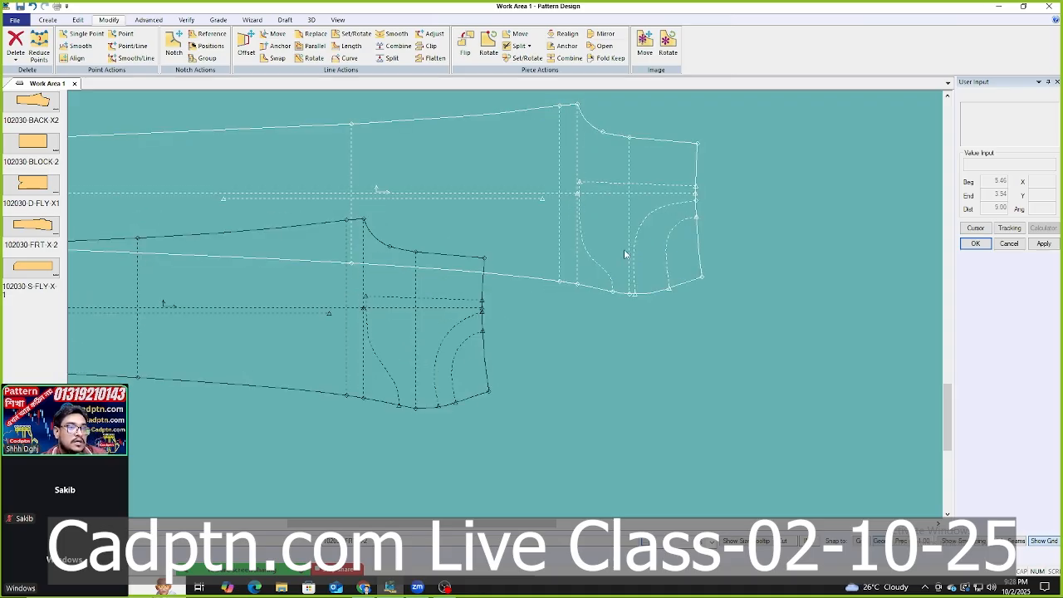
Delete both segments of the lengthwise centre crease line from the reshaped front, keeping the separate grain line.
{"action": "scroll", "coordinate": [639, 237], "scroll_direction": "up", "scroll_amount": 5}
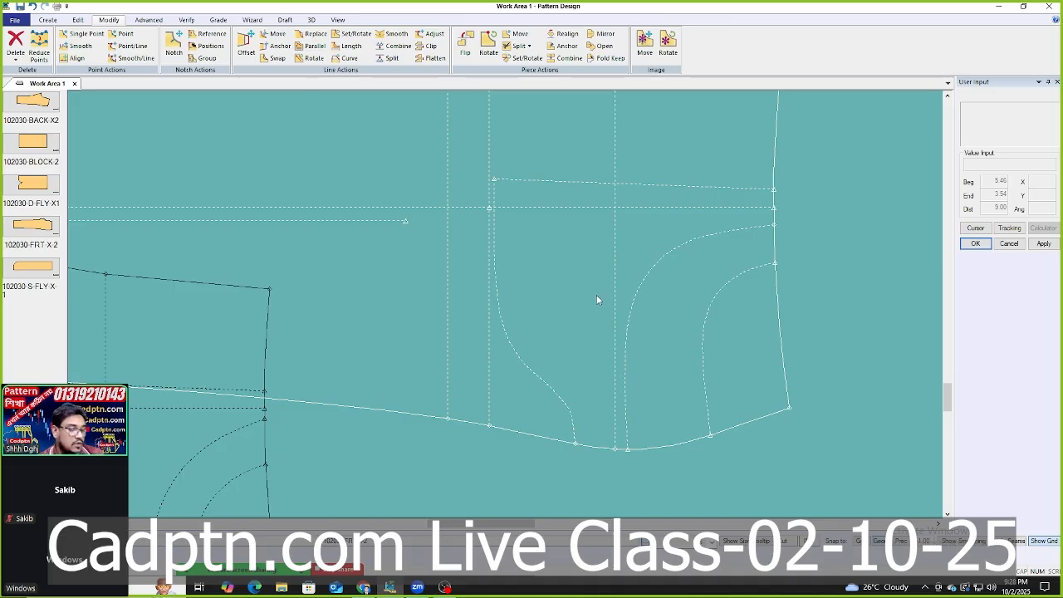
{"action": "key", "text": "Delete"}
{"action": "key", "text": "m"}
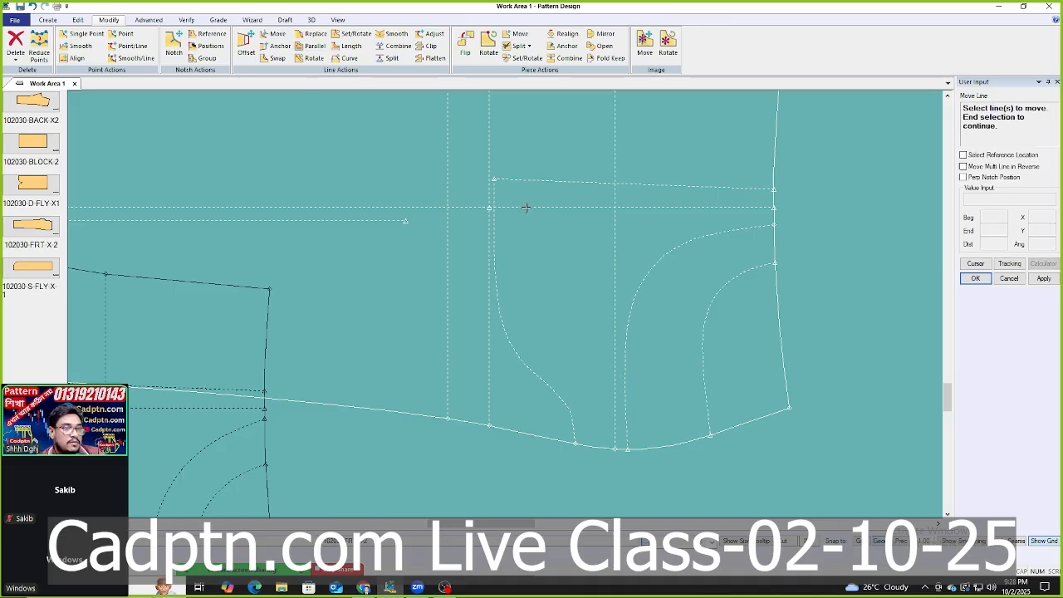
{"action": "key", "text": "Delete"}
{"action": "left_click", "coordinate": [513, 206]}
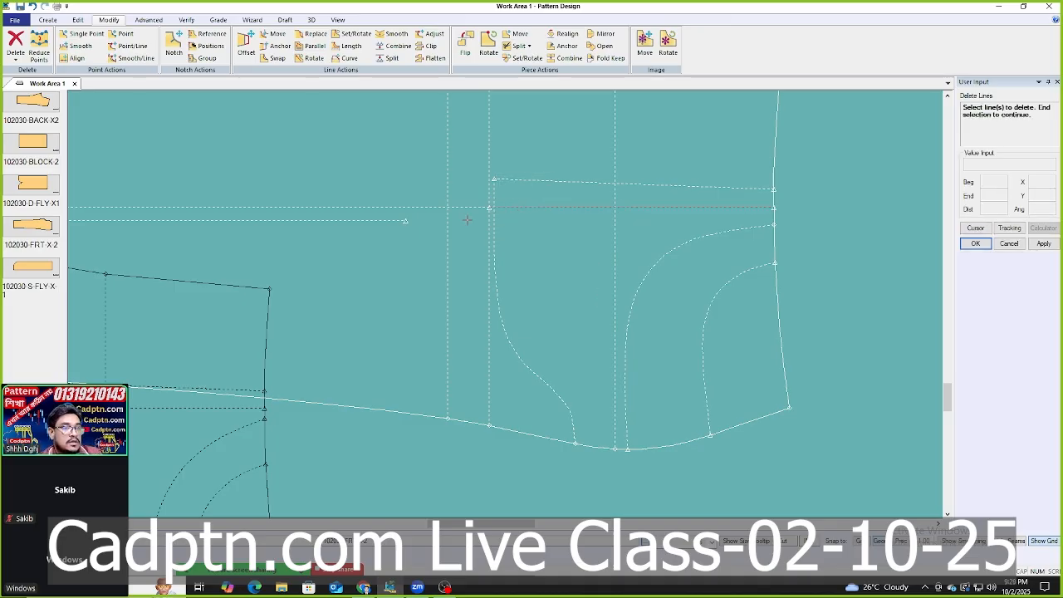
{"action": "left_click", "coordinate": [468, 207]}
{"action": "right_click", "coordinate": [520, 177]}
{"action": "left_click", "coordinate": [556, 185]}
{"action": "scroll", "coordinate": [582, 227], "scroll_direction": "down", "scroll_amount": 4}
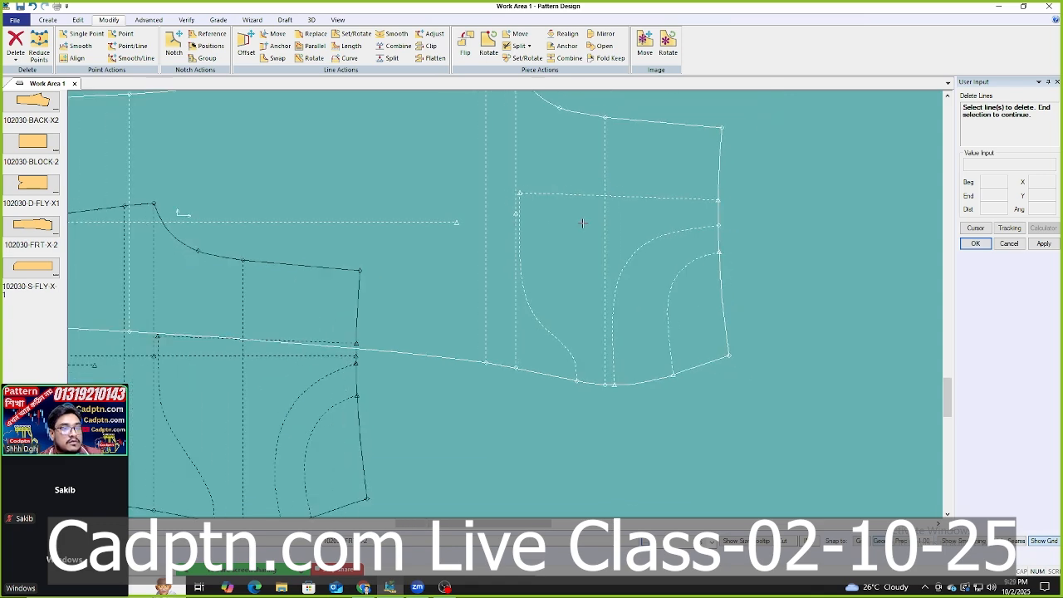
{"action": "right_click", "coordinate": [577, 153]}
{"action": "left_click", "coordinate": [592, 151]}
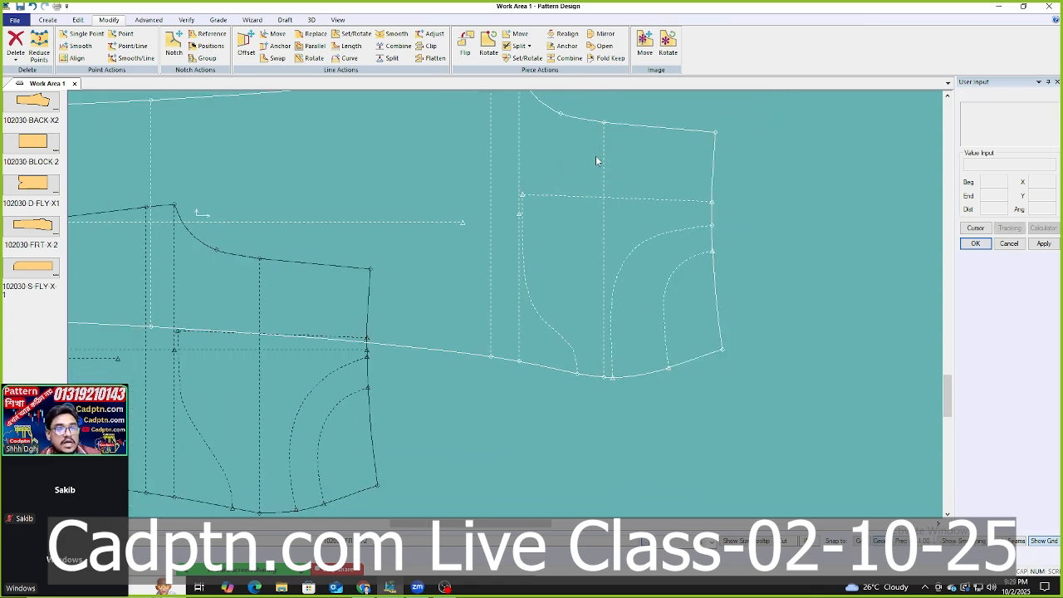
Shift the original front around the reshaped front and compare the pocket and side seam shapes again.
{"action": "left_click", "coordinate": [321, 426]}
{"action": "scroll", "coordinate": [835, 404], "scroll_direction": "up", "scroll_amount": 2}
{"action": "scroll", "coordinate": [753, 311], "scroll_direction": "down", "scroll_amount": 1}
{"action": "scroll", "coordinate": [753, 312], "scroll_direction": "down", "scroll_amount": 2}
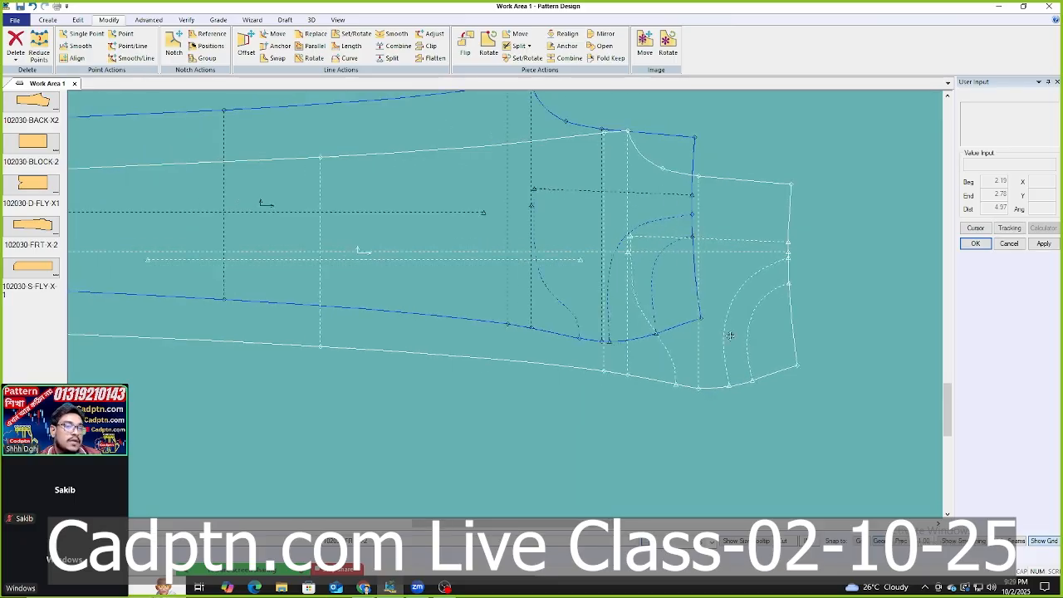
{"action": "scroll", "coordinate": [404, 448], "scroll_direction": "up", "scroll_amount": 1}
{"action": "left_click", "coordinate": [317, 362]}
{"action": "left_click", "coordinate": [610, 251]}
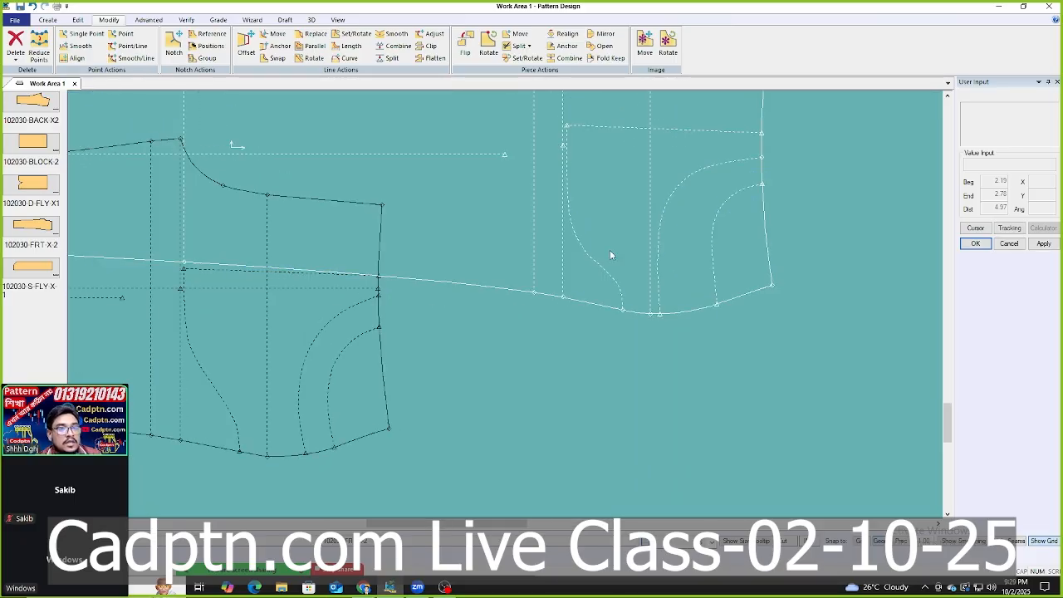
{"action": "scroll", "coordinate": [593, 302], "scroll_direction": "up", "scroll_amount": 3}
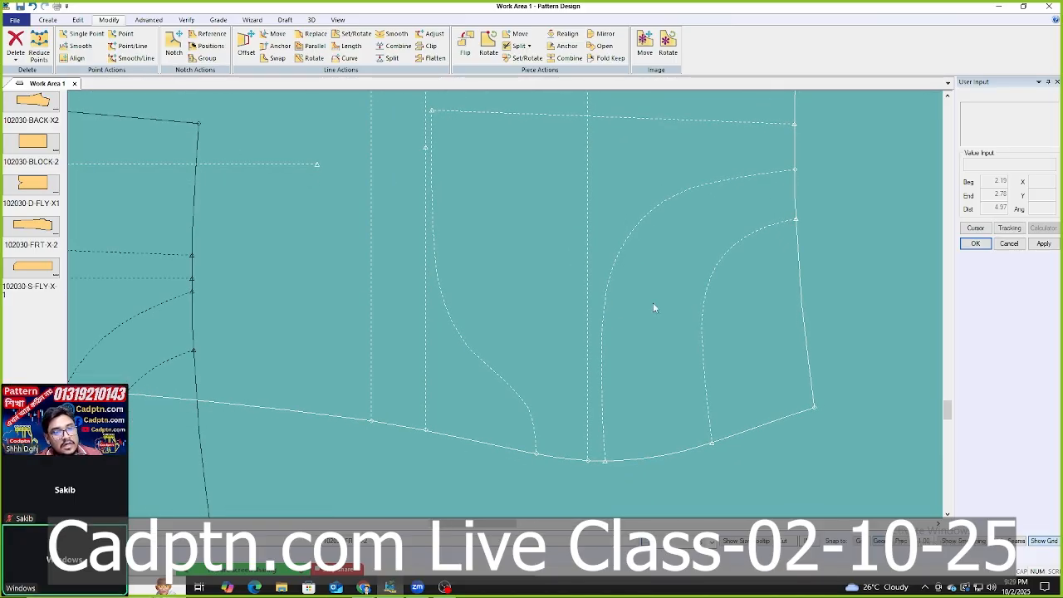
{"action": "scroll", "coordinate": [741, 264], "scroll_direction": "down", "scroll_amount": 3}
{"action": "scroll", "coordinate": [805, 318], "scroll_direction": "down", "scroll_amount": 5}
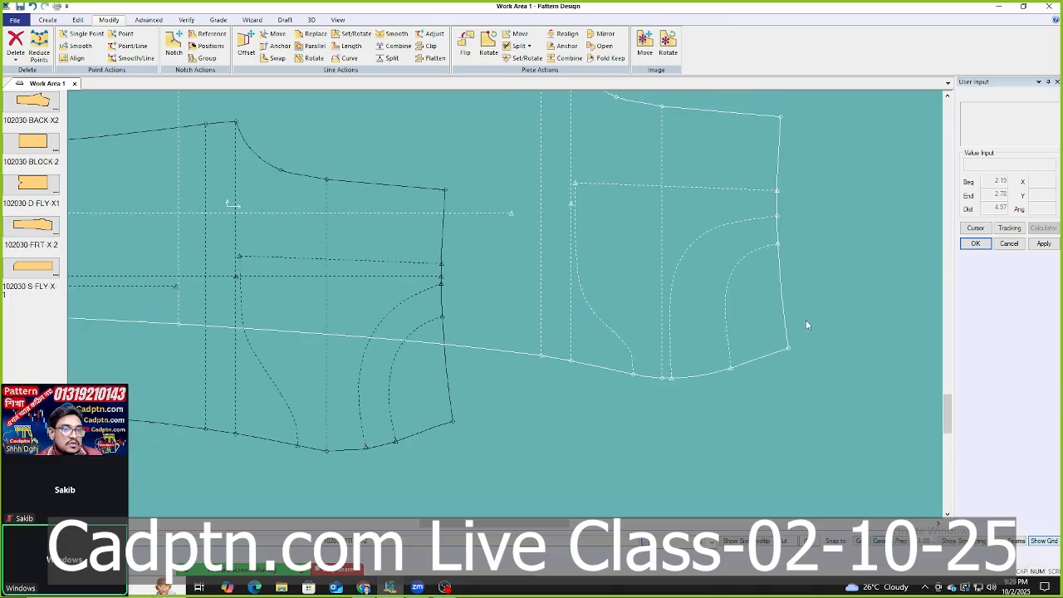
Overlay the original and reshaped fronts, aligning them at the waist and side seam corner.
{"action": "left_click", "coordinate": [514, 386]}
{"action": "scroll", "coordinate": [514, 385], "scroll_direction": "up", "scroll_amount": 3}
{"action": "scroll", "coordinate": [490, 411], "scroll_direction": "up", "scroll_amount": 4}
{"action": "scroll", "coordinate": [464, 449], "scroll_direction": "up", "scroll_amount": 1}
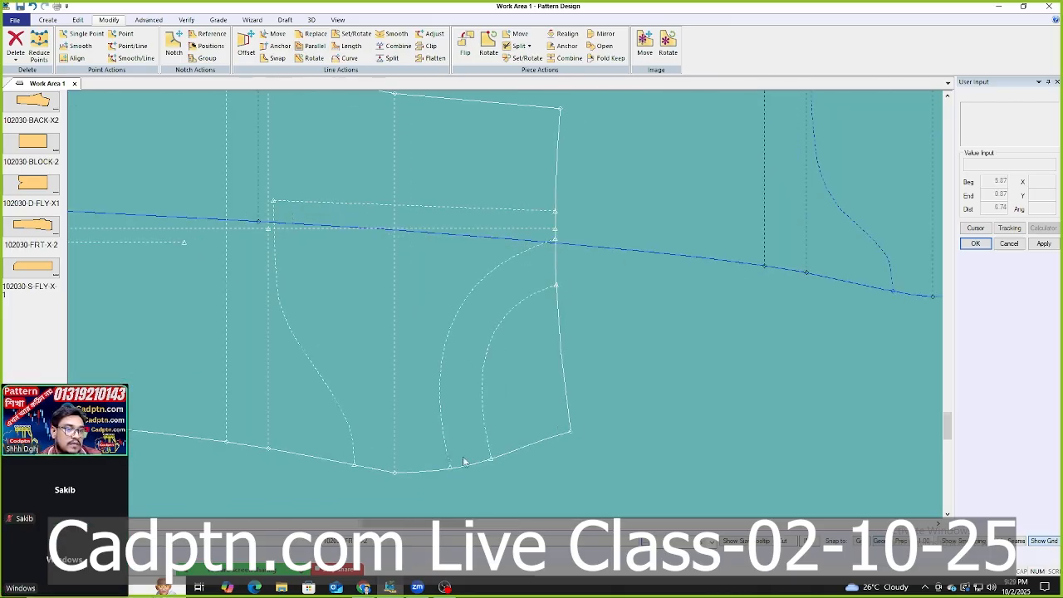
{"action": "scroll", "coordinate": [463, 381], "scroll_direction": "down", "scroll_amount": 2}
{"action": "left_click", "coordinate": [460, 367]}
{"action": "left_click", "coordinate": [514, 385]}
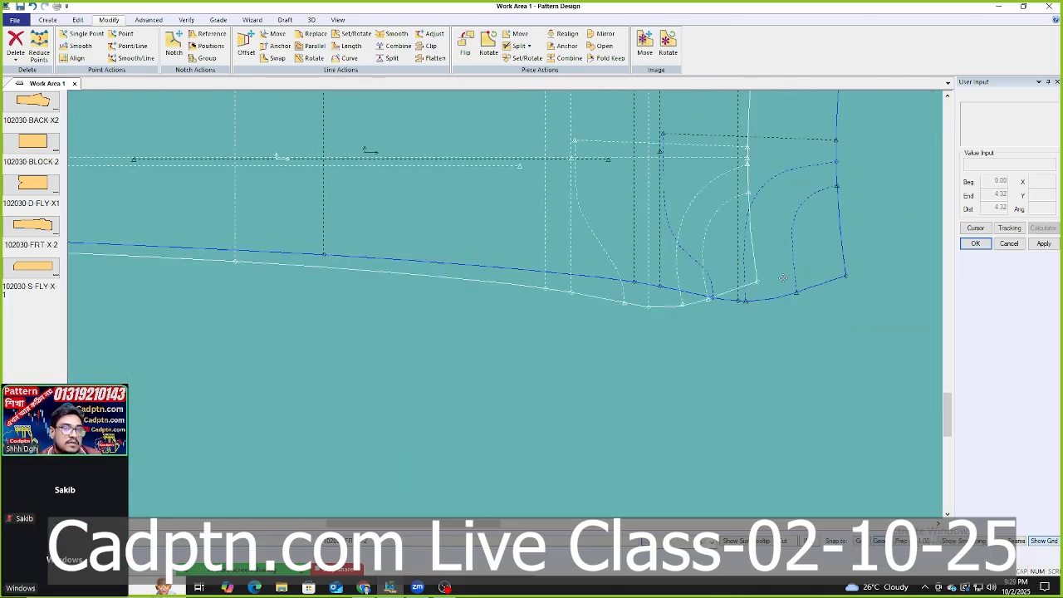
{"action": "left_click", "coordinate": [854, 273]}
{"action": "scroll", "coordinate": [812, 382], "scroll_direction": "down", "scroll_amount": 4}
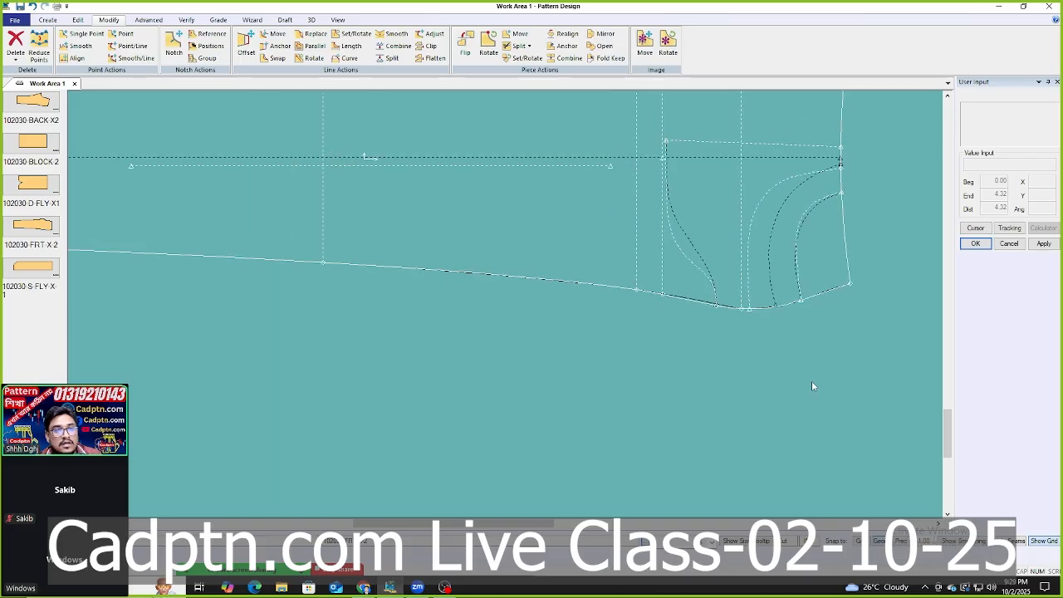
Examine the overlaid fronts for differences in the pocket curves and outline, and check the back piece's shape.
{"action": "scroll", "coordinate": [791, 179], "scroll_direction": "up", "scroll_amount": 2}
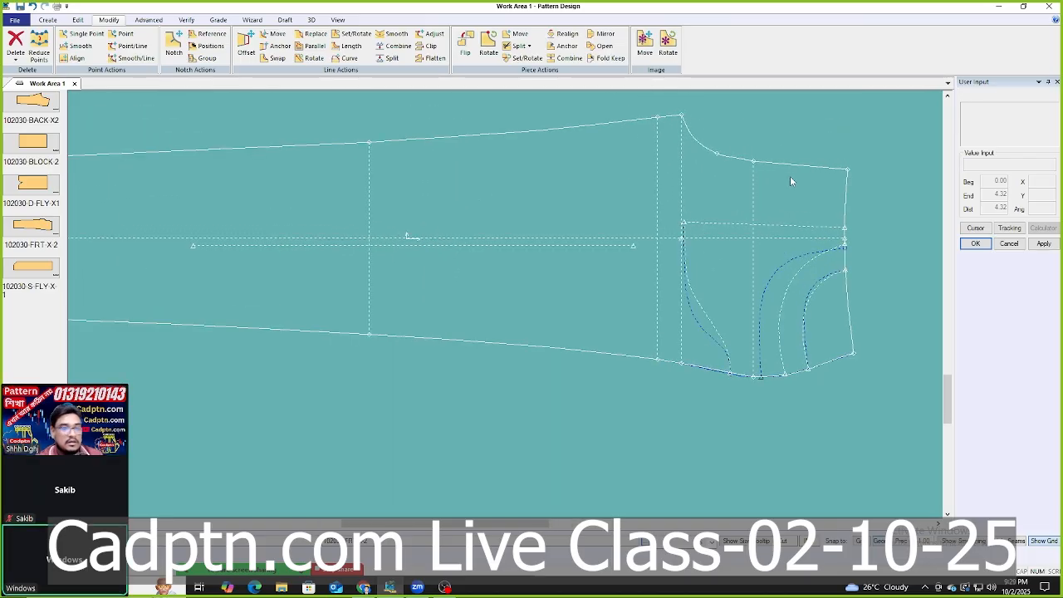
{"action": "scroll", "coordinate": [790, 179], "scroll_direction": "down", "scroll_amount": 2}
{"action": "scroll", "coordinate": [780, 150], "scroll_direction": "up", "scroll_amount": 3}
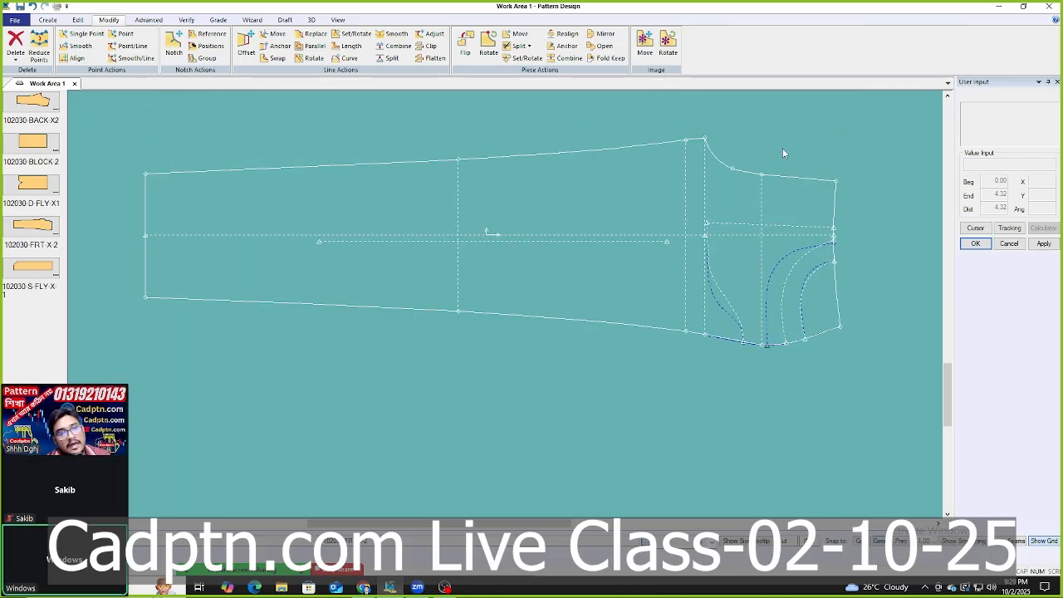
{"action": "scroll", "coordinate": [456, 382], "scroll_direction": "down", "scroll_amount": 5}
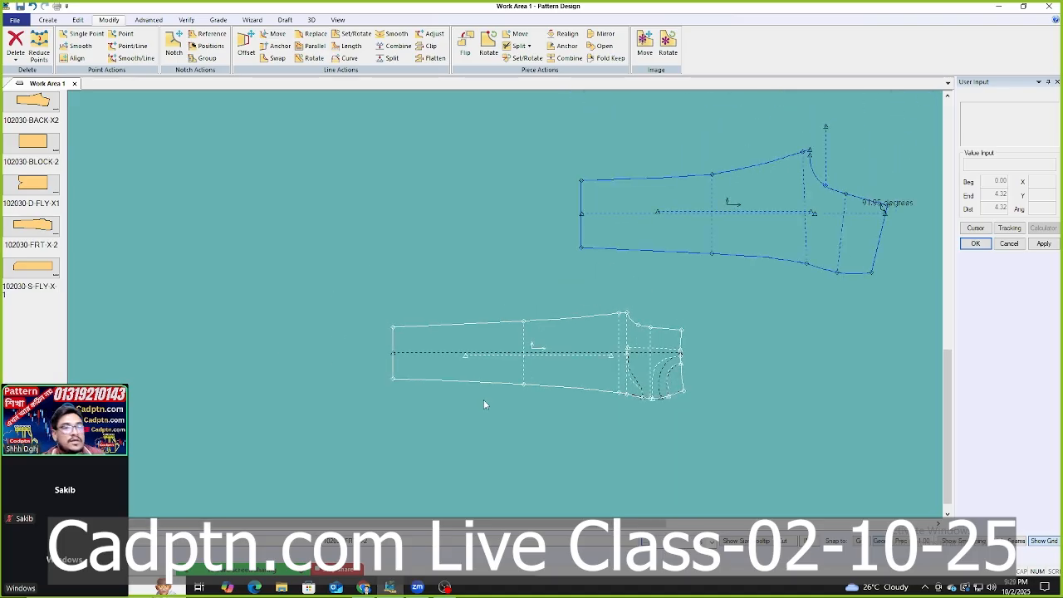
{"action": "scroll", "coordinate": [806, 251], "scroll_direction": "up", "scroll_amount": 2}
{"action": "left_click", "coordinate": [786, 255]}
{"action": "scroll", "coordinate": [652, 257], "scroll_direction": "up", "scroll_amount": 1}
{"action": "scroll", "coordinate": [570, 267], "scroll_direction": "up", "scroll_amount": 1}
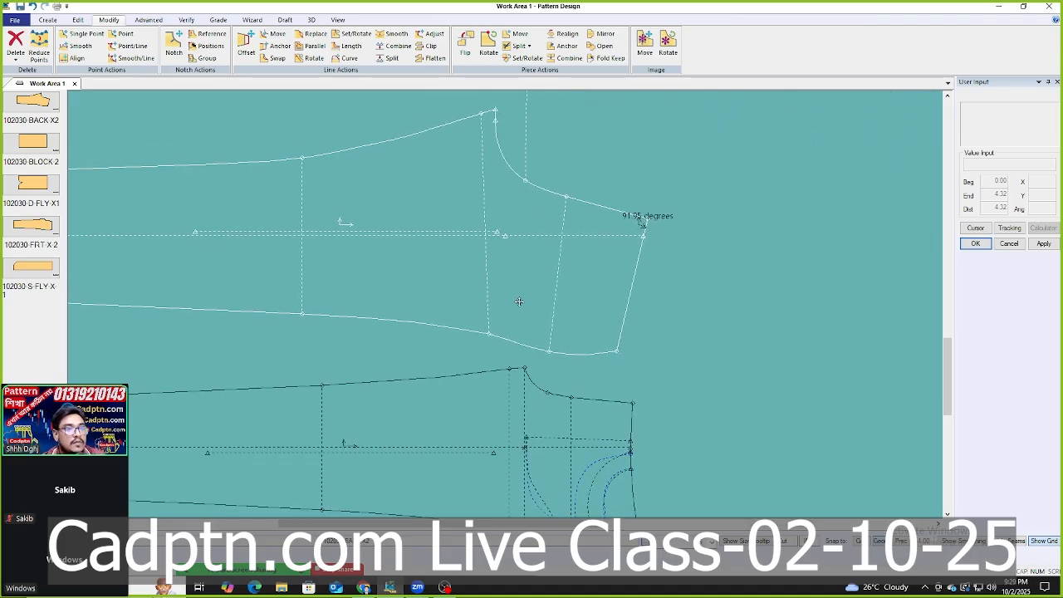
{"action": "scroll", "coordinate": [708, 307], "scroll_direction": "down", "scroll_amount": 3}
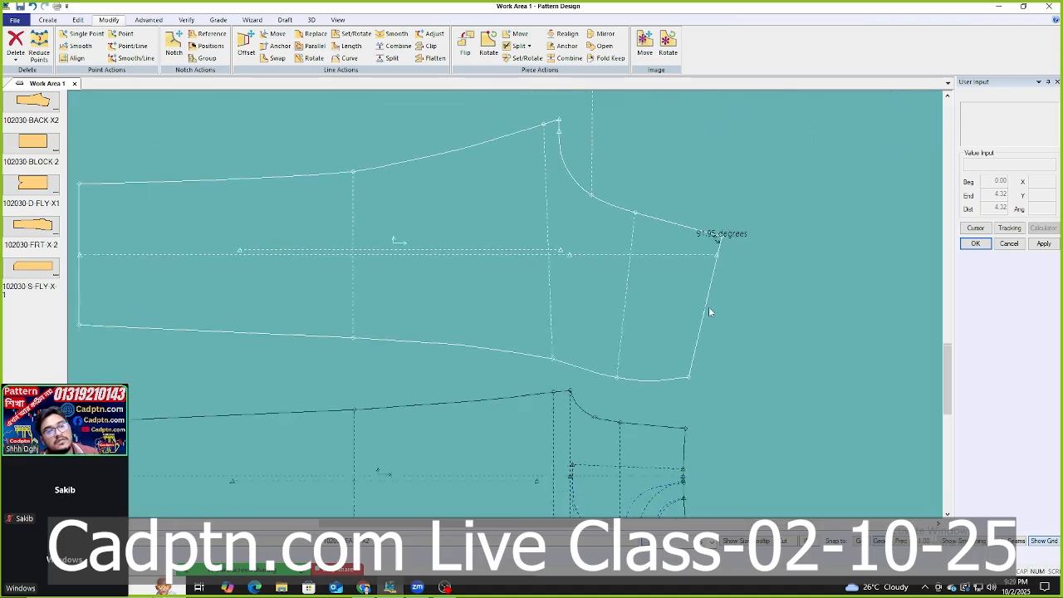
{"action": "scroll", "coordinate": [701, 303], "scroll_direction": "up", "scroll_amount": 2}
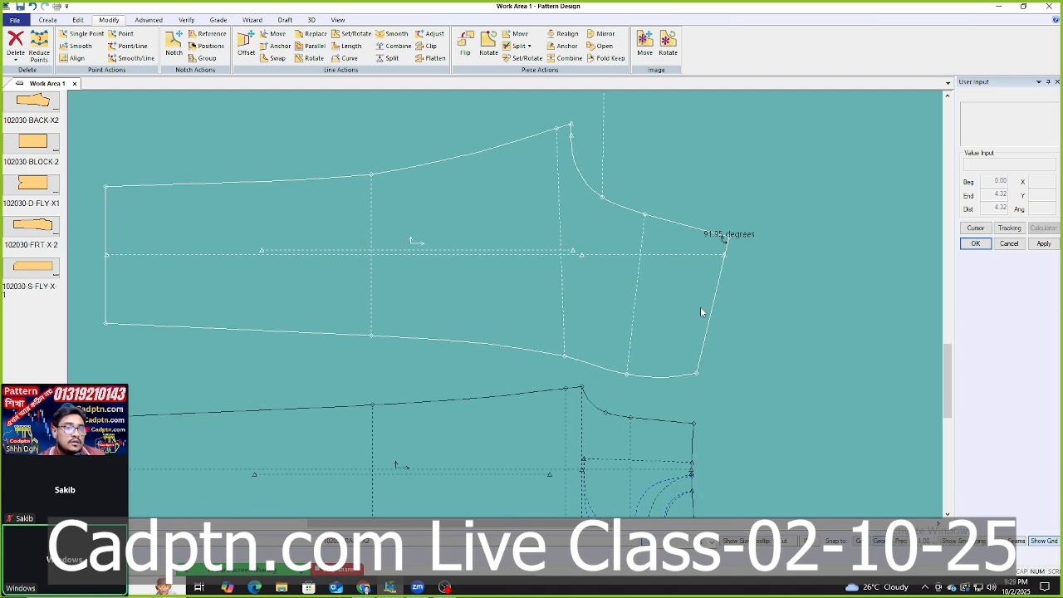
{"action": "left_click", "coordinate": [700, 295]}
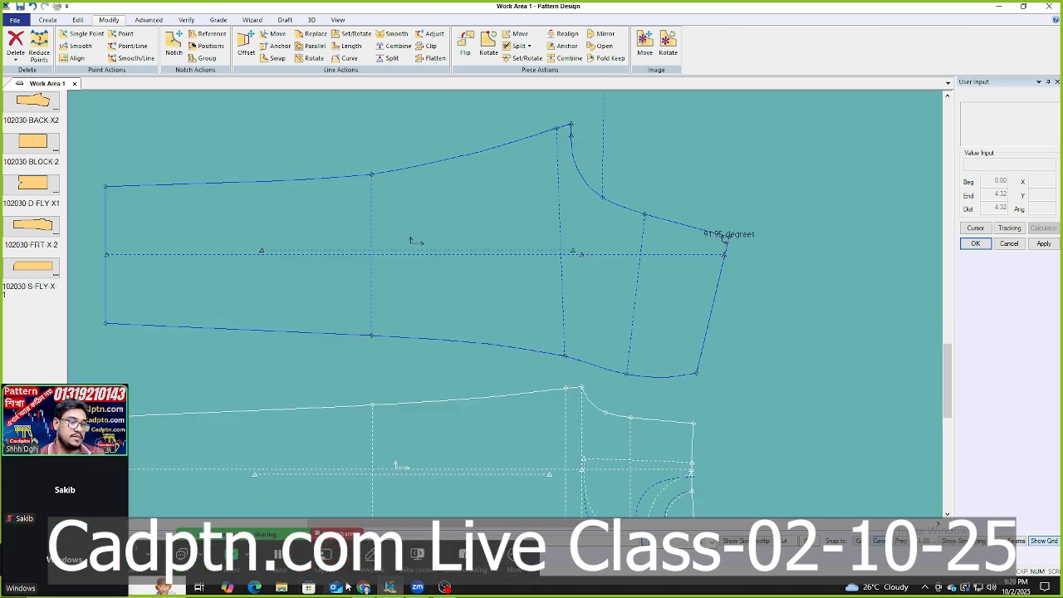
Switch to the desktop and open the long-Pants-spec image at full window size.
{"action": "mouse_move", "coordinate": [365, 588]}
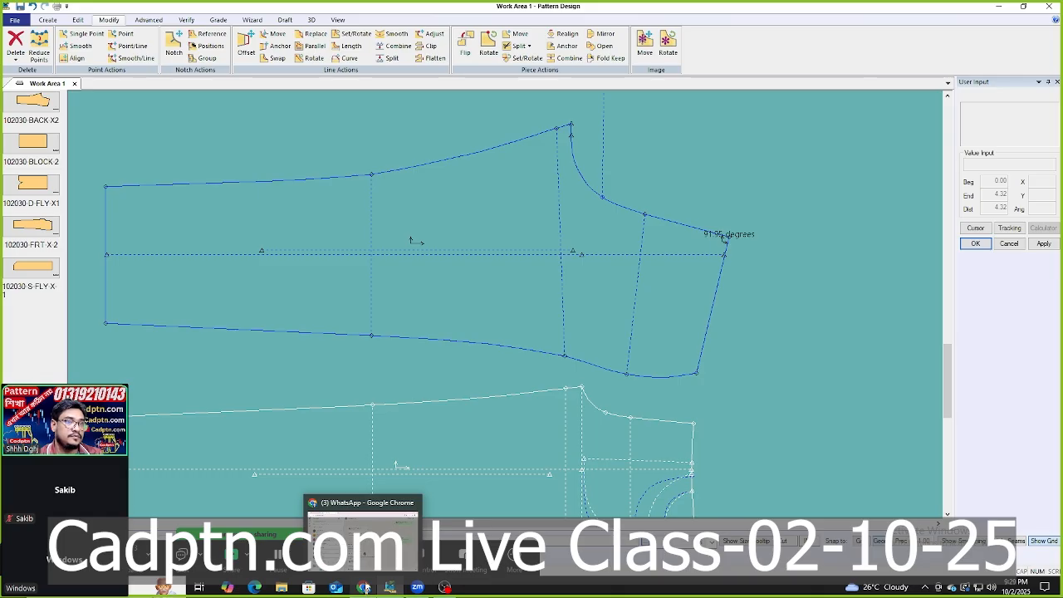
{"action": "left_click", "coordinate": [1000, 10]}
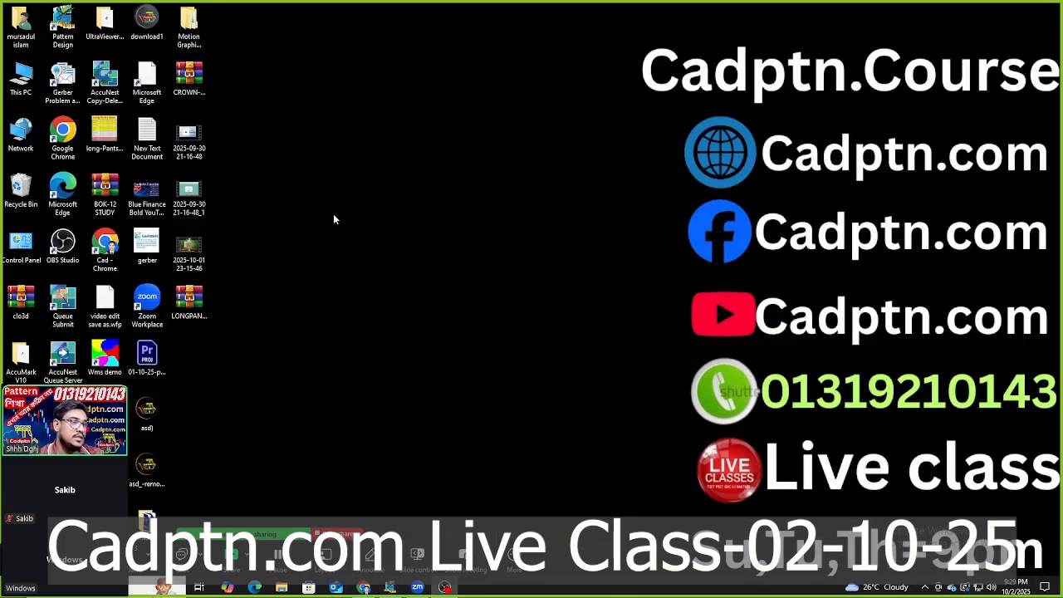
{"action": "double_click", "coordinate": [101, 133]}
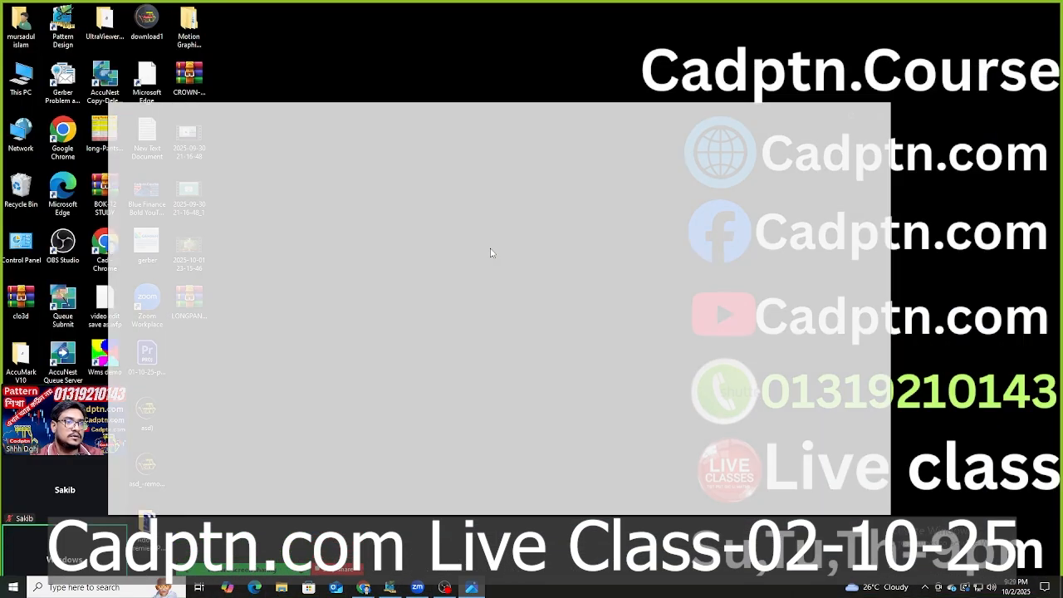
{"action": "left_click", "coordinate": [854, 115]}
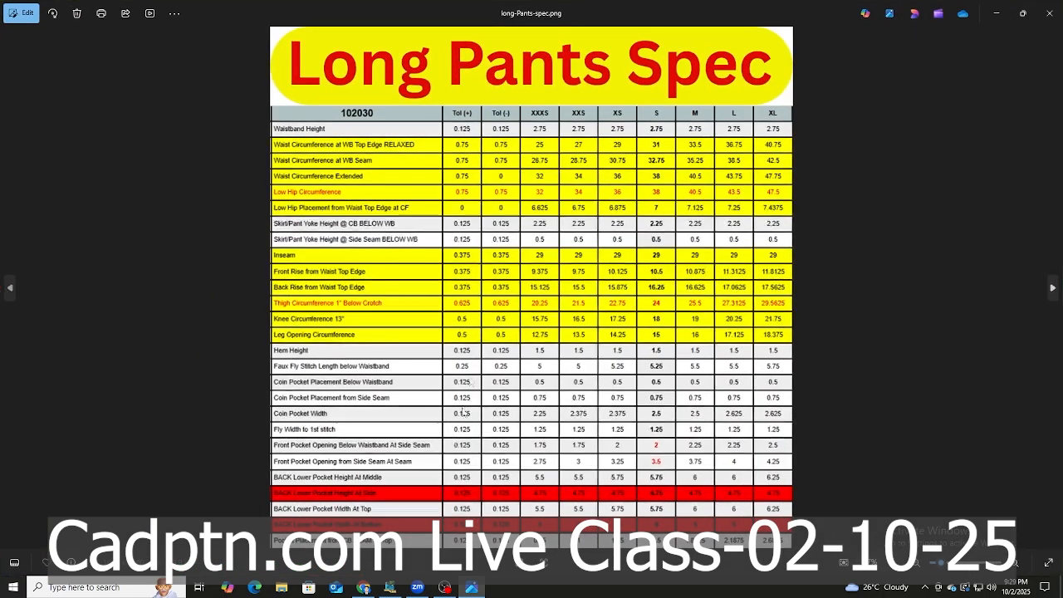
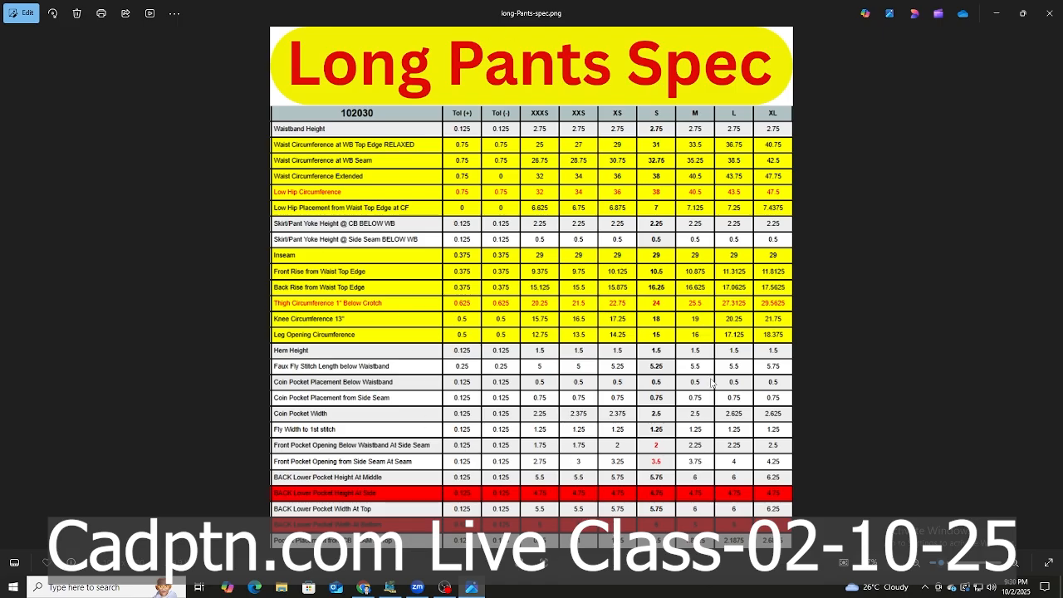
Read the yoke height and neighbouring size S measurements in the Long Pants Spec and return to the Pattern Design work area.
{"action": "scroll", "coordinate": [374, 271], "scroll_direction": "up", "scroll_amount": 3}
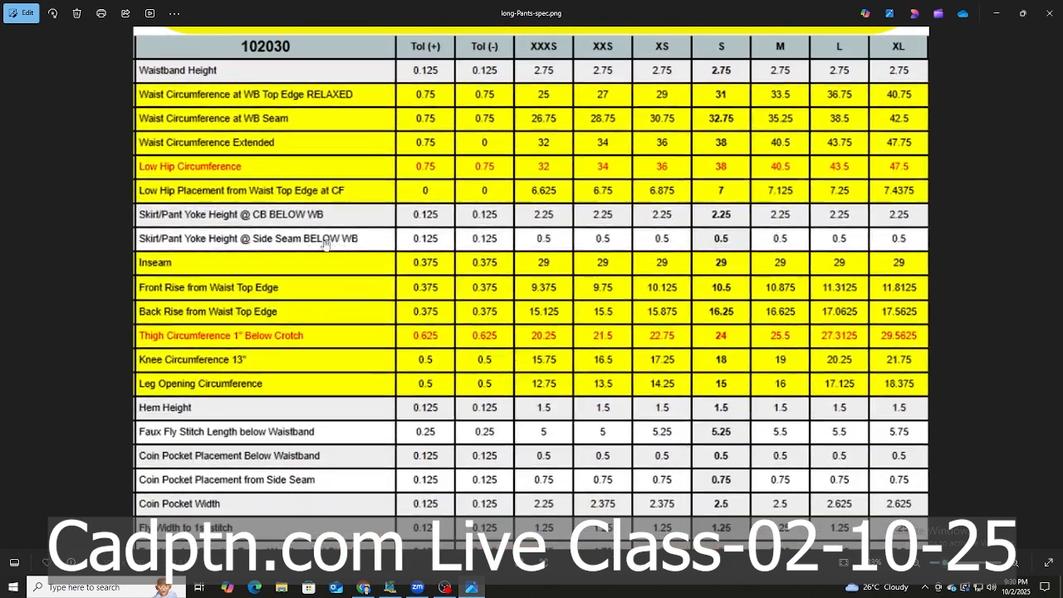
{"action": "scroll", "coordinate": [210, 235], "scroll_direction": "up", "scroll_amount": 2}
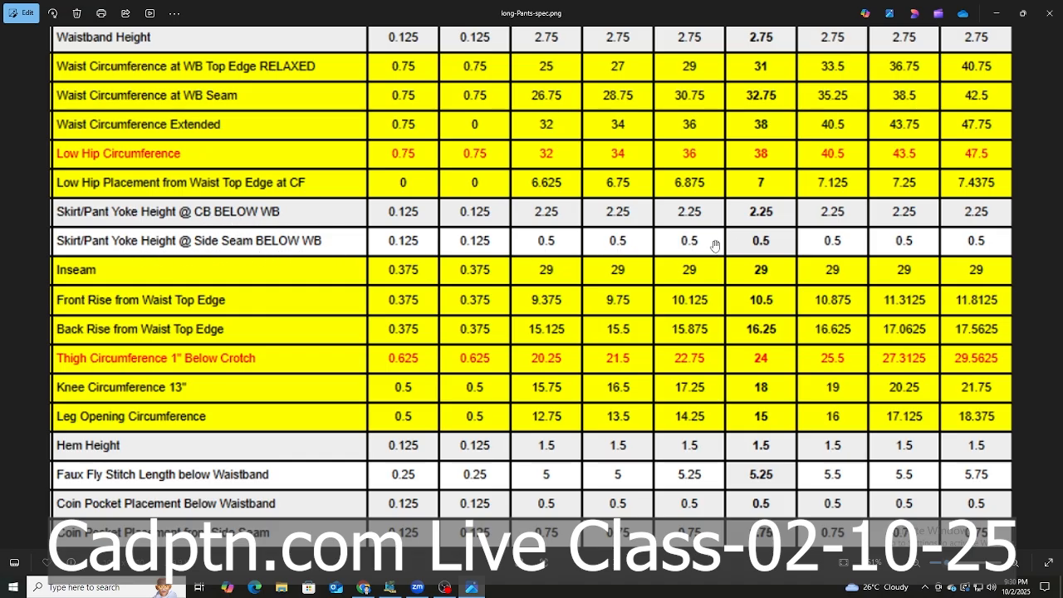
{"action": "scroll", "coordinate": [715, 245], "scroll_direction": "down", "scroll_amount": 2}
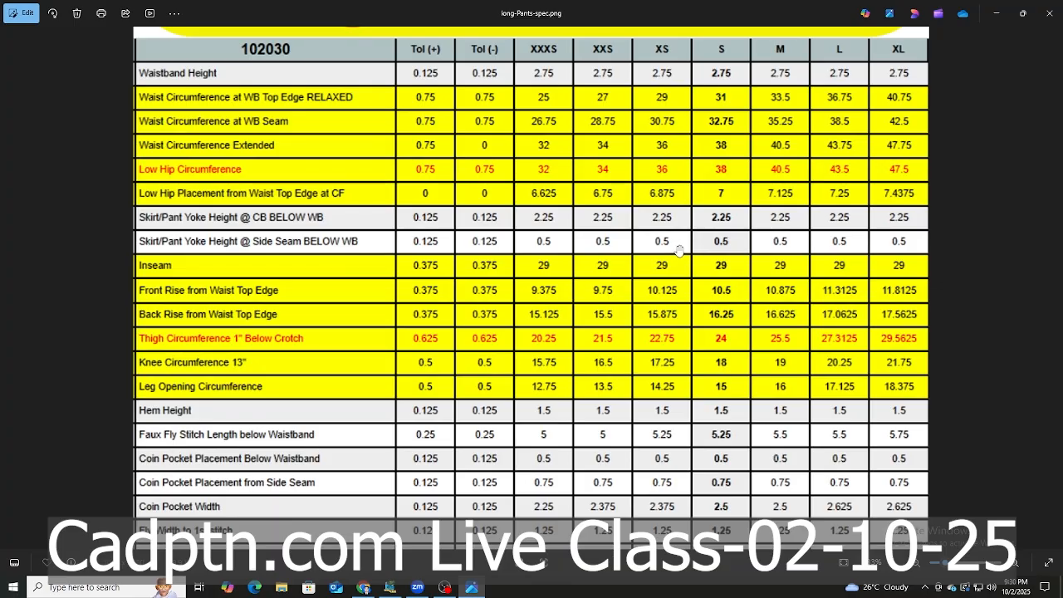
{"action": "scroll", "coordinate": [741, 234], "scroll_direction": "up", "scroll_amount": 1}
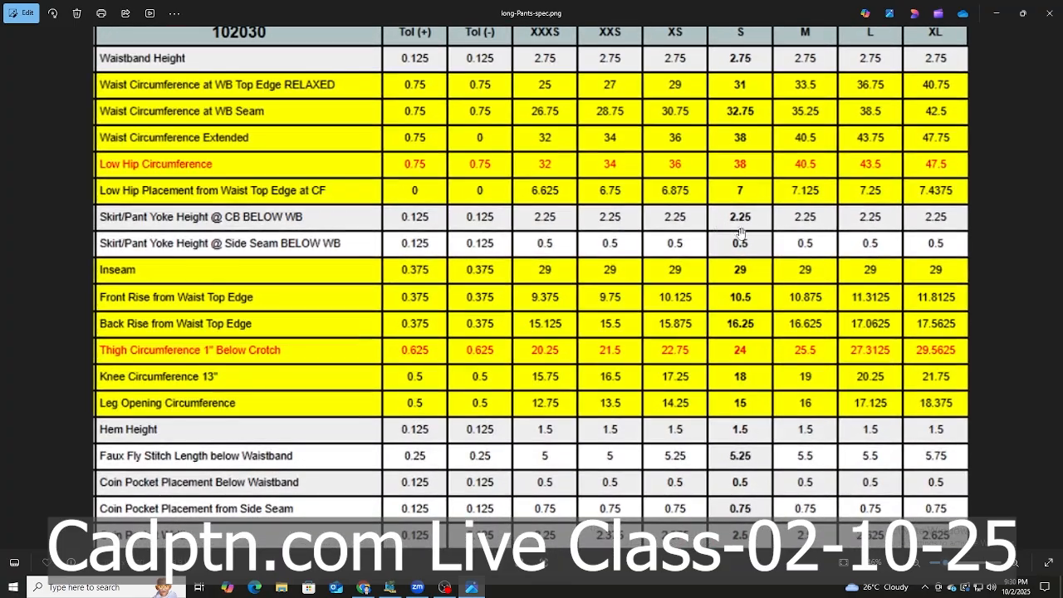
{"action": "scroll", "coordinate": [765, 235], "scroll_direction": "down", "scroll_amount": 3}
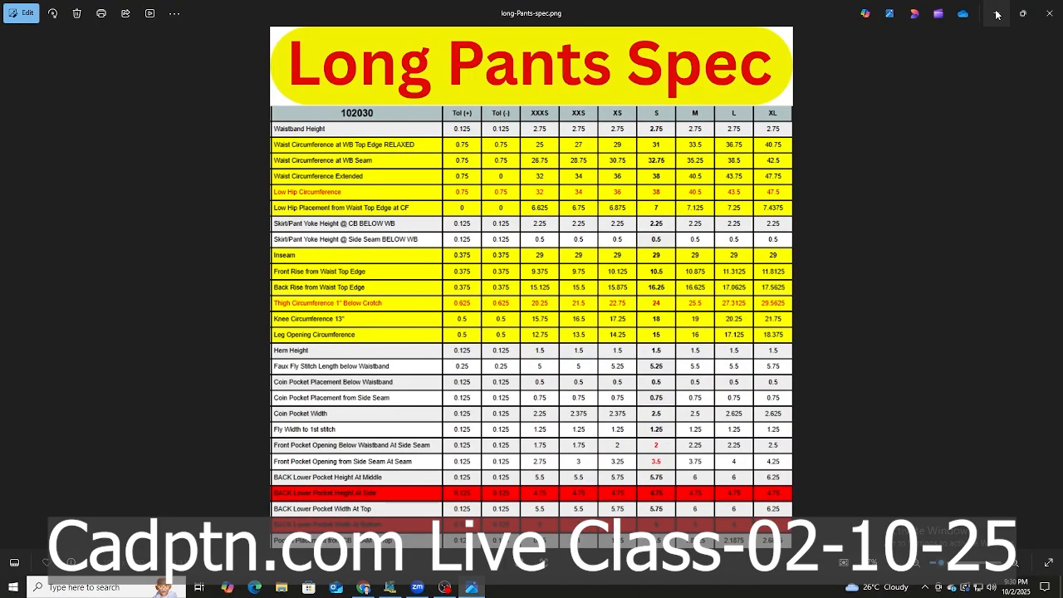
{"action": "left_click", "coordinate": [997, 12]}
{"action": "left_click", "coordinate": [390, 588]}
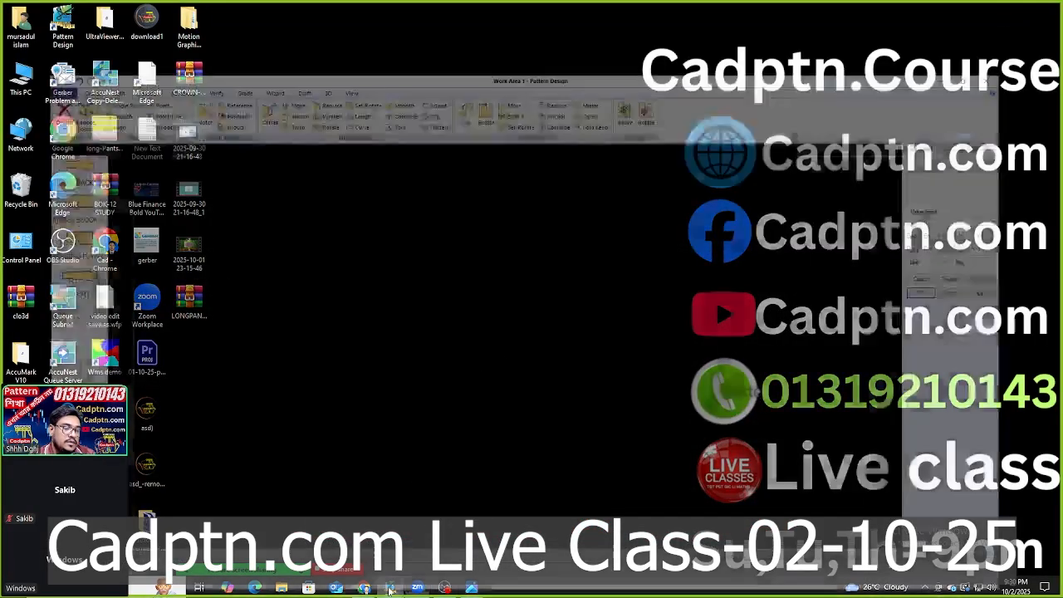
Shift one of the overlaid fronts slightly off the other so both outlines are offset below the back piece.
{"action": "scroll", "coordinate": [429, 199], "scroll_direction": "down", "scroll_amount": 2}
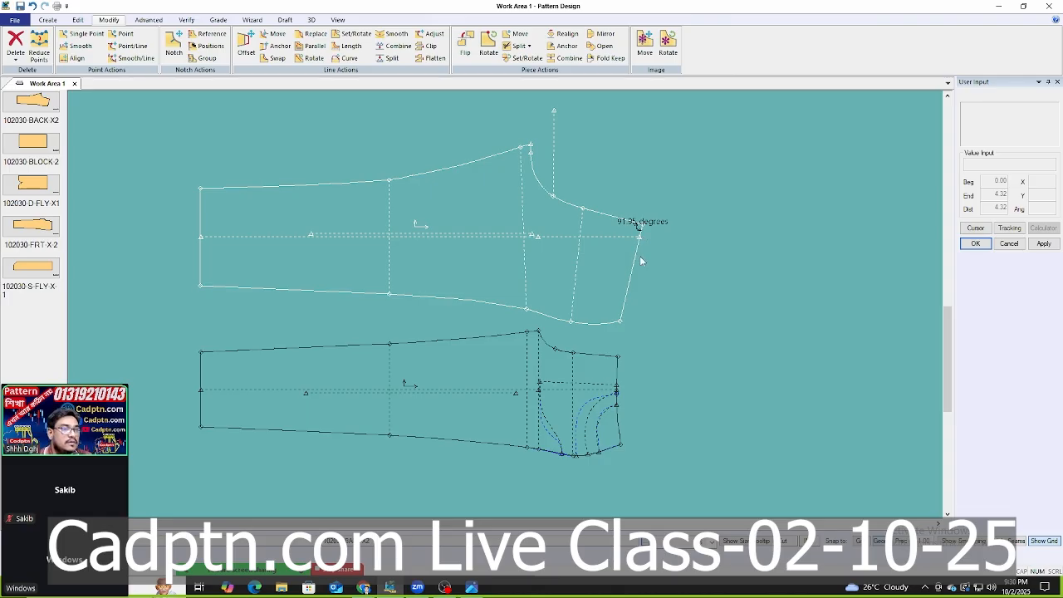
{"action": "scroll", "coordinate": [569, 354], "scroll_direction": "up", "scroll_amount": 1}
{"action": "left_click_drag", "start_coordinate": [560, 370], "coordinate": [552, 388]}
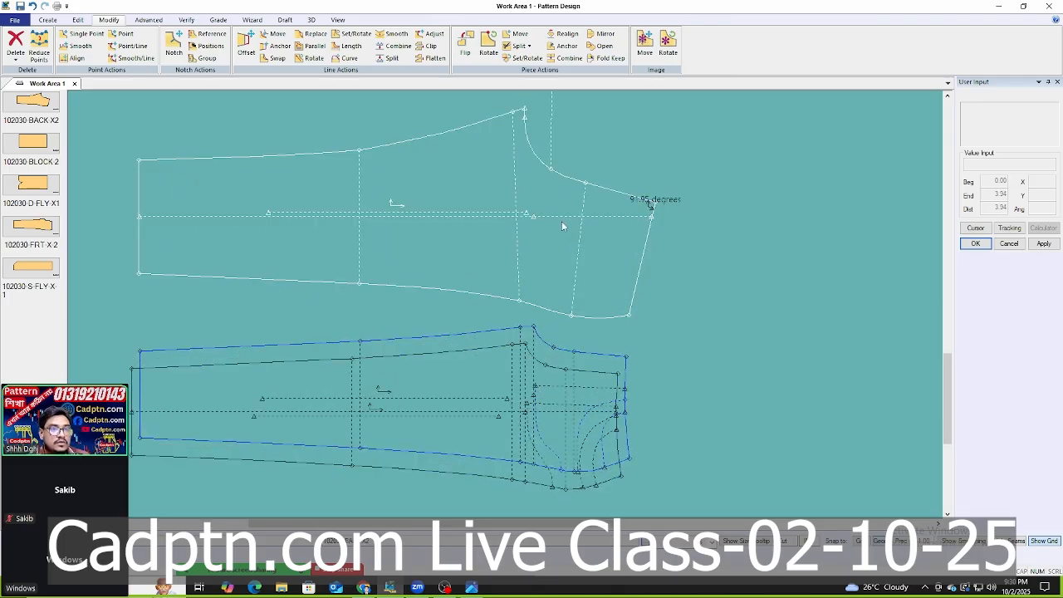
{"action": "scroll", "coordinate": [562, 226], "scroll_direction": "up", "scroll_amount": 2}
{"action": "scroll", "coordinate": [473, 169], "scroll_direction": "down", "scroll_amount": 4}
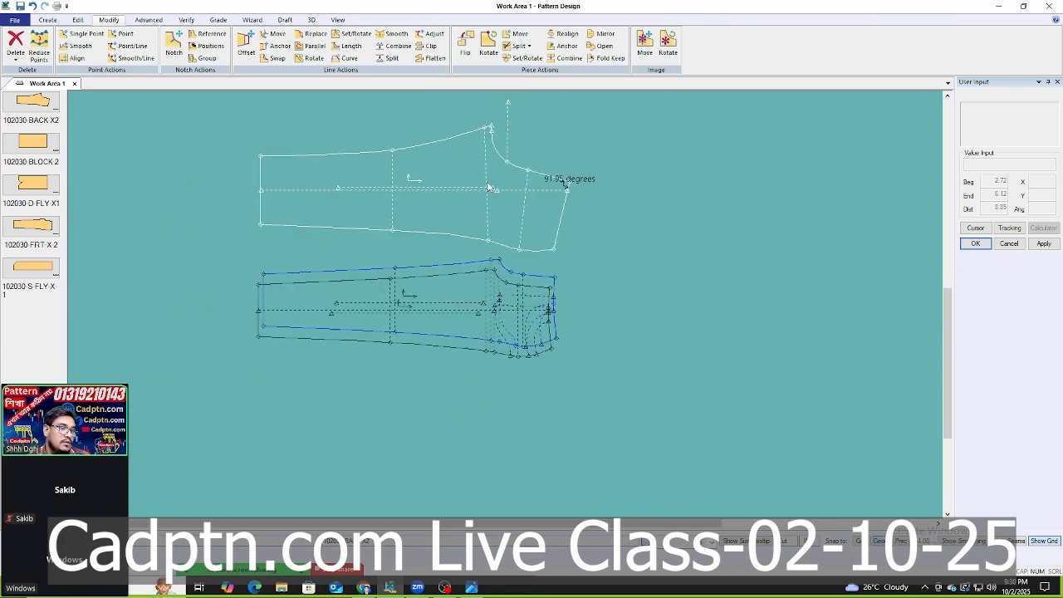
Select the back's side seam point at the crotch line for a Move Smooth operation and end the selection.
{"action": "scroll", "coordinate": [594, 378], "scroll_direction": "up", "scroll_amount": 5}
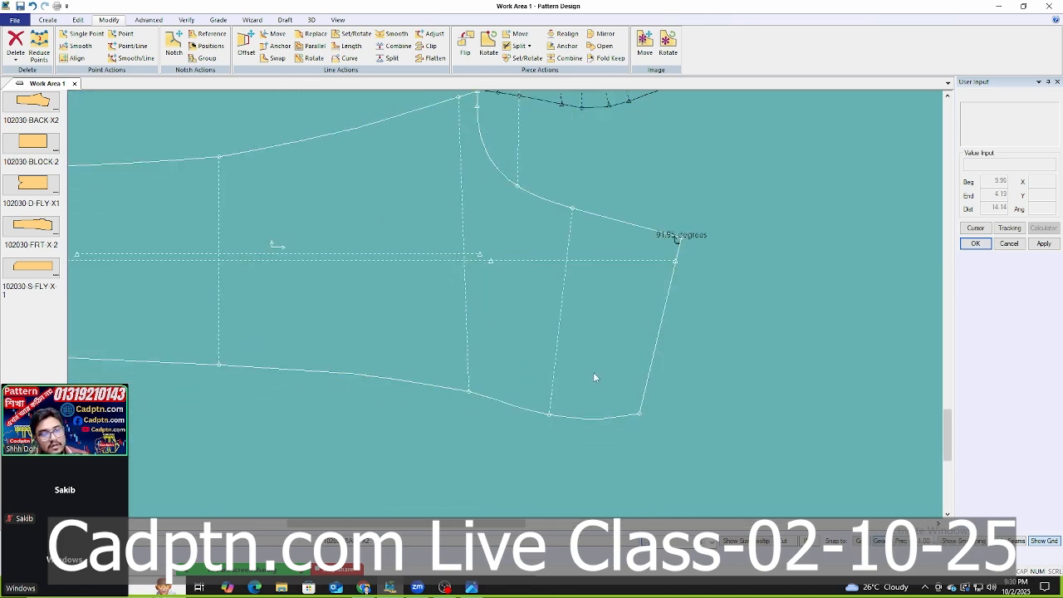
{"action": "scroll", "coordinate": [648, 412], "scroll_direction": "up", "scroll_amount": 2}
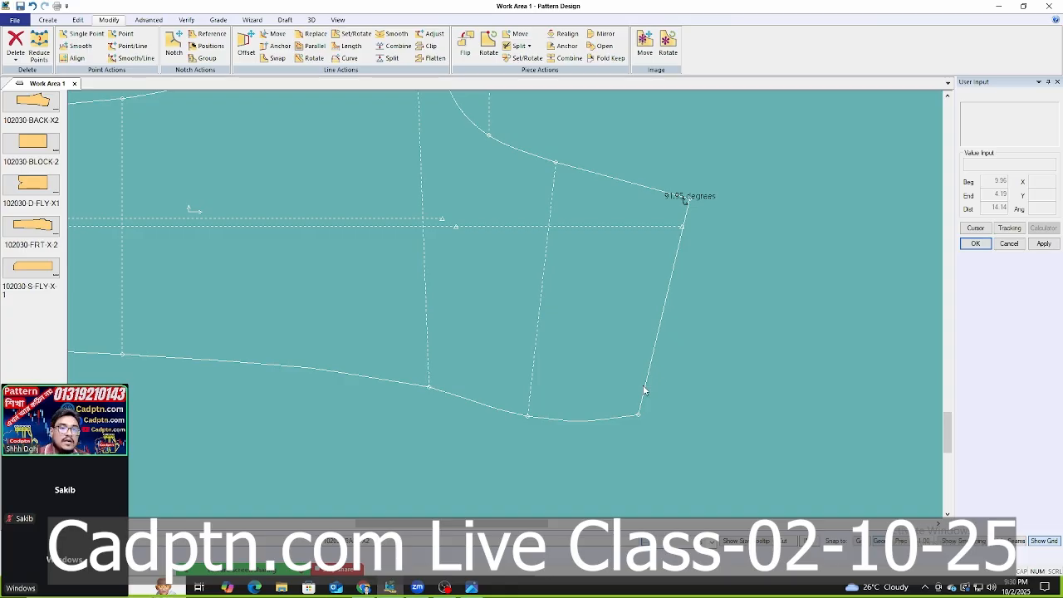
{"action": "scroll", "coordinate": [773, 320], "scroll_direction": "down", "scroll_amount": 3}
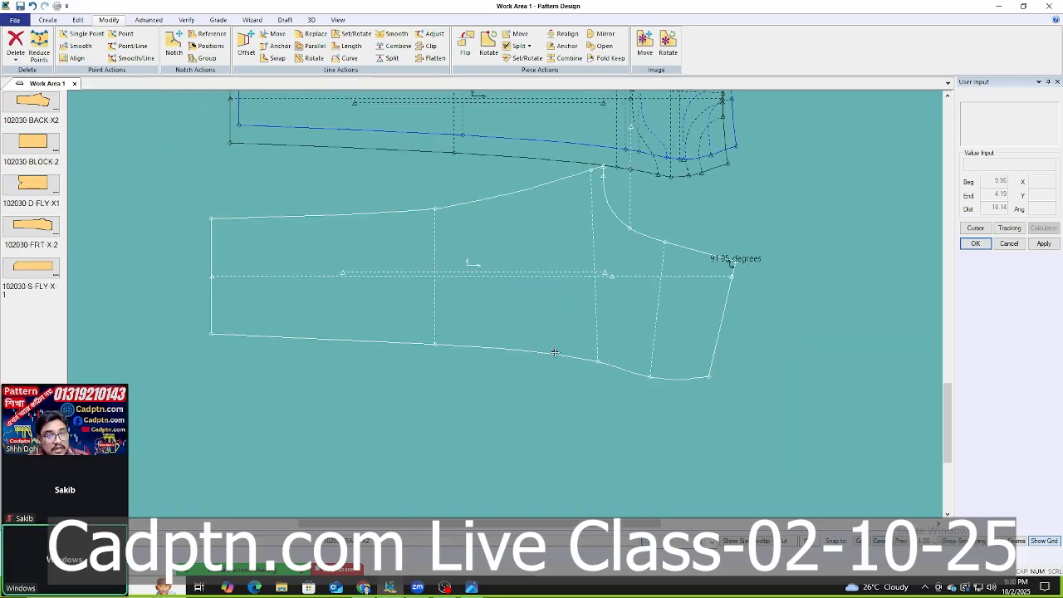
{"action": "scroll", "coordinate": [526, 341], "scroll_direction": "up", "scroll_amount": 1}
{"action": "scroll", "coordinate": [526, 342], "scroll_direction": "up", "scroll_amount": 1}
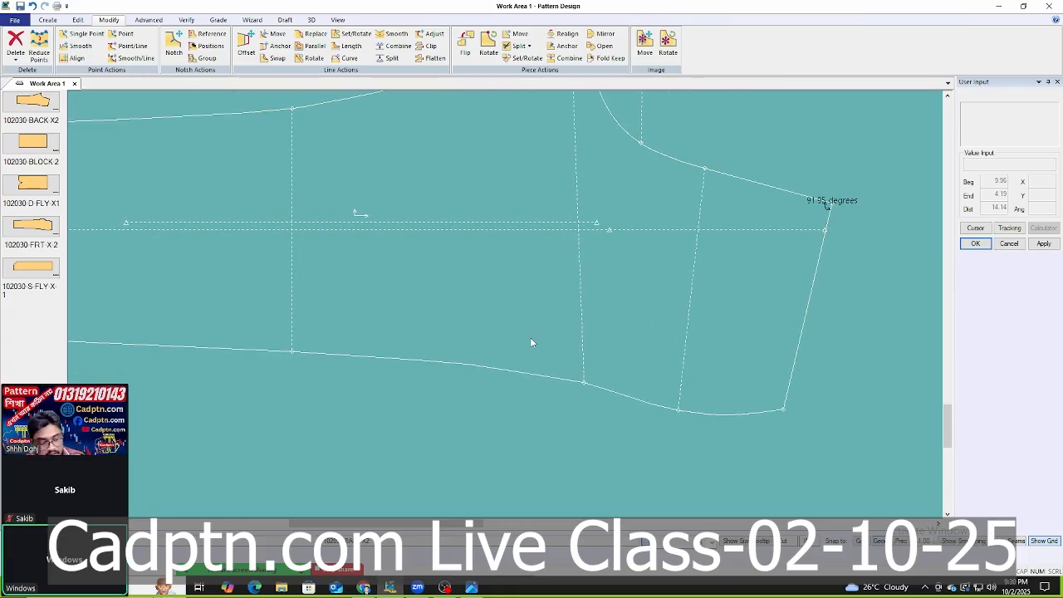
{"action": "key", "text": "s"}
{"action": "left_click", "coordinate": [584, 382]}
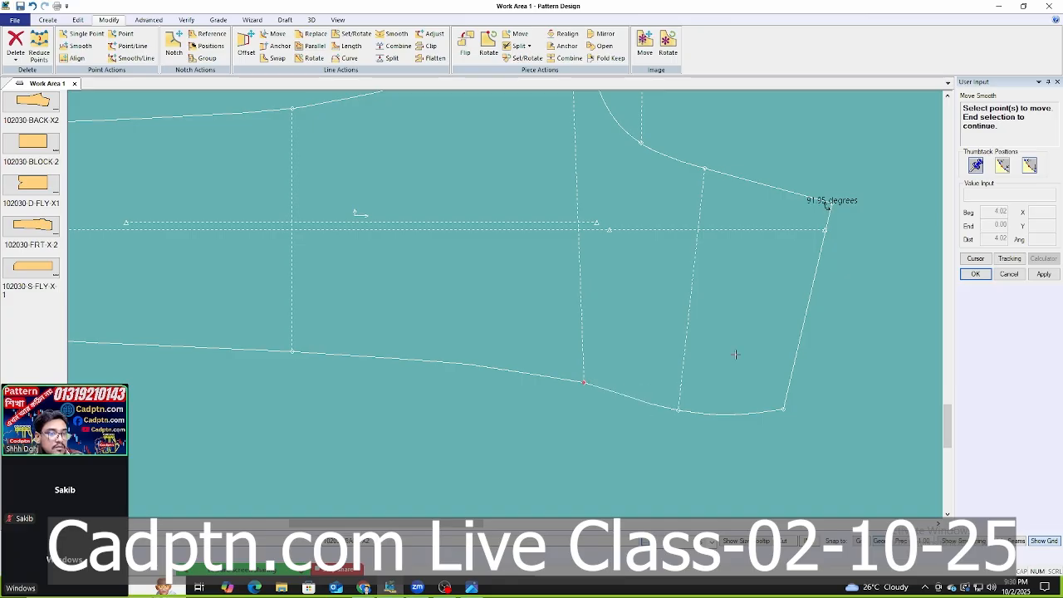
{"action": "scroll", "coordinate": [773, 343], "scroll_direction": "down", "scroll_amount": 2}
{"action": "scroll", "coordinate": [788, 341], "scroll_direction": "down", "scroll_amount": 2}
{"action": "scroll", "coordinate": [621, 393], "scroll_direction": "up", "scroll_amount": 5}
{"action": "right_click", "coordinate": [530, 245]}
{"action": "left_click", "coordinate": [568, 253]}
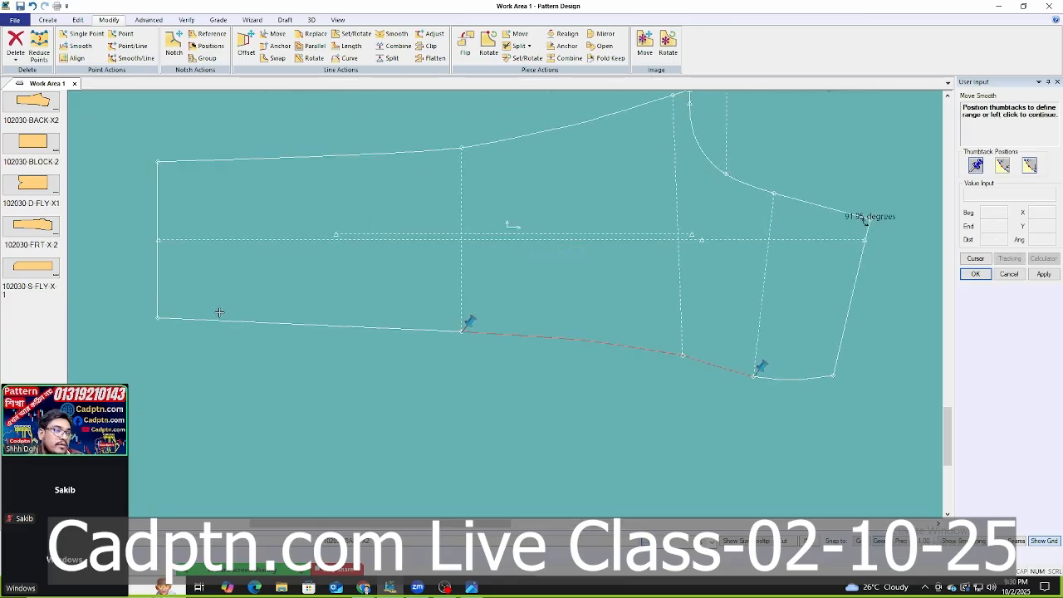
Narrow the smoothing range on the back's side seam by placing both thumbtacks closer to the crotch line point.
{"action": "scroll", "coordinate": [744, 362], "scroll_direction": "up", "scroll_amount": 1}
{"action": "scroll", "coordinate": [745, 362], "scroll_direction": "up", "scroll_amount": 2}
{"action": "left_click_drag", "start_coordinate": [754, 375], "coordinate": [701, 379]}
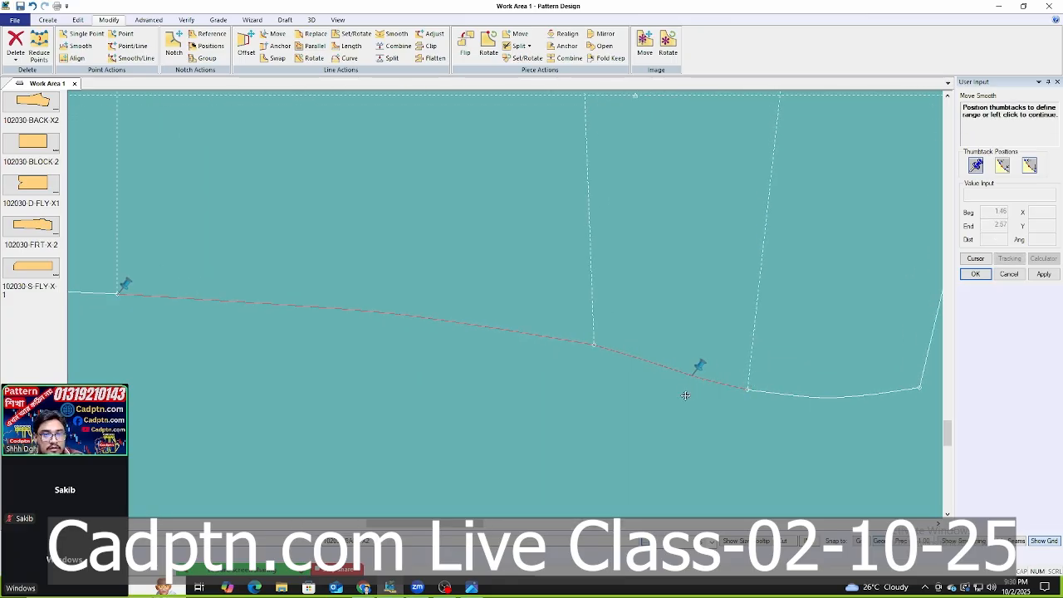
{"action": "left_click_drag", "start_coordinate": [124, 287], "coordinate": [498, 385]}
{"action": "scroll", "coordinate": [598, 370], "scroll_direction": "up", "scroll_amount": 3}
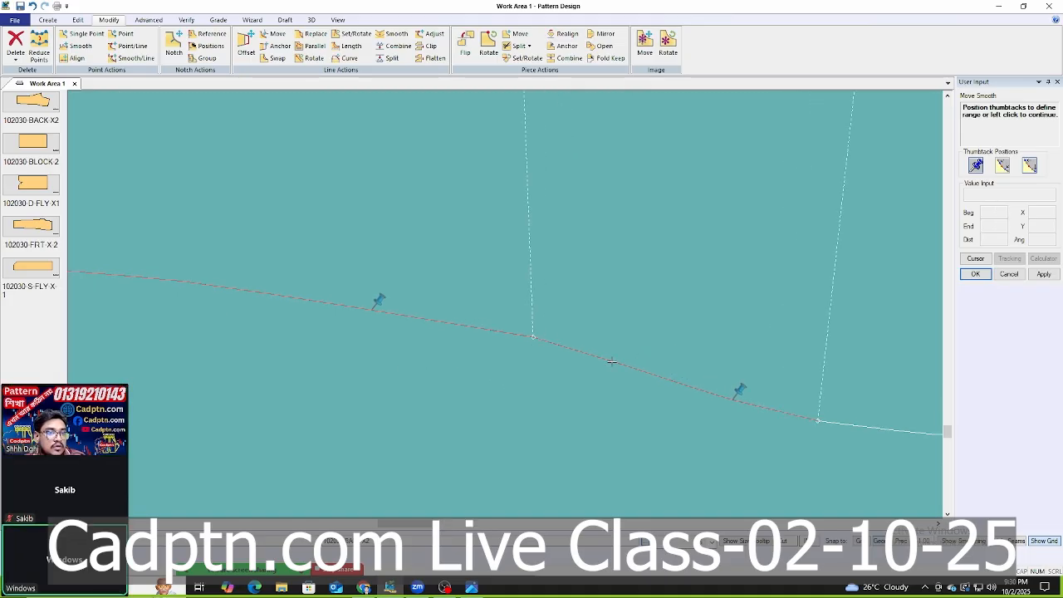
{"action": "mouse_move", "coordinate": [743, 391]}
{"action": "left_mouse_down"}
{"action": "mouse_move", "coordinate": [656, 362]}
{"action": "mouse_move", "coordinate": [729, 387]}
{"action": "left_mouse_up"}
{"action": "scroll", "coordinate": [517, 344], "scroll_direction": "up", "scroll_amount": 1}
Accept the smoothing range and start moving the back's side seam point with its movement constrained to vertical.
{"action": "right_click", "coordinate": [576, 244]}
{"action": "left_click", "coordinate": [604, 250]}
{"action": "right_click", "coordinate": [531, 267]}
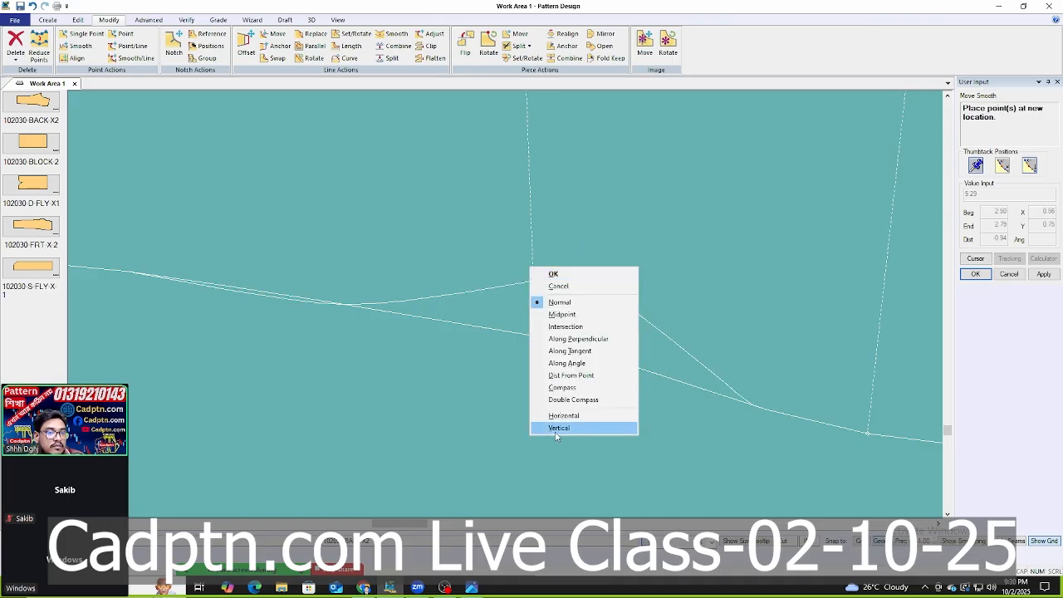
Move the back piece's side seam point vertically outward at the thigh line, and bring the dashed thigh line's end onto the reshaped seam.
{"action": "left_click", "coordinate": [558, 429]}
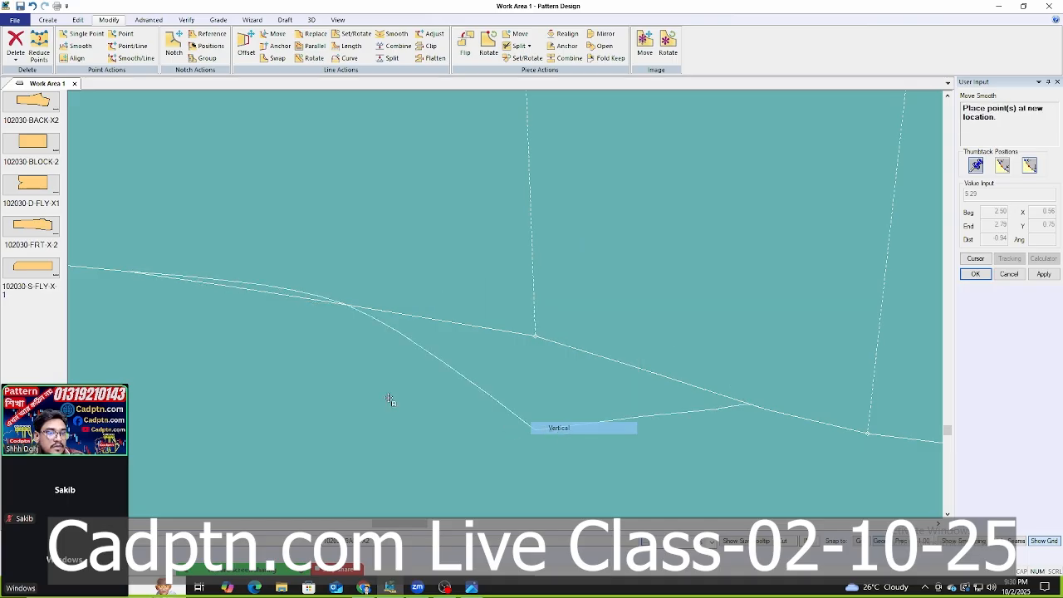
{"action": "left_click", "coordinate": [250, 345]}
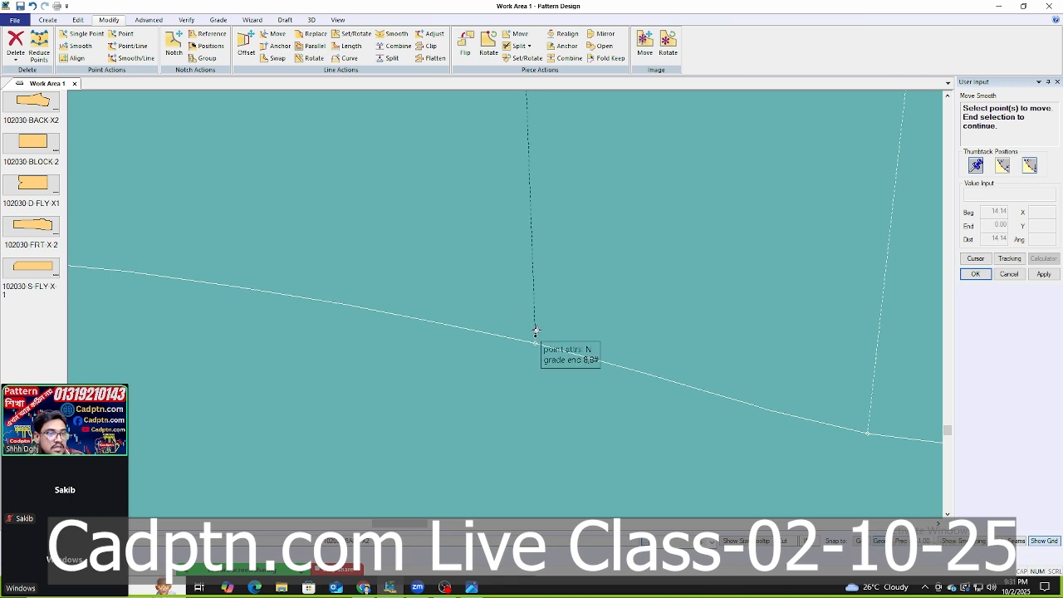
{"action": "right_click", "coordinate": [656, 264]}
{"action": "left_click", "coordinate": [639, 261]}
{"action": "left_click", "coordinate": [538, 343]}
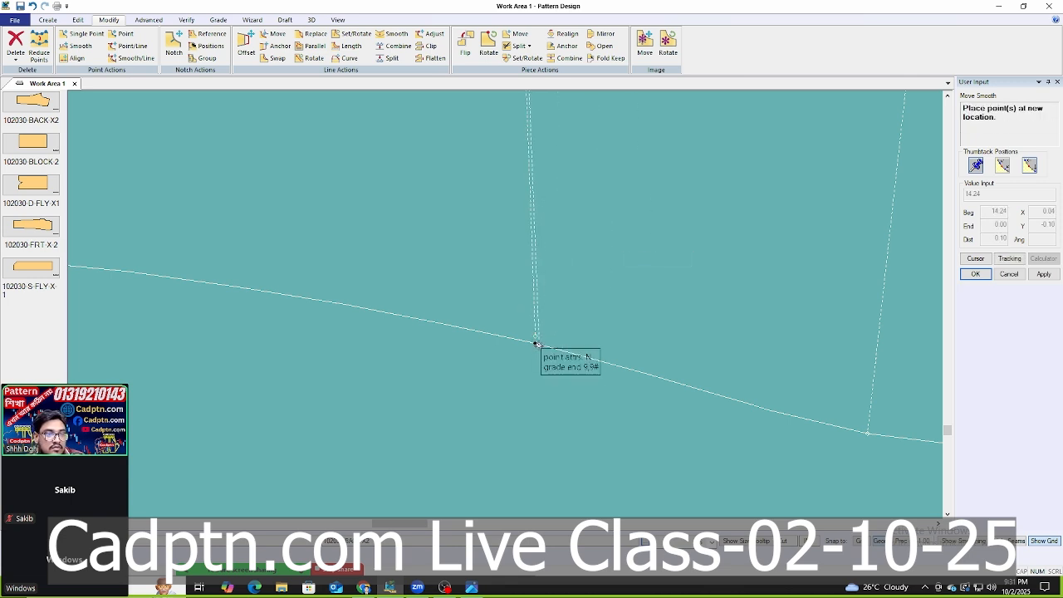
{"action": "scroll", "coordinate": [534, 345], "scroll_direction": "up", "scroll_amount": 3}
{"action": "left_click", "coordinate": [532, 343]}
{"action": "scroll", "coordinate": [488, 242], "scroll_direction": "down", "scroll_amount": 5}
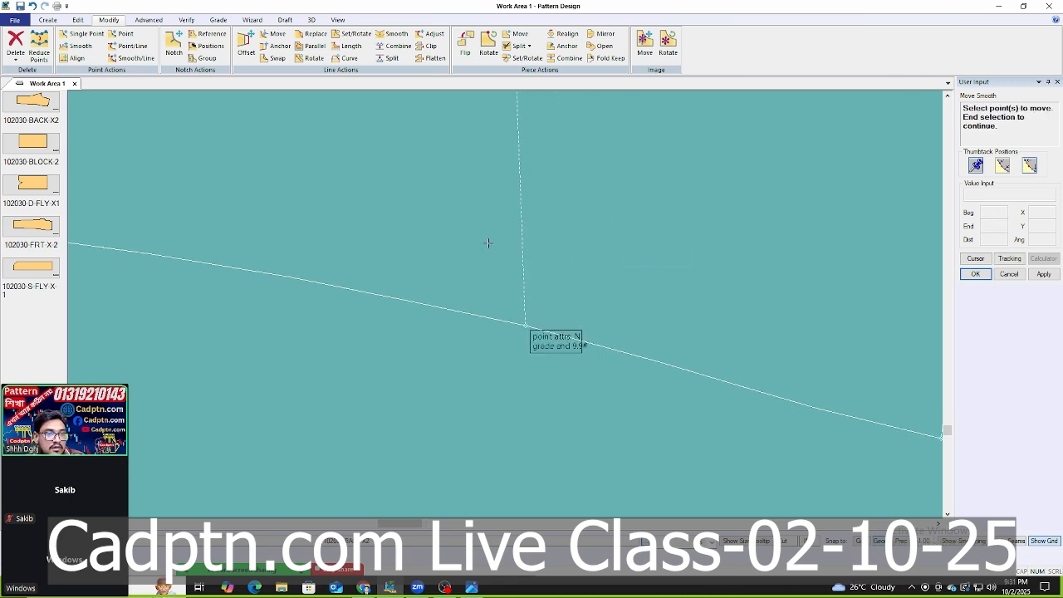
{"action": "key", "text": "Escape"}
Smooth the back piece's side seam between the thigh and hip lines with a smooth factor of 0.005.
{"action": "middle_click_drag", "start_coordinate": [682, 305], "coordinate": [605, 327]}
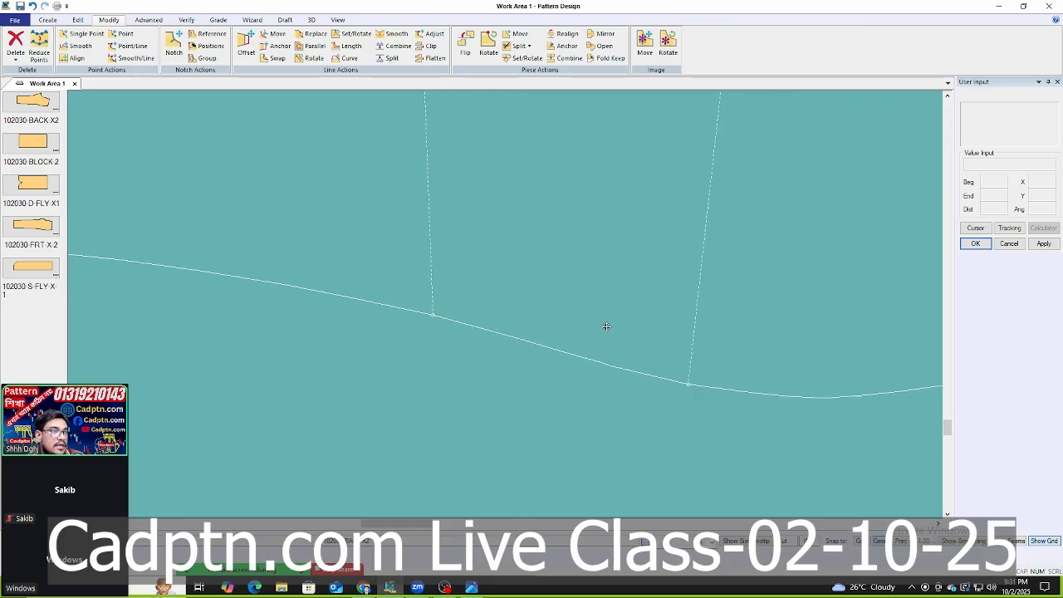
{"action": "left_click", "coordinate": [392, 33]}
{"action": "left_click", "coordinate": [605, 361]}
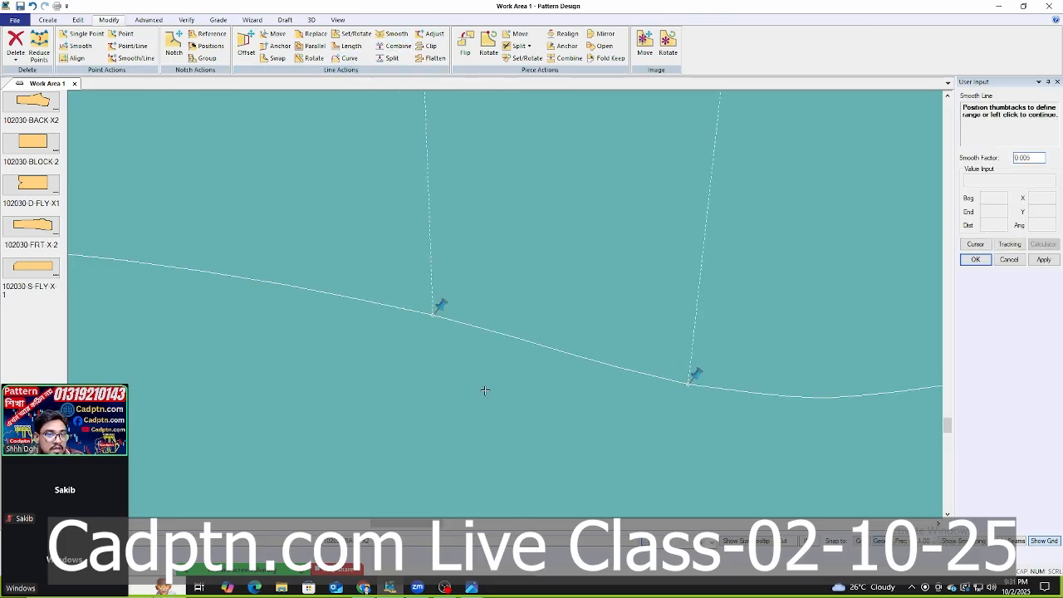
{"action": "key", "text": "Escape"}
{"action": "scroll", "coordinate": [475, 245], "scroll_direction": "down", "scroll_amount": 3}
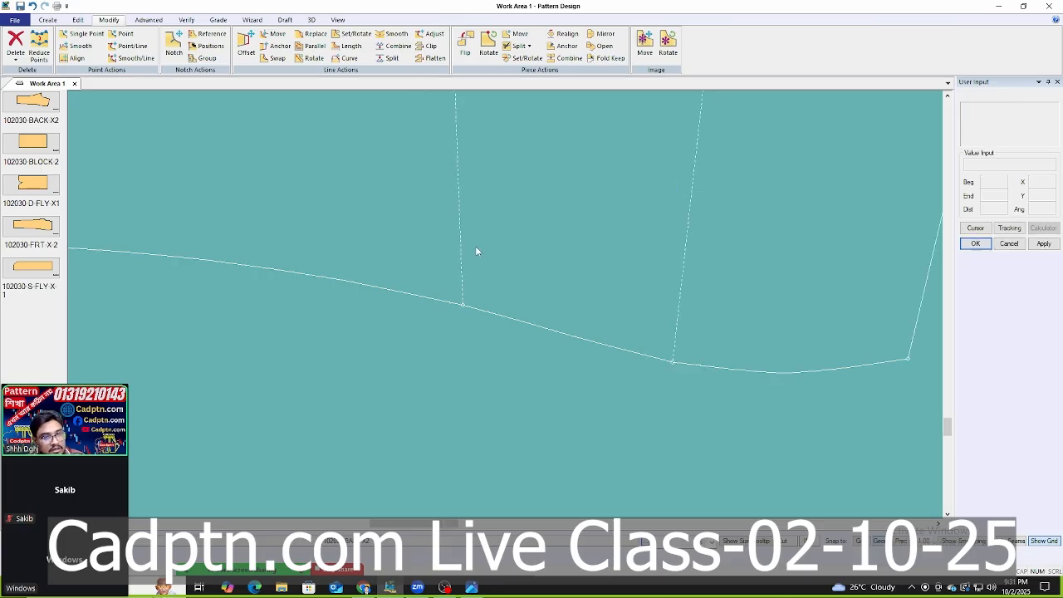
Add a point on the back piece's side seam between the hip line and the middle of the hip-to-waist curve.
{"action": "scroll", "coordinate": [706, 323], "scroll_direction": "up", "scroll_amount": 2}
{"action": "scroll", "coordinate": [656, 309], "scroll_direction": "up", "scroll_amount": 2}
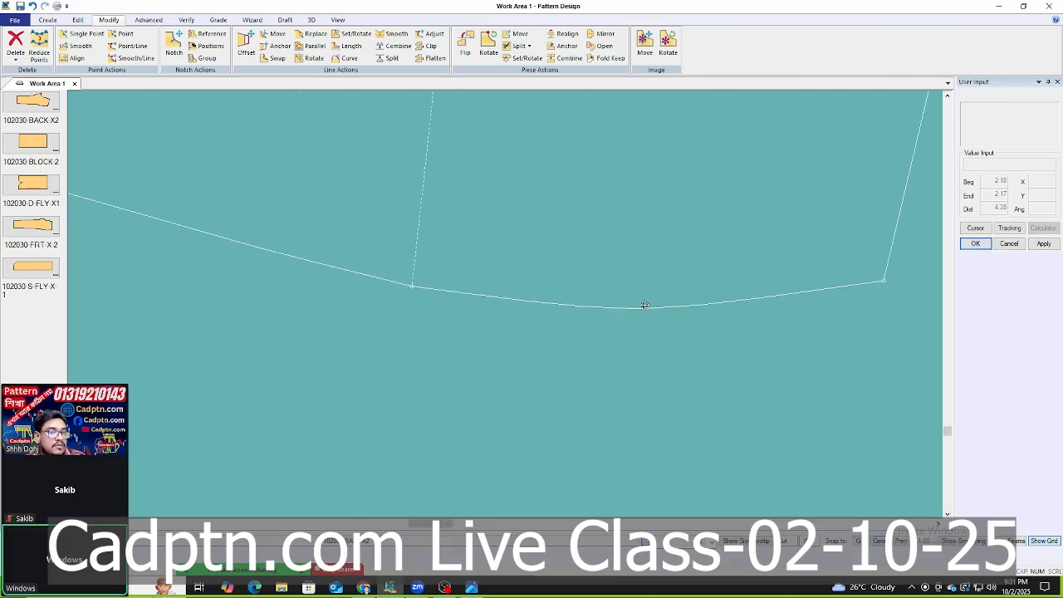
{"action": "middle_click_drag", "start_coordinate": [587, 243], "coordinate": [588, 240]}
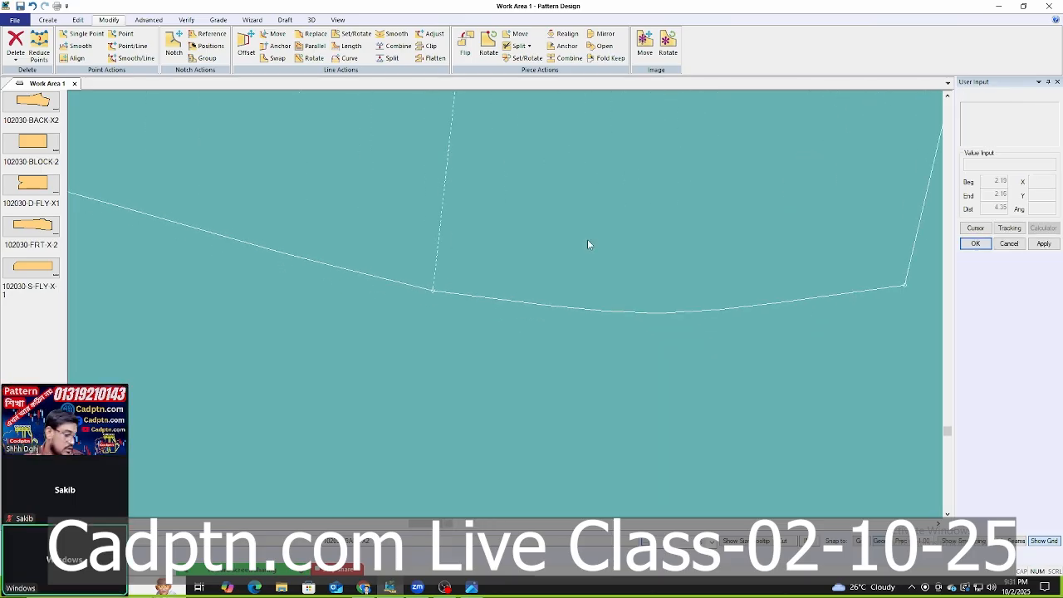
{"action": "key", "text": "alt+a"}
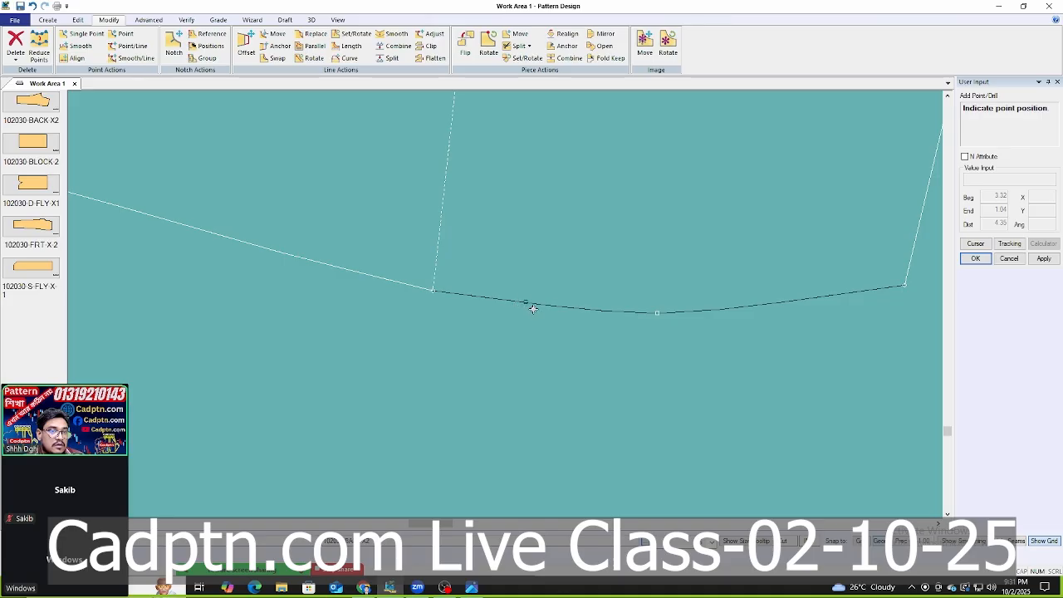
{"action": "left_click", "coordinate": [535, 305]}
{"action": "right_click", "coordinate": [577, 206]}
{"action": "left_click", "coordinate": [602, 214]}
Move the added side seam point vertically outward by about 0.03 with Move Smooth, limiting the range to between the hip line and mid-curve.
{"action": "middle_click_drag", "start_coordinate": [604, 240], "coordinate": [578, 230]}
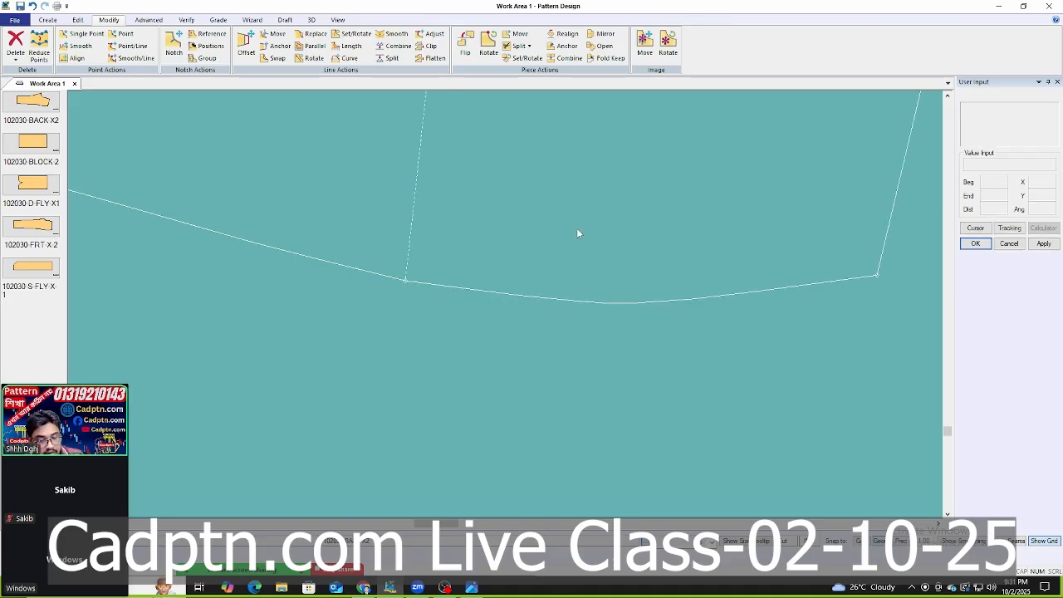
{"action": "key", "text": "alt+s"}
{"action": "left_click", "coordinate": [523, 292]}
{"action": "right_click", "coordinate": [564, 221]}
{"action": "left_click", "coordinate": [595, 229]}
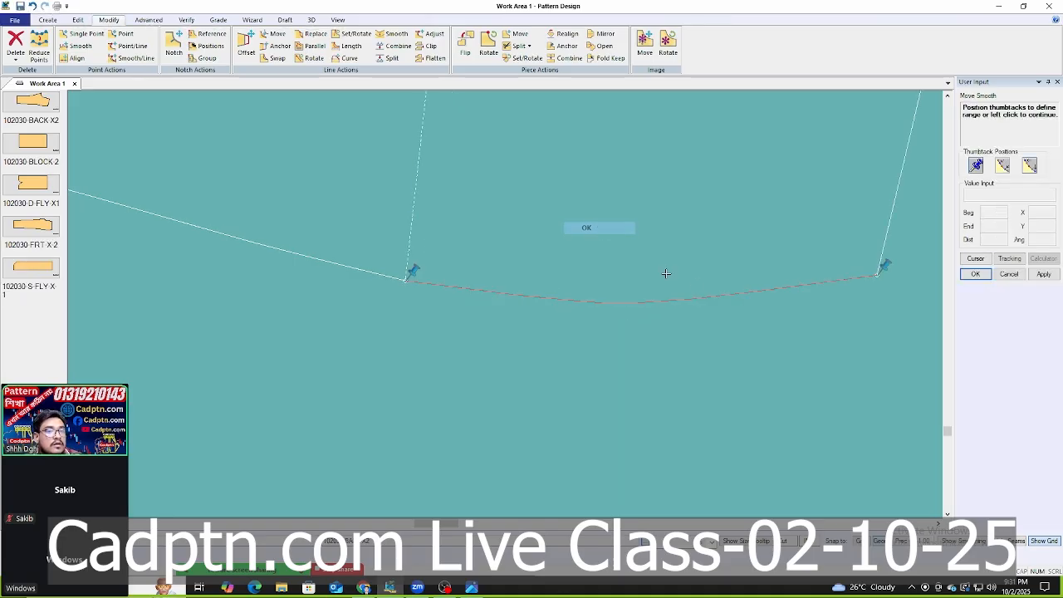
{"action": "left_click_drag", "start_coordinate": [885, 270], "coordinate": [624, 307]}
{"action": "scroll", "coordinate": [661, 334], "scroll_direction": "up", "scroll_amount": 2}
{"action": "right_click", "coordinate": [523, 210]}
{"action": "left_click", "coordinate": [545, 217]}
{"action": "right_click", "coordinate": [430, 209]}
{"action": "left_click", "coordinate": [470, 371]}
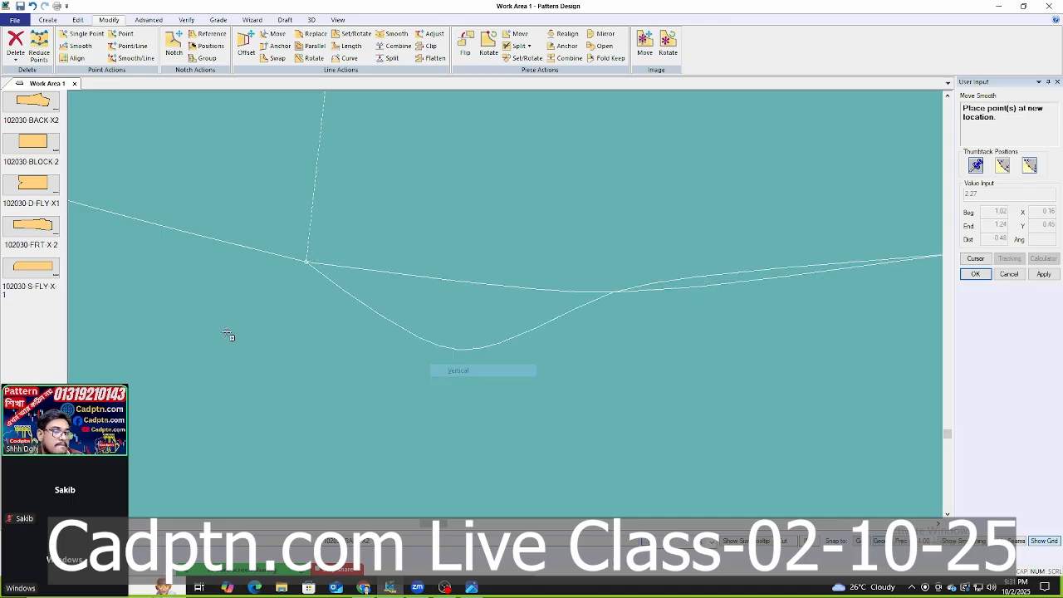
{"action": "scroll", "coordinate": [227, 335], "scroll_direction": "up", "scroll_amount": 1}
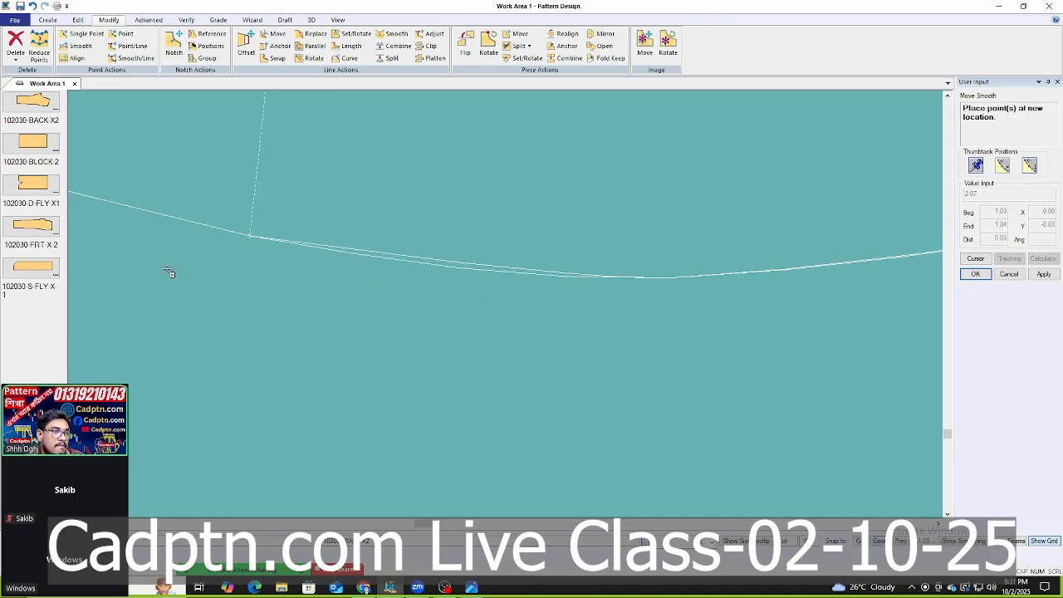
{"action": "left_click", "coordinate": [166, 272]}
Move the two front pieces from above the back piece to below it.
{"action": "scroll", "coordinate": [816, 369], "scroll_direction": "down", "scroll_amount": 3}
{"action": "scroll", "coordinate": [816, 369], "scroll_direction": "down", "scroll_amount": 3}
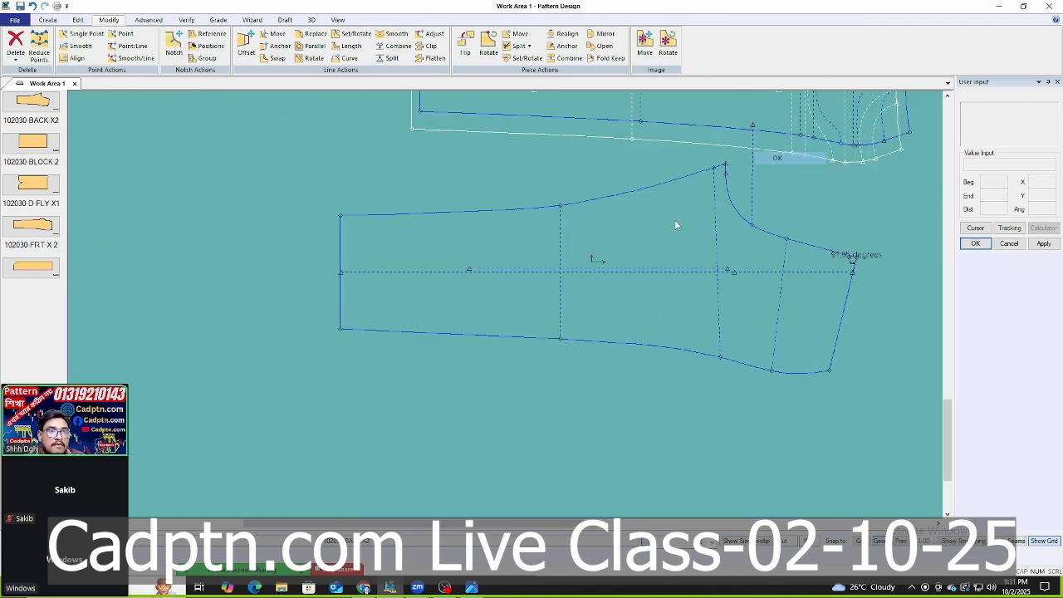
{"action": "scroll", "coordinate": [520, 340], "scroll_direction": "down", "scroll_amount": 3}
{"action": "scroll", "coordinate": [725, 364], "scroll_direction": "up", "scroll_amount": 5}
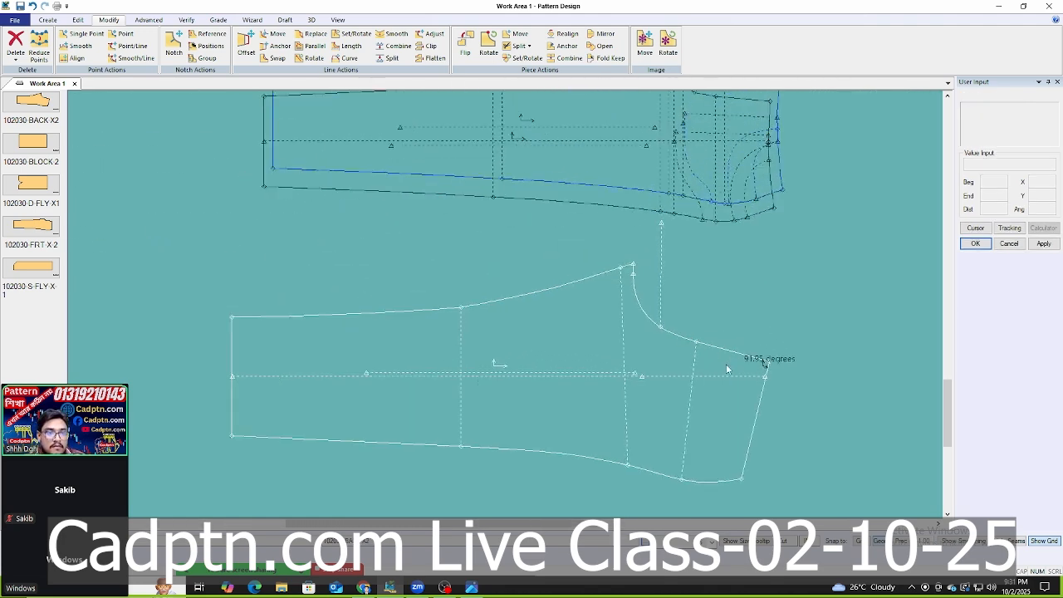
{"action": "scroll", "coordinate": [583, 398], "scroll_direction": "down", "scroll_amount": 3}
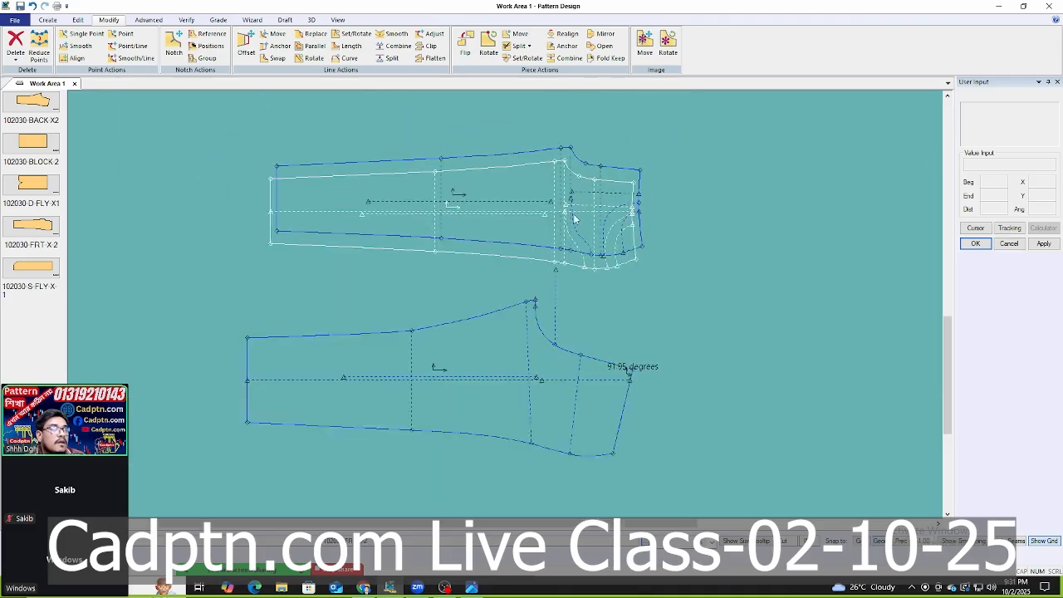
{"action": "key", "text": "ctrl+v"}
{"action": "left_click", "coordinate": [560, 379]}
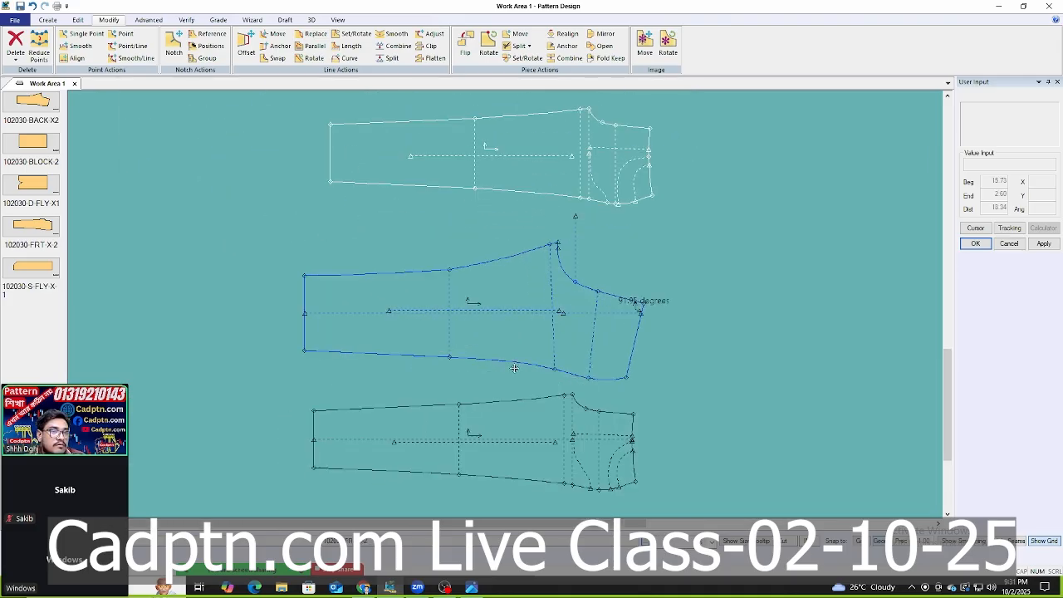
{"action": "scroll", "coordinate": [560, 380], "scroll_direction": "up", "scroll_amount": 4}
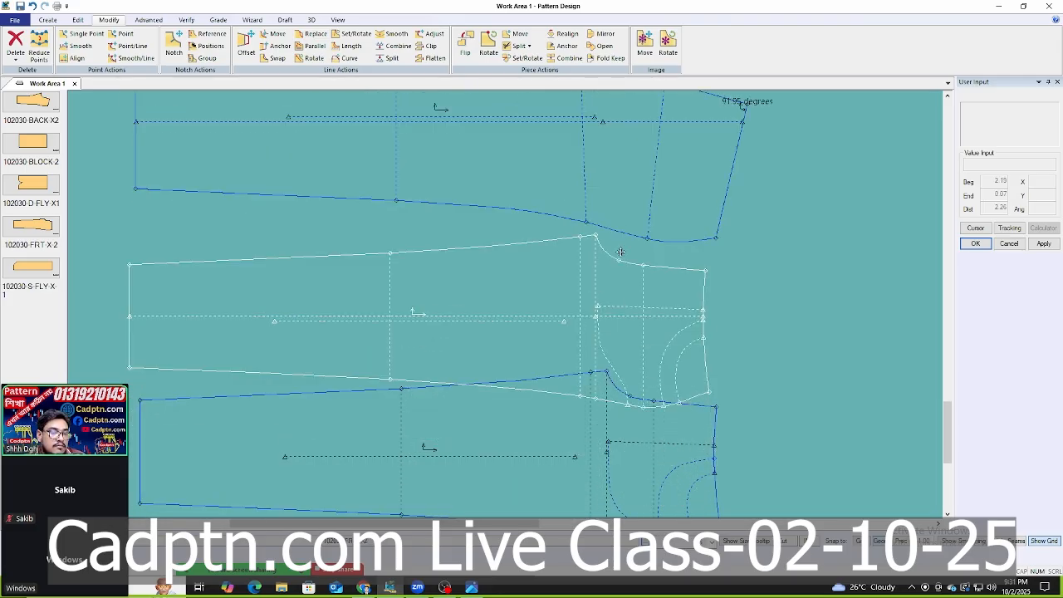
Overlay one front piece on the other at the crotch point and compare their side seams and pocket curves.
{"action": "scroll", "coordinate": [610, 315], "scroll_direction": "down", "scroll_amount": 3}
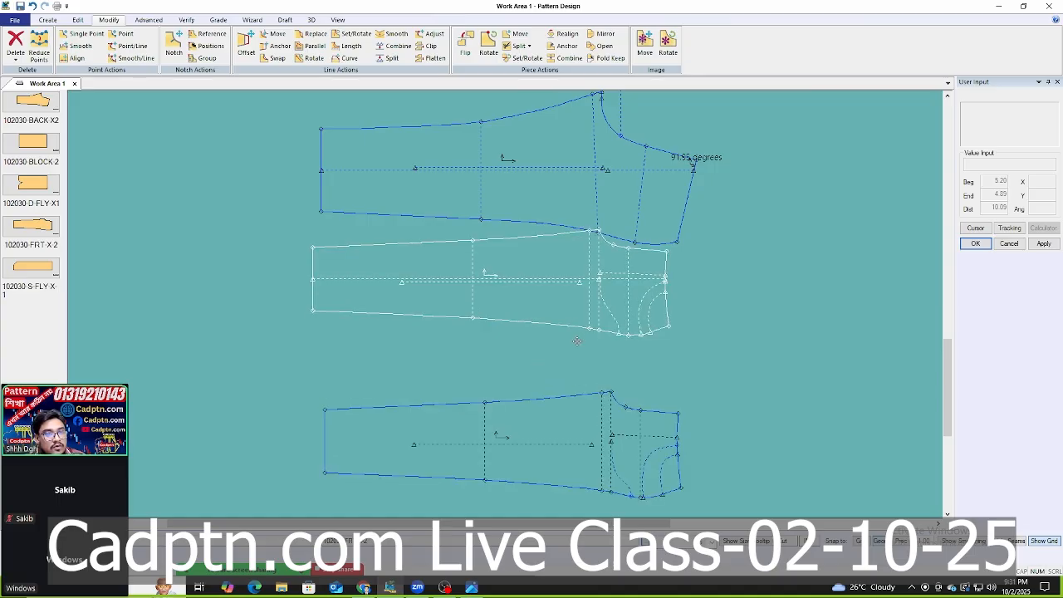
{"action": "scroll", "coordinate": [610, 308], "scroll_direction": "up", "scroll_amount": 2}
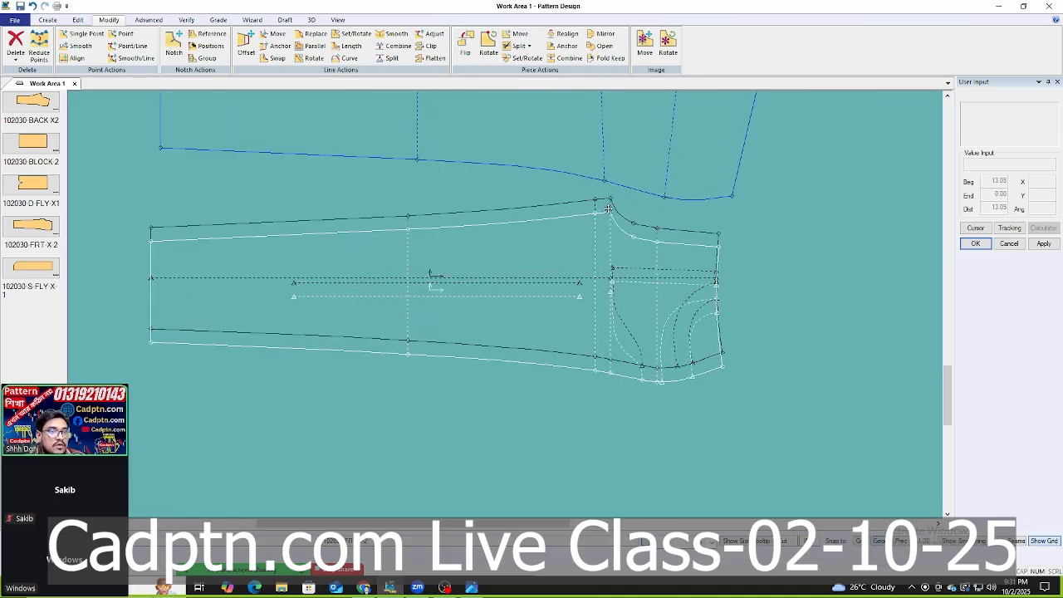
{"action": "scroll", "coordinate": [610, 208], "scroll_direction": "up", "scroll_amount": 2}
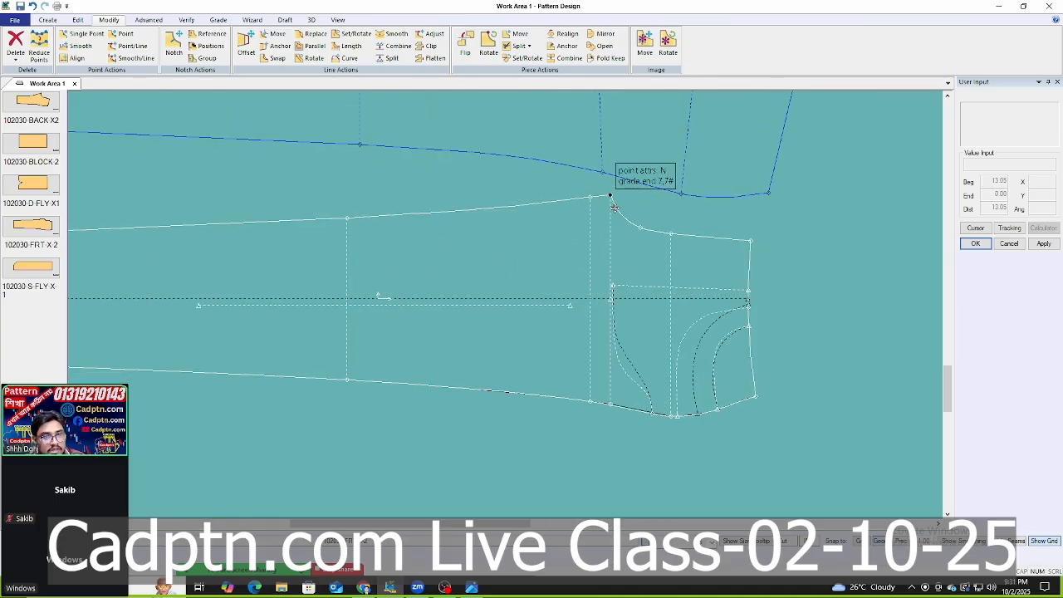
{"action": "scroll", "coordinate": [612, 188], "scroll_direction": "up", "scroll_amount": 3}
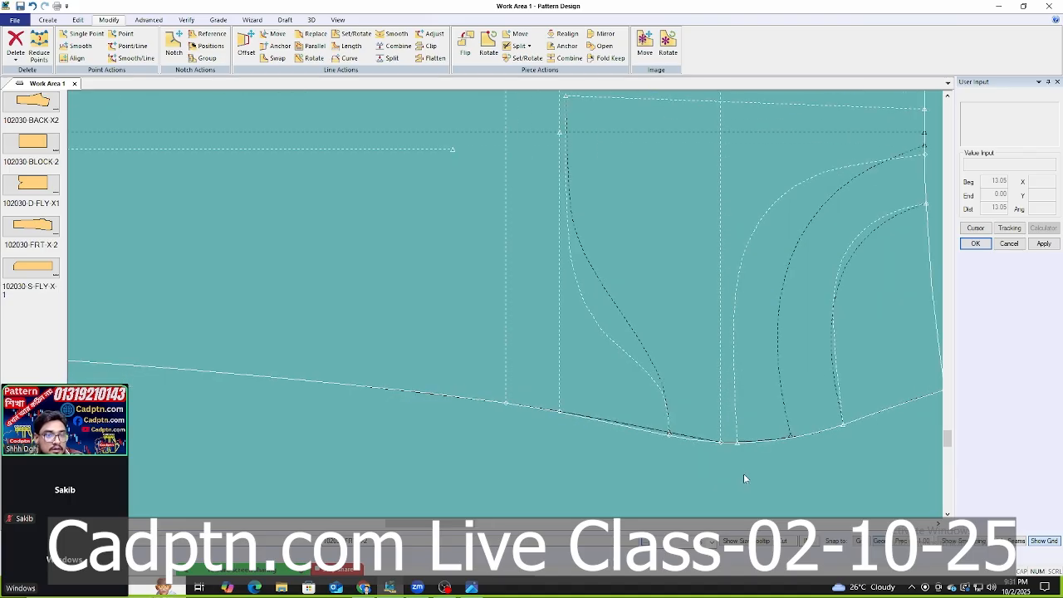
{"action": "scroll", "coordinate": [744, 477], "scroll_direction": "down", "scroll_amount": 5}
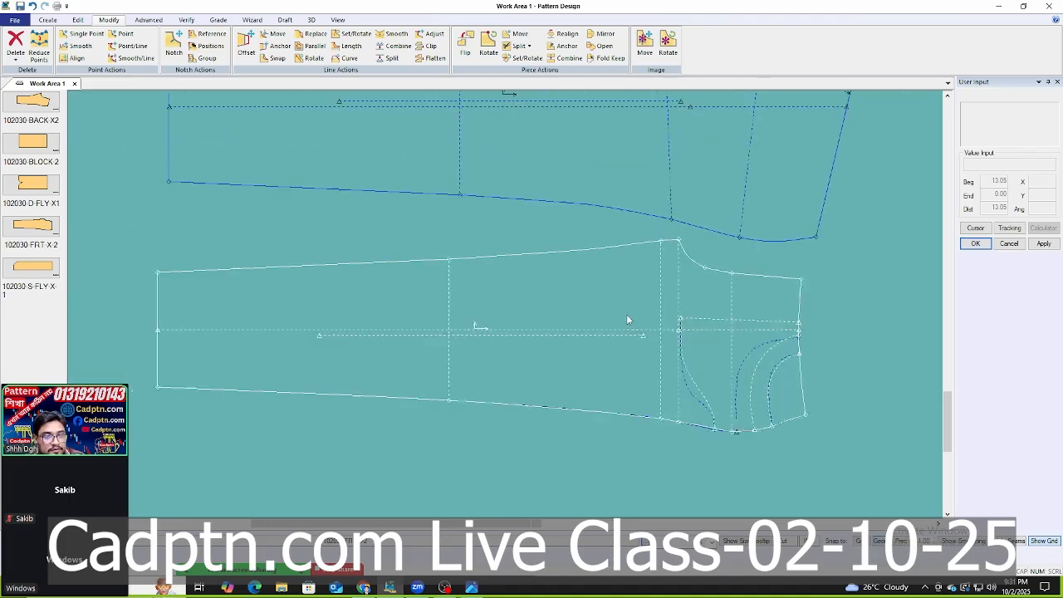
Move the front piece with the extra centre line aside and delete it from the work area.
{"action": "left_click", "coordinate": [525, 382]}
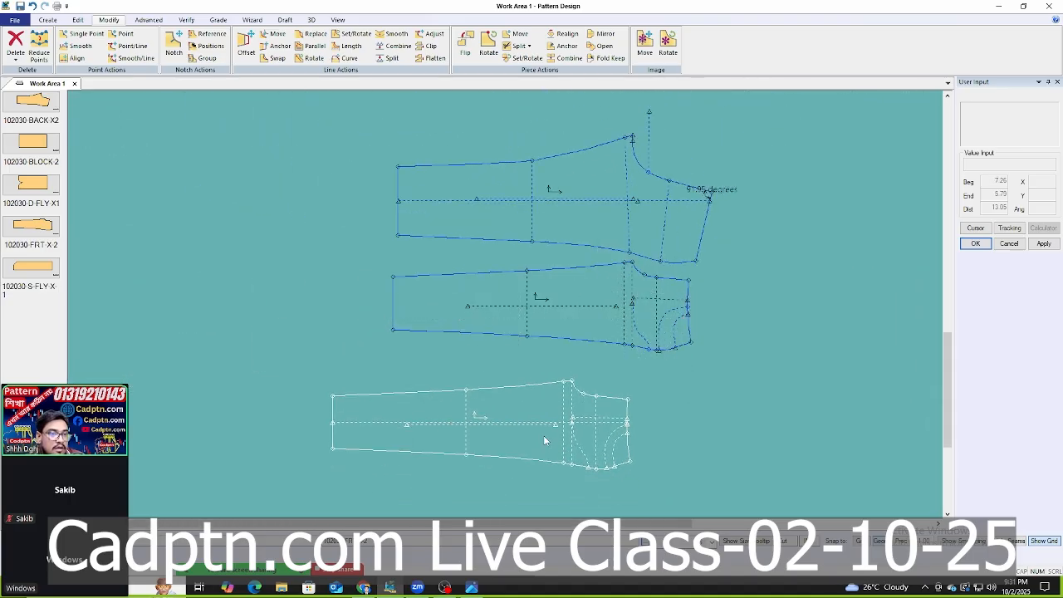
{"action": "left_click", "coordinate": [218, 251]}
{"action": "scroll", "coordinate": [697, 182], "scroll_direction": "up", "scroll_amount": 2}
{"action": "scroll", "coordinate": [646, 375], "scroll_direction": "down", "scroll_amount": 2}
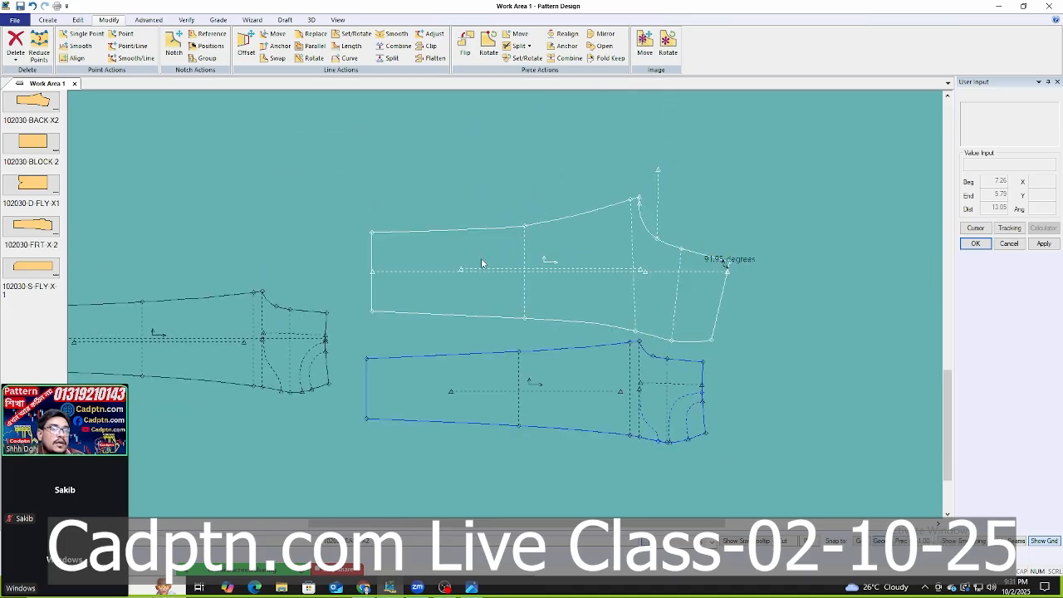
{"action": "right_click", "coordinate": [622, 208]}
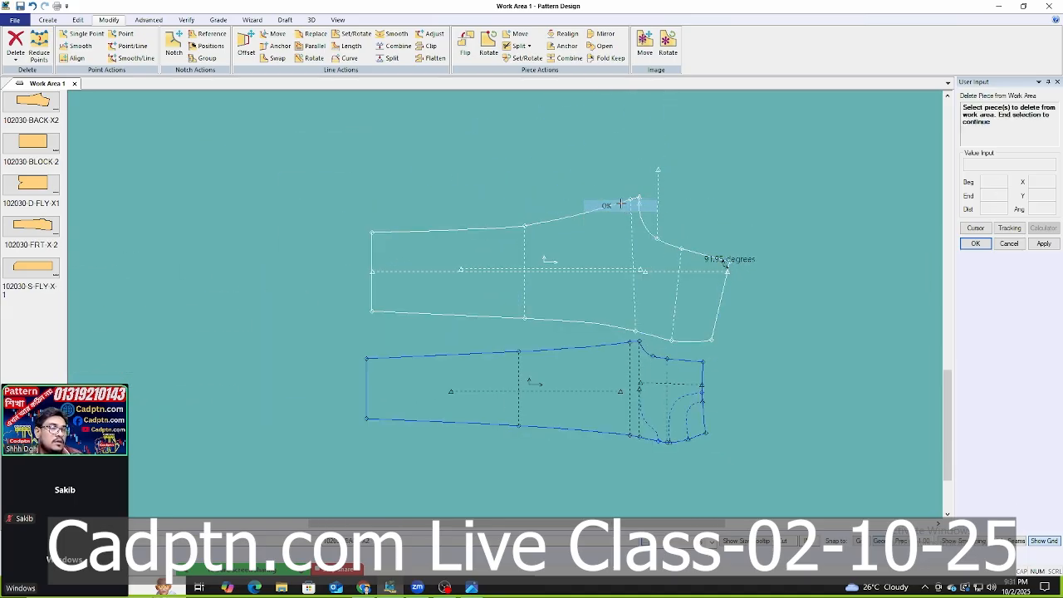
{"action": "left_click", "coordinate": [622, 207]}
Measure the graded lengths of the hem lines on the front and back pieces.
{"action": "key", "text": "alt"}
{"action": "key", "text": "alt+l"}
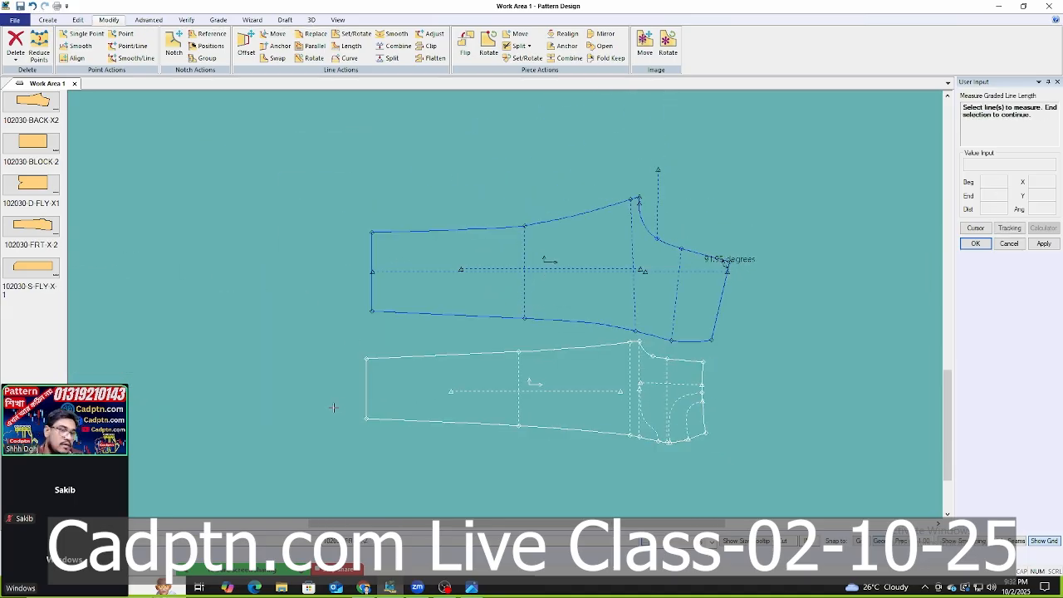
{"action": "left_click", "coordinate": [368, 379]}
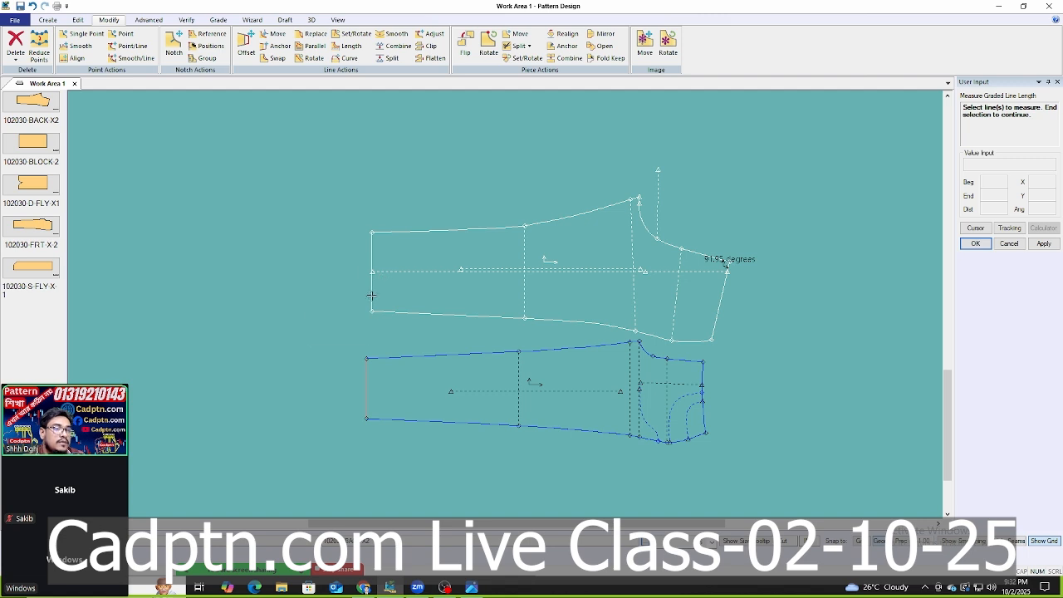
{"action": "left_click", "coordinate": [371, 295]}
{"action": "right_click", "coordinate": [651, 207]}
{"action": "left_click", "coordinate": [661, 215]}
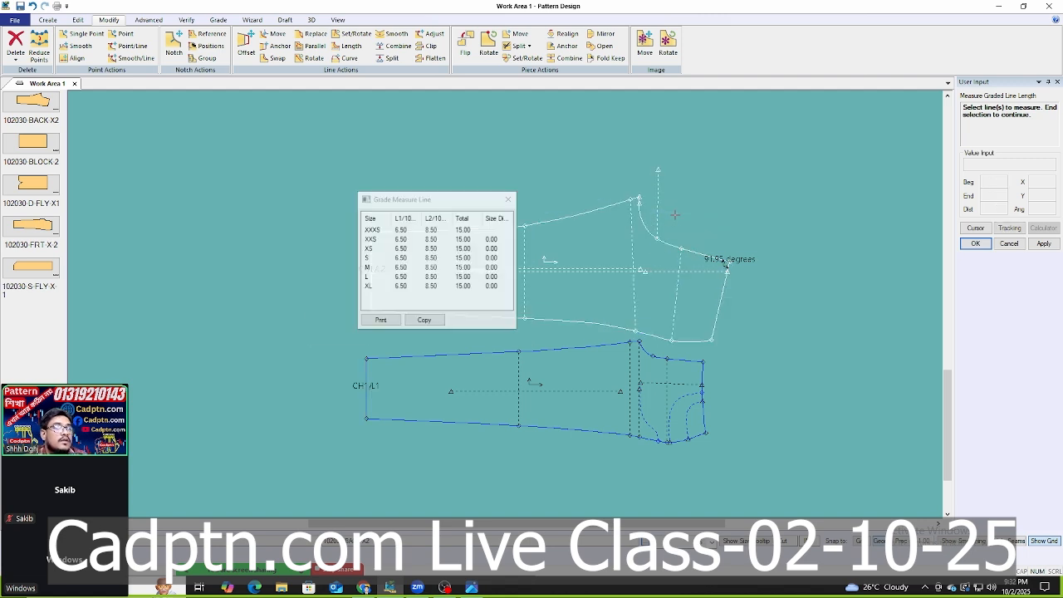
{"action": "left_click", "coordinate": [508, 199]}
Measure the graded lengths of the knee lines and the hip lines on the front and back pieces.
{"action": "scroll", "coordinate": [519, 314], "scroll_direction": "up", "scroll_amount": 1}
{"action": "right_click", "coordinate": [656, 200]}
{"action": "left_click", "coordinate": [664, 206]}
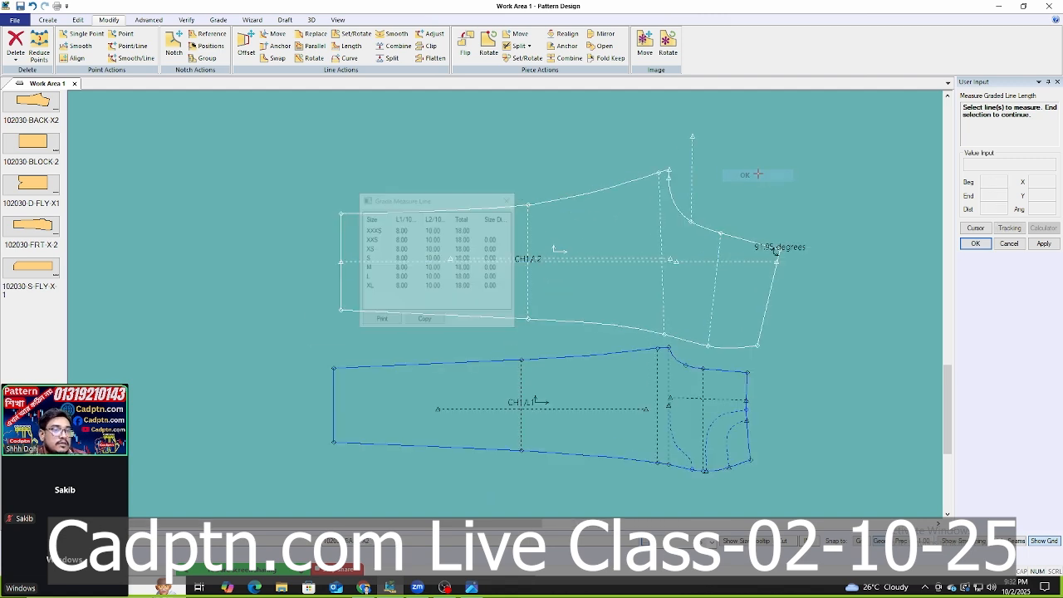
{"action": "left_click", "coordinate": [508, 199]}
{"action": "right_click", "coordinate": [788, 274]}
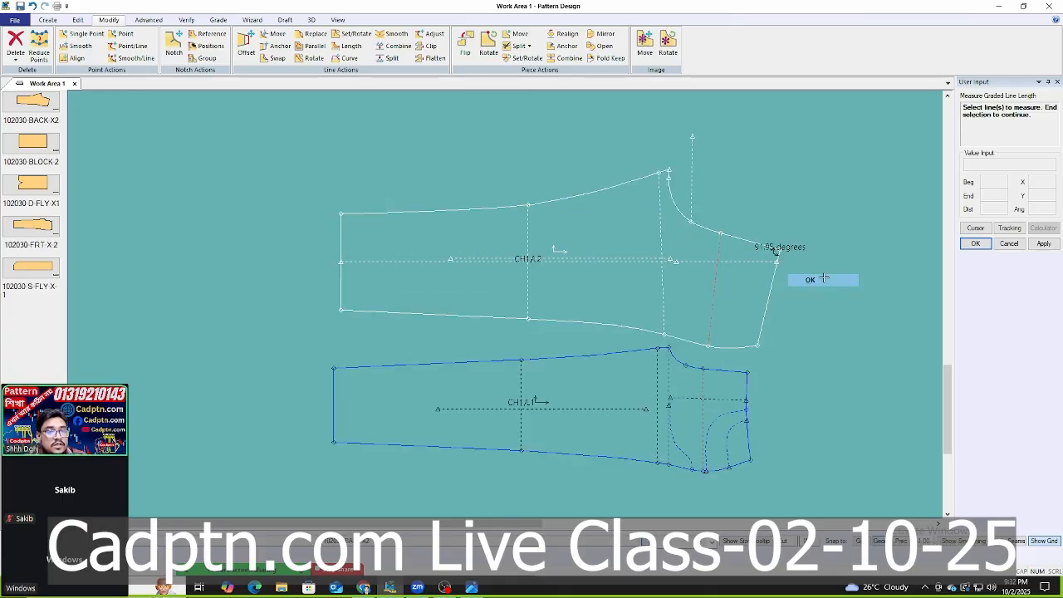
{"action": "left_click", "coordinate": [799, 280]}
{"action": "left_click", "coordinate": [508, 199]}
Measure the graded waistline lengths of the front piece's two waist segments and the back piece's waist edge.
{"action": "scroll", "coordinate": [714, 419], "scroll_direction": "up", "scroll_amount": 2}
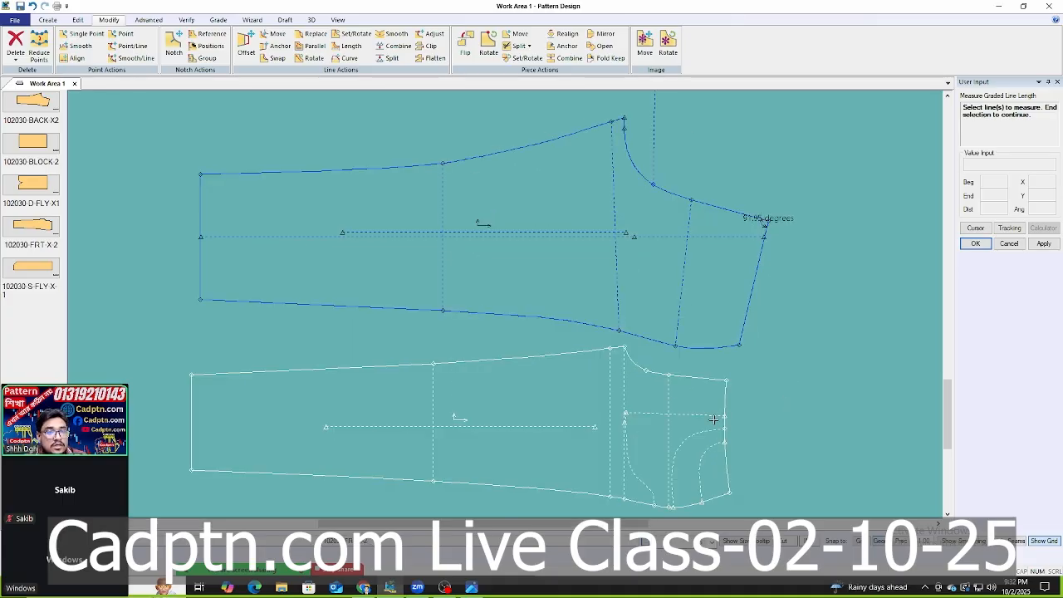
{"action": "right_click", "coordinate": [784, 221]}
{"action": "left_click", "coordinate": [797, 228]}
{"action": "left_click", "coordinate": [754, 289]}
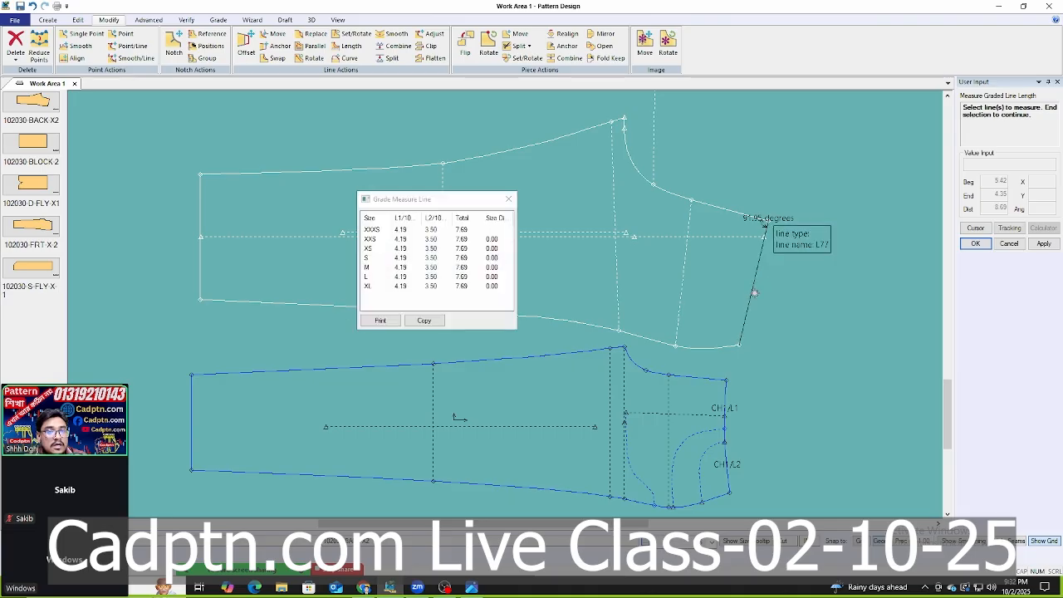
{"action": "right_click", "coordinate": [800, 205]}
{"action": "left_click", "coordinate": [813, 212]}
{"action": "left_click", "coordinate": [595, 247]}
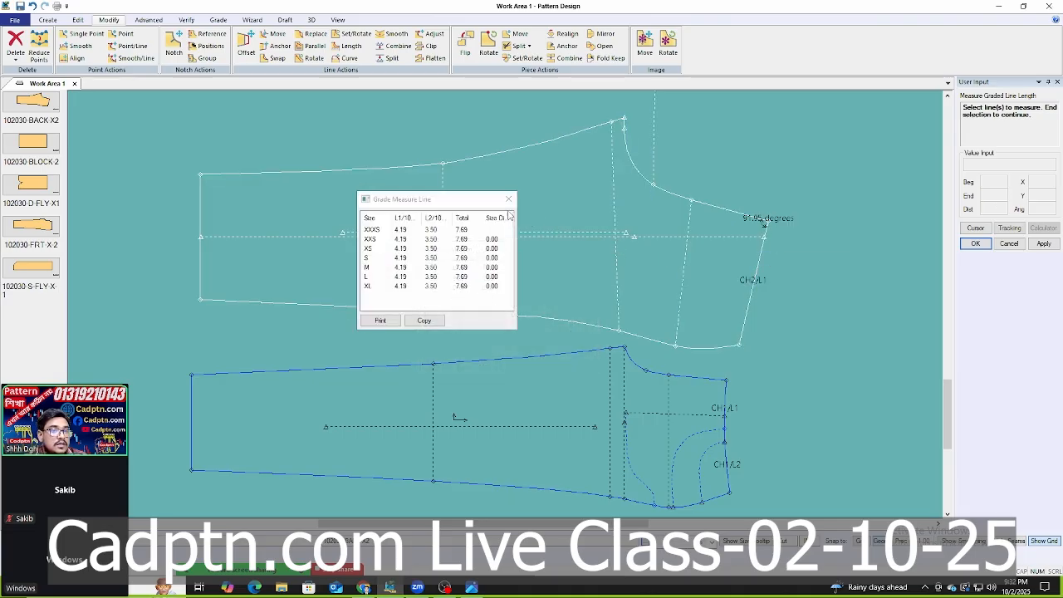
Measure the graded lengths of the rise seam segments on the front piece and on the back piece.
{"action": "left_click", "coordinate": [508, 199]}
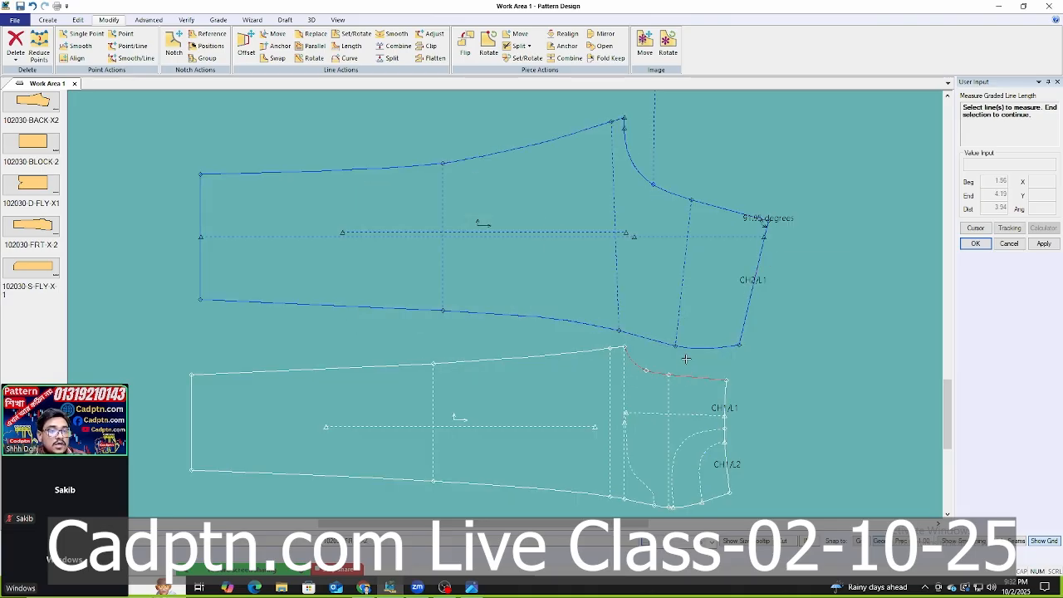
{"action": "left_click", "coordinate": [685, 358]}
{"action": "right_click", "coordinate": [686, 359]}
{"action": "left_click", "coordinate": [699, 366]}
{"action": "left_click", "coordinate": [535, 201]}
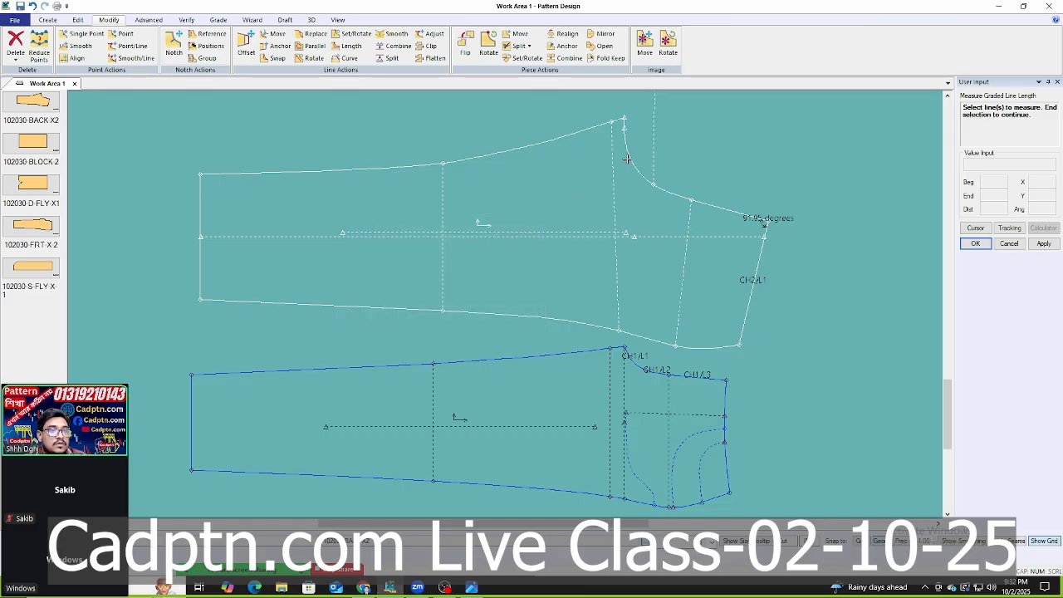
{"action": "right_click", "coordinate": [710, 185]}
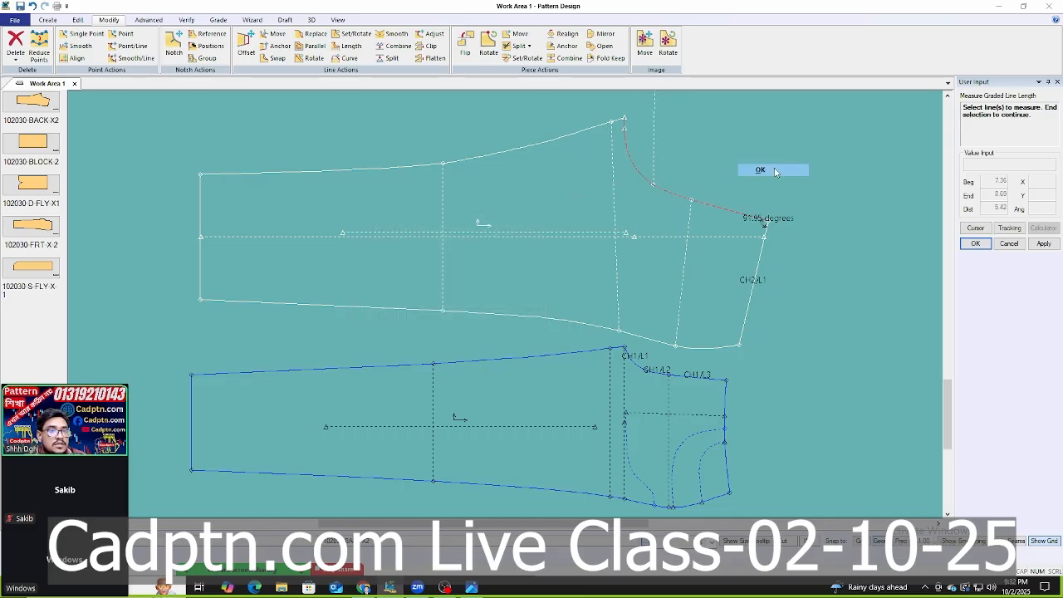
{"action": "left_click", "coordinate": [773, 169]}
{"action": "left_click", "coordinate": [539, 199]}
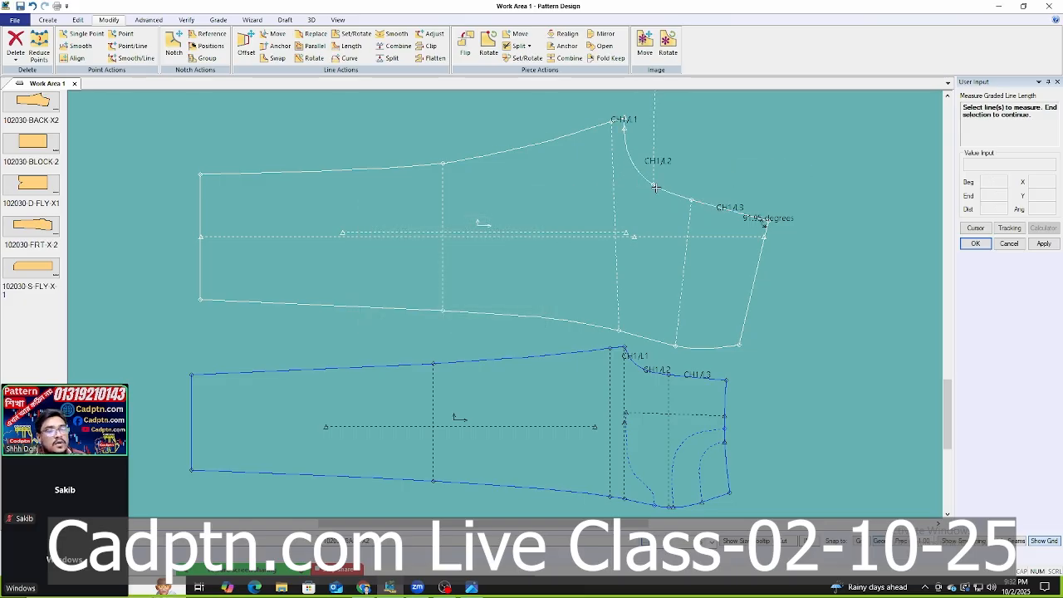
{"action": "scroll", "coordinate": [776, 193], "scroll_direction": "down", "scroll_amount": 6}
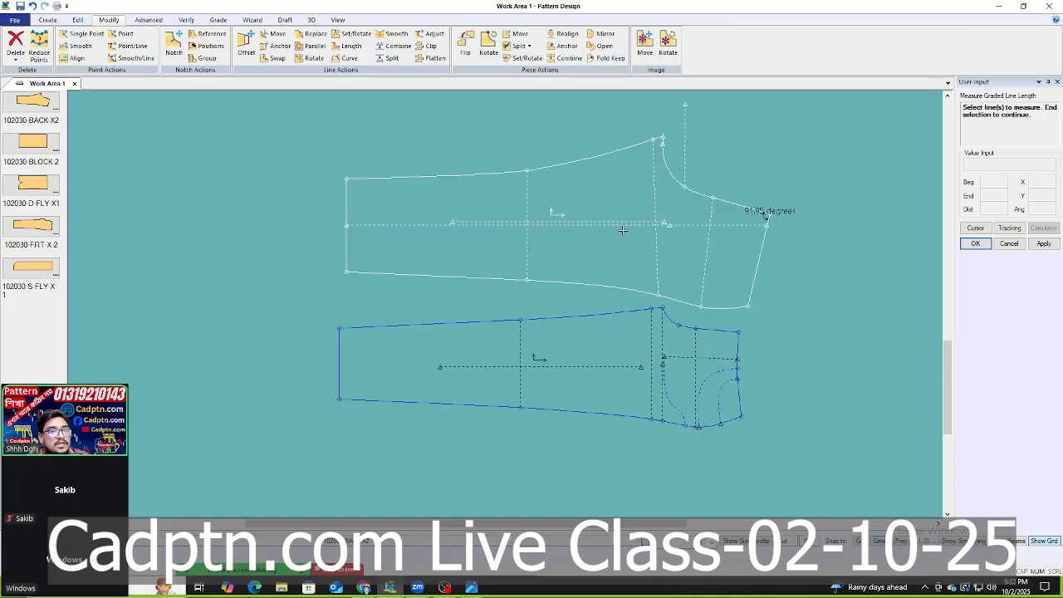
{"action": "right_click", "coordinate": [715, 161]}
{"action": "left_click", "coordinate": [751, 168]}
Move the front piece aside, away from the back piece's waist area.
{"action": "scroll", "coordinate": [704, 243], "scroll_direction": "up", "scroll_amount": 4}
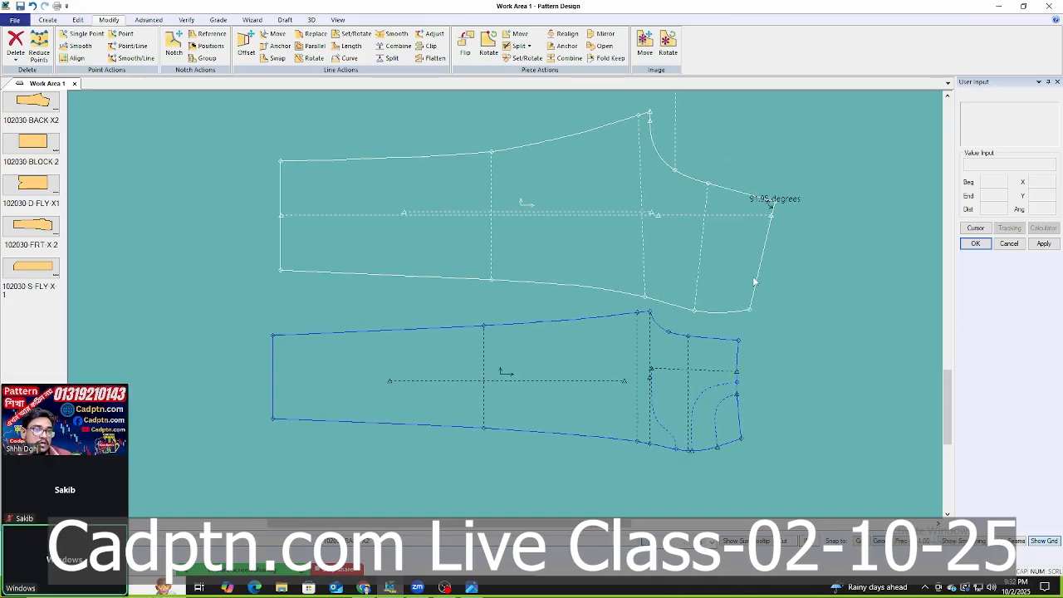
{"action": "left_click", "coordinate": [619, 394]}
{"action": "scroll", "coordinate": [590, 390], "scroll_direction": "down", "scroll_amount": 6}
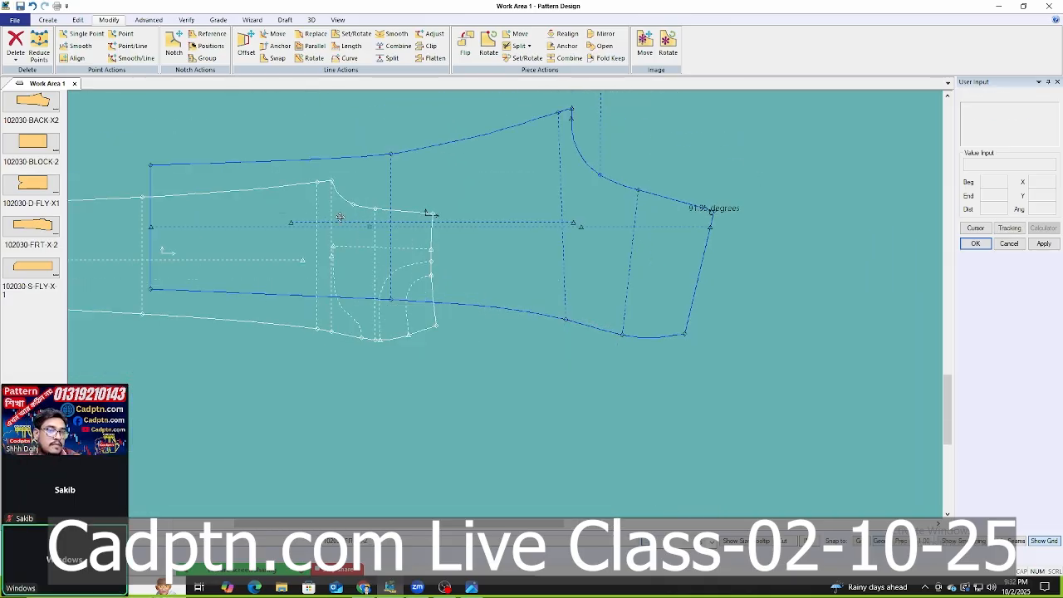
{"action": "left_click", "coordinate": [321, 210]}
{"action": "left_click", "coordinate": [675, 276]}
Split the back piece's rise seam 2.50 from its waist end and its side seam 0.50 from its waist end.
{"action": "scroll", "coordinate": [650, 369], "scroll_direction": "up", "scroll_amount": 5}
{"action": "scroll", "coordinate": [651, 369], "scroll_direction": "up", "scroll_amount": 3}
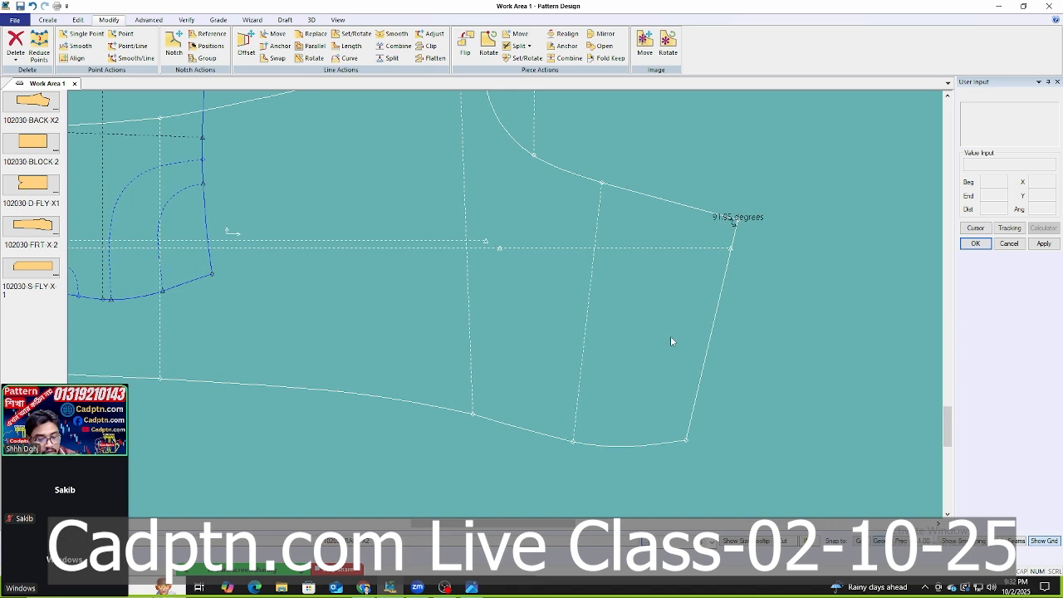
{"action": "key", "text": "s"}
{"action": "left_click", "coordinate": [686, 204]}
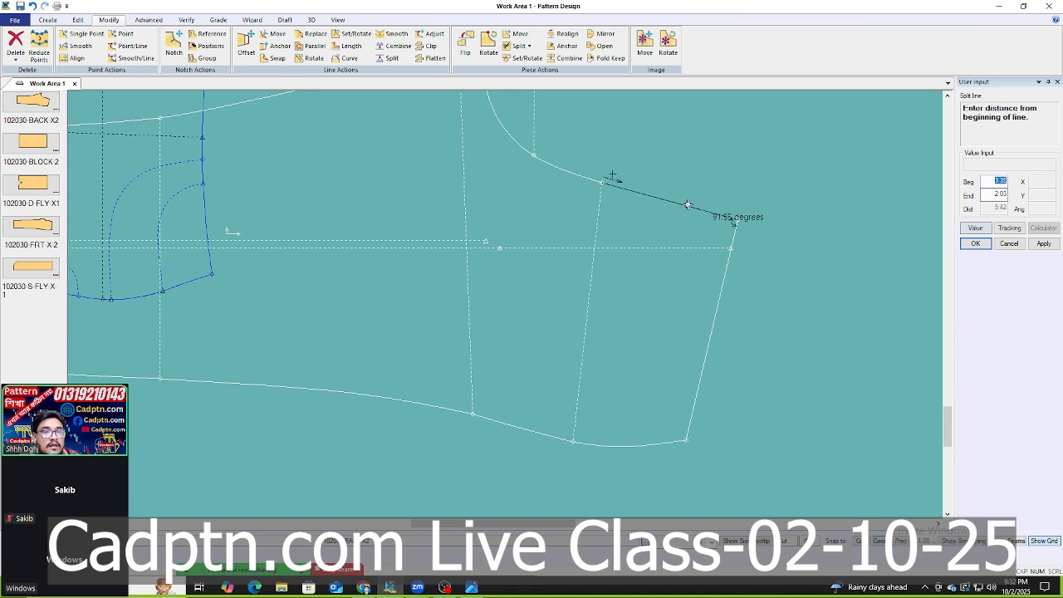
{"action": "key", "text": "Tab"}
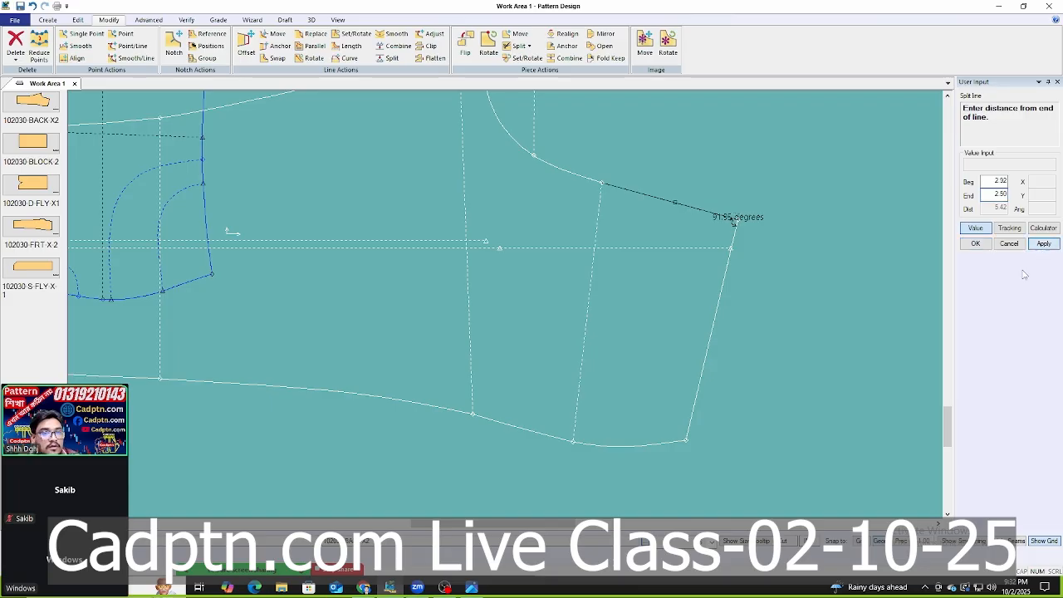
{"action": "left_click", "coordinate": [976, 244]}
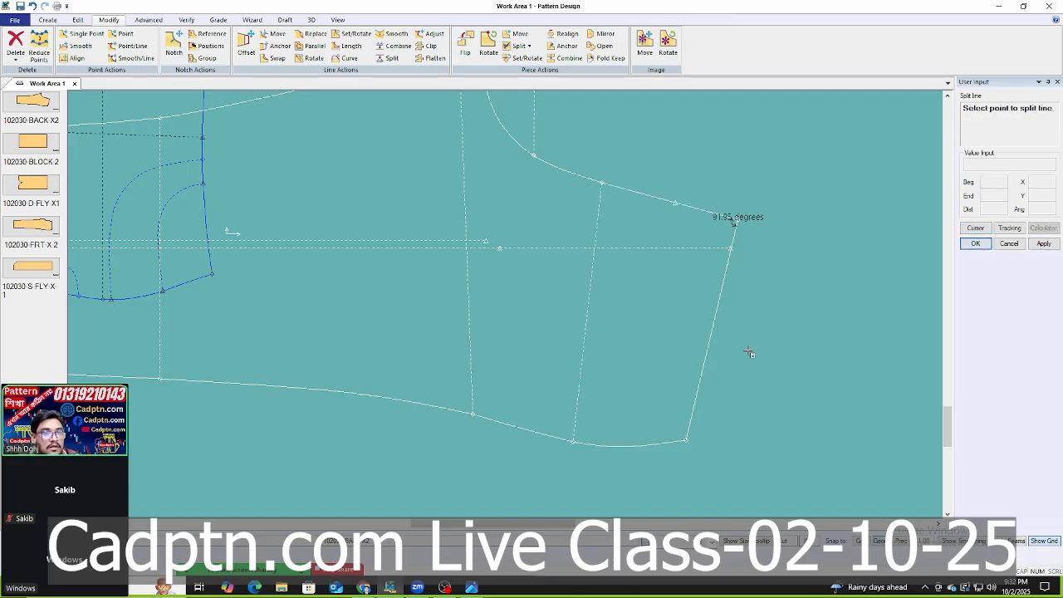
{"action": "left_click", "coordinate": [658, 443]}
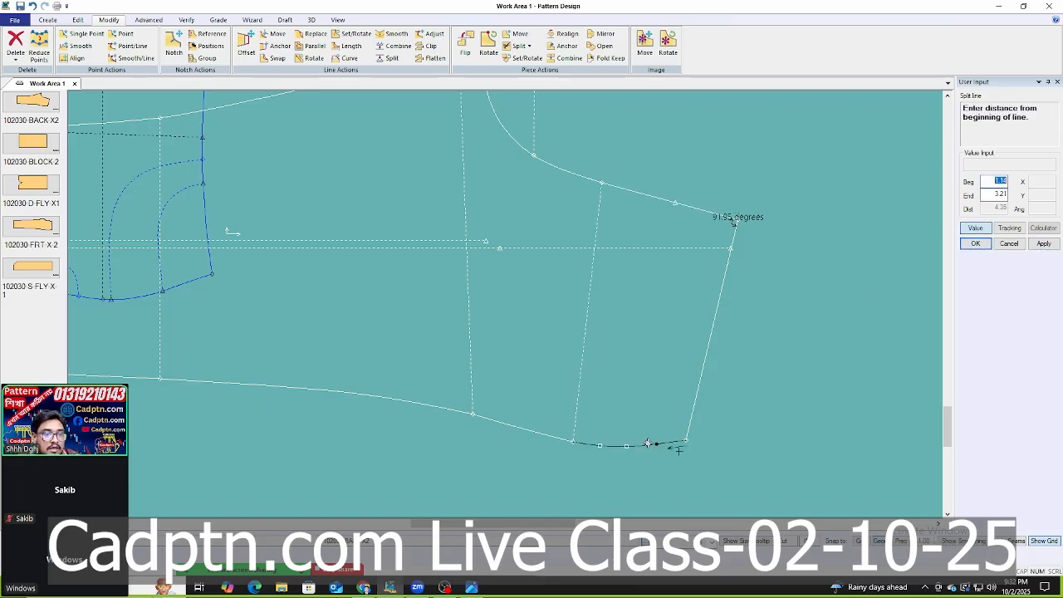
{"action": "key", "text": "Return"}
{"action": "right_click", "coordinate": [709, 211]}
{"action": "left_click", "coordinate": [768, 218]}
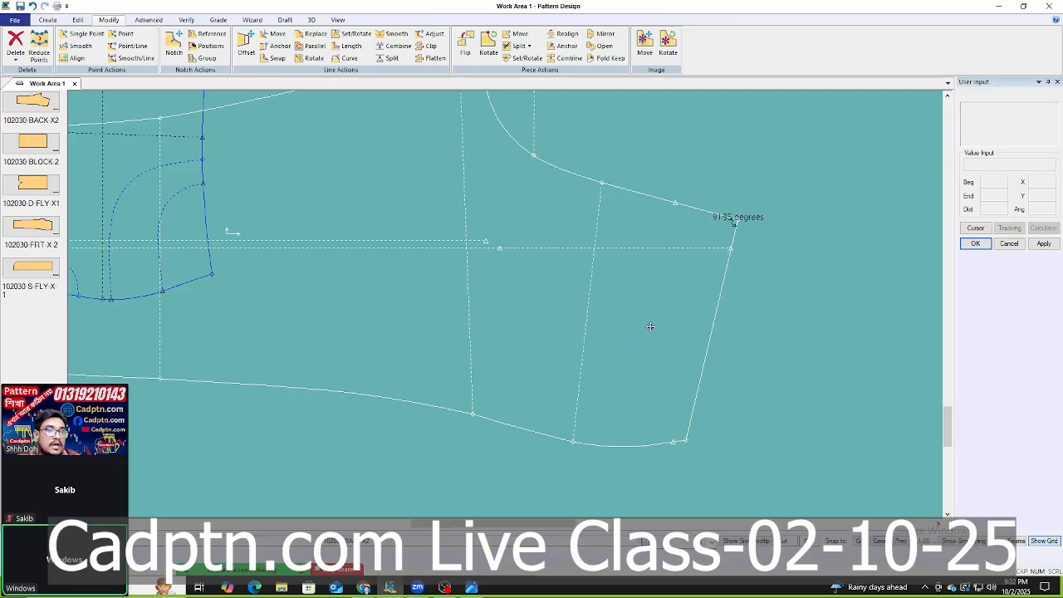
Draw a straight 2-point yoke line from the split point on the rise seam to the split point on the side seam.
{"action": "key", "text": "alt+2"}
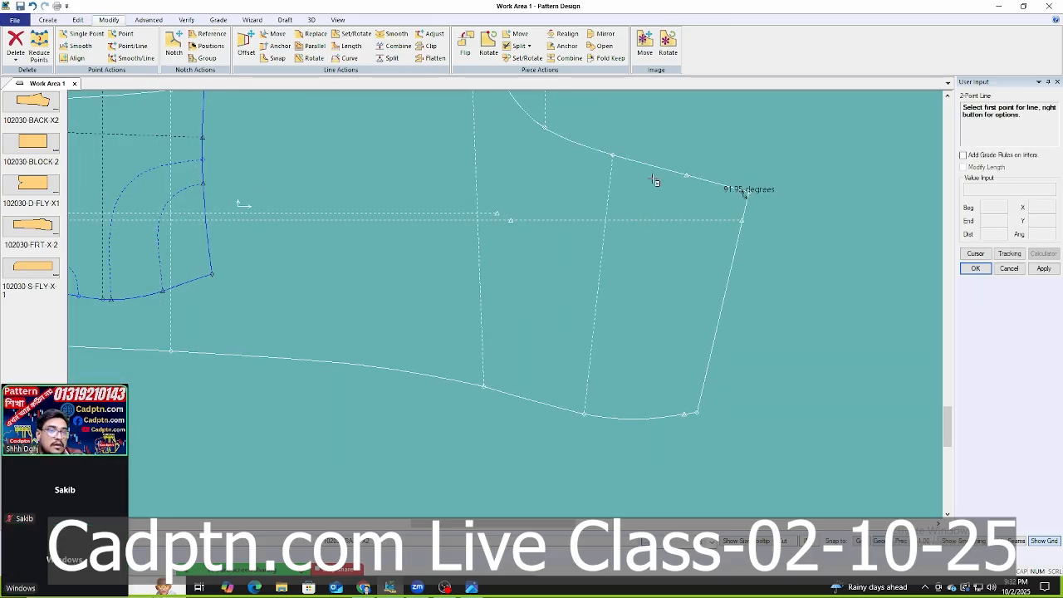
{"action": "left_click", "coordinate": [689, 177]}
{"action": "scroll", "coordinate": [671, 430], "scroll_direction": "up", "scroll_amount": 1}
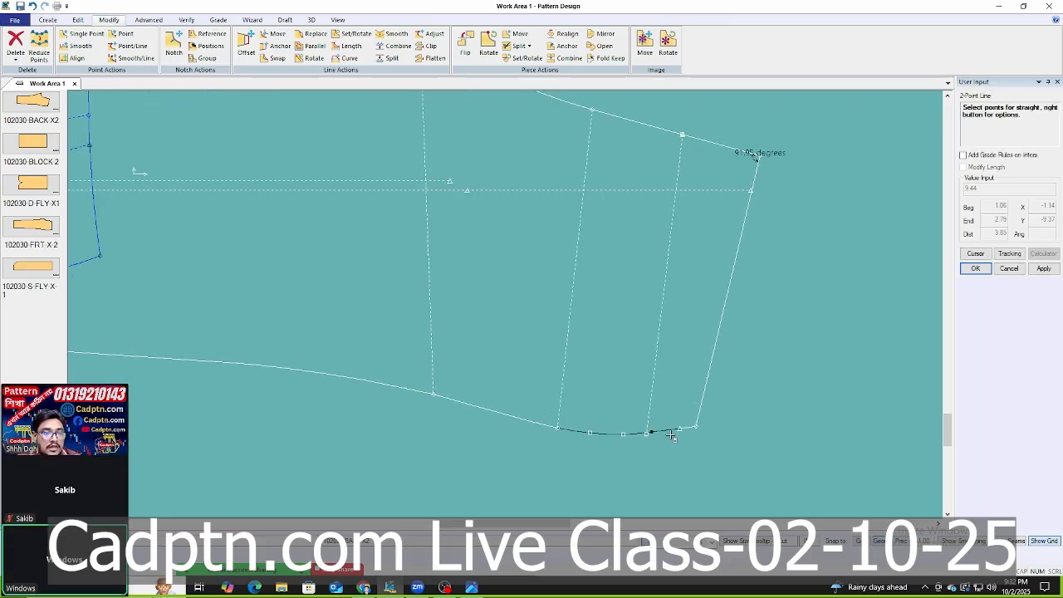
{"action": "right_click", "coordinate": [674, 148]}
{"action": "left_click", "coordinate": [697, 151]}
Trace the yoke perimeter enclosed by the new yoke line, rise seam, waist edge and side seam, without any internal lines.
{"action": "scroll", "coordinate": [564, 146], "scroll_direction": "down", "scroll_amount": 3}
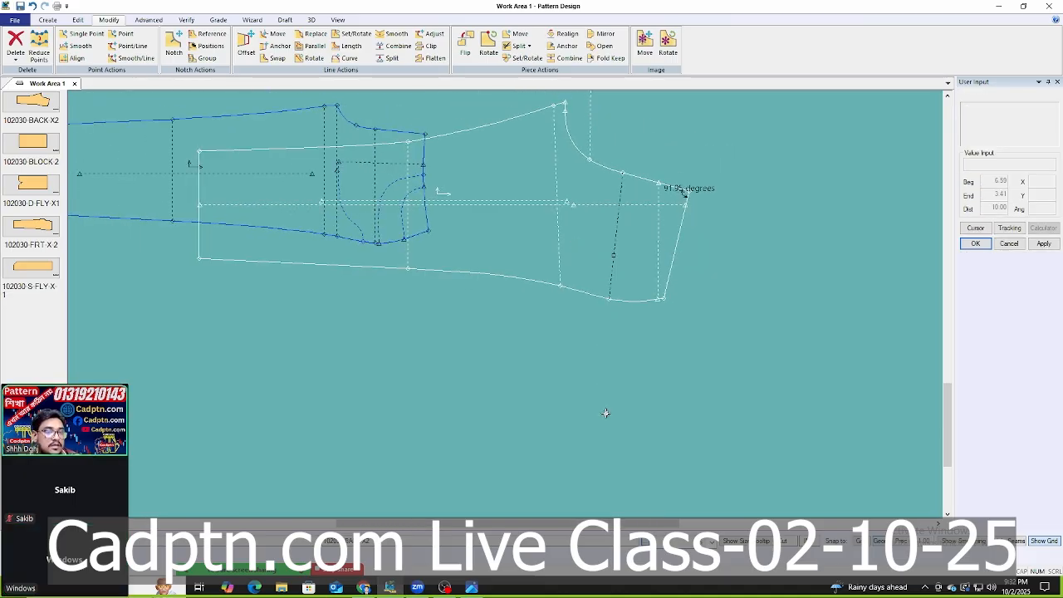
{"action": "scroll", "coordinate": [606, 407], "scroll_direction": "up", "scroll_amount": 3}
{"action": "left_click", "coordinate": [576, 300]}
{"action": "key", "text": "alt+t"}
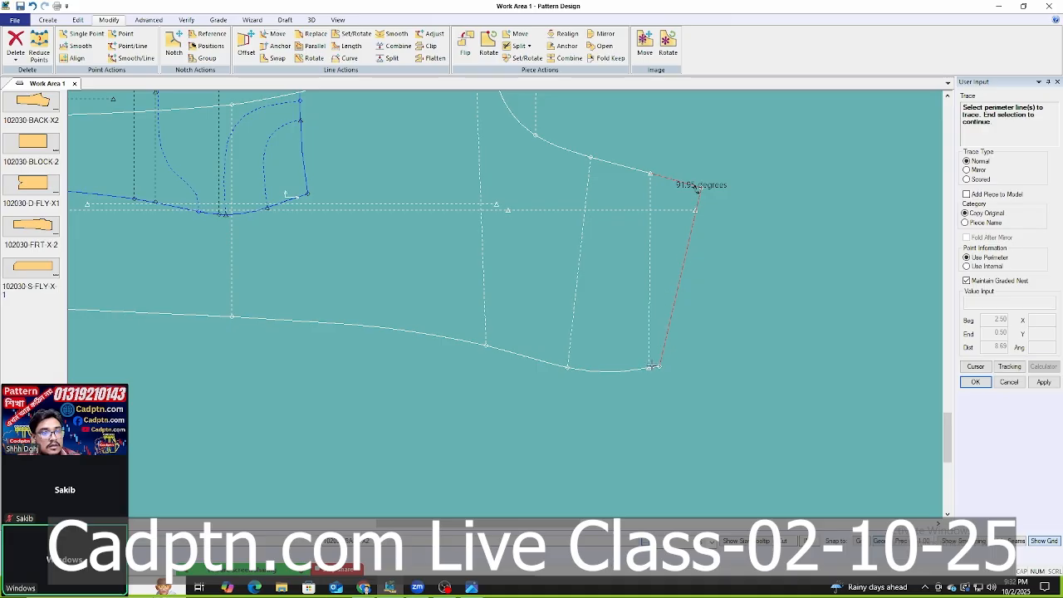
{"action": "right_click", "coordinate": [654, 142]}
{"action": "left_click", "coordinate": [681, 150]}
{"action": "right_click", "coordinate": [711, 166]}
{"action": "left_click", "coordinate": [738, 174]}
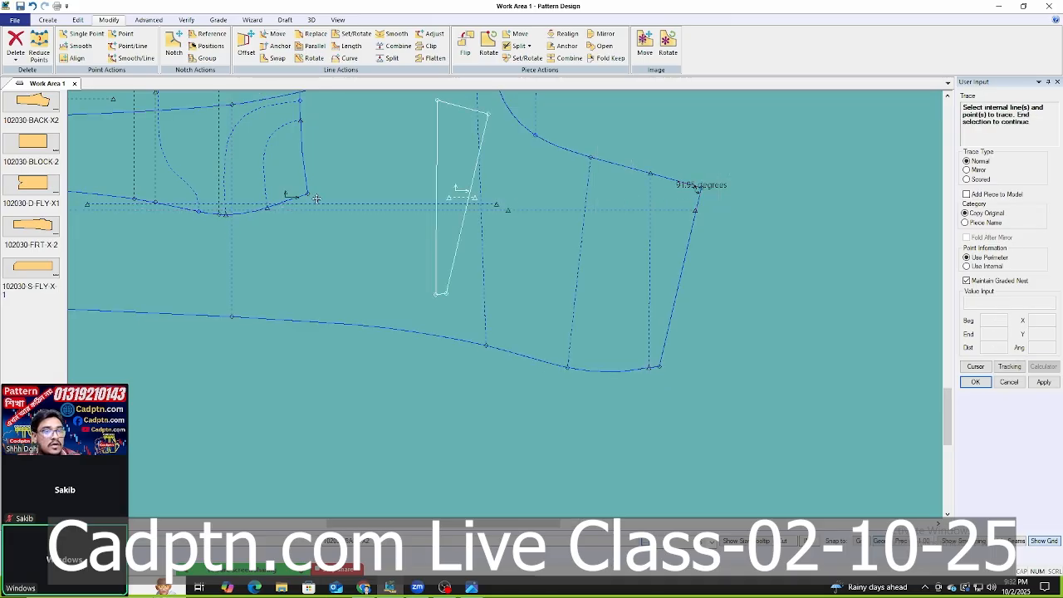
Place the traced yoke piece in the empty area beside the back piece, keeping its proposed name.
{"action": "scroll", "coordinate": [357, 197], "scroll_direction": "down", "scroll_amount": 2}
{"action": "scroll", "coordinate": [754, 321], "scroll_direction": "up", "scroll_amount": 3}
{"action": "left_click", "coordinate": [629, 275]}
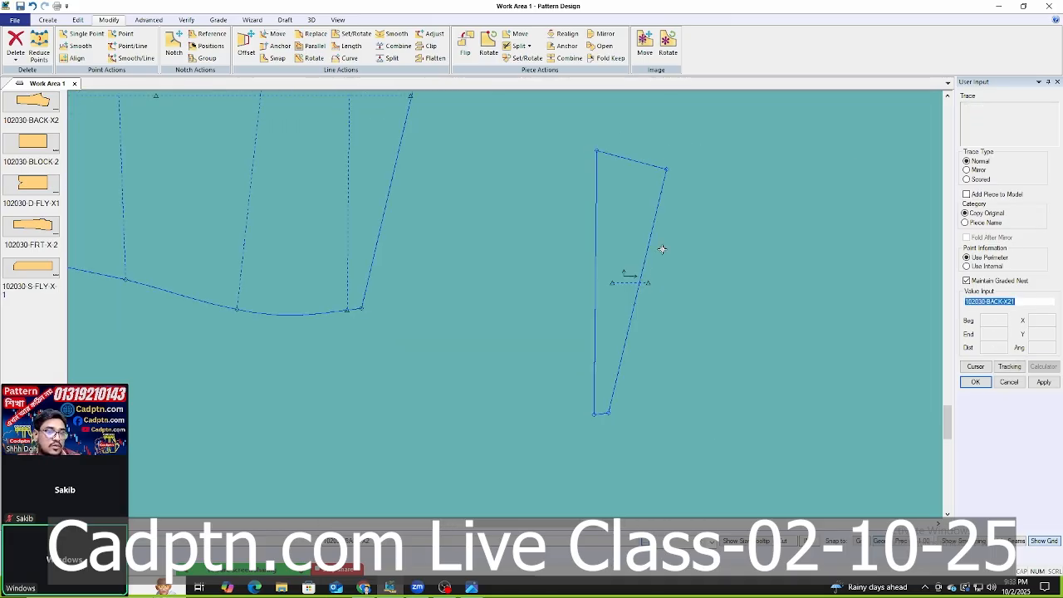
{"action": "right_click", "coordinate": [817, 157]}
{"action": "left_click", "coordinate": [848, 162]}
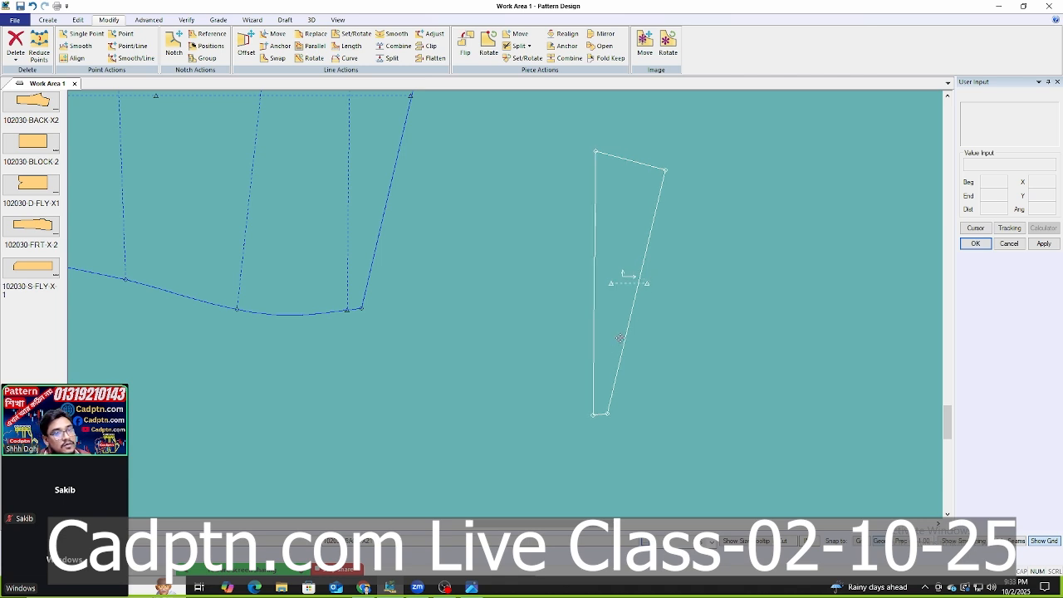
Move both corner points of the yoke's short side-seam edge by 0.50 in X with Move Smooth.
{"action": "scroll", "coordinate": [625, 331], "scroll_direction": "up", "scroll_amount": 1}
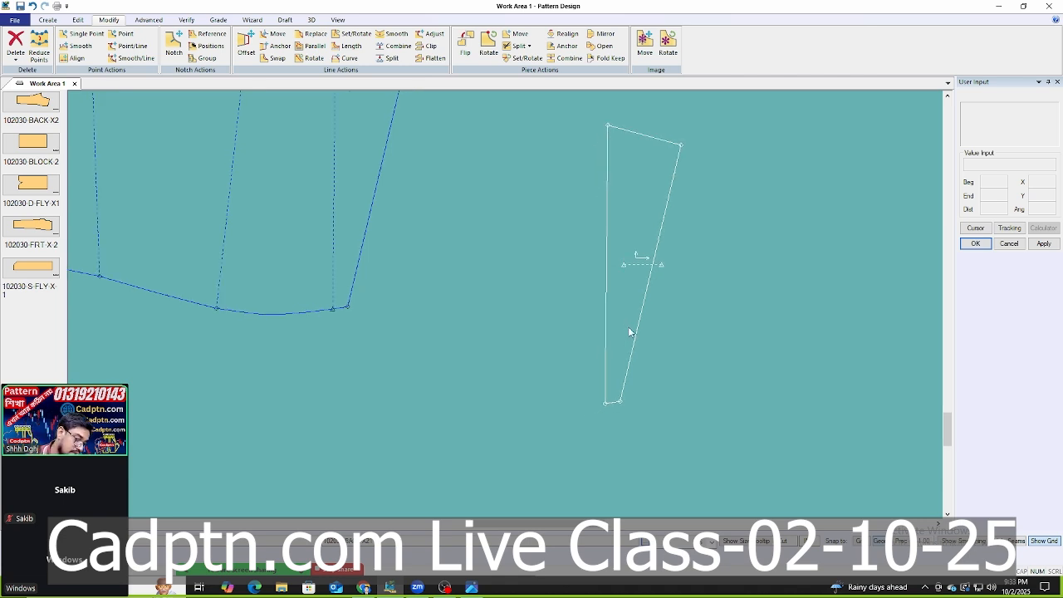
{"action": "key", "text": "s"}
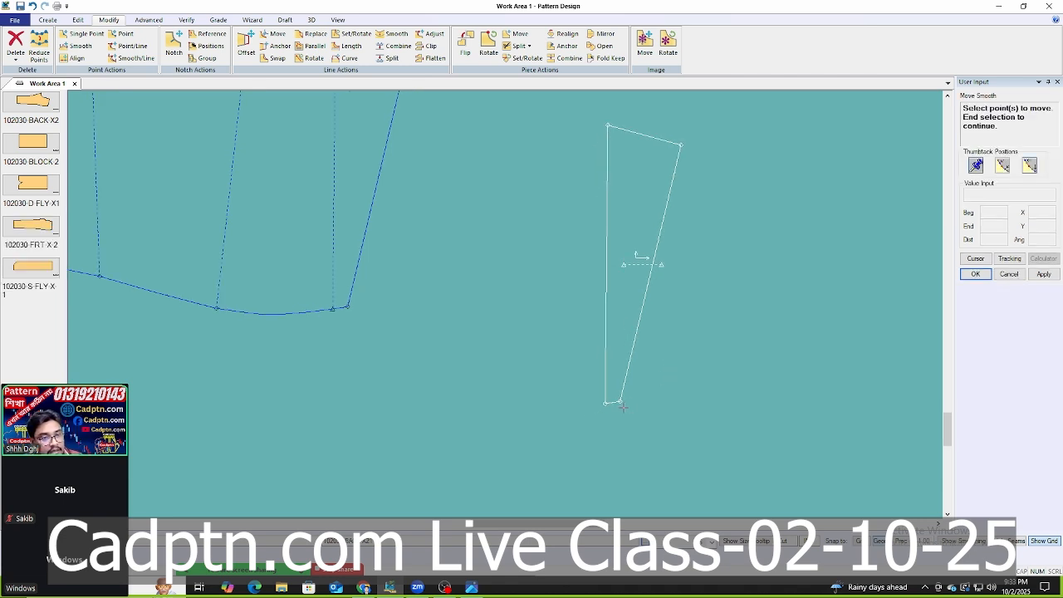
{"action": "left_click", "coordinate": [607, 403]}
{"action": "right_click", "coordinate": [740, 218]}
{"action": "left_click", "coordinate": [763, 224]}
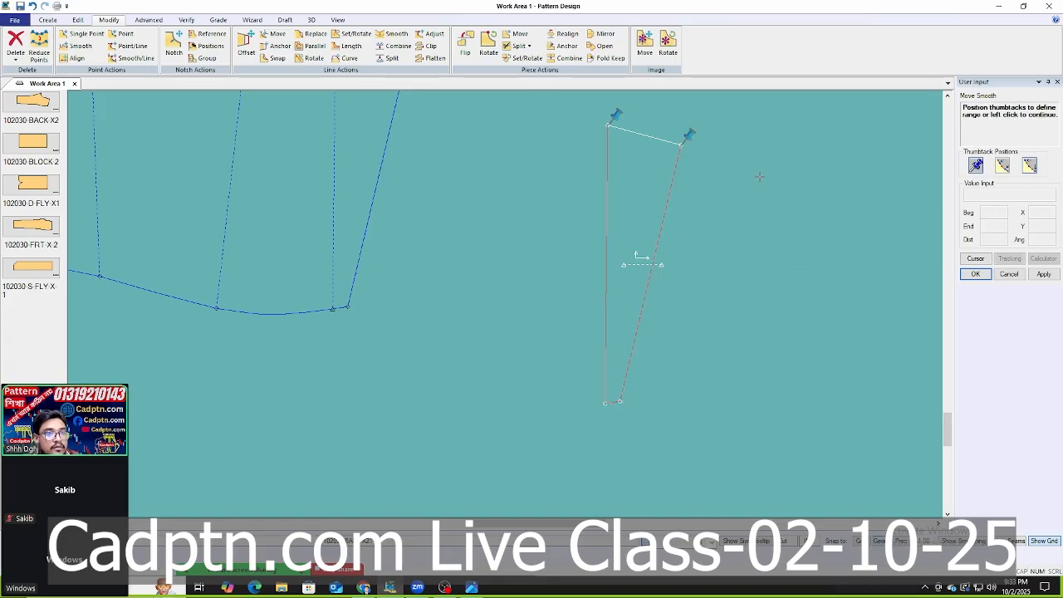
{"action": "right_click", "coordinate": [758, 176]}
{"action": "left_click", "coordinate": [762, 179]}
{"action": "left_click", "coordinate": [641, 404]}
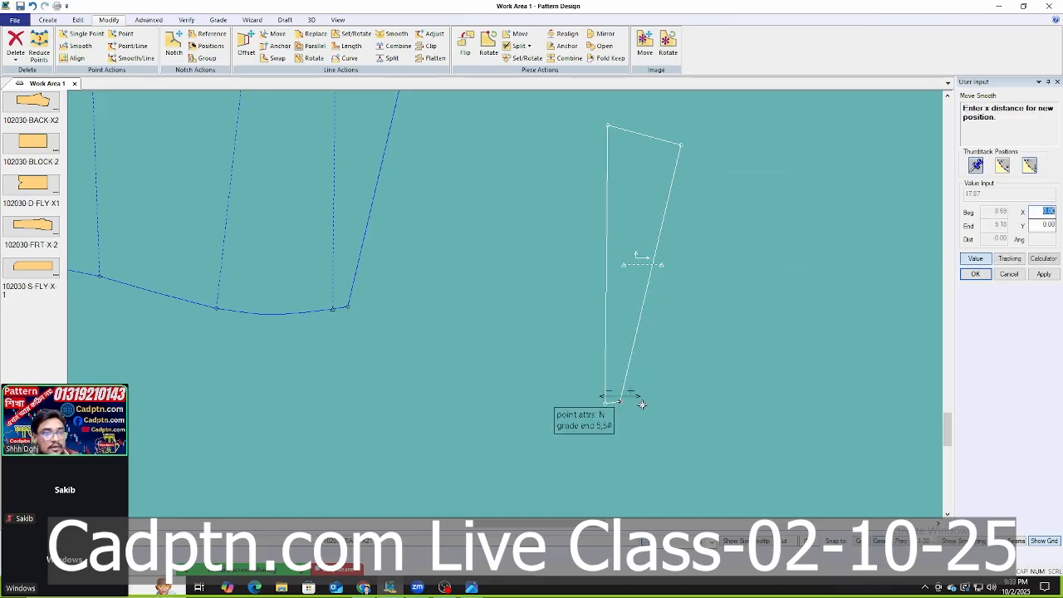
{"action": "type", "text": ".5"}
{"action": "left_click", "coordinate": [1043, 274]}
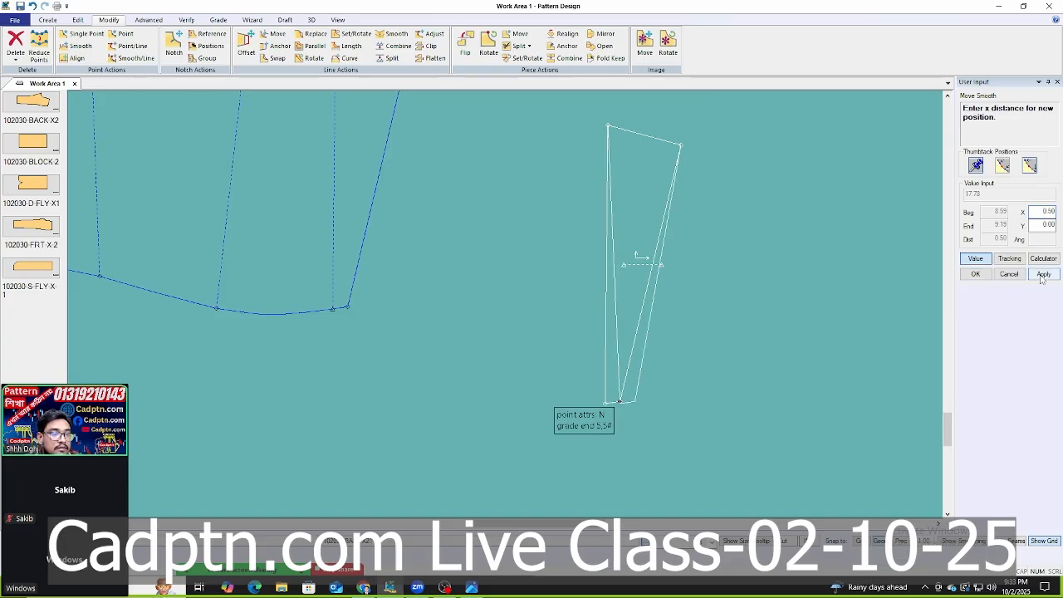
{"action": "left_click", "coordinate": [973, 278]}
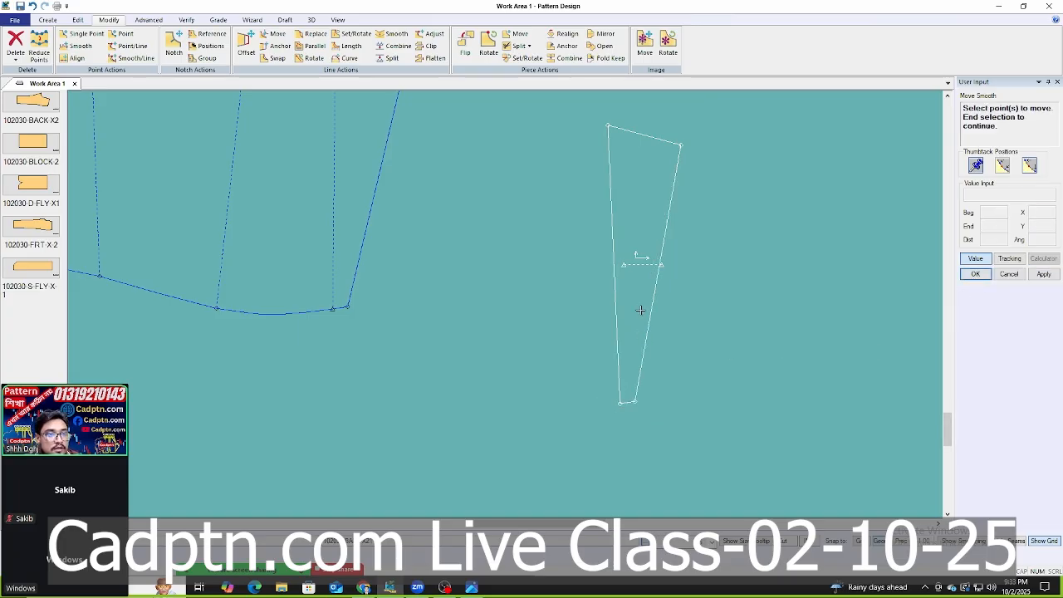
{"action": "right_click", "coordinate": [754, 188]}
{"action": "left_click", "coordinate": [754, 190]}
Mirror the yoke's short side-seam edge across its centre-back edge.
{"action": "scroll", "coordinate": [627, 306], "scroll_direction": "down", "scroll_amount": 1}
{"action": "scroll", "coordinate": [631, 309], "scroll_direction": "down", "scroll_amount": 4}
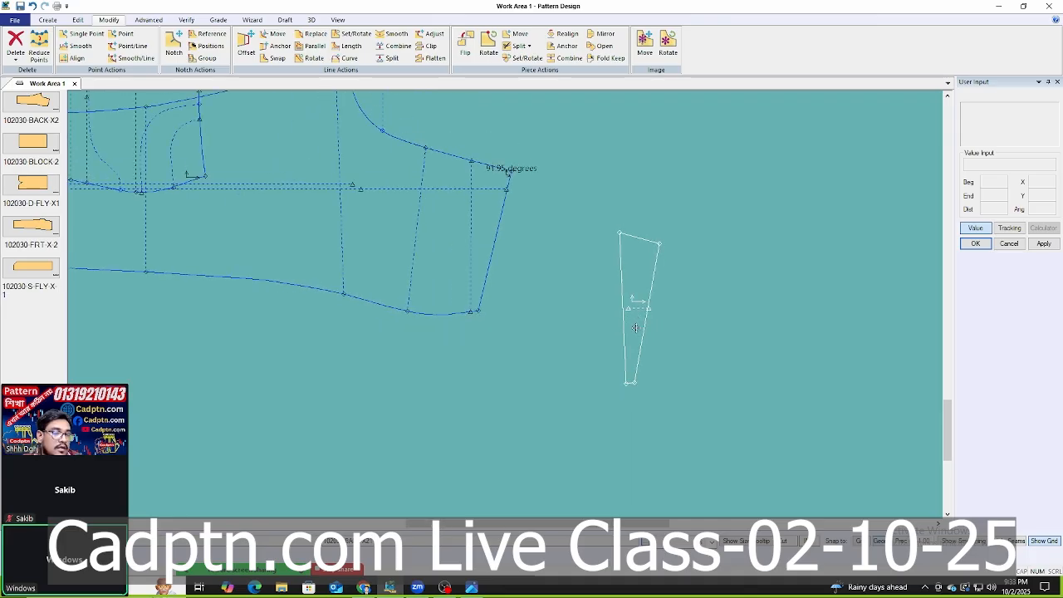
{"action": "scroll", "coordinate": [573, 349], "scroll_direction": "up", "scroll_amount": 2}
{"action": "left_click", "coordinate": [598, 344]}
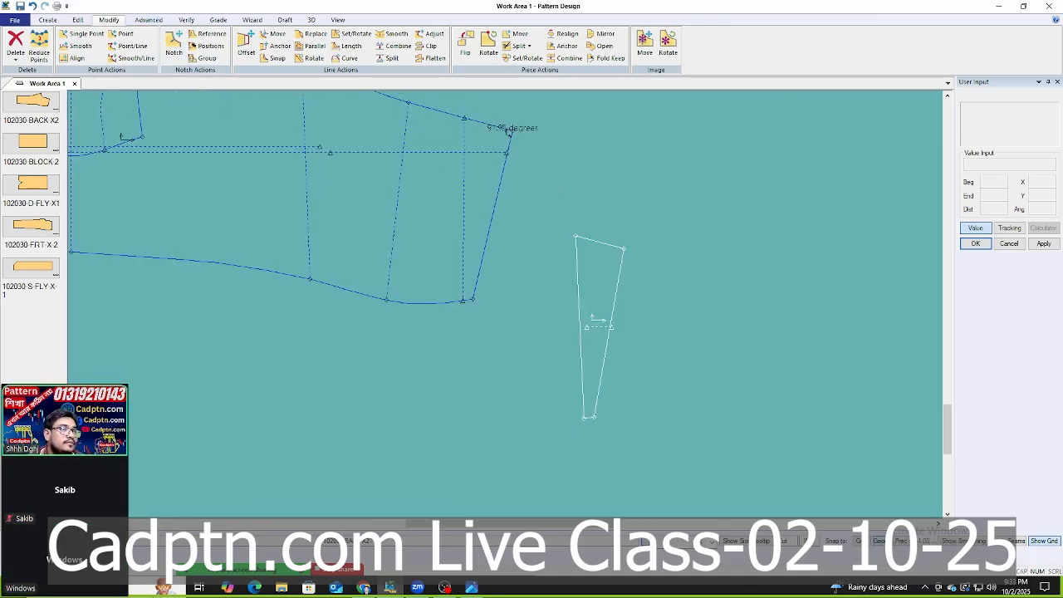
{"action": "left_click", "coordinate": [47, 19]}
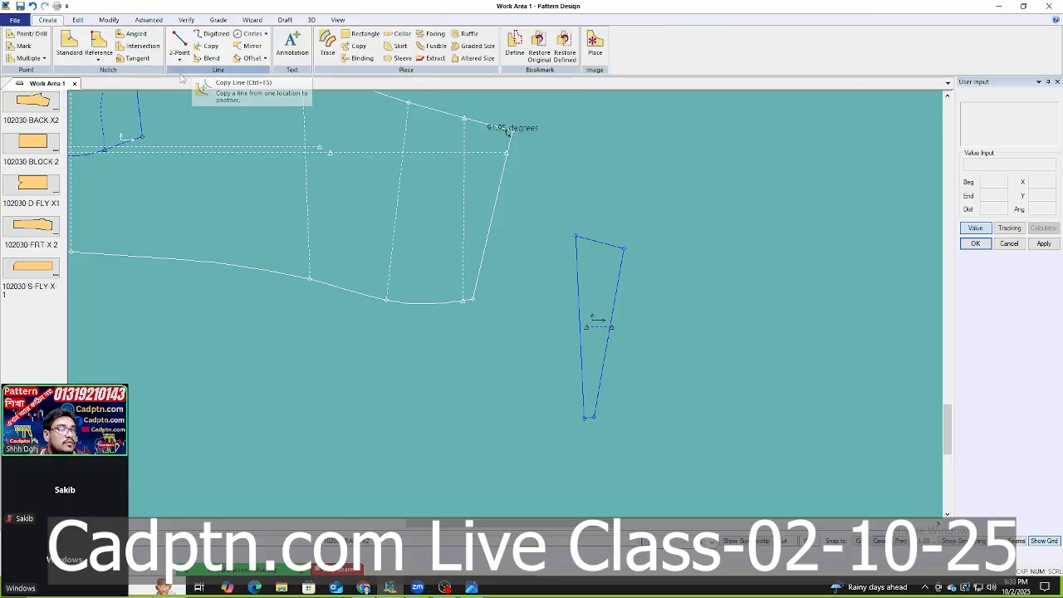
{"action": "left_click", "coordinate": [247, 46]}
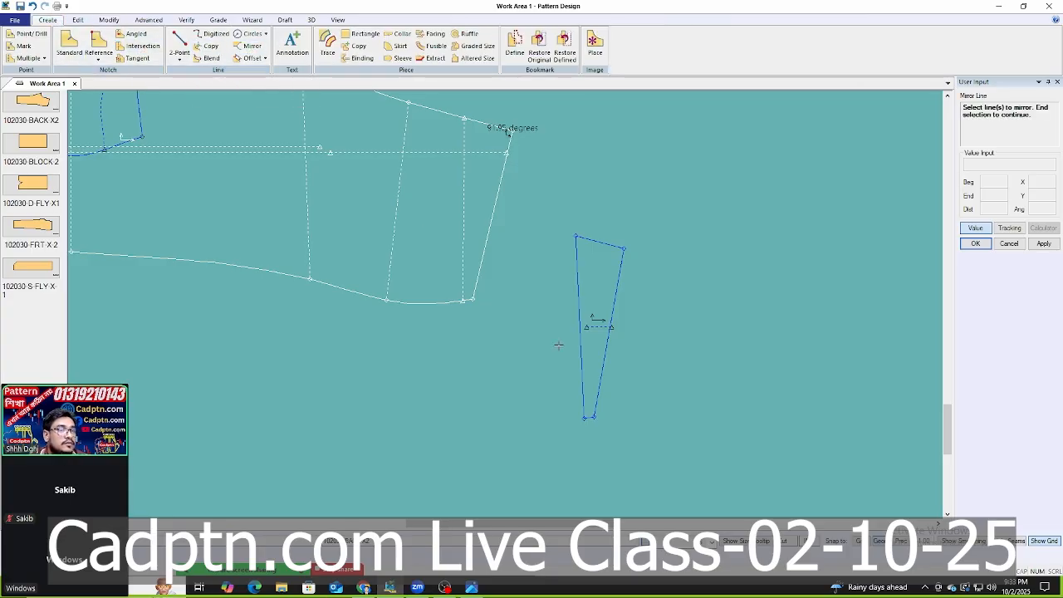
{"action": "left_click", "coordinate": [588, 418]}
{"action": "right_click", "coordinate": [671, 248]}
{"action": "left_click", "coordinate": [671, 247]}
{"action": "left_click", "coordinate": [597, 242]}
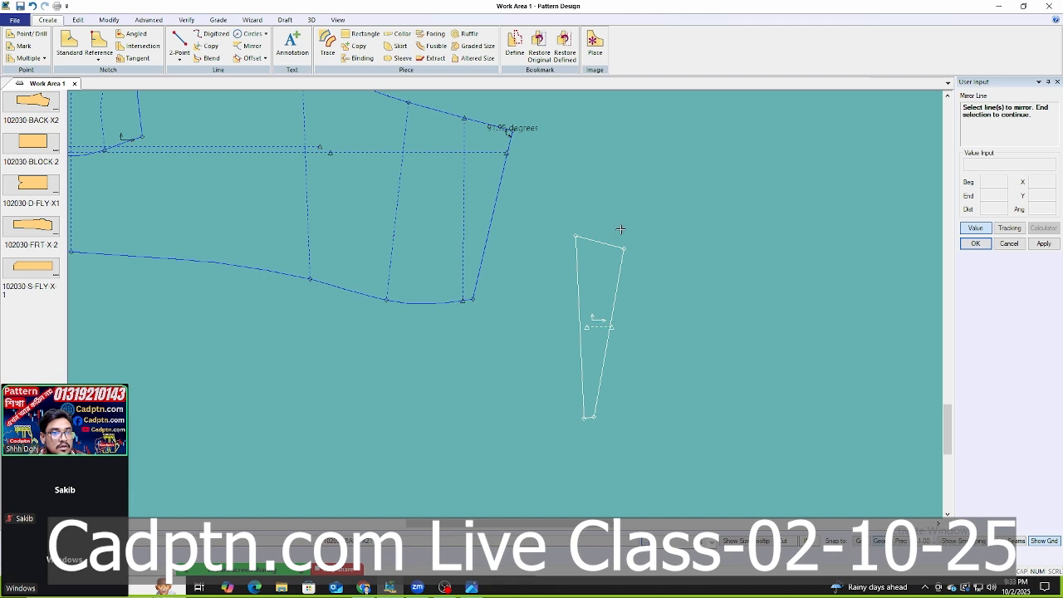
{"action": "right_click", "coordinate": [751, 190]}
{"action": "left_click", "coordinate": [751, 191]}
{"action": "left_click", "coordinate": [658, 271]}
{"action": "scroll", "coordinate": [669, 345], "scroll_direction": "down", "scroll_amount": 3}
{"action": "scroll", "coordinate": [689, 323], "scroll_direction": "up", "scroll_amount": 2}
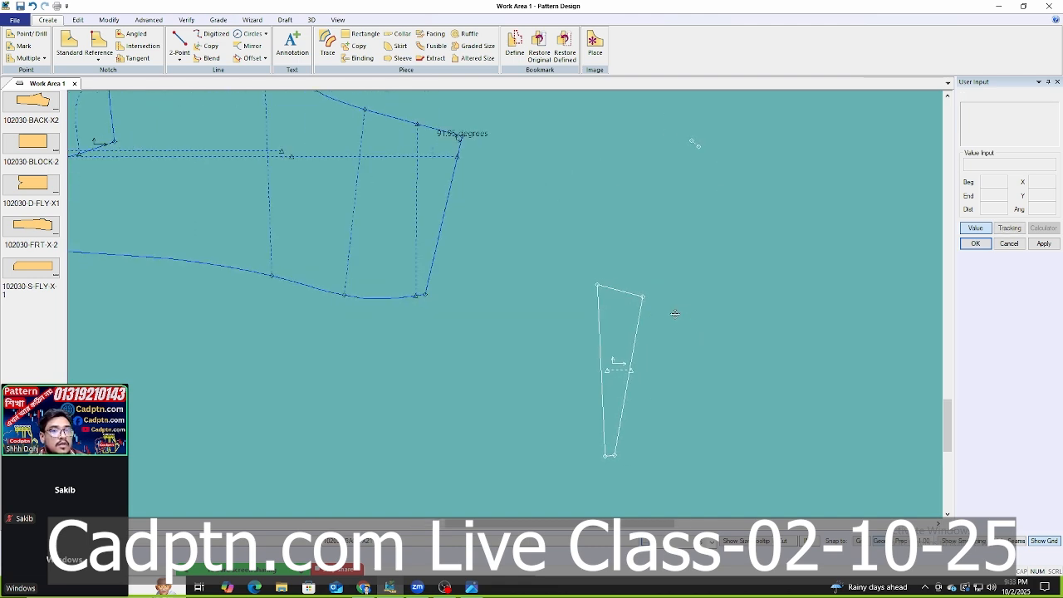
Draw a 2-Point Curve from the mirrored side-seam edge to the yoke's side-seam waist corner, bending it through the centre-back waist corner.
{"action": "left_click", "coordinate": [675, 313]}
{"action": "left_click", "coordinate": [181, 61]}
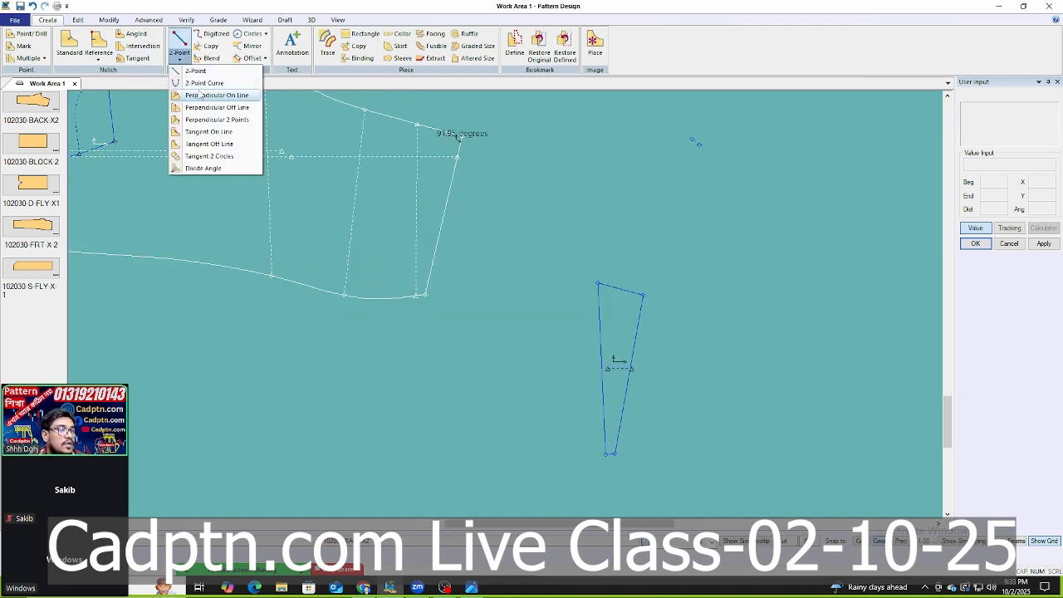
{"action": "left_click", "coordinate": [224, 95]}
{"action": "left_click", "coordinate": [702, 145]}
{"action": "scroll", "coordinate": [677, 490], "scroll_direction": "up", "scroll_amount": 1}
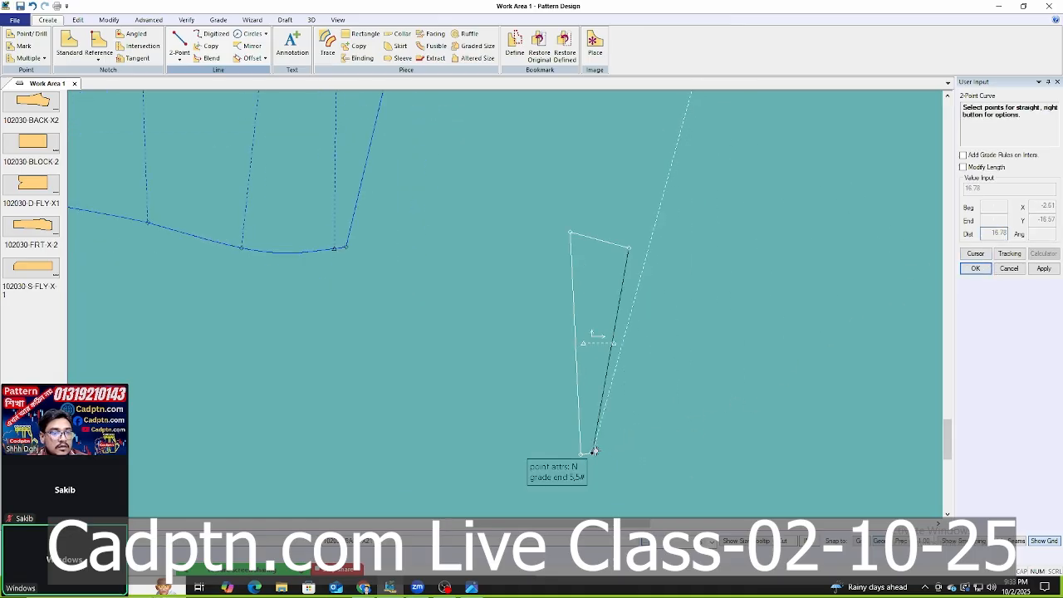
{"action": "left_click", "coordinate": [626, 248]}
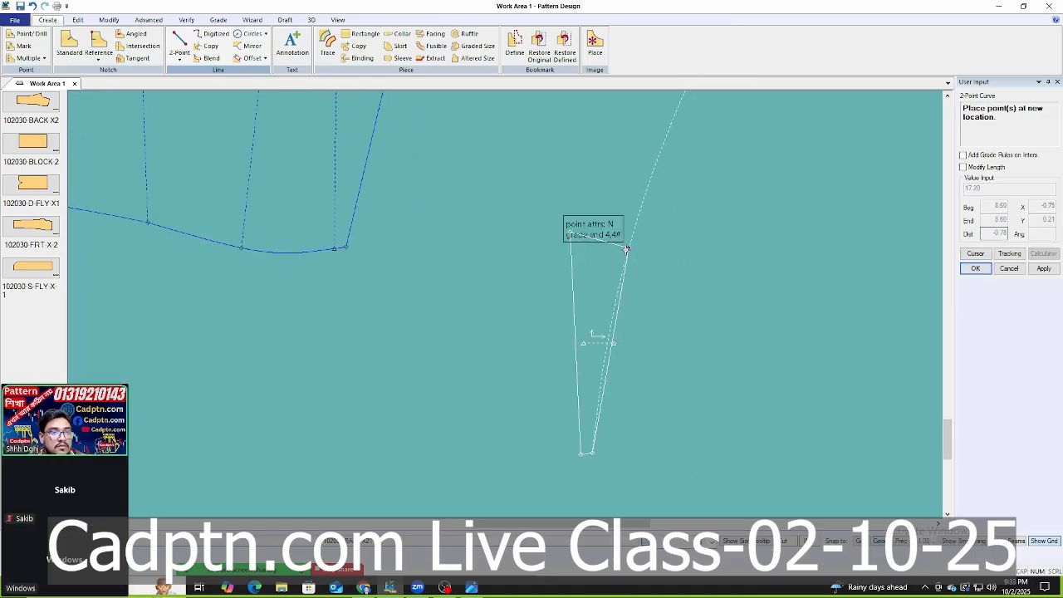
{"action": "left_click", "coordinate": [626, 249]}
{"action": "right_click", "coordinate": [731, 165]}
{"action": "left_click", "coordinate": [731, 166]}
{"action": "scroll", "coordinate": [597, 355], "scroll_direction": "up", "scroll_amount": 1}
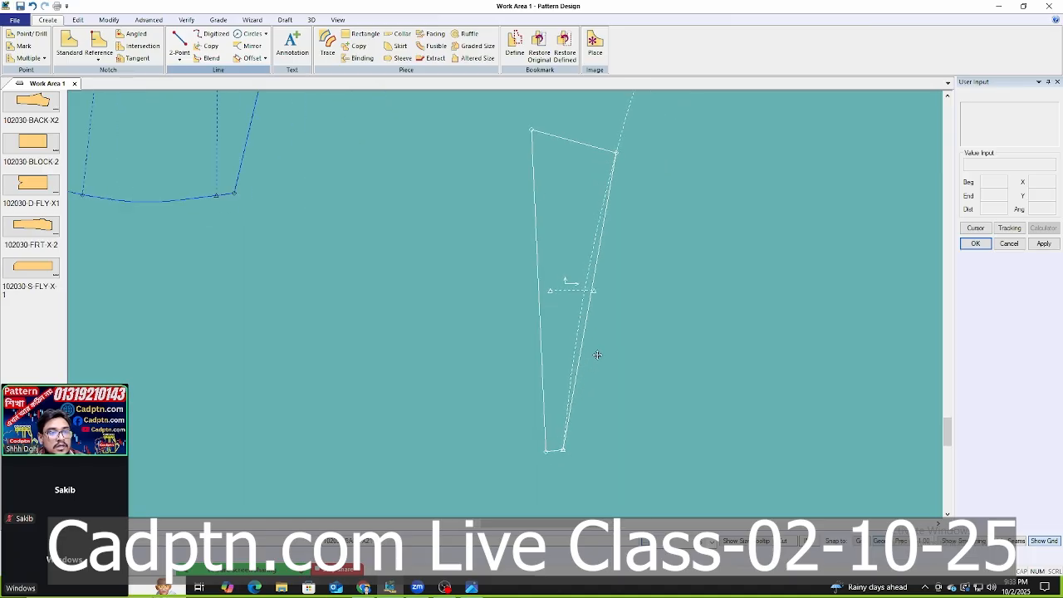
Add evenly spaced points along the yoke's waist edge with the Distance on Line option.
{"action": "left_click_drag", "start_coordinate": [597, 355], "coordinate": [615, 343]}
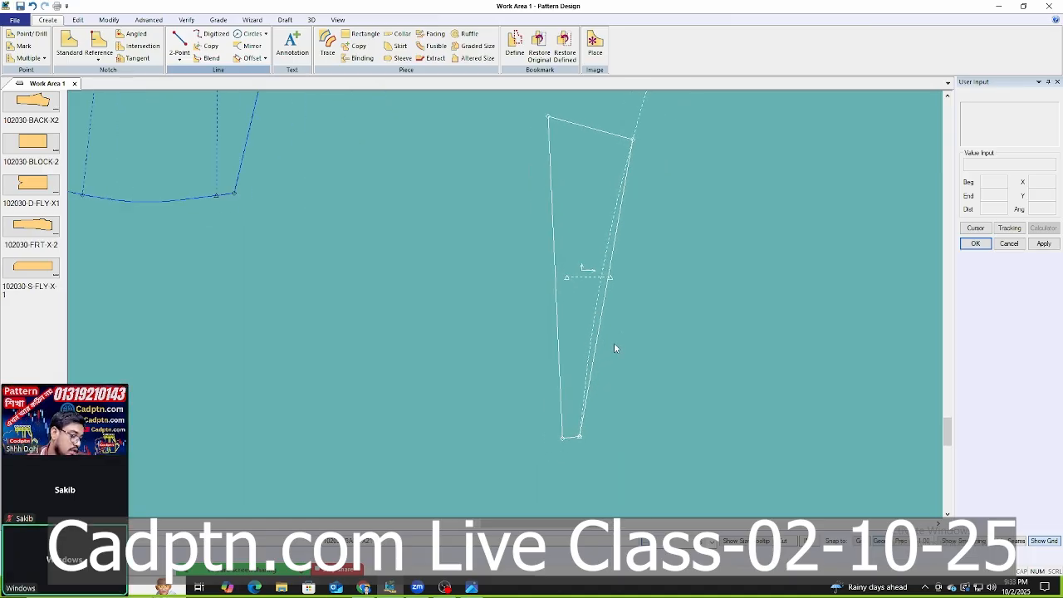
{"action": "right_click", "coordinate": [532, 231]}
{"action": "mouse_move", "coordinate": [547, 288]}
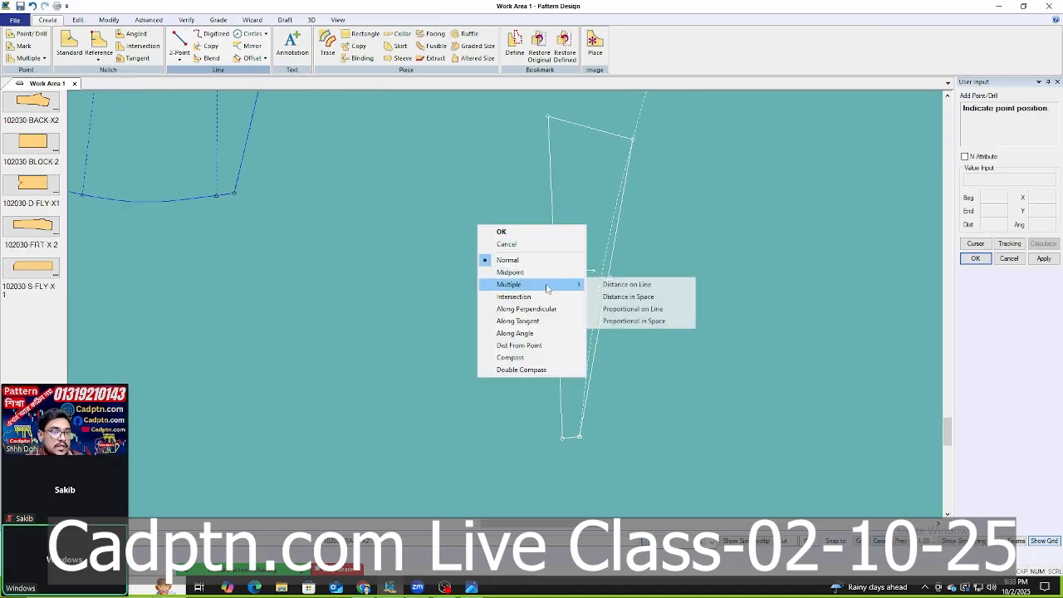
{"action": "left_click", "coordinate": [627, 284]}
{"action": "left_click", "coordinate": [617, 230]}
{"action": "right_click", "coordinate": [700, 166]}
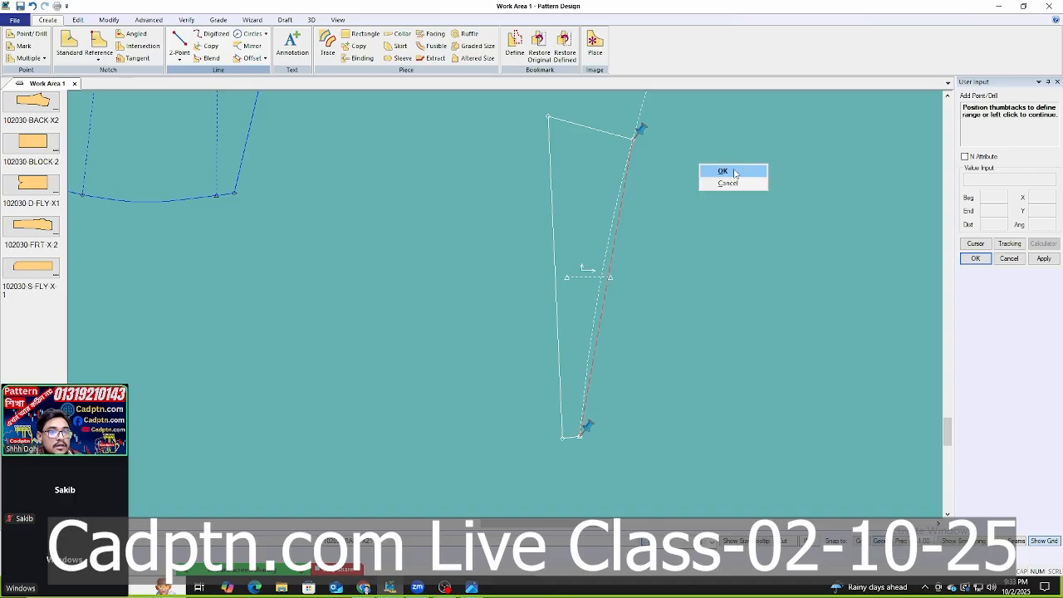
{"action": "left_click", "coordinate": [722, 171]}
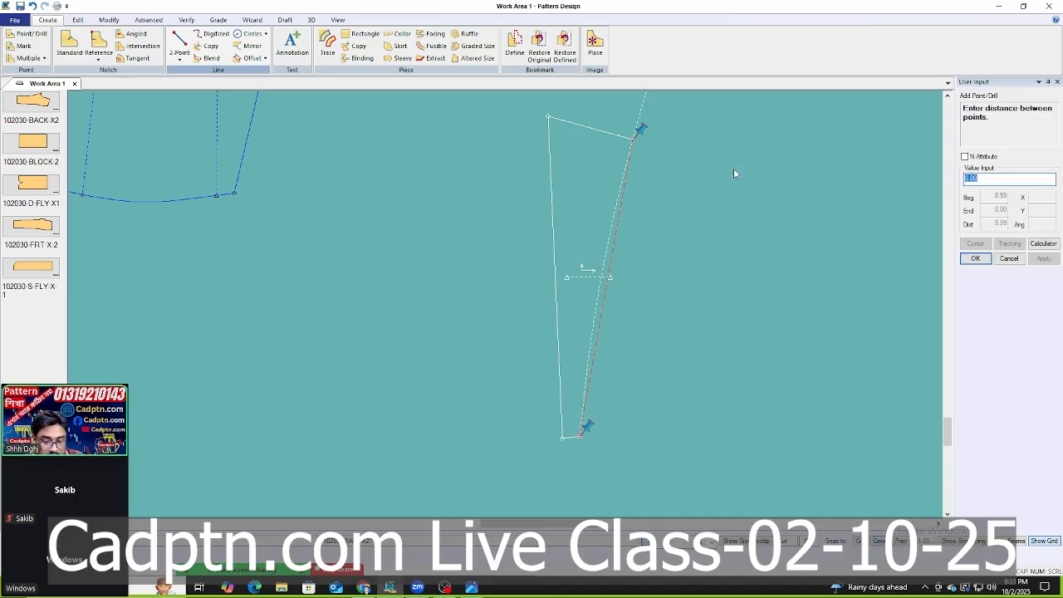
{"action": "right_click", "coordinate": [681, 164]}
{"action": "left_click", "coordinate": [711, 171]}
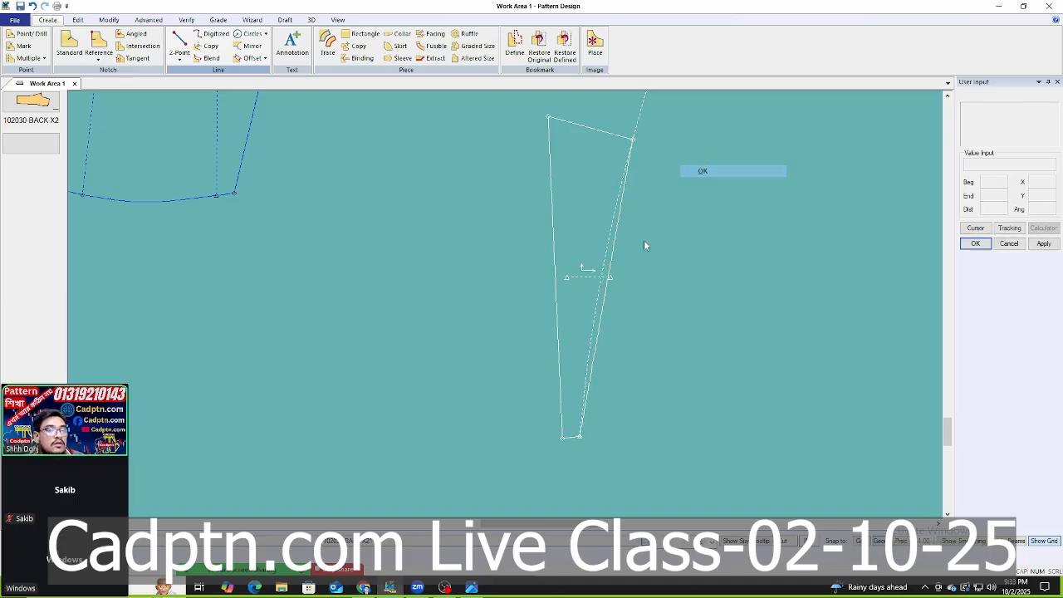
Move the middle point of the yoke's waist edge onto the guide curve with Move Smooth.
{"action": "key", "text": "m"}
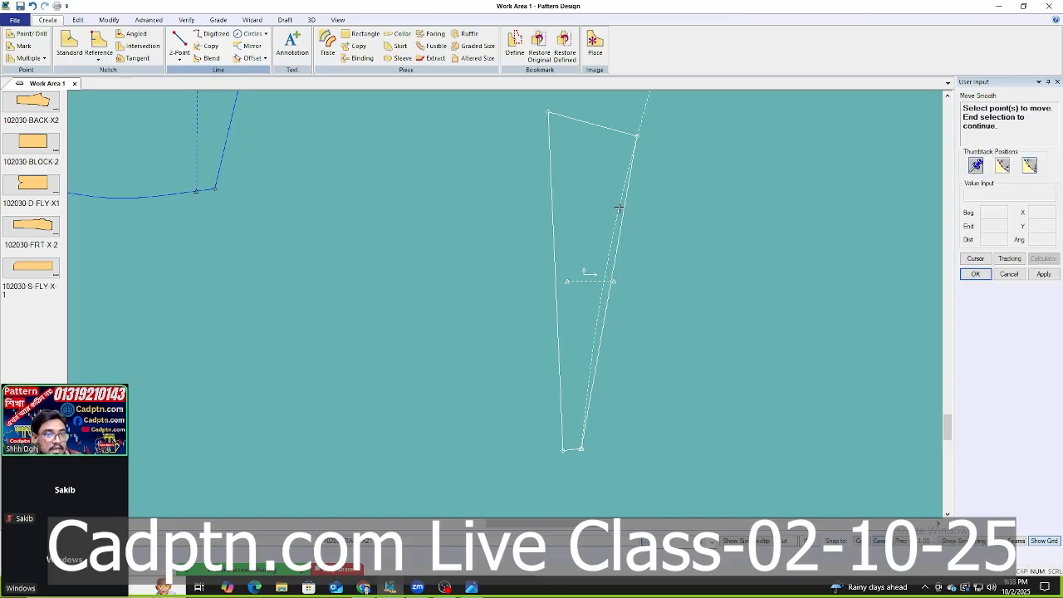
{"action": "scroll", "coordinate": [615, 264], "scroll_direction": "up", "scroll_amount": 2}
{"action": "left_click", "coordinate": [619, 262]}
{"action": "right_click", "coordinate": [727, 233]}
{"action": "left_click", "coordinate": [730, 233]}
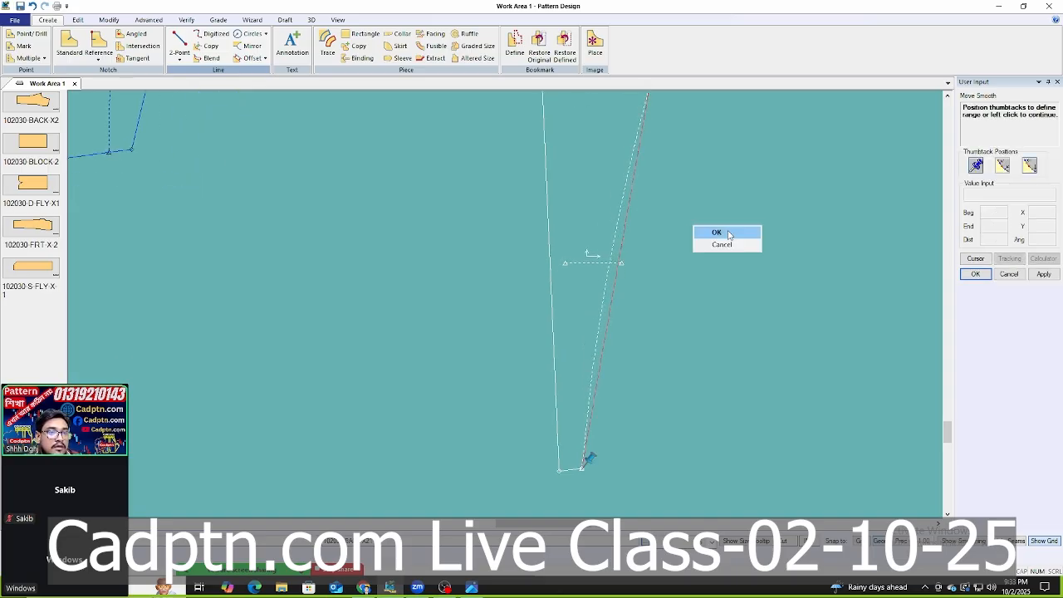
{"action": "left_click", "coordinate": [724, 235]}
{"action": "right_click", "coordinate": [670, 252]}
{"action": "left_click", "coordinate": [674, 394]}
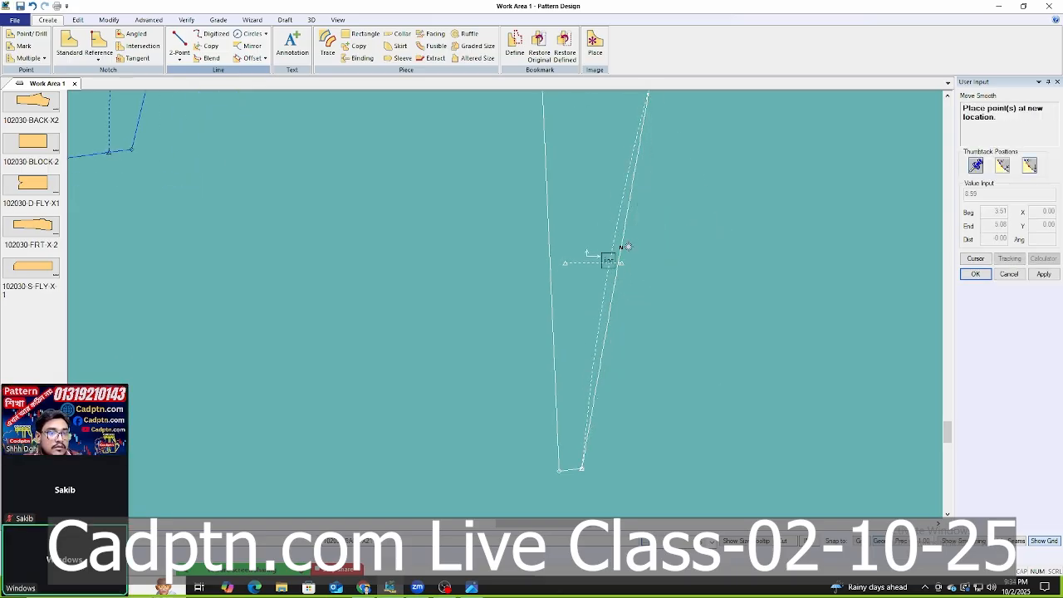
{"action": "left_click", "coordinate": [618, 238]}
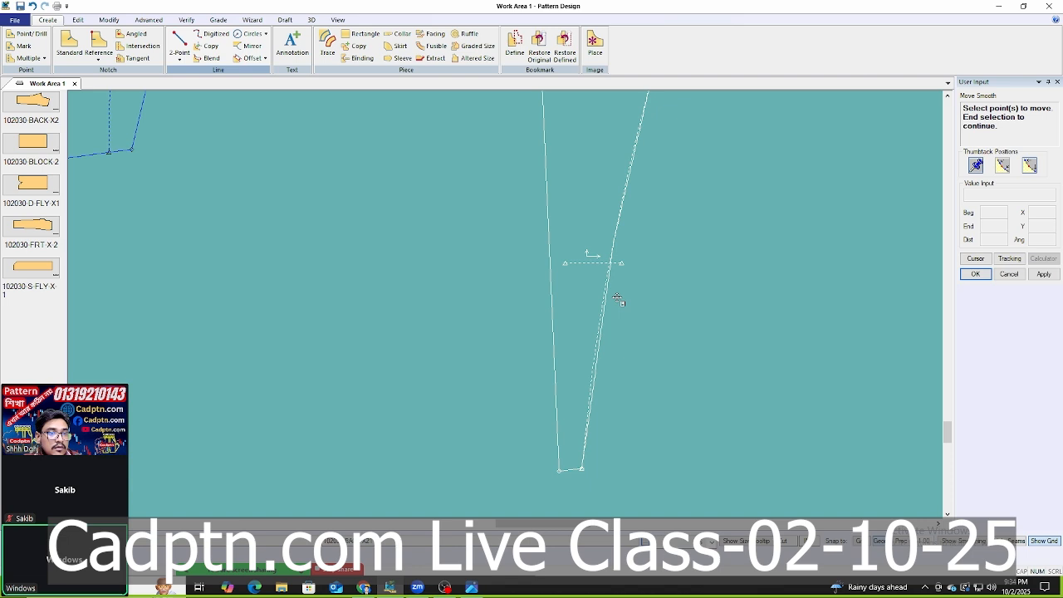
Move a waist-edge point between the middle and the side seam onto the guide curve, limiting the smoothing range to that half.
{"action": "left_click", "coordinate": [600, 346]}
{"action": "scroll", "coordinate": [614, 365], "scroll_direction": "down", "scroll_amount": 3}
{"action": "right_click", "coordinate": [716, 148]}
{"action": "left_click", "coordinate": [726, 155]}
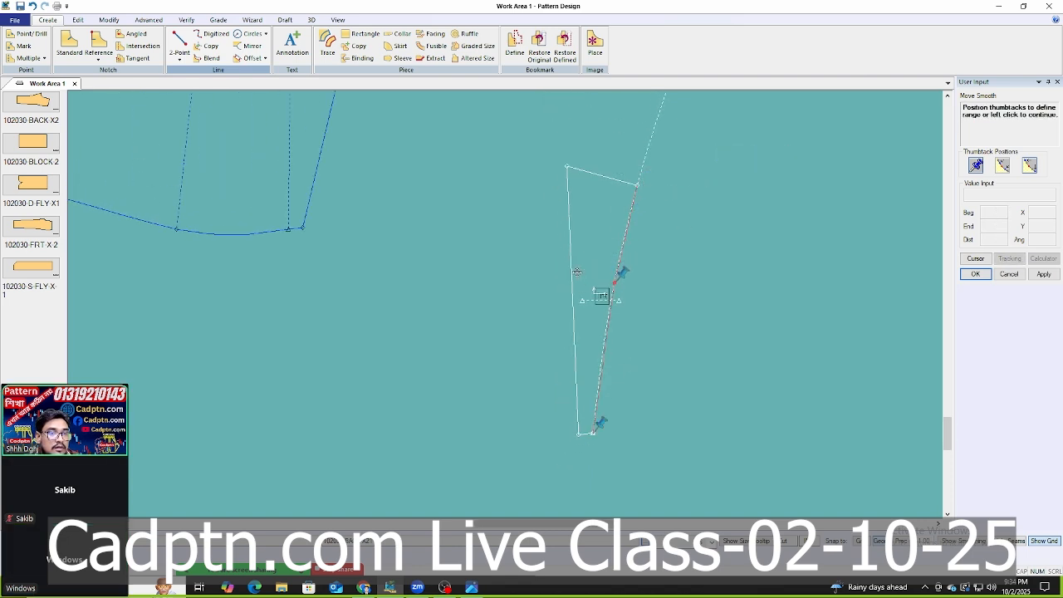
{"action": "scroll", "coordinate": [712, 469], "scroll_direction": "up", "scroll_amount": 4}
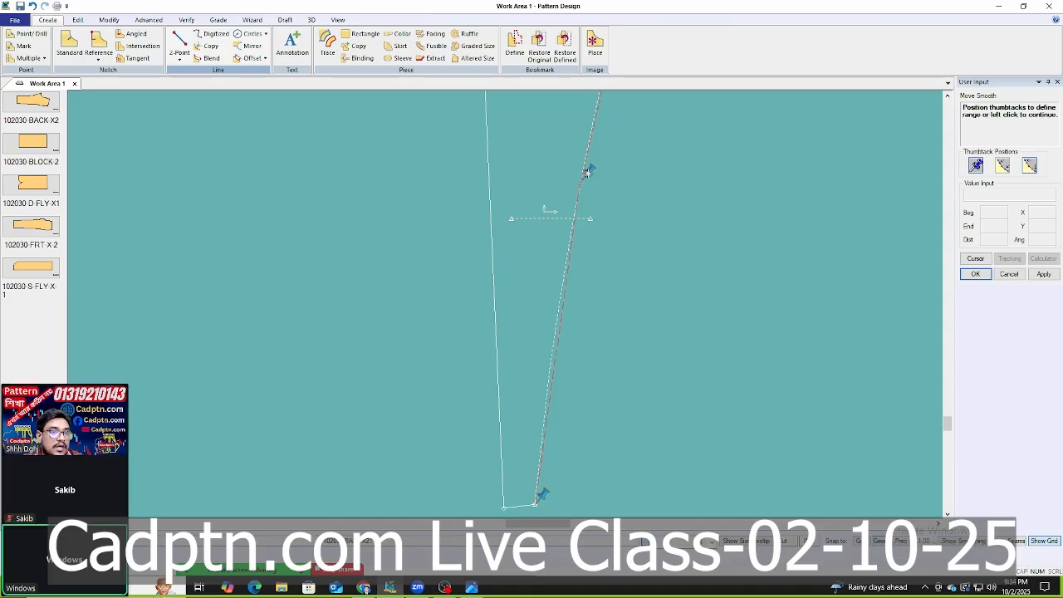
{"action": "scroll", "coordinate": [598, 416], "scroll_direction": "up", "scroll_amount": 2}
{"action": "right_click", "coordinate": [620, 265]}
{"action": "left_click", "coordinate": [631, 274]}
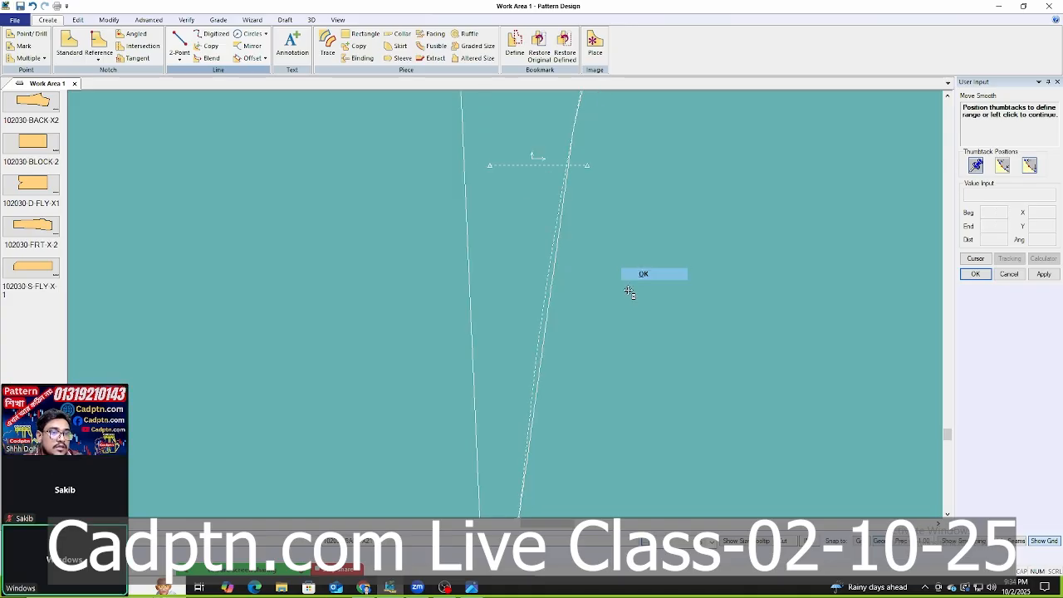
{"action": "left_click", "coordinate": [541, 298]}
{"action": "scroll", "coordinate": [639, 420], "scroll_direction": "down", "scroll_amount": 4}
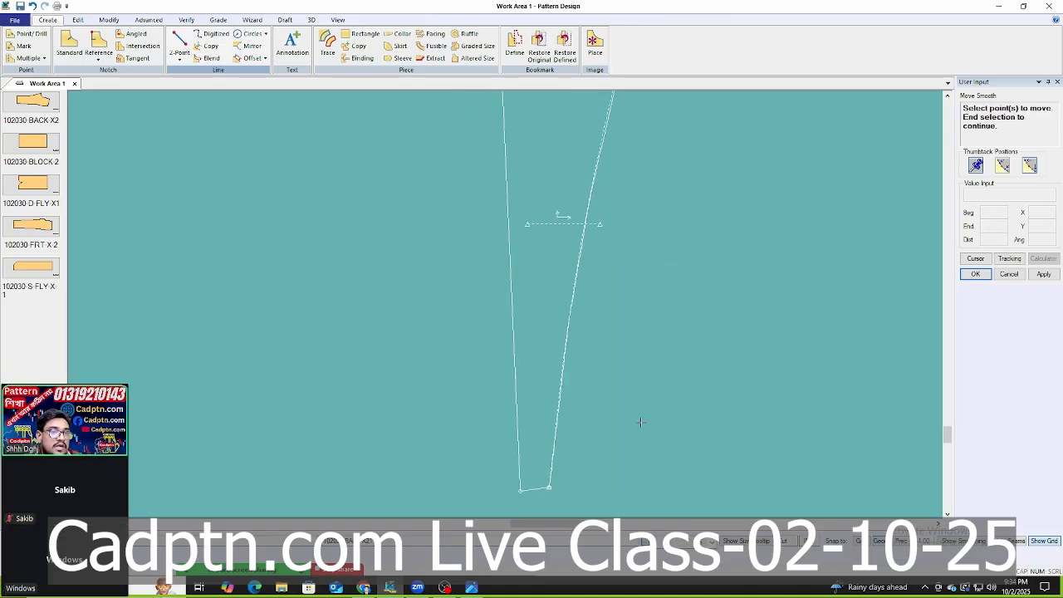
Move a waist-edge point between the middle and centre back onto the guide curve, limiting the smoothing range to that half.
{"action": "scroll", "coordinate": [629, 190], "scroll_direction": "up", "scroll_amount": 1}
{"action": "left_click", "coordinate": [619, 219]}
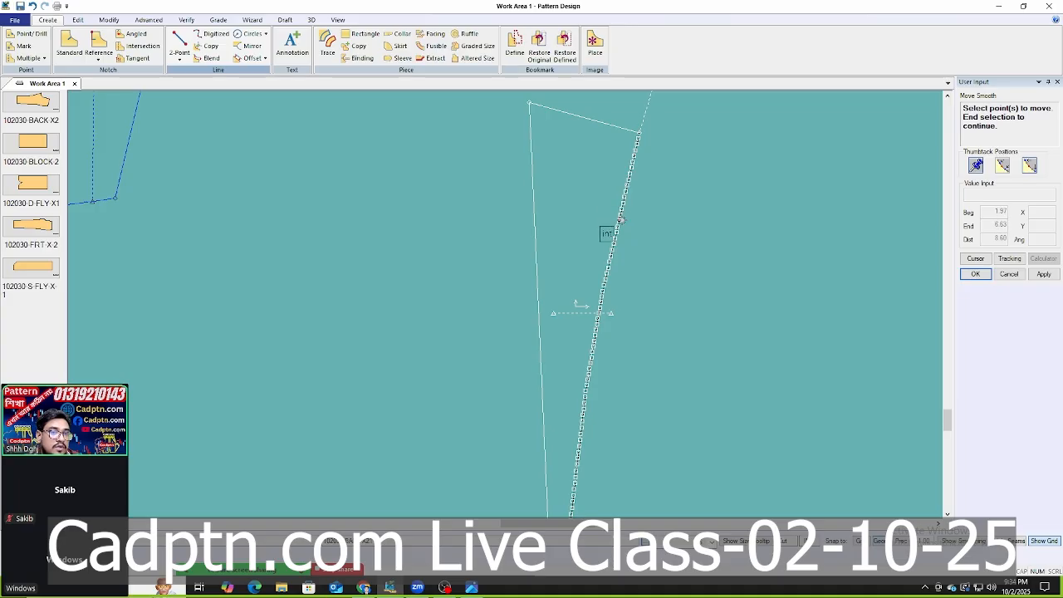
{"action": "scroll", "coordinate": [672, 178], "scroll_direction": "down", "scroll_amount": 1}
{"action": "right_click", "coordinate": [646, 217]}
{"action": "left_click", "coordinate": [669, 222]}
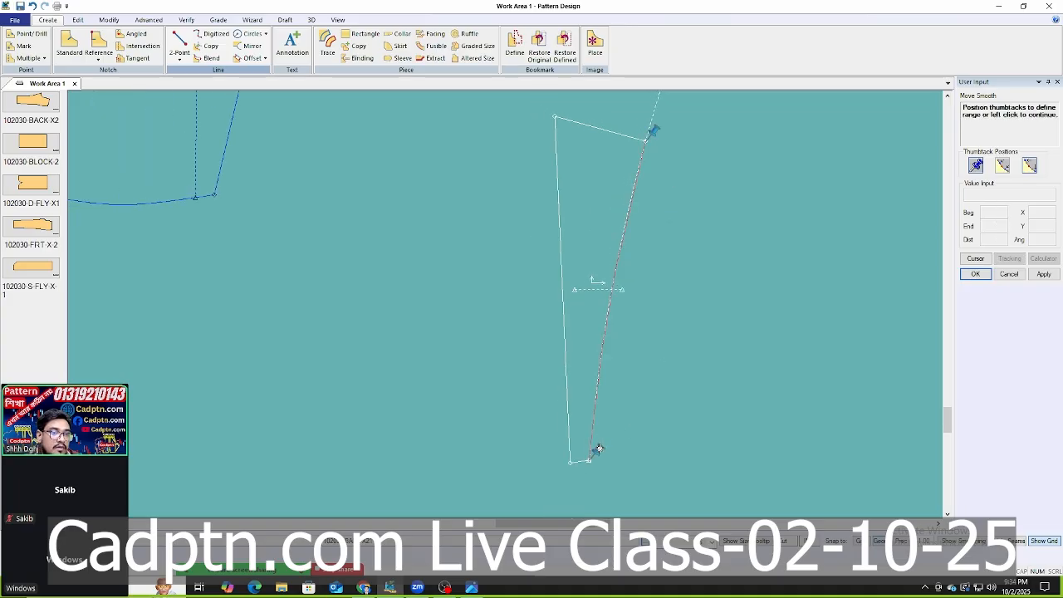
{"action": "scroll", "coordinate": [623, 282], "scroll_direction": "up", "scroll_amount": 4}
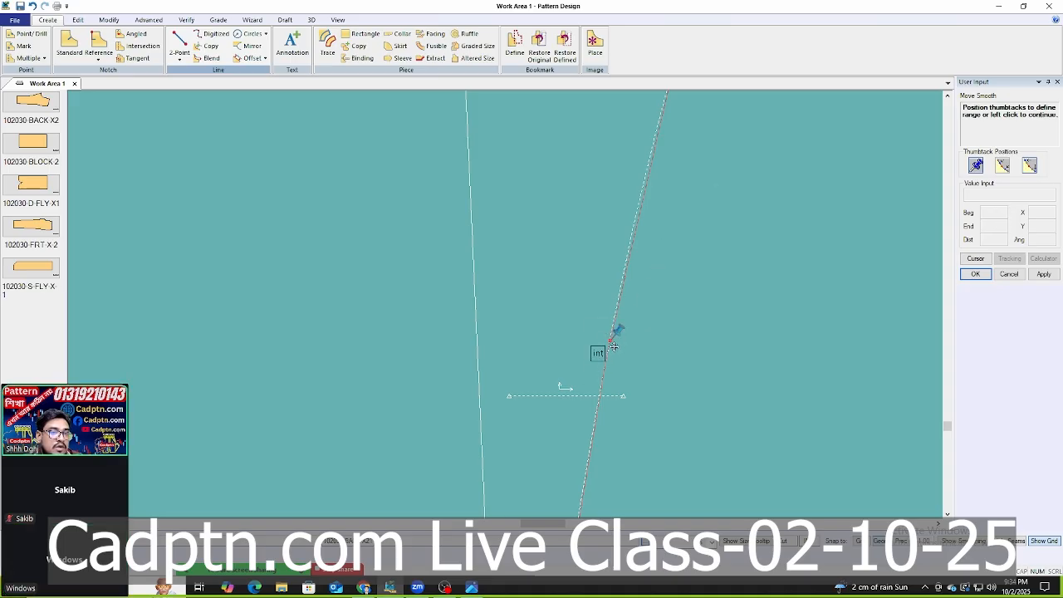
{"action": "left_click", "coordinate": [697, 179]}
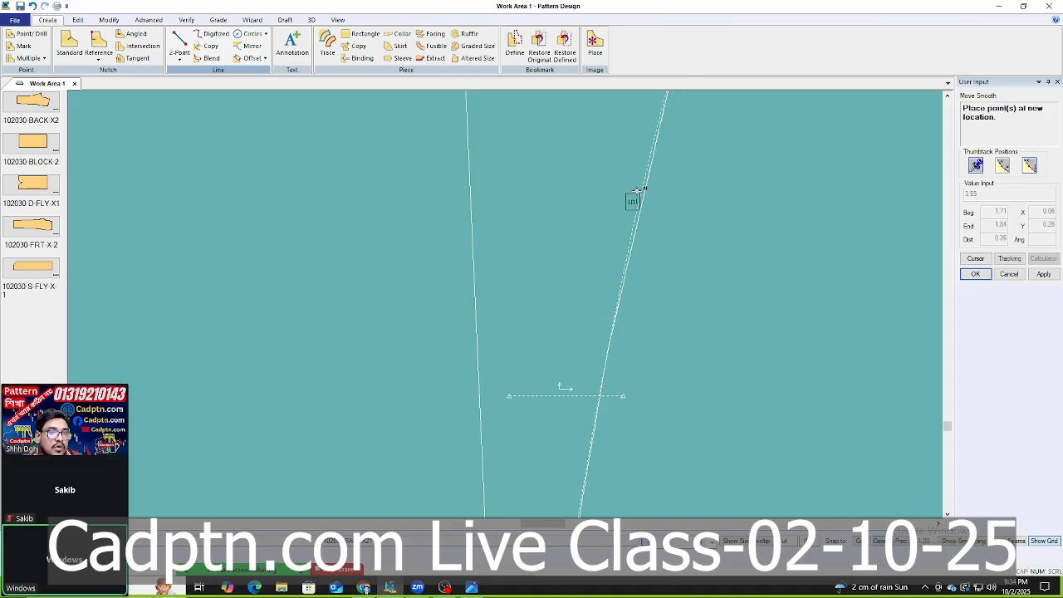
{"action": "left_click", "coordinate": [648, 212]}
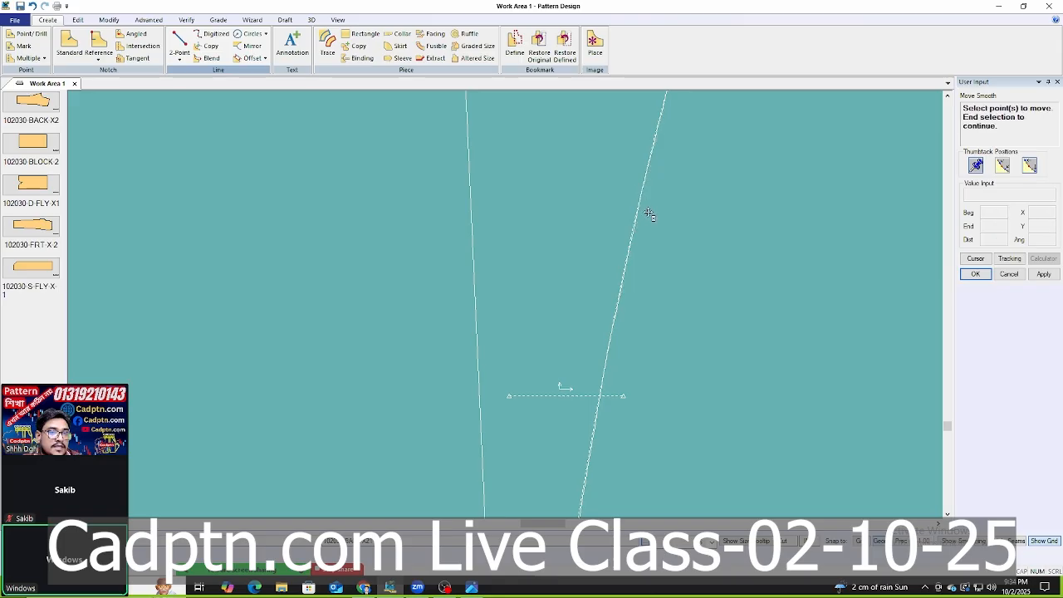
{"action": "scroll", "coordinate": [646, 174], "scroll_direction": "down", "scroll_amount": 3}
{"action": "scroll", "coordinate": [647, 176], "scroll_direction": "down", "scroll_amount": 2}
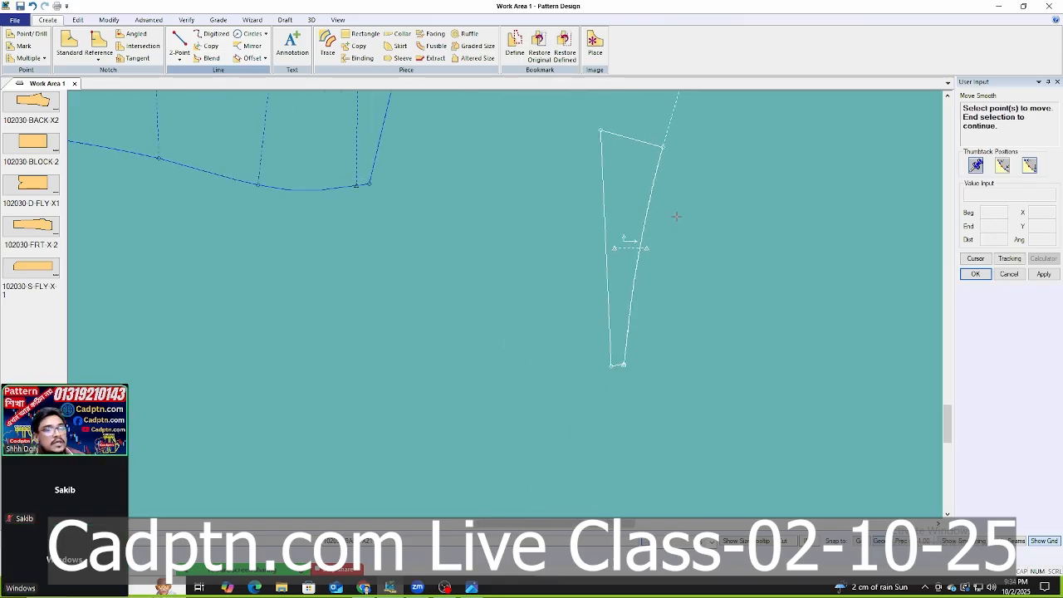
{"action": "right_click", "coordinate": [694, 138]}
{"action": "left_click", "coordinate": [699, 137]}
Delete the dashed guide curve running from the yoke's waist edge to the mirrored side-seam edge.
{"action": "left_click_drag", "start_coordinate": [639, 229], "coordinate": [631, 301]}
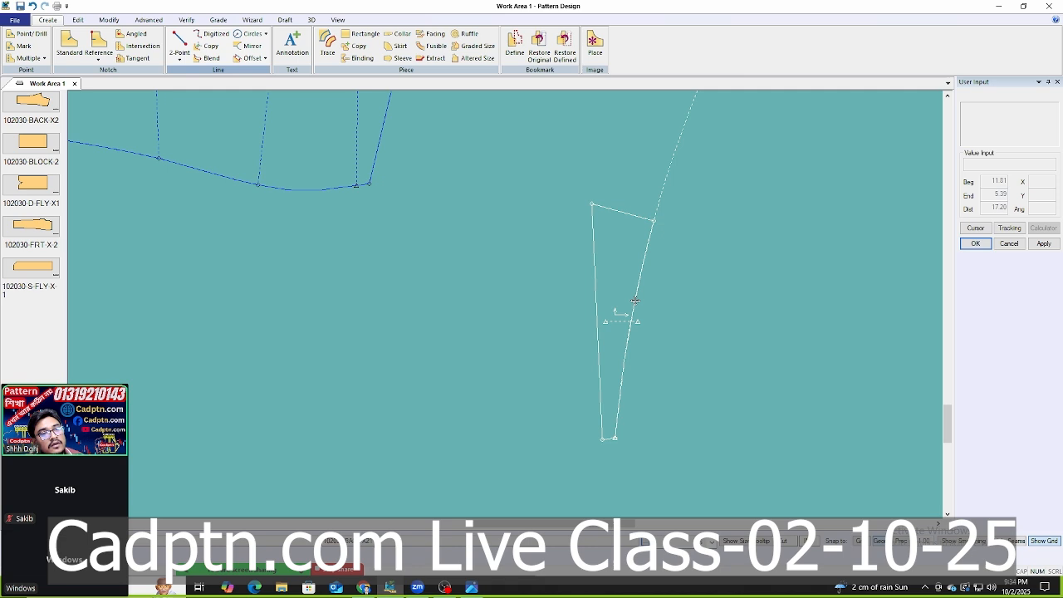
{"action": "key", "text": "Delete"}
{"action": "left_click", "coordinate": [659, 200]}
{"action": "right_click", "coordinate": [695, 169]}
{"action": "left_click", "coordinate": [732, 177]}
{"action": "right_click", "coordinate": [637, 227]}
{"action": "left_click", "coordinate": [656, 235]}
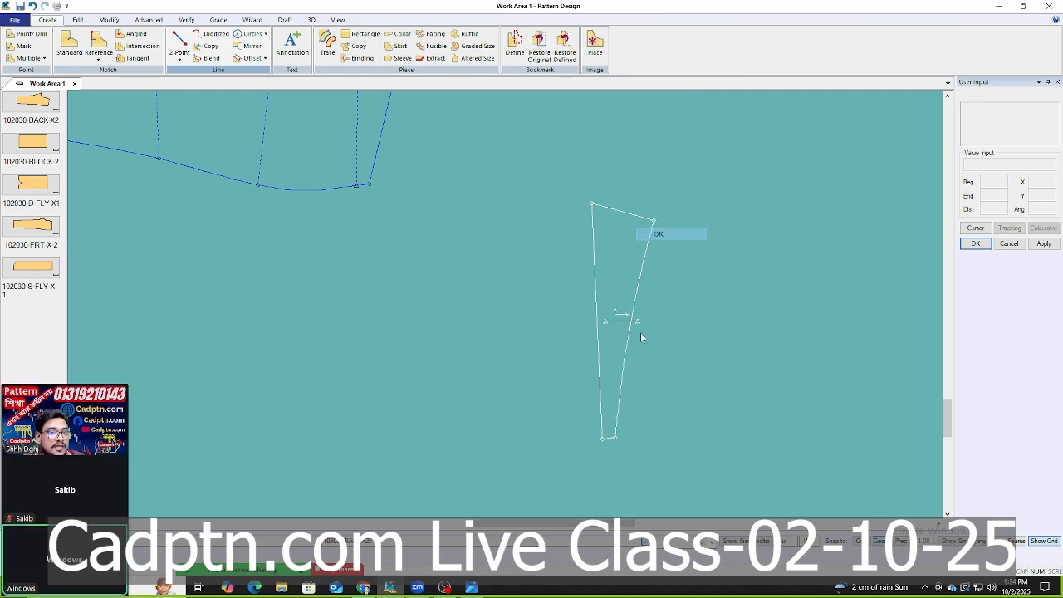
Reposition the yoke piece closer to the back piece's waist edge.
{"action": "scroll", "coordinate": [640, 337], "scroll_direction": "up", "scroll_amount": 3}
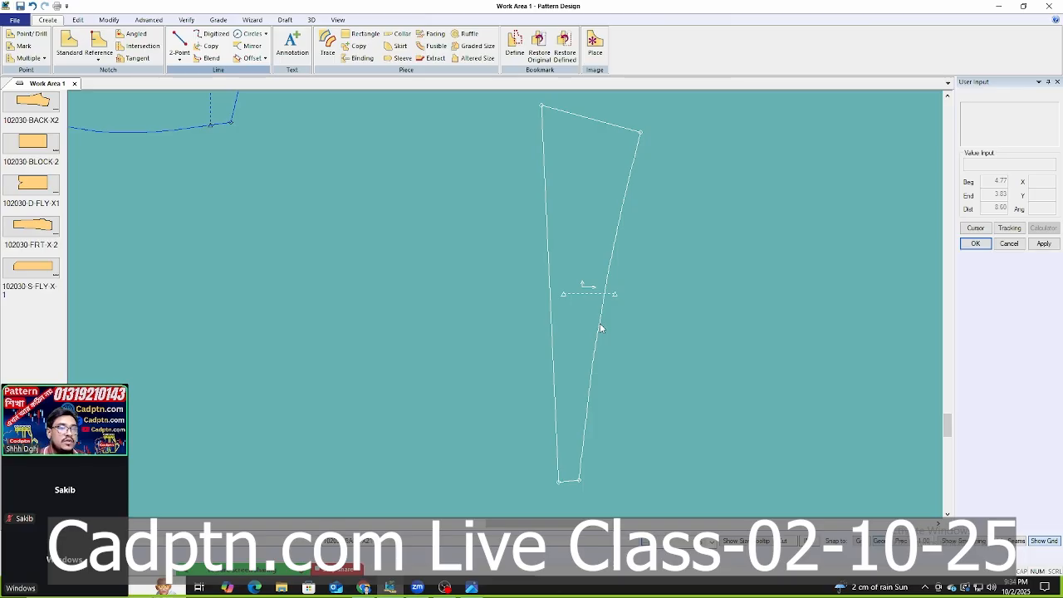
{"action": "scroll", "coordinate": [677, 345], "scroll_direction": "down", "scroll_amount": 6}
{"action": "scroll", "coordinate": [297, 242], "scroll_direction": "up", "scroll_amount": 3}
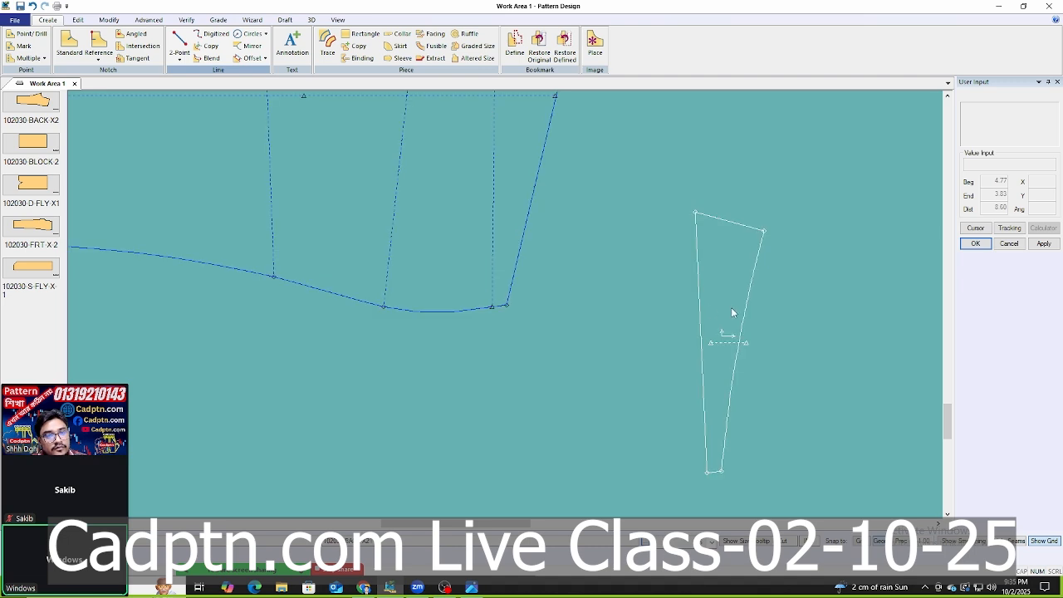
{"action": "left_click_drag", "start_coordinate": [730, 308], "coordinate": [637, 207]}
{"action": "scroll", "coordinate": [636, 208], "scroll_direction": "up", "scroll_amount": 1}
{"action": "left_click_drag", "start_coordinate": [656, 248], "coordinate": [669, 284]}
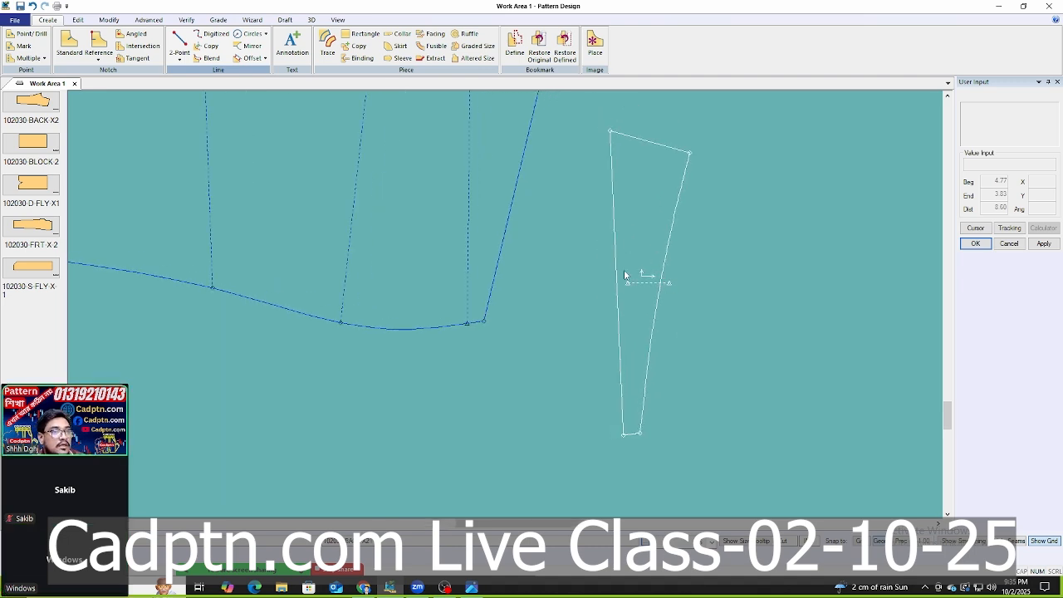
Smooth the yoke's whole waist edge with a smooth factor of 0.005.
{"action": "left_click", "coordinate": [478, 200]}
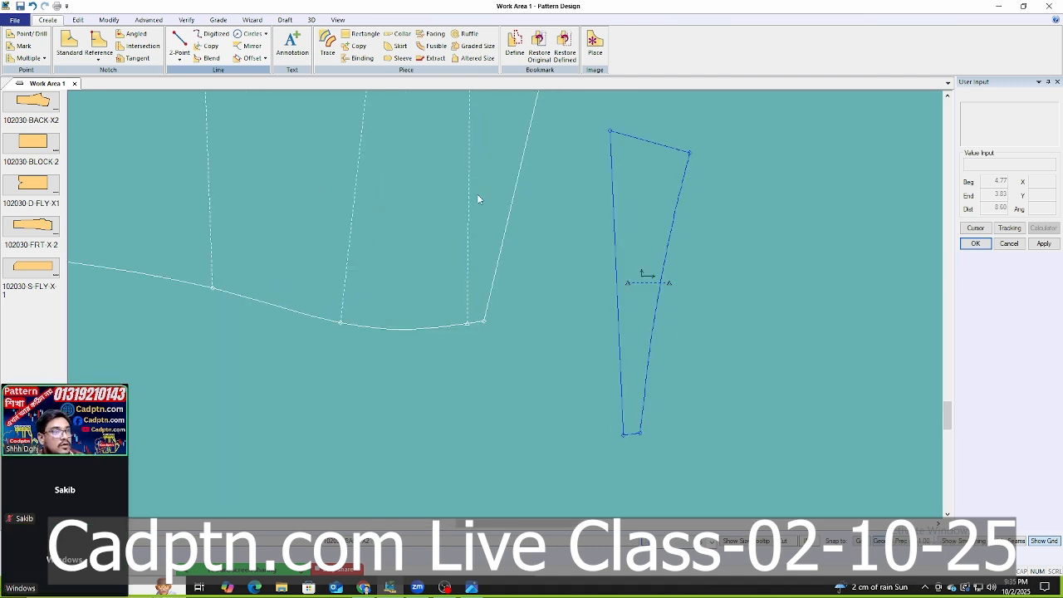
{"action": "left_click", "coordinate": [109, 19]}
{"action": "left_click", "coordinate": [392, 34]}
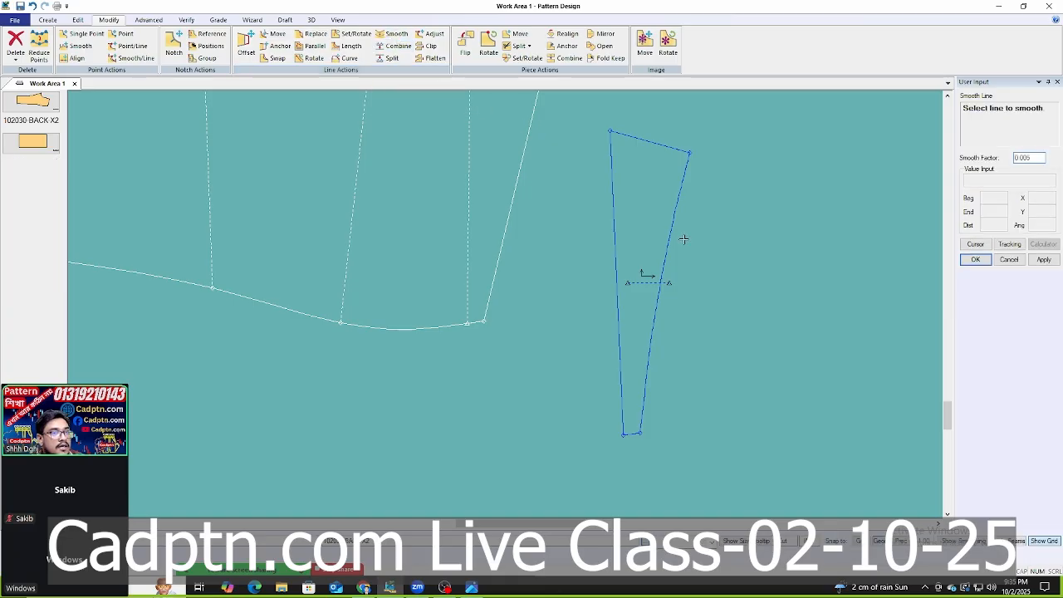
{"action": "left_click", "coordinate": [655, 314]}
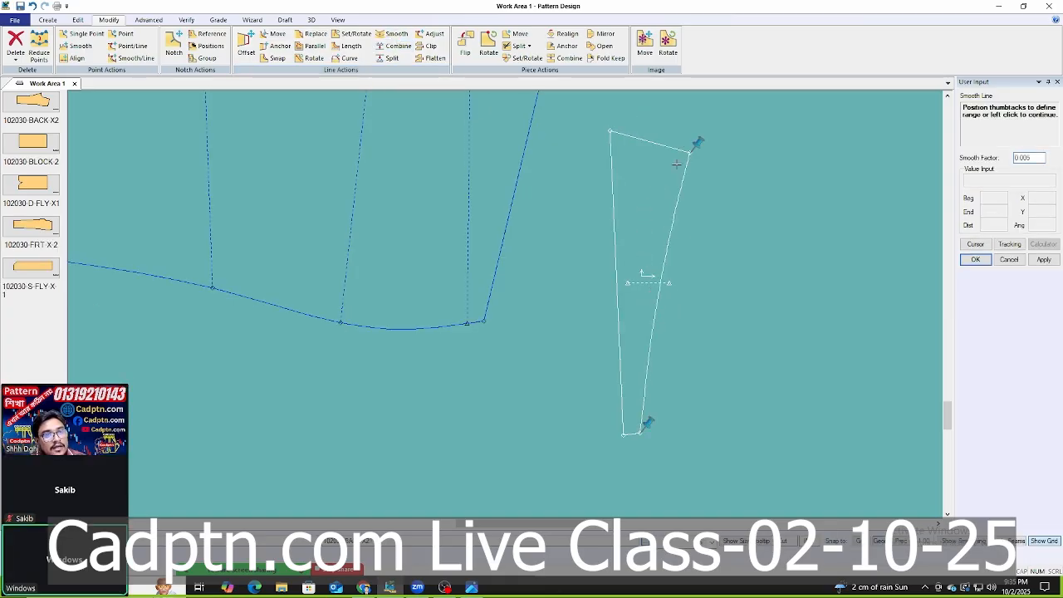
{"action": "right_click", "coordinate": [656, 142]}
{"action": "left_click", "coordinate": [676, 148]}
{"action": "right_click", "coordinate": [719, 136]}
{"action": "left_click", "coordinate": [739, 143]}
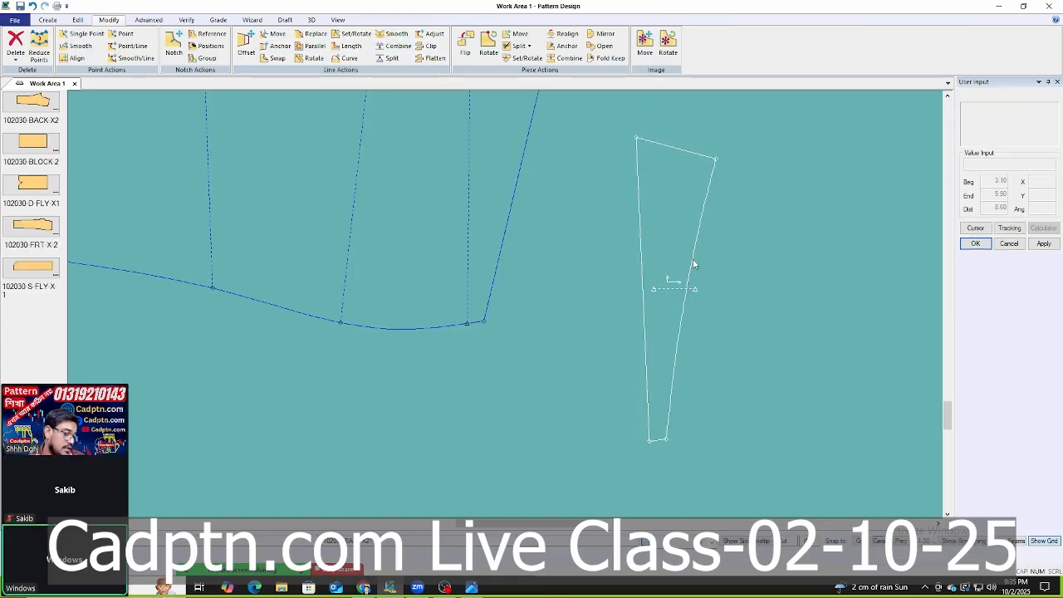
Offset a copy of the yoke's curved waist edge evenly to the corner where the yoke line meets centre back.
{"action": "key", "text": "o"}
{"action": "left_click", "coordinate": [694, 247]}
{"action": "right_click", "coordinate": [769, 146]}
{"action": "left_click", "coordinate": [789, 152]}
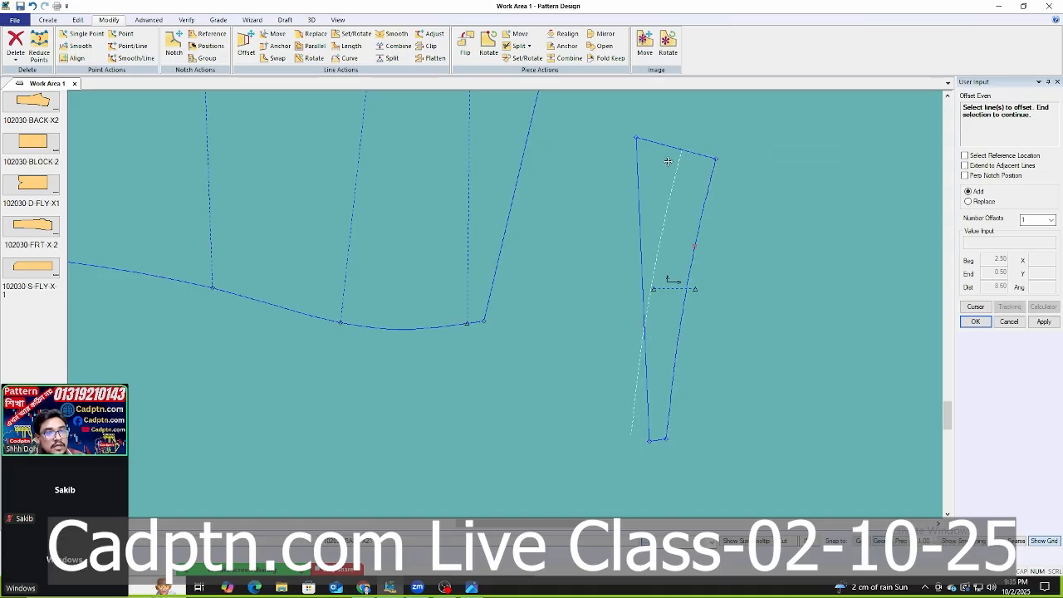
{"action": "left_click", "coordinate": [637, 138]}
{"action": "right_click", "coordinate": [669, 128]}
{"action": "left_click", "coordinate": [704, 135]}
{"action": "left_click", "coordinate": [675, 355]}
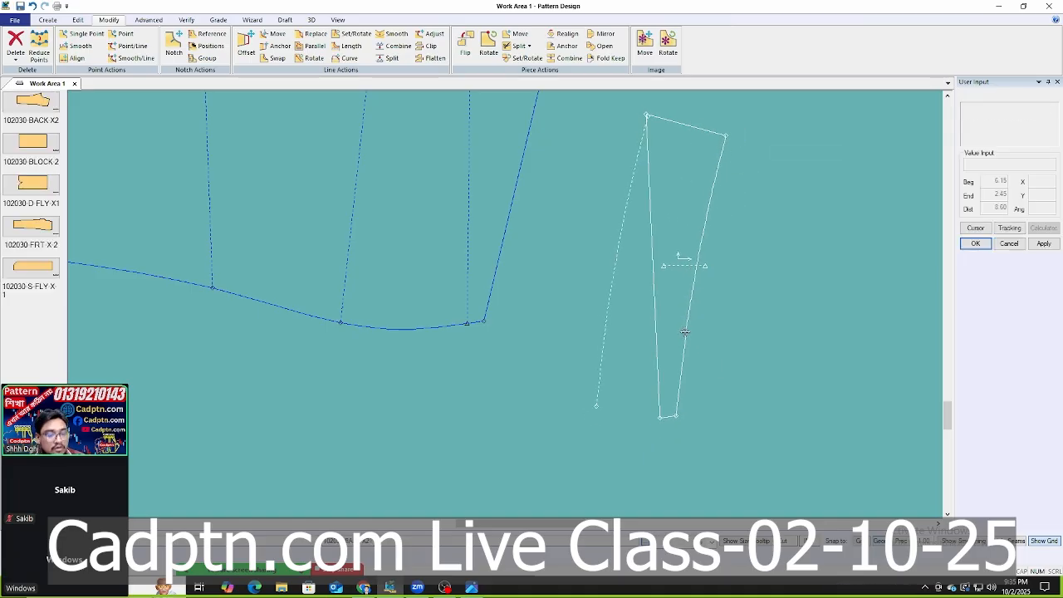
{"action": "left_click", "coordinate": [684, 331]}
Use Move Smooth to bring the free lower end of the offset curve onto the yoke's lower side-seam corner.
{"action": "key", "text": "m"}
{"action": "left_click", "coordinate": [595, 402]}
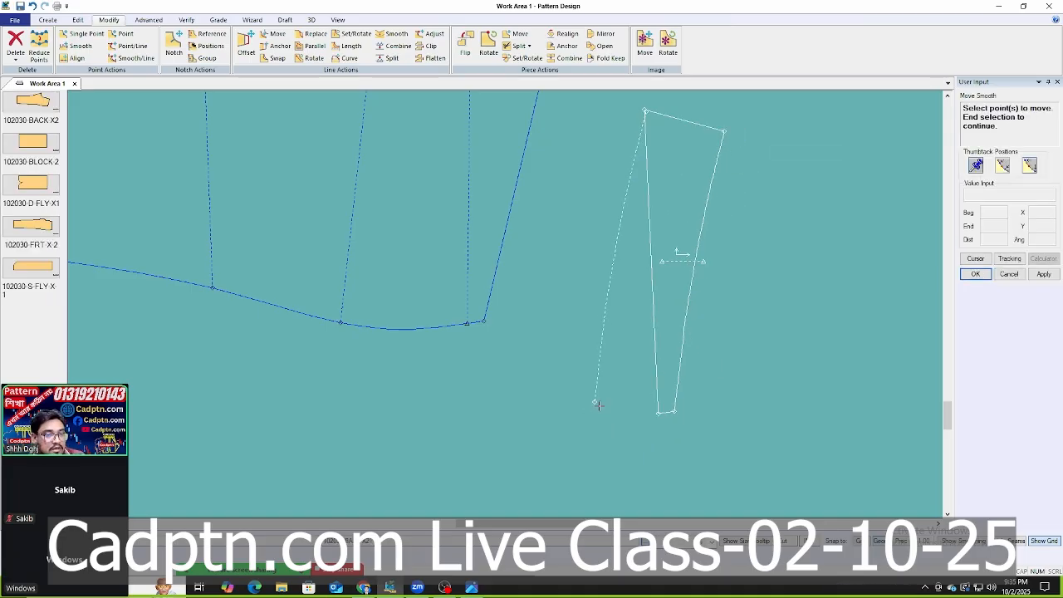
{"action": "right_click", "coordinate": [733, 334]}
{"action": "left_click", "coordinate": [733, 335]}
{"action": "right_click", "coordinate": [733, 335]}
{"action": "left_click", "coordinate": [734, 335]}
{"action": "scroll", "coordinate": [702, 407], "scroll_direction": "up", "scroll_amount": 3}
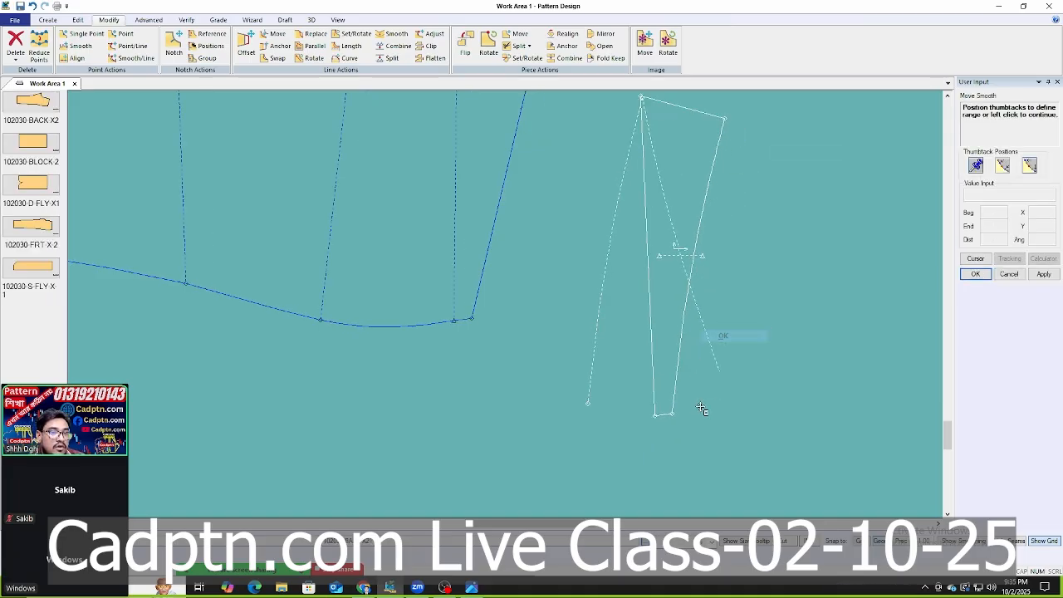
{"action": "left_click", "coordinate": [642, 421]}
{"action": "scroll", "coordinate": [626, 207], "scroll_direction": "up", "scroll_amount": 2}
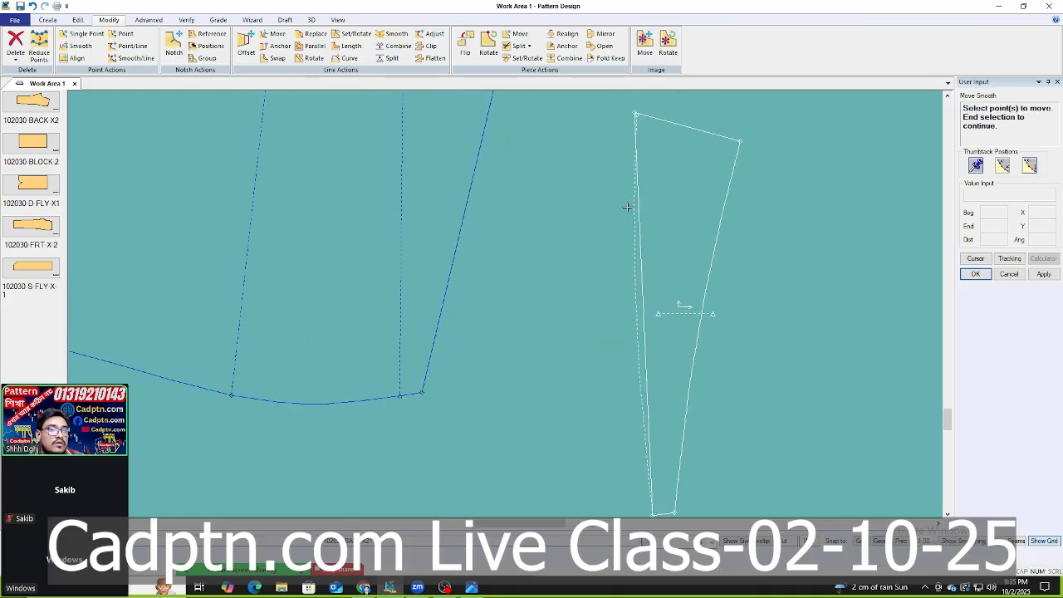
Smoothly move the offset curve's upper end onto the yoke's centre-back corner.
{"action": "right_click", "coordinate": [635, 112]}
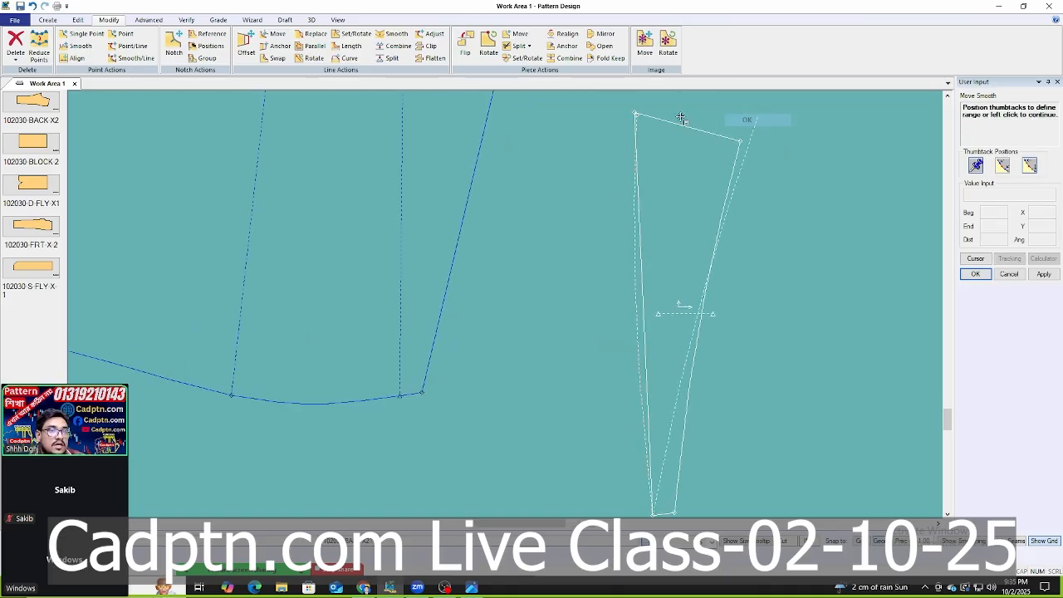
{"action": "left_click", "coordinate": [635, 109]}
{"action": "right_click", "coordinate": [706, 140]}
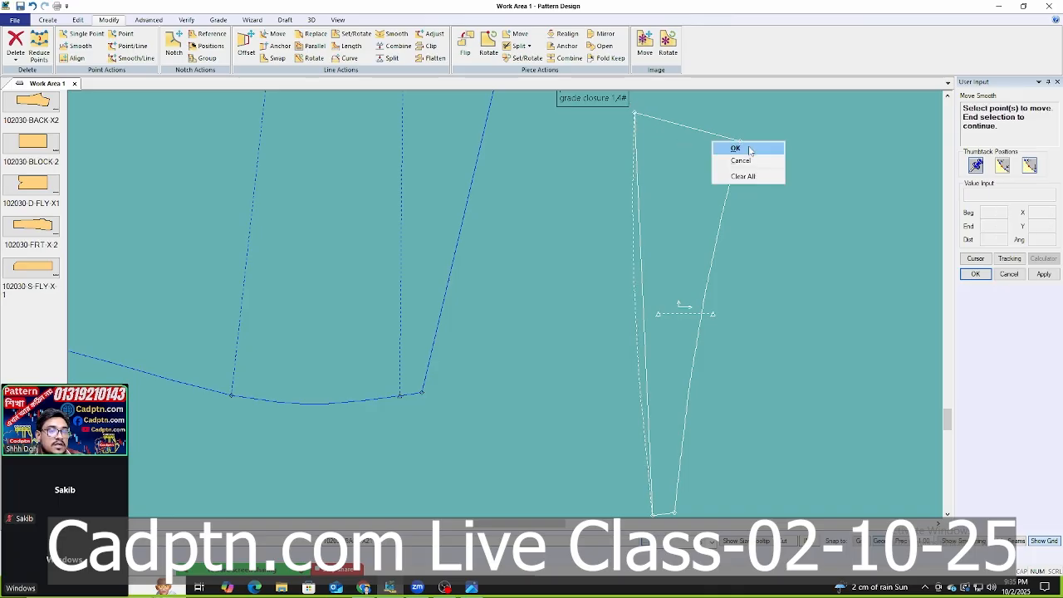
{"action": "left_click", "coordinate": [736, 147]}
{"action": "scroll", "coordinate": [671, 176], "scroll_direction": "down", "scroll_amount": 1}
{"action": "scroll", "coordinate": [667, 213], "scroll_direction": "up", "scroll_amount": 1}
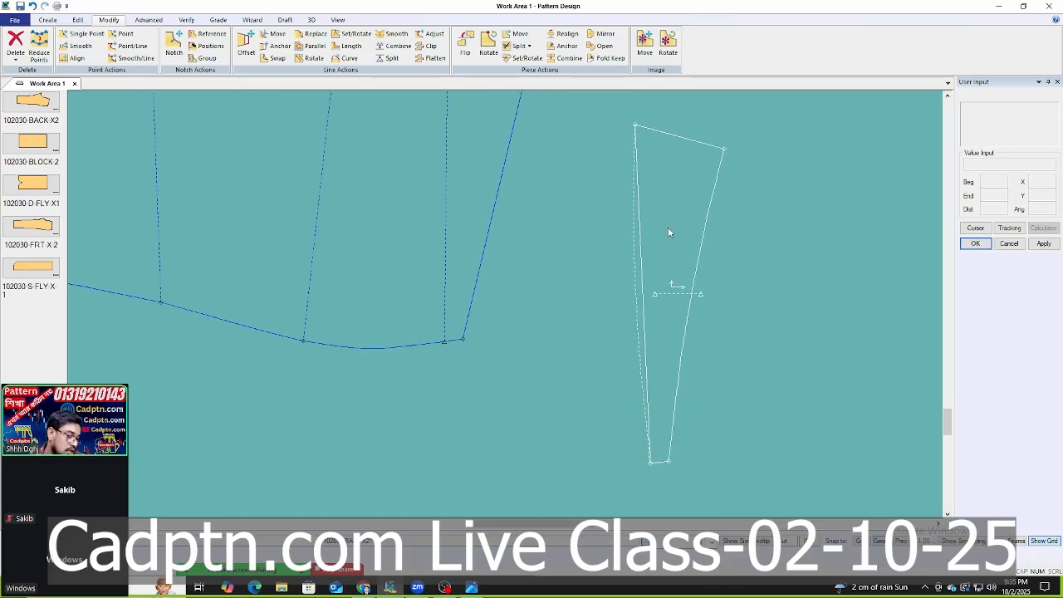
Swap the yoke's straight lower seam for the dashed offset curve and delete the leftover straight line.
{"action": "key", "text": "s"}
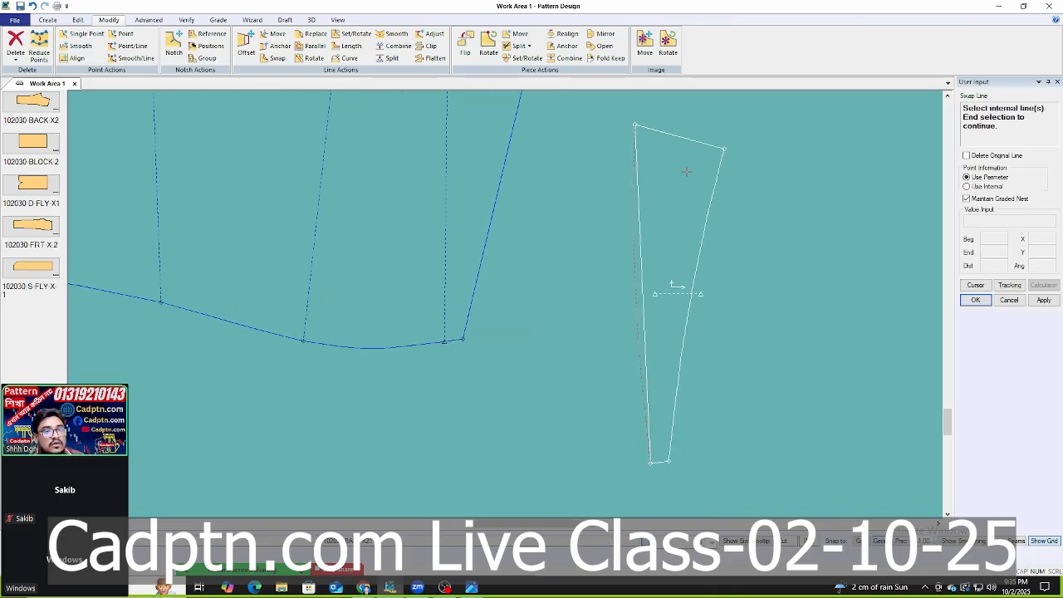
{"action": "left_click", "coordinate": [641, 261]}
{"action": "right_click", "coordinate": [704, 141]}
{"action": "left_click", "coordinate": [719, 147]}
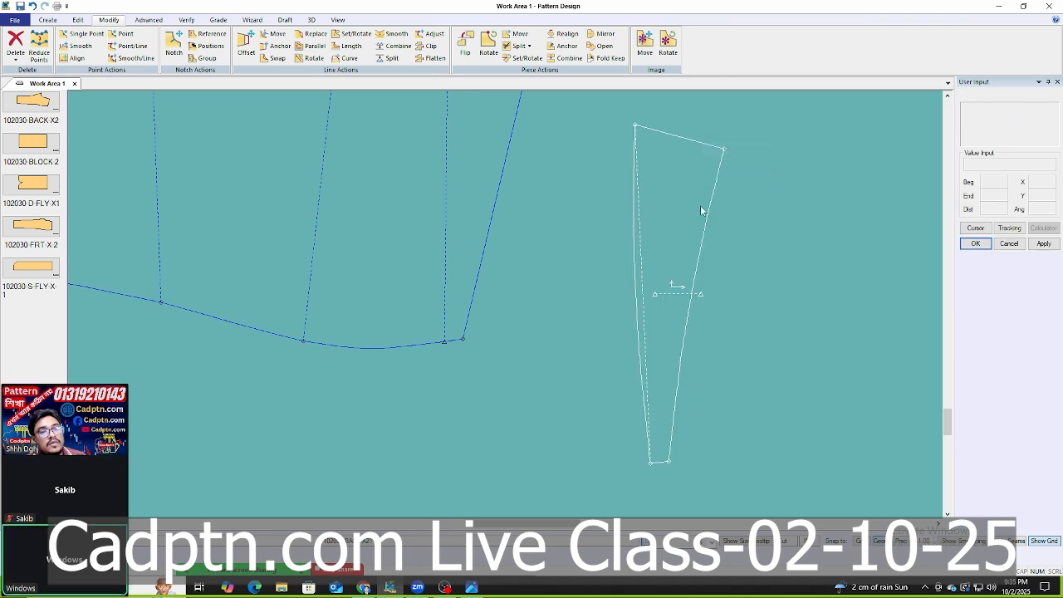
{"action": "key", "text": "Delete"}
{"action": "left_click", "coordinate": [744, 149]}
{"action": "scroll", "coordinate": [779, 333], "scroll_direction": "down", "scroll_amount": 3}
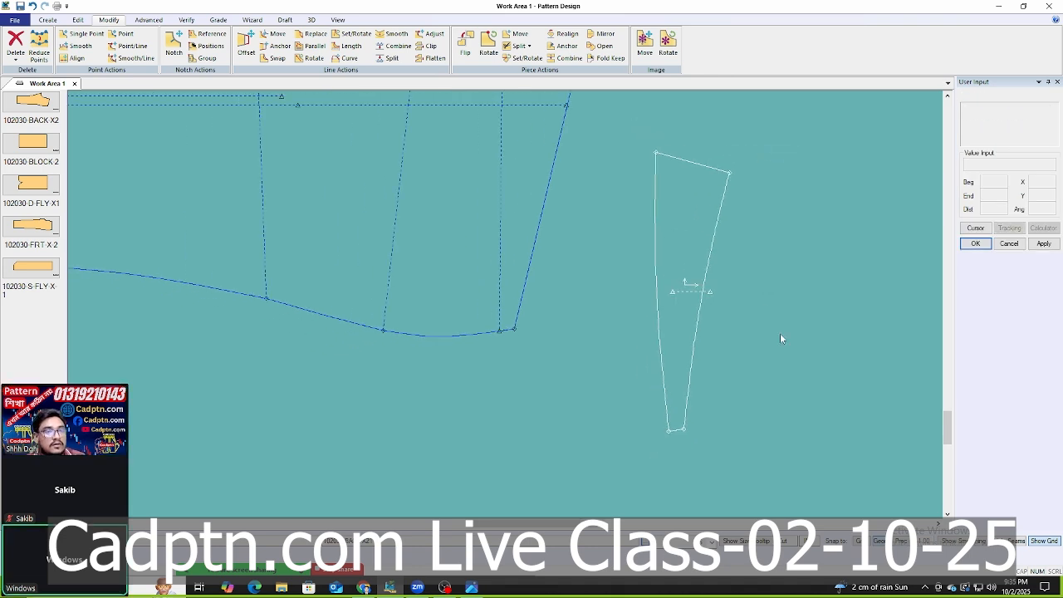
Move the yoke's grainline inside the piece, toward its wider centre-back end.
{"action": "key", "text": "m"}
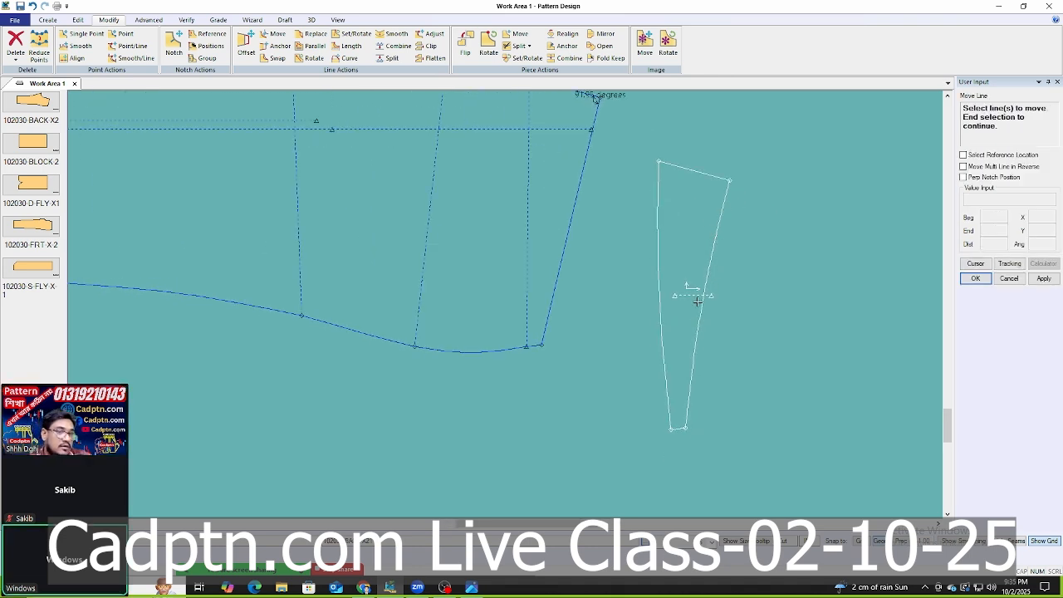
{"action": "right_click", "coordinate": [755, 235]}
{"action": "left_click", "coordinate": [779, 240]}
{"action": "left_click", "coordinate": [689, 200]}
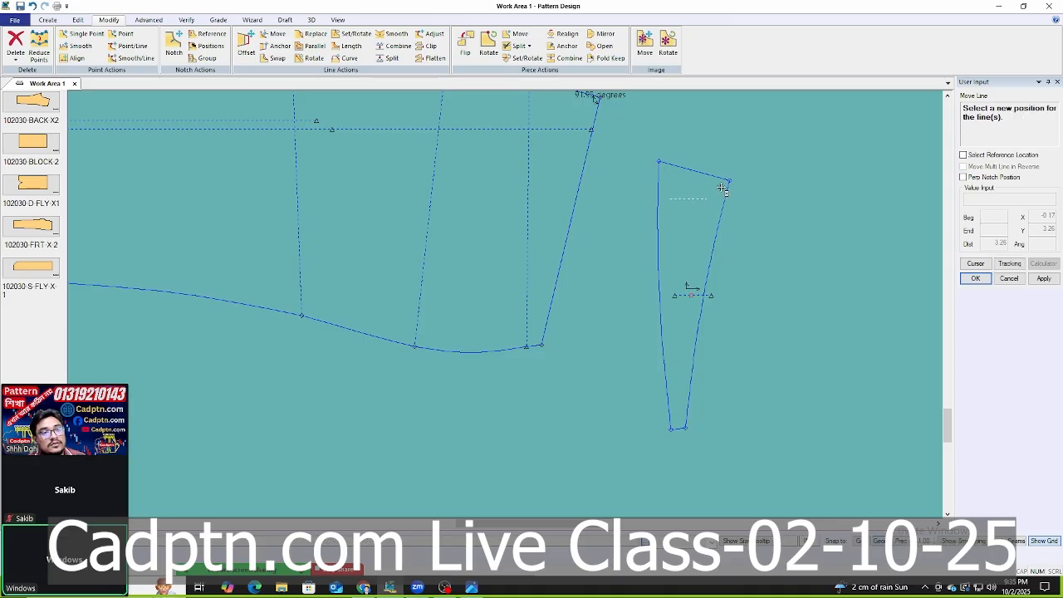
{"action": "right_click", "coordinate": [755, 140]}
{"action": "left_click", "coordinate": [779, 147]}
{"action": "scroll", "coordinate": [785, 240], "scroll_direction": "down", "scroll_amount": 1}
{"action": "scroll", "coordinate": [762, 274], "scroll_direction": "down", "scroll_amount": 2}
{"action": "scroll", "coordinate": [599, 266], "scroll_direction": "up", "scroll_amount": 1}
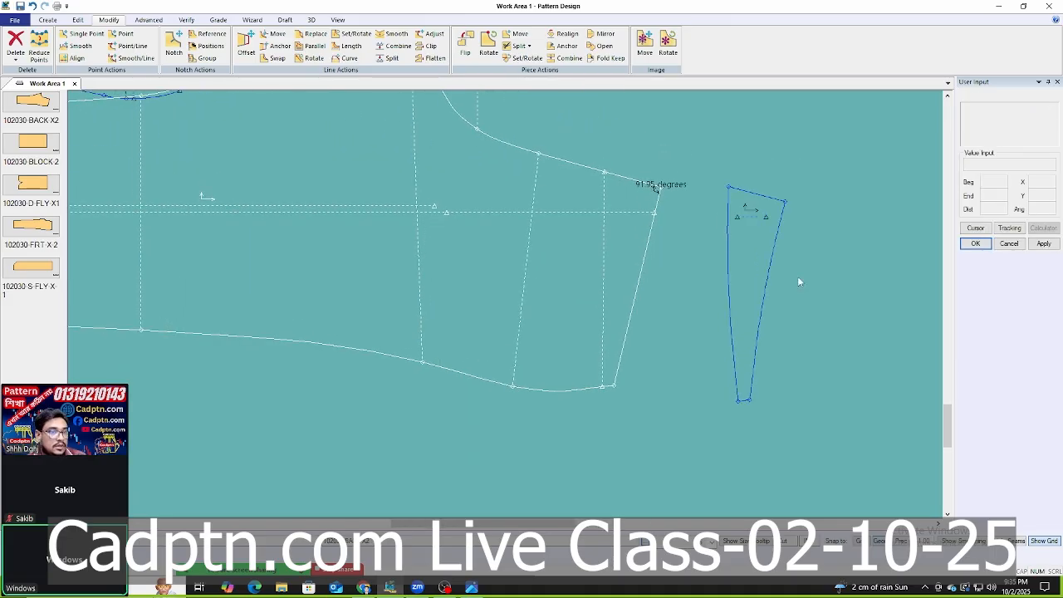
Trace the back piece's outline below the yoke: inseam, back rise, yoke line, side seam and hem, with Normal trace type.
{"action": "scroll", "coordinate": [773, 247], "scroll_direction": "down", "scroll_amount": 3}
{"action": "scroll", "coordinate": [538, 233], "scroll_direction": "down", "scroll_amount": 1}
{"action": "scroll", "coordinate": [531, 348], "scroll_direction": "up", "scroll_amount": 2}
{"action": "scroll", "coordinate": [548, 328], "scroll_direction": "down", "scroll_amount": 1}
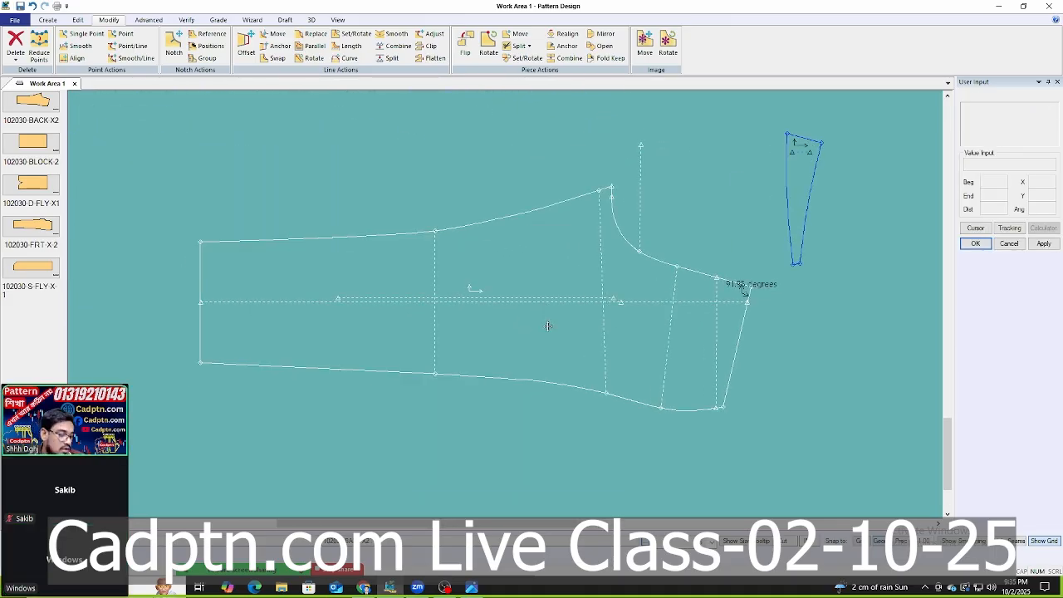
{"action": "key", "text": "t"}
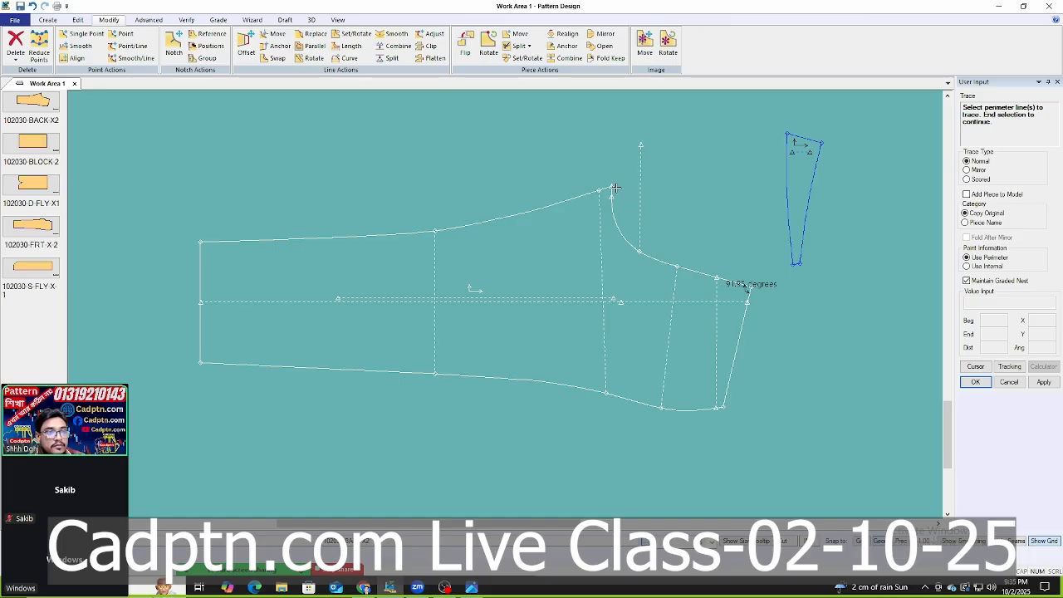
{"action": "left_click", "coordinate": [612, 189]}
{"action": "left_click", "coordinate": [613, 207]}
{"action": "left_click", "coordinate": [692, 273]}
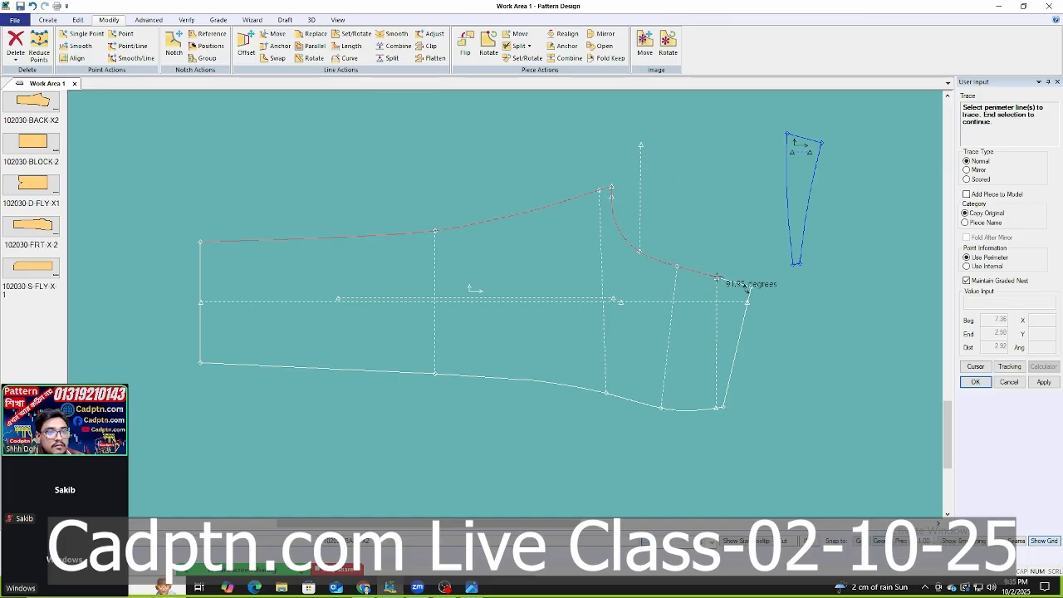
{"action": "left_click", "coordinate": [717, 287]}
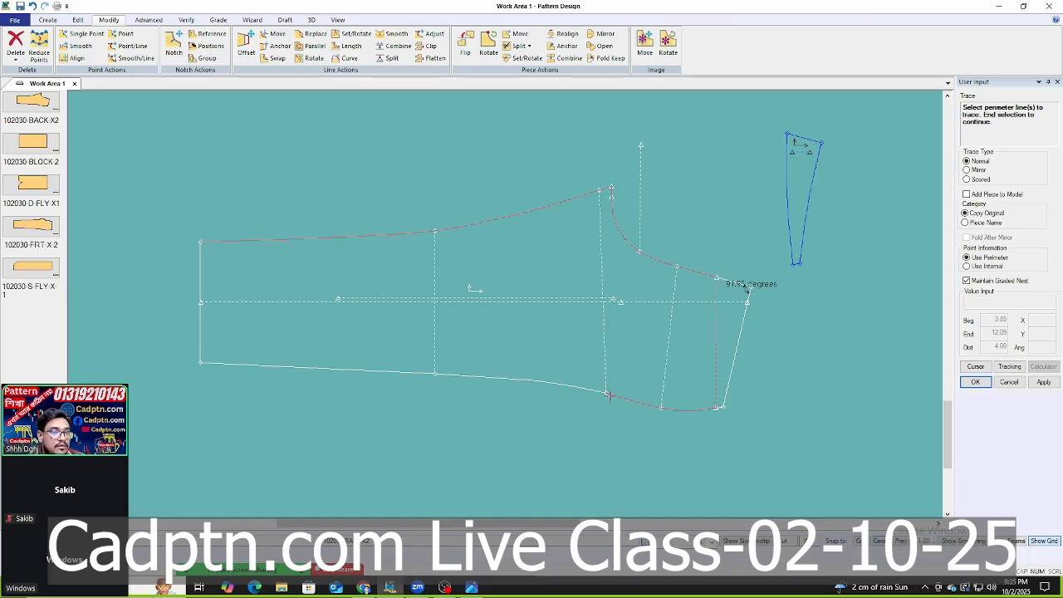
{"action": "left_click", "coordinate": [403, 374]}
{"action": "left_click", "coordinate": [202, 310]}
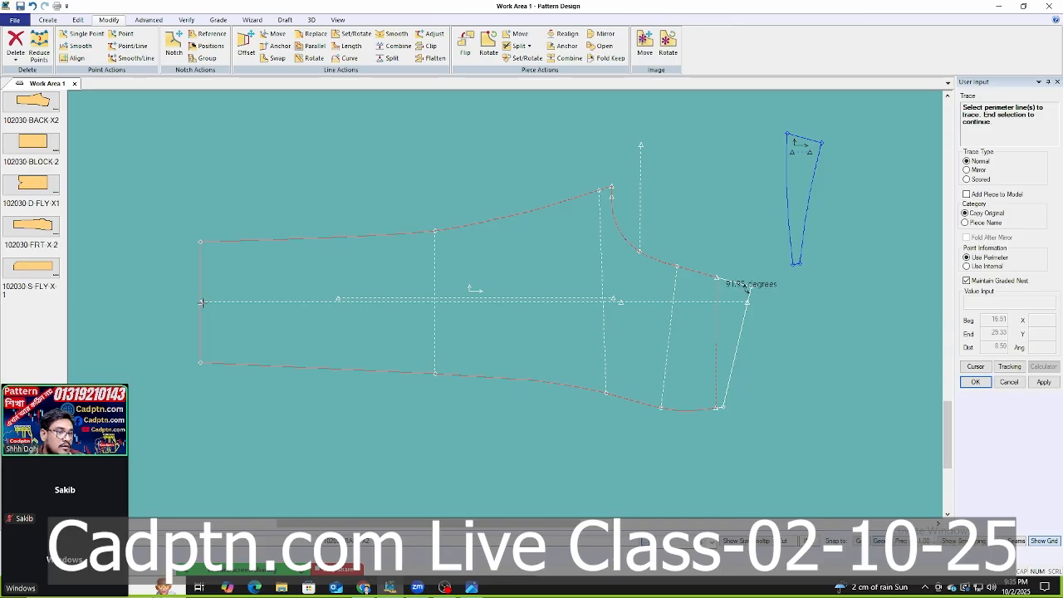
{"action": "right_click", "coordinate": [332, 160]}
{"action": "left_click", "coordinate": [331, 160]}
Include the back's three internal cross lines at knee, crotch and hip level in the trace.
{"action": "left_click", "coordinate": [433, 262]}
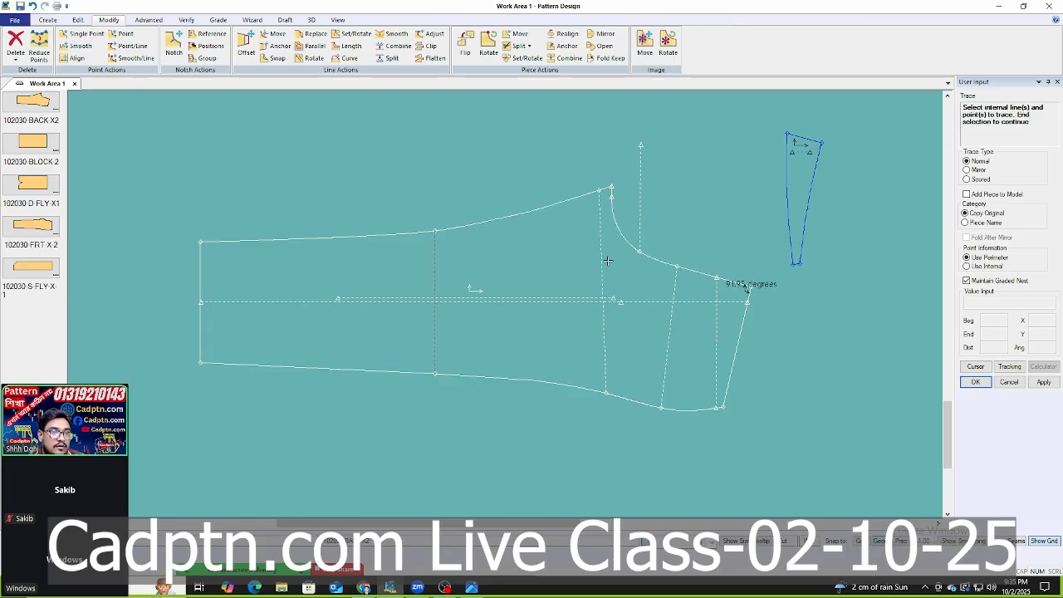
{"action": "left_click", "coordinate": [602, 278]}
{"action": "left_click", "coordinate": [669, 331]}
{"action": "scroll", "coordinate": [596, 216], "scroll_direction": "down", "scroll_amount": 3}
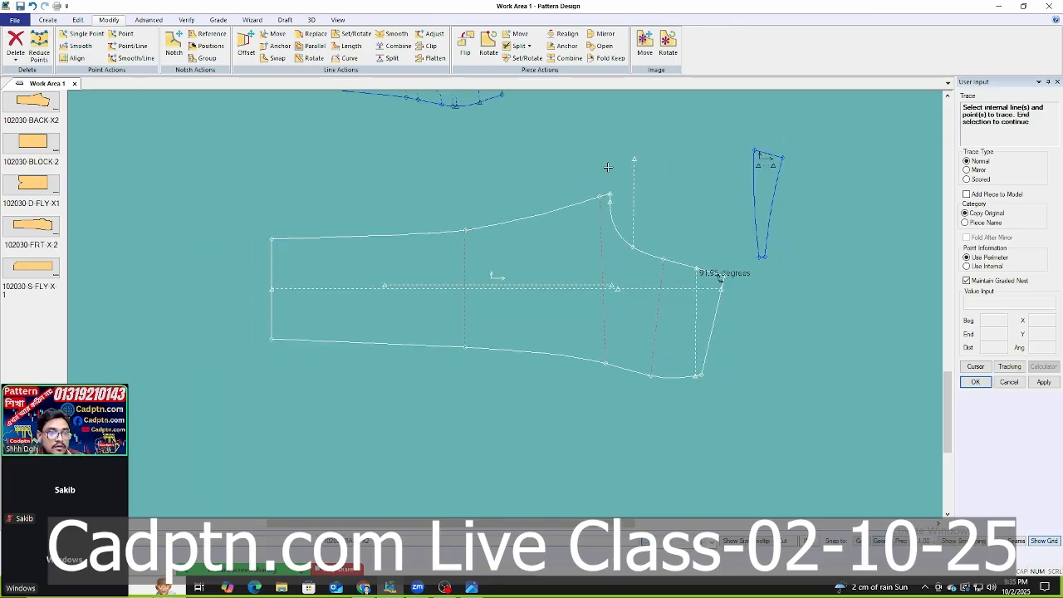
{"action": "right_click", "coordinate": [615, 167]}
{"action": "left_click", "coordinate": [615, 167]}
{"action": "scroll", "coordinate": [634, 411], "scroll_direction": "up", "scroll_amount": 2}
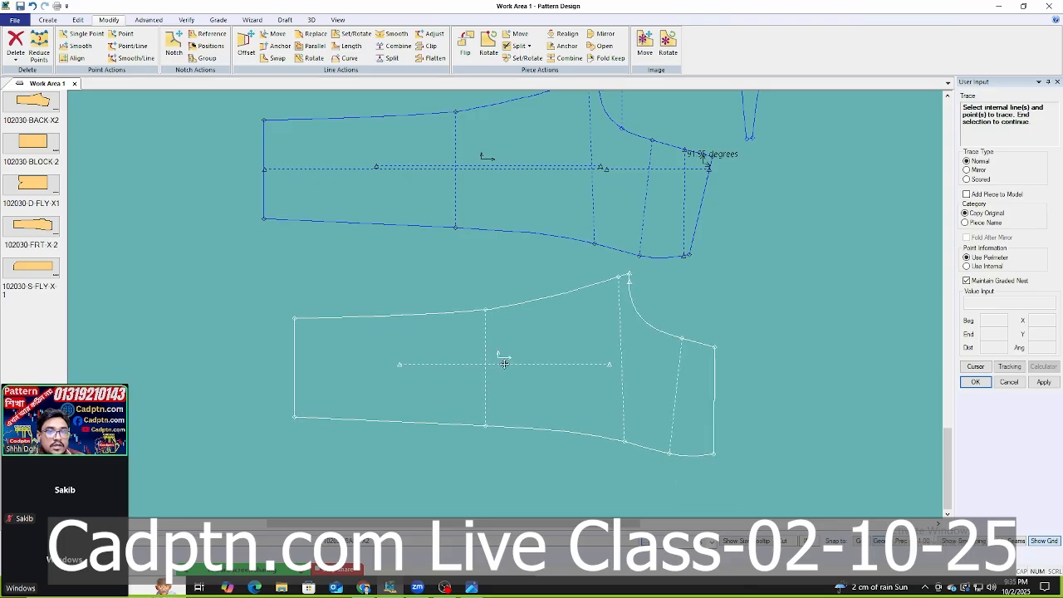
Place the traced back below the original back piece and name it 102030-BACK.
{"action": "left_click", "coordinate": [481, 353]}
{"action": "left_click_drag", "start_coordinate": [1016, 301], "coordinate": [1004, 303]}
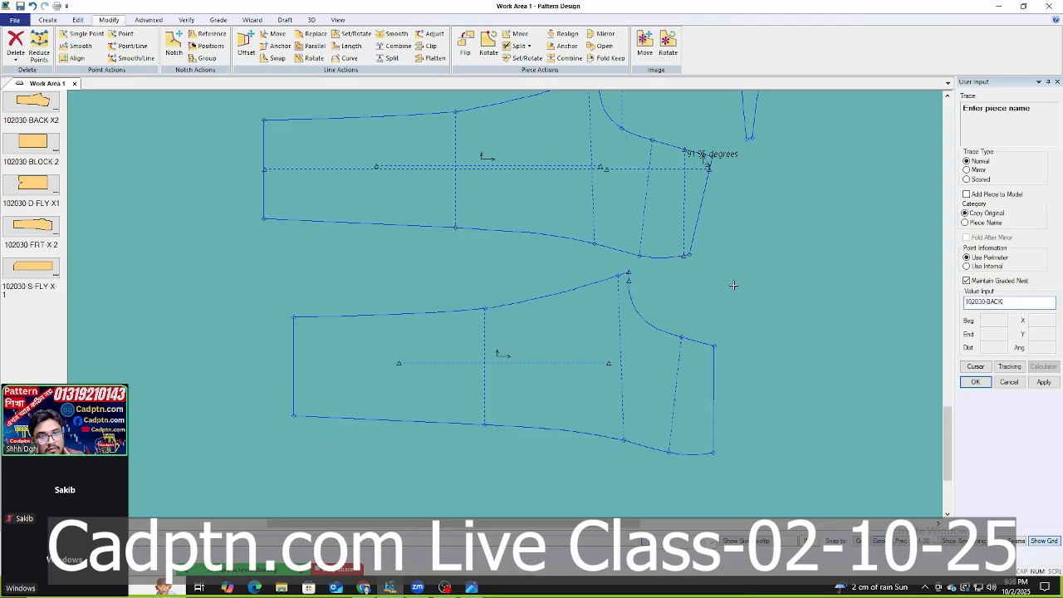
{"action": "right_click", "coordinate": [804, 238]}
{"action": "left_click", "coordinate": [803, 238]}
{"action": "right_click", "coordinate": [804, 237]}
{"action": "left_click", "coordinate": [803, 238]}
Reposition the traced back and set the yoke against its top edge, matching their centre-back corners.
{"action": "left_click", "coordinate": [650, 235]}
{"action": "left_click", "coordinate": [571, 136]}
{"action": "left_click", "coordinate": [614, 343]}
{"action": "scroll", "coordinate": [596, 297], "scroll_direction": "up", "scroll_amount": 1}
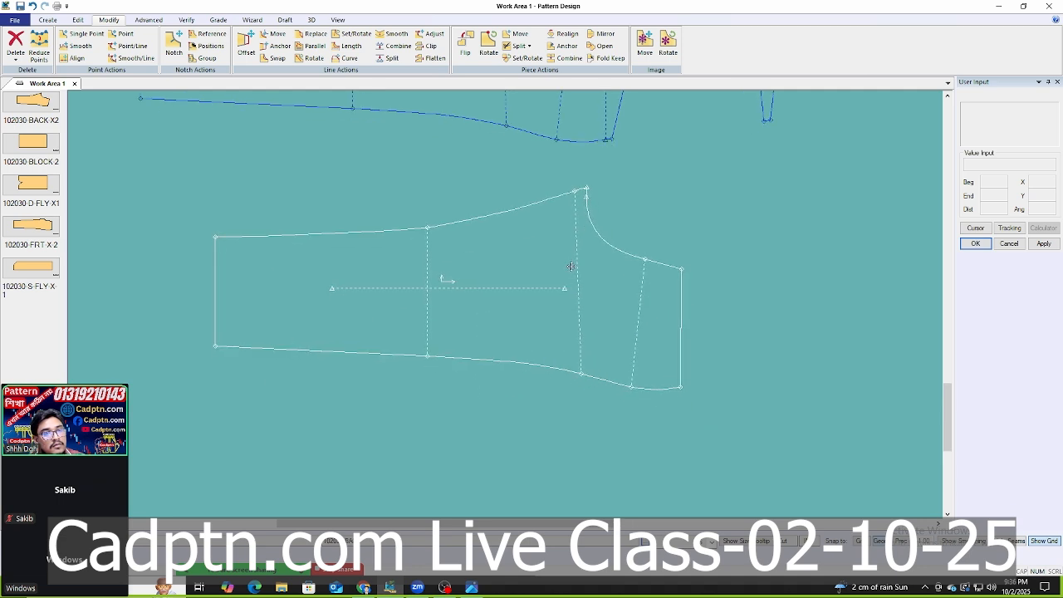
{"action": "left_click", "coordinate": [570, 257]}
{"action": "left_click", "coordinate": [777, 116]}
{"action": "scroll", "coordinate": [774, 361], "scroll_direction": "up", "scroll_amount": 3}
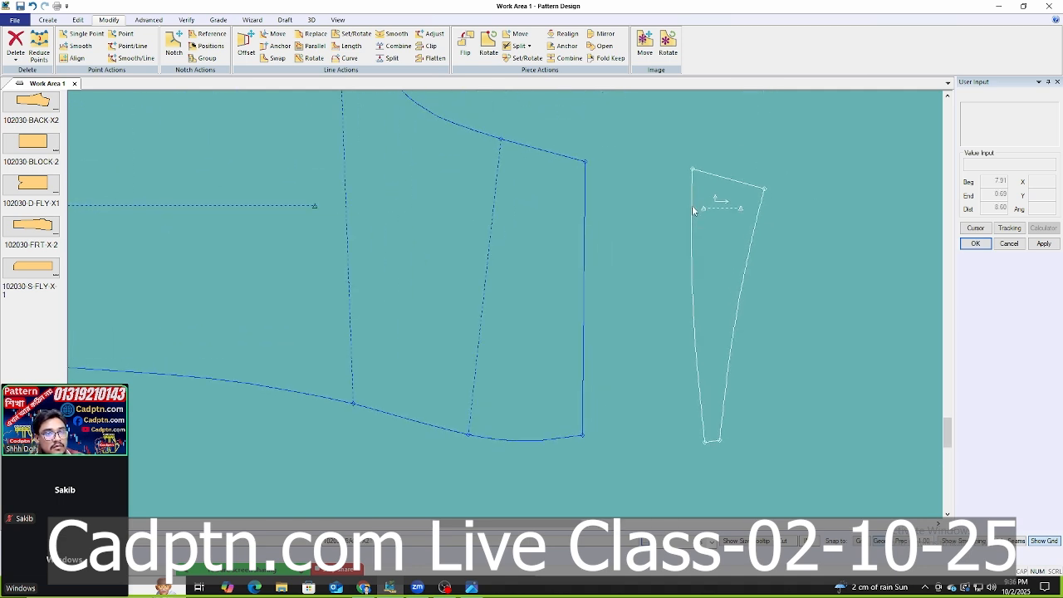
{"action": "left_click", "coordinate": [594, 161]}
{"action": "scroll", "coordinate": [778, 288], "scroll_direction": "down", "scroll_amount": 4}
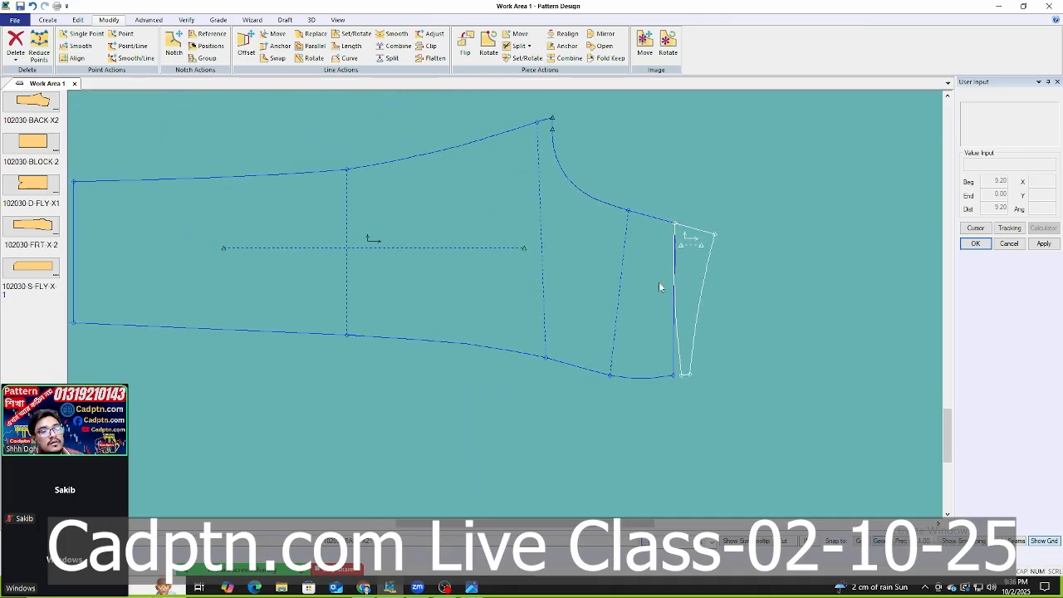
Examine how the yoke's curved lower seam fits against the straight top edge of the traced back.
{"action": "scroll", "coordinate": [387, 175], "scroll_direction": "up", "scroll_amount": 1}
{"action": "scroll", "coordinate": [697, 252], "scroll_direction": "down", "scroll_amount": 1}
{"action": "scroll", "coordinate": [735, 305], "scroll_direction": "up", "scroll_amount": 3}
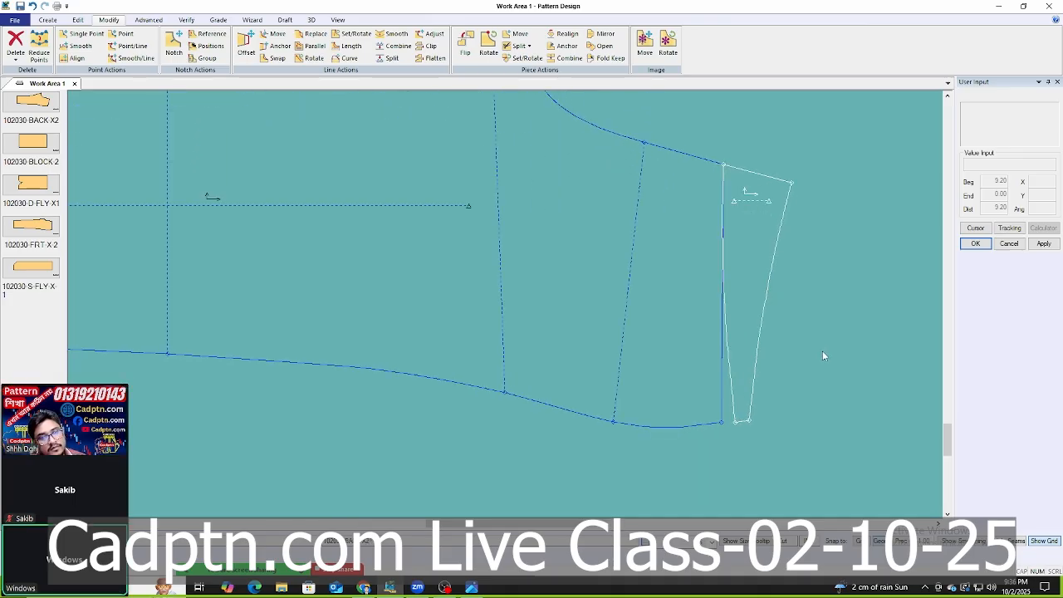
{"action": "scroll", "coordinate": [822, 350], "scroll_direction": "down", "scroll_amount": 1}
{"action": "scroll", "coordinate": [894, 334], "scroll_direction": "down", "scroll_amount": 2}
{"action": "scroll", "coordinate": [559, 213], "scroll_direction": "up", "scroll_amount": 1}
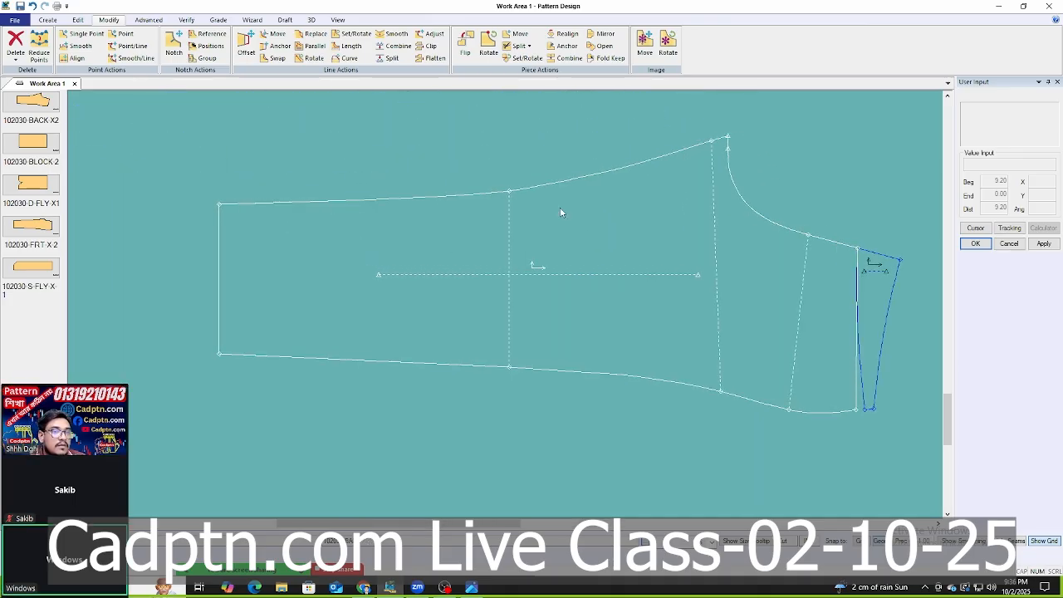
{"action": "scroll", "coordinate": [360, 257], "scroll_direction": "down", "scroll_amount": 1}
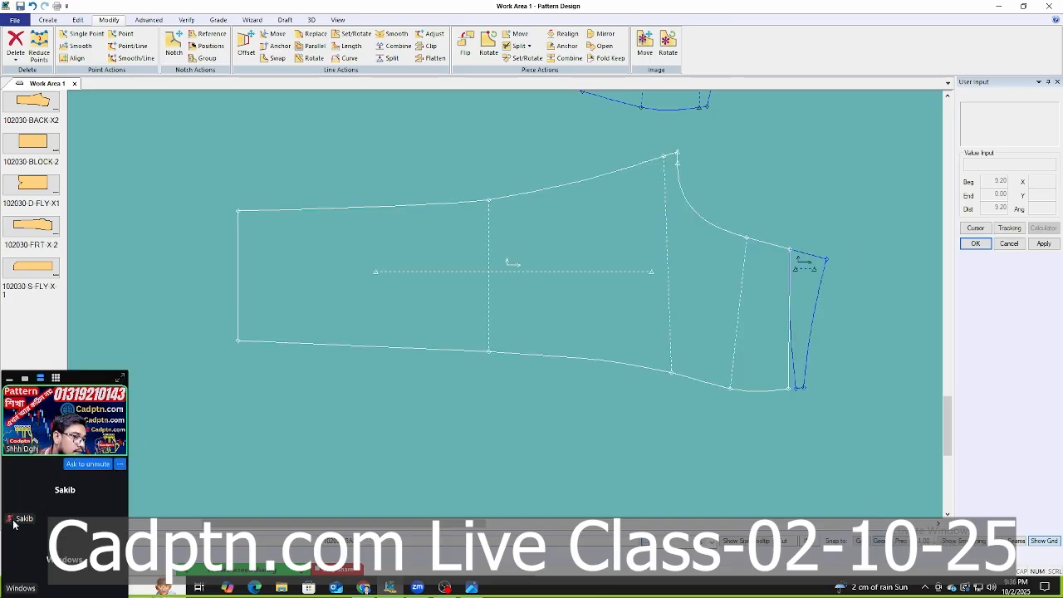
{"action": "left_click_drag", "start_coordinate": [15, 523], "coordinate": [157, 552]}
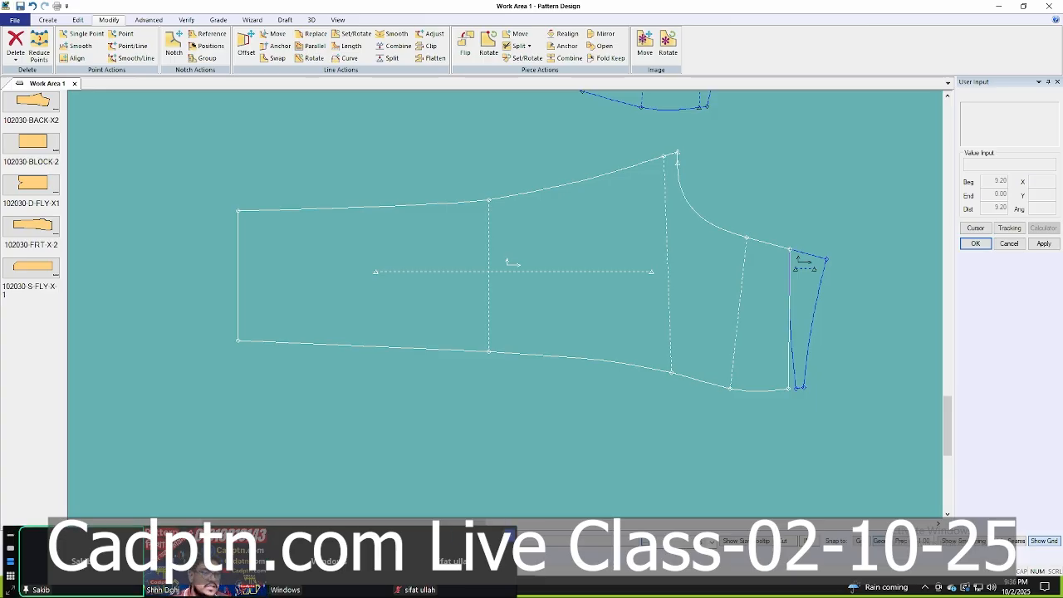
{"action": "scroll", "coordinate": [473, 312], "scroll_direction": "down", "scroll_amount": 3}
{"action": "scroll", "coordinate": [629, 354], "scroll_direction": "down", "scroll_amount": 3}
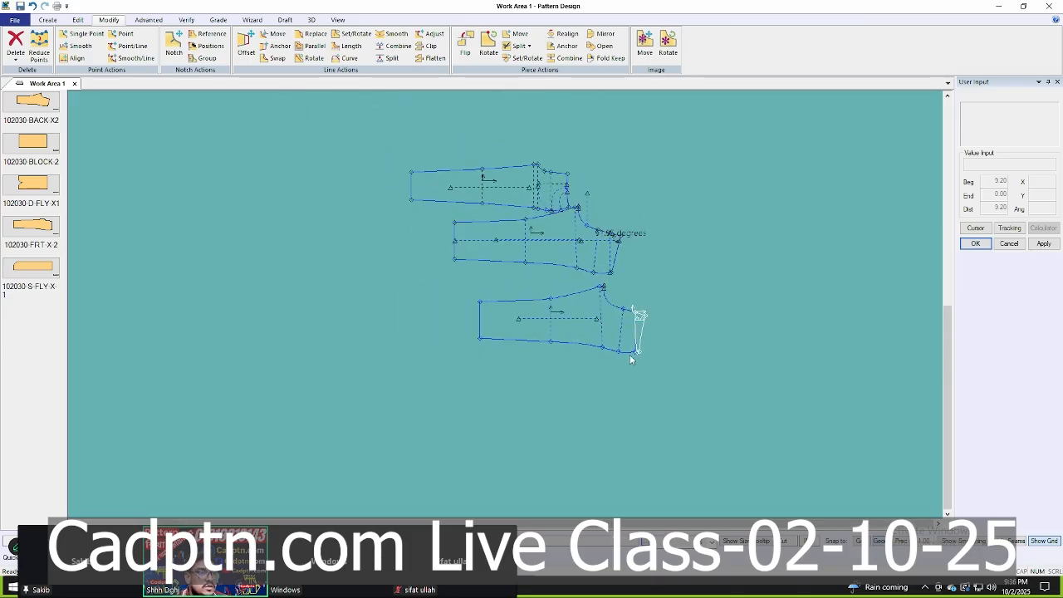
Move the original back draft clear of the traced back and place the front piece just above the traced back.
{"action": "scroll", "coordinate": [579, 246], "scroll_direction": "up", "scroll_amount": 2}
{"action": "left_click_drag", "start_coordinate": [584, 256], "coordinate": [462, 299]}
{"action": "scroll", "coordinate": [462, 299], "scroll_direction": "up", "scroll_amount": 2}
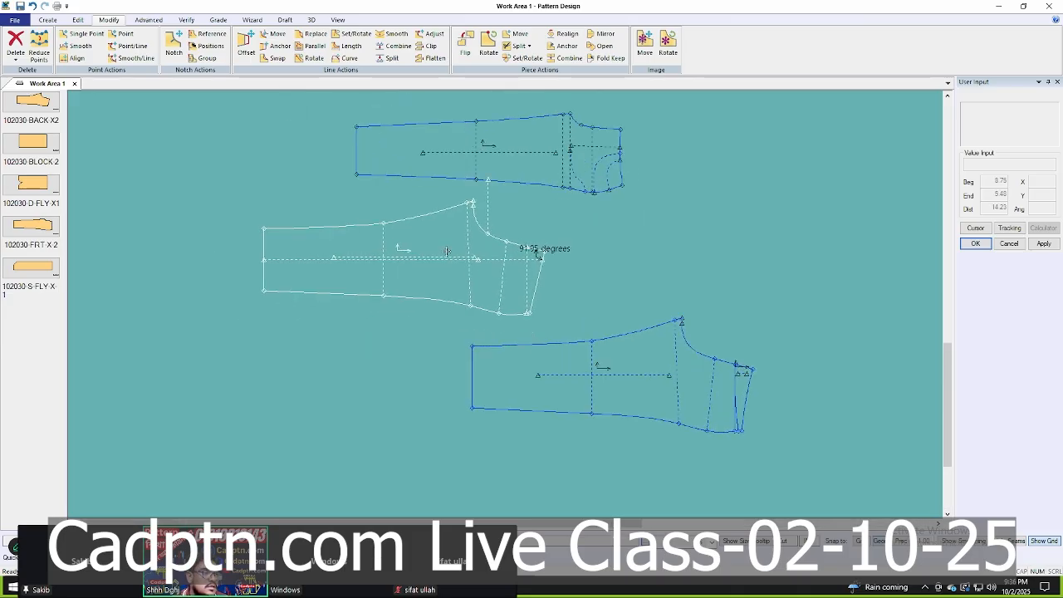
{"action": "left_click", "coordinate": [412, 289]}
{"action": "scroll", "coordinate": [743, 459], "scroll_direction": "up", "scroll_amount": 2}
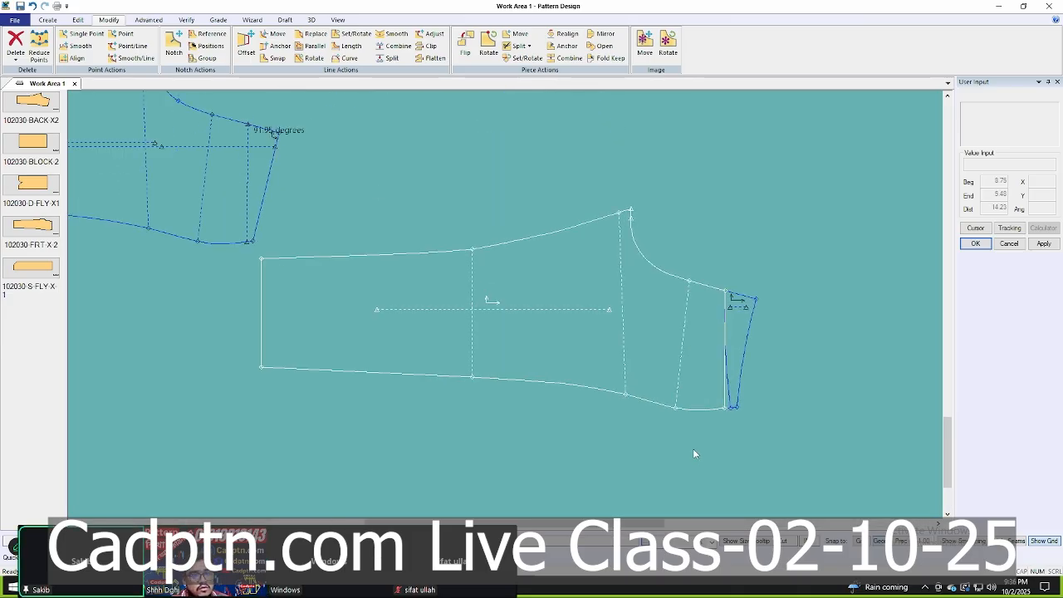
{"action": "scroll", "coordinate": [689, 343], "scroll_direction": "up", "scroll_amount": 2}
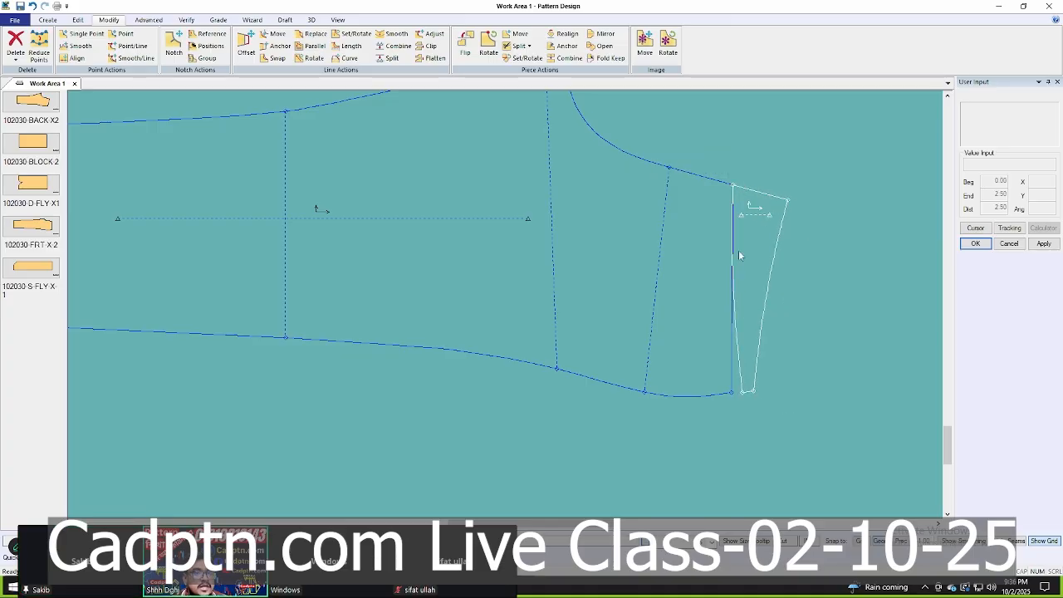
{"action": "scroll", "coordinate": [749, 405], "scroll_direction": "down", "scroll_amount": 5}
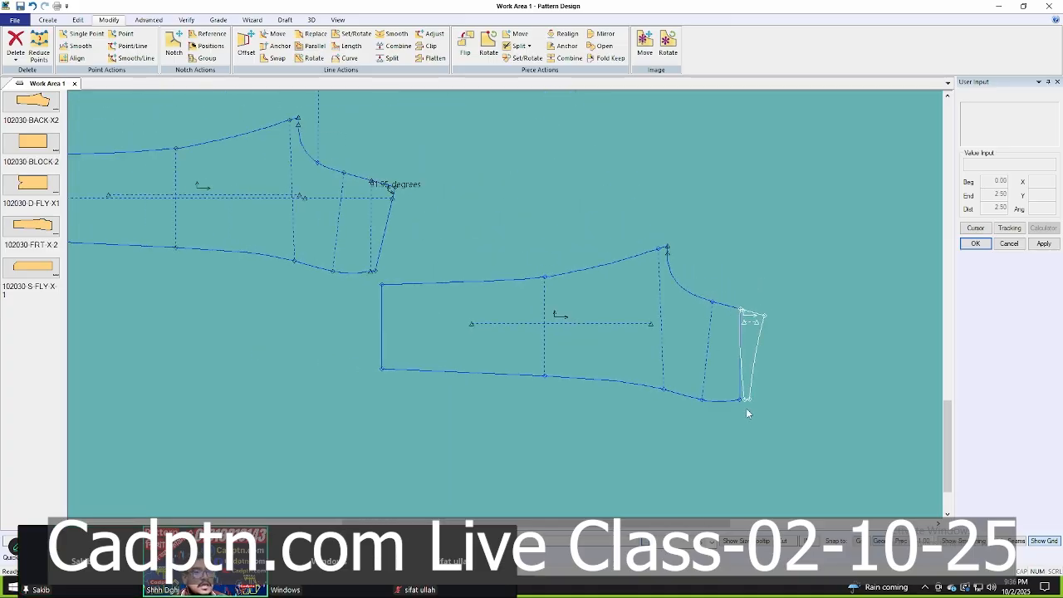
{"action": "left_click_drag", "start_coordinate": [395, 239], "coordinate": [312, 128]}
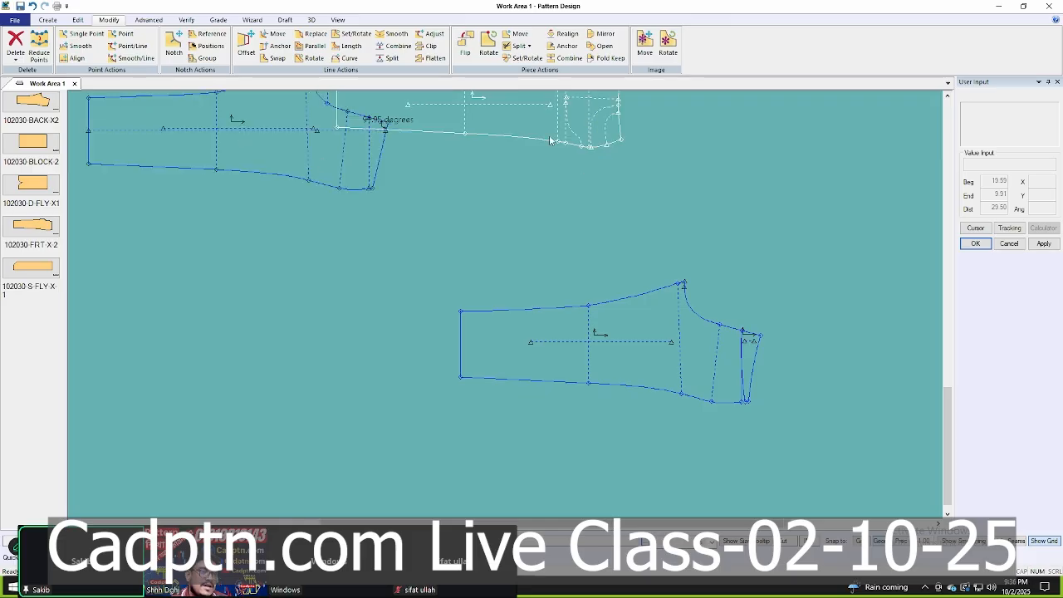
{"action": "left_click_drag", "start_coordinate": [544, 140], "coordinate": [660, 262]}
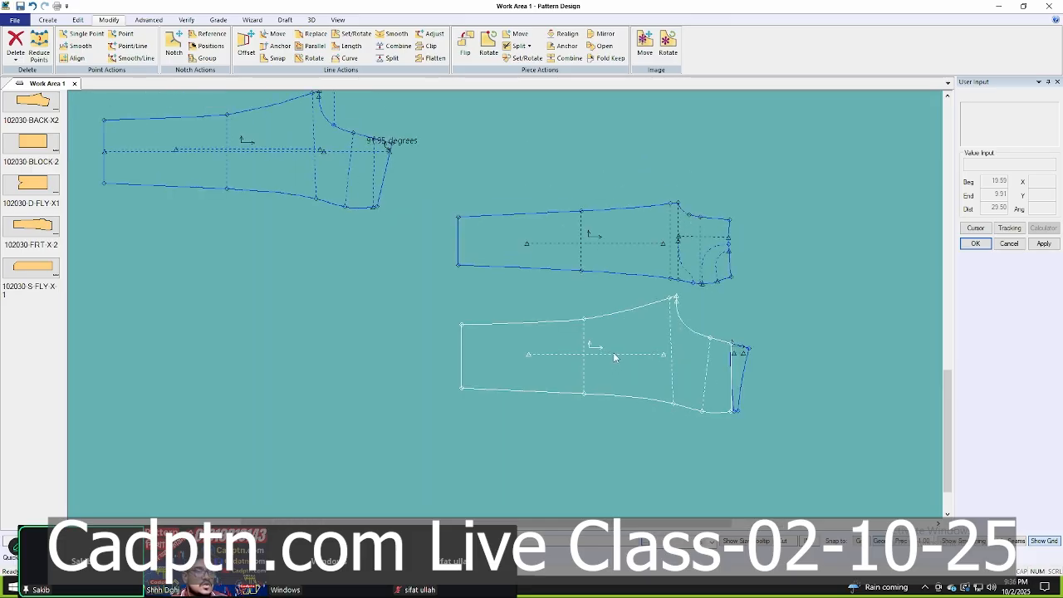
Move the original back draft lower, still clear of the front piece and the traced back.
{"action": "scroll", "coordinate": [612, 352], "scroll_direction": "down", "scroll_amount": 2}
{"action": "scroll", "coordinate": [407, 226], "scroll_direction": "up", "scroll_amount": 1}
{"action": "left_click_drag", "start_coordinate": [397, 196], "coordinate": [396, 231]}
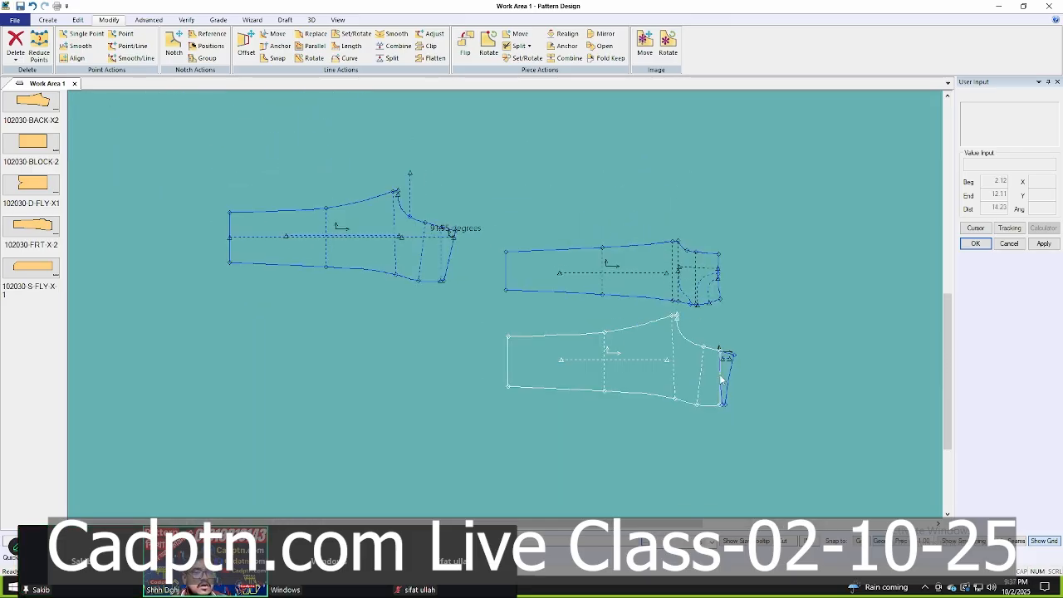
{"action": "scroll", "coordinate": [715, 386], "scroll_direction": "up", "scroll_amount": 6}
{"action": "scroll", "coordinate": [714, 385], "scroll_direction": "up", "scroll_amount": 4}
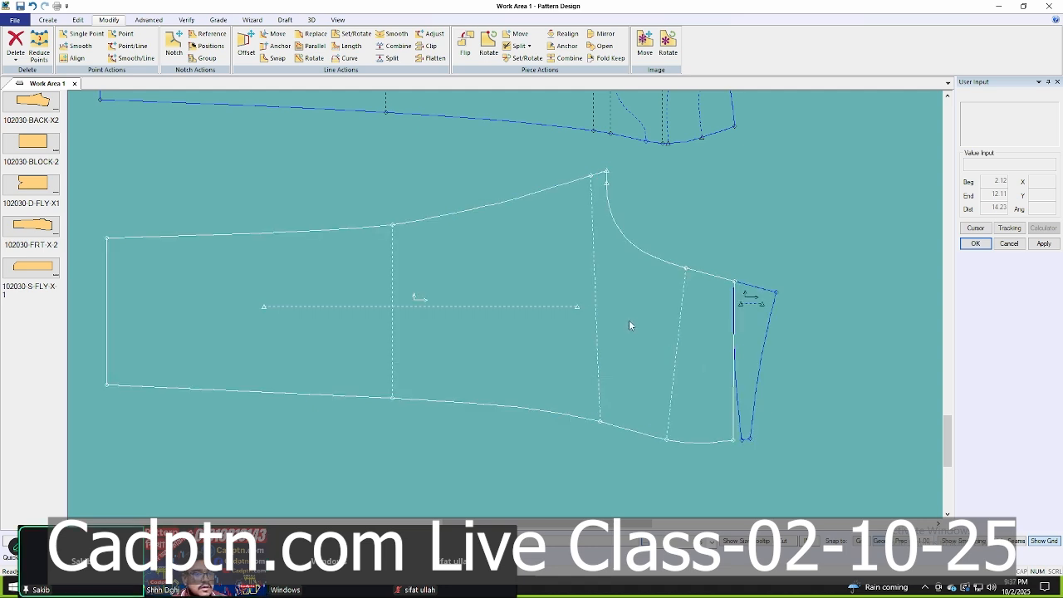
{"action": "scroll", "coordinate": [631, 332], "scroll_direction": "down", "scroll_amount": 5}
{"action": "scroll", "coordinate": [639, 376], "scroll_direction": "down", "scroll_amount": 1}
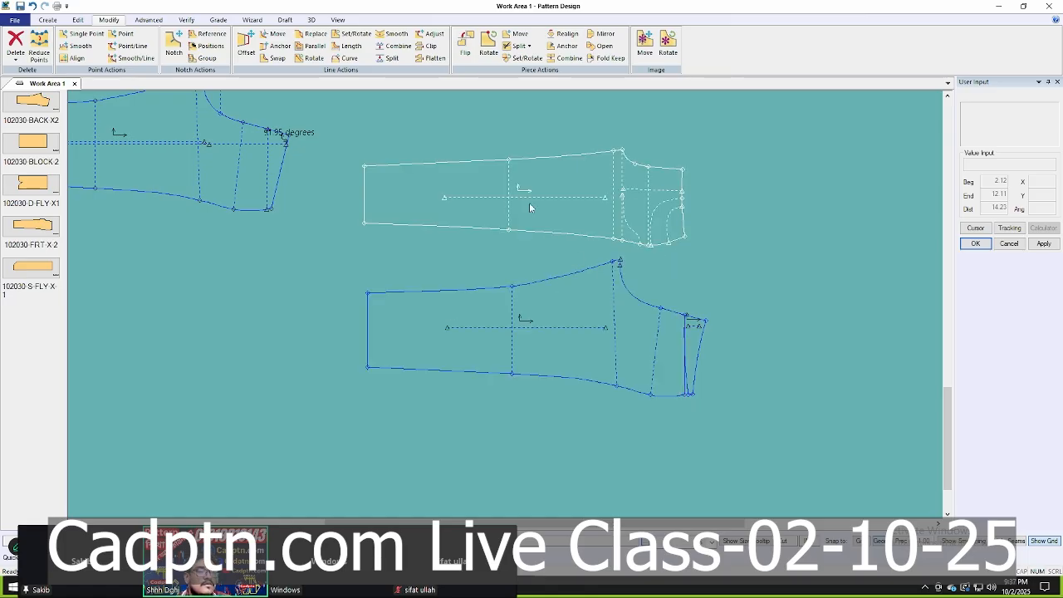
Delete the original back draft with its construction lines from the work area.
{"action": "scroll", "coordinate": [567, 255], "scroll_direction": "down", "scroll_amount": 6}
{"action": "scroll", "coordinate": [258, 187], "scroll_direction": "up", "scroll_amount": 1}
{"action": "left_click_drag", "start_coordinate": [258, 188], "coordinate": [285, 237]}
{"action": "scroll", "coordinate": [285, 237], "scroll_direction": "up", "scroll_amount": 1}
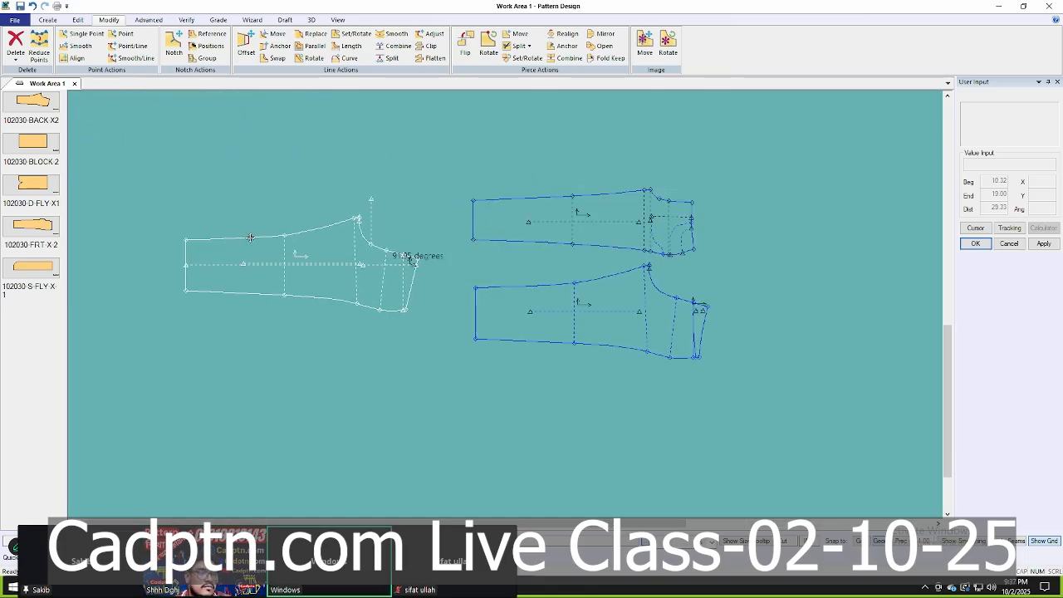
{"action": "left_click", "coordinate": [249, 242]}
{"action": "key", "text": "Delete"}
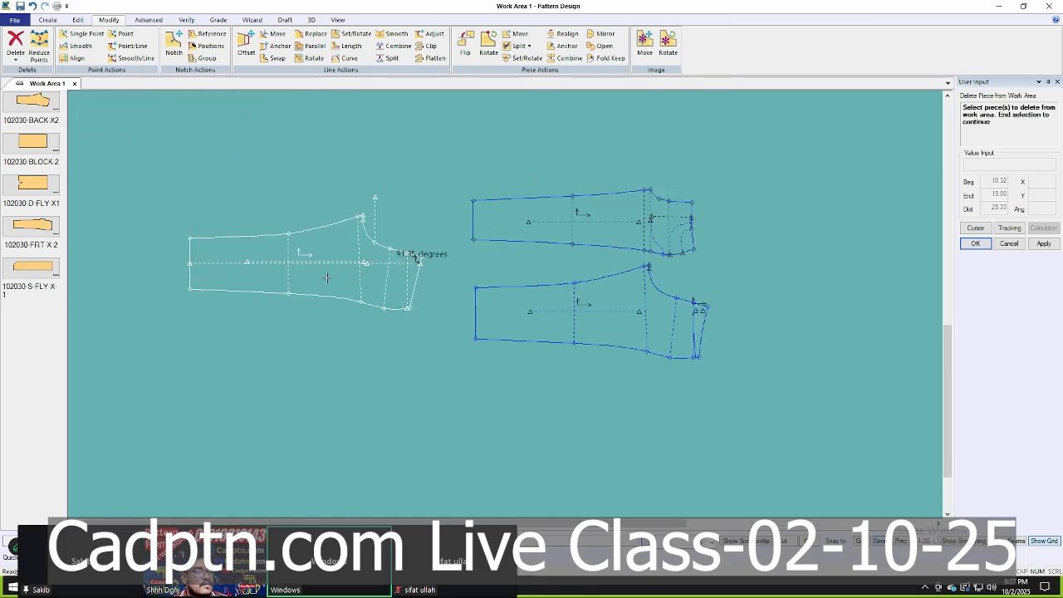
{"action": "left_click", "coordinate": [395, 293]}
{"action": "right_click", "coordinate": [609, 155]}
{"action": "left_click", "coordinate": [609, 156]}
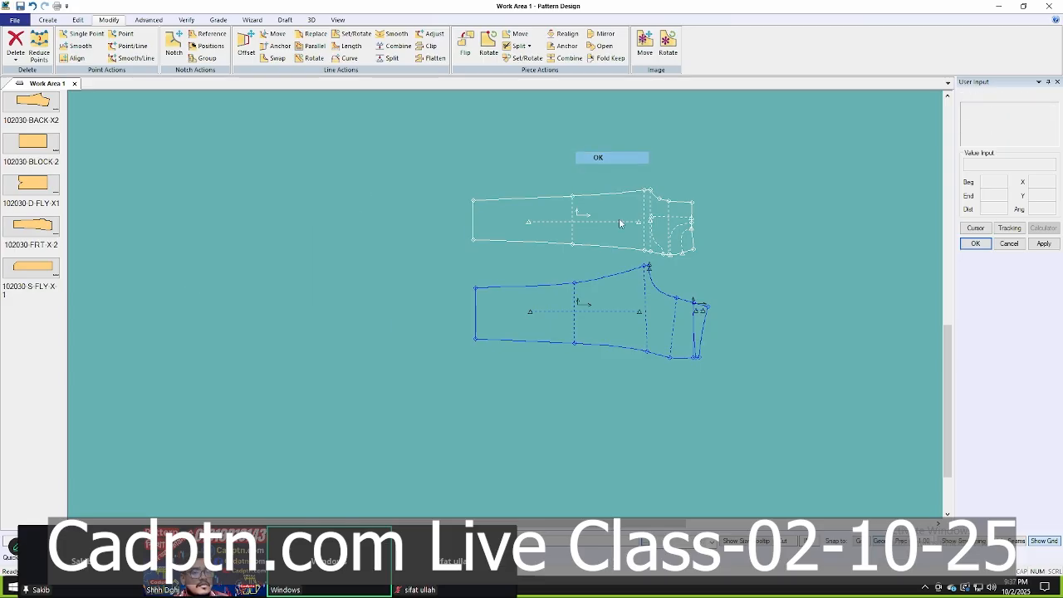
Pull the traced back off the yoke, match their centre-back corners again, and move the front piece closer above the back.
{"action": "scroll", "coordinate": [699, 371], "scroll_direction": "up", "scroll_amount": 2}
{"action": "scroll", "coordinate": [699, 370], "scroll_direction": "up", "scroll_amount": 3}
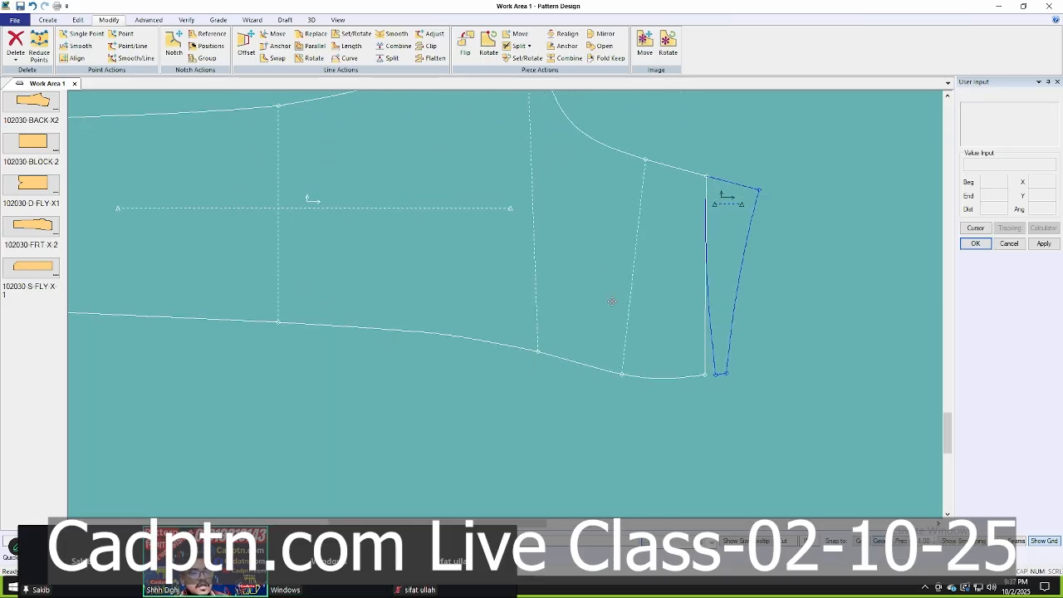
{"action": "left_click", "coordinate": [582, 381]}
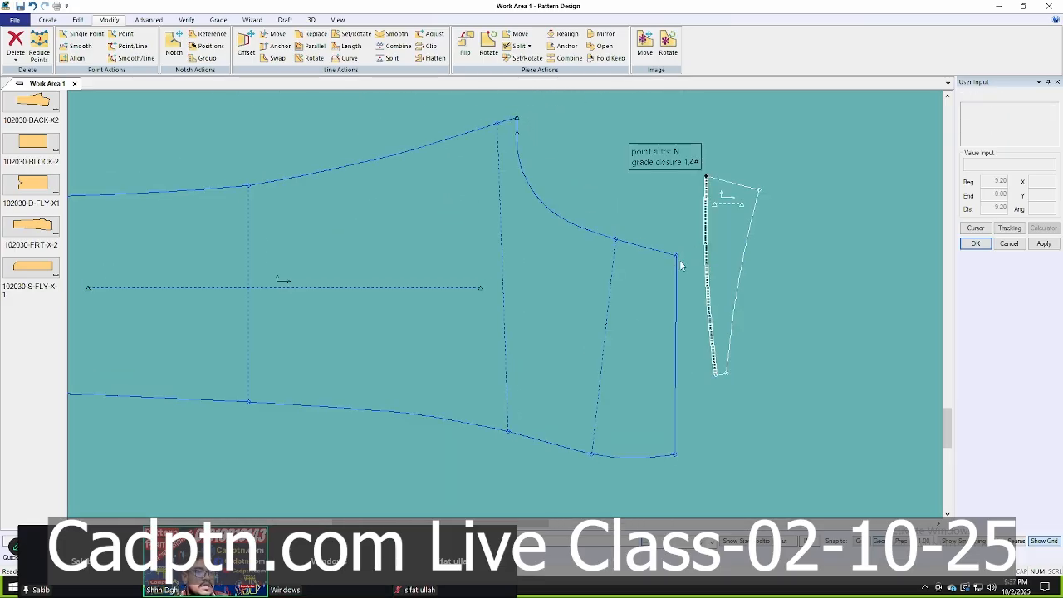
{"action": "left_click", "coordinate": [679, 262]}
{"action": "scroll", "coordinate": [762, 285], "scroll_direction": "down", "scroll_amount": 3}
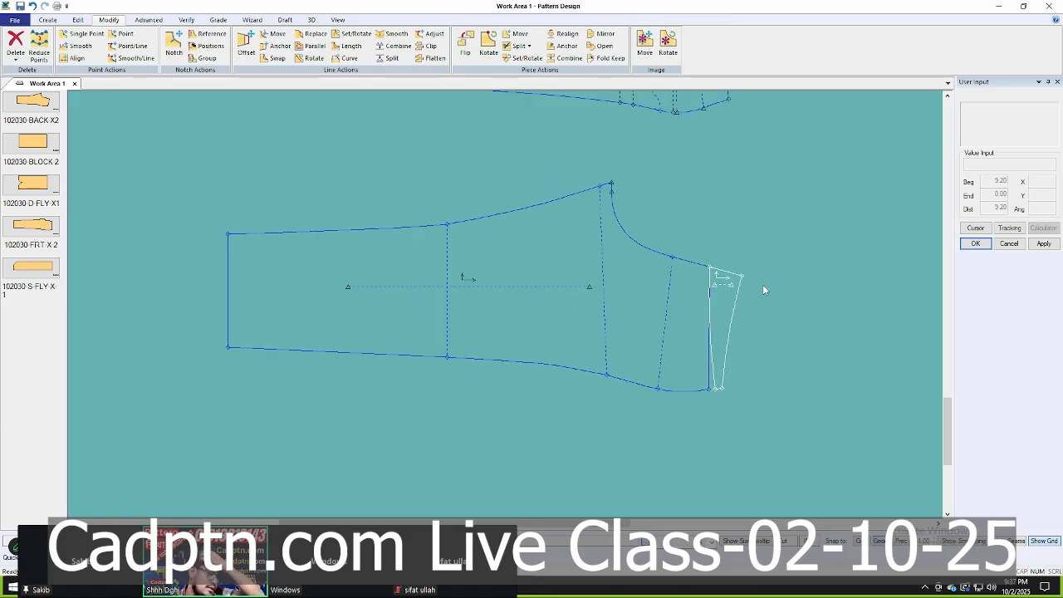
{"action": "scroll", "coordinate": [764, 288], "scroll_direction": "down", "scroll_amount": 7}
{"action": "scroll", "coordinate": [666, 247], "scroll_direction": "up", "scroll_amount": 3}
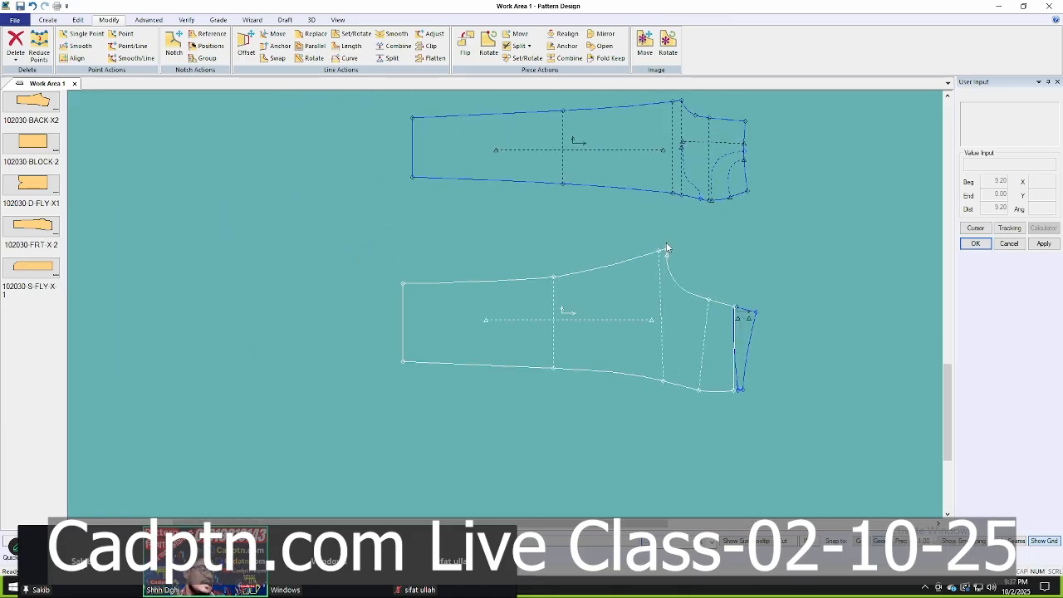
{"action": "left_click", "coordinate": [667, 247]}
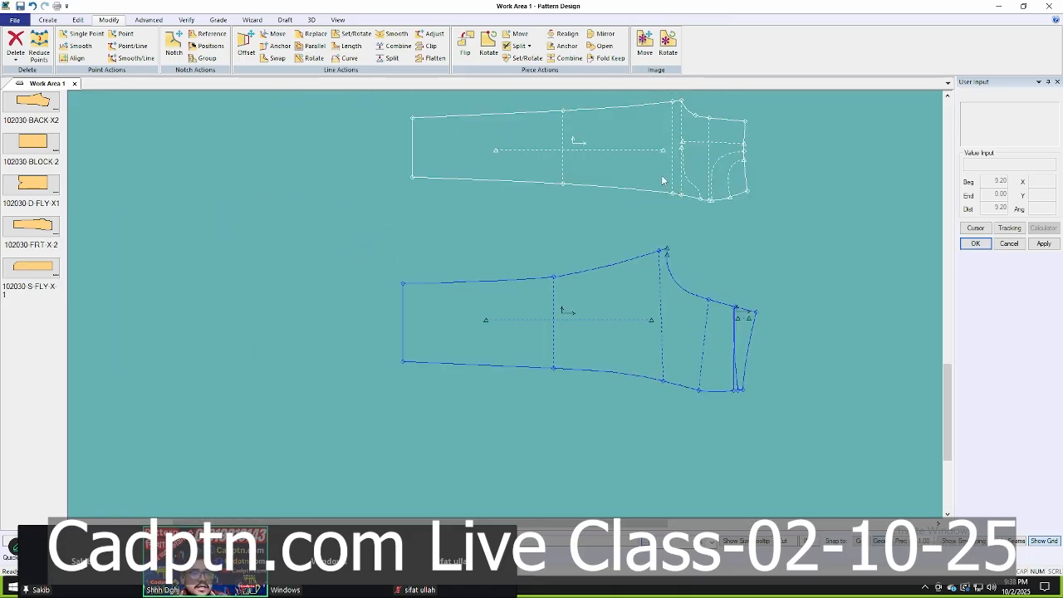
{"action": "scroll", "coordinate": [662, 180], "scroll_direction": "up", "scroll_amount": 2}
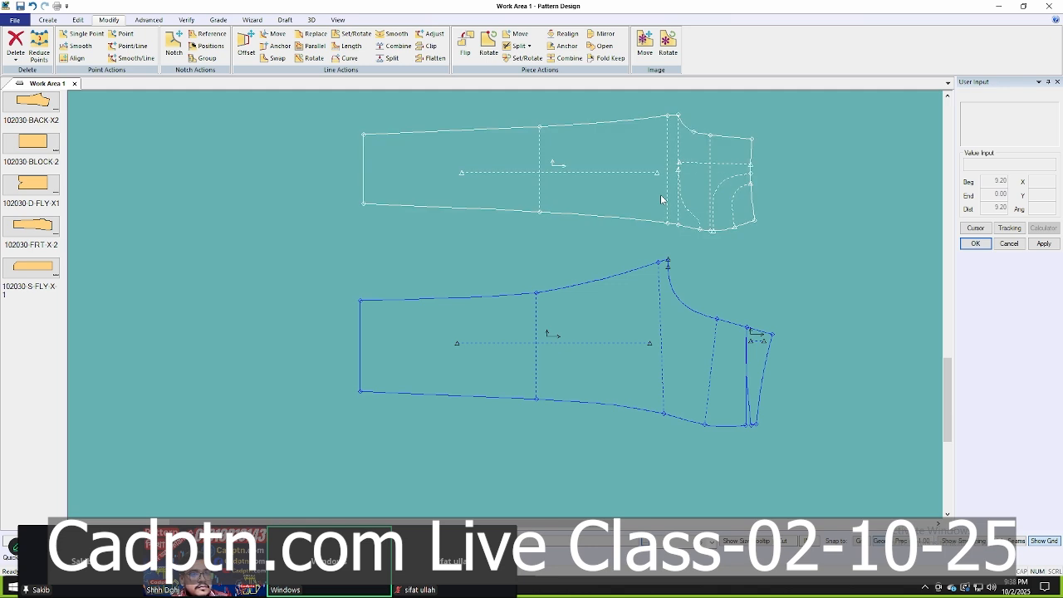
Lift the yoke off the traced back and snap its lower centre-back corner onto the back's top corner again.
{"action": "scroll", "coordinate": [781, 428], "scroll_direction": "up", "scroll_amount": 3}
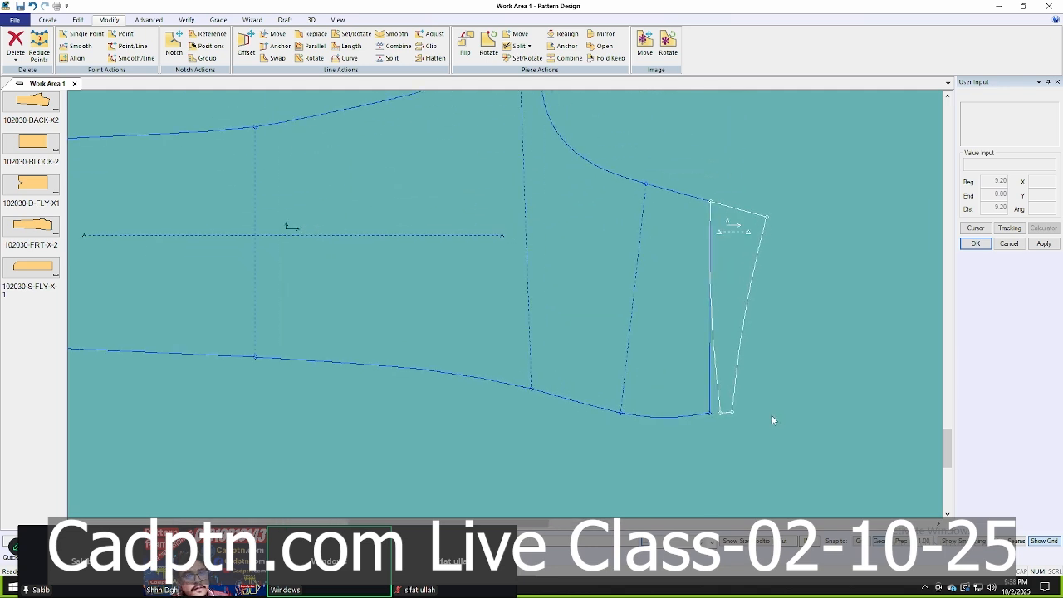
{"action": "left_click_drag", "start_coordinate": [748, 302], "coordinate": [774, 301]}
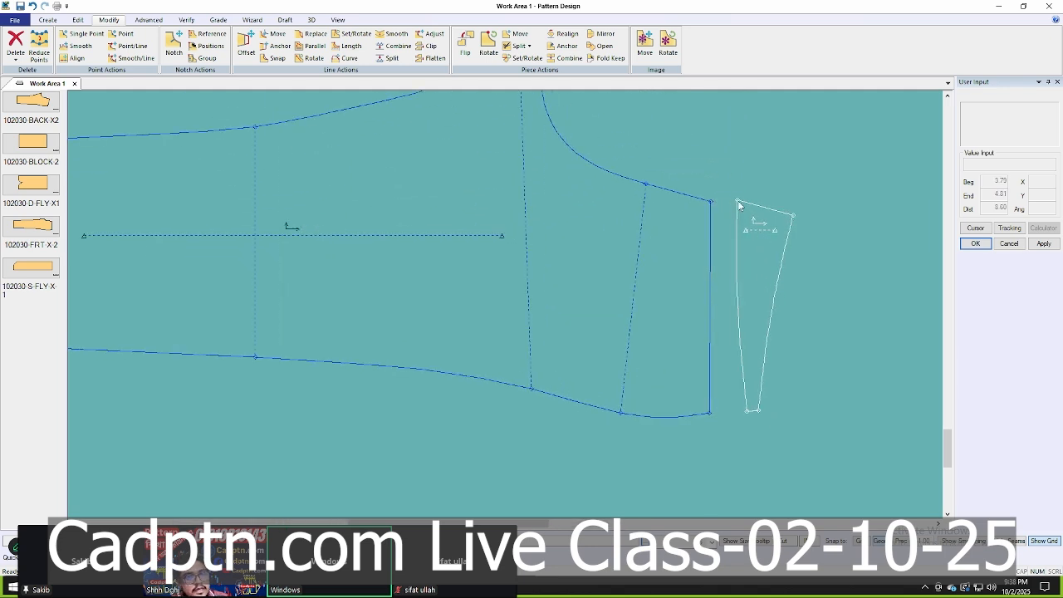
{"action": "left_click_drag", "start_coordinate": [738, 206], "coordinate": [711, 202]}
{"action": "scroll", "coordinate": [812, 404], "scroll_direction": "down", "scroll_amount": 2}
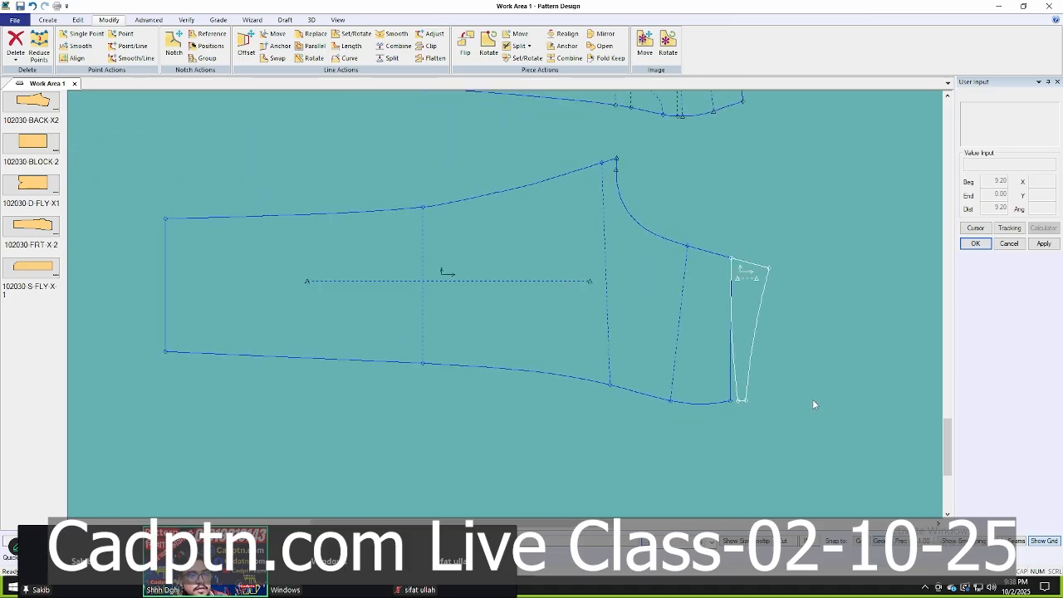
Measure the graded line length of the front piece's full side seam.
{"action": "scroll", "coordinate": [812, 400], "scroll_direction": "down", "scroll_amount": 3}
{"action": "key", "text": "alt+l"}
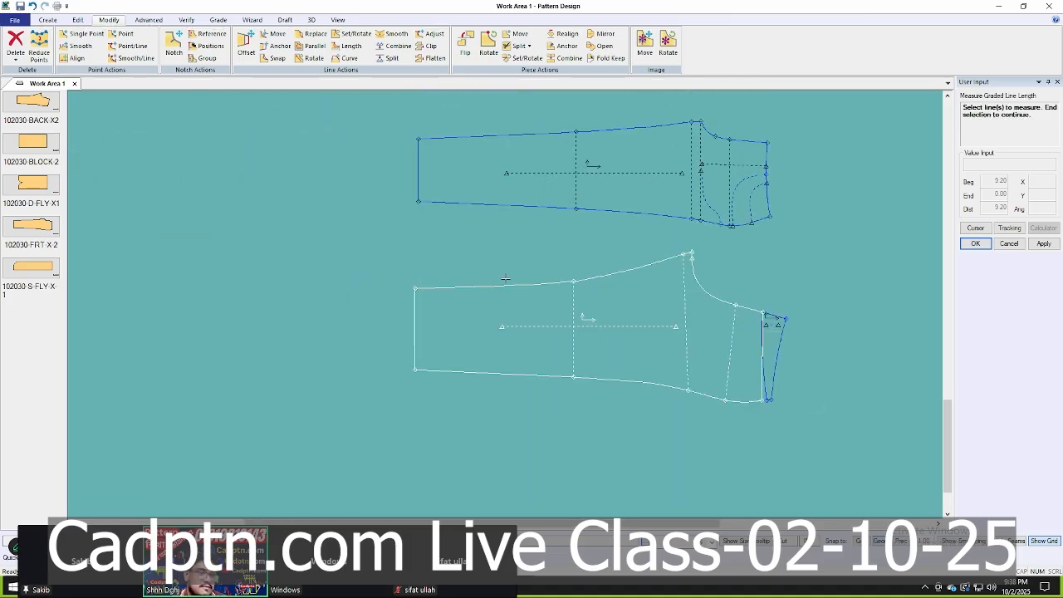
{"action": "scroll", "coordinate": [685, 235], "scroll_direction": "up", "scroll_amount": 1}
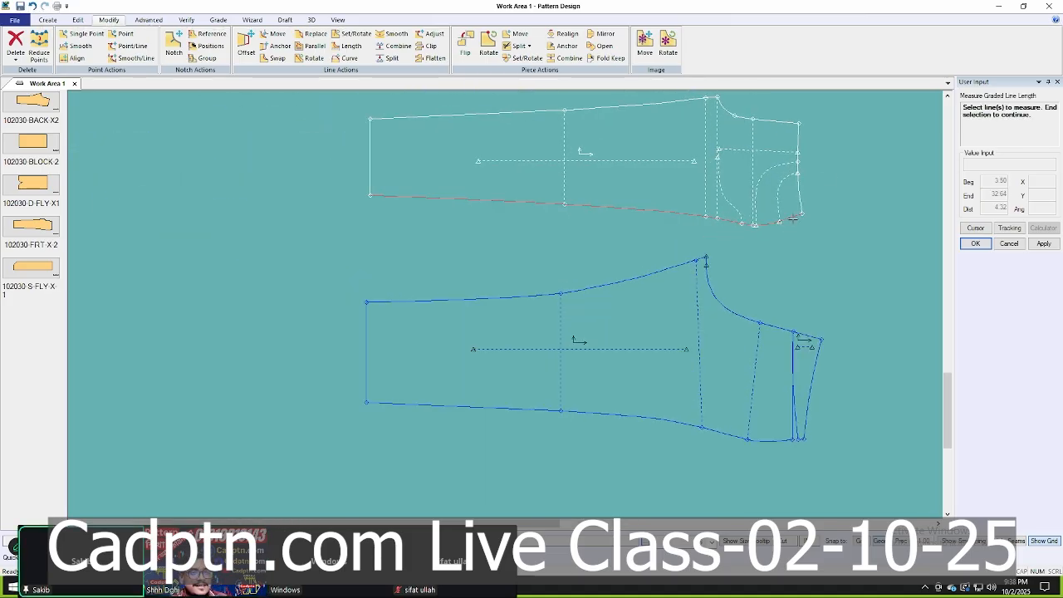
{"action": "right_click", "coordinate": [827, 176]}
{"action": "left_click", "coordinate": [828, 176]}
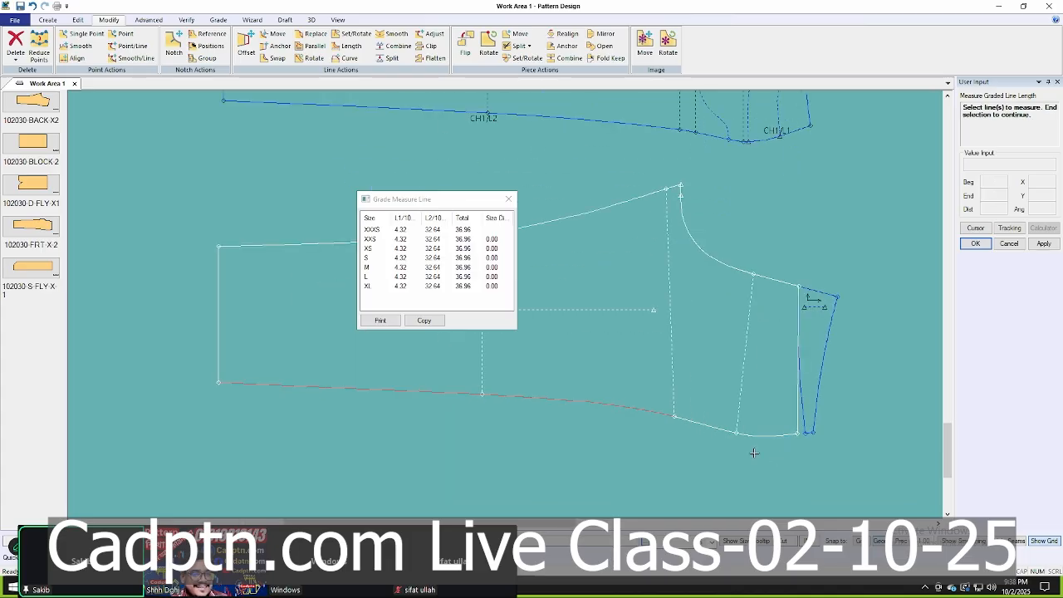
Measure the graded side seam length across the traced back and the yoke for comparison with the front.
{"action": "scroll", "coordinate": [730, 436], "scroll_direction": "up", "scroll_amount": 2}
{"action": "scroll", "coordinate": [818, 436], "scroll_direction": "up", "scroll_amount": 2}
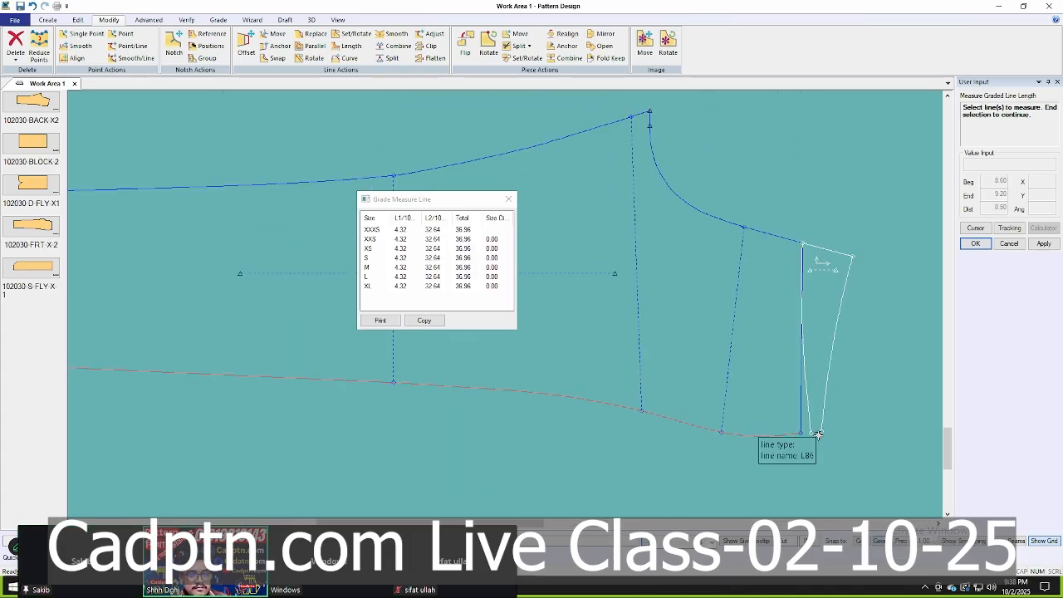
{"action": "right_click", "coordinate": [811, 221]}
{"action": "left_click", "coordinate": [845, 226]}
{"action": "right_click", "coordinate": [846, 224]}
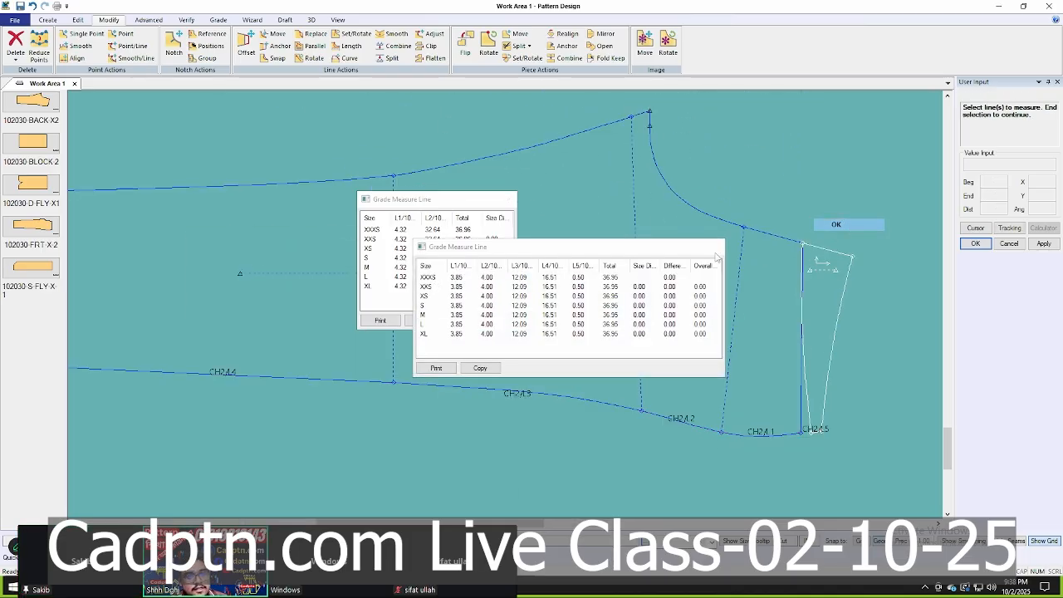
{"action": "left_click", "coordinate": [839, 227]}
Close the measurement tables and move the traced back away from the yoke, leaving a small gap between them.
{"action": "scroll", "coordinate": [506, 310], "scroll_direction": "down", "scroll_amount": 3}
{"action": "scroll", "coordinate": [650, 323], "scroll_direction": "down", "scroll_amount": 3}
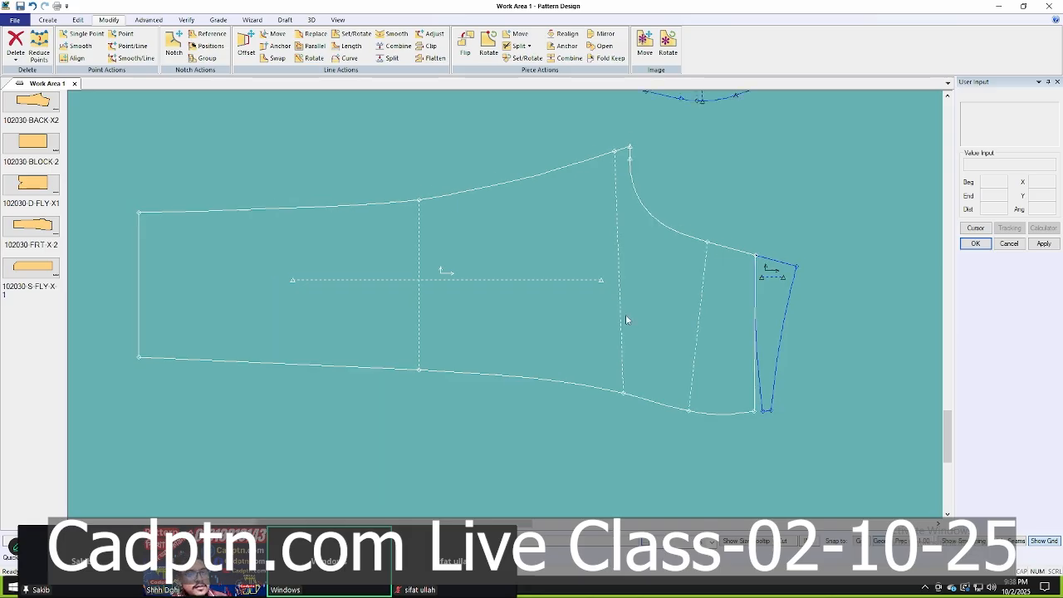
{"action": "left_click_drag", "start_coordinate": [586, 297], "coordinate": [565, 296]}
{"action": "left_click", "coordinate": [694, 332]}
{"action": "scroll", "coordinate": [667, 328], "scroll_direction": "up", "scroll_amount": 4}
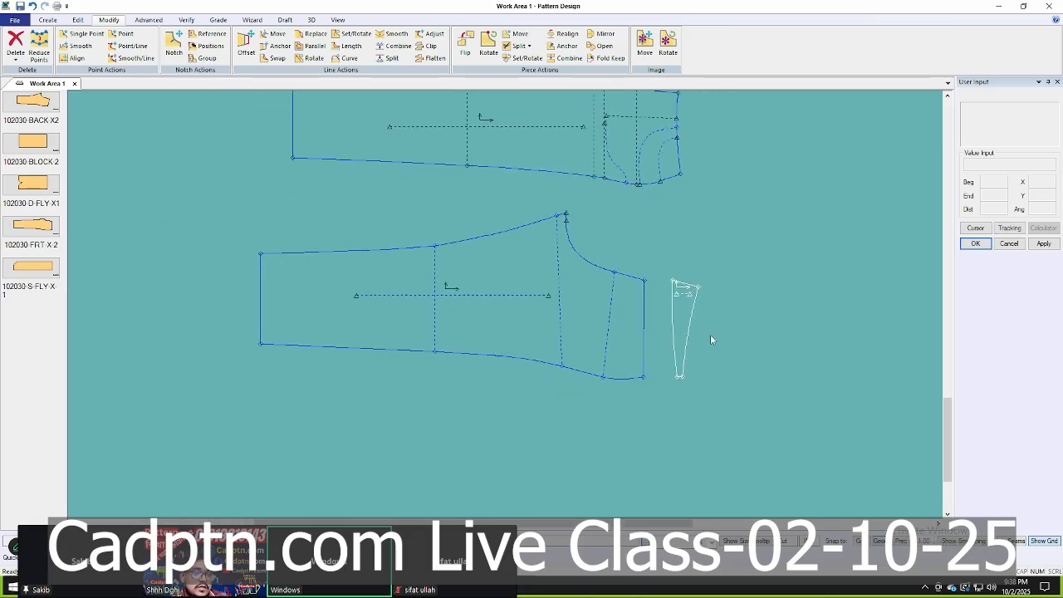
{"action": "scroll", "coordinate": [667, 327], "scroll_direction": "up", "scroll_amount": 1}
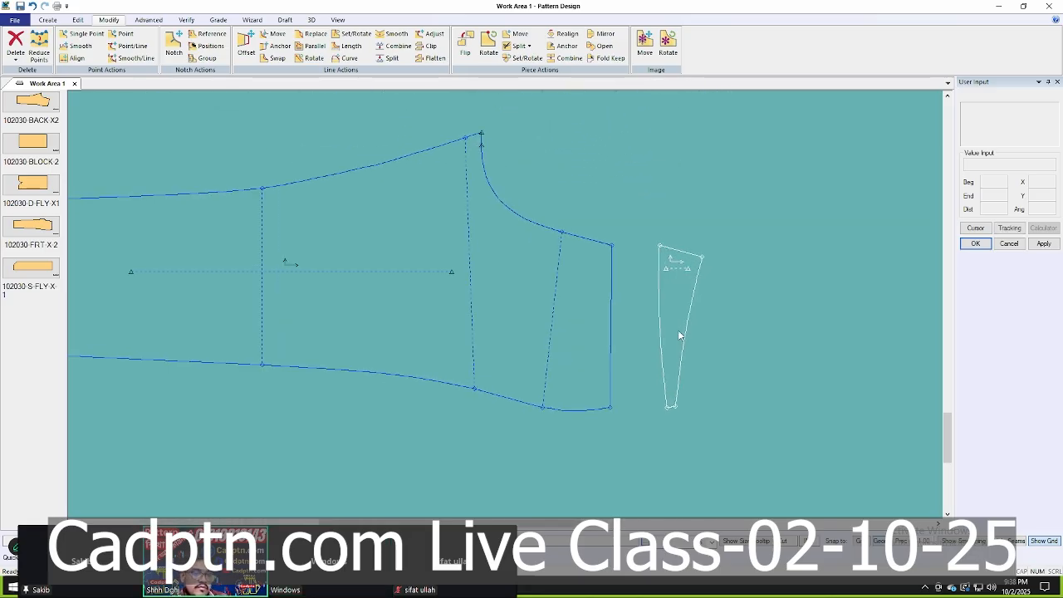
{"action": "left_click", "coordinate": [603, 252]}
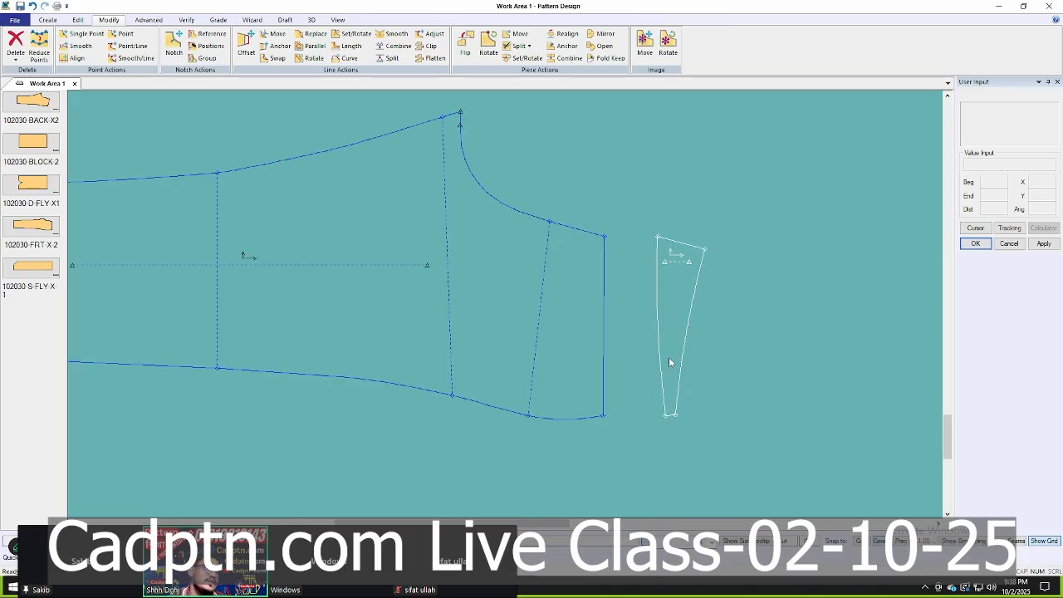
Move the front piece so it lines up just above the traced back.
{"action": "scroll", "coordinate": [636, 366], "scroll_direction": "up", "scroll_amount": 2}
{"action": "scroll", "coordinate": [731, 319], "scroll_direction": "down", "scroll_amount": 3}
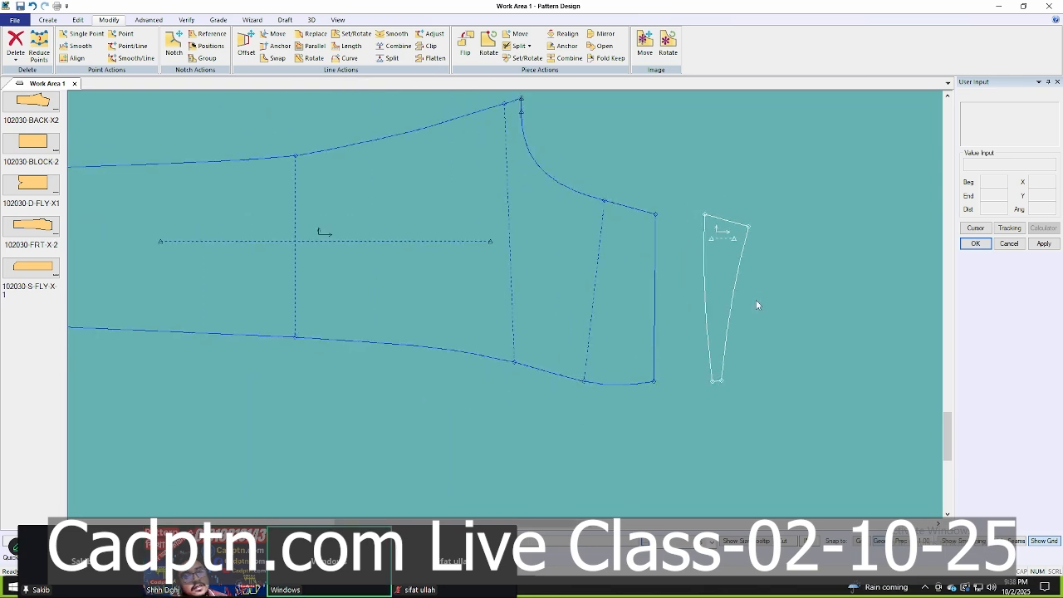
{"action": "scroll", "coordinate": [755, 304], "scroll_direction": "down", "scroll_amount": 4}
{"action": "left_click_drag", "start_coordinate": [574, 181], "coordinate": [552, 195]}
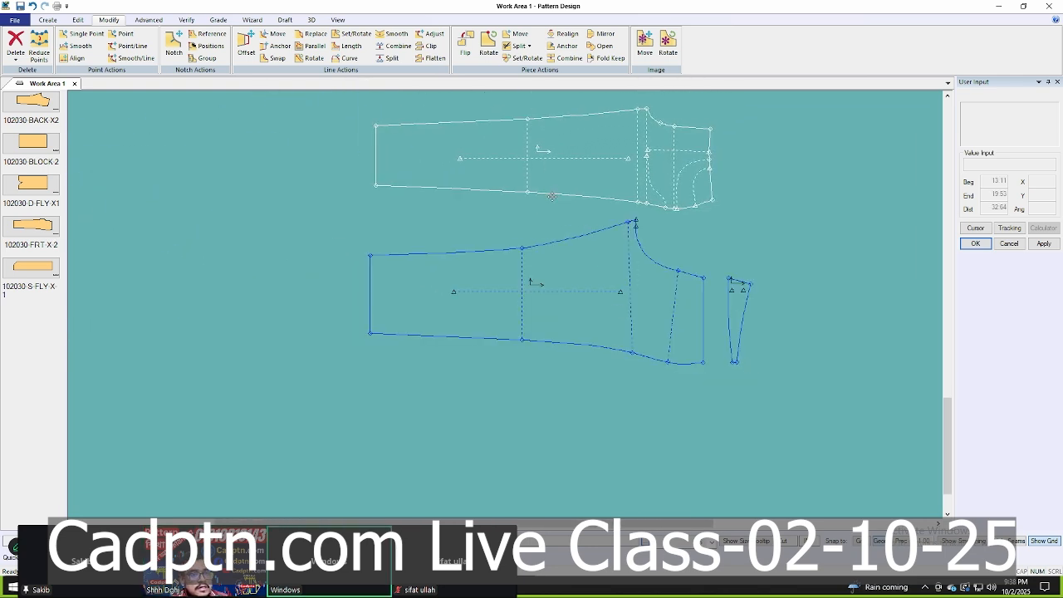
{"action": "scroll", "coordinate": [522, 276], "scroll_direction": "down", "scroll_amount": 3}
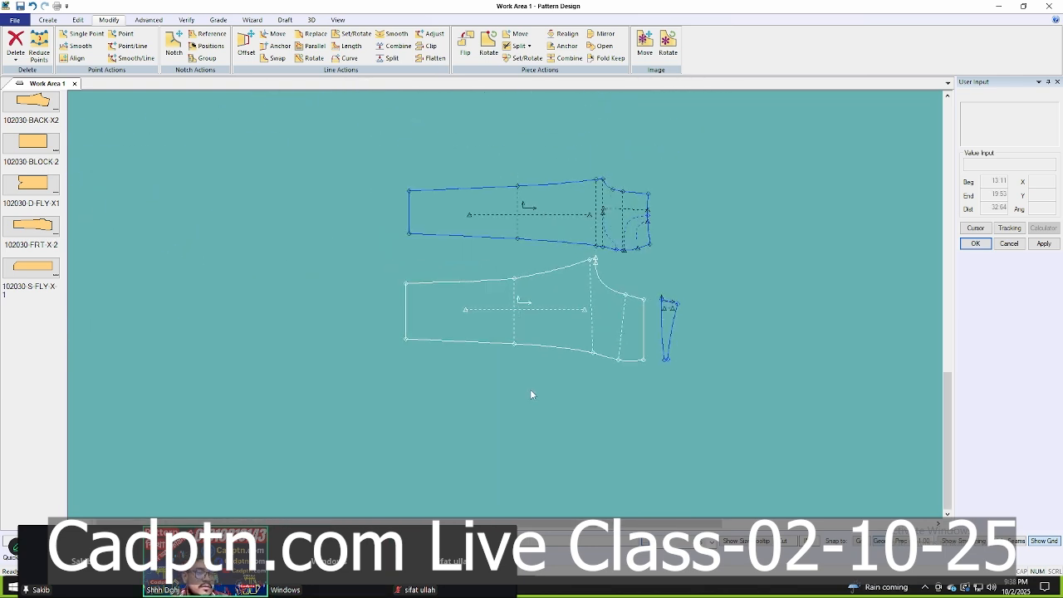
{"action": "scroll", "coordinate": [631, 343], "scroll_direction": "up", "scroll_amount": 2}
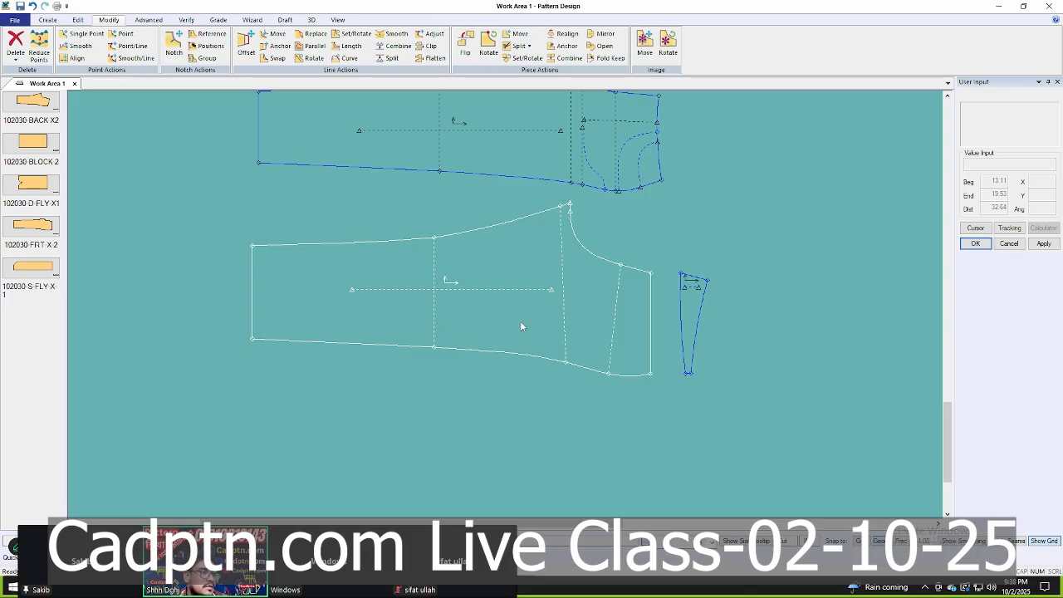
{"action": "scroll", "coordinate": [522, 326], "scroll_direction": "down", "scroll_amount": 2}
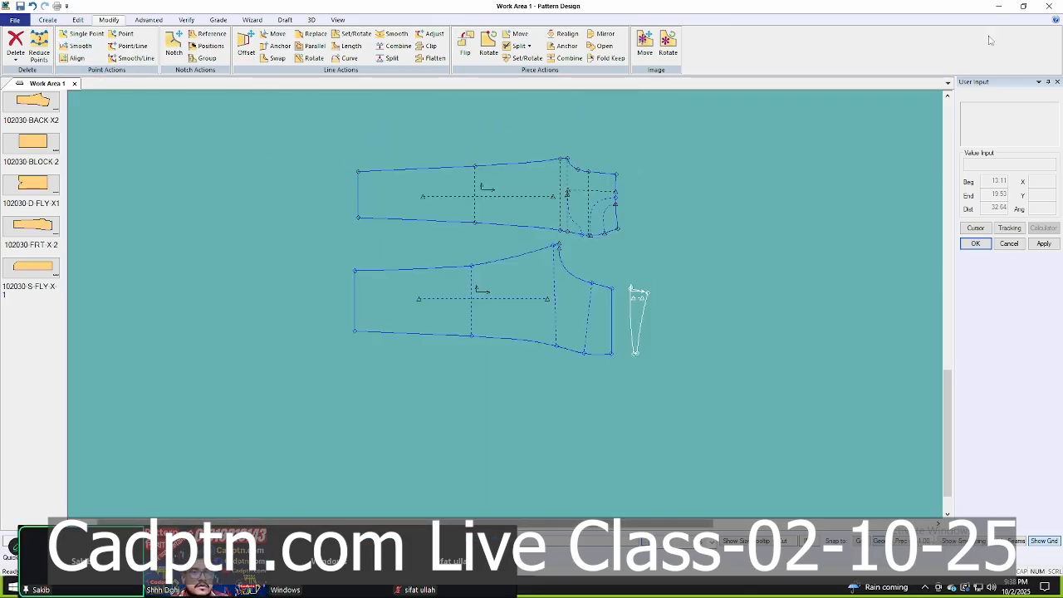
Switch to the long-Pants-spec image and examine the back lower pocket height and width rows.
{"action": "left_click", "coordinate": [999, 7]}
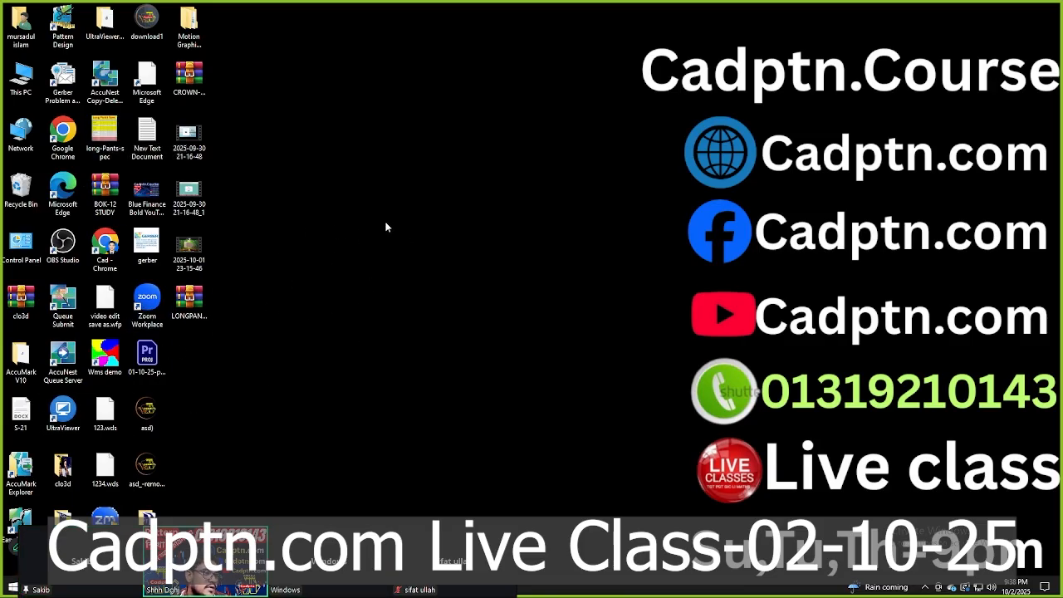
{"action": "double_click", "coordinate": [104, 133]}
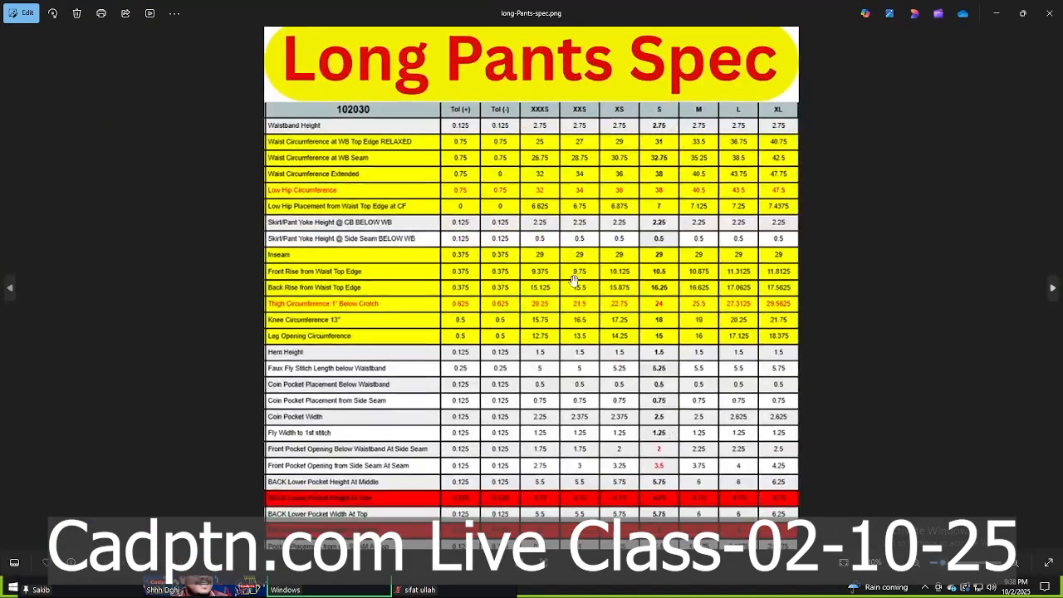
{"action": "scroll", "coordinate": [573, 280], "scroll_direction": "up", "scroll_amount": 3}
{"action": "scroll", "coordinate": [572, 295], "scroll_direction": "down", "scroll_amount": 1}
{"action": "left_click_drag", "start_coordinate": [572, 293], "coordinate": [572, 145]}
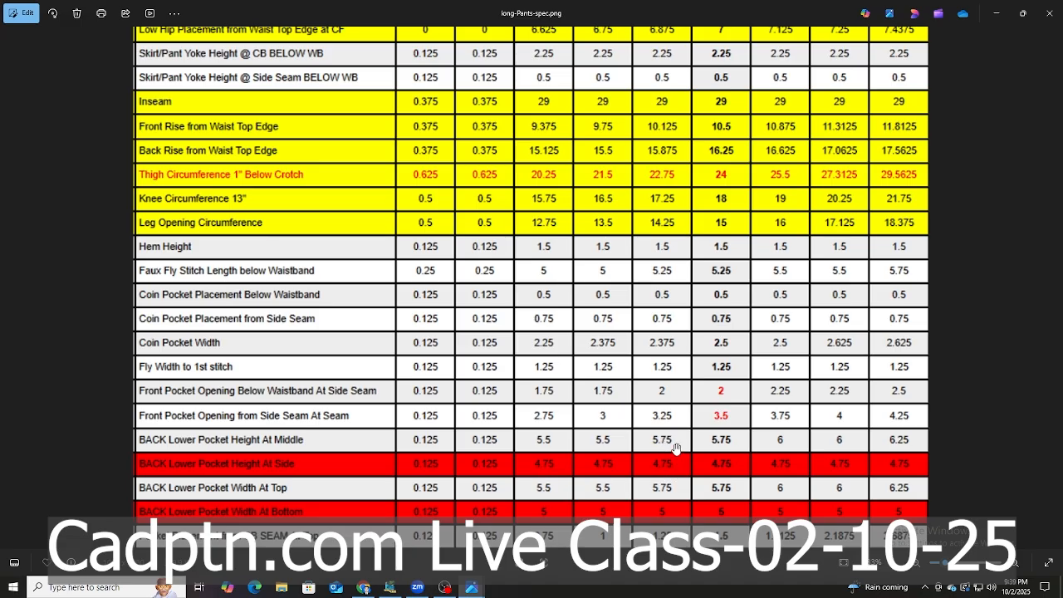
Switch back to Pattern Design and draw a new rectangle piece below the back panel, about 6.94 by 1.84.
{"action": "left_click", "coordinate": [390, 588]}
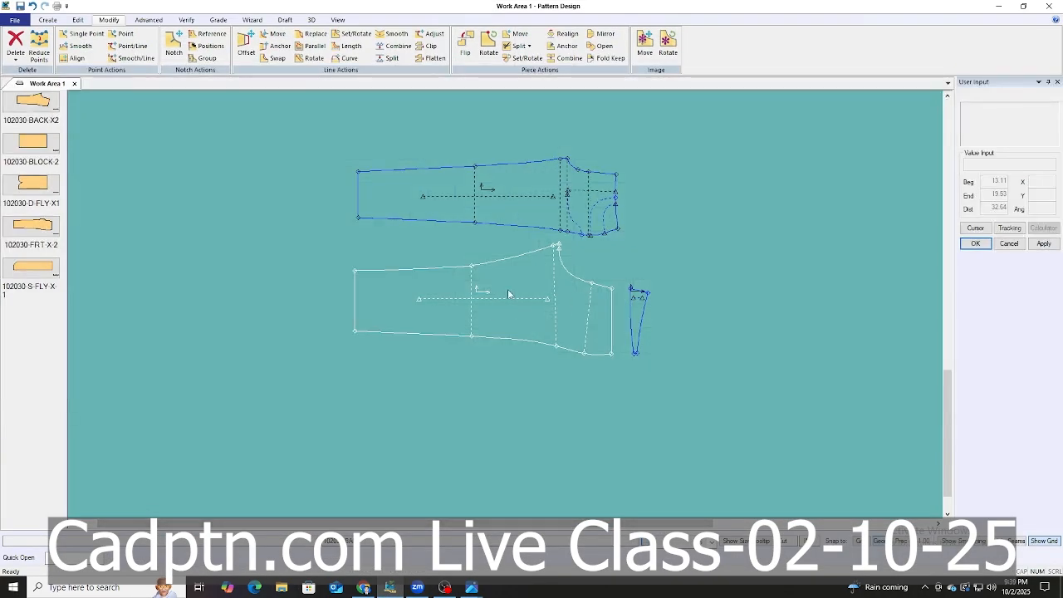
{"action": "scroll", "coordinate": [556, 428], "scroll_direction": "up", "scroll_amount": 2}
{"action": "scroll", "coordinate": [548, 430], "scroll_direction": "up", "scroll_amount": 3}
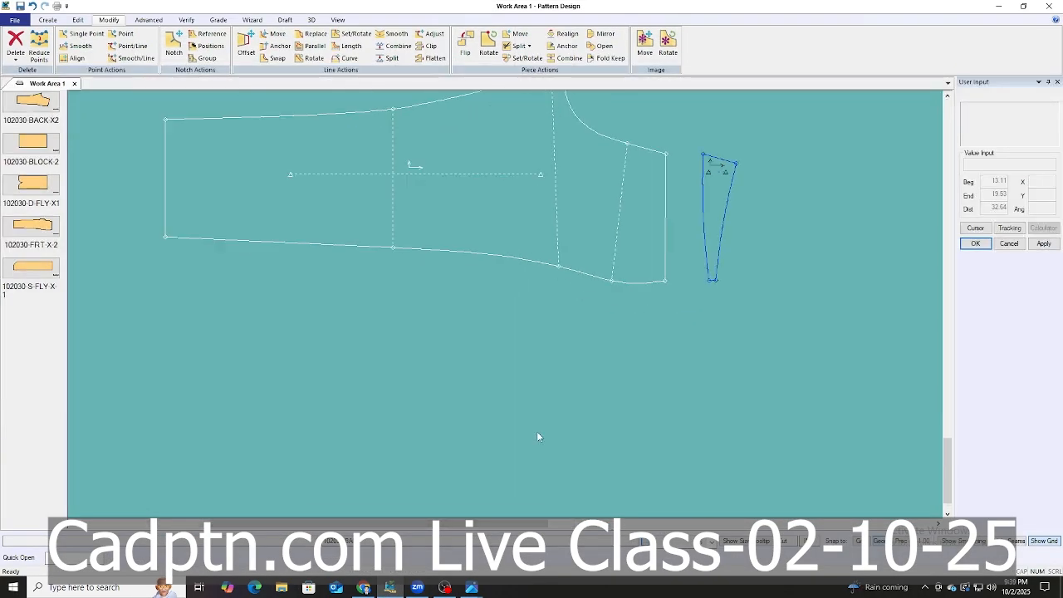
{"action": "left_click", "coordinate": [47, 19]}
{"action": "left_click", "coordinate": [365, 33]}
{"action": "scroll", "coordinate": [481, 361], "scroll_direction": "up", "scroll_amount": 3}
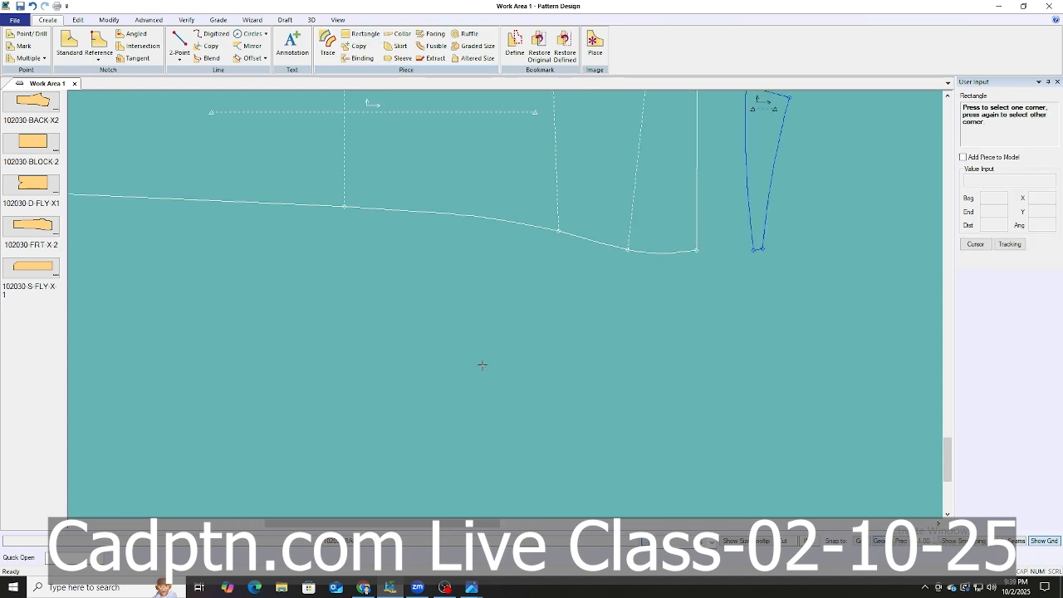
{"action": "left_click", "coordinate": [353, 262]}
{"action": "left_click", "coordinate": [540, 311]}
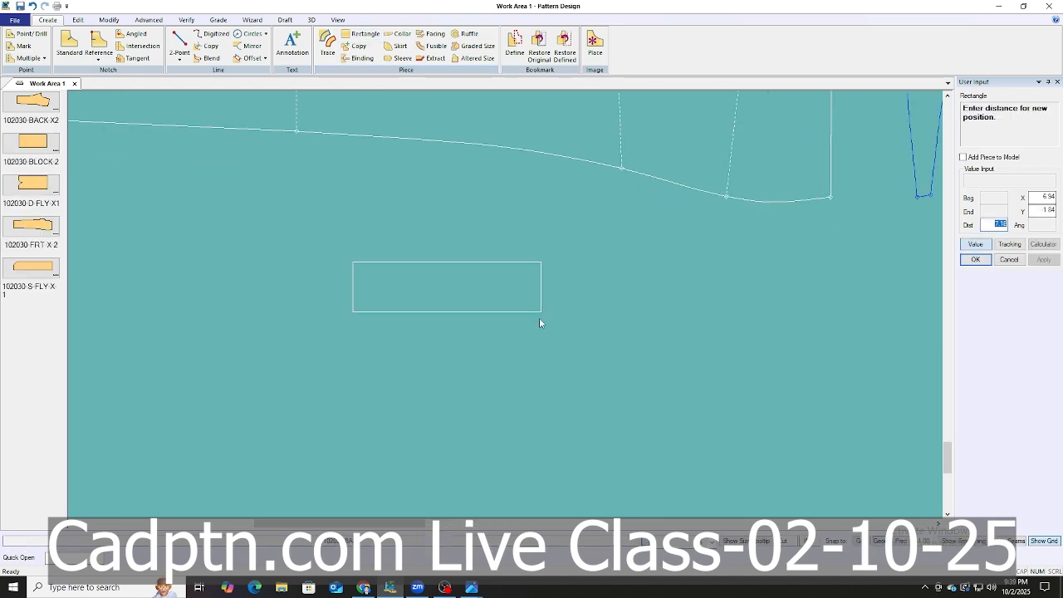
Set the rectangle to 5.75 long and 5.75/2 high, and name the piece P3-BK PKT.
{"action": "left_click", "coordinate": [1040, 196]}
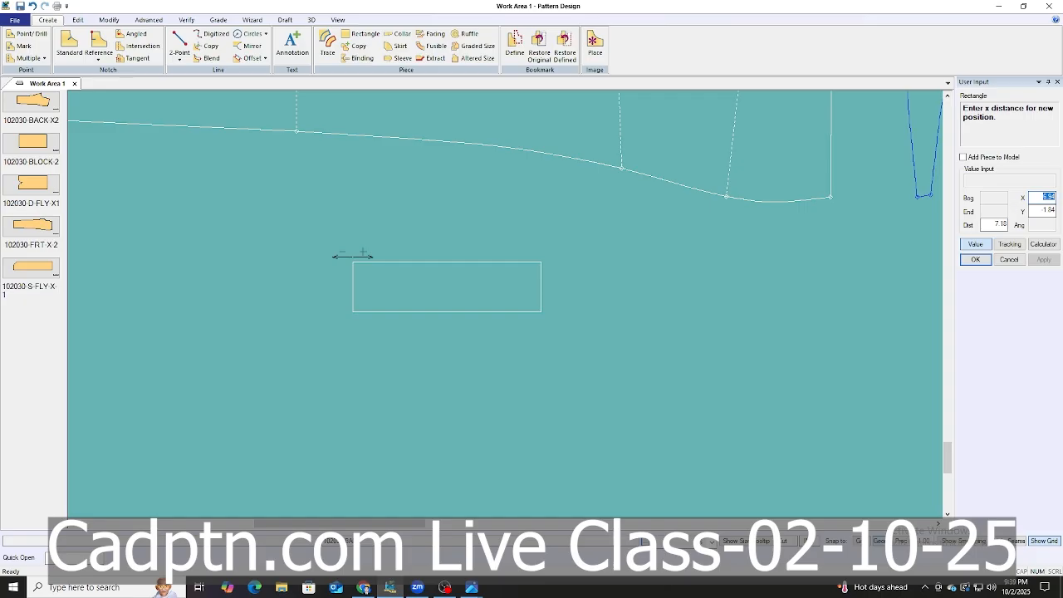
{"action": "left_click", "coordinate": [1038, 212]}
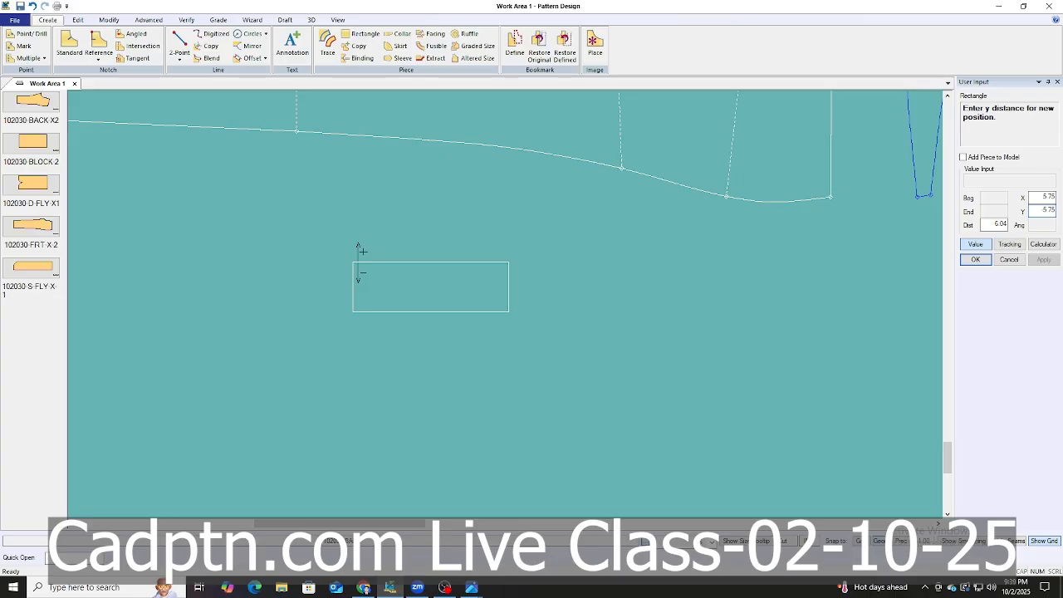
{"action": "type", "text": "5.75/2"}
{"action": "left_click", "coordinate": [983, 264]}
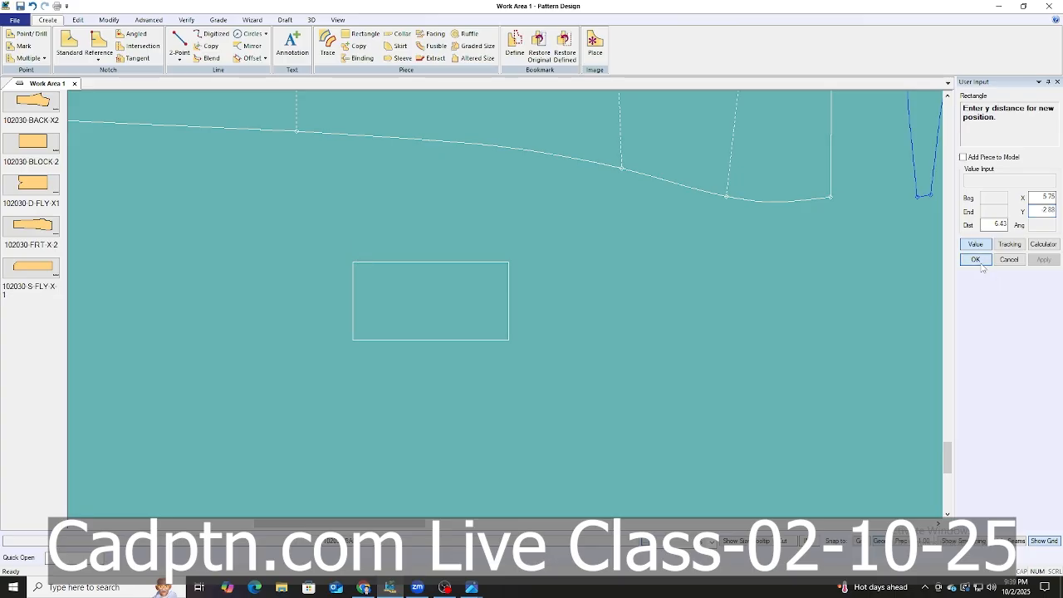
{"action": "left_click", "coordinate": [977, 260]}
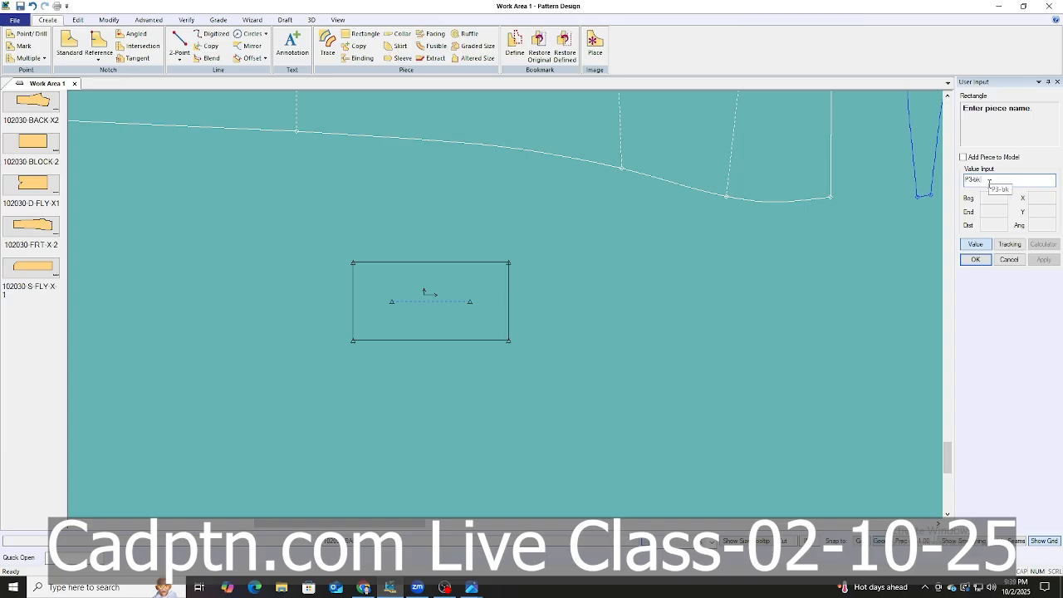
{"action": "type", "text": "-bk pkt"}
{"action": "right_click", "coordinate": [553, 236]}
{"action": "left_click", "coordinate": [552, 239]}
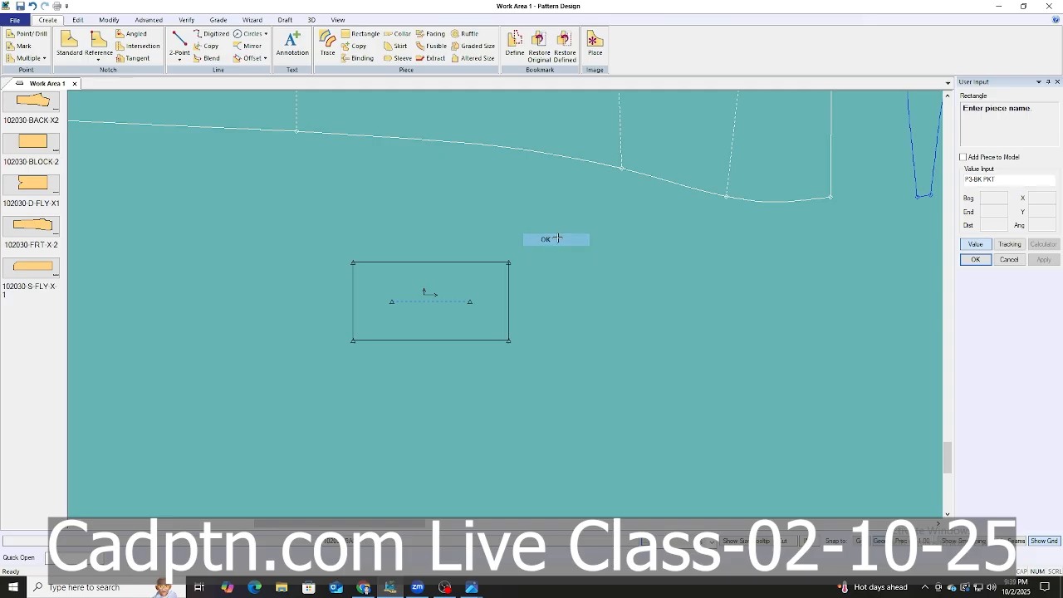
Move the pocket piece's lower-left corner point inward by 1 in X with Move Smooth.
{"action": "scroll", "coordinate": [370, 361], "scroll_direction": "up", "scroll_amount": 3}
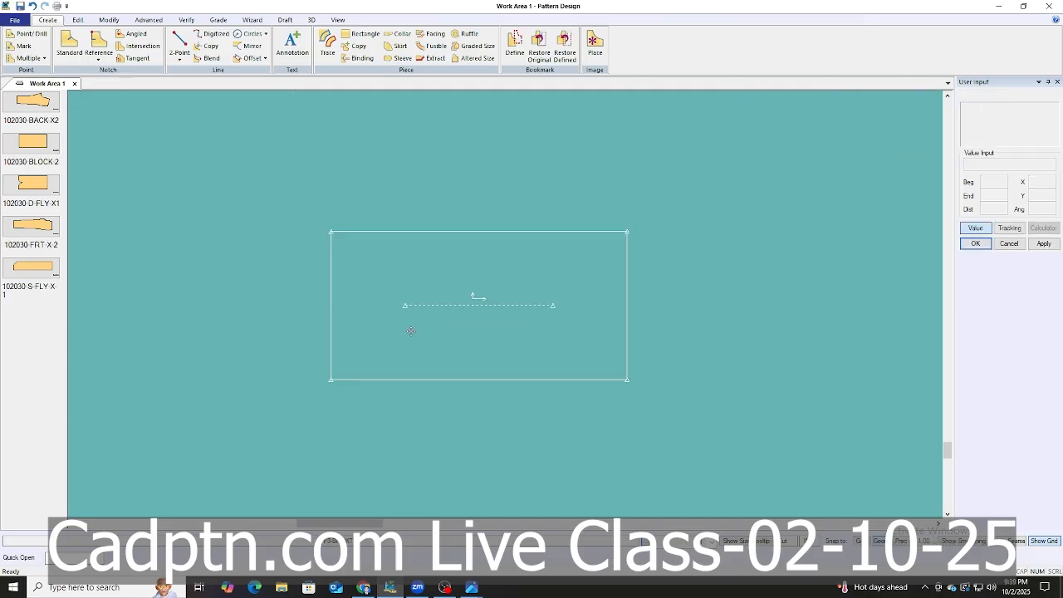
{"action": "key", "text": "m"}
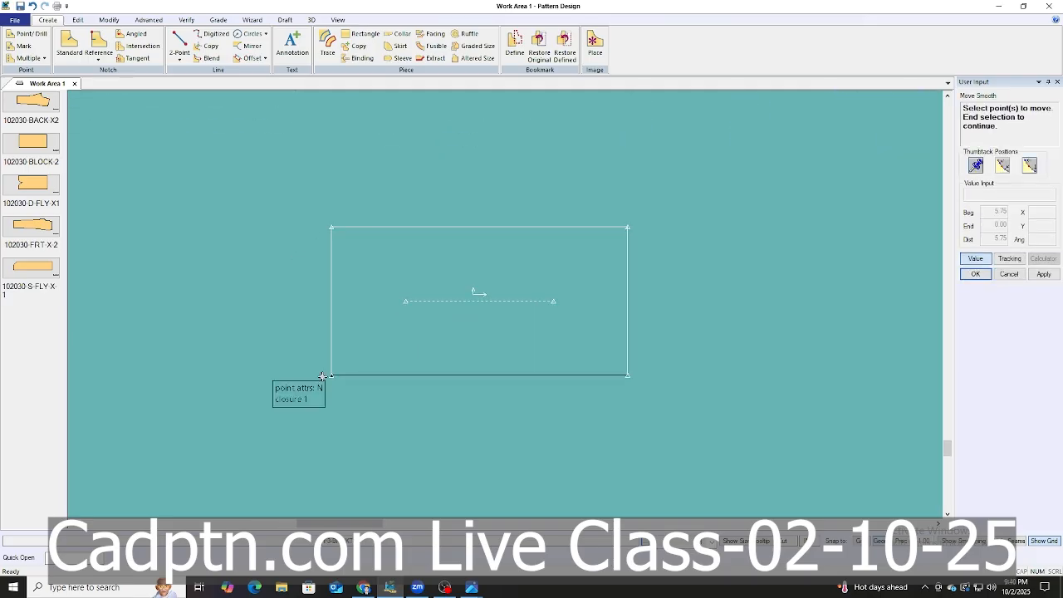
{"action": "left_click", "coordinate": [332, 375]}
{"action": "right_click", "coordinate": [483, 319]}
{"action": "left_click", "coordinate": [484, 319]}
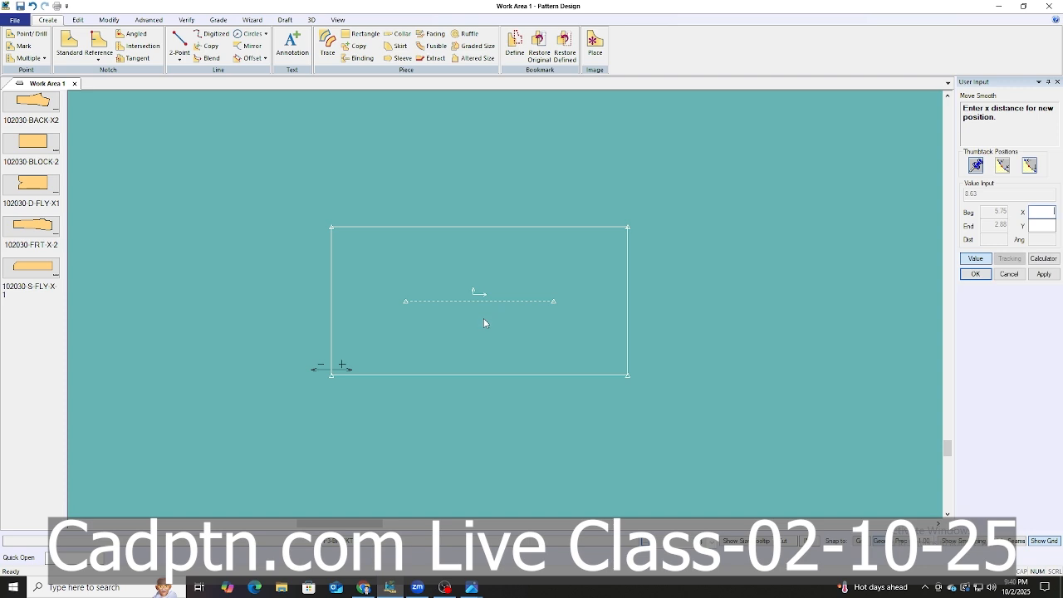
{"action": "type", "text": "1"}
{"action": "left_click", "coordinate": [1035, 275]}
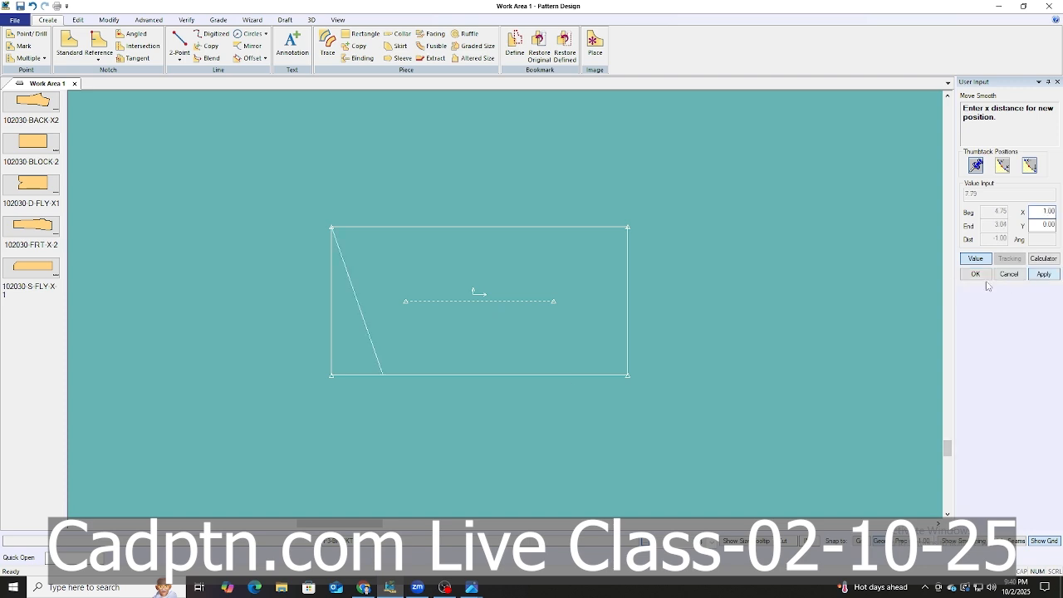
{"action": "left_click", "coordinate": [973, 274]}
Move the same lower corner point of the half pocket up by .375 in Y.
{"action": "left_click", "coordinate": [387, 373]}
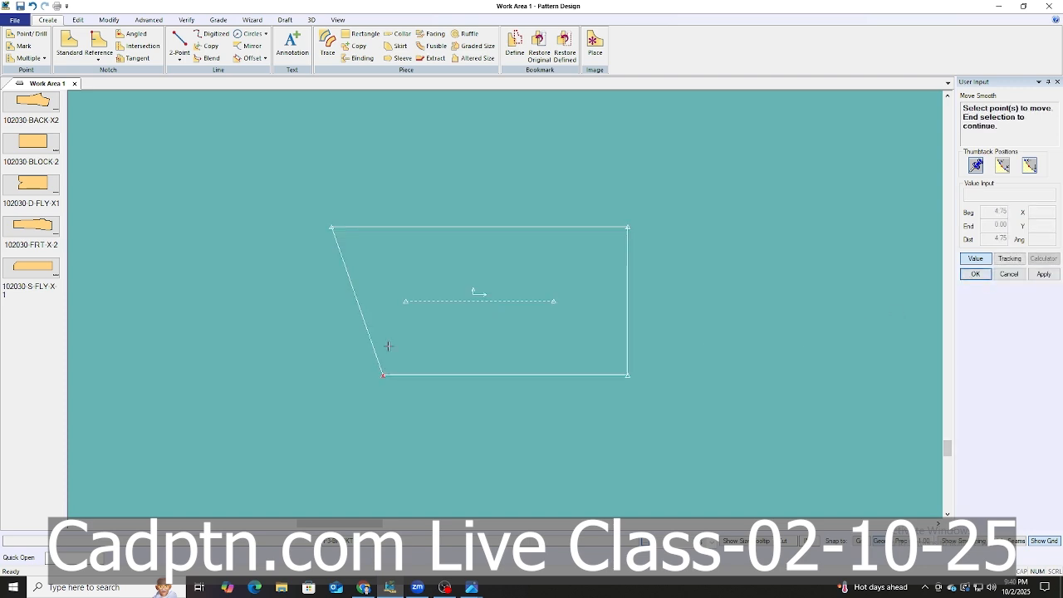
{"action": "right_click", "coordinate": [429, 266]}
{"action": "left_click", "coordinate": [467, 269]}
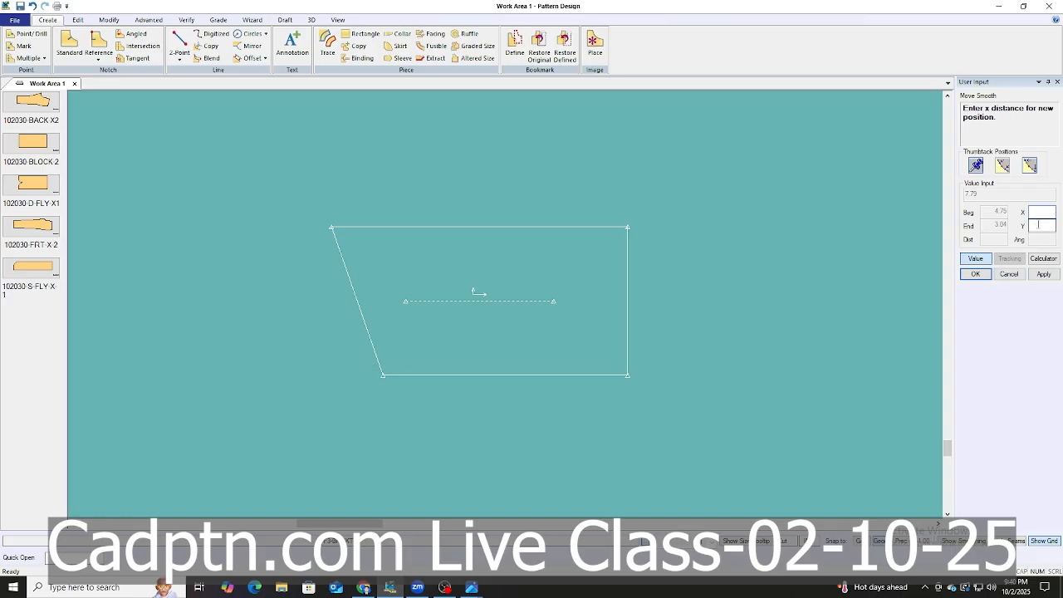
{"action": "left_click", "coordinate": [1037, 225]}
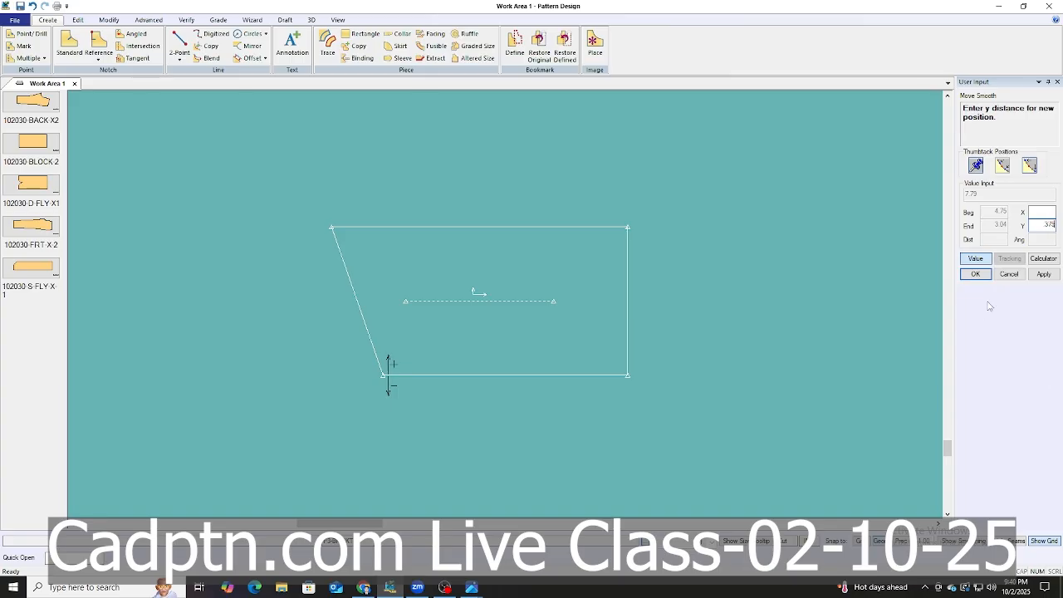
{"action": "left_click", "coordinate": [1044, 278]}
{"action": "left_click", "coordinate": [974, 277]}
{"action": "right_click", "coordinate": [512, 197]}
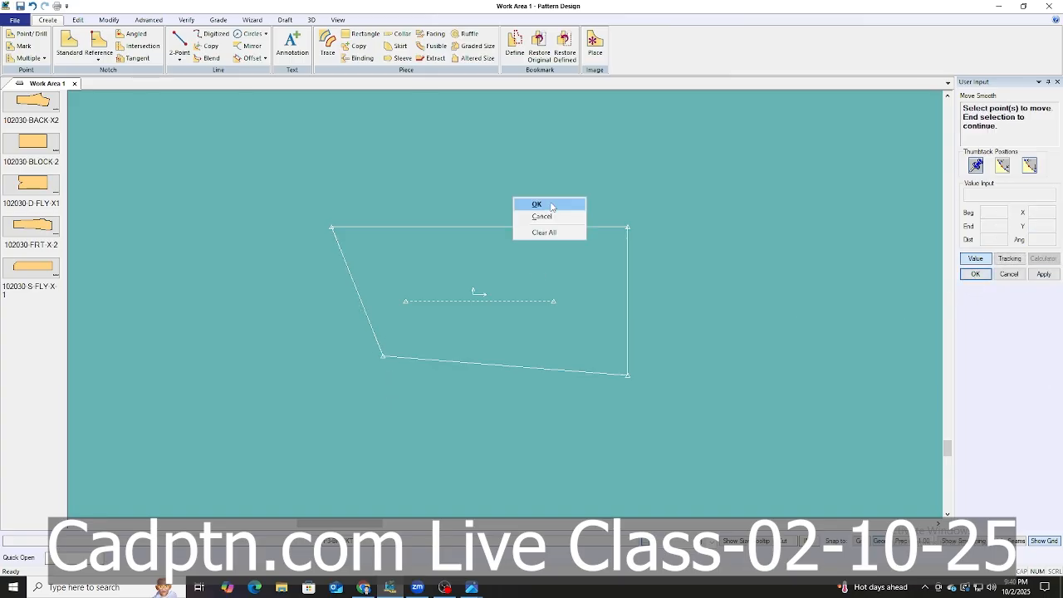
{"action": "left_click", "coordinate": [550, 205]}
Mirror the half pocket across its upper long edge to form the full pocket shape.
{"action": "scroll", "coordinate": [367, 331], "scroll_direction": "up", "scroll_amount": 5}
{"action": "left_click", "coordinate": [367, 332]}
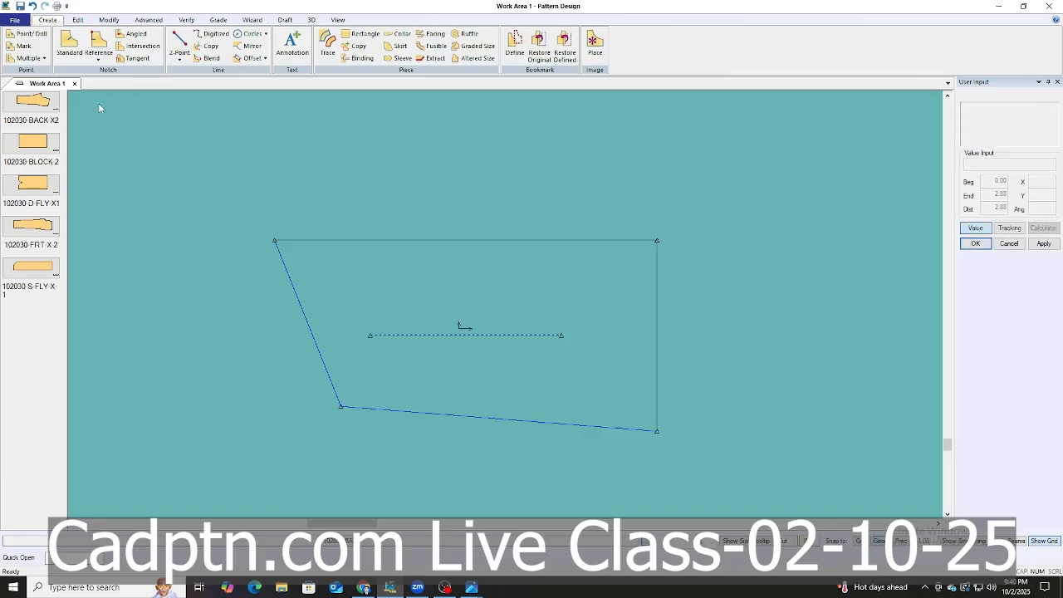
{"action": "left_click", "coordinate": [107, 19]}
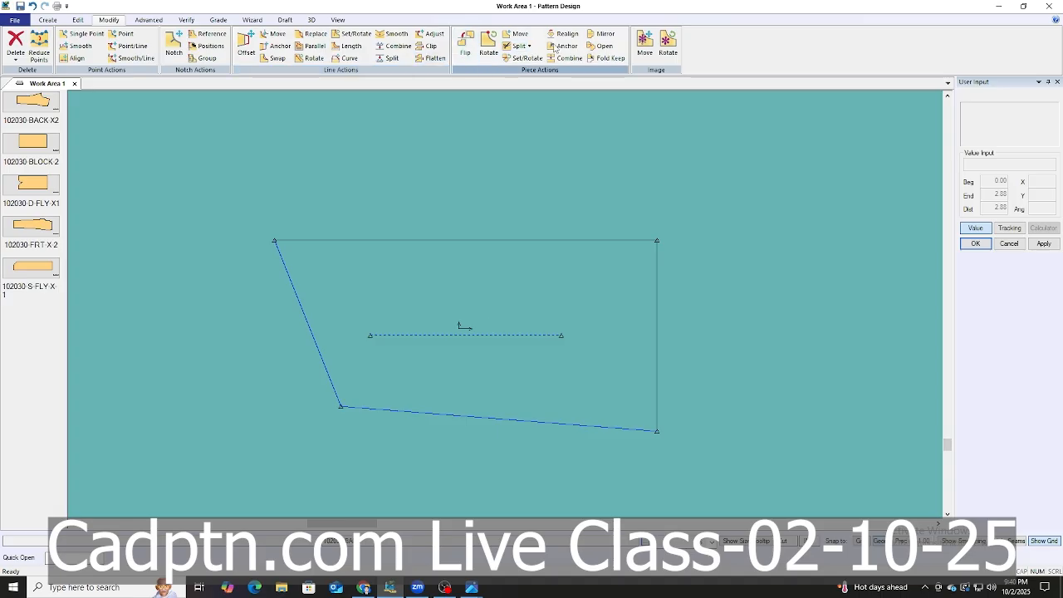
{"action": "left_click", "coordinate": [591, 38]}
{"action": "left_click", "coordinate": [598, 240]}
{"action": "right_click", "coordinate": [774, 205]}
{"action": "left_click", "coordinate": [773, 204]}
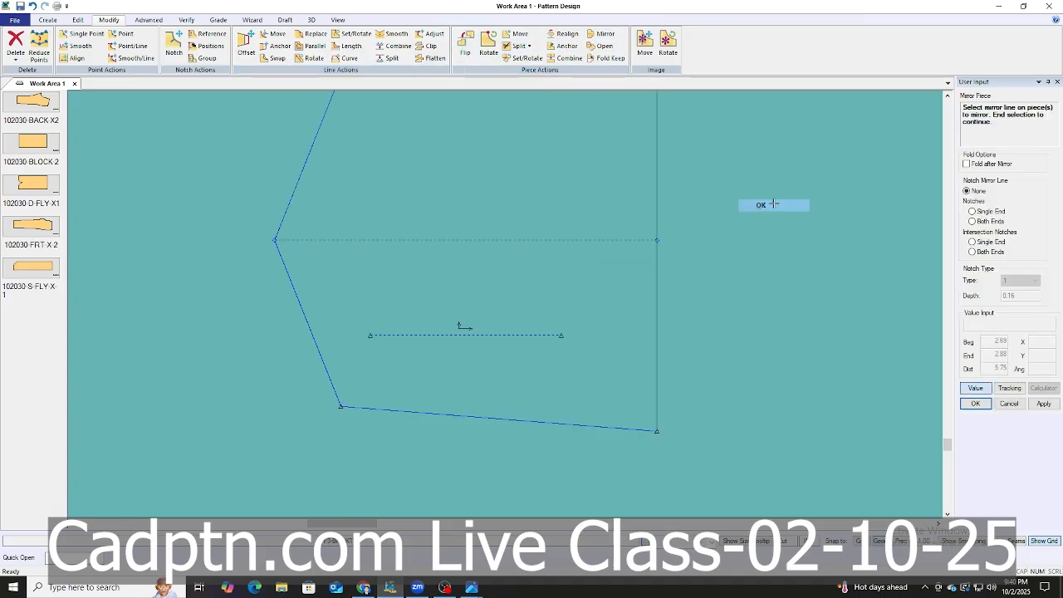
{"action": "right_click", "coordinate": [773, 204]}
{"action": "left_click", "coordinate": [773, 204]}
Define an even .5 seam allowance around the whole pocket piece.
{"action": "scroll", "coordinate": [538, 332], "scroll_direction": "down", "scroll_amount": 4}
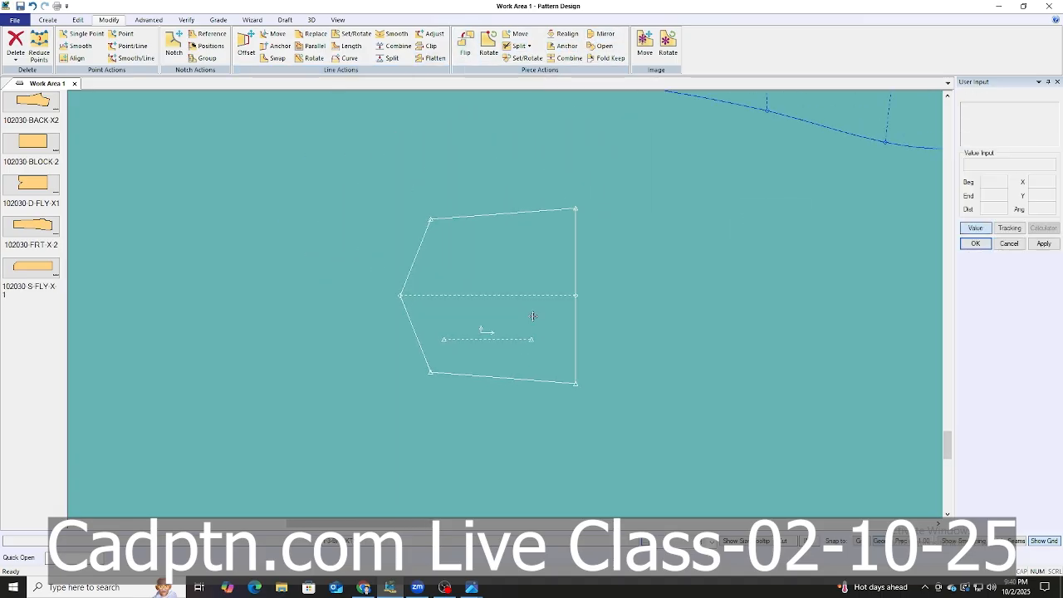
{"action": "key", "text": "s"}
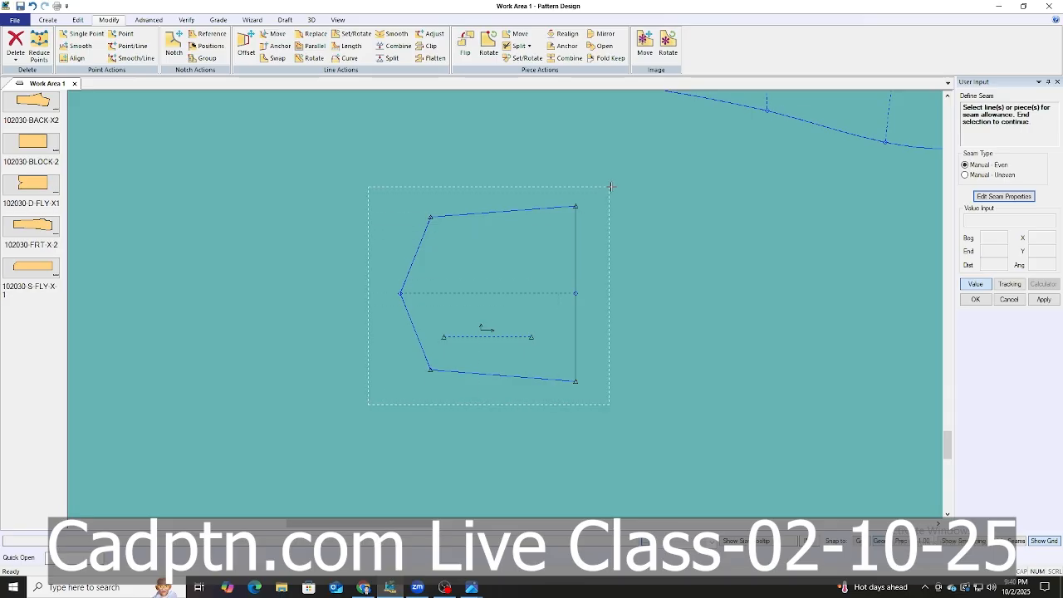
{"action": "left_click_drag", "start_coordinate": [610, 187], "coordinate": [622, 166]}
{"action": "right_click", "coordinate": [622, 166]}
{"action": "left_click", "coordinate": [659, 171]}
{"action": "type", "text": "5"}
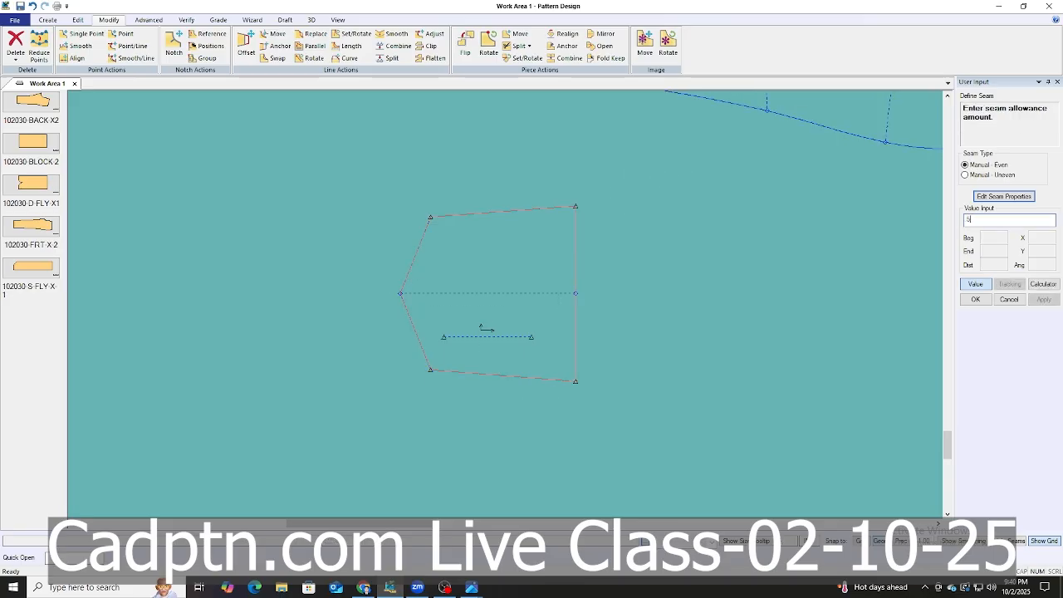
{"action": "key", "text": "Return"}
{"action": "scroll", "coordinate": [712, 287], "scroll_direction": "down", "scroll_amount": 3}
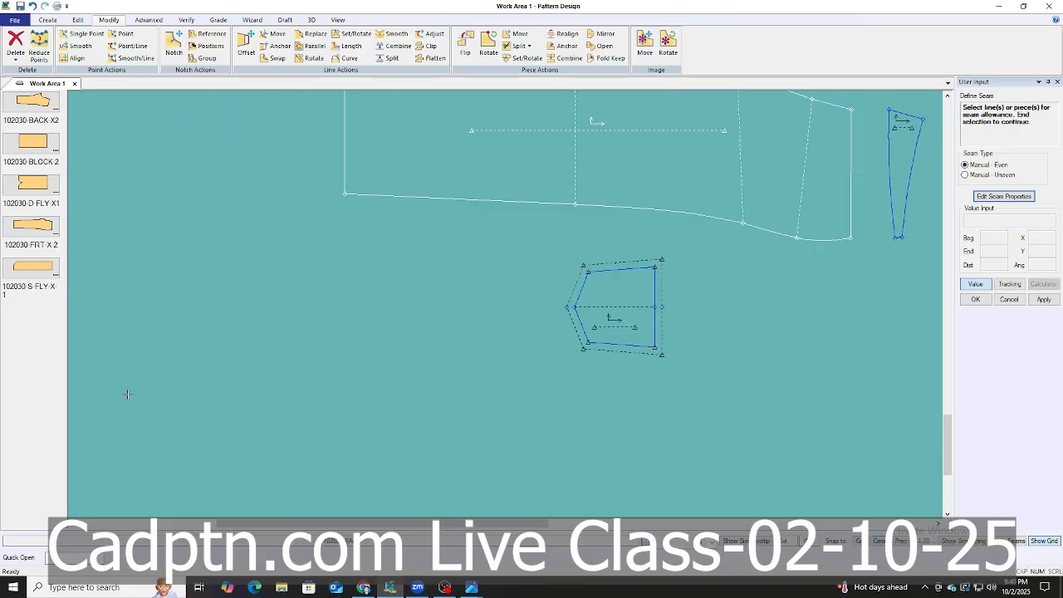
{"action": "right_click", "coordinate": [675, 174]}
{"action": "left_click", "coordinate": [675, 174]}
Combine the two halves of the pocket's straight opening edge into a single line.
{"action": "left_click", "coordinate": [625, 310]}
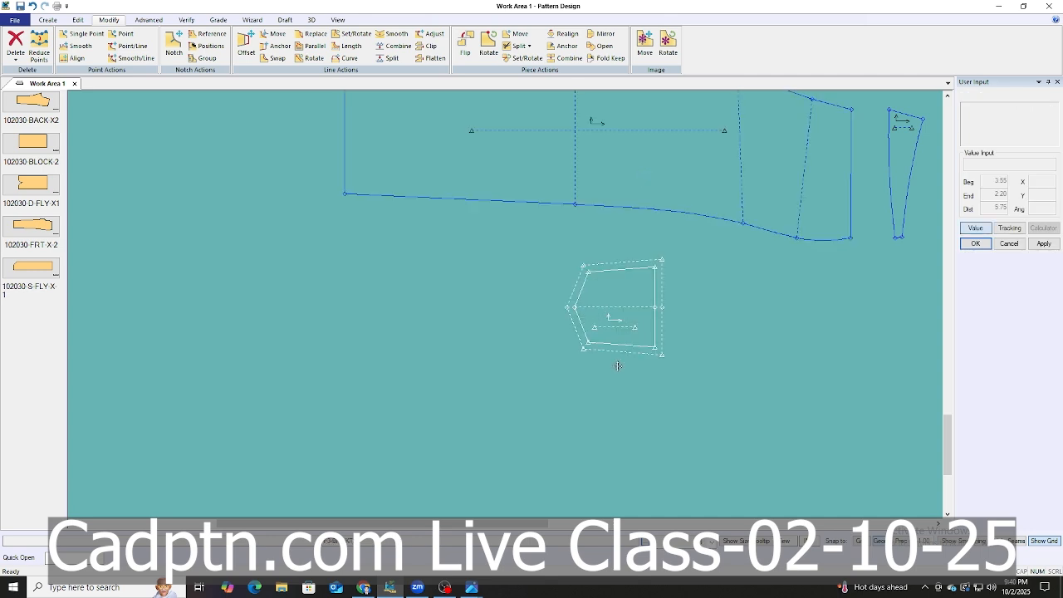
{"action": "scroll", "coordinate": [575, 407], "scroll_direction": "up", "scroll_amount": 3}
{"action": "scroll", "coordinate": [500, 333], "scroll_direction": "up", "scroll_amount": 1}
{"action": "middle_click_drag", "start_coordinate": [500, 333], "coordinate": [497, 304]}
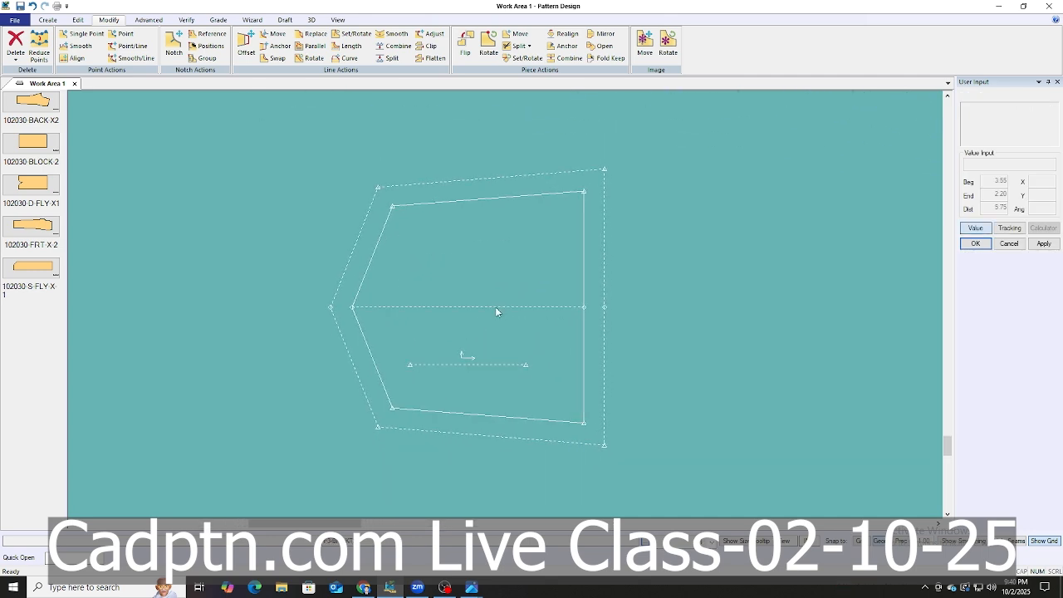
{"action": "key", "text": "c"}
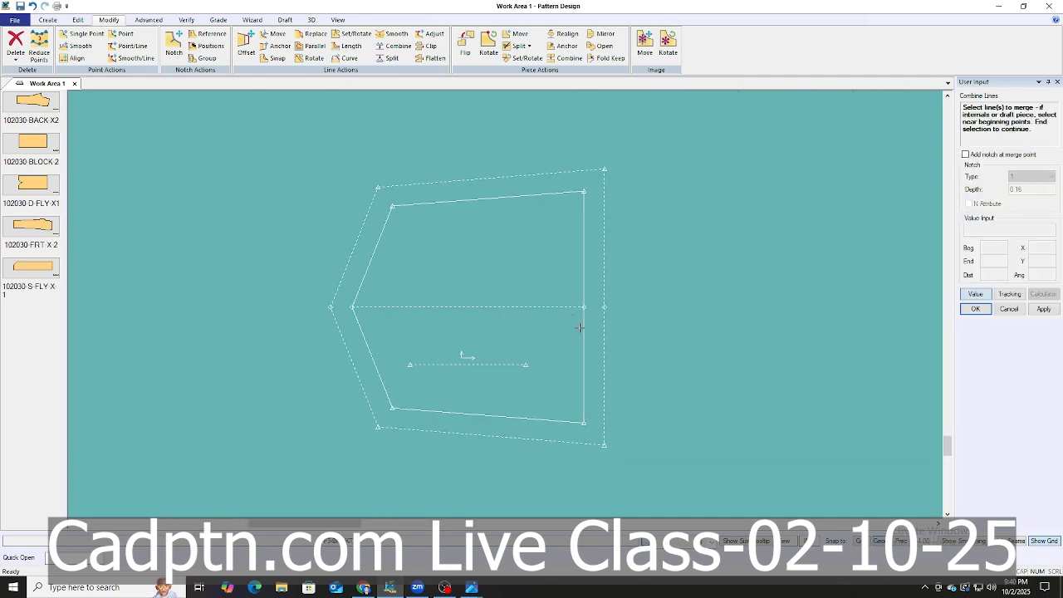
{"action": "left_click", "coordinate": [583, 318]}
{"action": "left_click", "coordinate": [588, 288]}
{"action": "right_click", "coordinate": [725, 215]}
{"action": "left_click", "coordinate": [727, 215]}
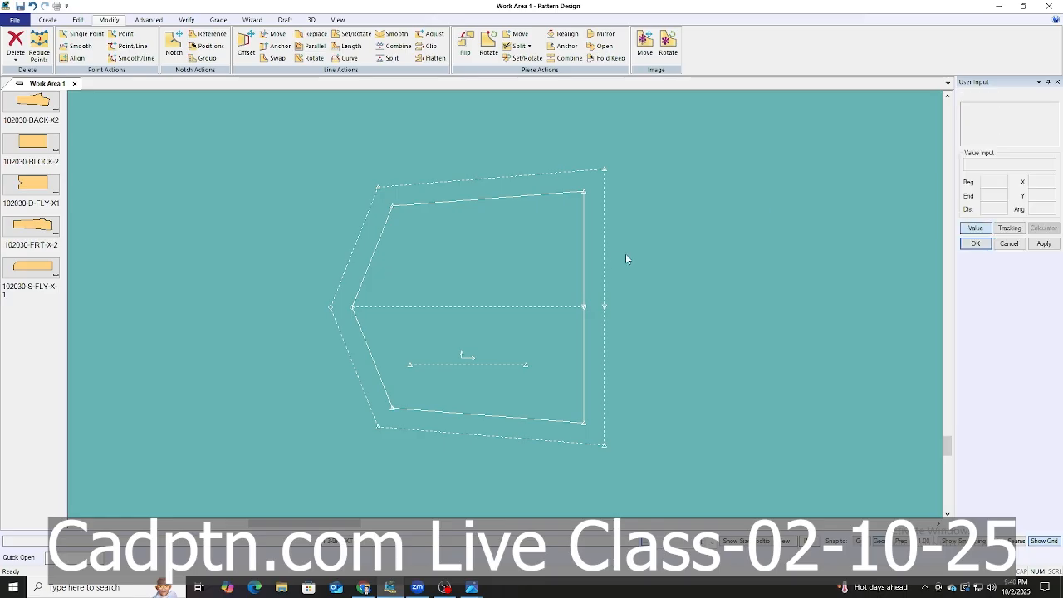
Define a .75 seam allowance on the pocket's straight opening edge.
{"action": "left_click", "coordinate": [149, 19]}
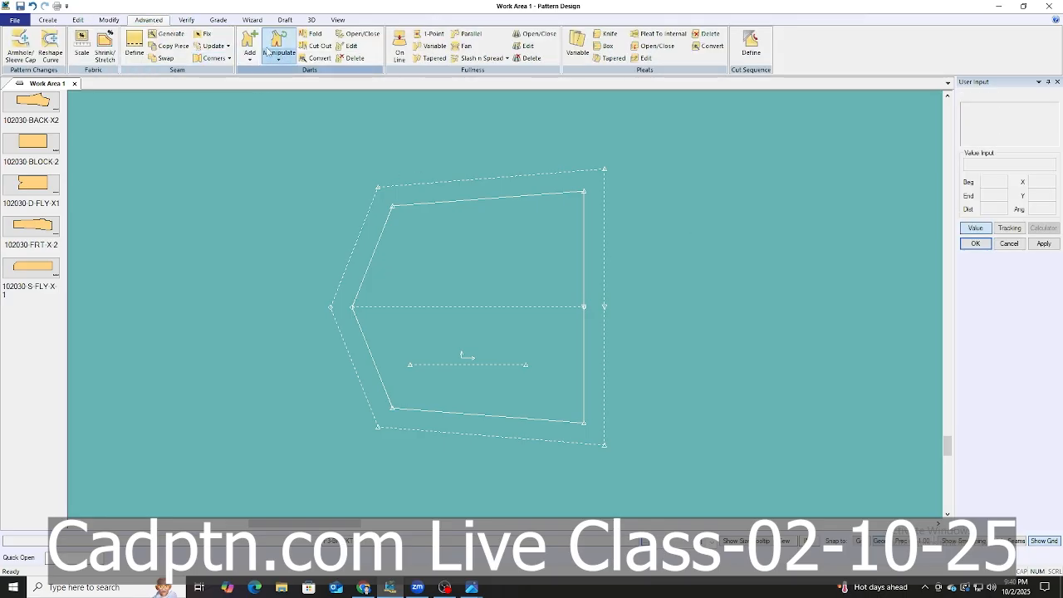
{"action": "left_click", "coordinate": [134, 46]}
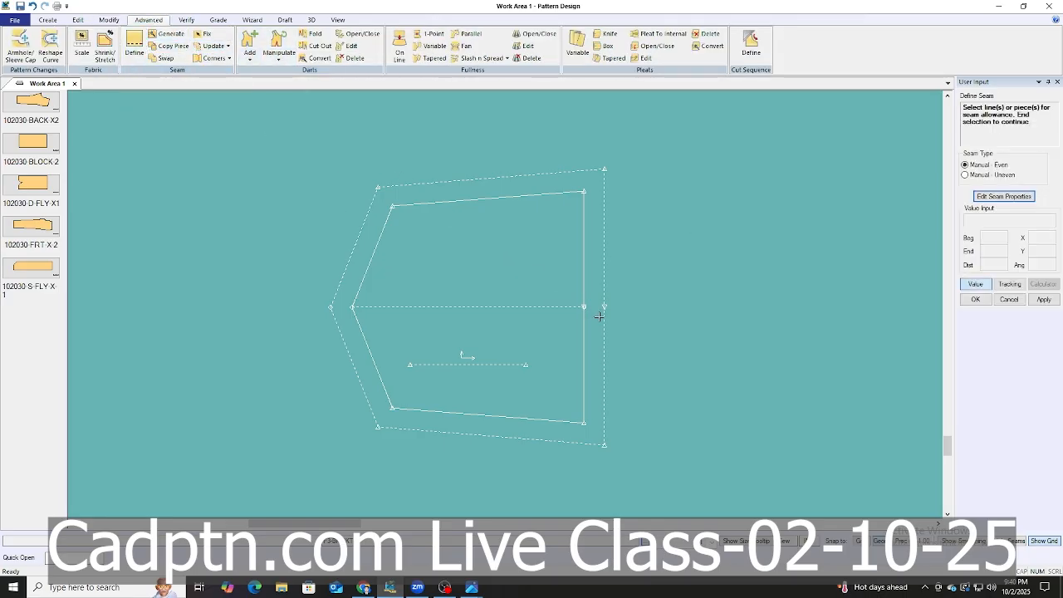
{"action": "right_click", "coordinate": [650, 223]}
{"action": "left_click", "coordinate": [688, 231]}
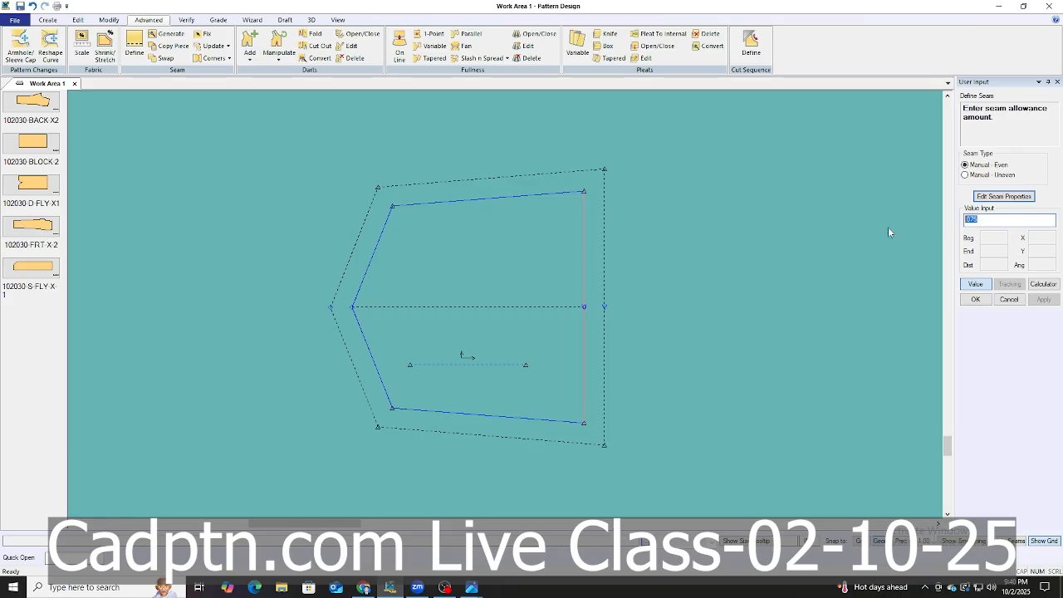
{"action": "type", "text": ".75"}
{"action": "key", "text": "Return"}
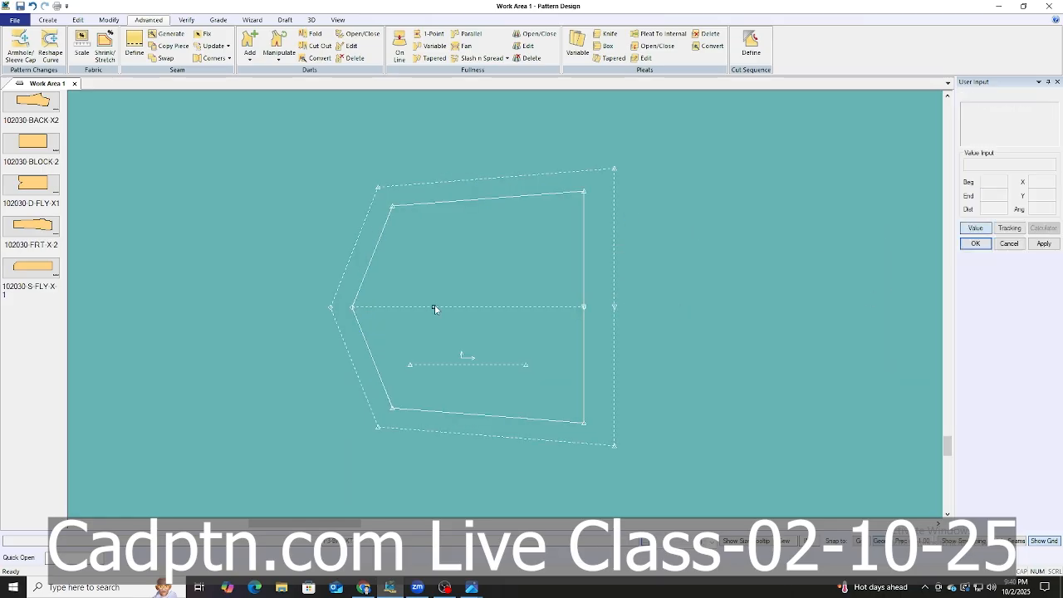
Apply turnback seam corners to the pocket's straight opening edge with extension notches on the first line only.
{"action": "scroll", "coordinate": [440, 307], "scroll_direction": "up", "scroll_amount": 2}
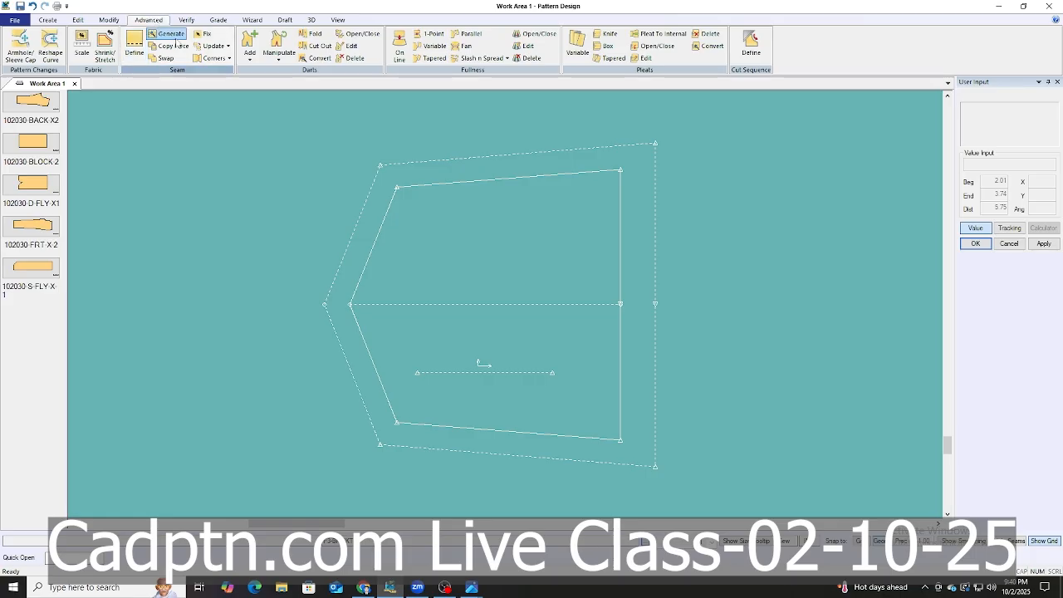
{"action": "left_click", "coordinate": [212, 58]}
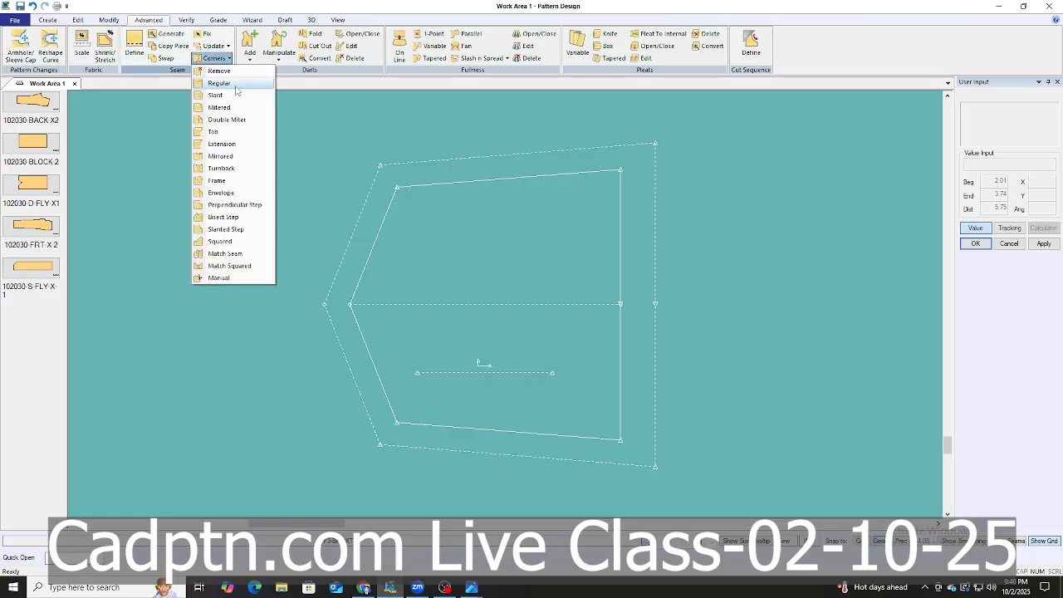
{"action": "left_click", "coordinate": [221, 167]}
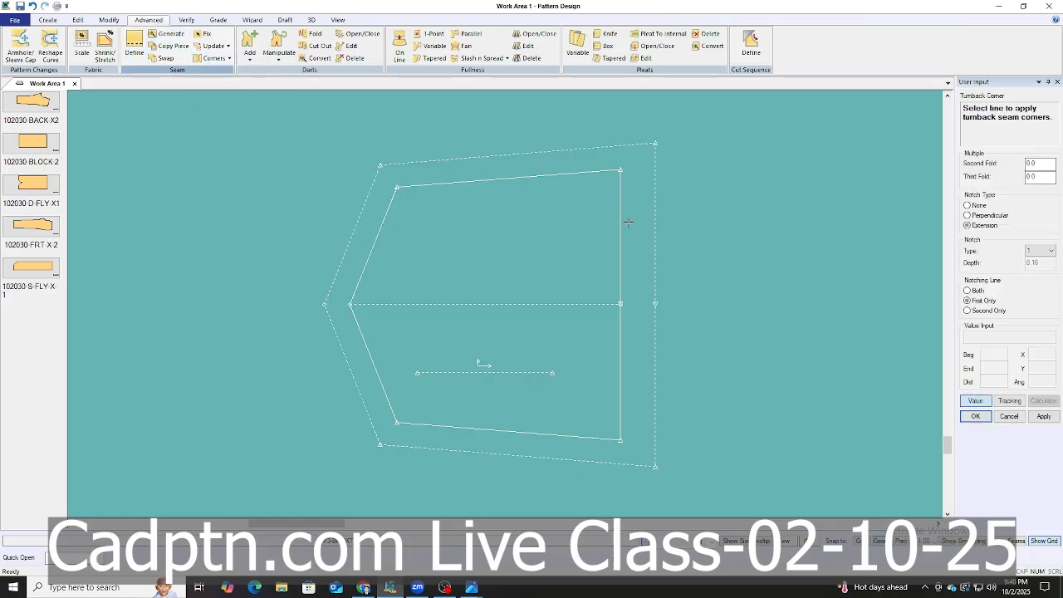
{"action": "scroll", "coordinate": [647, 413], "scroll_direction": "up", "scroll_amount": 1}
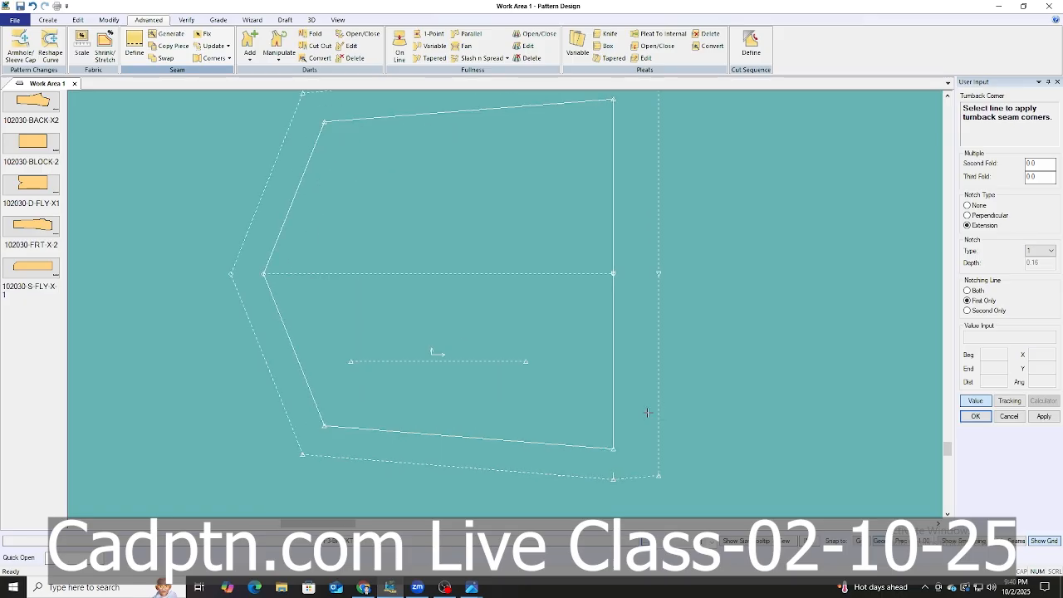
{"action": "scroll", "coordinate": [709, 287], "scroll_direction": "down", "scroll_amount": 5}
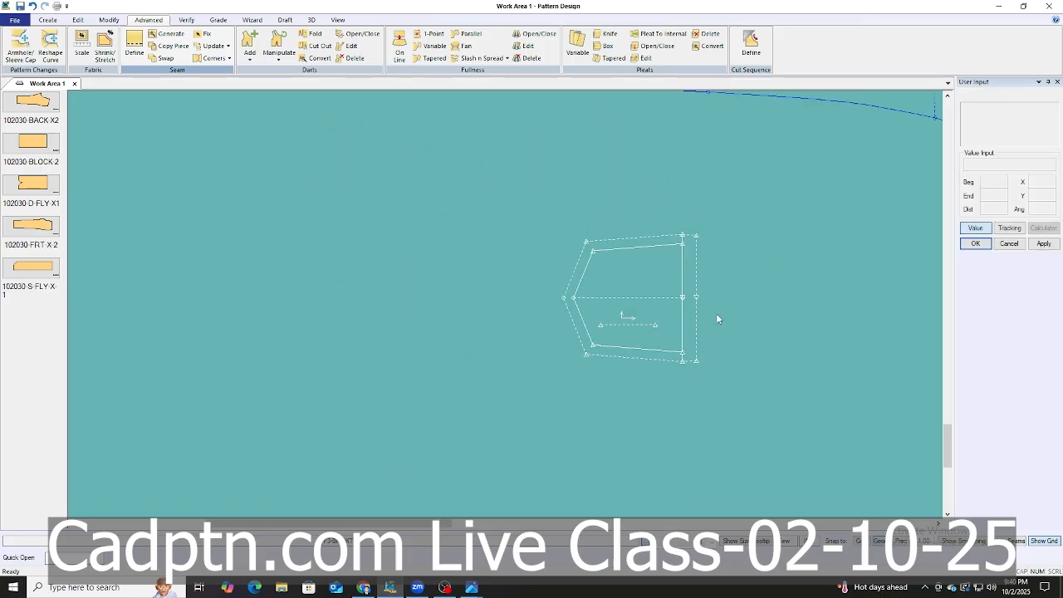
Place the finished pocket piece below the yoke, beside the waist end of the back panel.
{"action": "scroll", "coordinate": [732, 322], "scroll_direction": "down", "scroll_amount": 1}
{"action": "middle_click", "coordinate": [681, 311]}
{"action": "scroll", "coordinate": [731, 390], "scroll_direction": "down", "scroll_amount": 3}
{"action": "scroll", "coordinate": [876, 309], "scroll_direction": "up", "scroll_amount": 3}
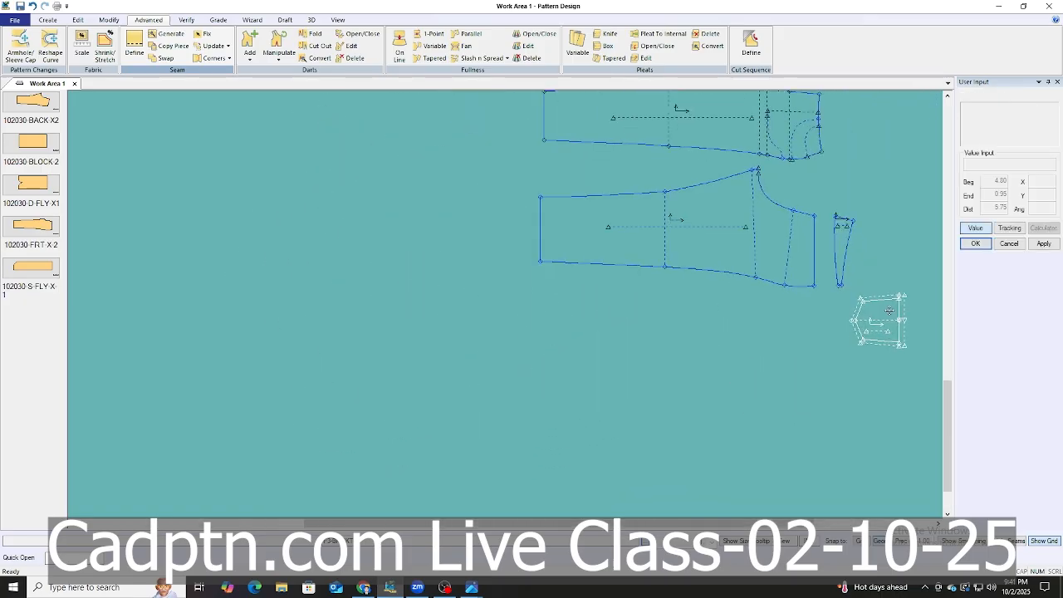
{"action": "left_click", "coordinate": [775, 328]}
{"action": "scroll", "coordinate": [790, 217], "scroll_direction": "up", "scroll_amount": 2}
{"action": "middle_click", "coordinate": [725, 222]}
{"action": "left_click", "coordinate": [602, 260]}
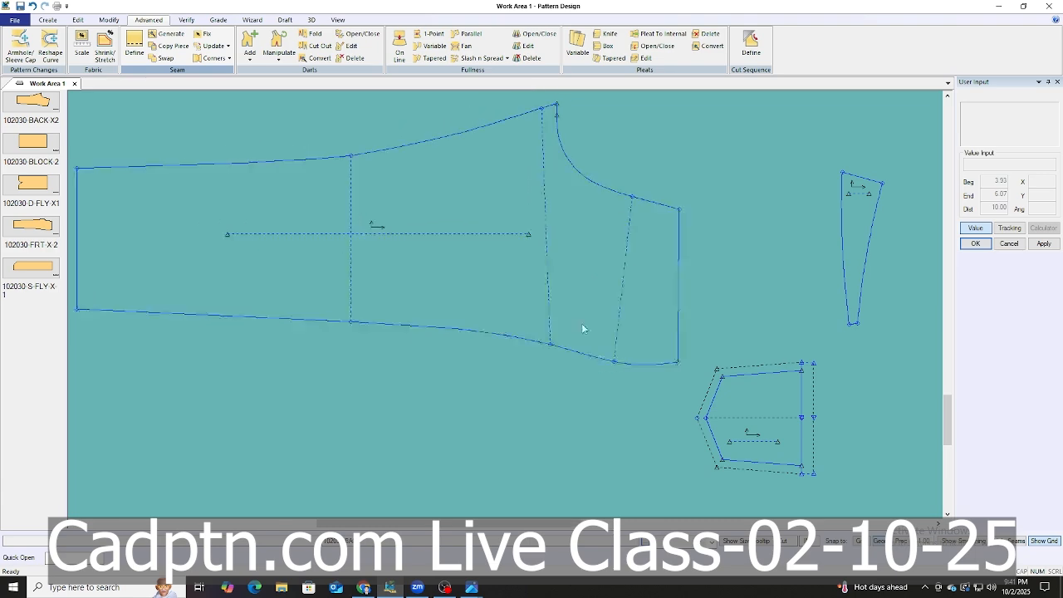
Switch to the long-Pants-spec.png image and review the 102030 yoke and back lower pocket measurements.
{"action": "mouse_move", "coordinate": [471, 587]}
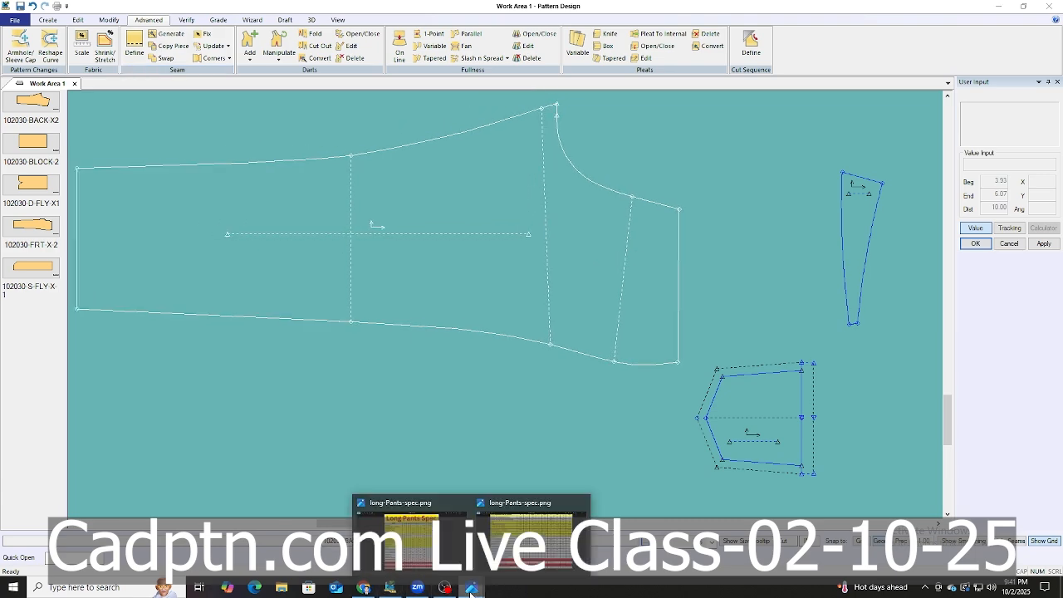
{"action": "left_click", "coordinate": [531, 531]}
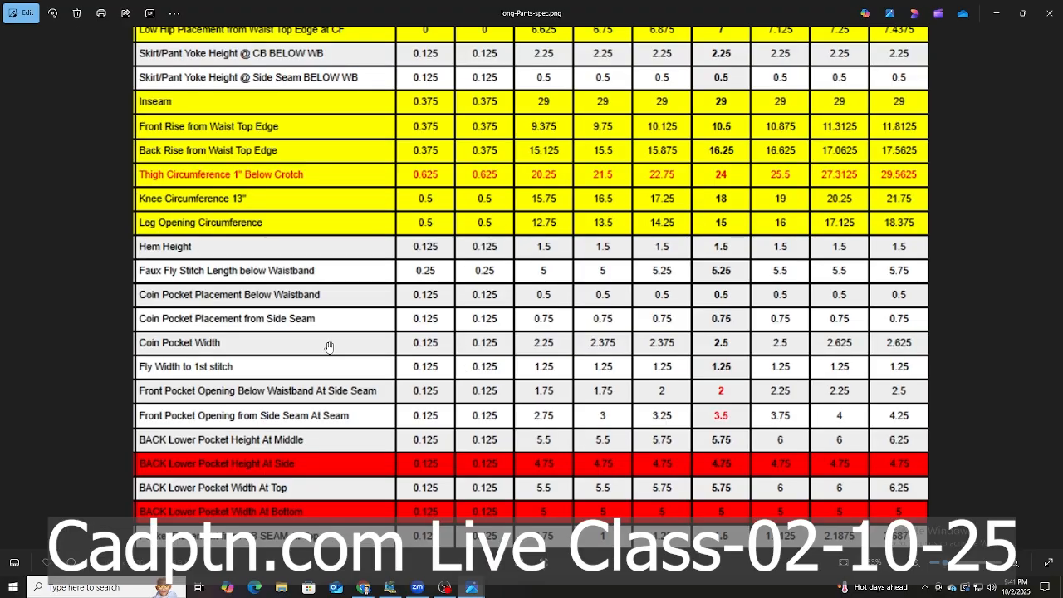
{"action": "scroll", "coordinate": [273, 387], "scroll_direction": "down", "scroll_amount": 3}
{"action": "scroll", "coordinate": [332, 490], "scroll_direction": "up", "scroll_amount": 3}
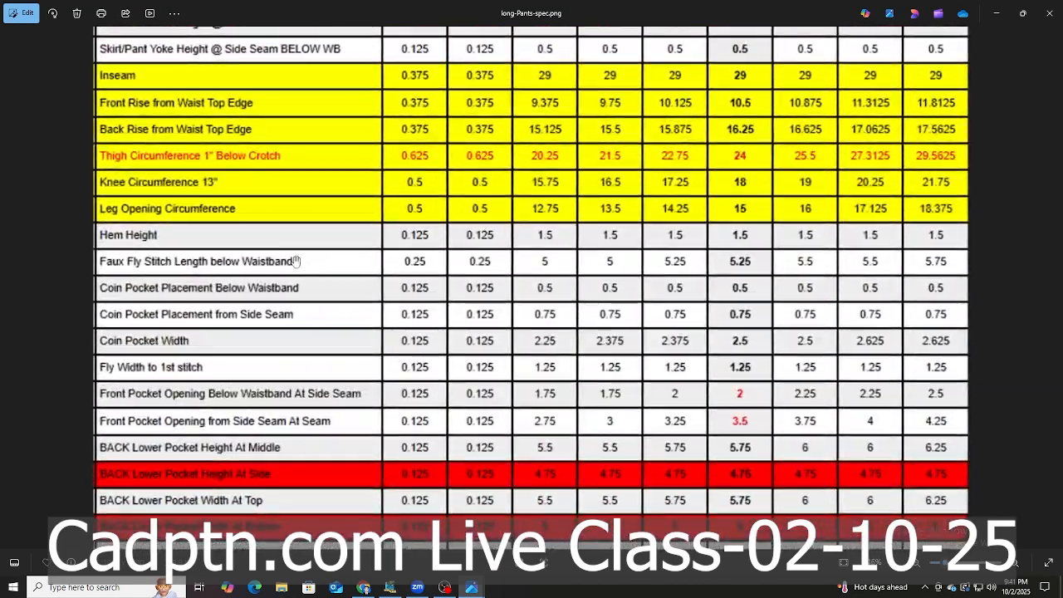
{"action": "left_click_drag", "start_coordinate": [297, 258], "coordinate": [281, 433]}
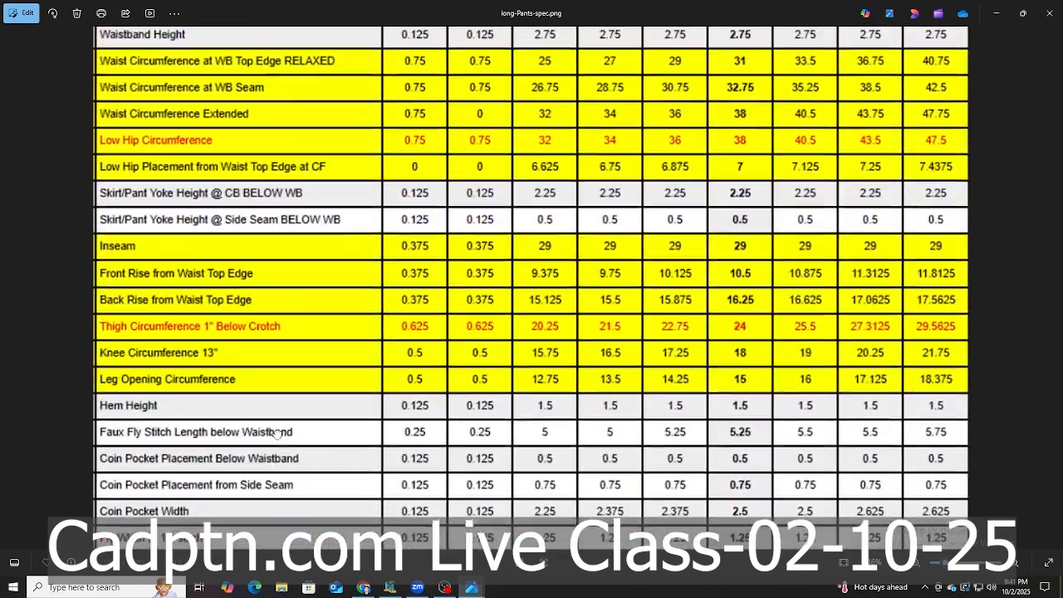
{"action": "scroll", "coordinate": [267, 287], "scroll_direction": "down", "scroll_amount": 2}
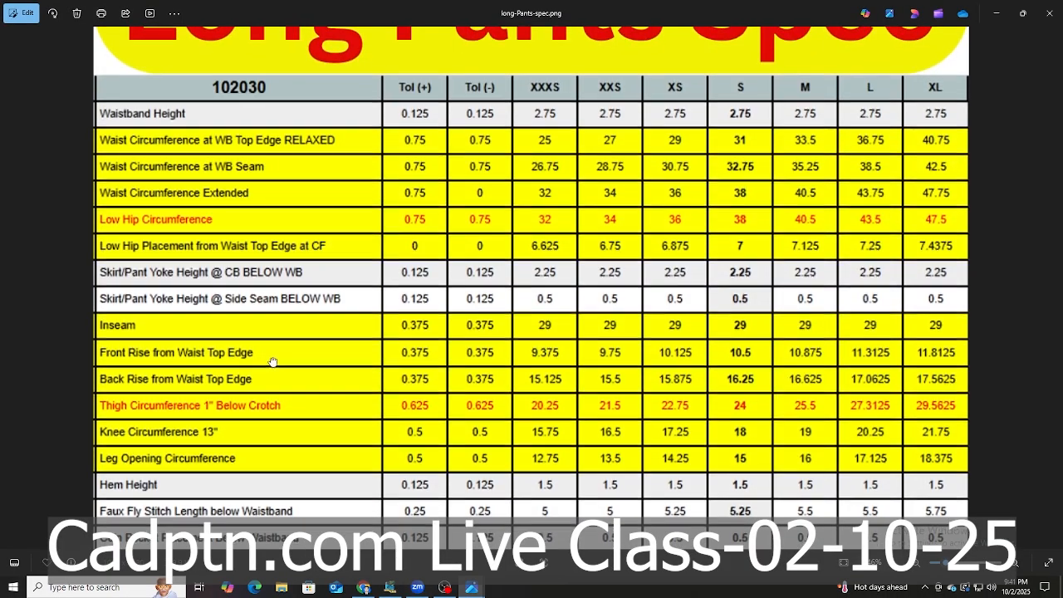
{"action": "scroll", "coordinate": [282, 279], "scroll_direction": "up", "scroll_amount": 2}
{"action": "scroll", "coordinate": [282, 278], "scroll_direction": "down", "scroll_amount": 2}
{"action": "scroll", "coordinate": [287, 205], "scroll_direction": "down", "scroll_amount": 2}
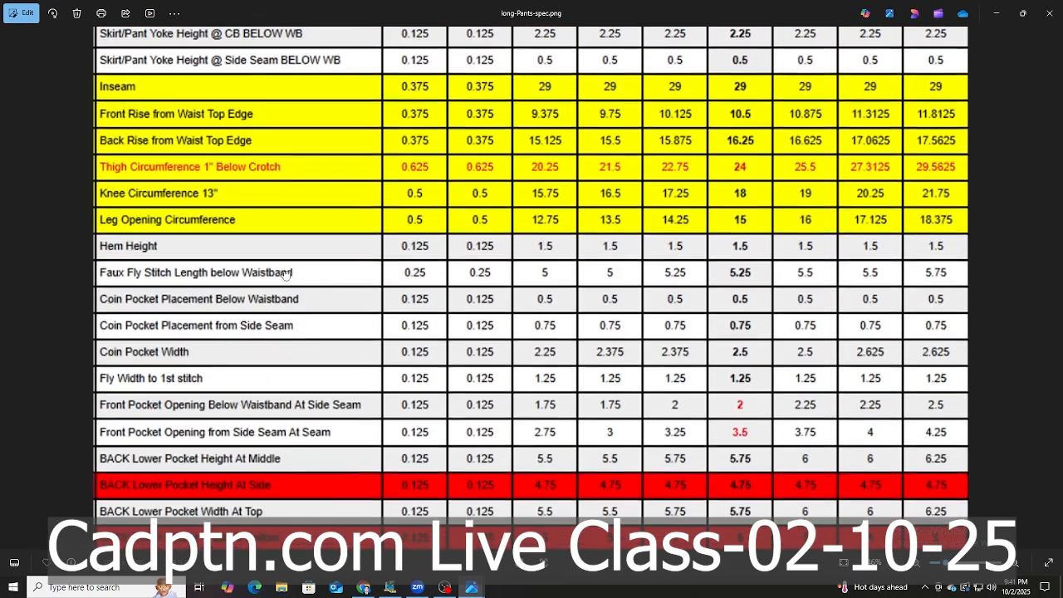
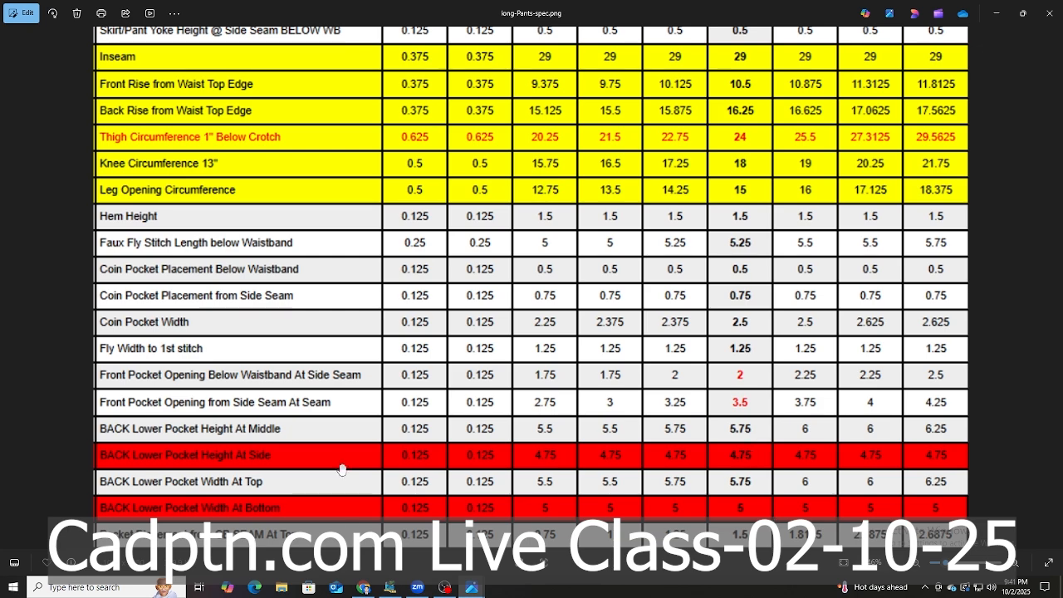
Return to Pattern Design and offset the back panel's waist edge evenly inward by about 1.2 as one added line.
{"action": "left_click", "coordinate": [391, 588]}
{"action": "left_click_drag", "start_coordinate": [630, 279], "coordinate": [599, 292]}
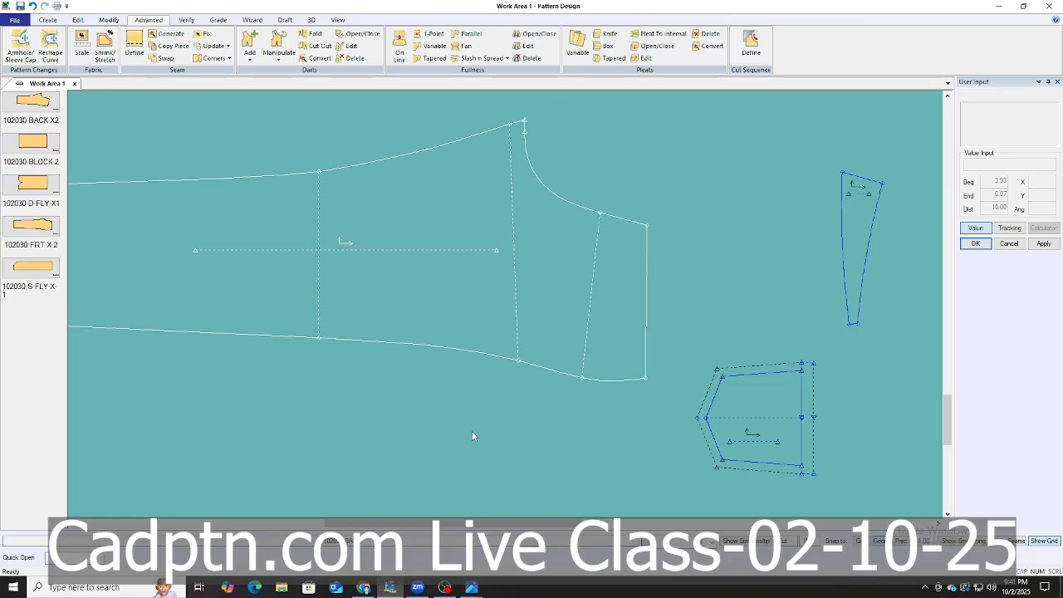
{"action": "scroll", "coordinate": [597, 295], "scroll_direction": "up", "scroll_amount": 4}
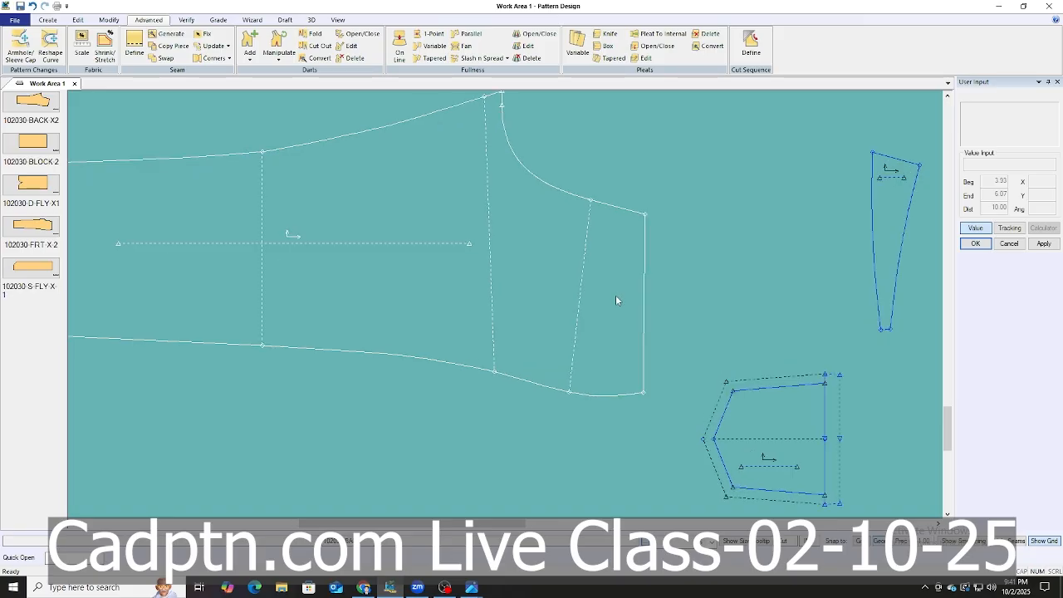
{"action": "key", "text": "o"}
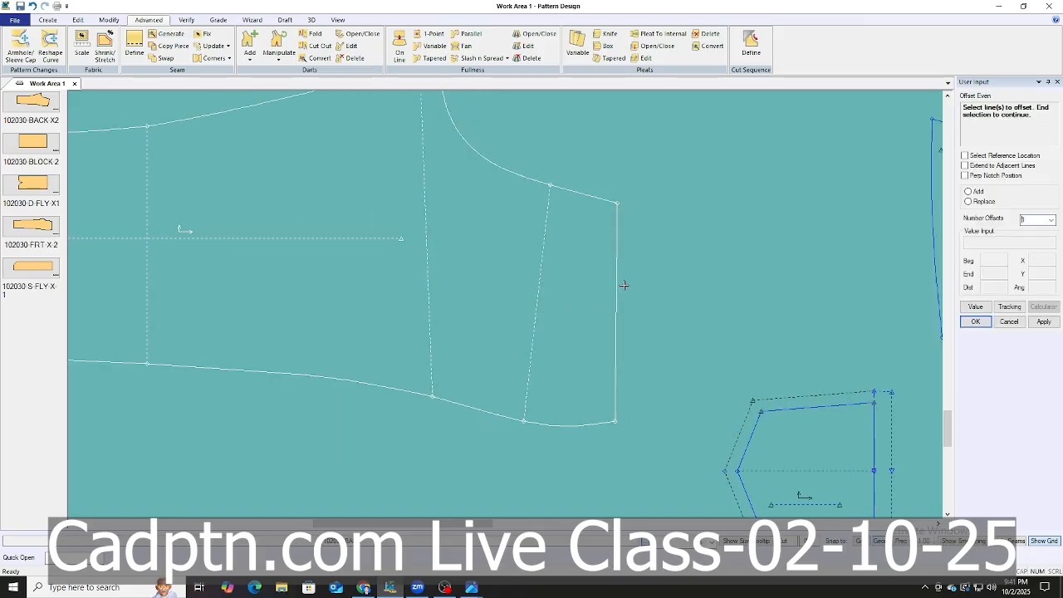
{"action": "left_click", "coordinate": [616, 246]}
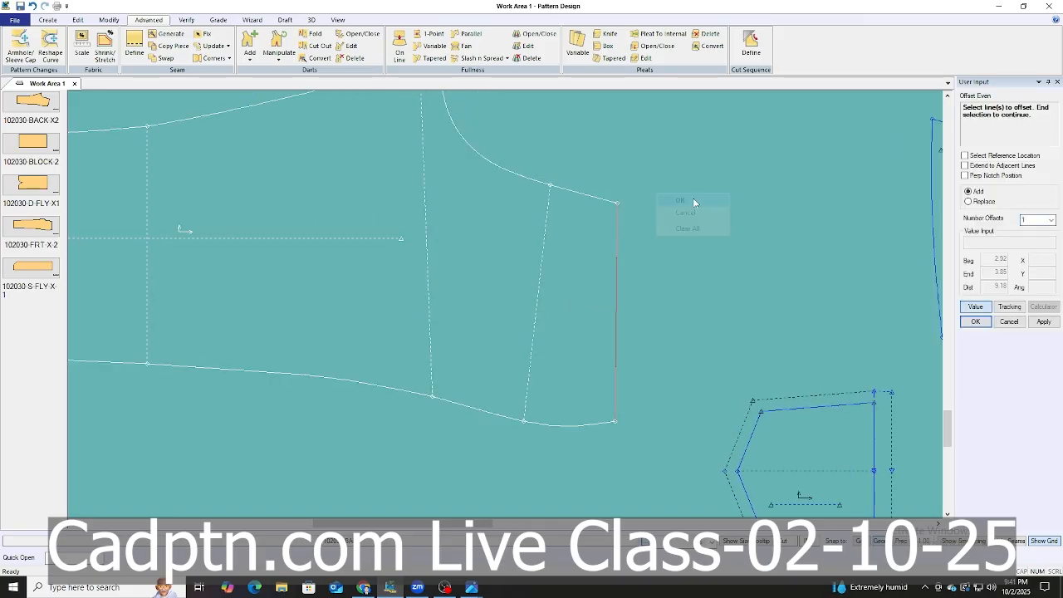
{"action": "left_click", "coordinate": [969, 322]}
{"action": "left_click", "coordinate": [582, 311]}
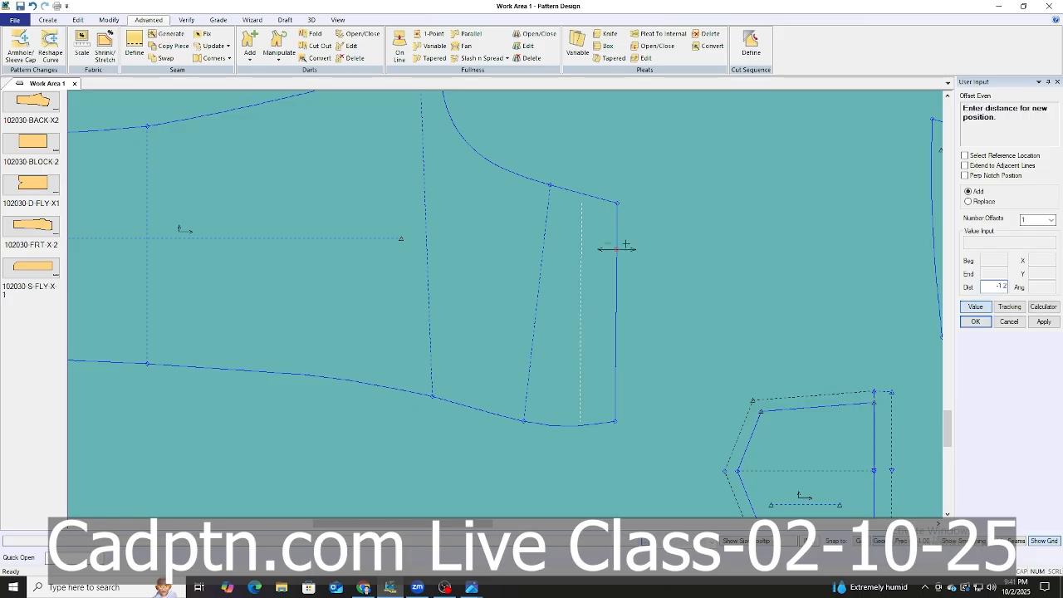
{"action": "key", "text": "Return"}
{"action": "right_click", "coordinate": [677, 229]}
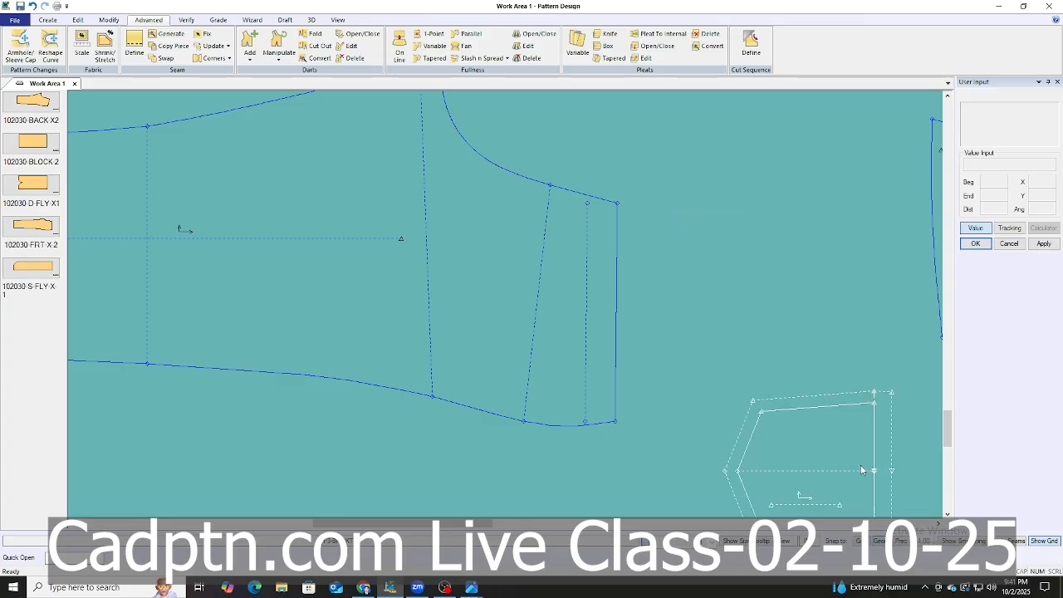
Try the pocket piece over the back panel, then set it between the panel's waist end and the yoke.
{"action": "scroll", "coordinate": [861, 470], "scroll_direction": "down", "scroll_amount": 3}
{"action": "scroll", "coordinate": [867, 255], "scroll_direction": "up", "scroll_amount": 1}
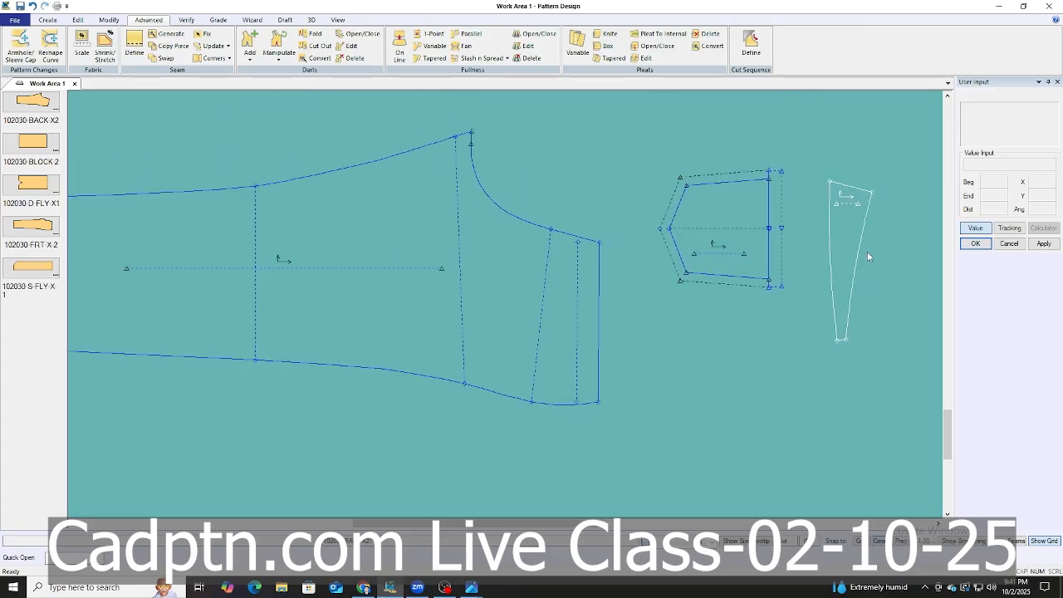
{"action": "left_click", "coordinate": [684, 244]}
{"action": "scroll", "coordinate": [684, 244], "scroll_direction": "down", "scroll_amount": 2}
{"action": "scroll", "coordinate": [532, 316], "scroll_direction": "up", "scroll_amount": 2}
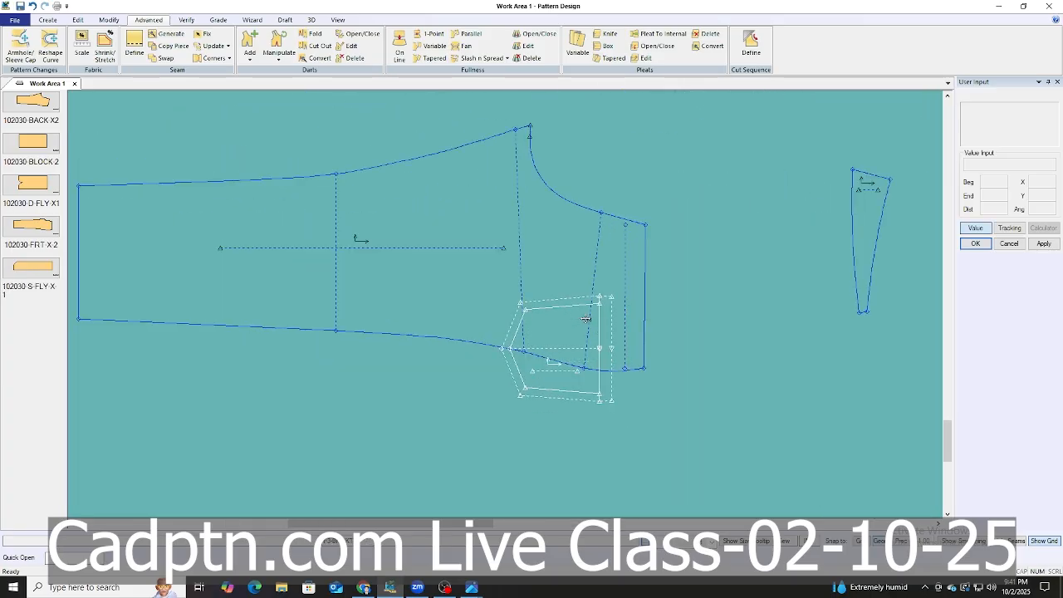
{"action": "scroll", "coordinate": [585, 318], "scroll_direction": "up", "scroll_amount": 2}
{"action": "left_click", "coordinate": [855, 166]}
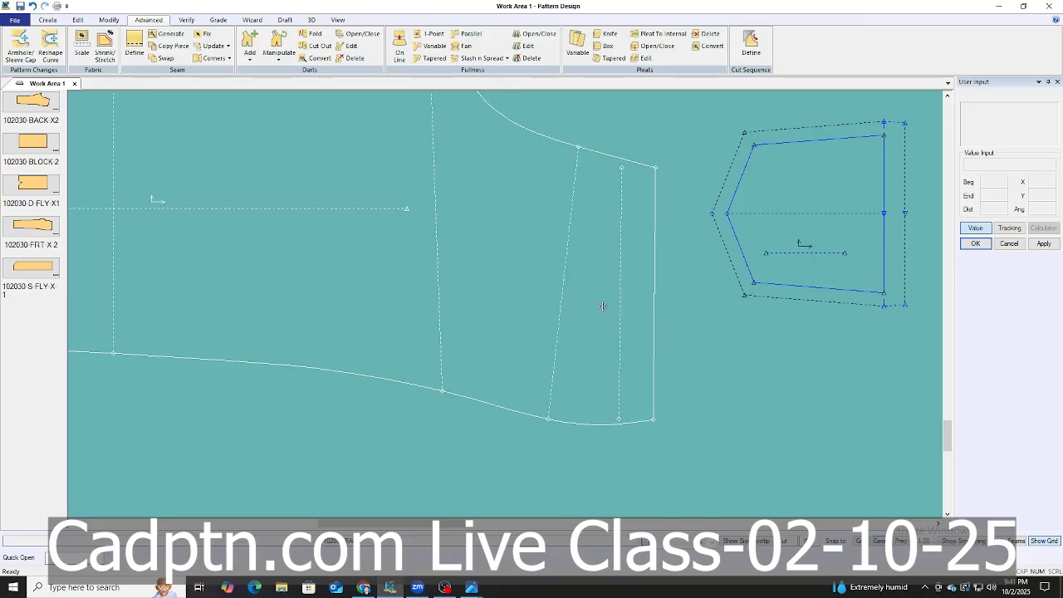
Move the side-seam end of the offset line by -.375 in X with Move Smooth.
{"action": "key", "text": "Left"}
{"action": "key", "text": "ctrl+m"}
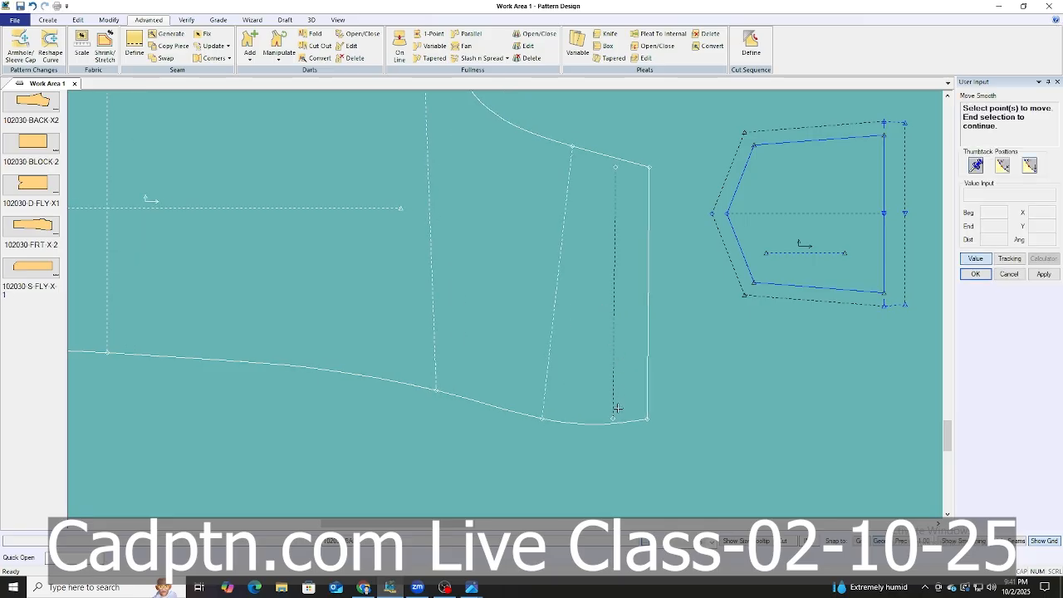
{"action": "left_click", "coordinate": [614, 415]}
{"action": "right_click", "coordinate": [731, 295]}
{"action": "left_click", "coordinate": [741, 299]}
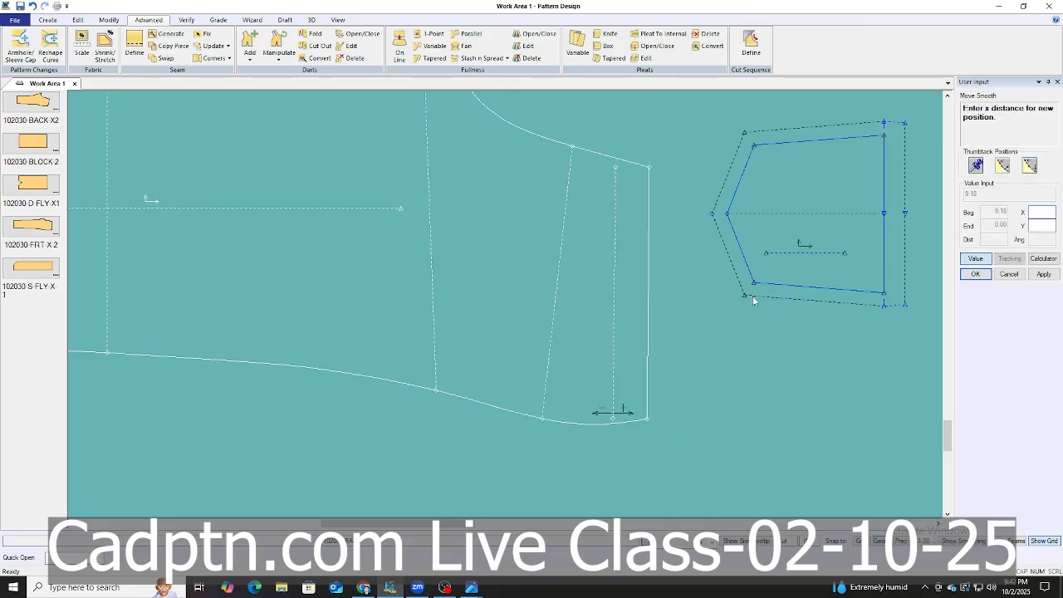
{"action": "type", "text": "-.375"}
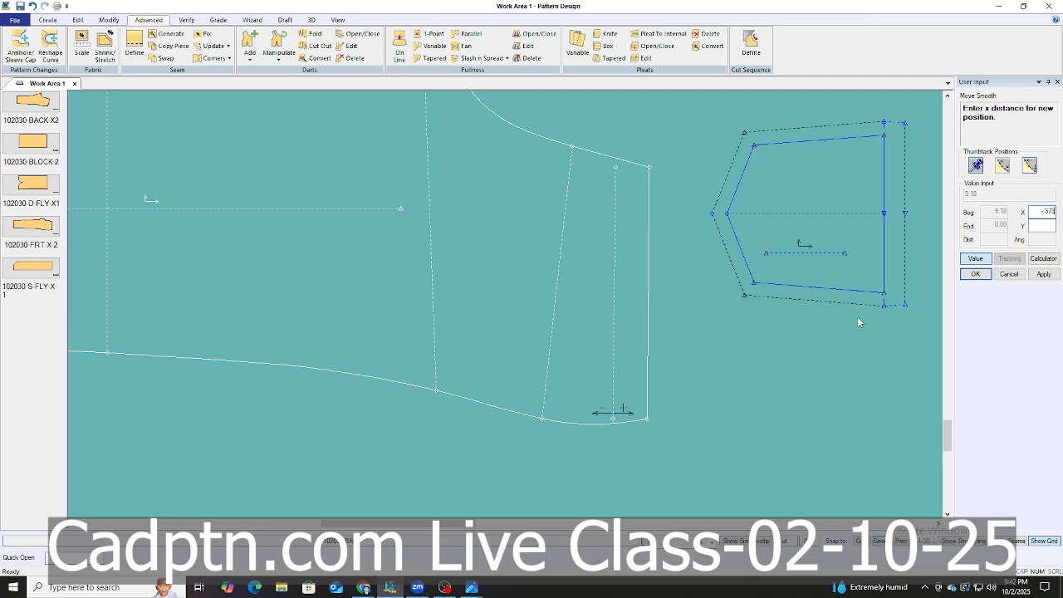
{"action": "left_click", "coordinate": [1042, 274]}
{"action": "left_click", "coordinate": [976, 274]}
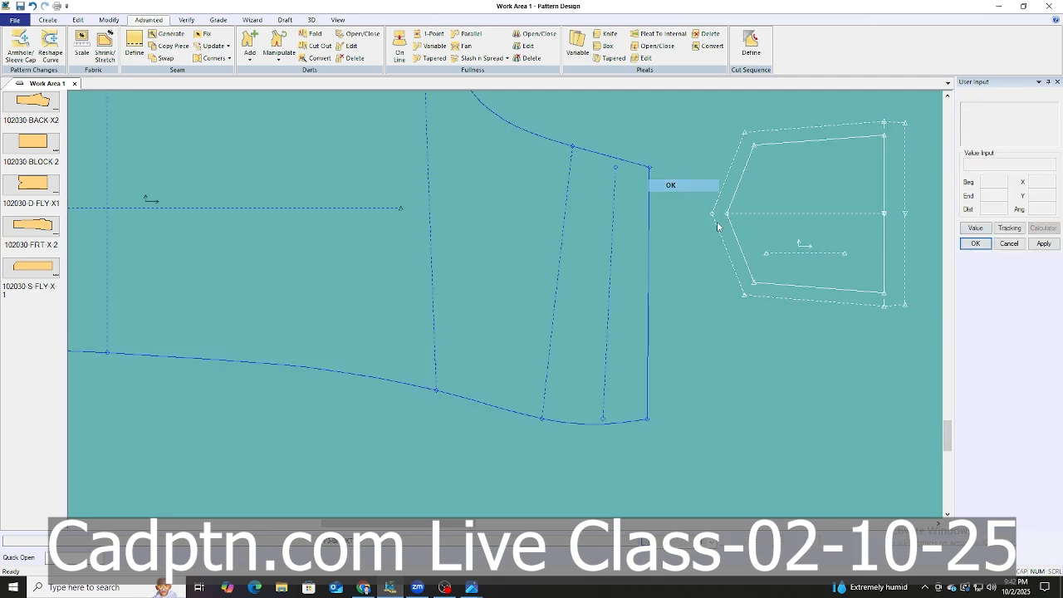
Rotate the back panel to align the slanted offset line with the Y axis.
{"action": "left_click_drag", "start_coordinate": [844, 190], "coordinate": [830, 223]}
{"action": "left_click_drag", "start_coordinate": [557, 321], "coordinate": [536, 299]}
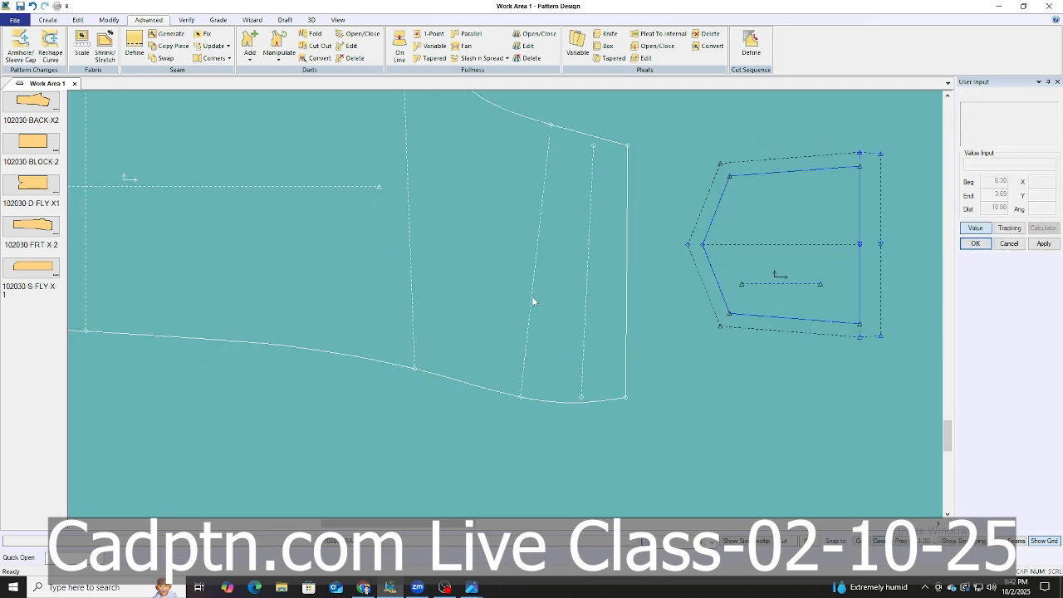
{"action": "key", "text": "ctrl+r"}
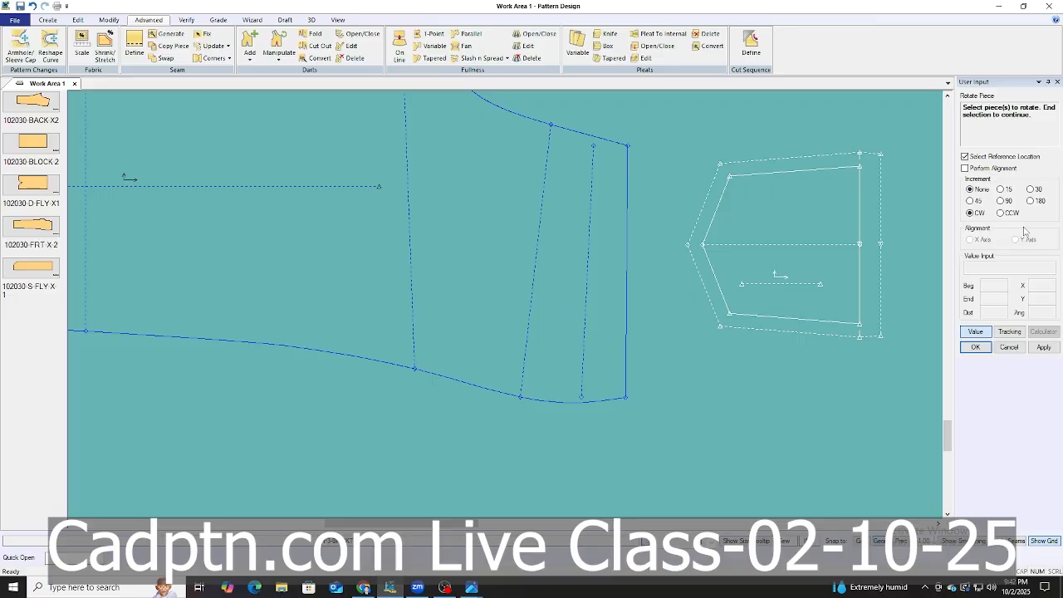
{"action": "left_click", "coordinate": [1005, 168]}
{"action": "left_click", "coordinate": [592, 231]}
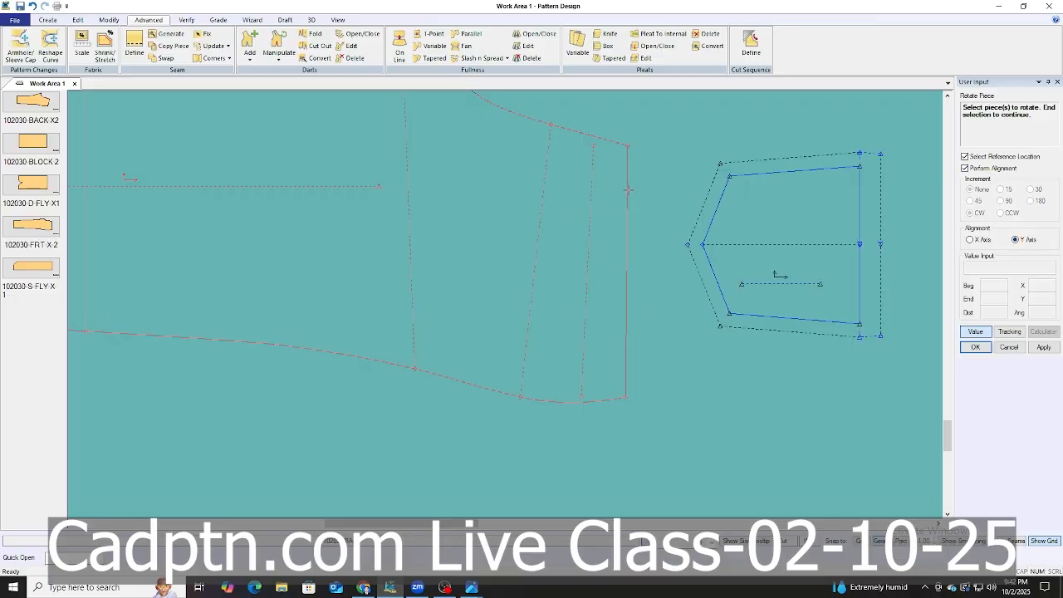
{"action": "right_click", "coordinate": [591, 230]}
{"action": "left_click", "coordinate": [590, 201]}
{"action": "right_click", "coordinate": [575, 201]}
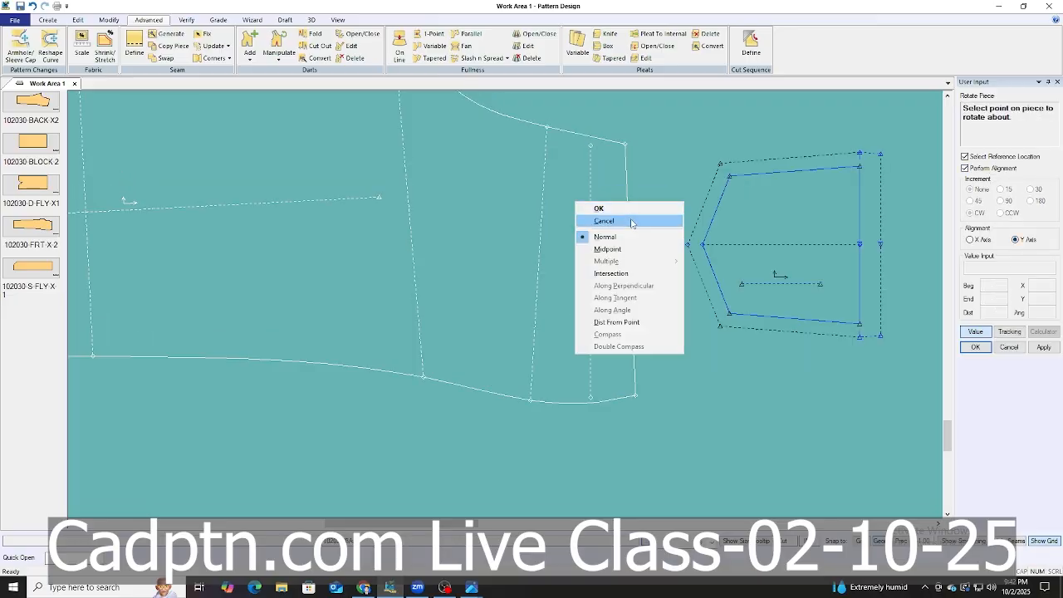
{"action": "left_click", "coordinate": [631, 220]}
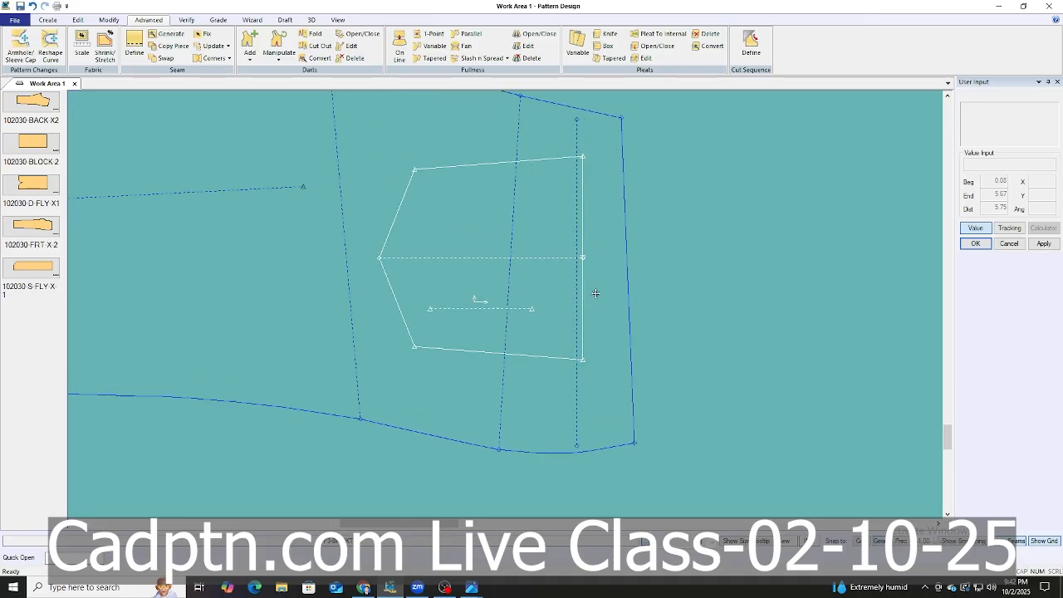
Extend the offset line's upper end to the centre back seam and set the pocket piece clear of the back panel.
{"action": "left_click", "coordinate": [579, 308]}
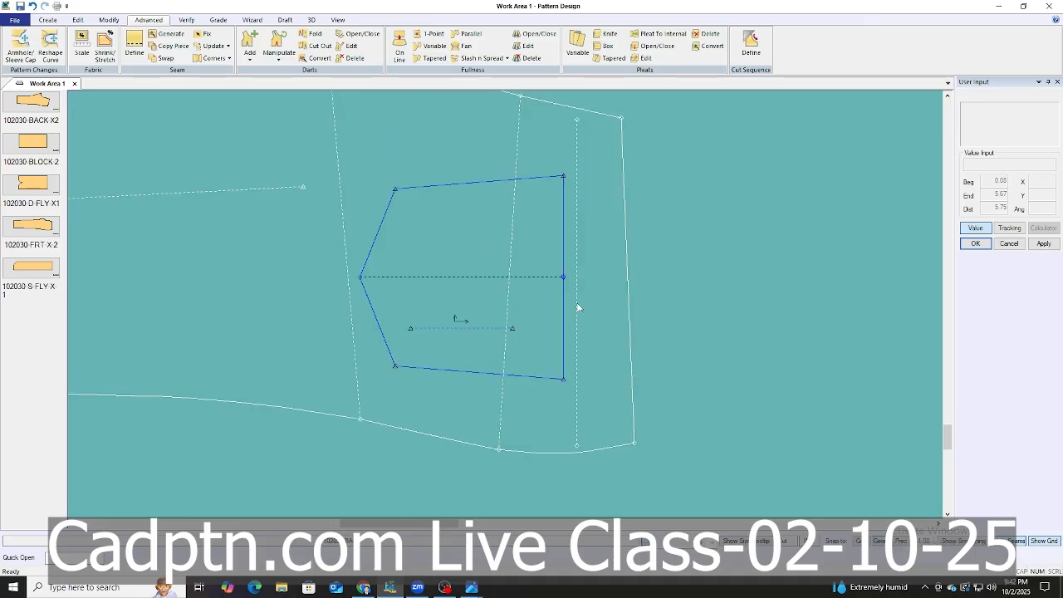
{"action": "right_click", "coordinate": [588, 143]}
{"action": "left_click", "coordinate": [610, 149]}
{"action": "left_click", "coordinate": [632, 238]}
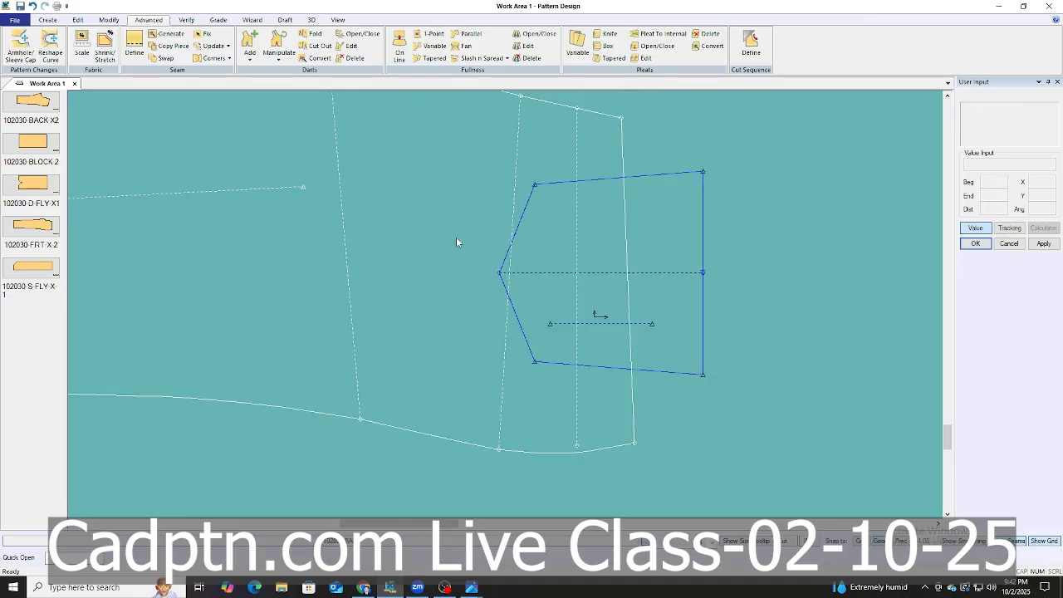
{"action": "left_click", "coordinate": [451, 239]}
{"action": "left_click", "coordinate": [379, 259]}
{"action": "left_click", "coordinate": [572, 247]}
{"action": "left_click", "coordinate": [648, 251]}
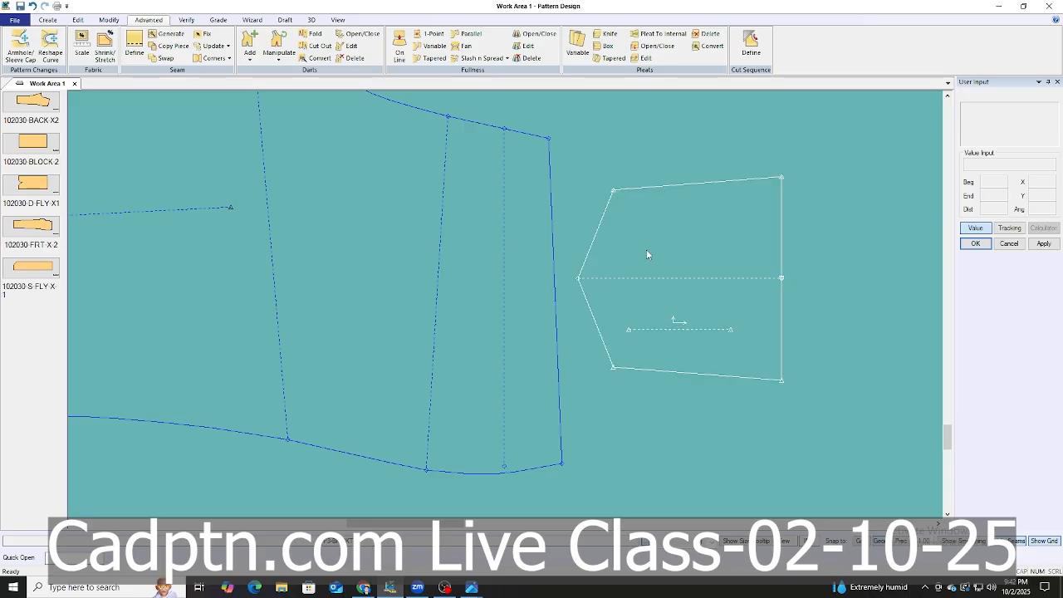
Rotate the pocket piece to align its upper slanted side with the X axis.
{"action": "left_click", "coordinate": [646, 250]}
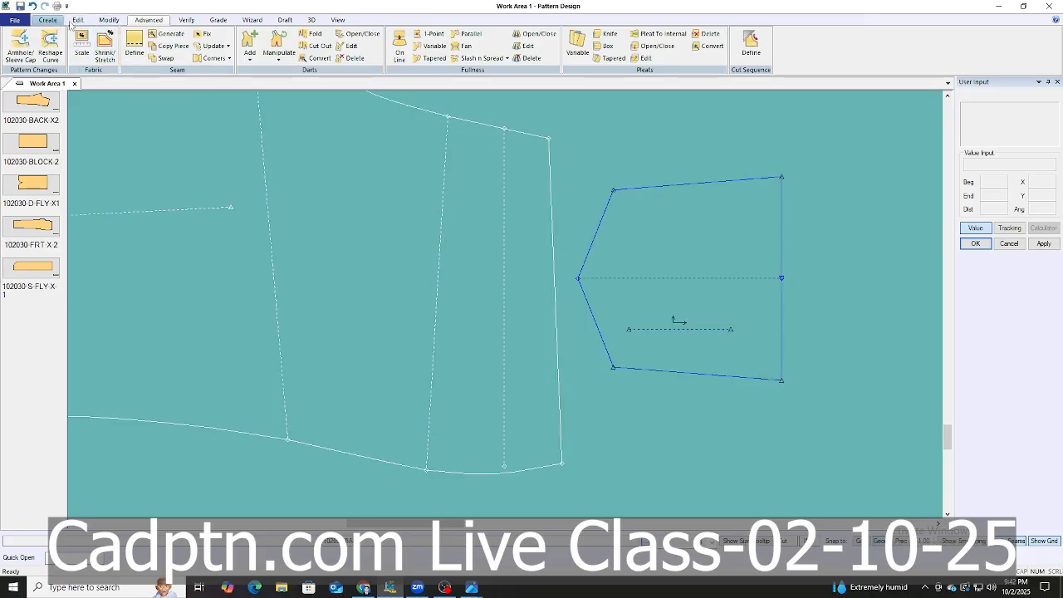
{"action": "left_click", "coordinate": [109, 19]}
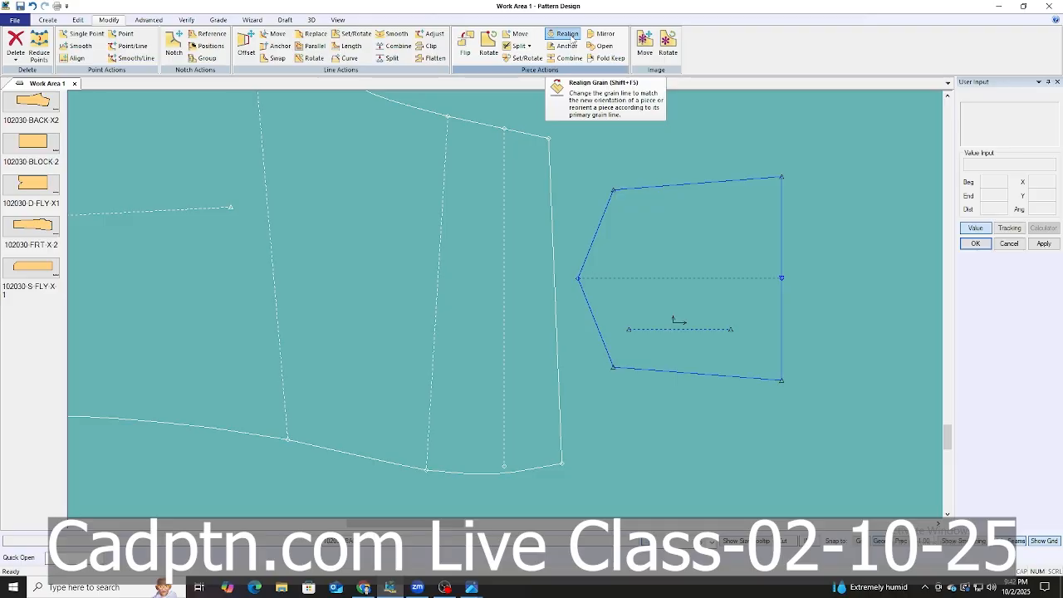
{"action": "left_click", "coordinate": [566, 34]}
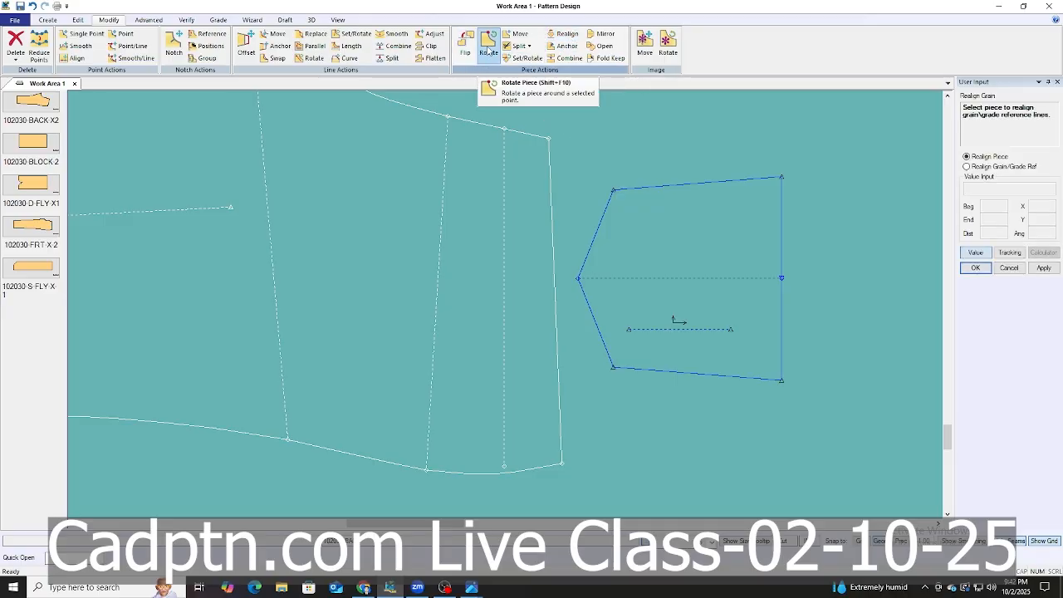
{"action": "left_click", "coordinate": [489, 46]}
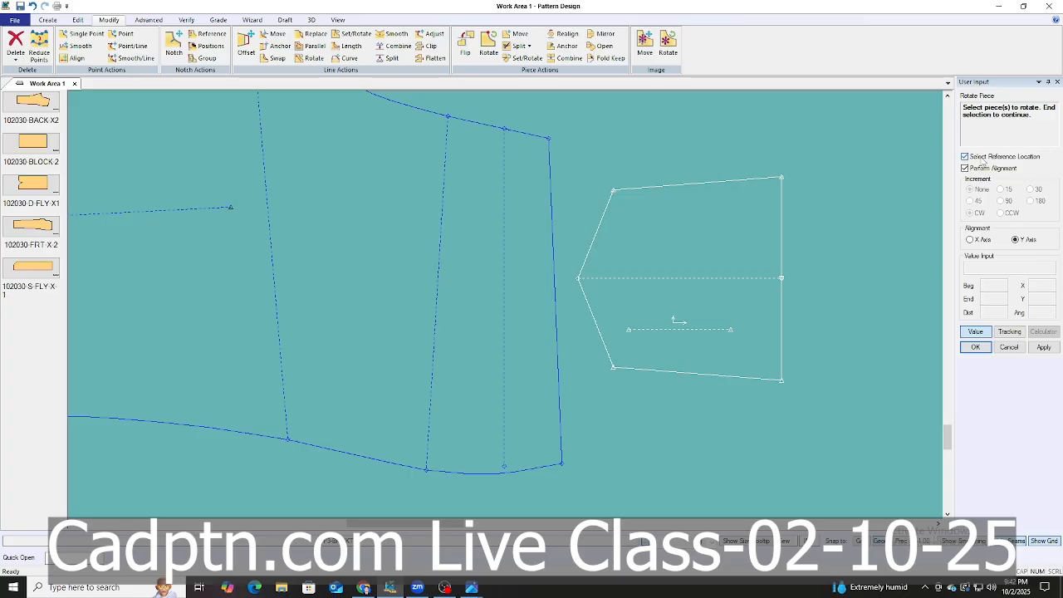
{"action": "left_click", "coordinate": [984, 161]}
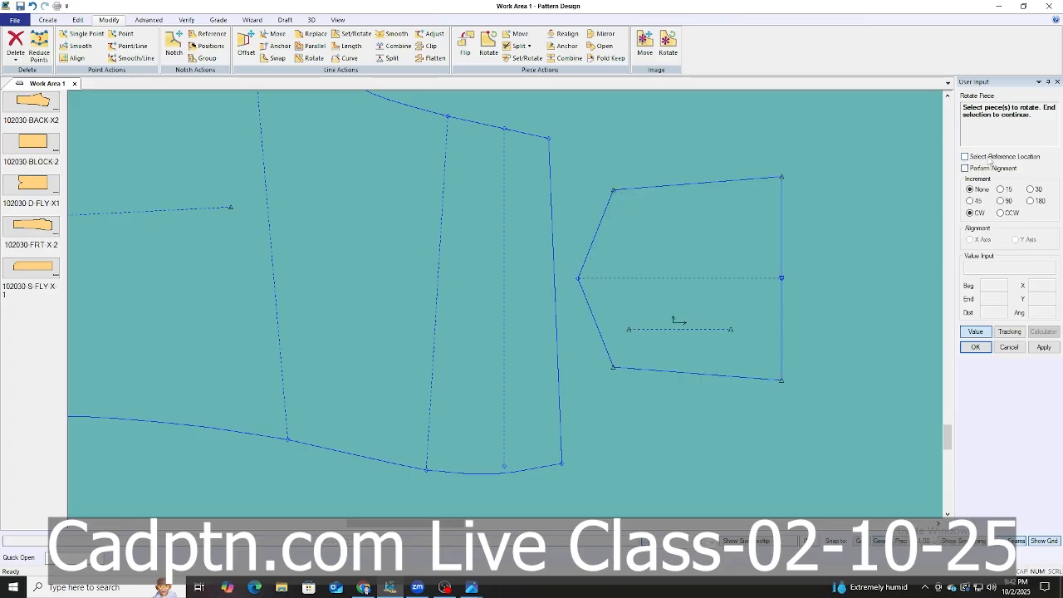
{"action": "left_click", "coordinate": [985, 168]}
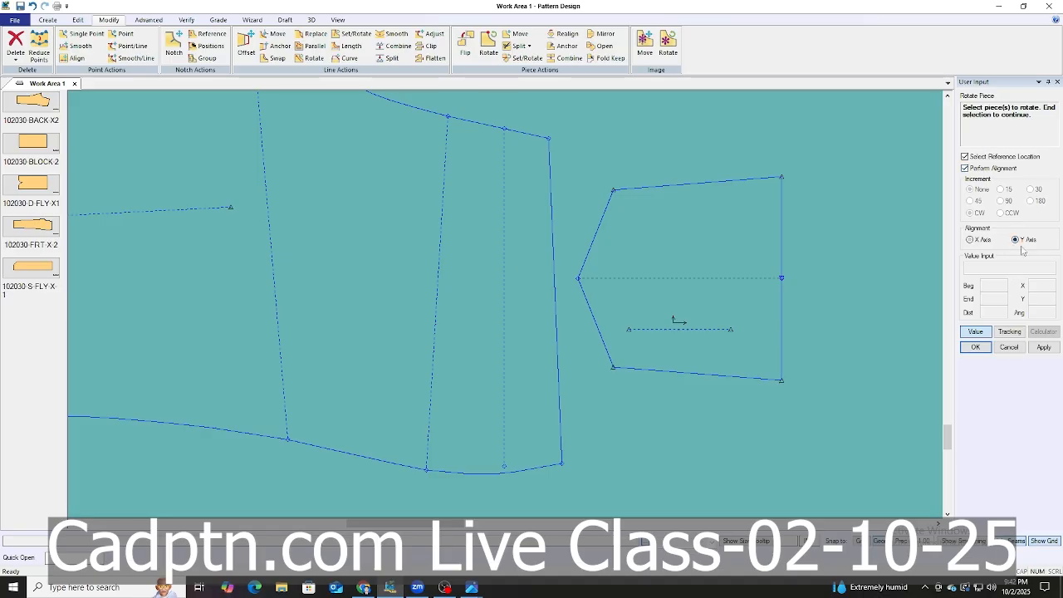
{"action": "left_click", "coordinate": [526, 307]}
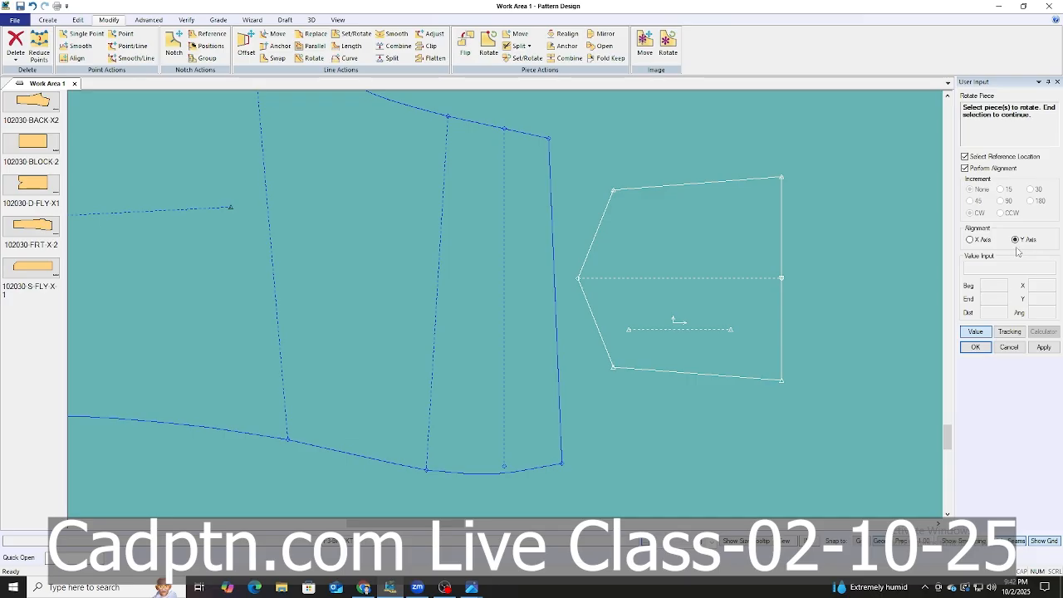
{"action": "left_click", "coordinate": [969, 240]}
{"action": "left_click", "coordinate": [673, 237]}
{"action": "right_click", "coordinate": [673, 237]}
{"action": "left_click", "coordinate": [712, 177]}
{"action": "left_click", "coordinate": [673, 185]}
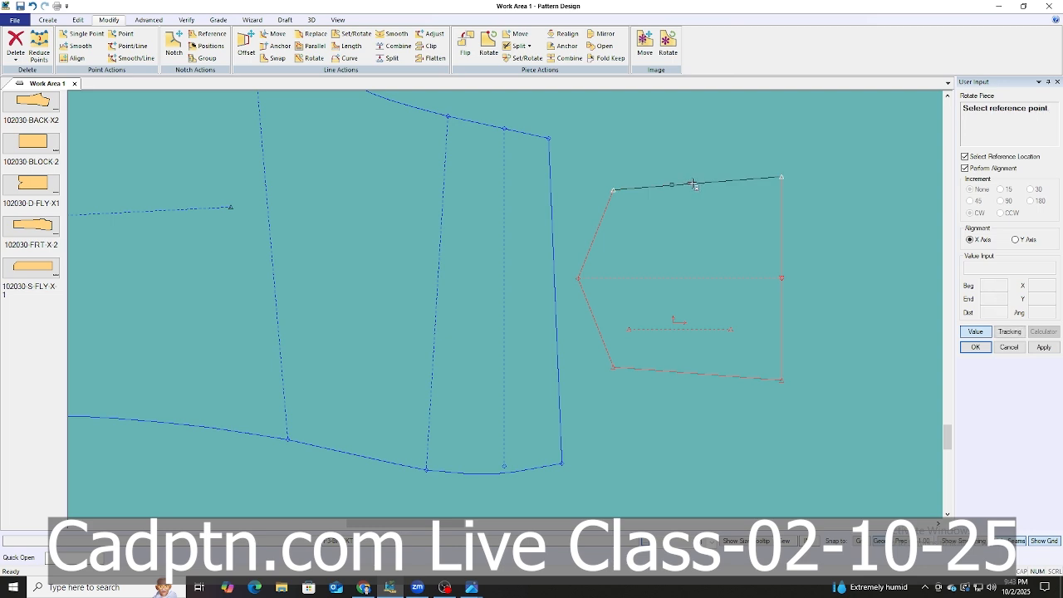
{"action": "left_click", "coordinate": [693, 183]}
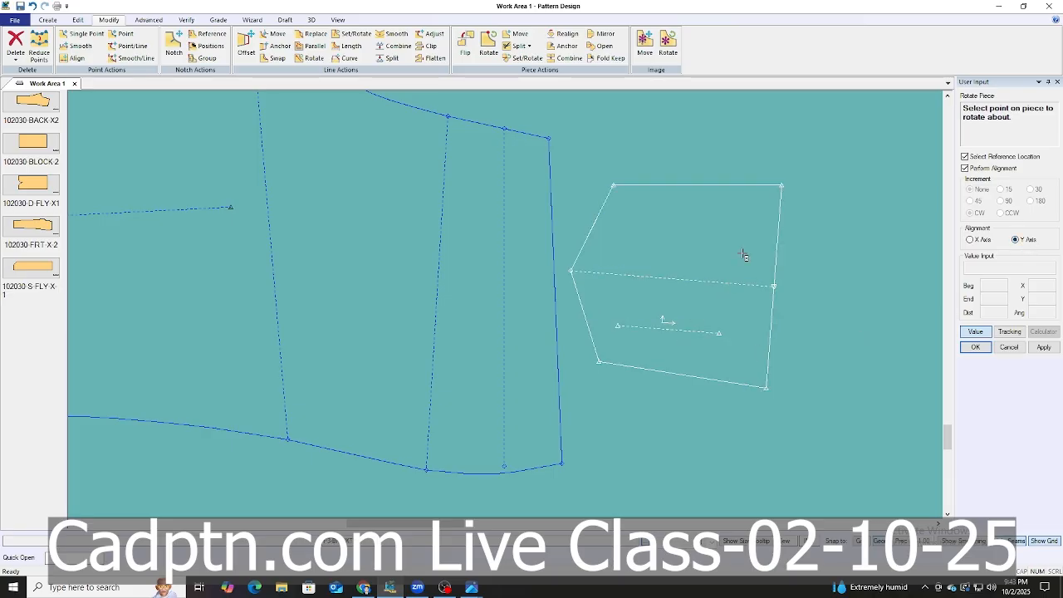
Rotate the pocket piece to align its opening edge with the Y axis.
{"action": "left_click", "coordinate": [775, 287]}
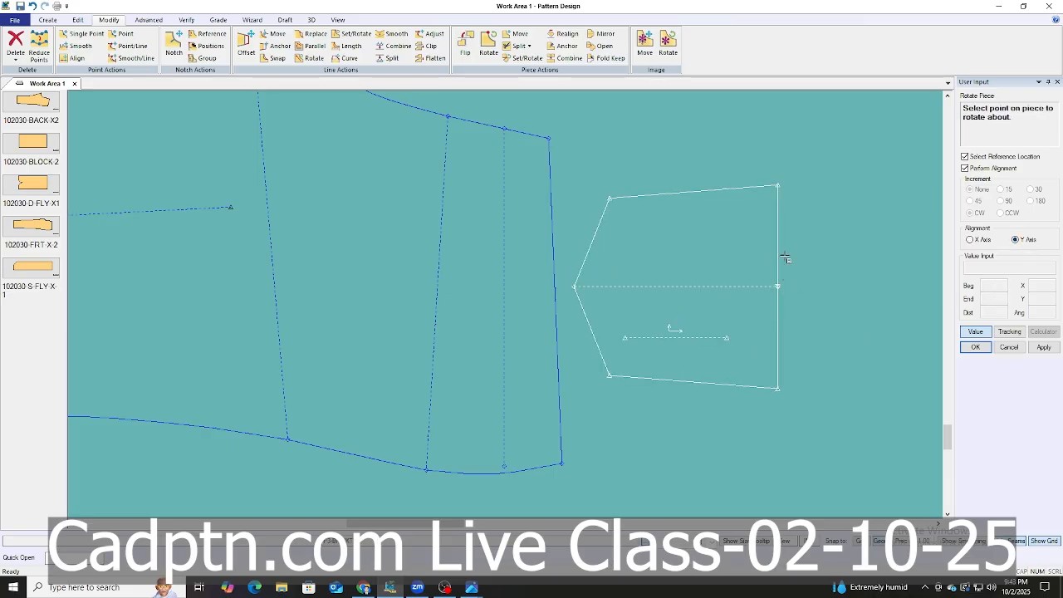
{"action": "right_click", "coordinate": [802, 219]}
{"action": "left_click", "coordinate": [805, 237]}
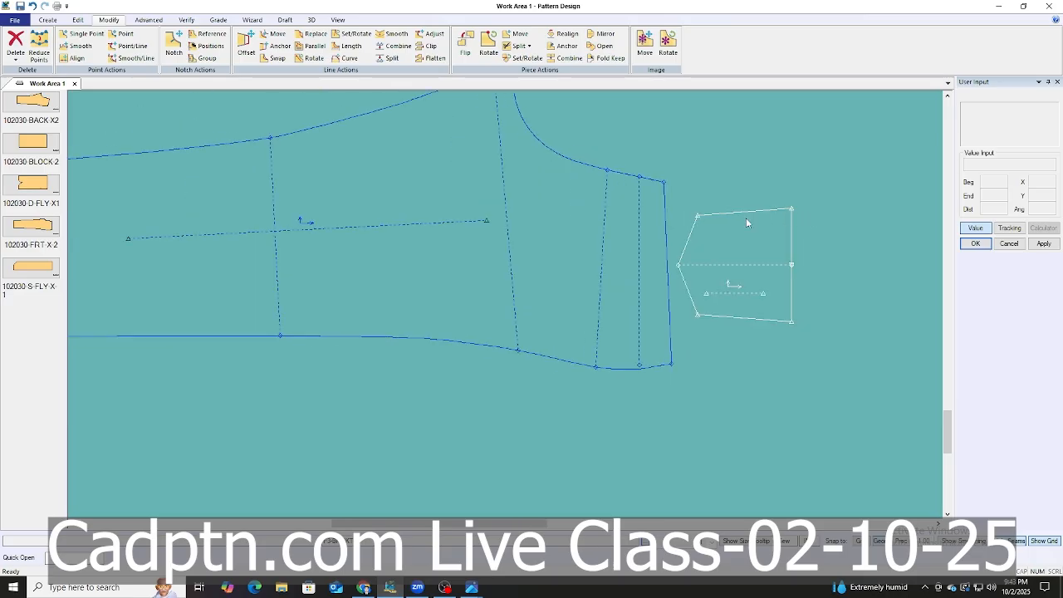
Move the pocket piece over the waist end of the back panel and shift the panel slightly towards its waist side.
{"action": "scroll", "coordinate": [743, 218], "scroll_direction": "up", "scroll_amount": 1}
{"action": "left_click_drag", "start_coordinate": [744, 218], "coordinate": [556, 226]}
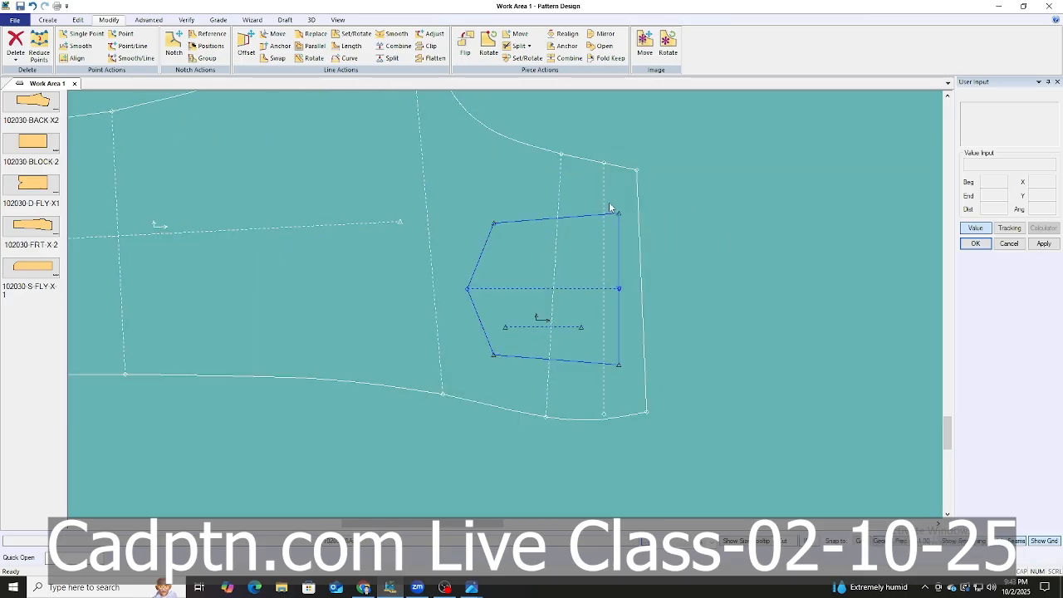
{"action": "left_click_drag", "start_coordinate": [616, 199], "coordinate": [636, 202]}
Offset the waist-end segment of the centre back seam into the back panel as a pocket placement guide.
{"action": "key", "text": "o"}
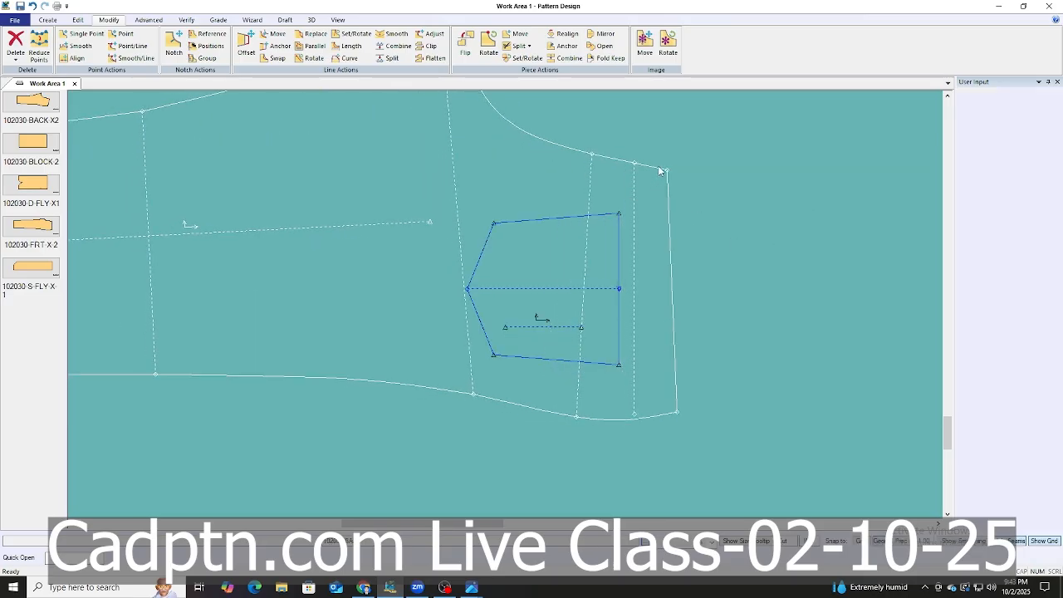
{"action": "left_click", "coordinate": [650, 165]}
{"action": "right_click", "coordinate": [652, 150]}
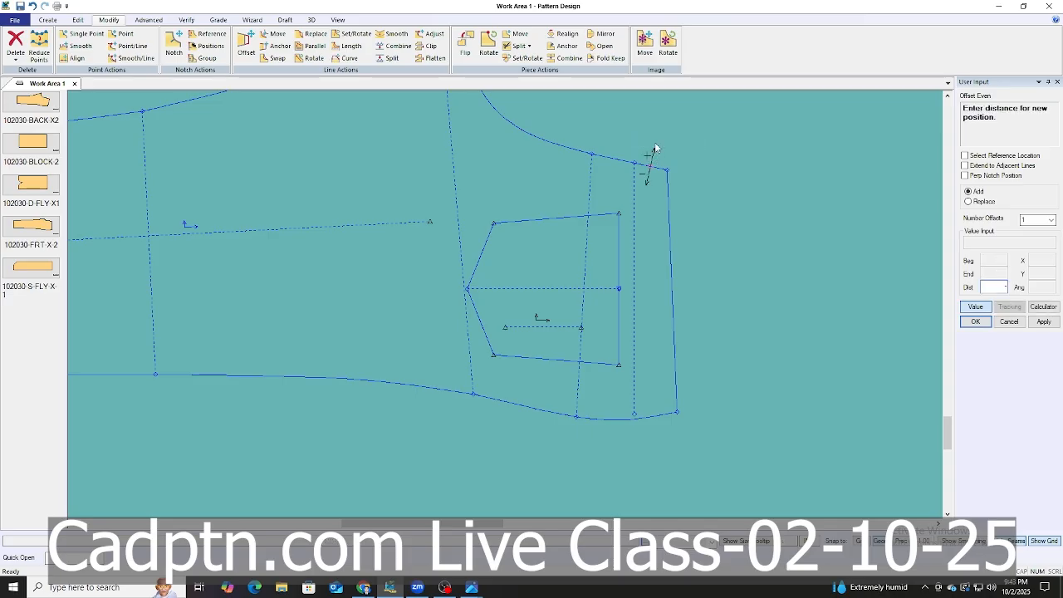
{"action": "key", "text": "Return"}
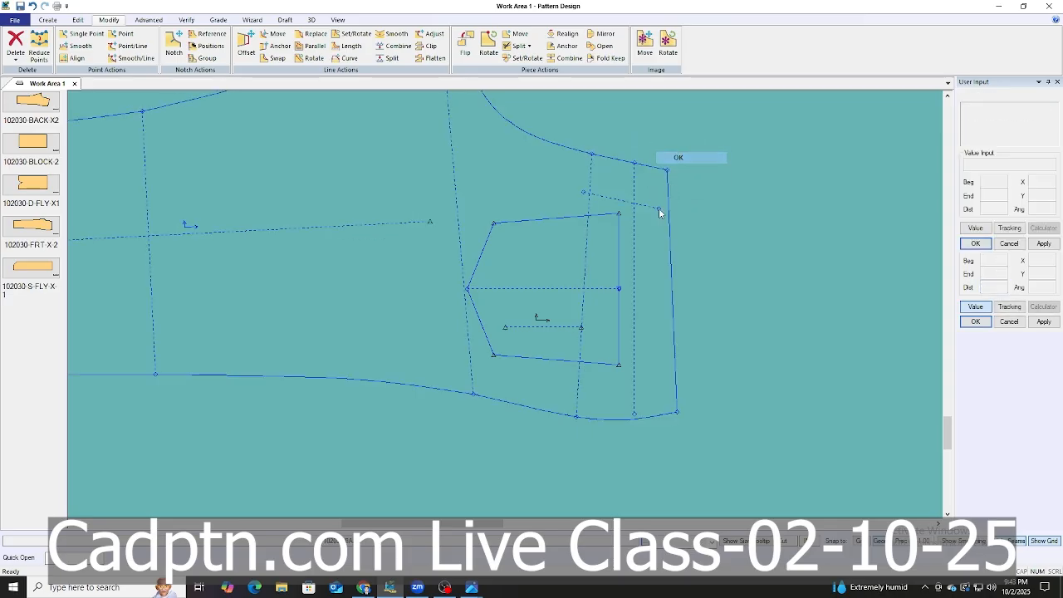
Clip the seam guide at the pocket opening line and move the back panel so their intersection meets the pocket's upper corner.
{"action": "scroll", "coordinate": [643, 208], "scroll_direction": "up", "scroll_amount": 2}
{"action": "left_click_drag", "start_coordinate": [656, 205], "coordinate": [658, 190]}
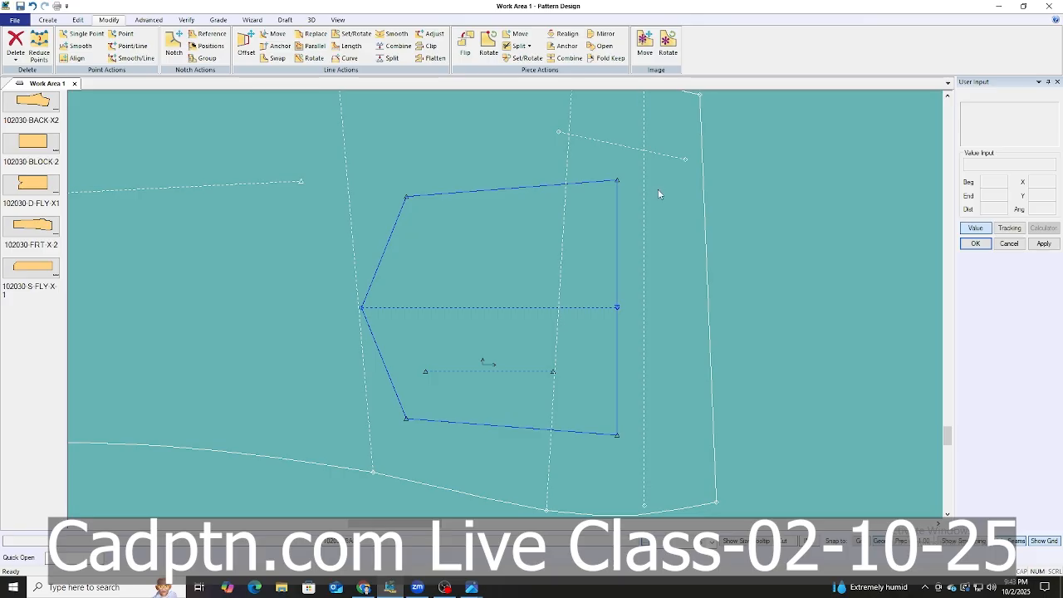
{"action": "key", "text": "c"}
{"action": "left_click", "coordinate": [644, 163]}
{"action": "right_click", "coordinate": [665, 127]}
{"action": "left_click", "coordinate": [684, 133]}
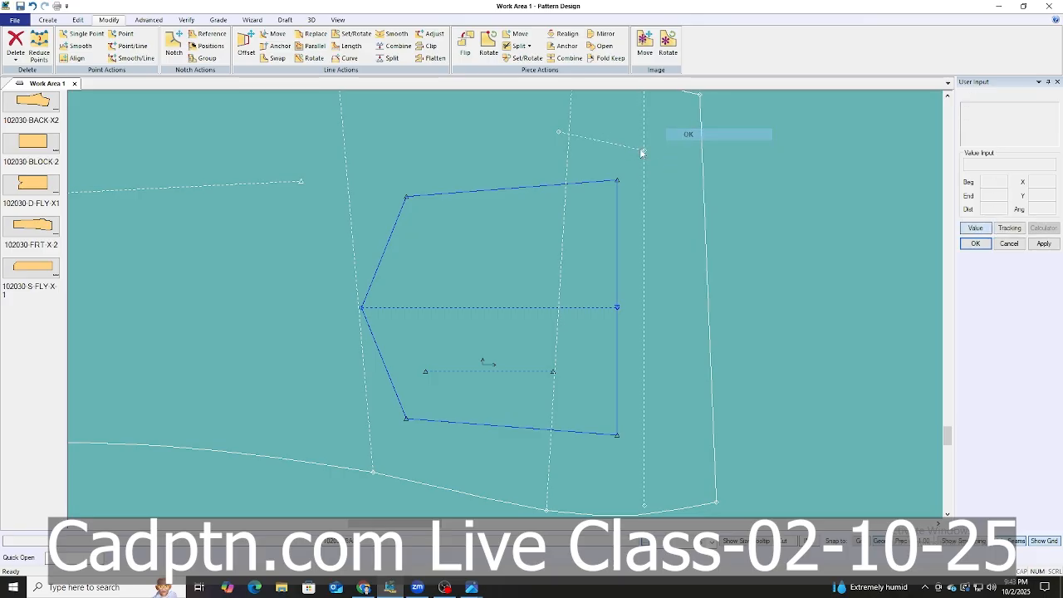
{"action": "left_click_drag", "start_coordinate": [631, 158], "coordinate": [623, 171]}
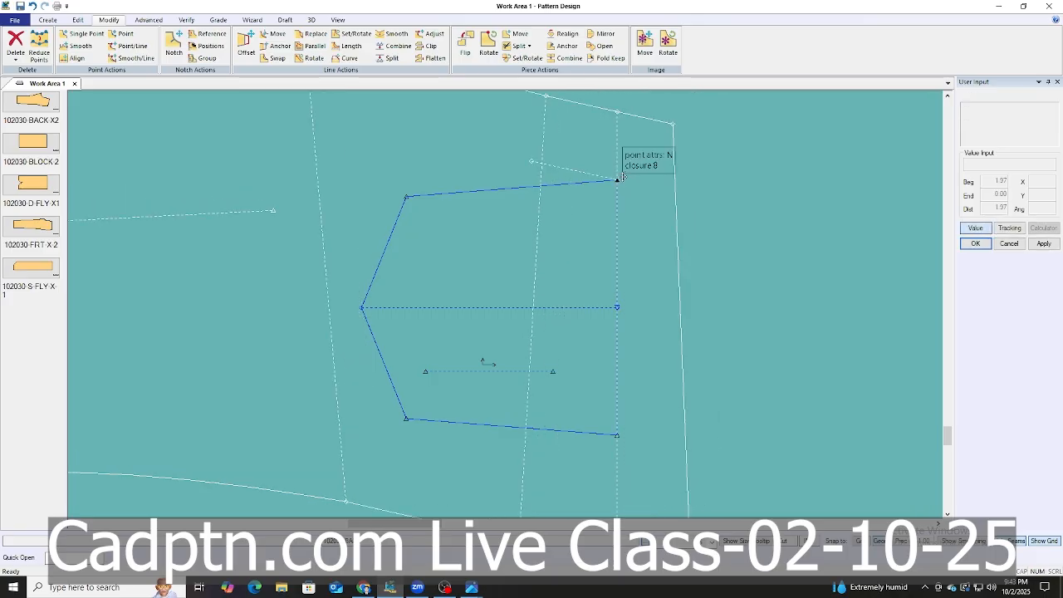
{"action": "left_click", "coordinate": [621, 175]}
Copy the pocket's two side edges and pointed bottom edges onto the back panel in place with Copy Line.
{"action": "key", "text": "ctrl+c"}
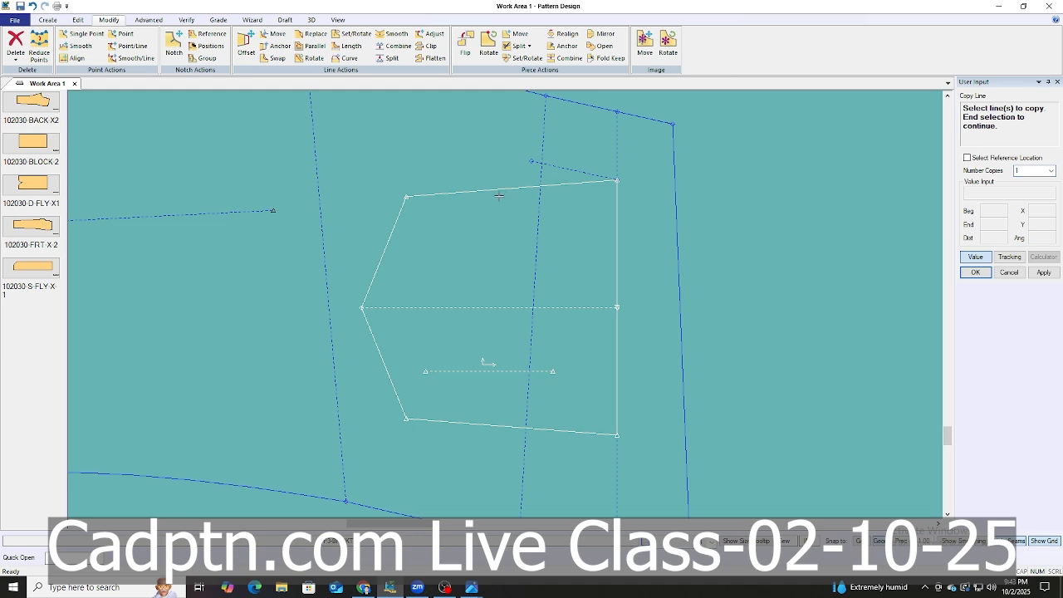
{"action": "left_click", "coordinate": [48, 19]}
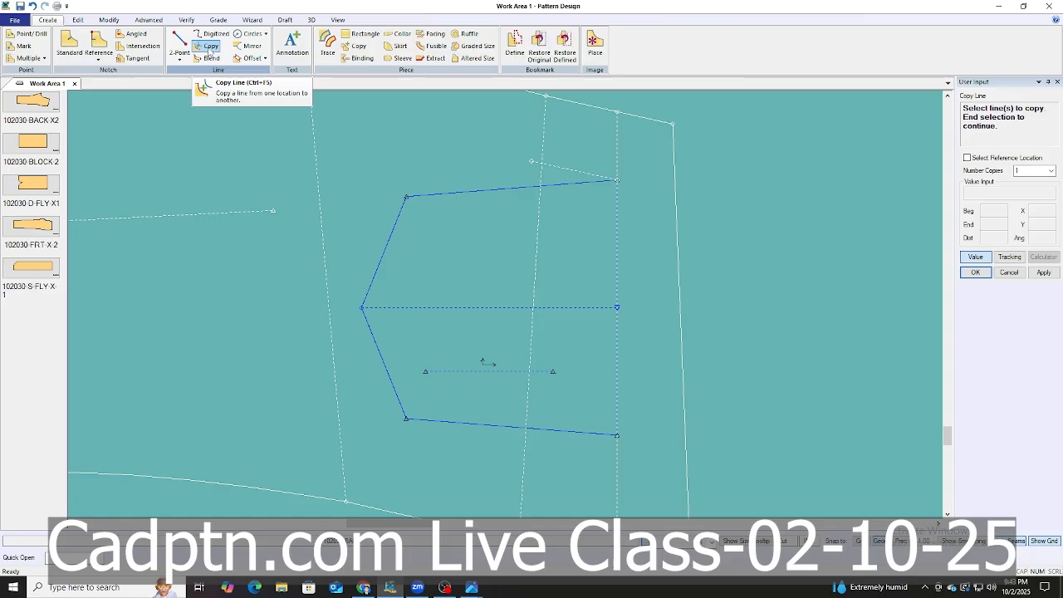
{"action": "left_click", "coordinate": [528, 188]}
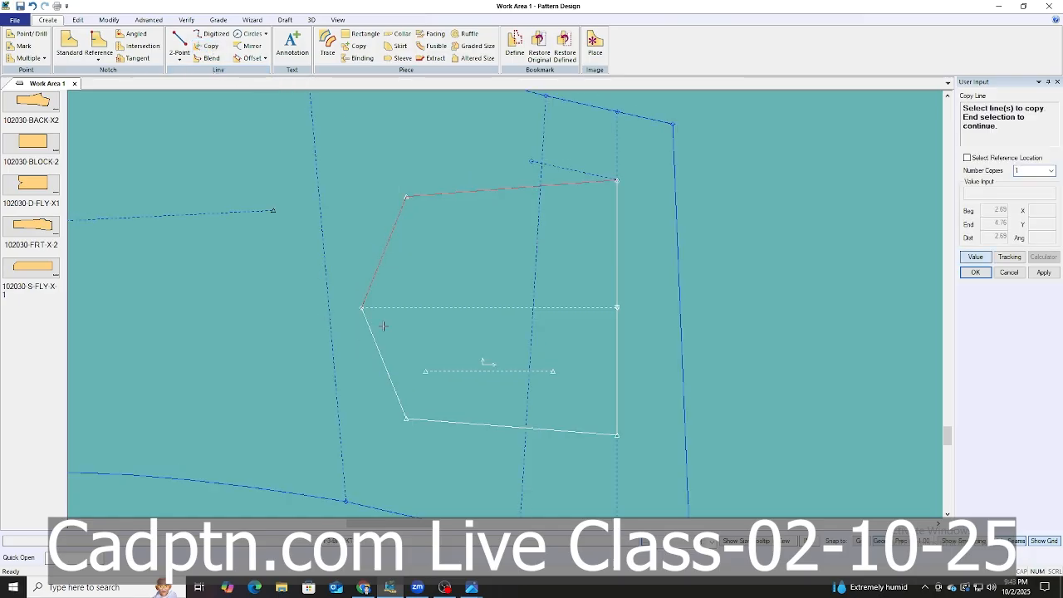
{"action": "left_click", "coordinate": [376, 356]}
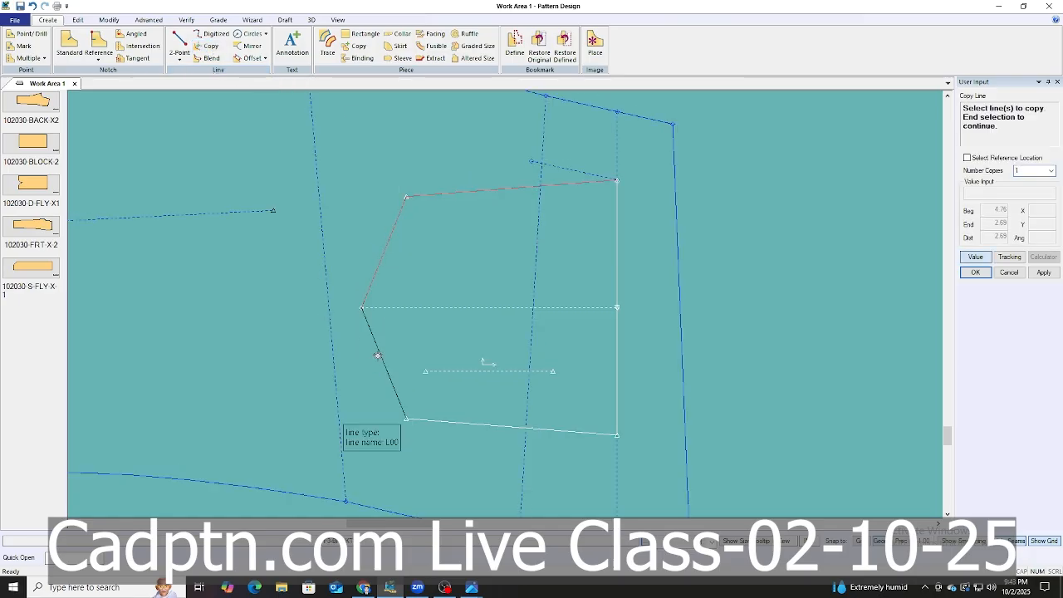
{"action": "right_click", "coordinate": [609, 257]}
{"action": "left_click", "coordinate": [609, 257]}
{"action": "left_click", "coordinate": [222, 290]}
{"action": "right_click", "coordinate": [512, 175]}
{"action": "left_click", "coordinate": [512, 177]}
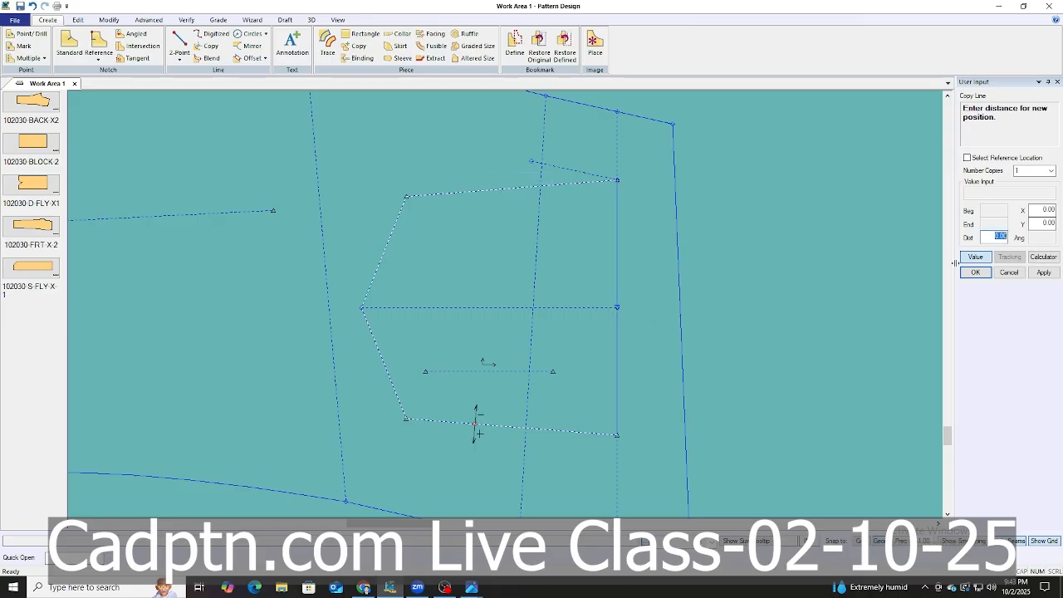
{"action": "right_click", "coordinate": [736, 203]}
{"action": "left_click", "coordinate": [768, 221]}
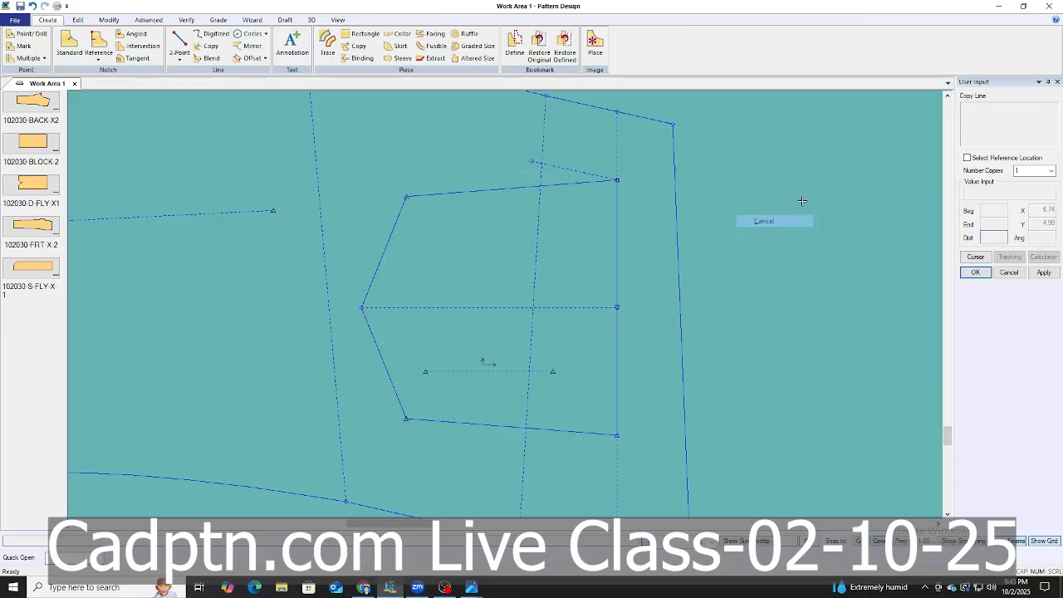
{"action": "right_click", "coordinate": [765, 196]}
{"action": "left_click", "coordinate": [797, 202]}
Move the pocket piece clear of the back panel.
{"action": "left_click", "coordinate": [594, 282]}
{"action": "scroll", "coordinate": [308, 169], "scroll_direction": "down", "scroll_amount": 5}
{"action": "left_click", "coordinate": [758, 190]}
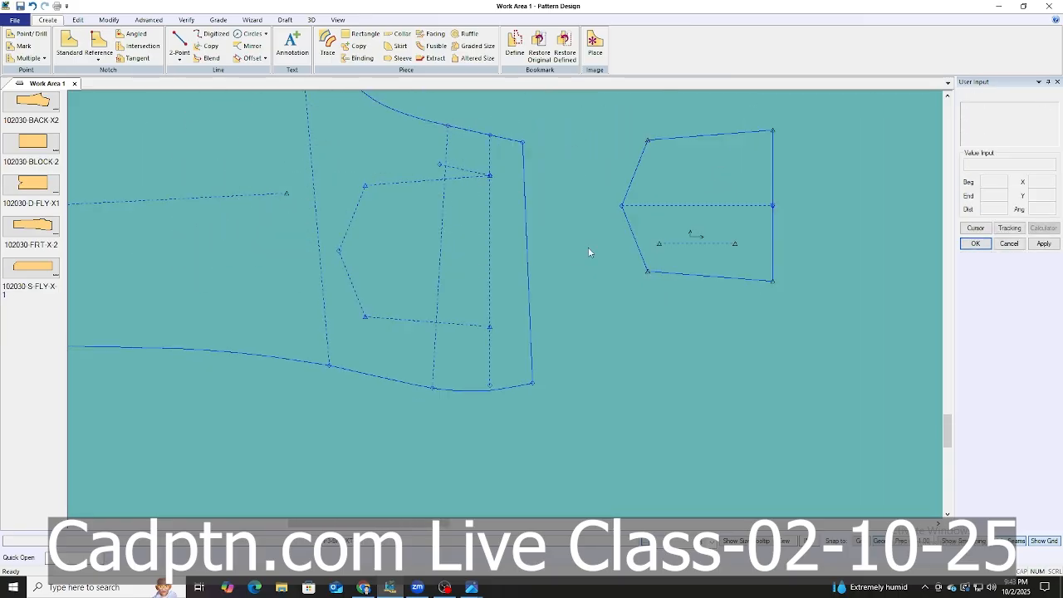
Delete the seam guide line from the back panel.
{"action": "scroll", "coordinate": [465, 249], "scroll_direction": "up", "scroll_amount": 2}
{"action": "key", "text": "Delete"}
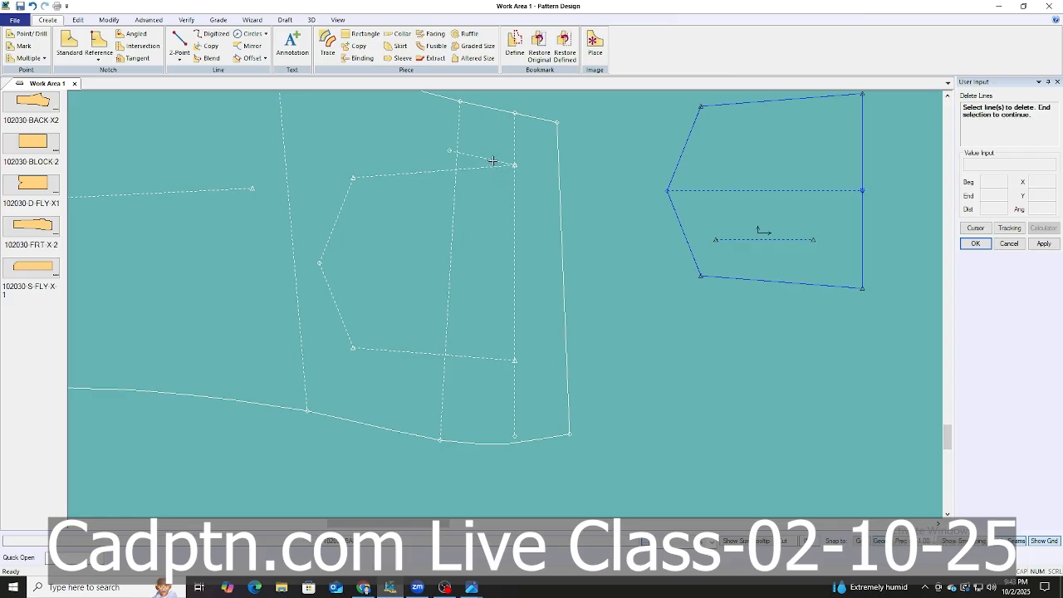
{"action": "right_click", "coordinate": [463, 205]}
{"action": "left_click", "coordinate": [486, 215]}
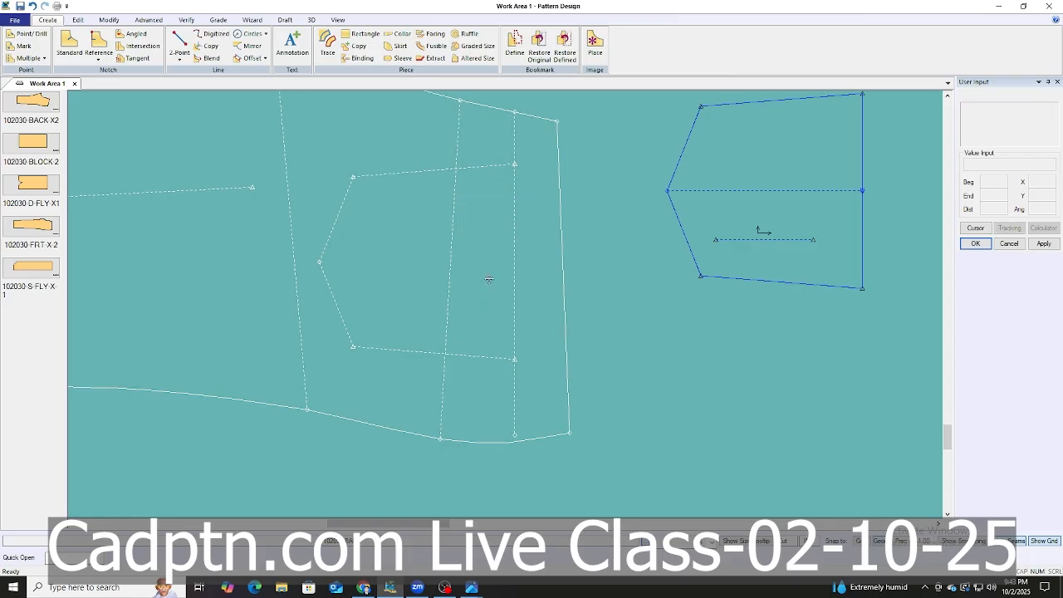
Clip the pocket opening line at the copied pocket outline's lower corner, removing the part towards the side seam.
{"action": "key", "text": "c"}
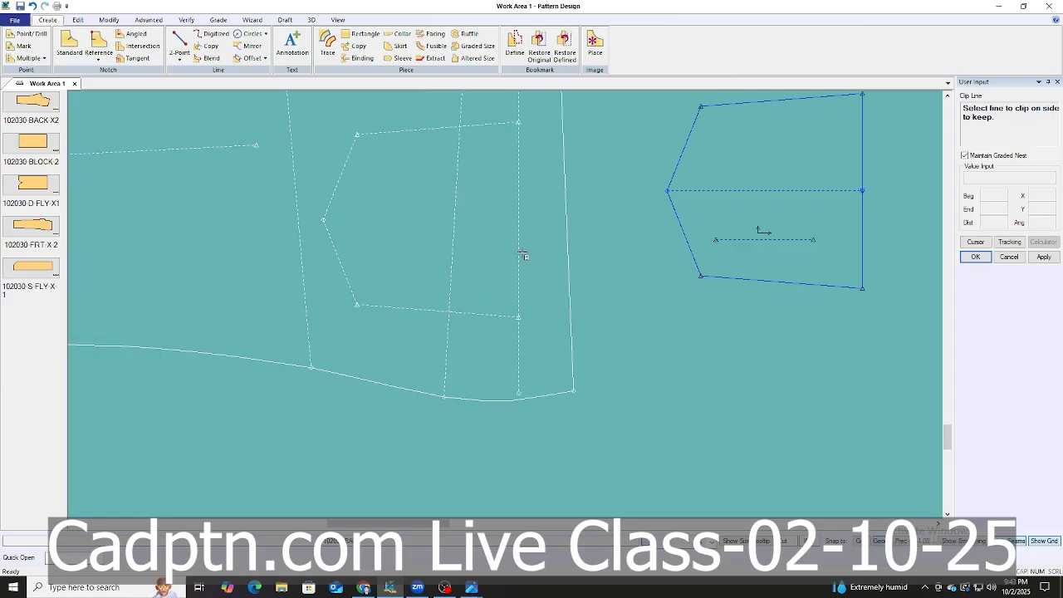
{"action": "left_click", "coordinate": [106, 20]}
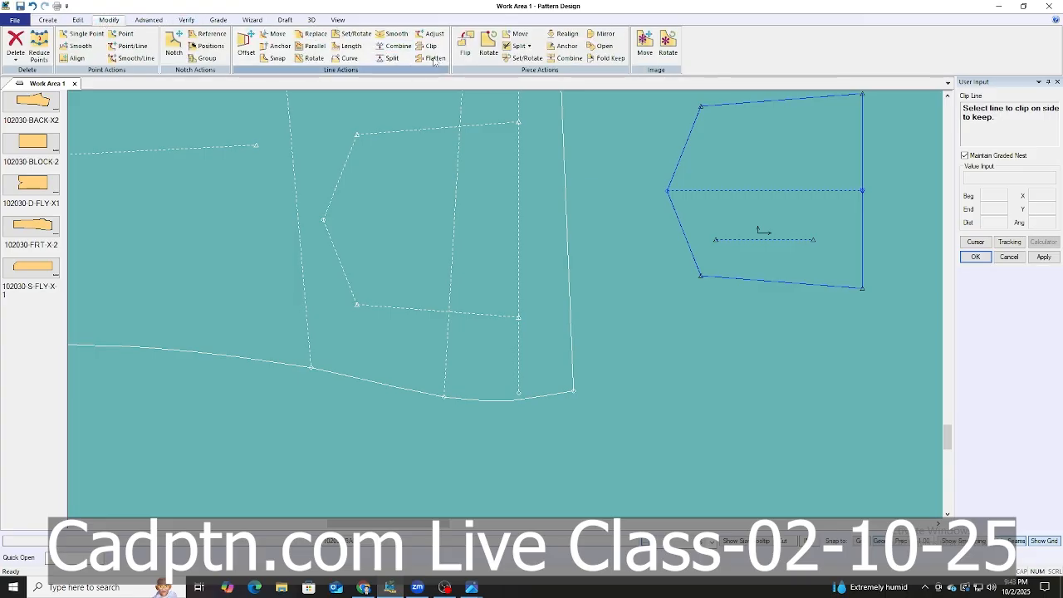
{"action": "left_click", "coordinate": [514, 313]}
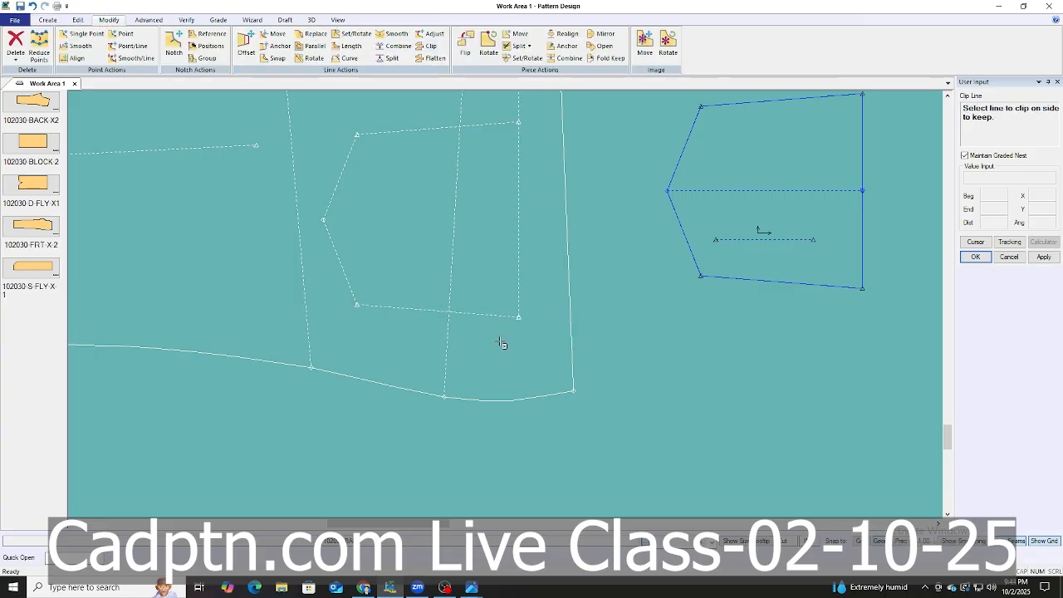
{"action": "right_click", "coordinate": [596, 225]}
{"action": "left_click", "coordinate": [596, 226]}
{"action": "scroll", "coordinate": [773, 333], "scroll_direction": "down", "scroll_amount": 5}
{"action": "scroll", "coordinate": [601, 266], "scroll_direction": "up", "scroll_amount": 3}
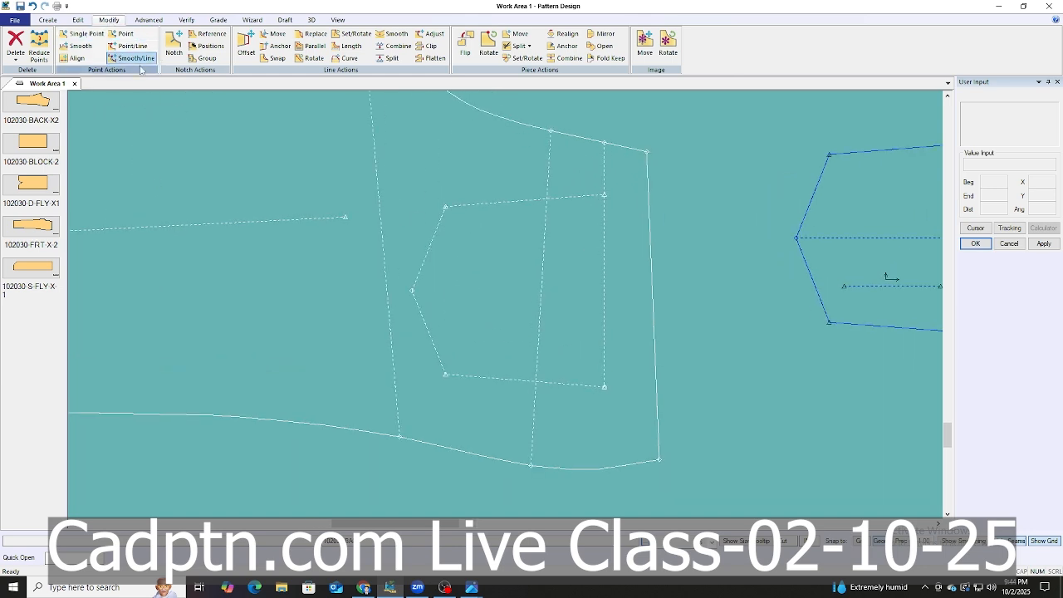
Extend both side edges of the copied pocket outline to the back panel's yoke seam with Tangent On Line.
{"action": "left_click", "coordinate": [47, 20]}
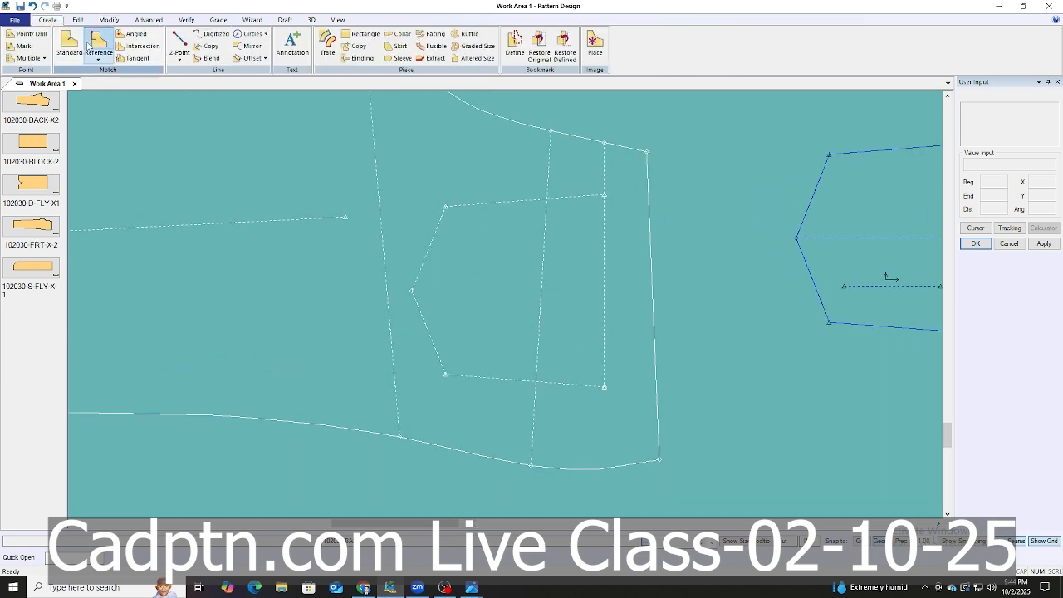
{"action": "left_click", "coordinate": [179, 55]}
{"action": "left_click", "coordinate": [212, 131]}
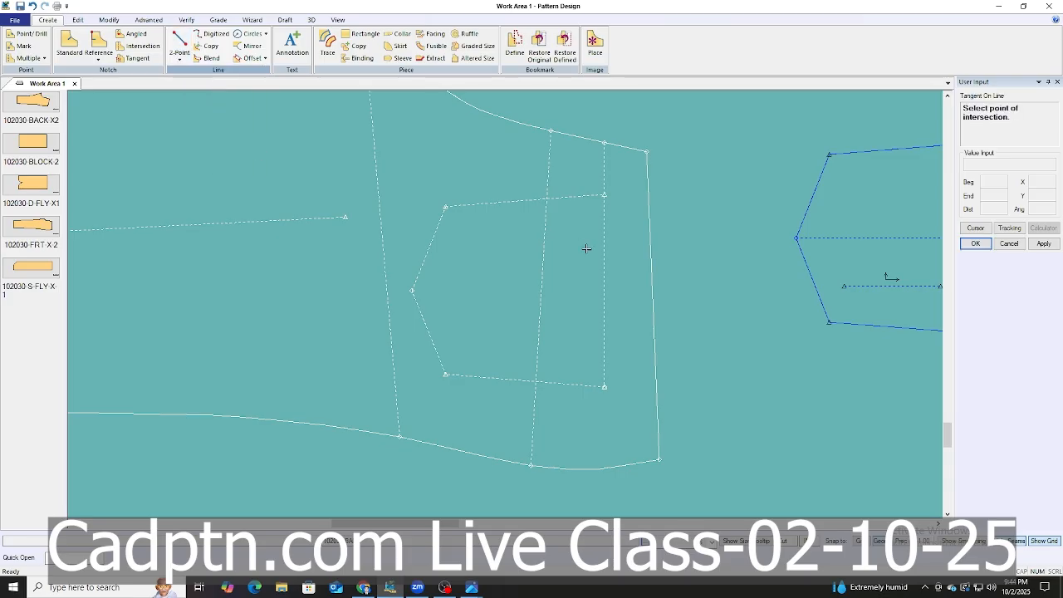
{"action": "scroll", "coordinate": [584, 249], "scroll_direction": "up", "scroll_amount": 1}
{"action": "left_click", "coordinate": [612, 170]}
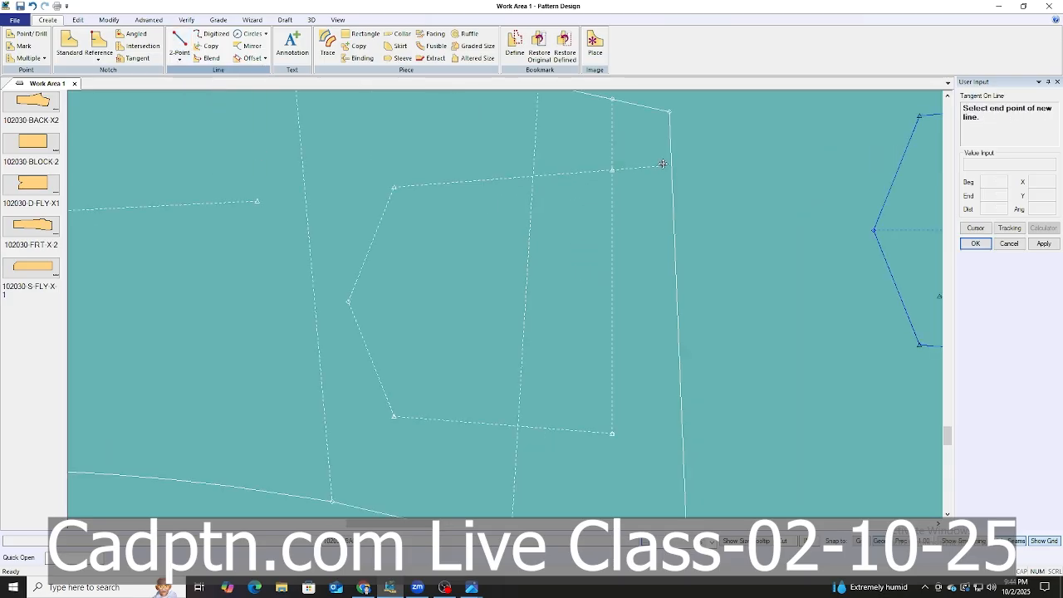
{"action": "left_click", "coordinate": [670, 163]}
{"action": "left_click", "coordinate": [611, 433]}
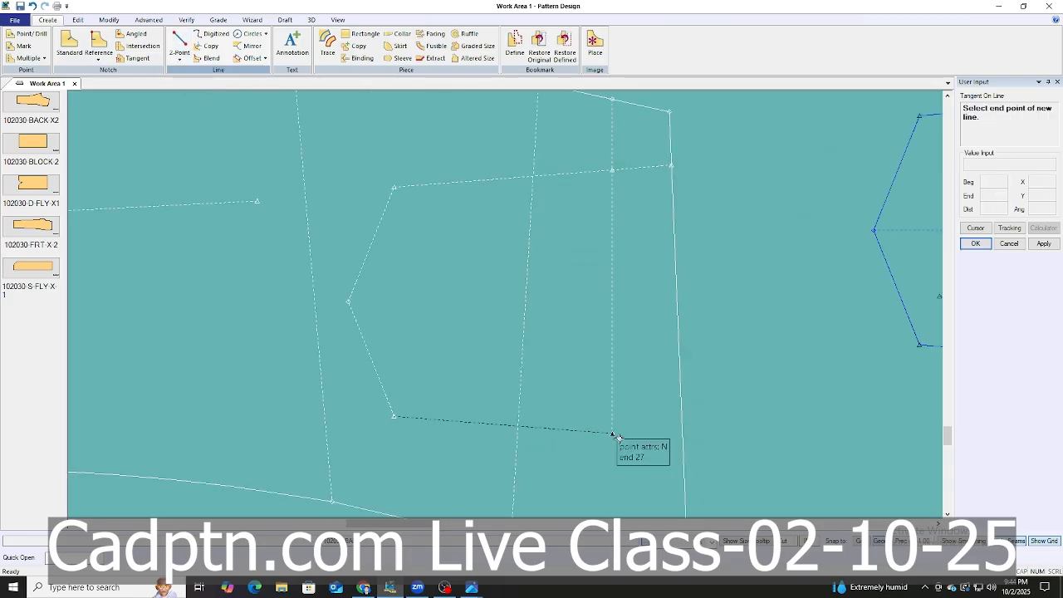
{"action": "left_click", "coordinate": [684, 449]}
{"action": "key", "text": "Escape"}
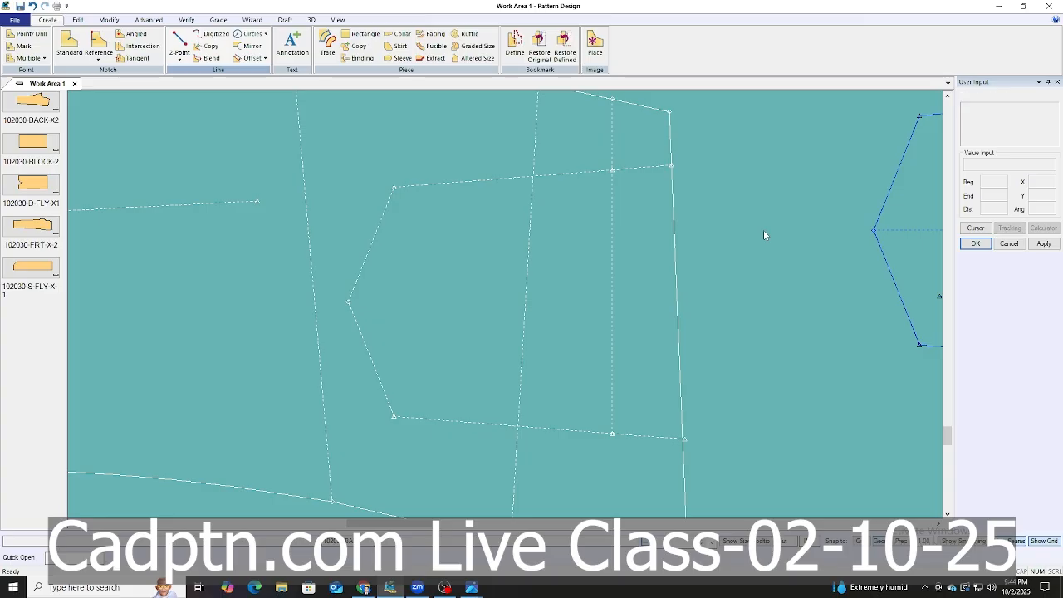
Grade the end points of the extended pocket side lines on the yoke seam with Intersection X.
{"action": "left_click_drag", "start_coordinate": [550, 383], "coordinate": [538, 361]}
{"action": "scroll", "coordinate": [682, 437], "scroll_direction": "up", "scroll_amount": 4}
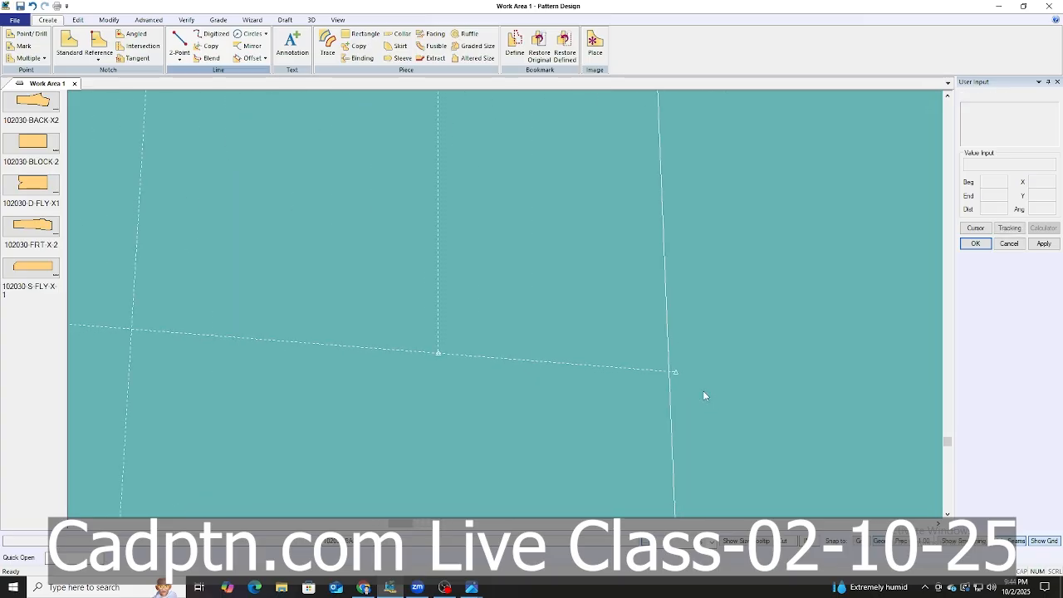
{"action": "left_click", "coordinate": [218, 19]}
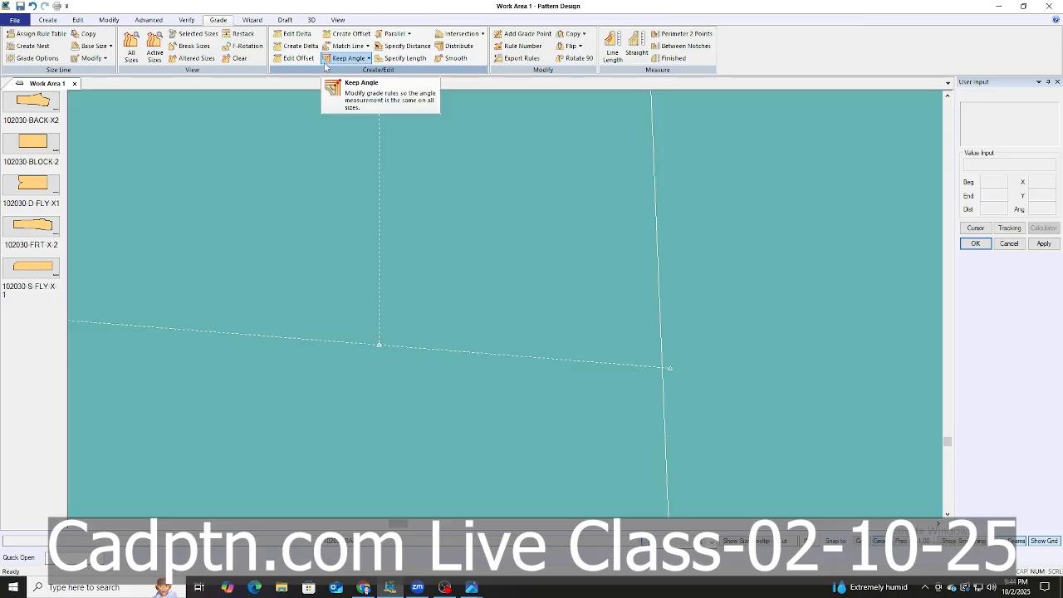
{"action": "left_click", "coordinate": [465, 33]}
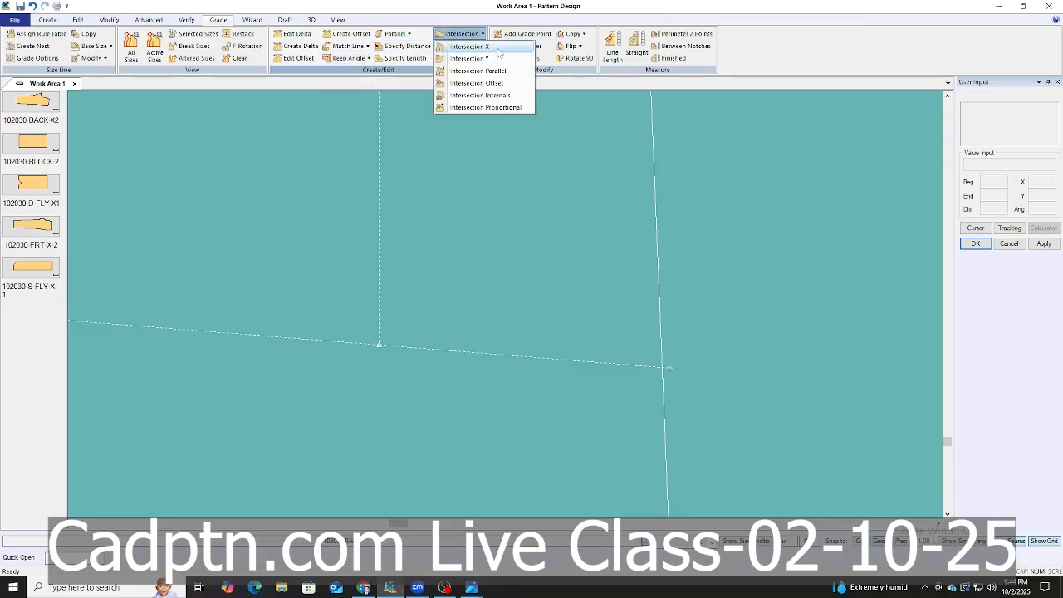
{"action": "left_click", "coordinate": [469, 56]}
{"action": "scroll", "coordinate": [671, 366], "scroll_direction": "down", "scroll_amount": 5}
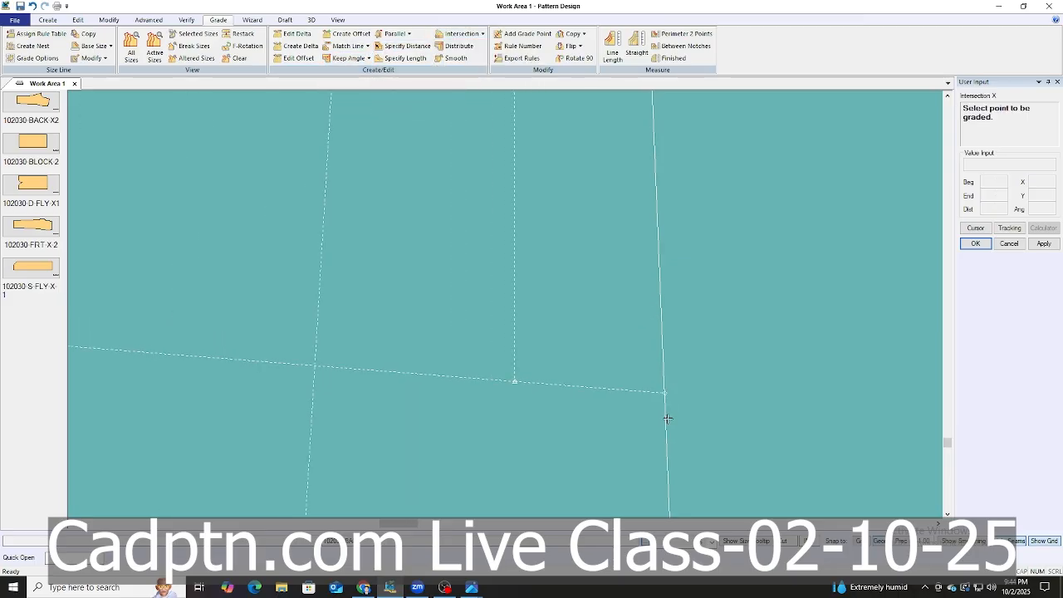
{"action": "scroll", "coordinate": [628, 196], "scroll_direction": "up", "scroll_amount": 2}
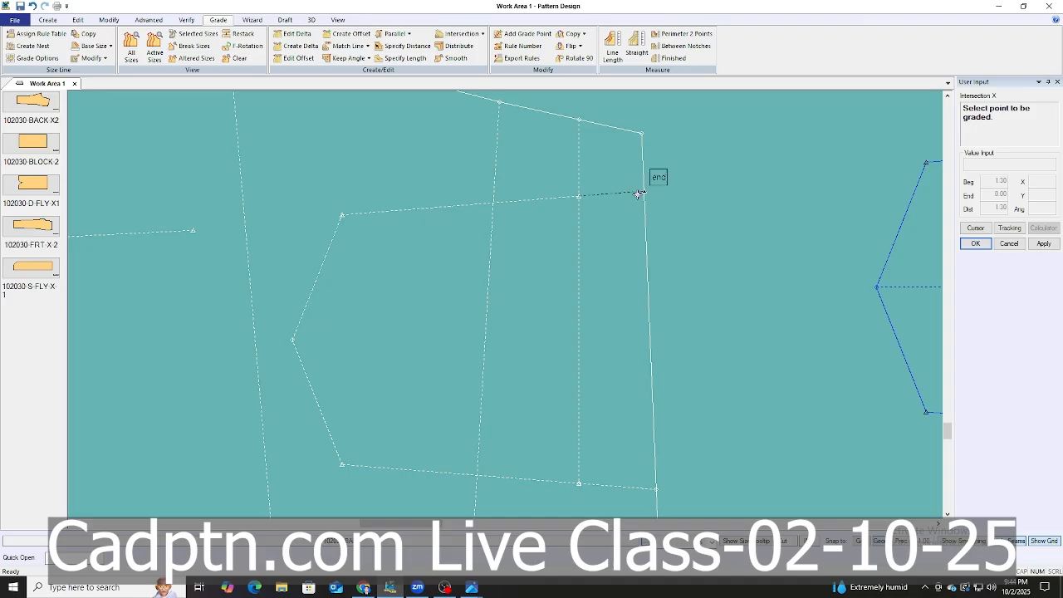
{"action": "left_click", "coordinate": [639, 193]}
{"action": "right_click", "coordinate": [709, 148]}
{"action": "left_click", "coordinate": [734, 156]}
Reposition all pieces in the work area to their saved position with Use Position.
{"action": "scroll", "coordinate": [728, 174], "scroll_direction": "down", "scroll_amount": 7}
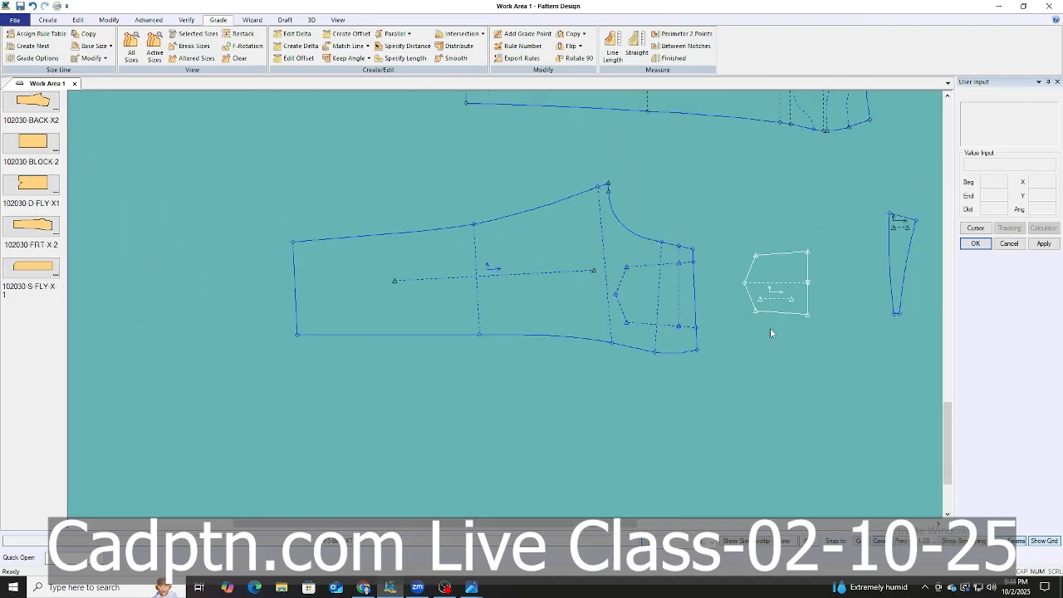
{"action": "scroll", "coordinate": [503, 339], "scroll_direction": "down", "scroll_amount": 6}
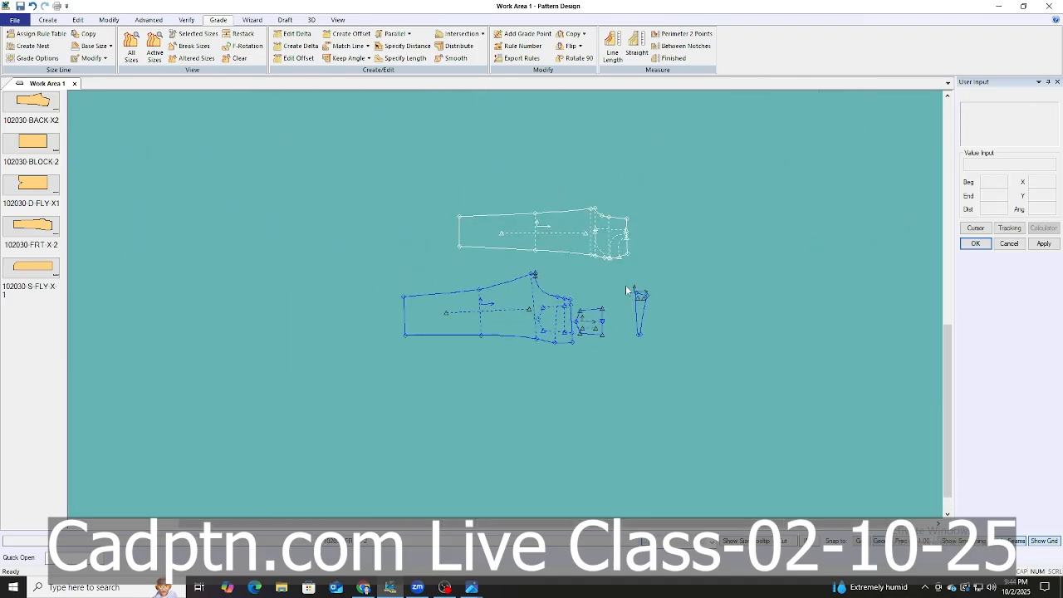
{"action": "scroll", "coordinate": [627, 289], "scroll_direction": "up", "scroll_amount": 1}
{"action": "key", "text": "ctrl+u"}
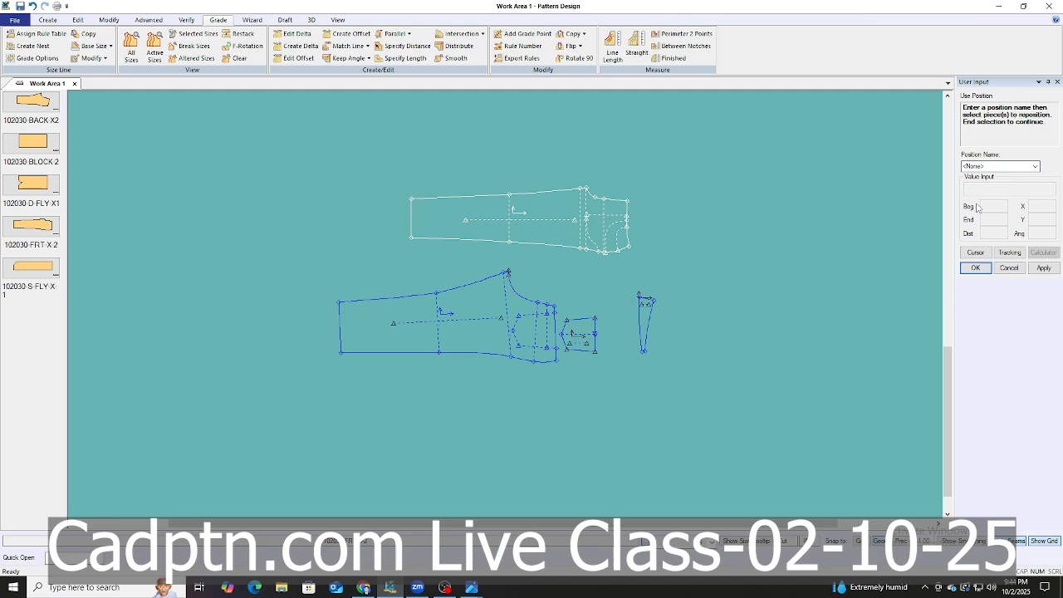
{"action": "left_click", "coordinate": [1035, 168]}
{"action": "left_click", "coordinate": [1005, 185]}
{"action": "key", "text": "ctrl+a"}
{"action": "right_click", "coordinate": [704, 175]}
{"action": "left_click", "coordinate": [704, 175]}
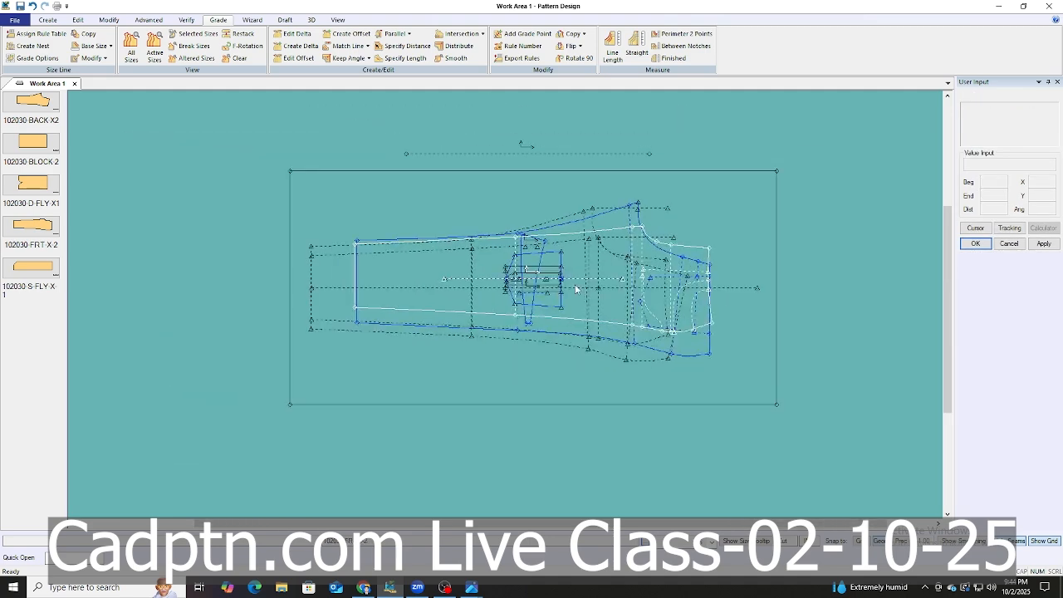
Move the block piece away from the stacked pieces and place the front panel directly below the back panel.
{"action": "scroll", "coordinate": [576, 289], "scroll_direction": "down", "scroll_amount": 2}
{"action": "left_click_drag", "start_coordinate": [654, 358], "coordinate": [512, 98]}
{"action": "scroll", "coordinate": [612, 303], "scroll_direction": "up", "scroll_amount": 2}
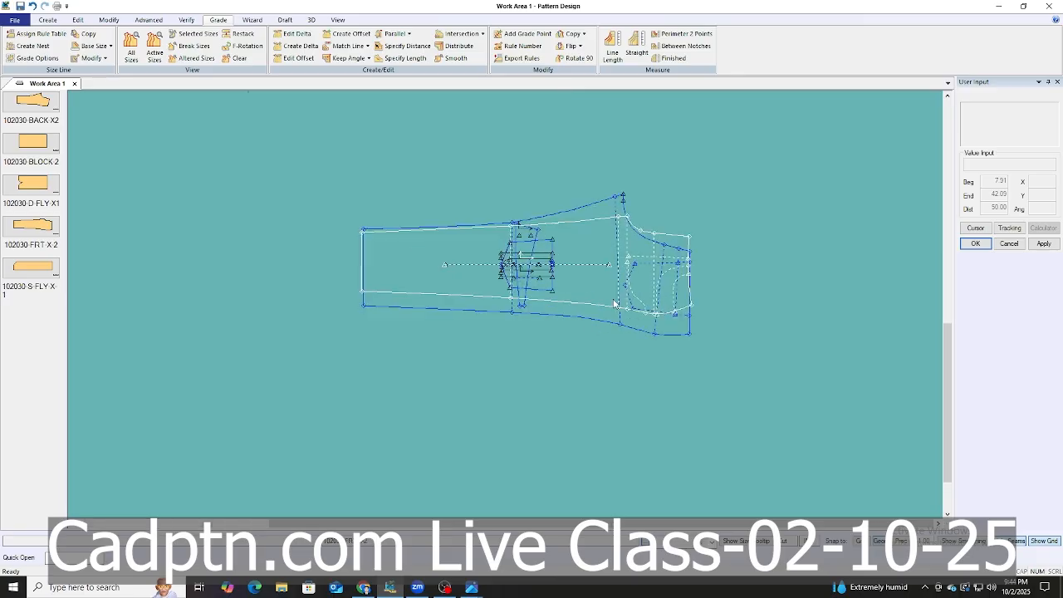
{"action": "left_click_drag", "start_coordinate": [605, 274], "coordinate": [605, 404]}
{"action": "scroll", "coordinate": [538, 281], "scroll_direction": "up", "scroll_amount": 2}
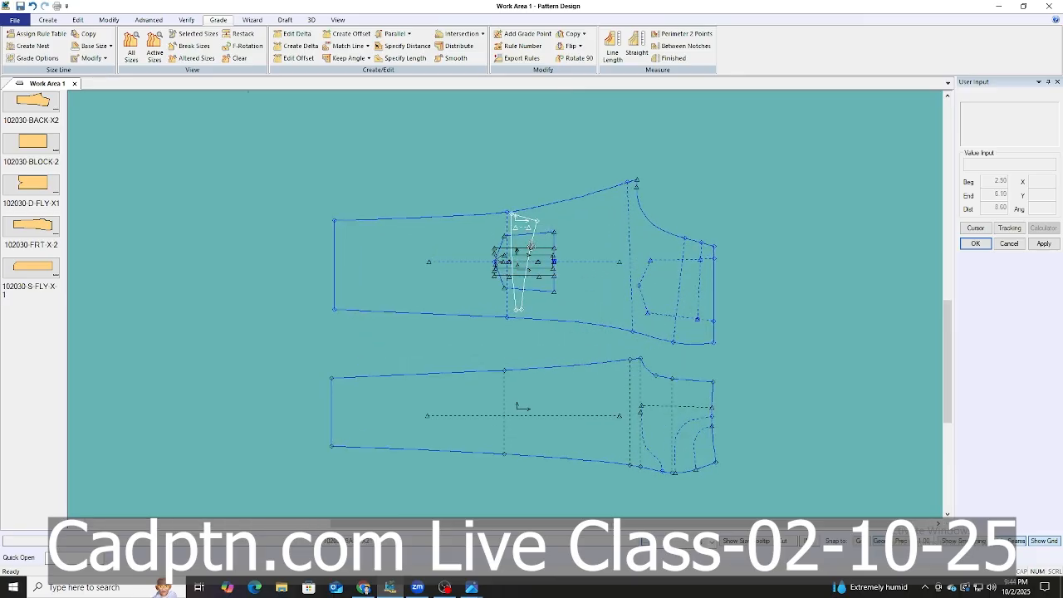
Place the yoke against the back panel's yoke seam and move both fly pieces and the pocket clear beside it.
{"action": "left_click_drag", "start_coordinate": [531, 247], "coordinate": [797, 286]}
{"action": "scroll", "coordinate": [795, 285], "scroll_direction": "up", "scroll_amount": 2}
{"action": "left_click_drag", "start_coordinate": [762, 241], "coordinate": [686, 232]}
{"action": "left_click_drag", "start_coordinate": [446, 248], "coordinate": [799, 176]}
{"action": "left_click_drag", "start_coordinate": [425, 254], "coordinate": [747, 103]}
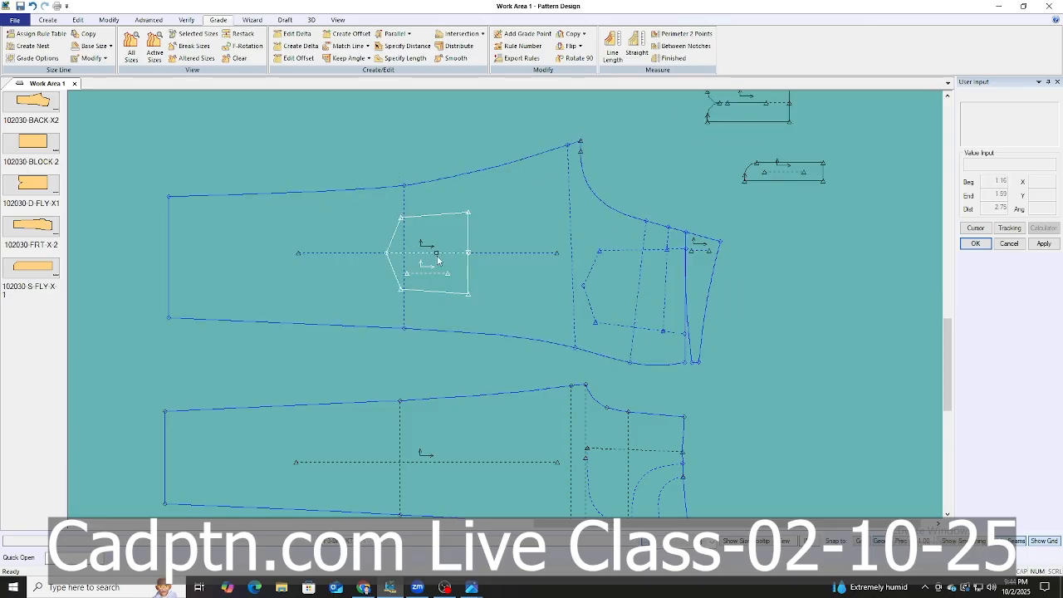
{"action": "left_click_drag", "start_coordinate": [438, 260], "coordinate": [790, 353]}
{"action": "scroll", "coordinate": [339, 273], "scroll_direction": "down", "scroll_amount": 2}
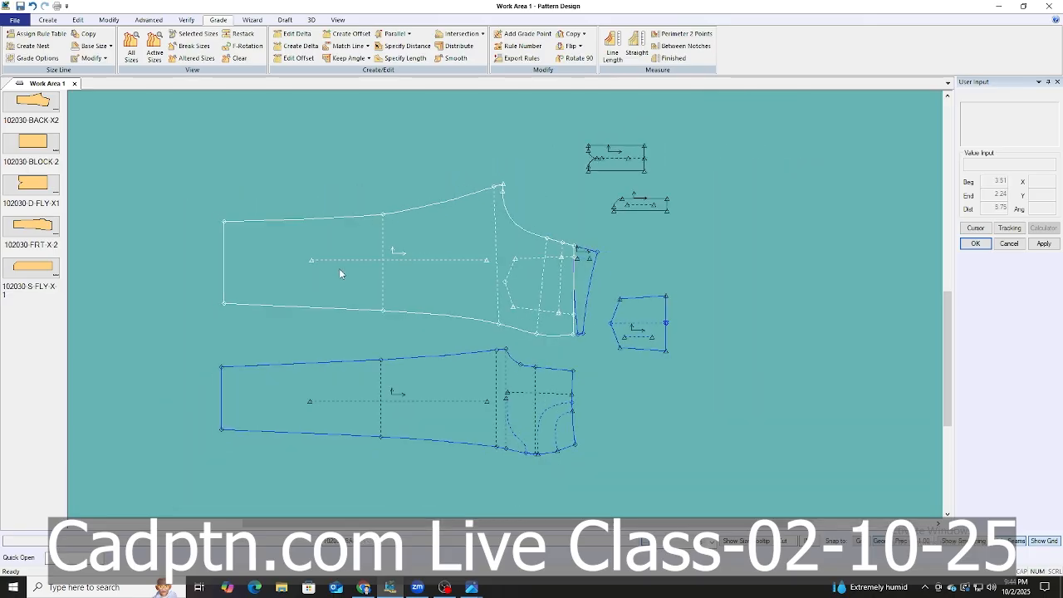
Define an even seam allowance around the outlines of the back panel, yoke and front panel.
{"action": "scroll", "coordinate": [486, 306], "scroll_direction": "up", "scroll_amount": 2}
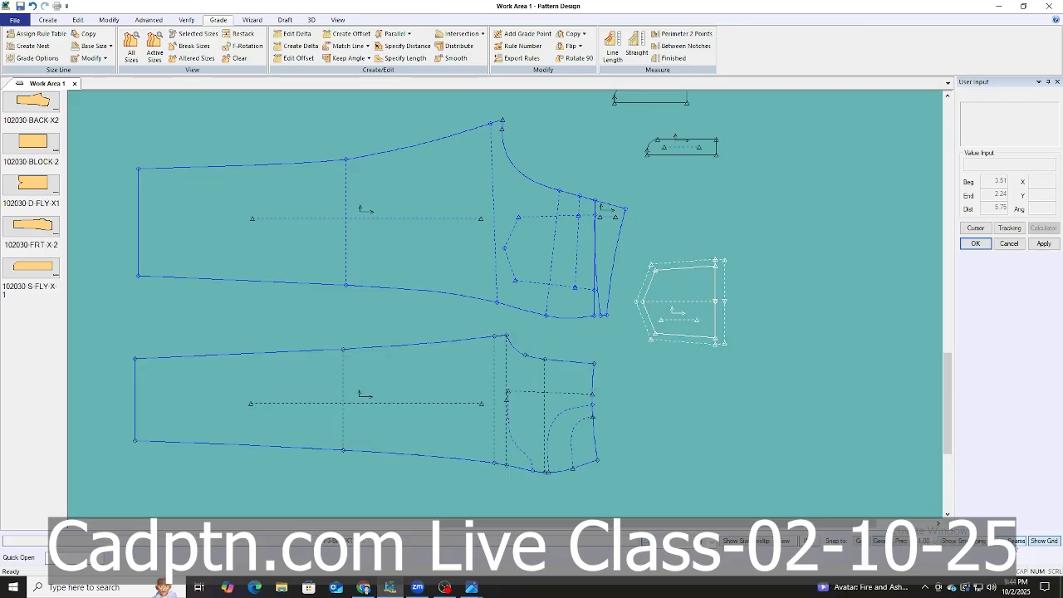
{"action": "scroll", "coordinate": [663, 340], "scroll_direction": "down", "scroll_amount": 1}
{"action": "key", "text": "Return"}
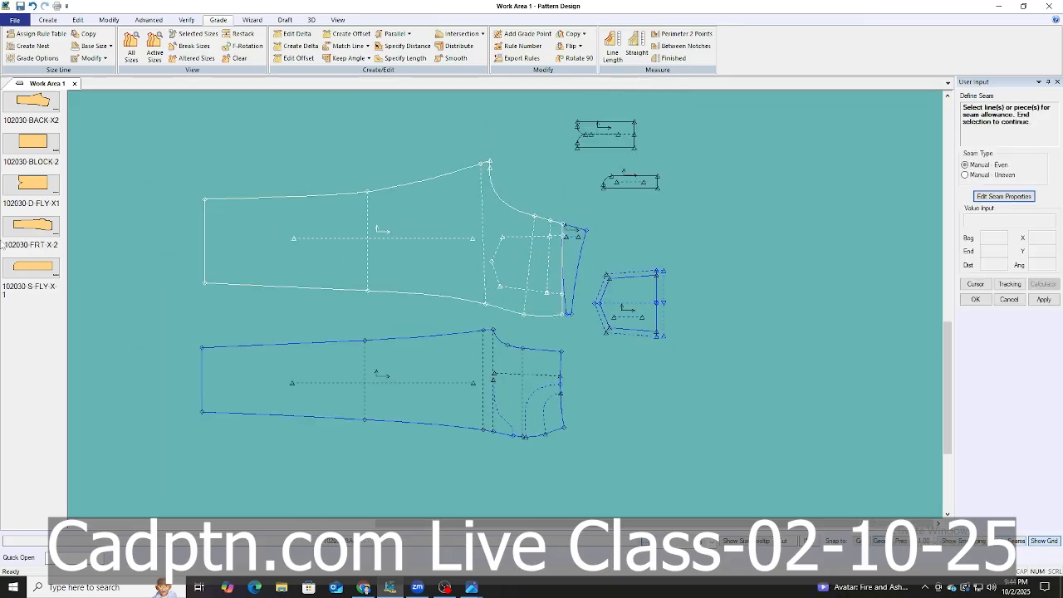
{"action": "left_click_drag", "start_coordinate": [147, 130], "coordinate": [587, 480]}
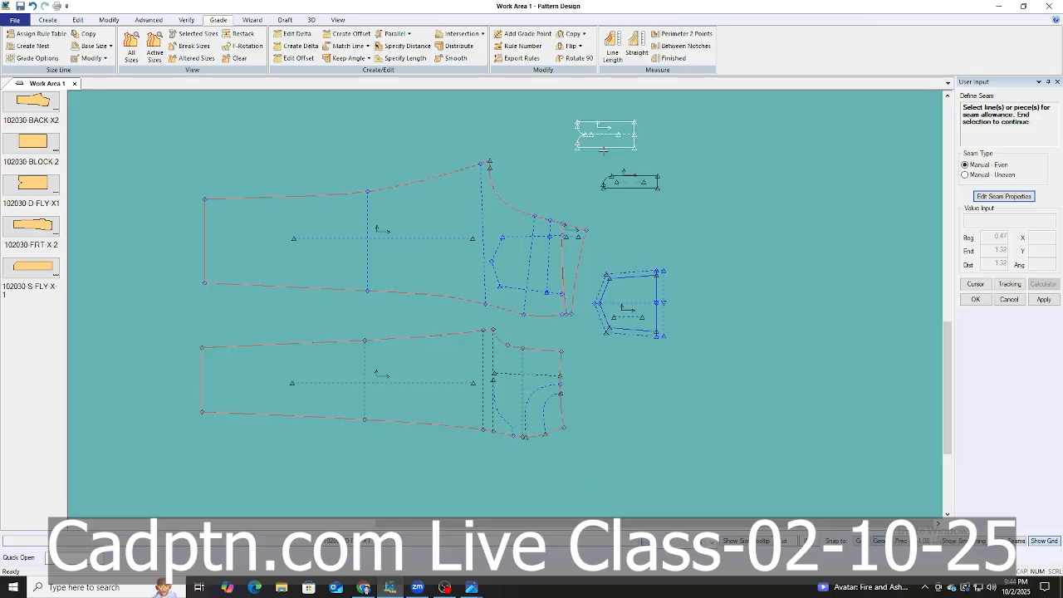
{"action": "right_click", "coordinate": [655, 145]}
{"action": "left_click", "coordinate": [679, 150]}
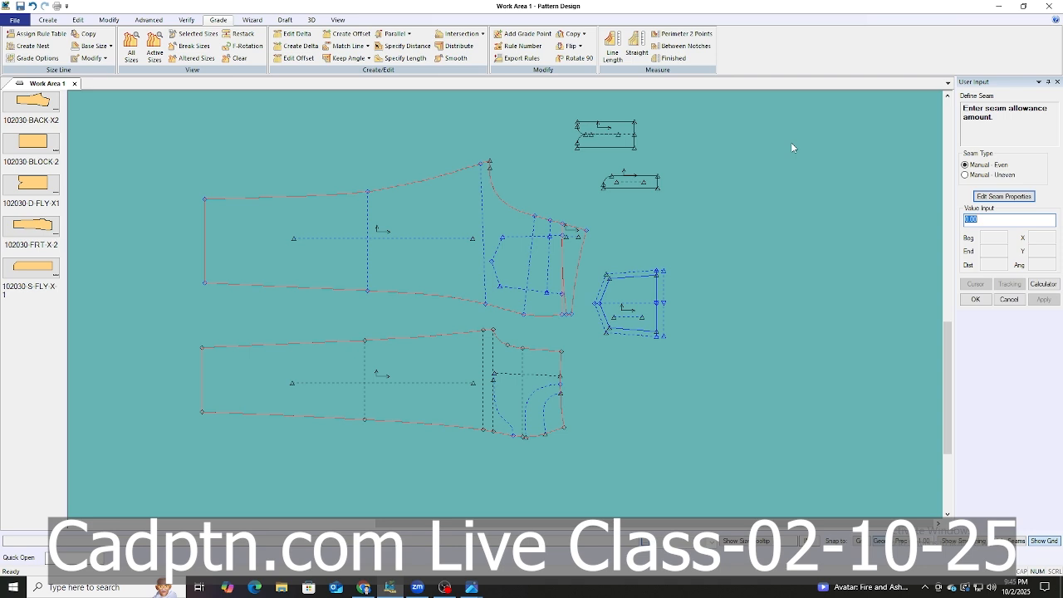
{"action": "key", "text": "Return"}
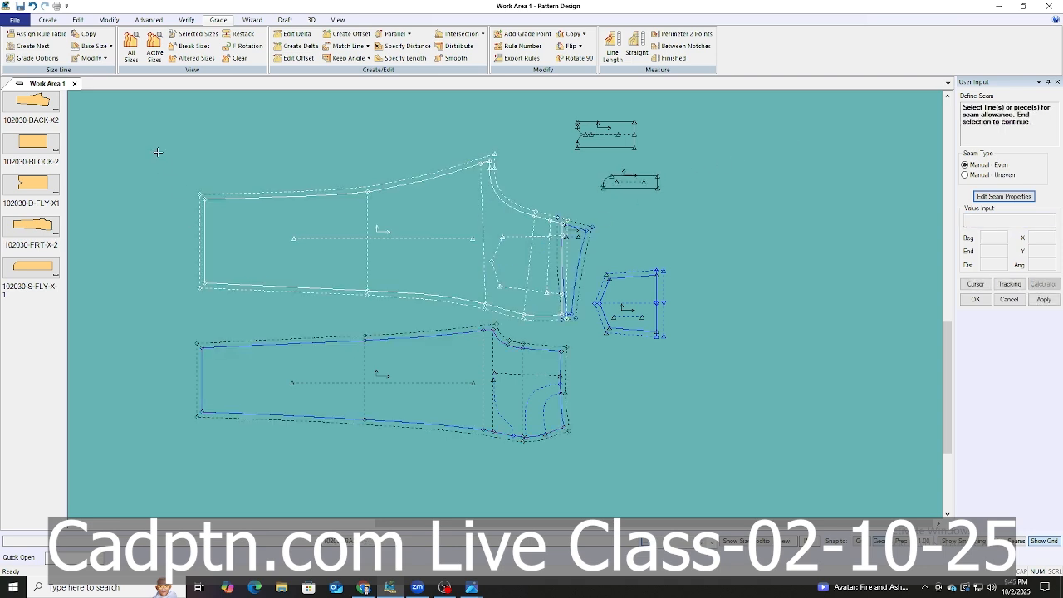
Set the seam allowance on the hem edges of the back and front panels to 1.
{"action": "left_click_drag", "start_coordinate": [156, 151], "coordinate": [238, 420]}
{"action": "right_click", "coordinate": [362, 257]}
{"action": "left_click", "coordinate": [399, 259]}
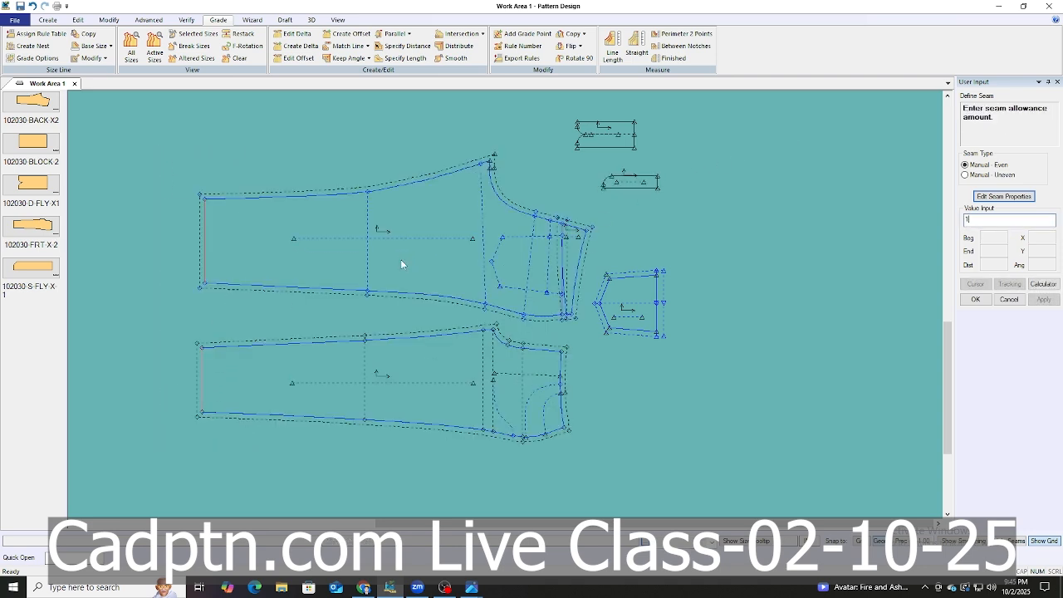
{"action": "key", "text": "Return"}
{"action": "right_click", "coordinate": [326, 229]}
{"action": "left_click", "coordinate": [349, 235]}
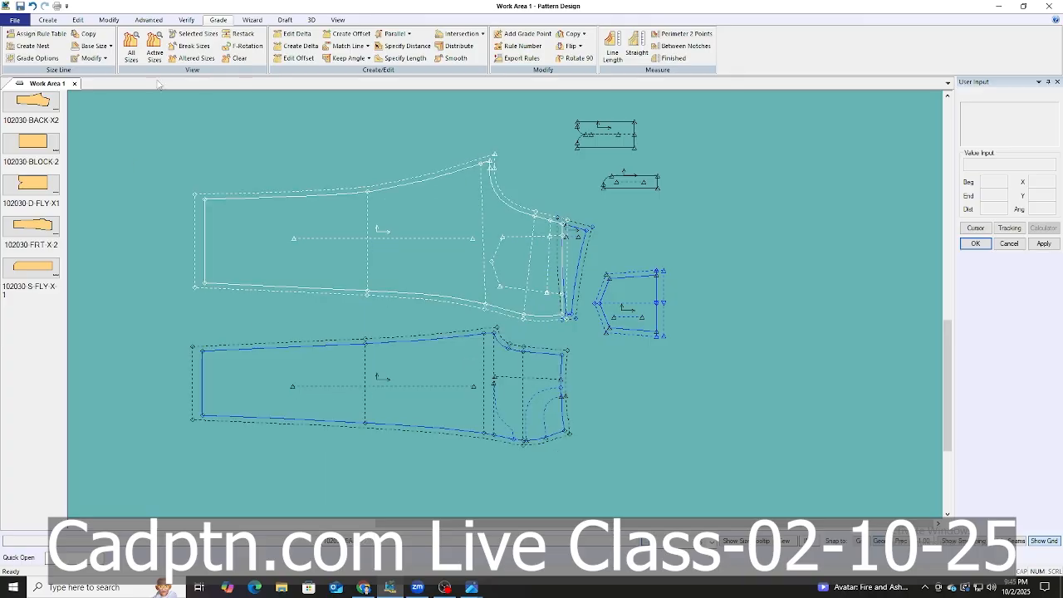
Apply turnback seam corners to the hem lines of the back and front panels.
{"action": "left_click", "coordinate": [148, 20]}
{"action": "left_click", "coordinate": [214, 58]}
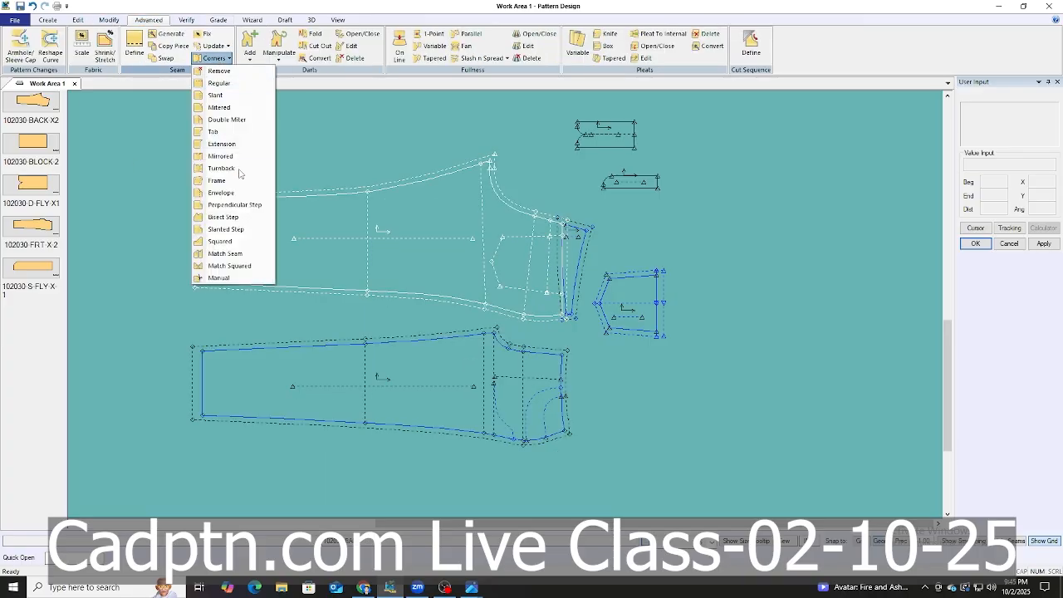
{"action": "left_click", "coordinate": [221, 168]}
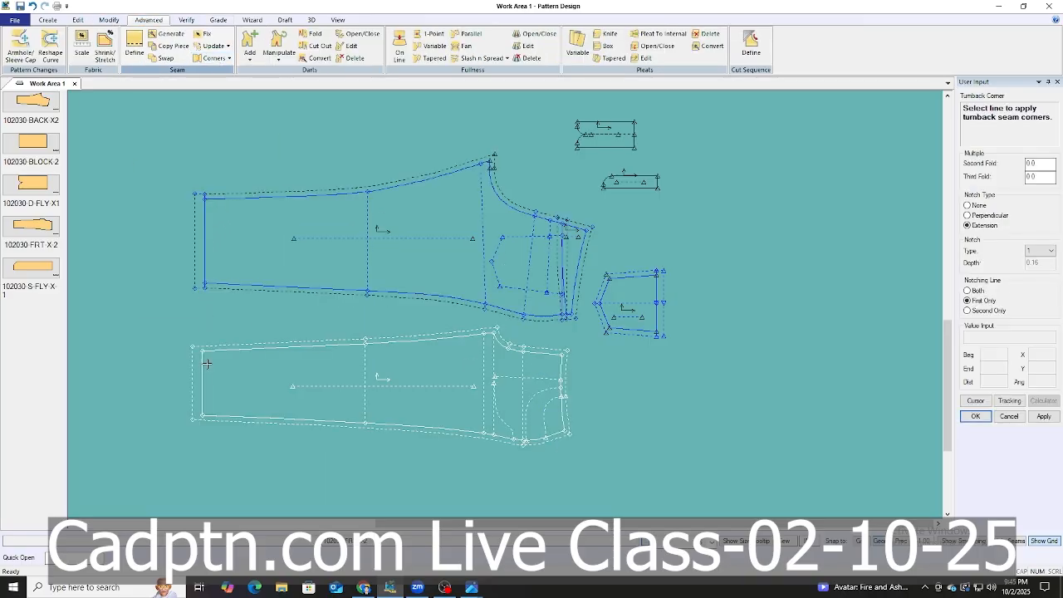
{"action": "right_click", "coordinate": [388, 210]}
{"action": "left_click", "coordinate": [397, 215]}
Space the yoke and pocket away from the back panel and bring the two fly pieces close together.
{"action": "scroll", "coordinate": [451, 308], "scroll_direction": "up", "scroll_amount": 2}
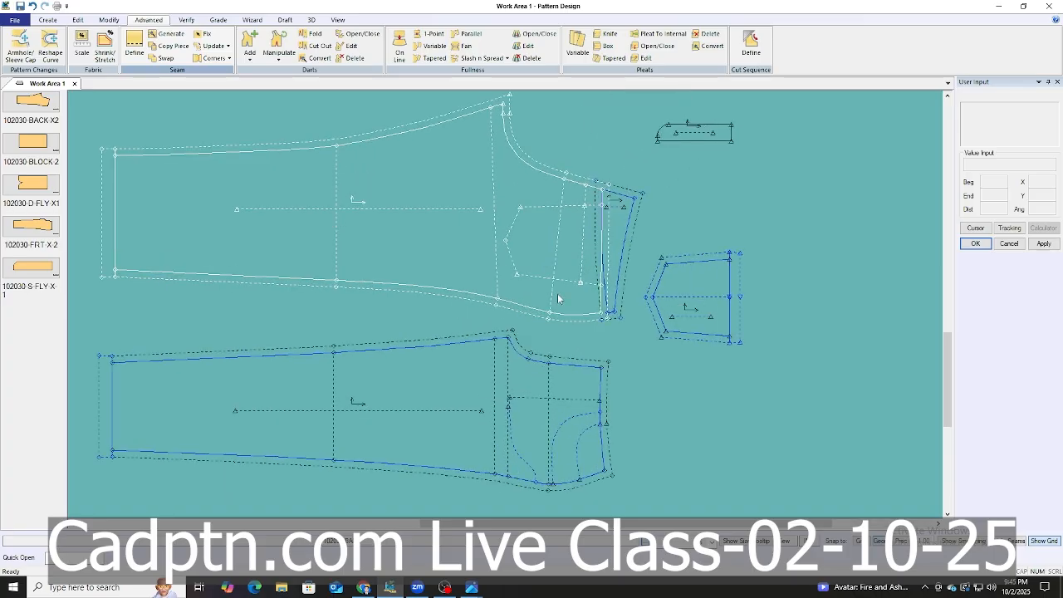
{"action": "left_click_drag", "start_coordinate": [625, 235], "coordinate": [642, 239]}
{"action": "left_click_drag", "start_coordinate": [731, 294], "coordinate": [751, 294]}
{"action": "scroll", "coordinate": [721, 303], "scroll_direction": "down", "scroll_amount": 3}
{"action": "left_click_drag", "start_coordinate": [719, 194], "coordinate": [736, 228]}
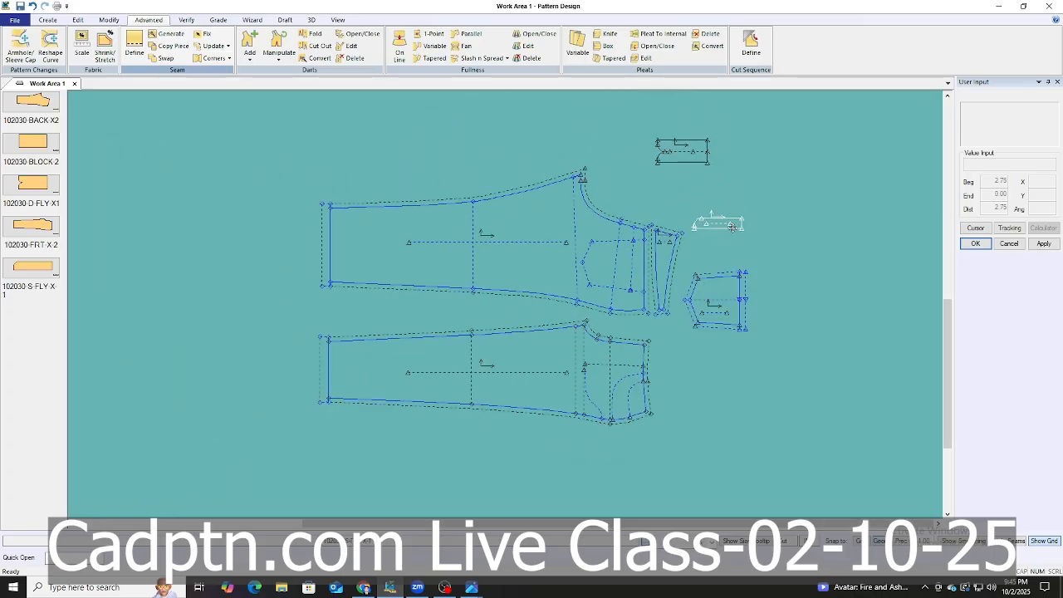
{"action": "scroll", "coordinate": [729, 212], "scroll_direction": "up", "scroll_amount": 2}
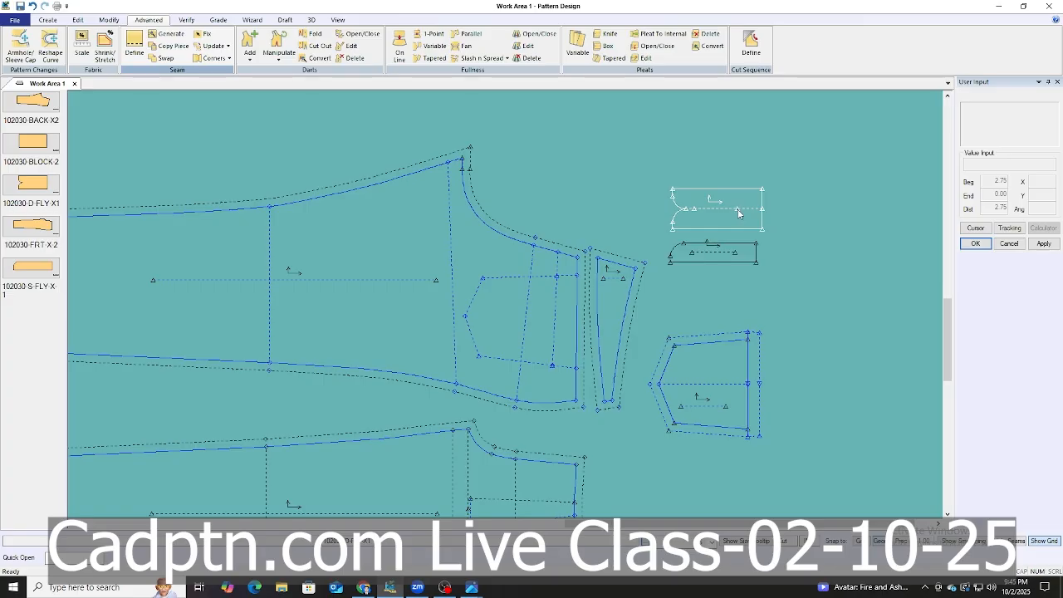
{"action": "left_click", "coordinate": [739, 213]}
{"action": "scroll", "coordinate": [792, 208], "scroll_direction": "up", "scroll_amount": 2}
Define an even 0.375 seam allowance around the double fly and single fly pieces.
{"action": "left_click_drag", "start_coordinate": [853, 145], "coordinate": [603, 325]}
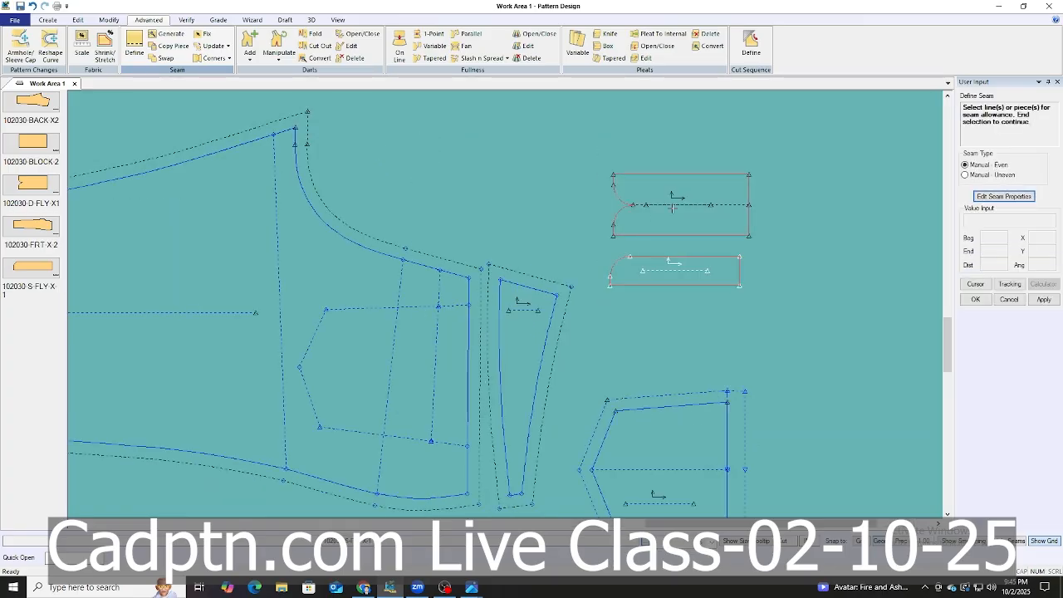
{"action": "right_click", "coordinate": [673, 207]}
{"action": "left_click", "coordinate": [704, 198]}
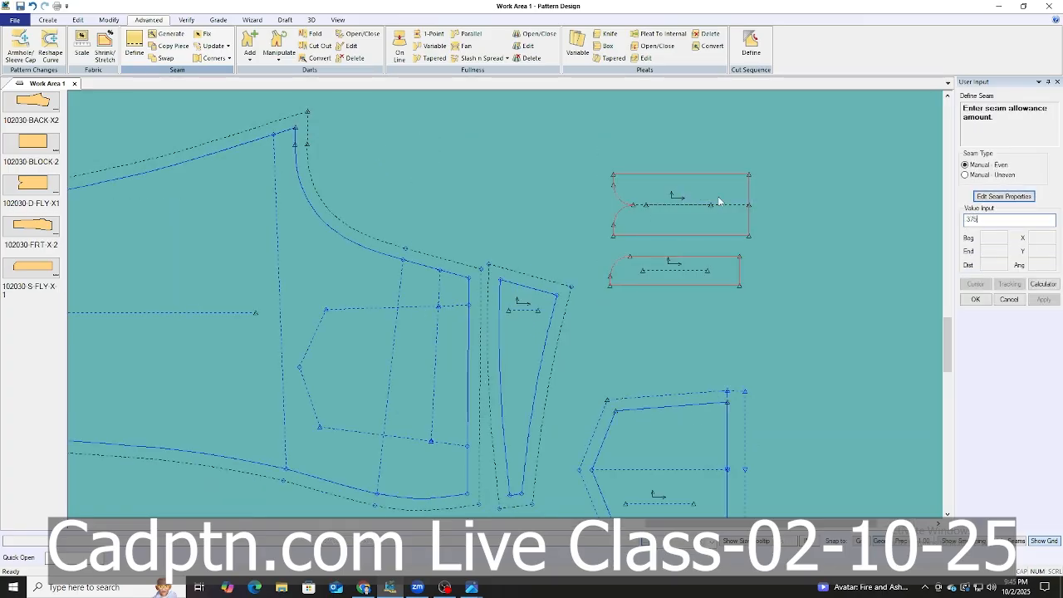
{"action": "key", "text": "Return"}
Place the single fly over the double fly with their straight-end lower corners matched, and compare the outlines.
{"action": "scroll", "coordinate": [751, 236], "scroll_direction": "up", "scroll_amount": 2}
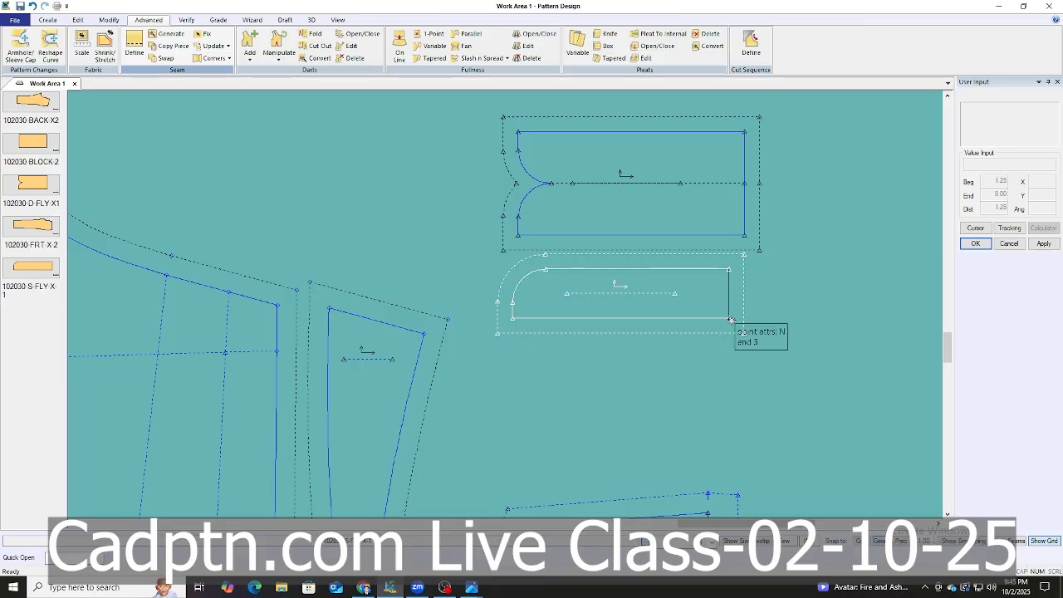
{"action": "left_click", "coordinate": [731, 320]}
{"action": "scroll", "coordinate": [745, 215], "scroll_direction": "up", "scroll_amount": 3}
{"action": "left_click", "coordinate": [745, 241]}
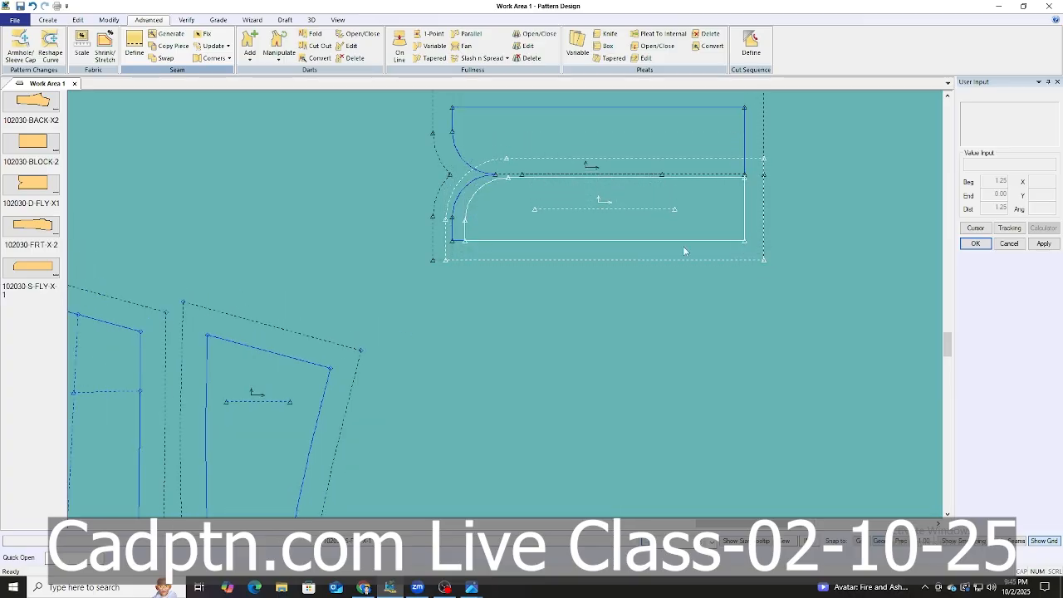
{"action": "scroll", "coordinate": [626, 268], "scroll_direction": "down", "scroll_amount": 3}
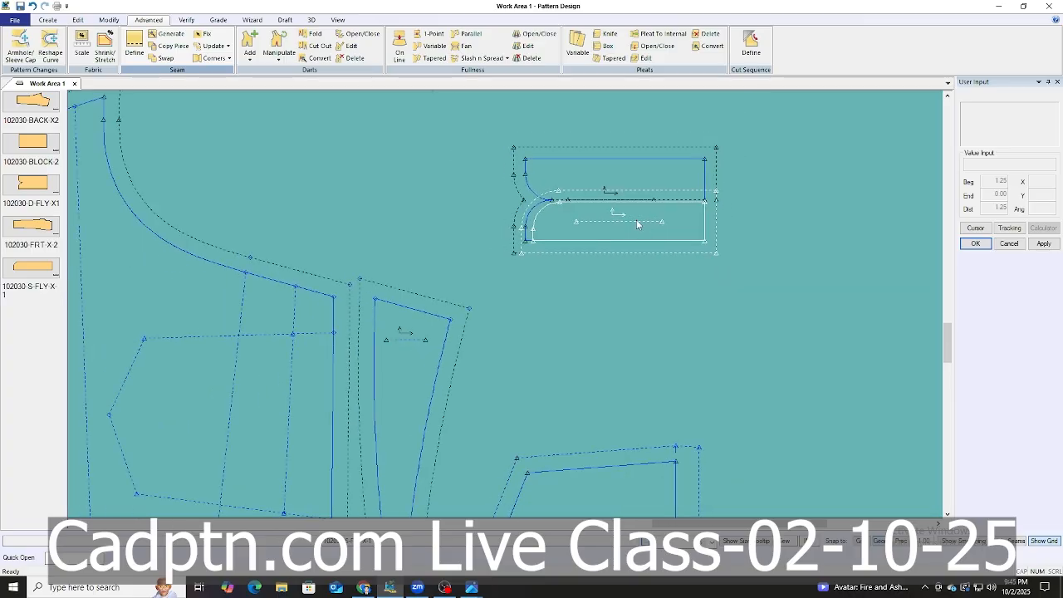
{"action": "scroll", "coordinate": [636, 223], "scroll_direction": "up", "scroll_amount": 4}
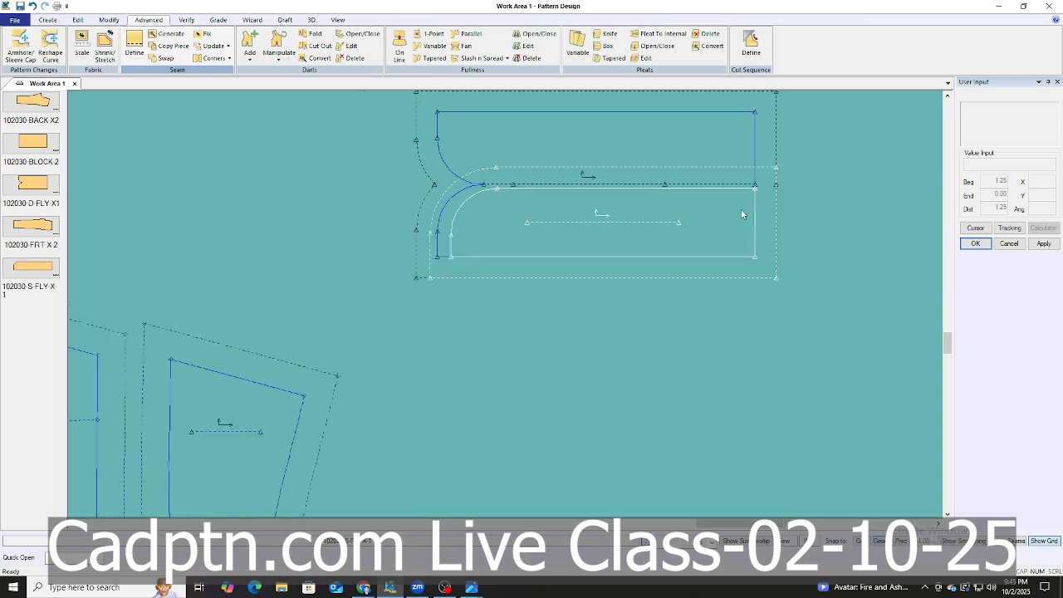
Separate the two fly pieces, and place the single fly over the double fly's lower half with their lower-right sew corners matched.
{"action": "scroll", "coordinate": [741, 214], "scroll_direction": "down", "scroll_amount": 1}
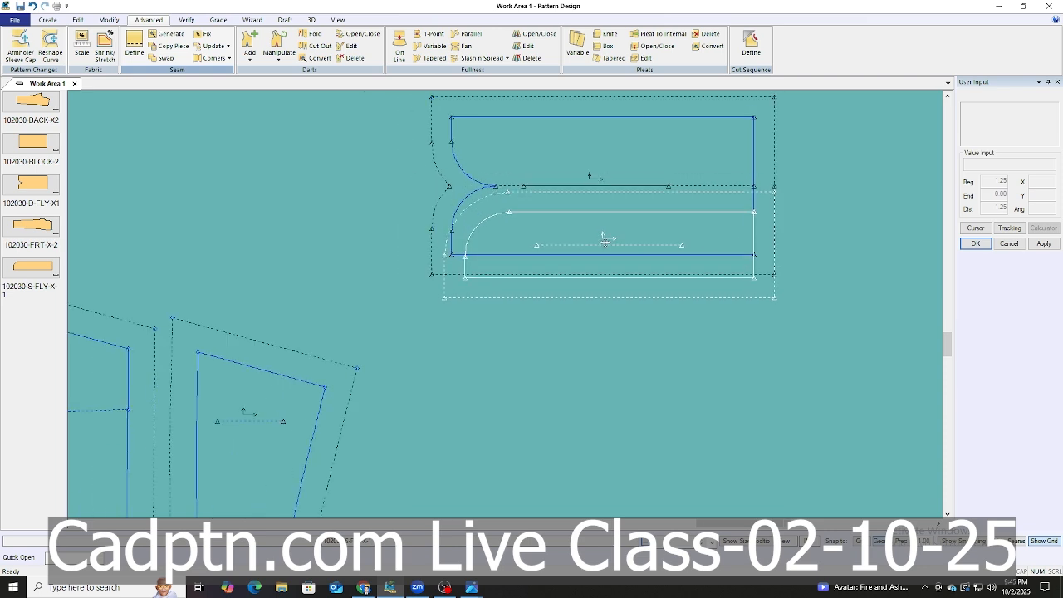
{"action": "left_click", "coordinate": [581, 418]}
{"action": "left_click", "coordinate": [605, 242]}
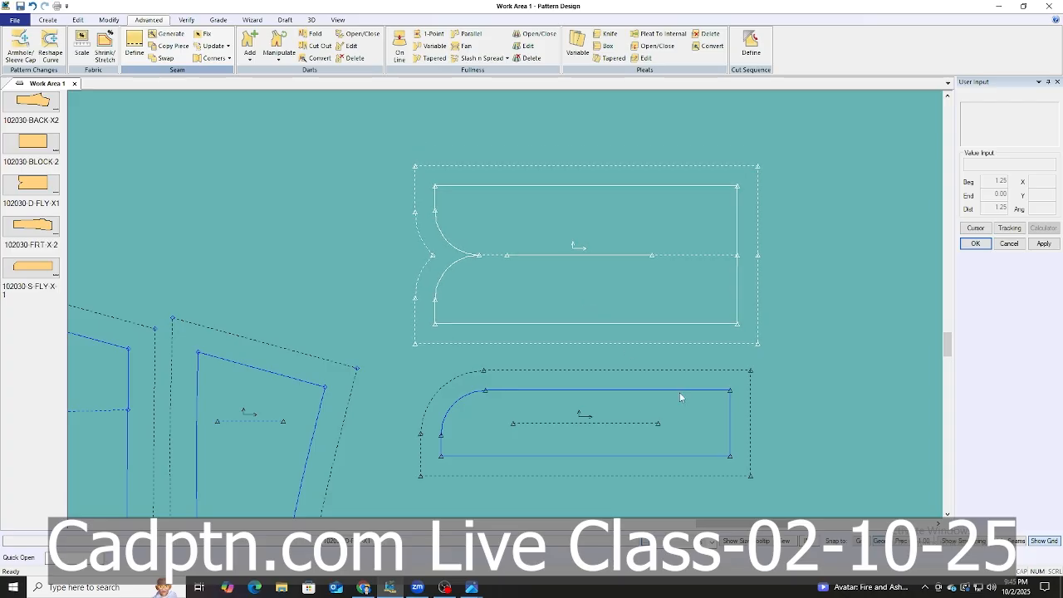
{"action": "left_click", "coordinate": [589, 310]}
{"action": "left_click", "coordinate": [729, 456]}
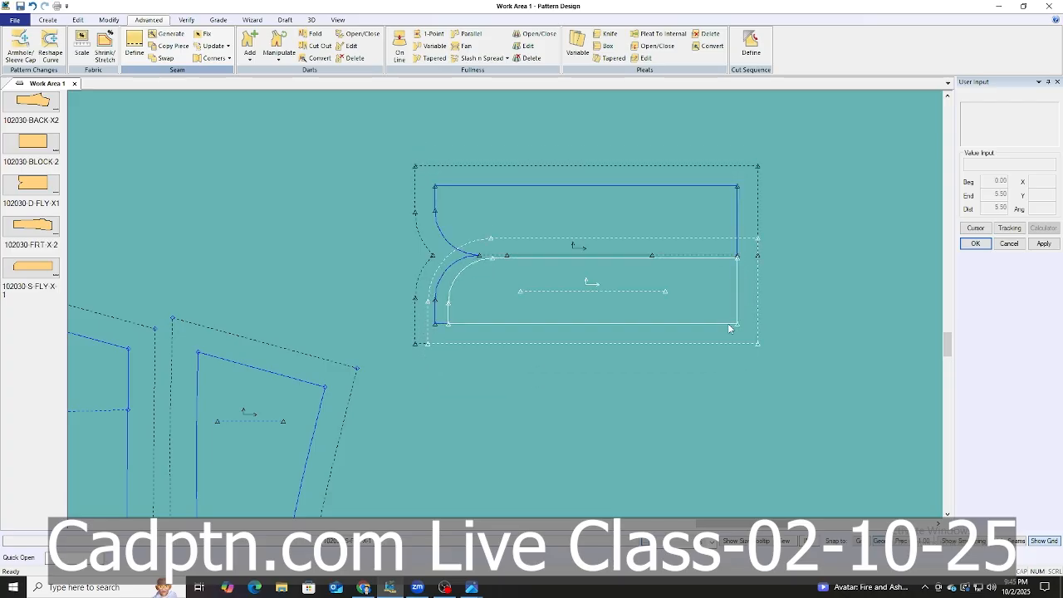
{"action": "scroll", "coordinate": [660, 270], "scroll_direction": "up", "scroll_amount": 3}
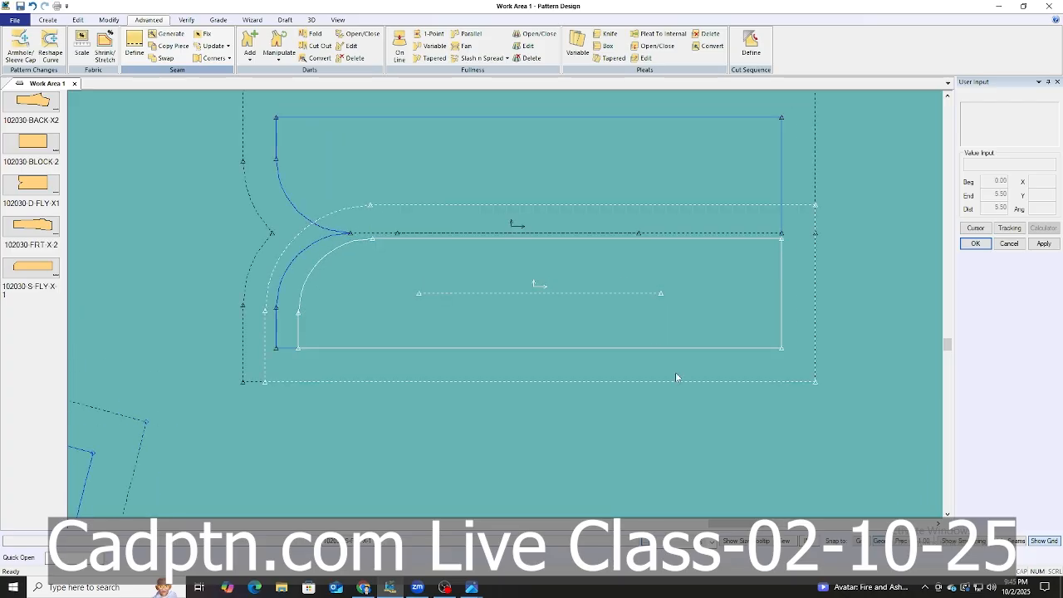
{"action": "scroll", "coordinate": [675, 372], "scroll_direction": "down", "scroll_amount": 2}
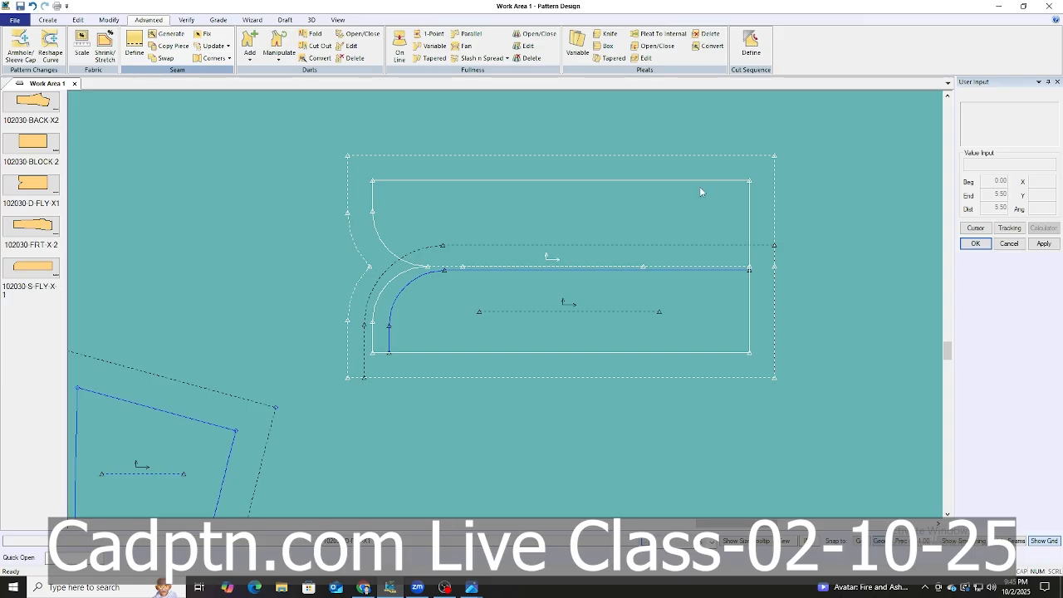
{"action": "scroll", "coordinate": [601, 262], "scroll_direction": "up", "scroll_amount": 2}
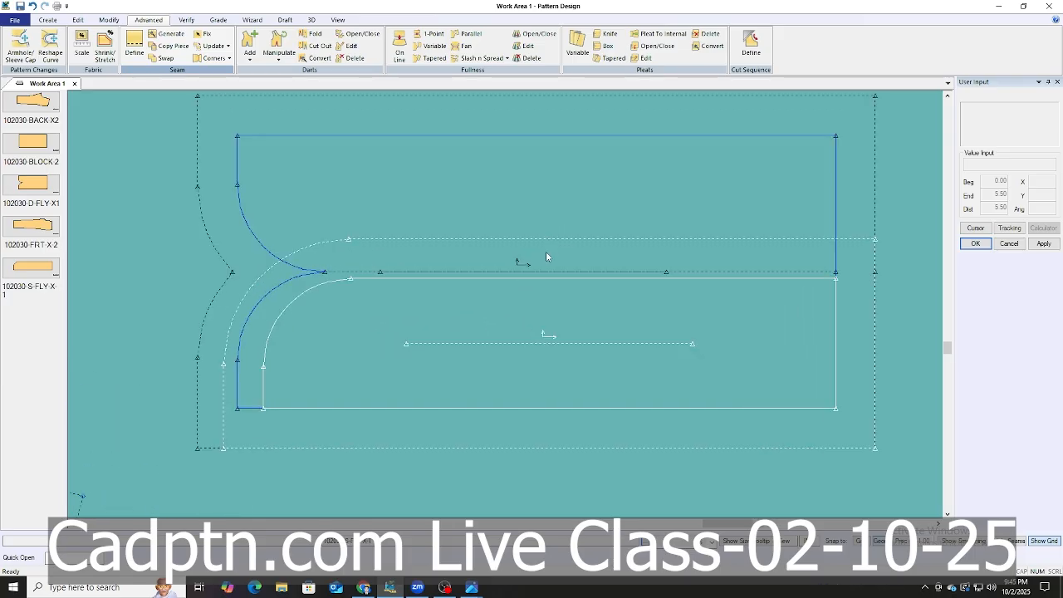
{"action": "key", "text": "o"}
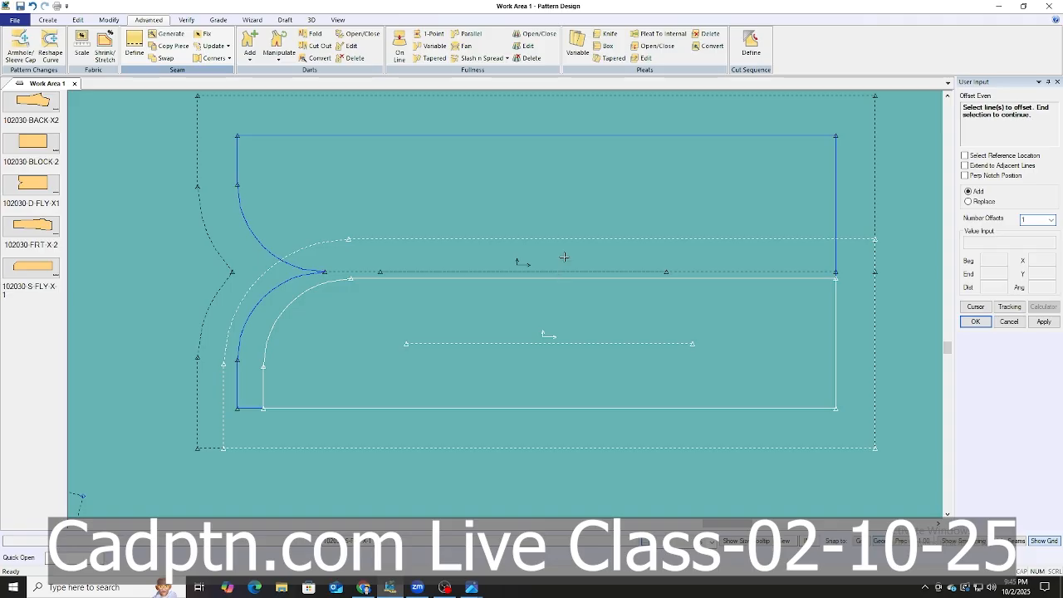
{"action": "right_click", "coordinate": [565, 241]}
{"action": "left_click", "coordinate": [570, 209]}
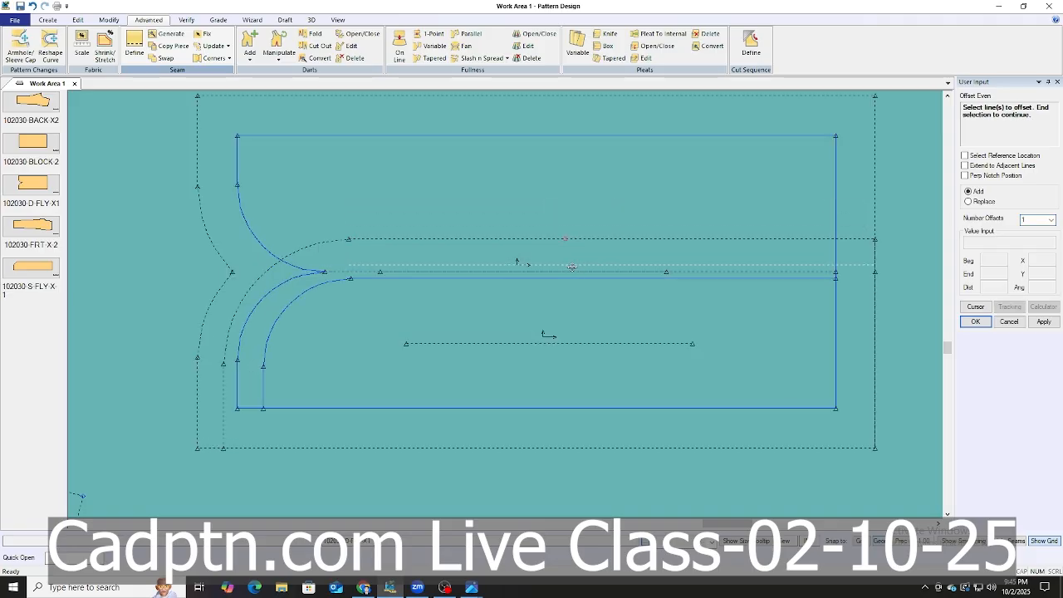
{"action": "right_click", "coordinate": [570, 267]}
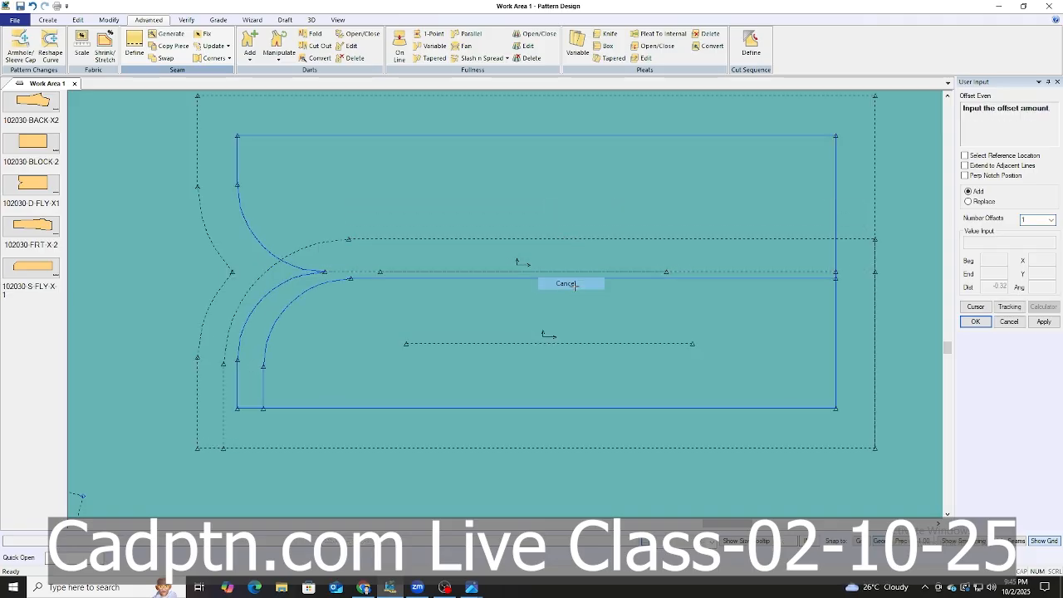
{"action": "right_click", "coordinate": [747, 224]}
{"action": "left_click", "coordinate": [748, 236]}
Move the single fly clear, and align its upper-right sew corner with the end of the double fly's fold line.
{"action": "scroll", "coordinate": [538, 189], "scroll_direction": "down", "scroll_amount": 3}
{"action": "scroll", "coordinate": [662, 306], "scroll_direction": "up", "scroll_amount": 1}
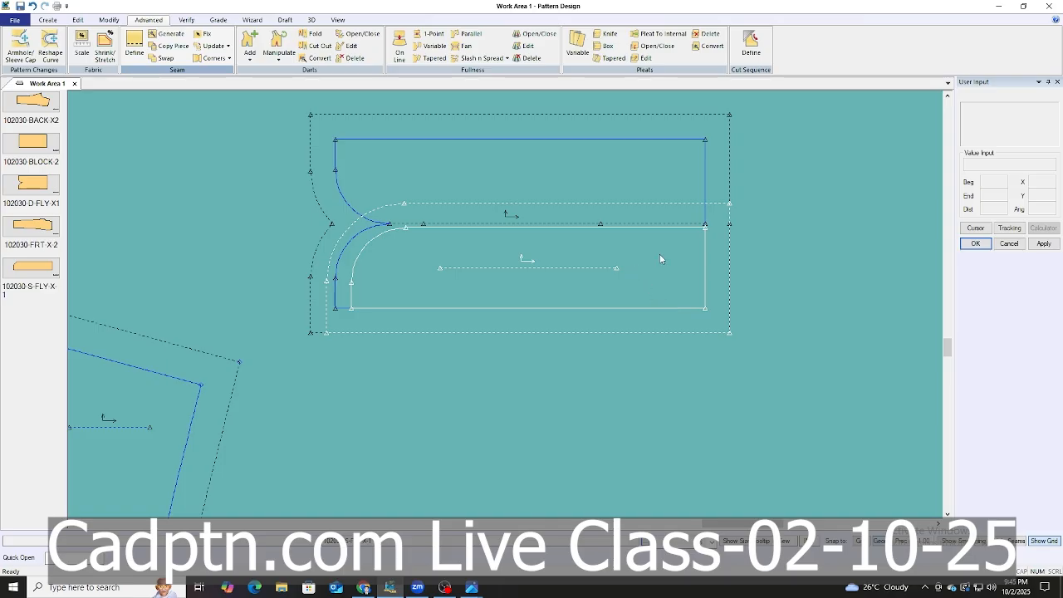
{"action": "left_click", "coordinate": [704, 228]}
{"action": "scroll", "coordinate": [657, 245], "scroll_direction": "up", "scroll_amount": 2}
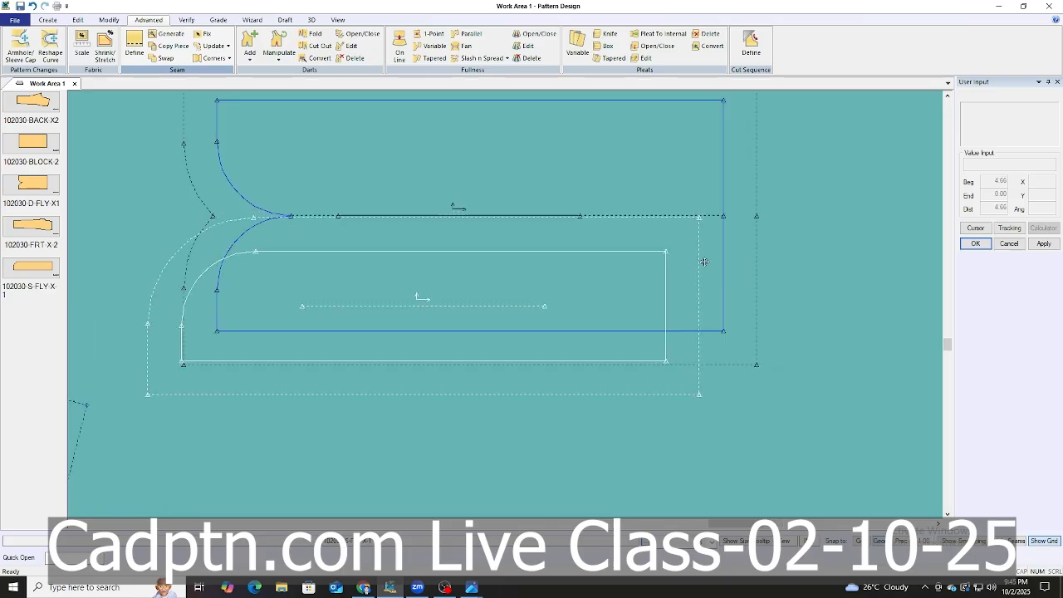
{"action": "left_click", "coordinate": [704, 264]}
{"action": "left_click", "coordinate": [704, 373]}
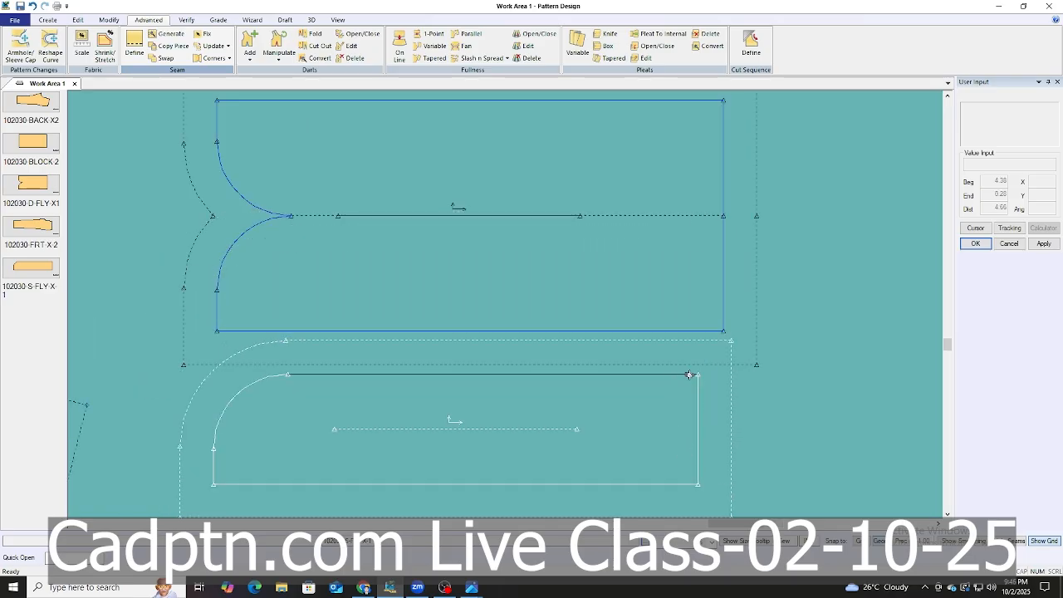
{"action": "scroll", "coordinate": [758, 216], "scroll_direction": "up", "scroll_amount": 1}
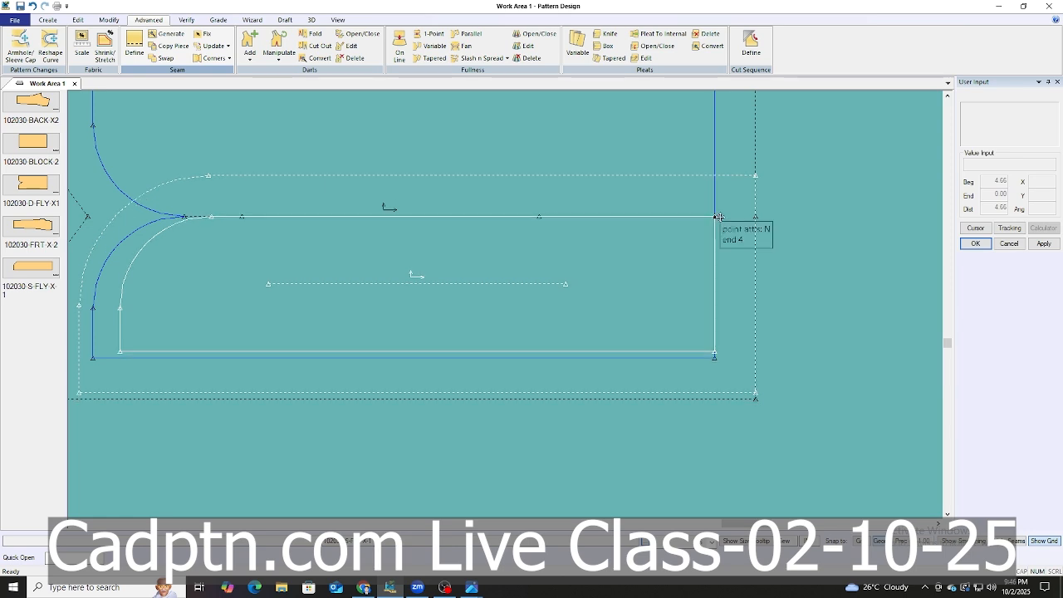
{"action": "scroll", "coordinate": [718, 216], "scroll_direction": "down", "scroll_amount": 2}
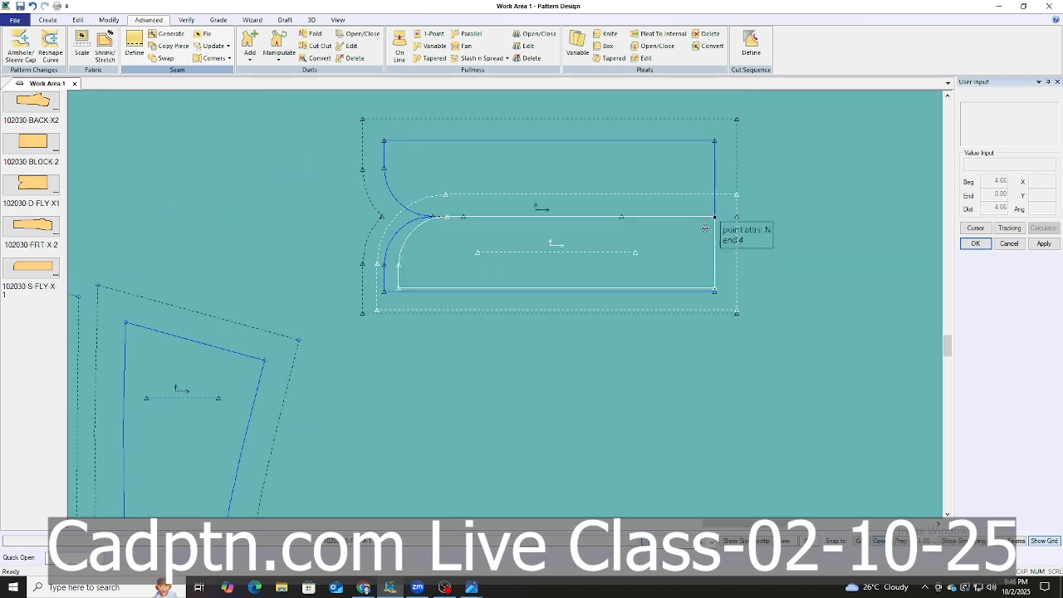
Move the single fly off the double fly and place it directly beneath that piece.
{"action": "scroll", "coordinate": [710, 222], "scroll_direction": "up", "scroll_amount": 1}
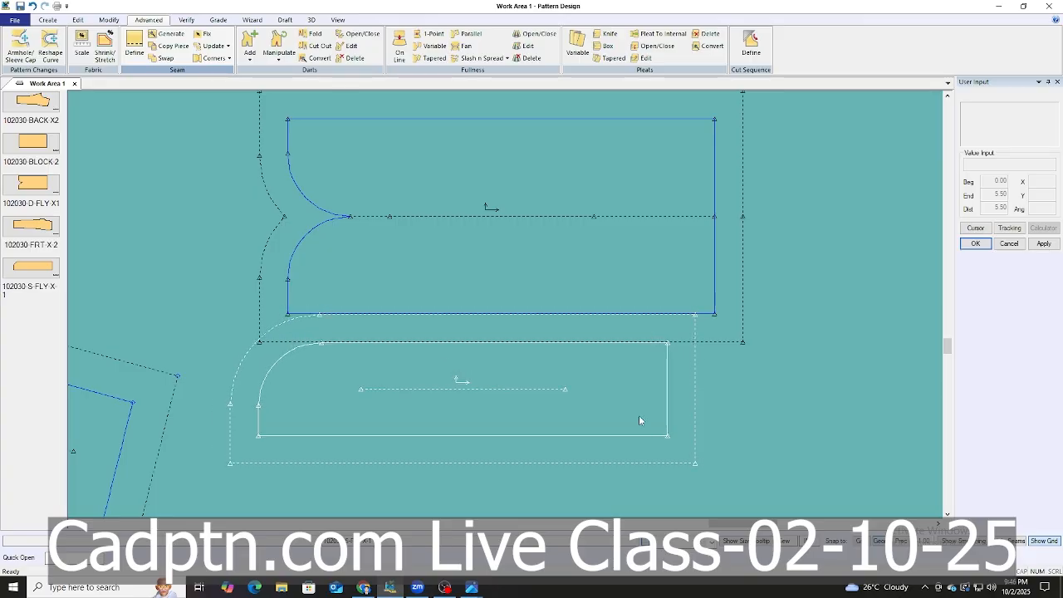
{"action": "scroll", "coordinate": [573, 379], "scroll_direction": "up", "scroll_amount": 1}
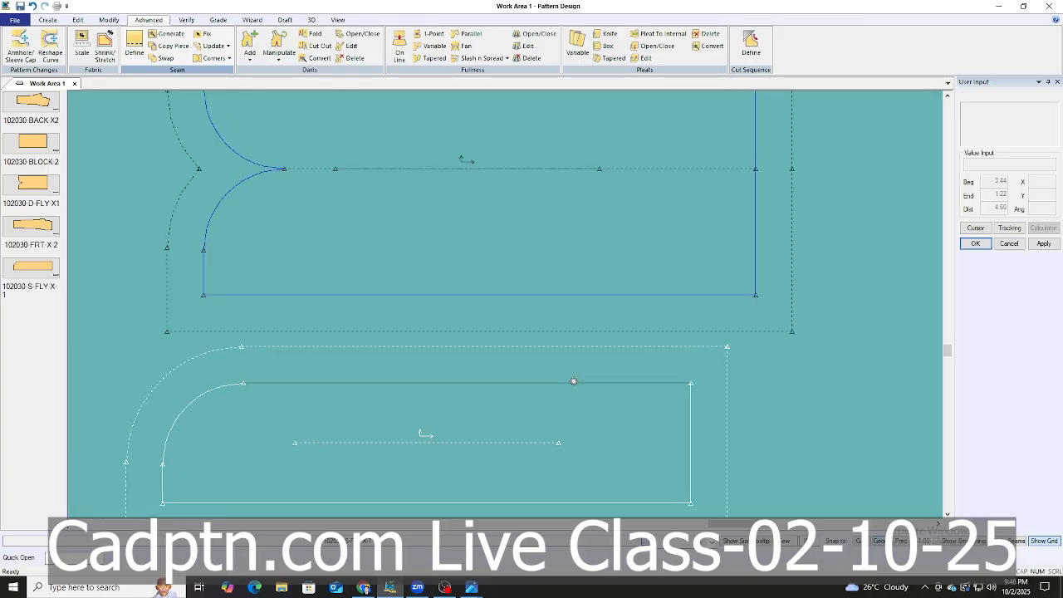
{"action": "scroll", "coordinate": [574, 380], "scroll_direction": "down", "scroll_amount": 5}
{"action": "scroll", "coordinate": [623, 383], "scroll_direction": "up", "scroll_amount": 3}
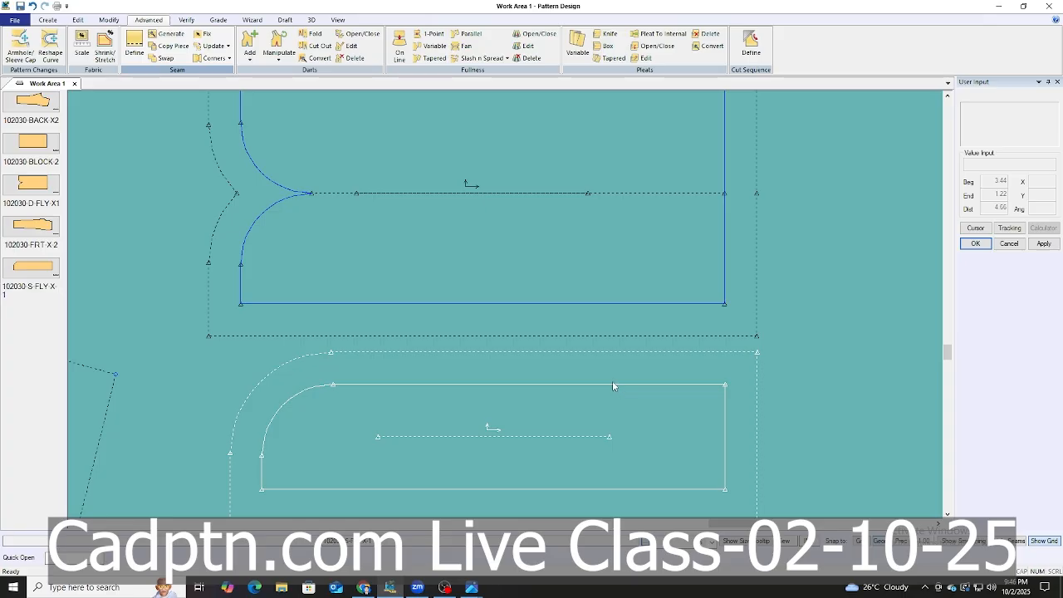
{"action": "left_click", "coordinate": [612, 381]}
{"action": "scroll", "coordinate": [610, 379], "scroll_direction": "down", "scroll_amount": 1}
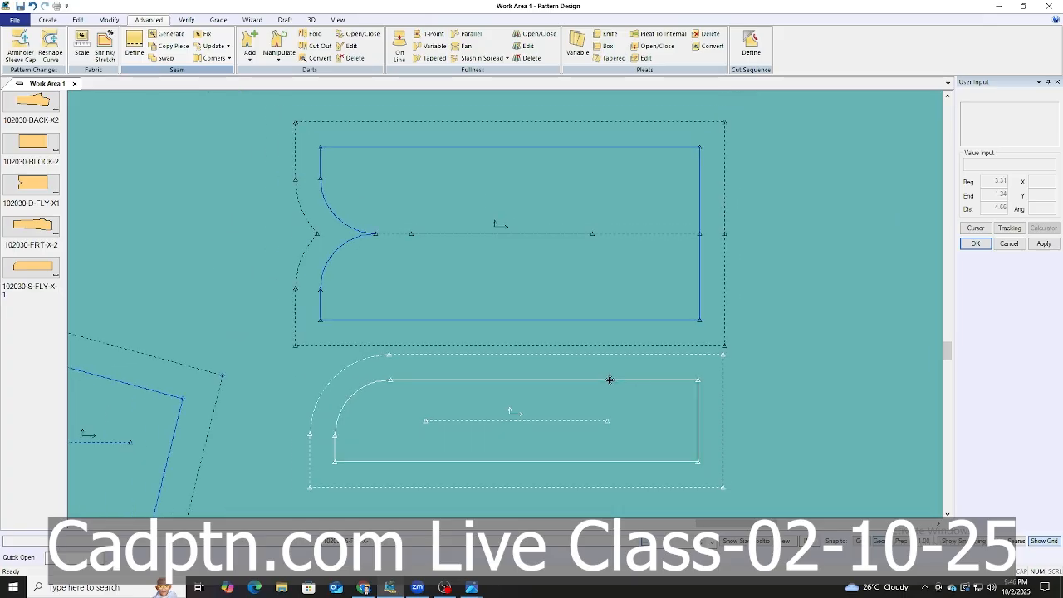
Reposition the double fly above the single fly so their outer right edges line up vertically.
{"action": "left_click", "coordinate": [641, 233]}
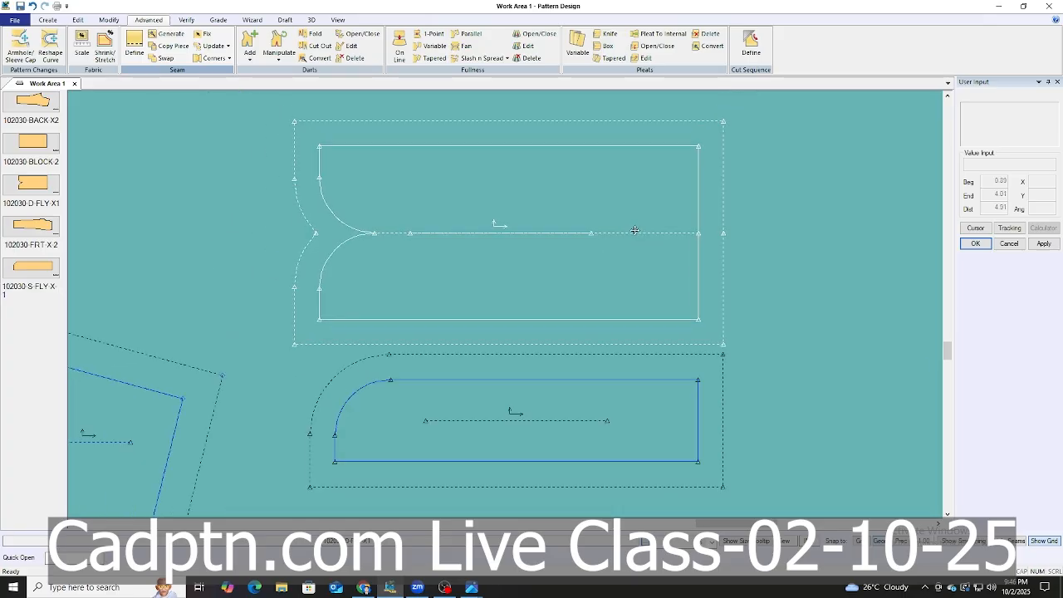
{"action": "left_click", "coordinate": [625, 224]}
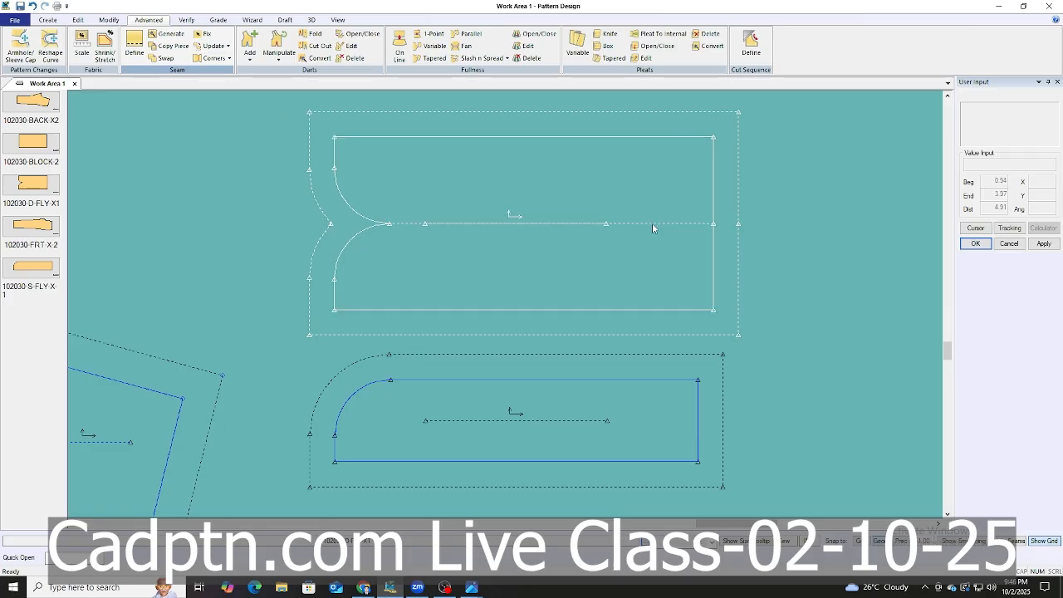
{"action": "left_click", "coordinate": [660, 225]}
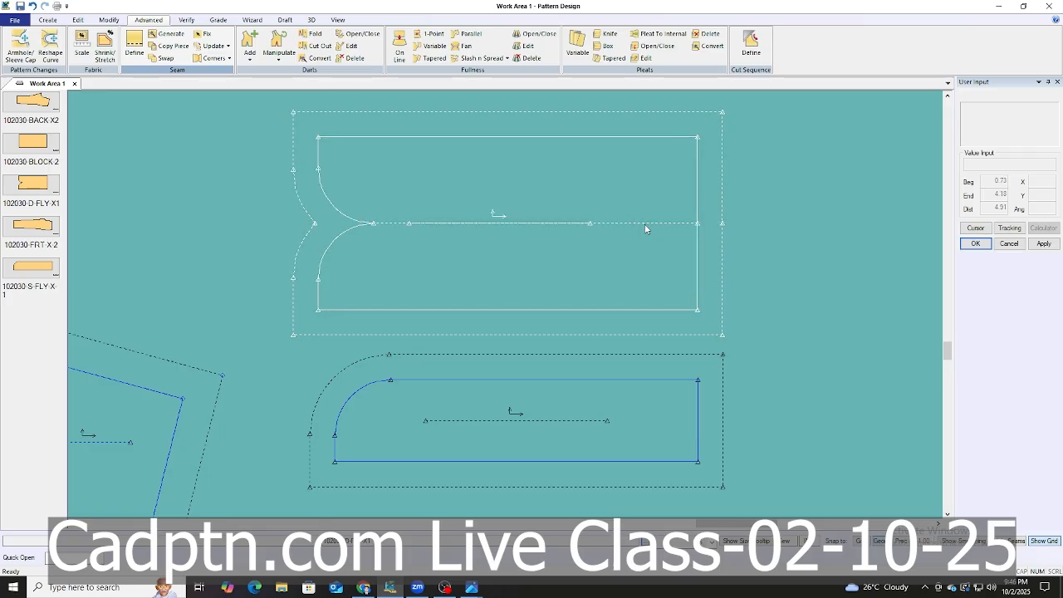
{"action": "left_click", "coordinate": [646, 229]}
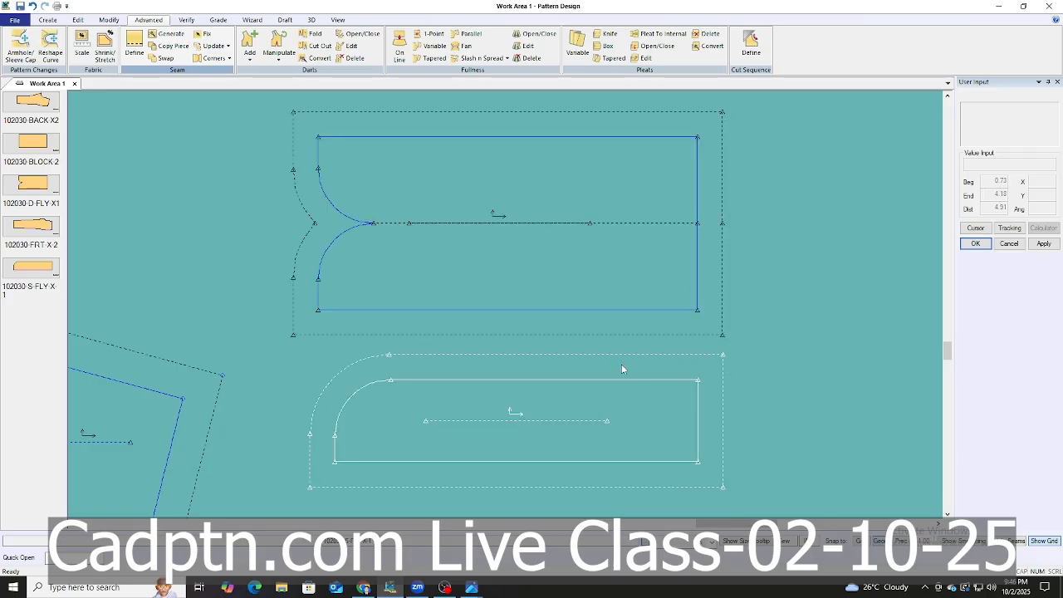
Overlay the single fly on the double fly with its upper cut edge along the double fly's fold line.
{"action": "scroll", "coordinate": [645, 225], "scroll_direction": "up", "scroll_amount": 2}
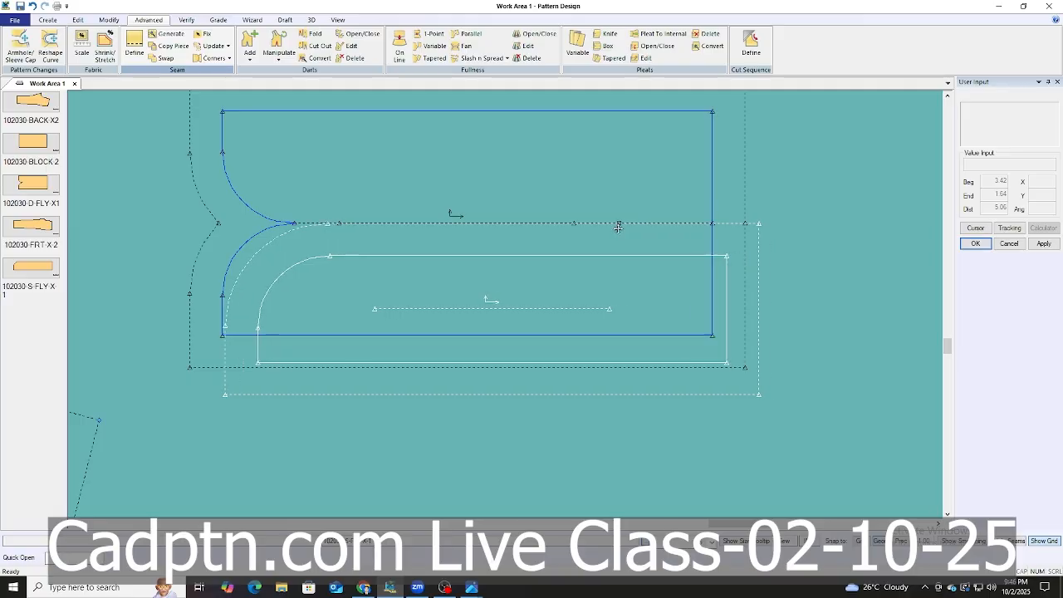
{"action": "scroll", "coordinate": [627, 280], "scroll_direction": "up", "scroll_amount": 1}
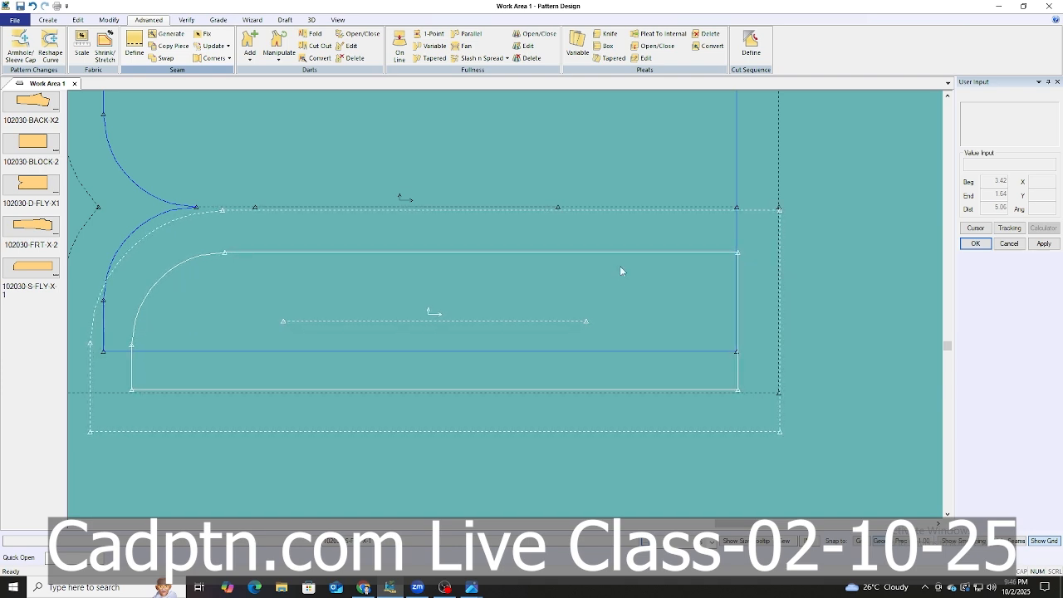
{"action": "scroll", "coordinate": [622, 257], "scroll_direction": "down", "scroll_amount": 1}
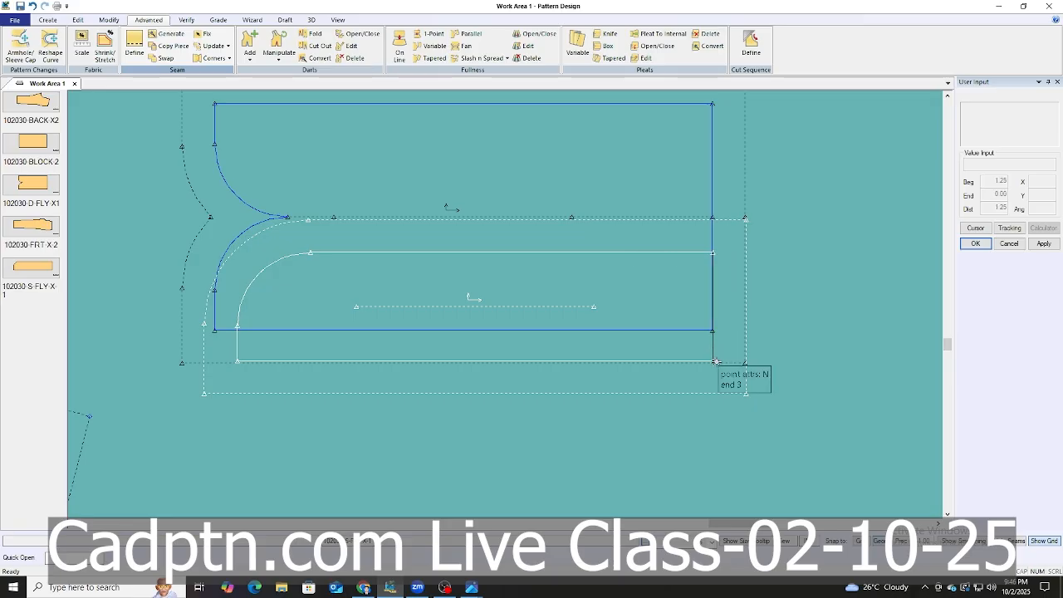
Match the single fly's lower-right sew corner to the double fly's lower-right sew corner.
{"action": "left_click", "coordinate": [716, 332]}
{"action": "scroll", "coordinate": [711, 269], "scroll_direction": "down", "scroll_amount": 1}
{"action": "scroll", "coordinate": [620, 239], "scroll_direction": "down", "scroll_amount": 4}
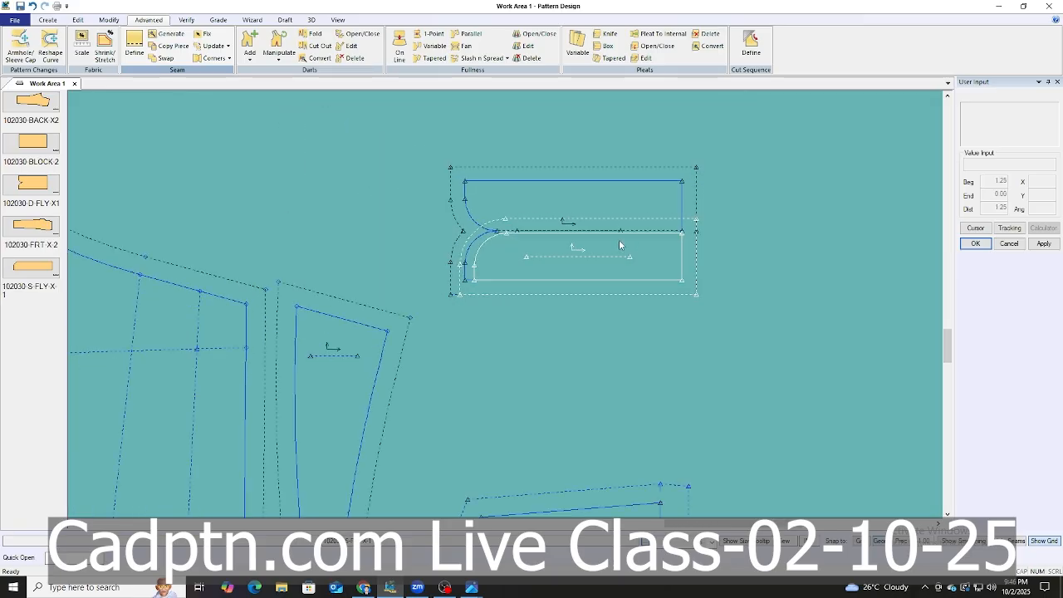
Separate the overlaid fly pieces, placing the single fly below and the double fly above it.
{"action": "left_click", "coordinate": [620, 240]}
{"action": "left_click", "coordinate": [621, 324]}
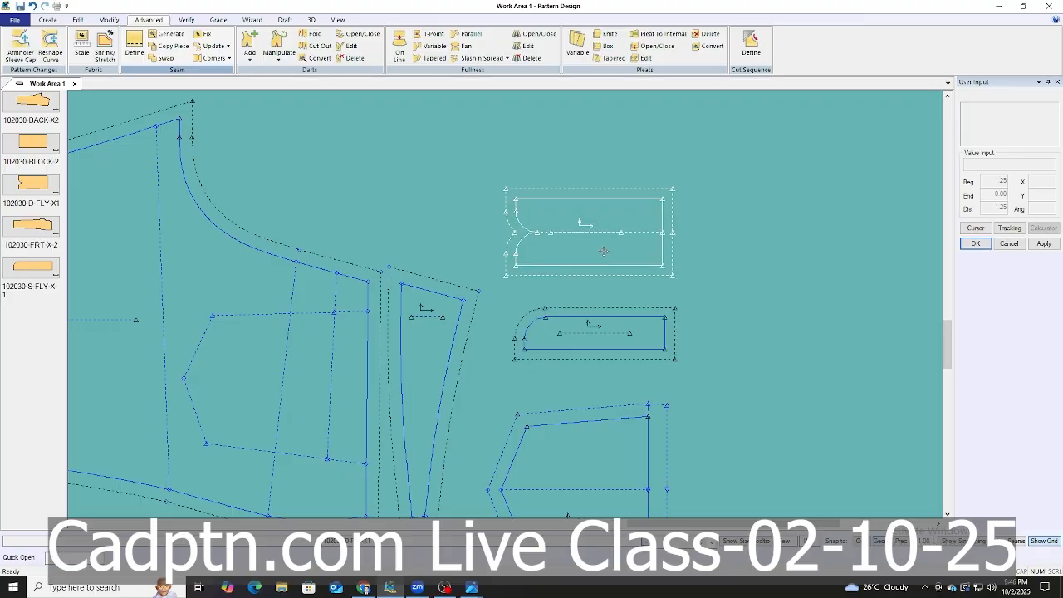
{"action": "scroll", "coordinate": [605, 252], "scroll_direction": "up", "scroll_amount": 1}
{"action": "left_click", "coordinate": [604, 252]}
{"action": "scroll", "coordinate": [552, 347], "scroll_direction": "up", "scroll_amount": 4}
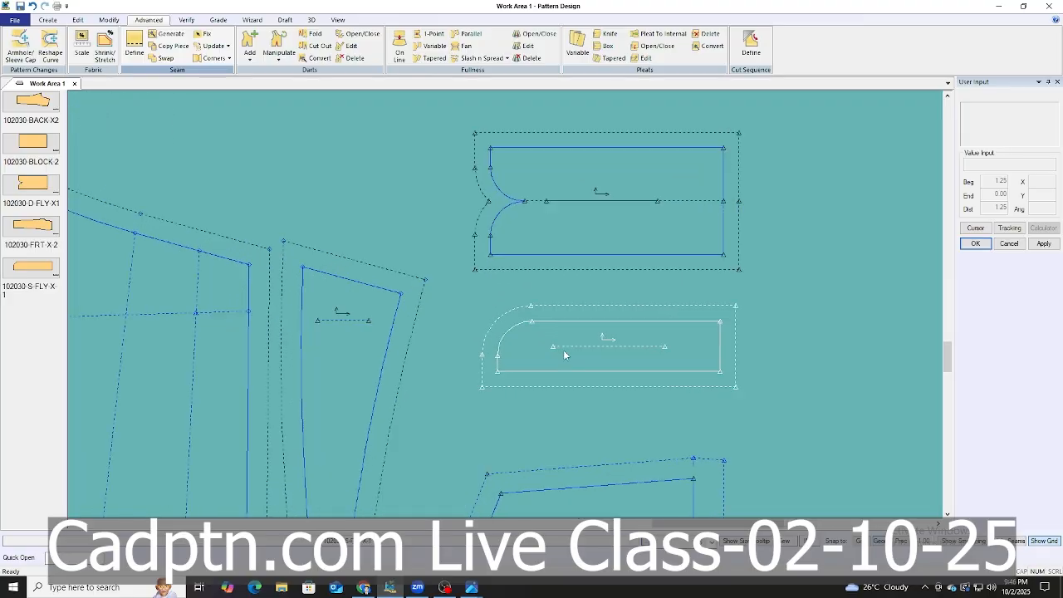
{"action": "left_click", "coordinate": [593, 229]}
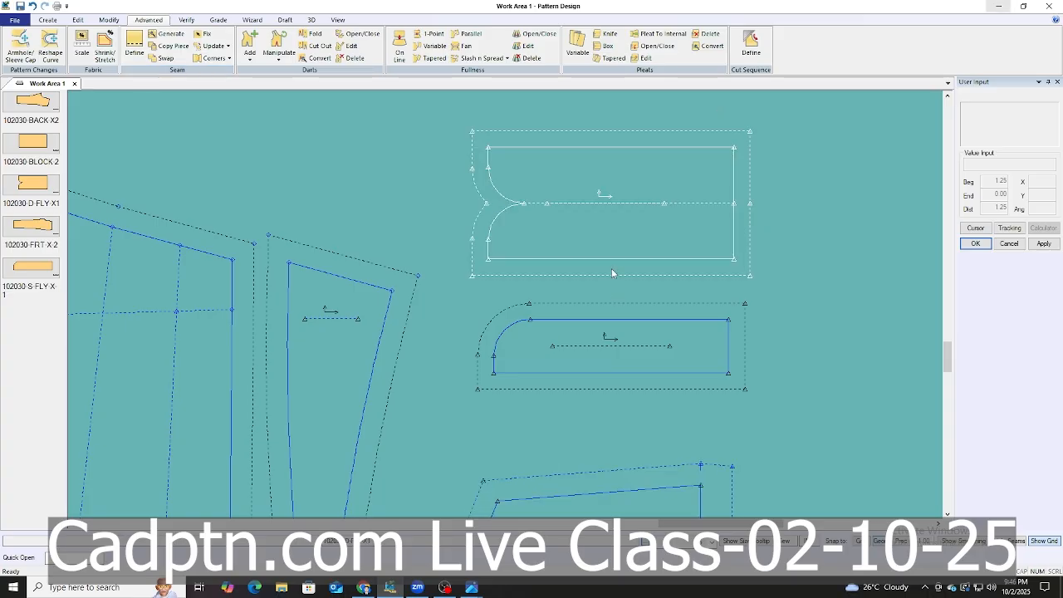
Place the single fly's upper cut edge on the double fly's fold line, with the pieces' right edges aligned.
{"action": "scroll", "coordinate": [698, 276], "scroll_direction": "down", "scroll_amount": 1}
{"action": "scroll", "coordinate": [804, 279], "scroll_direction": "down", "scroll_amount": 5}
{"action": "scroll", "coordinate": [770, 295], "scroll_direction": "up", "scroll_amount": 5}
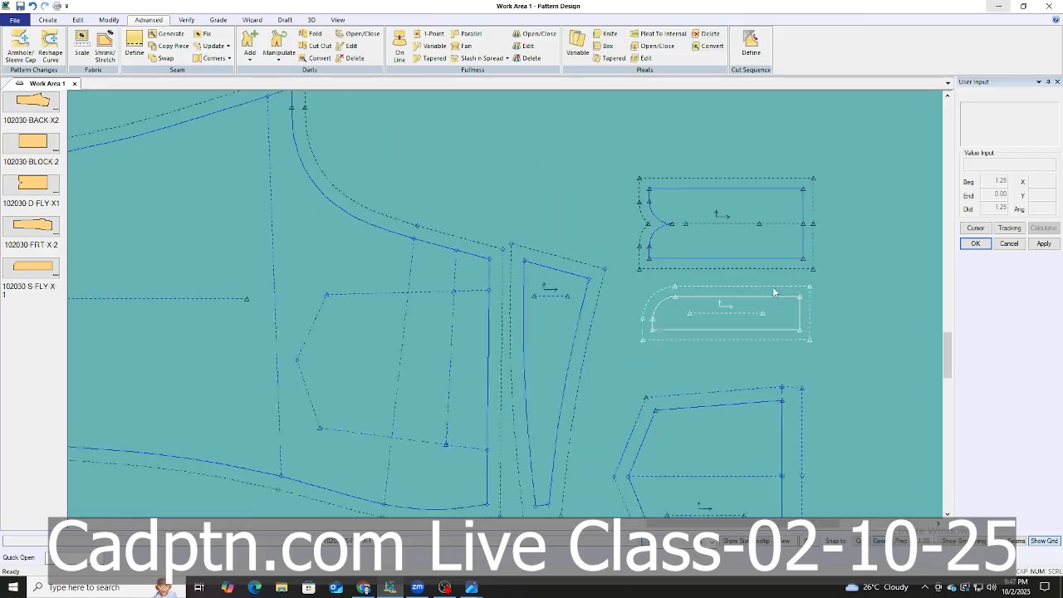
{"action": "left_click", "coordinate": [784, 289]}
{"action": "scroll", "coordinate": [785, 220], "scroll_direction": "up", "scroll_amount": 5}
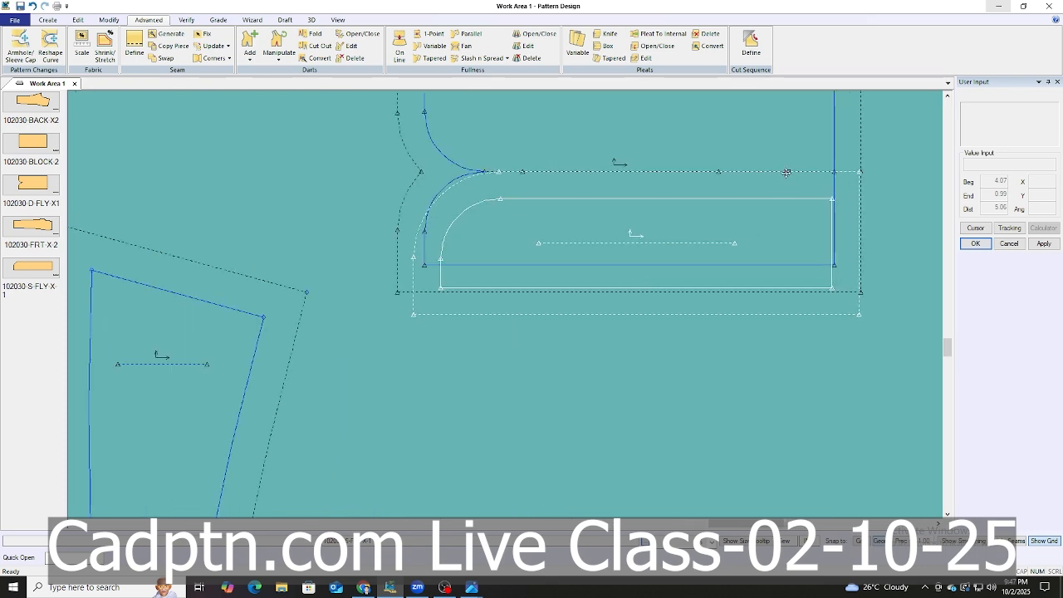
{"action": "left_click", "coordinate": [756, 193]}
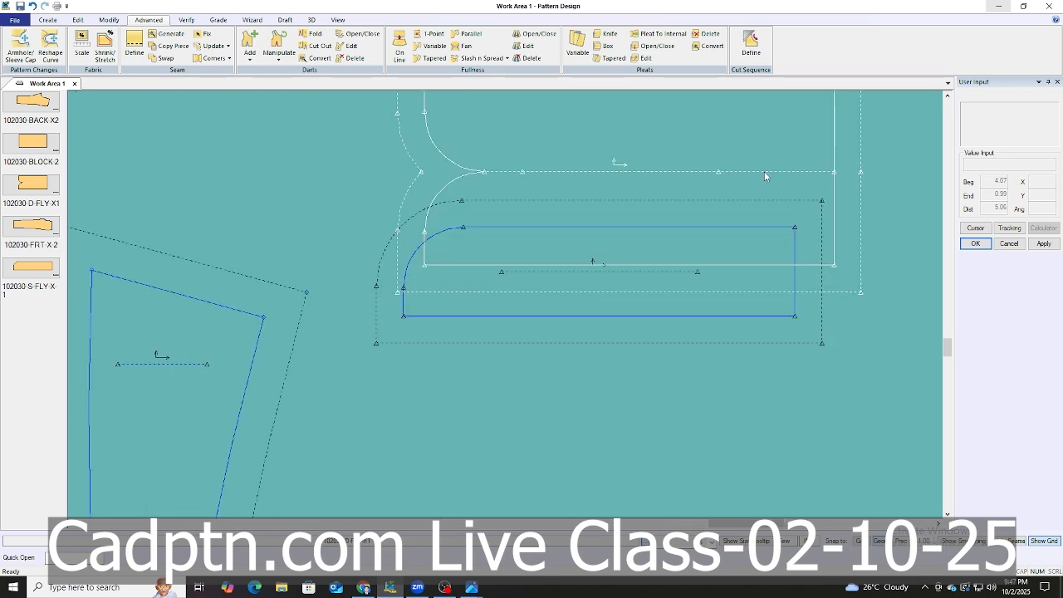
{"action": "left_click", "coordinate": [733, 165]}
{"action": "left_click", "coordinate": [719, 202]}
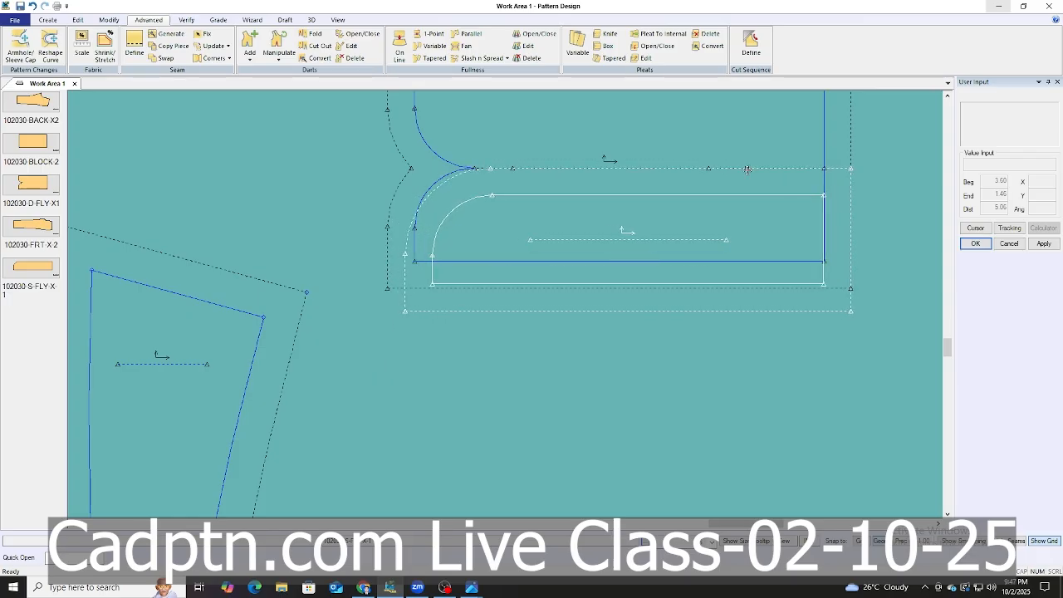
Move the double fly's lower sew line down onto the single fly's lower sew line.
{"action": "left_click", "coordinate": [719, 264]}
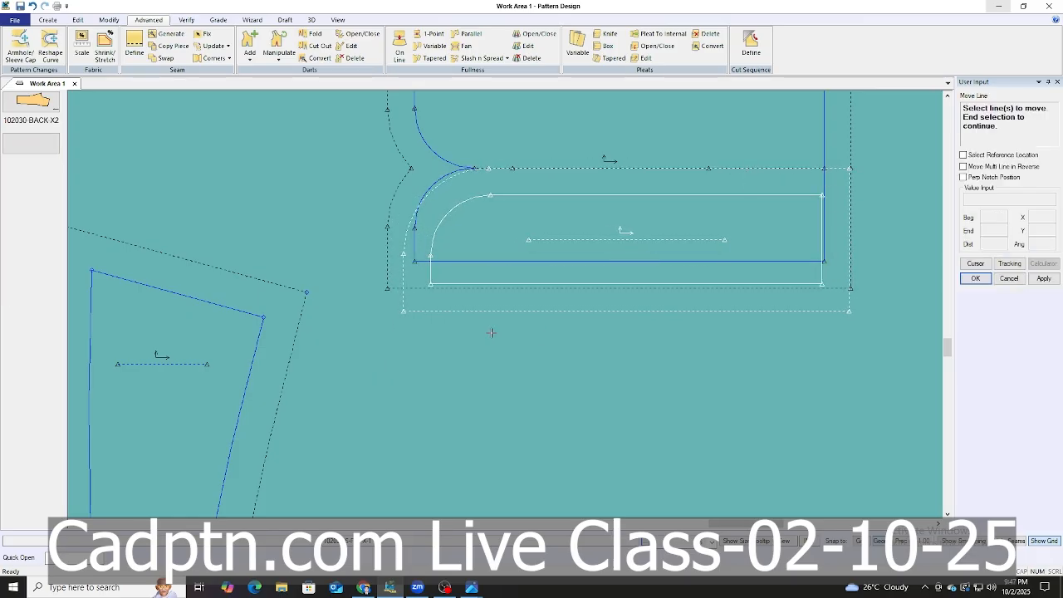
{"action": "left_click", "coordinate": [562, 258]}
{"action": "left_click", "coordinate": [598, 172]}
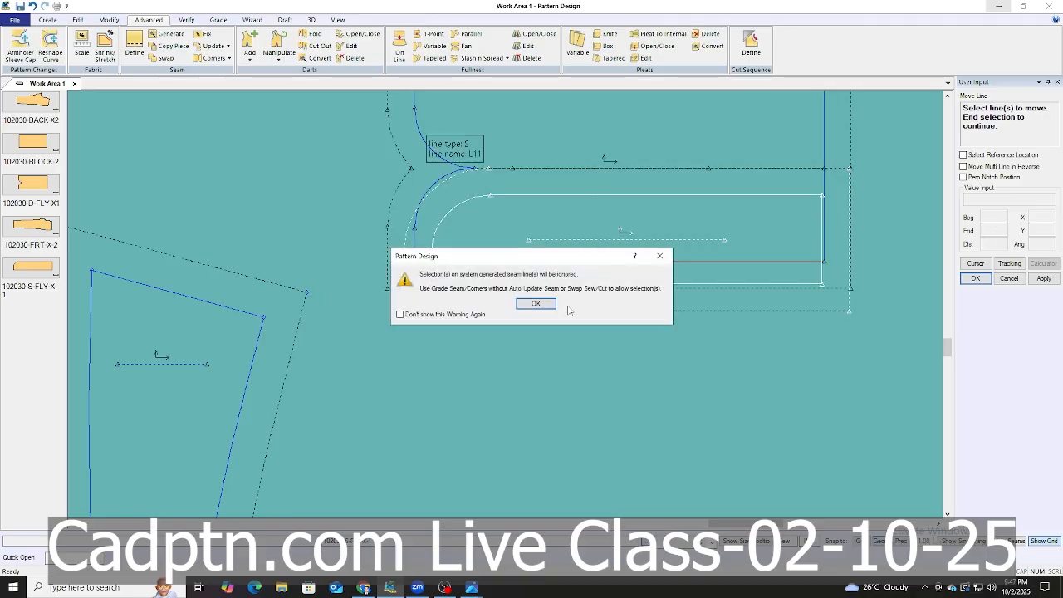
{"action": "left_click", "coordinate": [540, 307]}
{"action": "right_click", "coordinate": [604, 218]}
{"action": "left_click", "coordinate": [621, 222]}
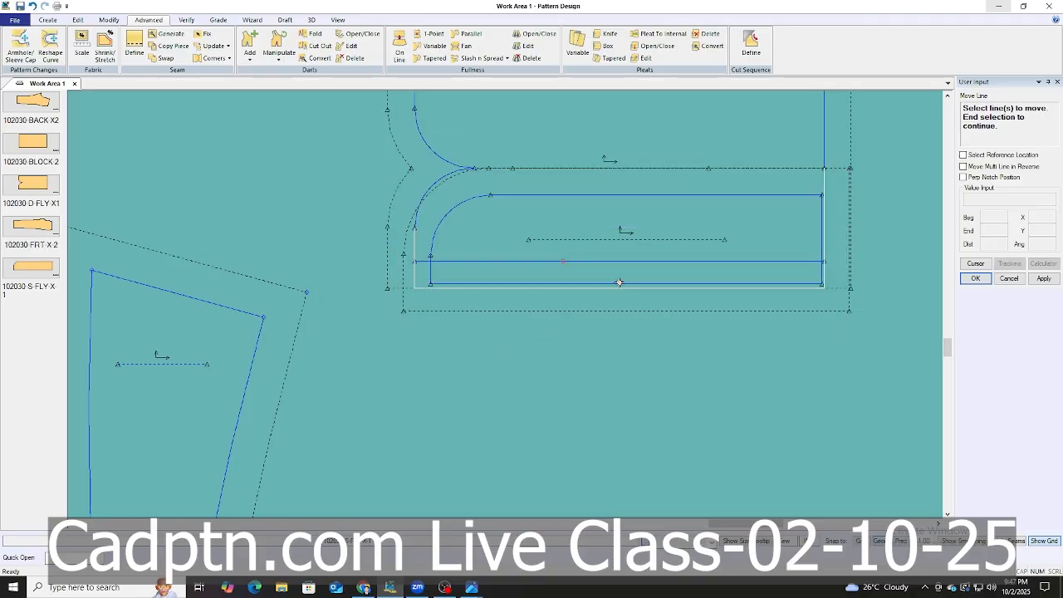
{"action": "left_click", "coordinate": [619, 284]}
Move the double fly's upper sew line outward by 0.32.
{"action": "scroll", "coordinate": [585, 398], "scroll_direction": "down", "scroll_amount": 3}
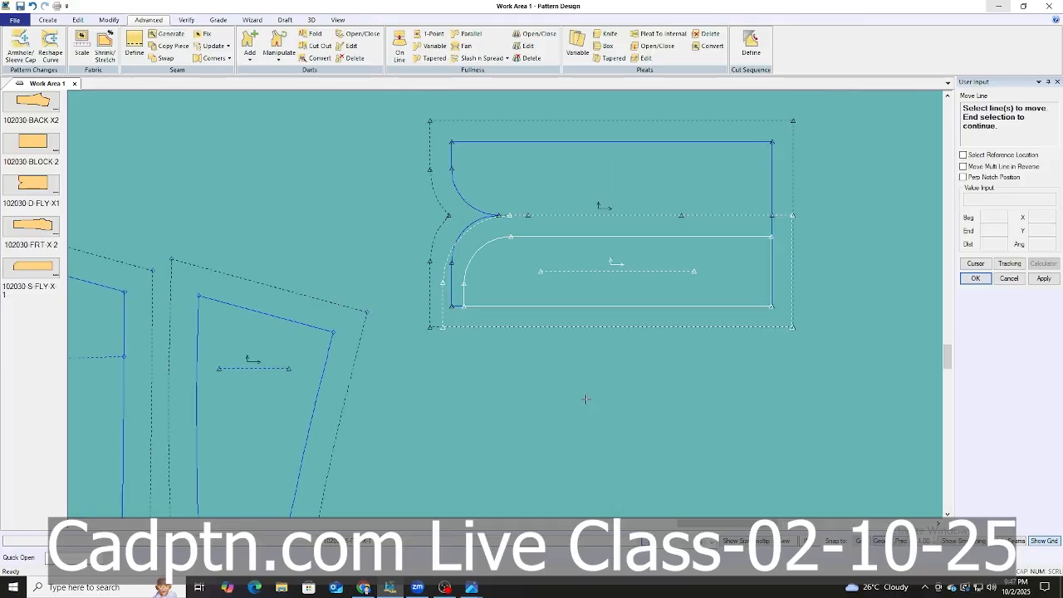
{"action": "left_click", "coordinate": [660, 165]}
{"action": "right_click", "coordinate": [669, 148]}
{"action": "left_click", "coordinate": [685, 147]}
{"action": "left_click", "coordinate": [685, 146]}
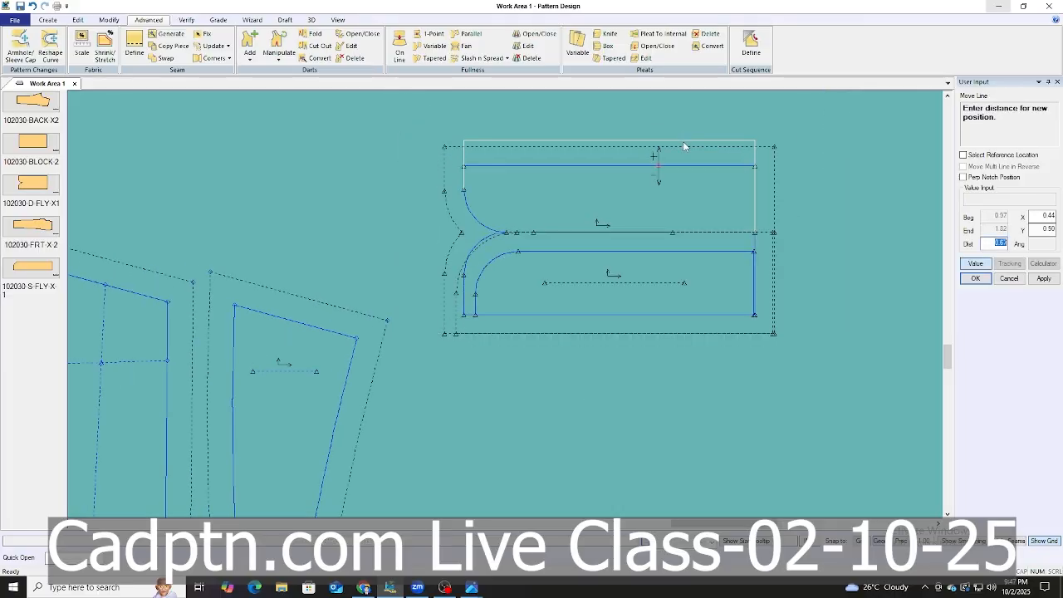
{"action": "type", "text": ".33"}
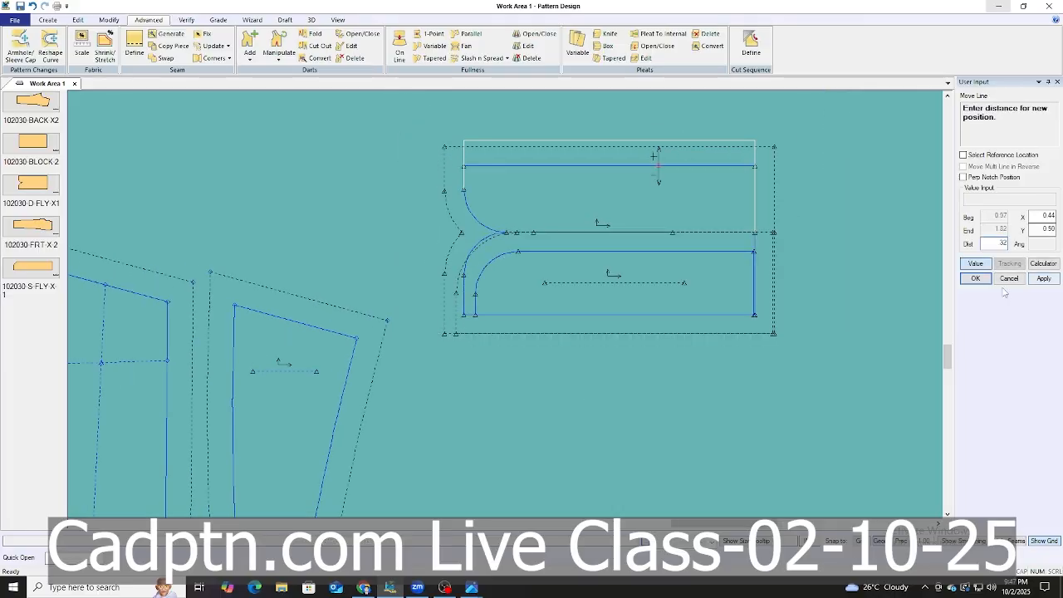
{"action": "left_click", "coordinate": [986, 281]}
{"action": "right_click", "coordinate": [723, 203]}
{"action": "left_click", "coordinate": [740, 211]}
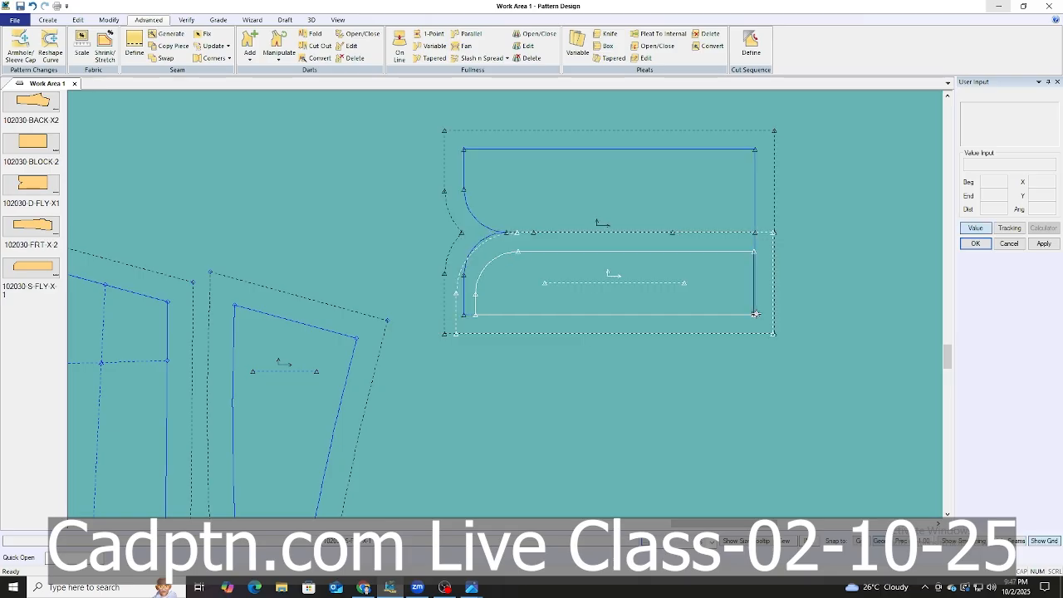
Separate the overlaid flies by placing the single fly below the double fly, above the pocket piece.
{"action": "scroll", "coordinate": [722, 189], "scroll_direction": "down", "scroll_amount": 3}
{"action": "scroll", "coordinate": [722, 184], "scroll_direction": "down", "scroll_amount": 4}
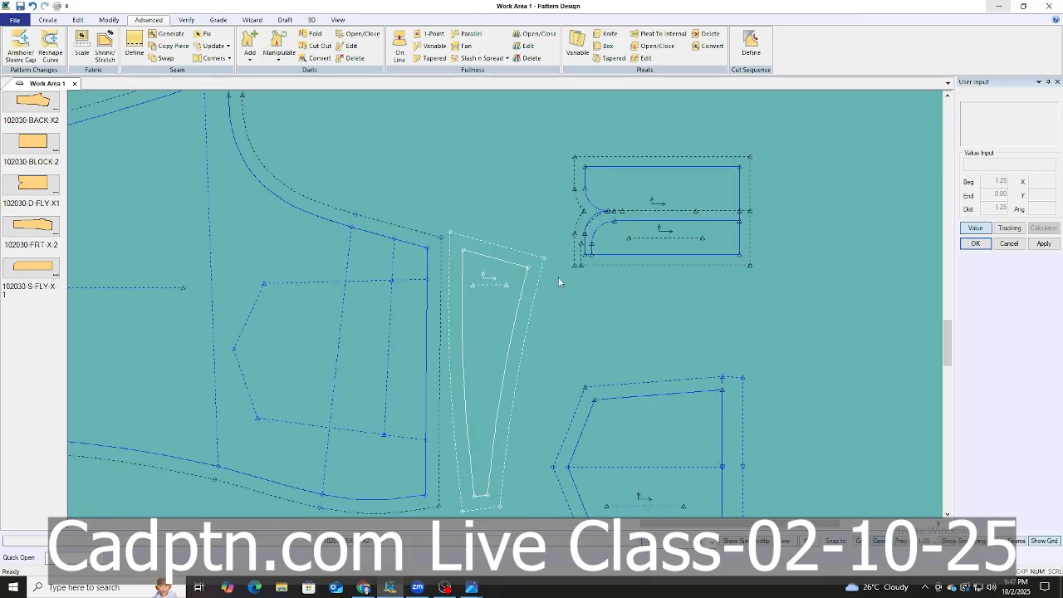
{"action": "scroll", "coordinate": [676, 254], "scroll_direction": "up", "scroll_amount": 1}
{"action": "left_click_drag", "start_coordinate": [683, 224], "coordinate": [682, 318]}
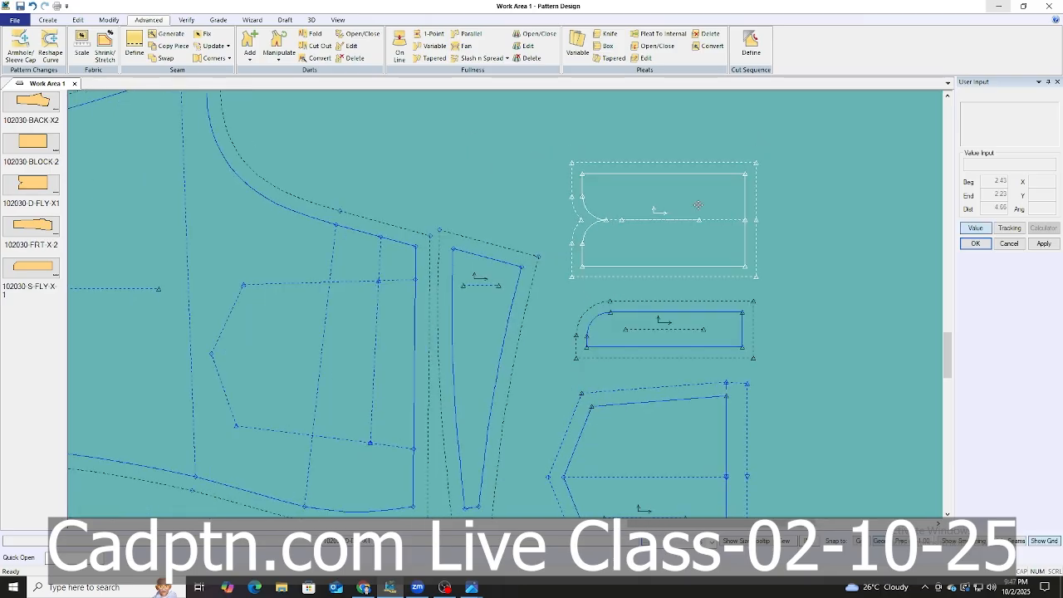
Move the wedge-shaped yoke piece below the front piece's waist end and flip it vertically so its narrow end points up.
{"action": "scroll", "coordinate": [696, 197], "scroll_direction": "down", "scroll_amount": 5}
{"action": "scroll", "coordinate": [771, 232], "scroll_direction": "up", "scroll_amount": 2}
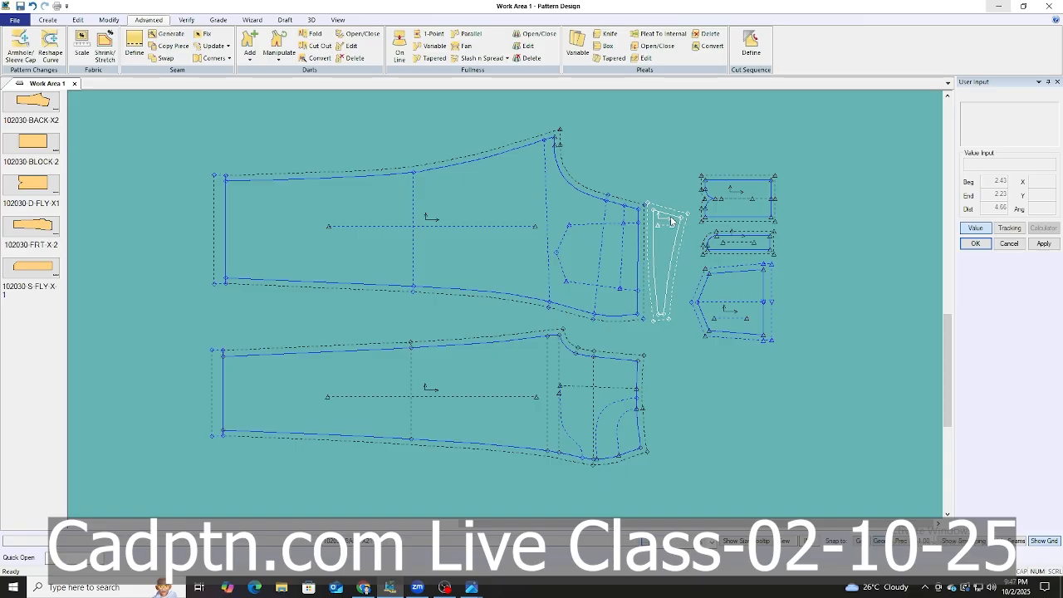
{"action": "left_click", "coordinate": [654, 275]}
{"action": "scroll", "coordinate": [629, 241], "scroll_direction": "down", "scroll_amount": 4}
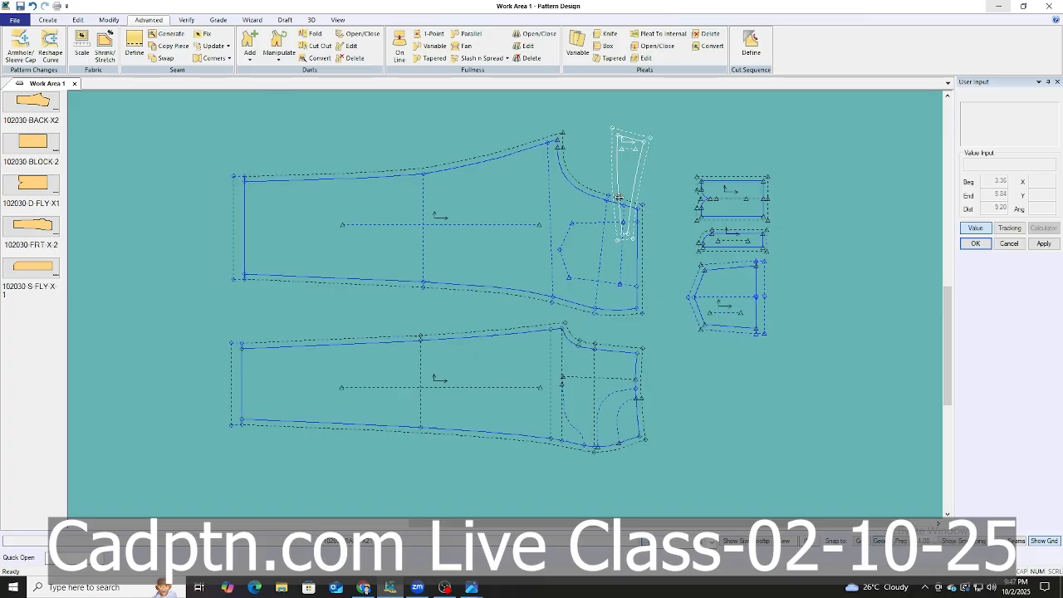
{"action": "scroll", "coordinate": [675, 461], "scroll_direction": "up", "scroll_amount": 6}
{"action": "scroll", "coordinate": [623, 274], "scroll_direction": "up", "scroll_amount": 1}
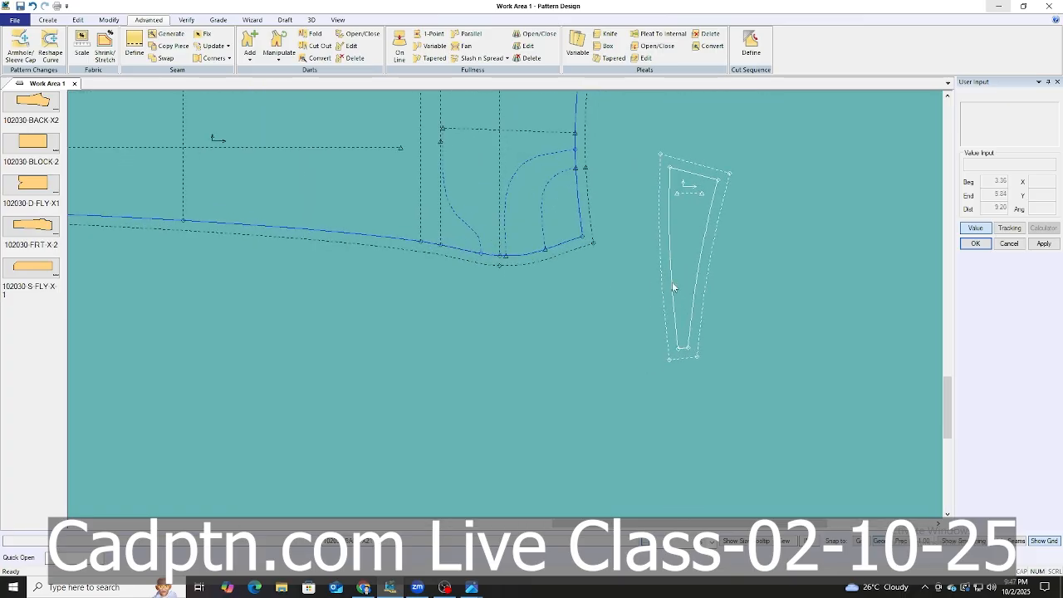
{"action": "key", "text": "f"}
{"action": "left_click", "coordinate": [674, 308]}
{"action": "right_click", "coordinate": [722, 205]}
{"action": "left_click", "coordinate": [761, 215]}
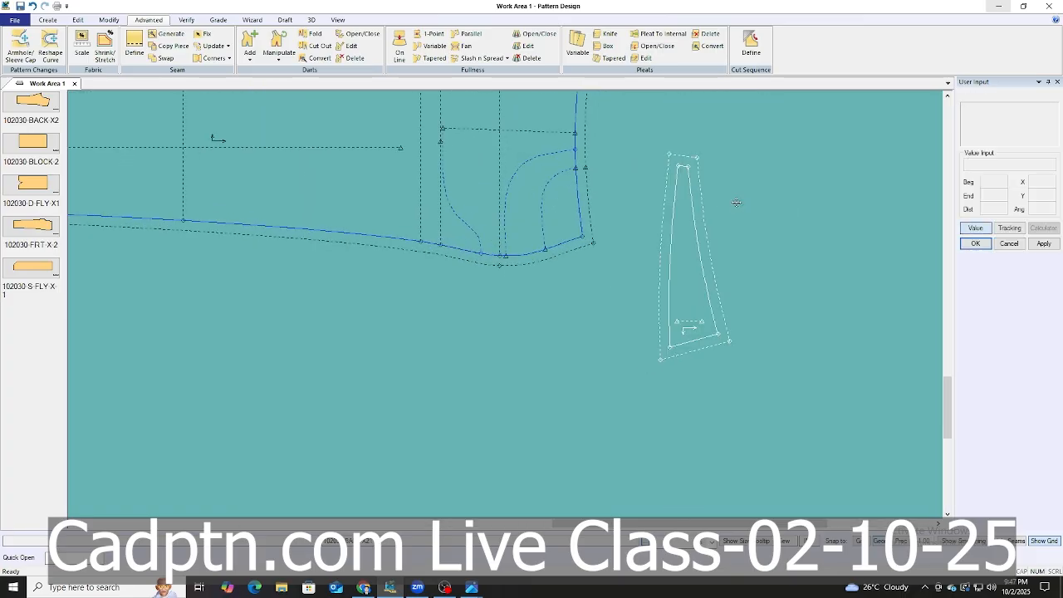
{"action": "left_click", "coordinate": [733, 266]}
Set and rotate the yoke's narrow end onto the front piece's side seam at the waist corner, with Perform Alignment turned off.
{"action": "key", "text": "s"}
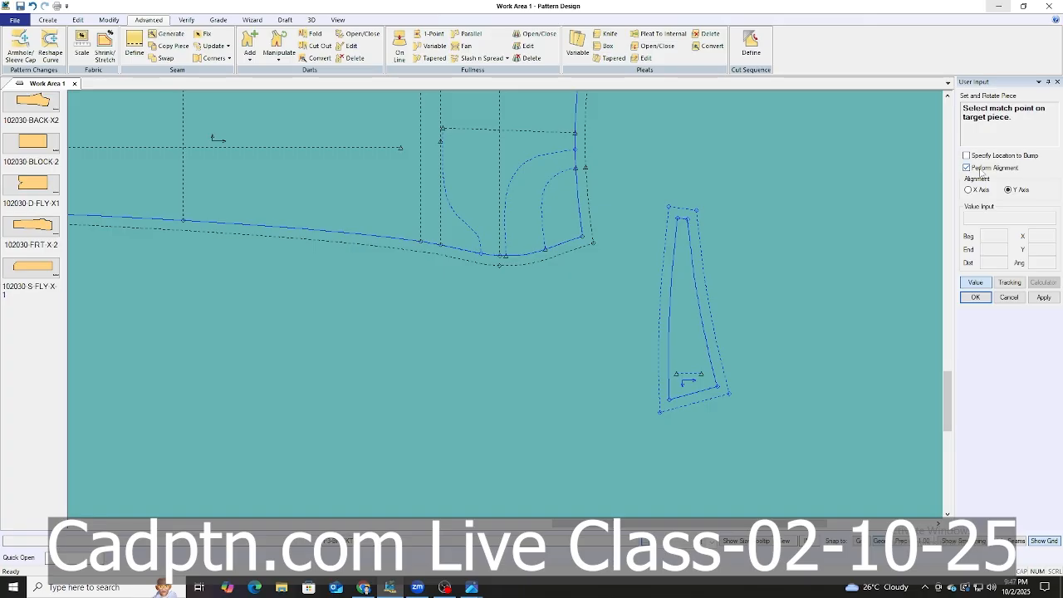
{"action": "left_click", "coordinate": [980, 172]}
{"action": "scroll", "coordinate": [653, 277], "scroll_direction": "up", "scroll_amount": 2}
{"action": "left_click", "coordinate": [536, 223]}
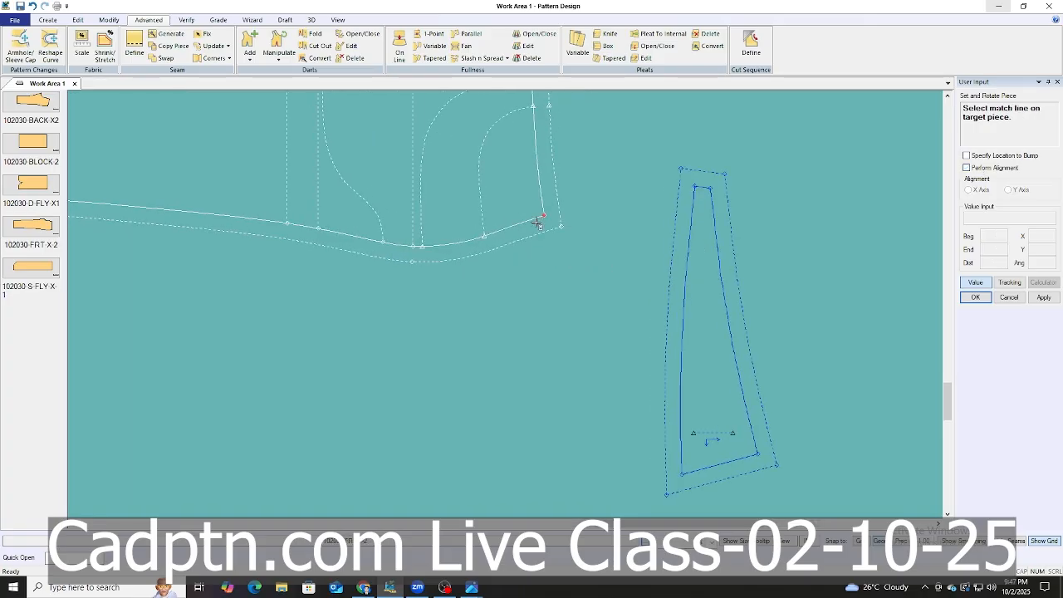
{"action": "left_click", "coordinate": [527, 221]}
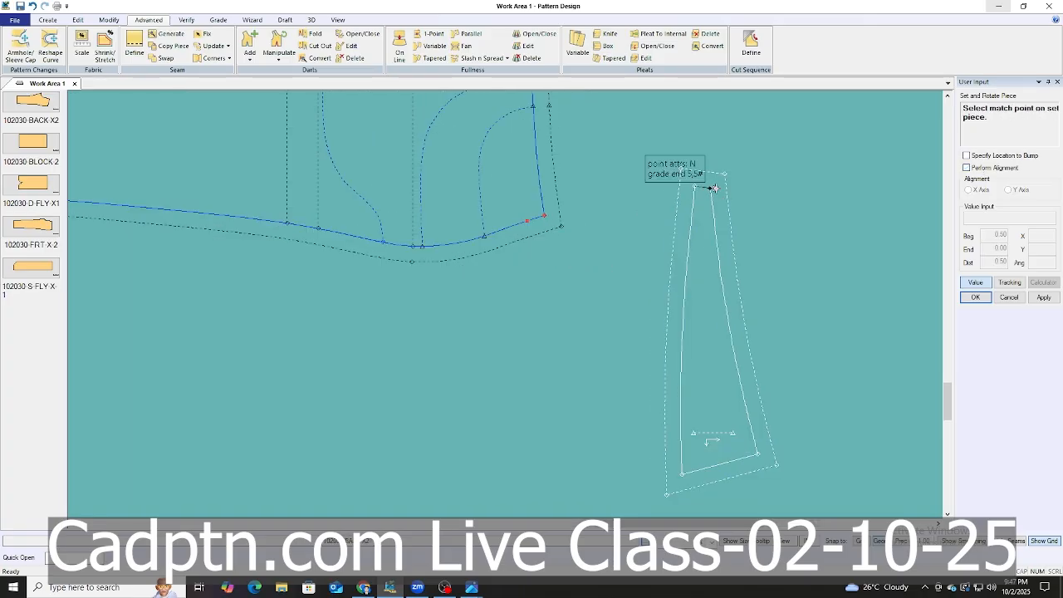
{"action": "left_click", "coordinate": [696, 189]}
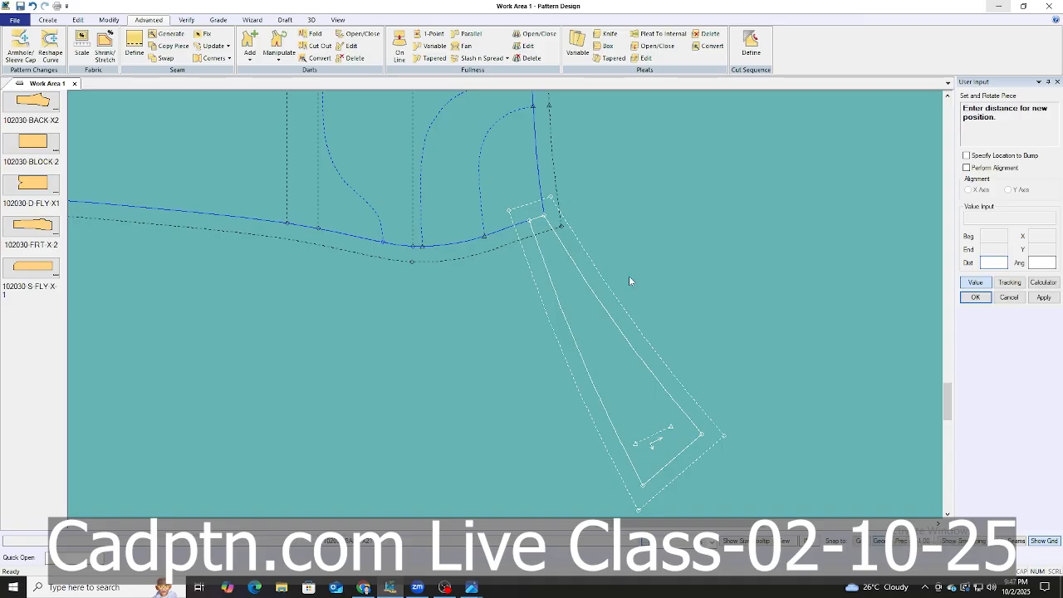
Examine how the yoke's narrow end and seam allowance meet the front piece's side seam at the waist corner.
{"action": "scroll", "coordinate": [528, 307], "scroll_direction": "up", "scroll_amount": 1}
{"action": "scroll", "coordinate": [664, 328], "scroll_direction": "down", "scroll_amount": 1}
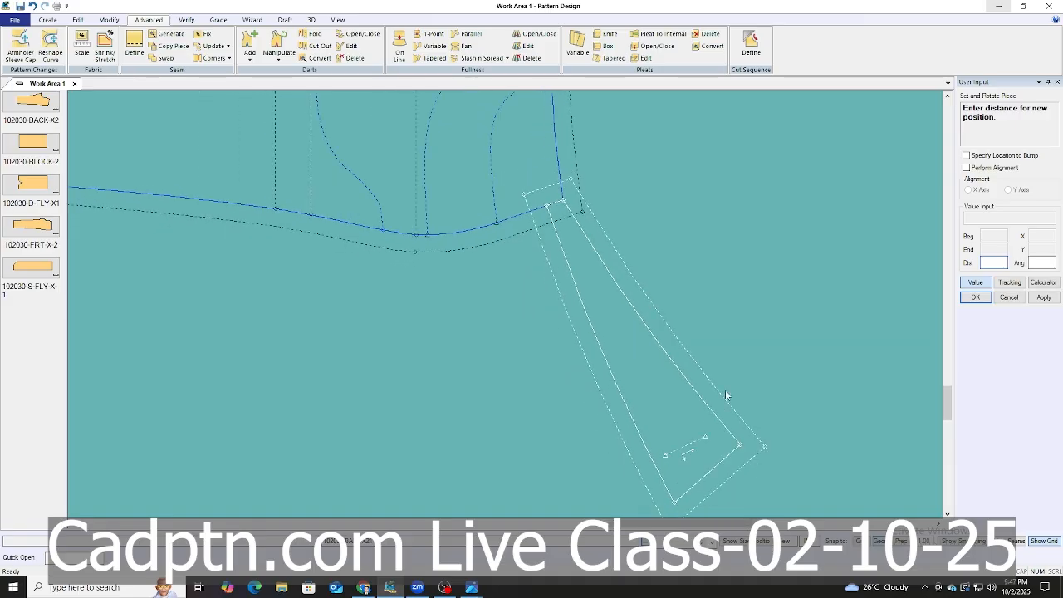
{"action": "scroll", "coordinate": [610, 321], "scroll_direction": "up", "scroll_amount": 3}
{"action": "scroll", "coordinate": [668, 317], "scroll_direction": "down", "scroll_amount": 5}
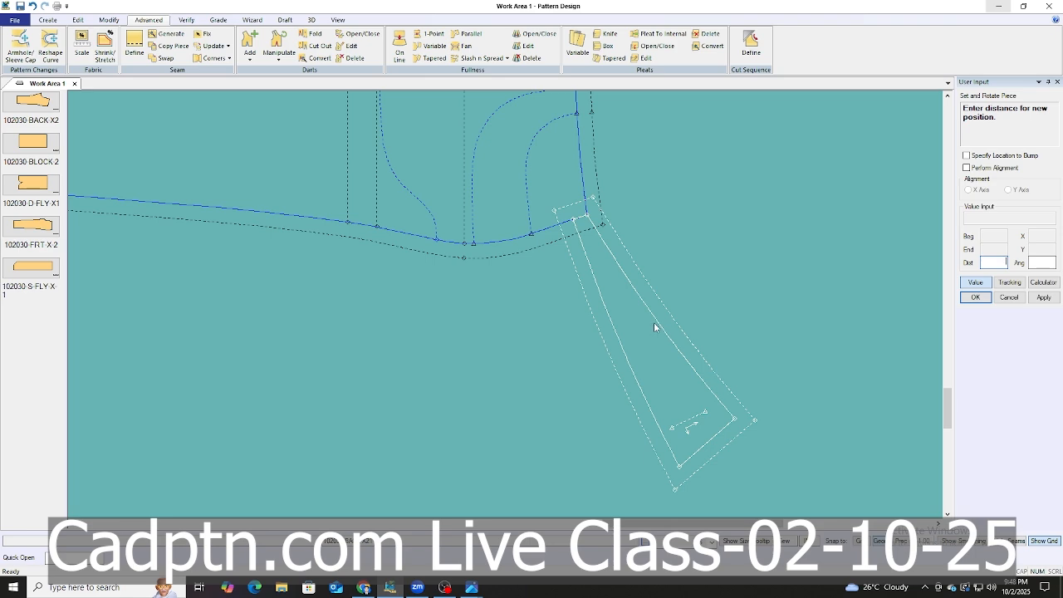
{"action": "scroll", "coordinate": [578, 221], "scroll_direction": "up", "scroll_amount": 2}
{"action": "scroll", "coordinate": [579, 222], "scroll_direction": "up", "scroll_amount": 1}
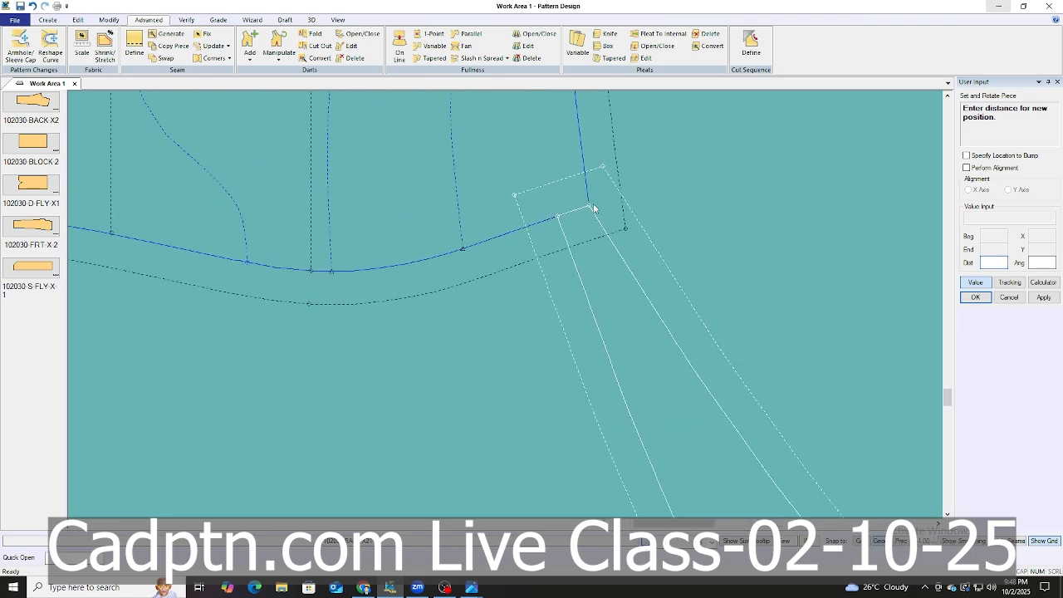
{"action": "scroll", "coordinate": [590, 215], "scroll_direction": "down", "scroll_amount": 4}
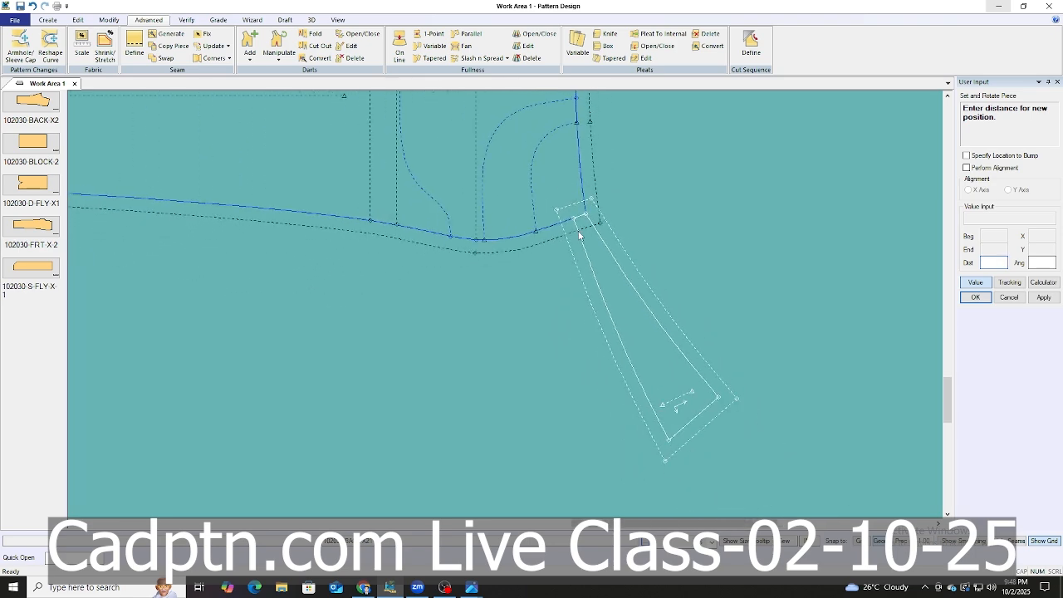
{"action": "scroll", "coordinate": [592, 266], "scroll_direction": "up", "scroll_amount": 1}
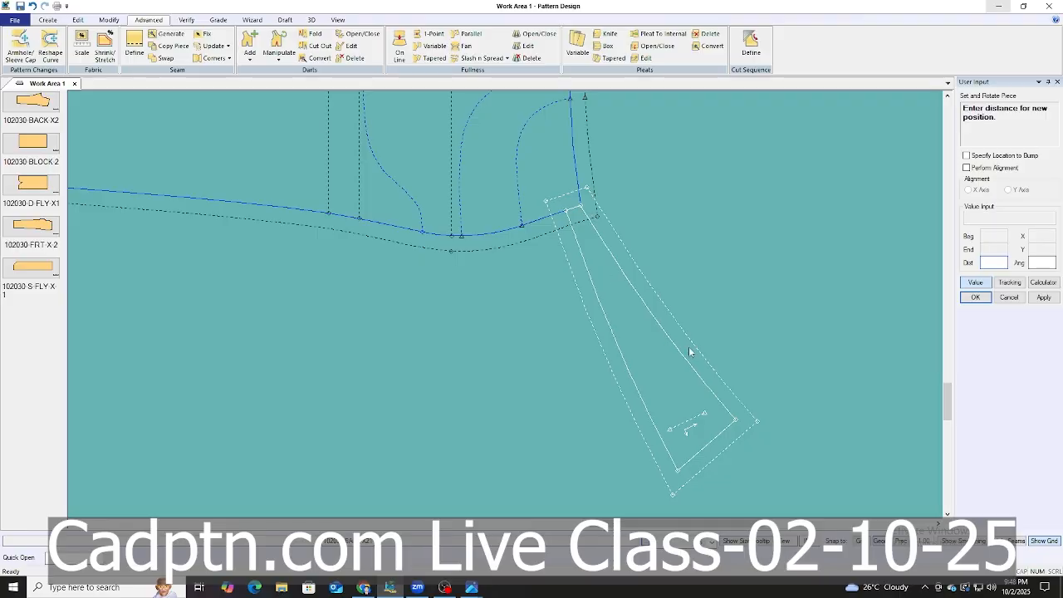
{"action": "right_click", "coordinate": [700, 178]}
{"action": "left_click", "coordinate": [737, 198]}
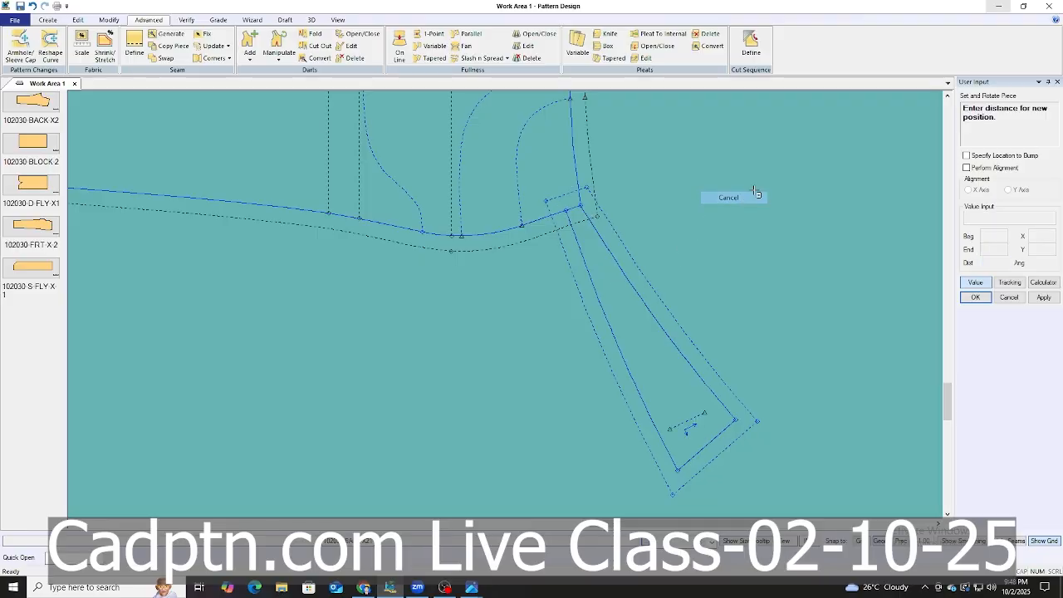
{"action": "right_click", "coordinate": [753, 168]}
{"action": "left_click", "coordinate": [808, 173]}
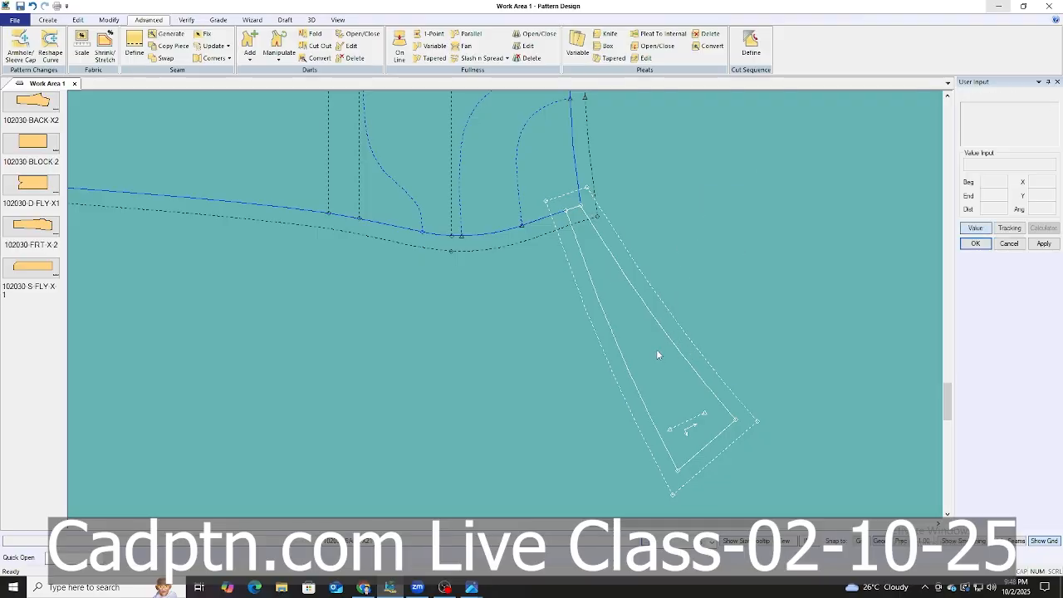
{"action": "scroll", "coordinate": [657, 355], "scroll_direction": "down", "scroll_amount": 2}
{"action": "left_click", "coordinate": [583, 373]}
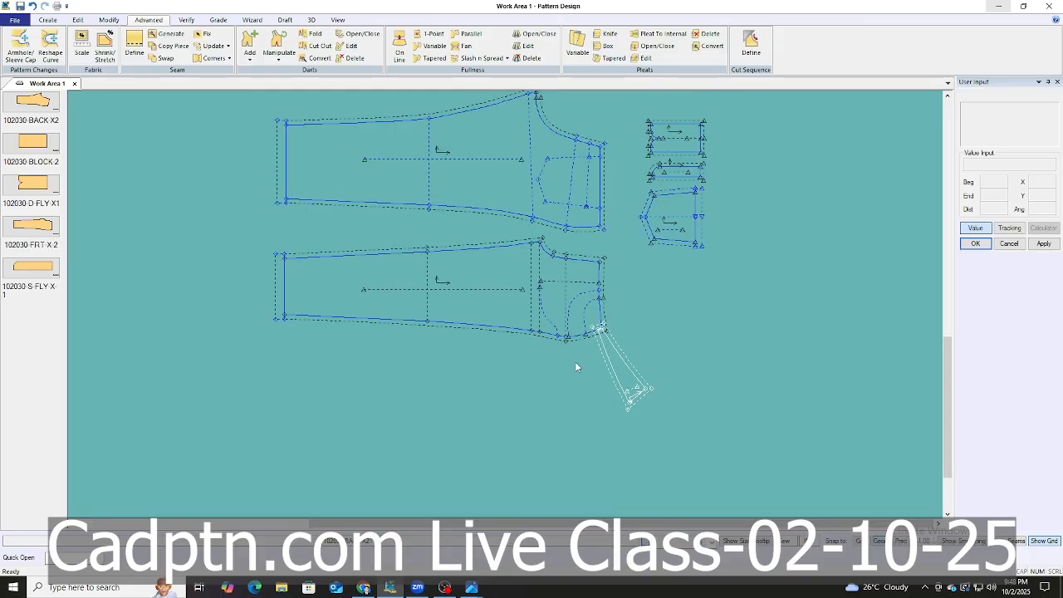
{"action": "left_click", "coordinate": [1035, 167]}
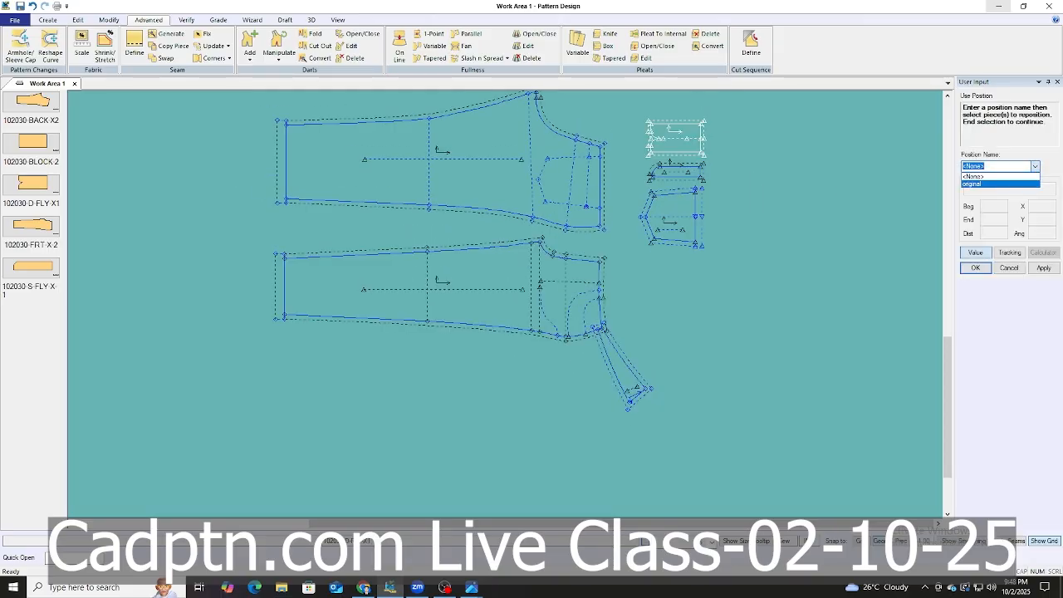
{"action": "left_click", "coordinate": [668, 217]}
{"action": "right_click", "coordinate": [604, 270]}
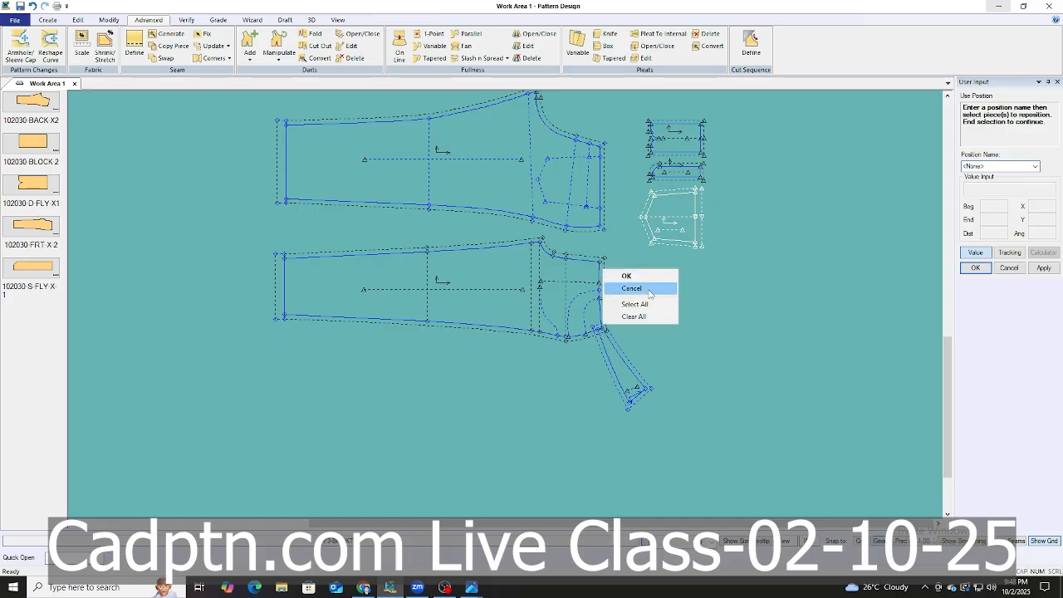
{"action": "left_click", "coordinate": [649, 290]}
Compare the yoke's narrow end with the front's side seam once more, and move the yoke clear of the front beside the pocket piece.
{"action": "left_click", "coordinate": [606, 353]}
{"action": "scroll", "coordinate": [606, 353], "scroll_direction": "up", "scroll_amount": 5}
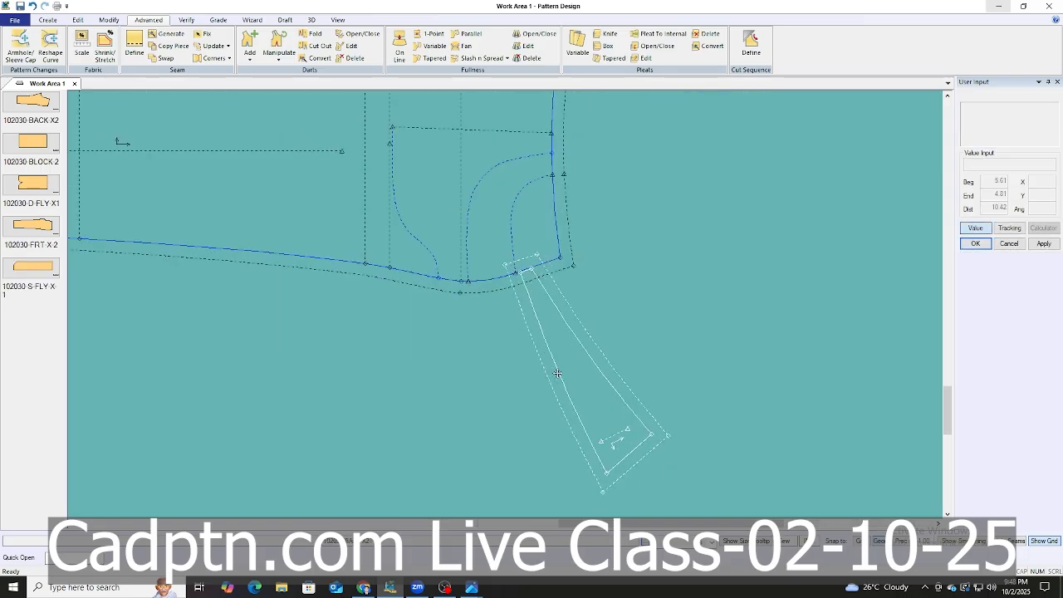
{"action": "scroll", "coordinate": [555, 253], "scroll_direction": "up", "scroll_amount": 3}
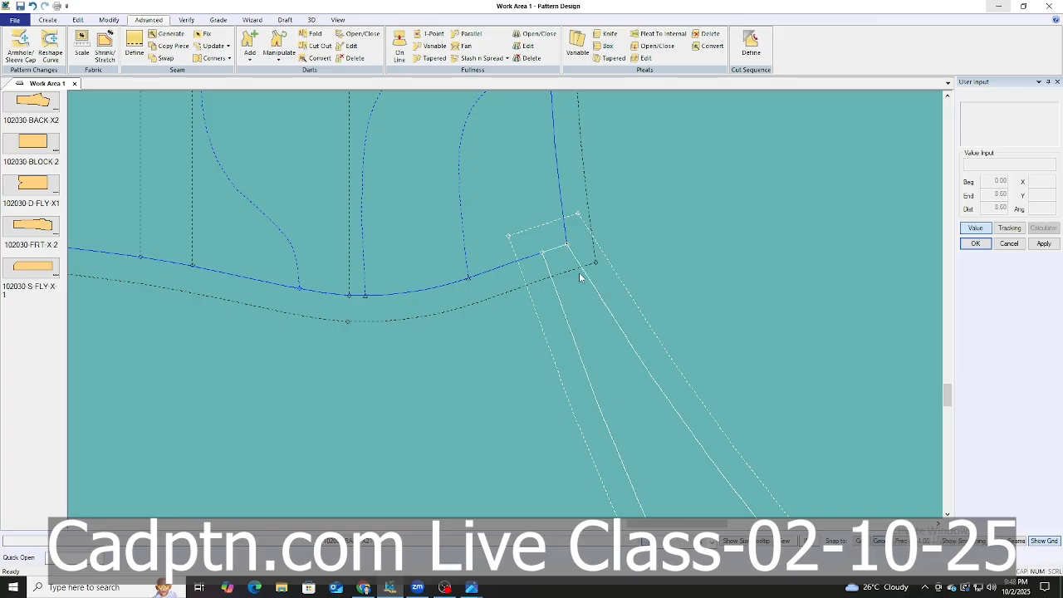
{"action": "scroll", "coordinate": [609, 285], "scroll_direction": "down", "scroll_amount": 6}
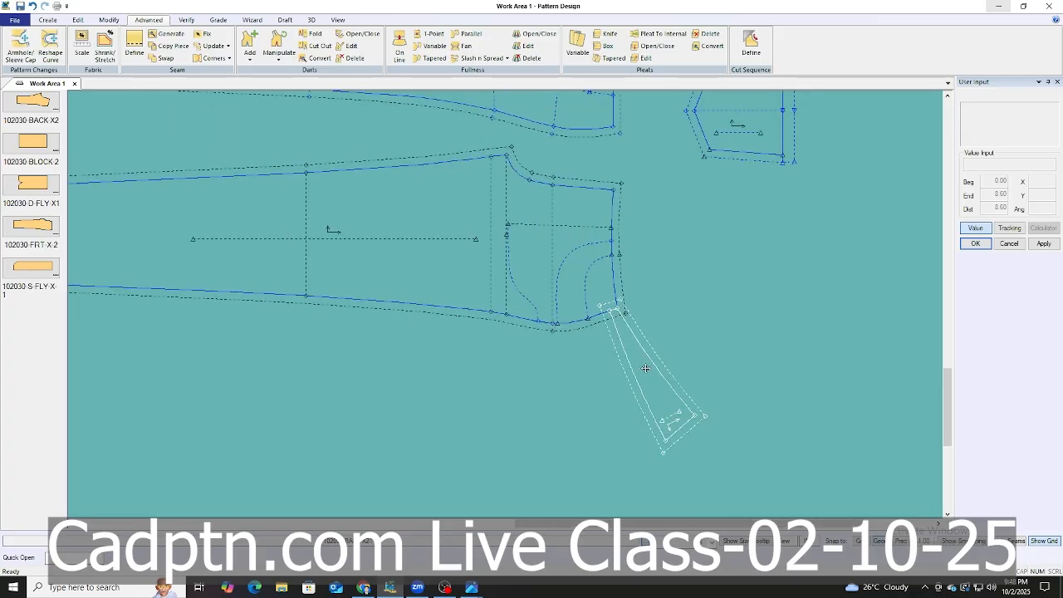
{"action": "scroll", "coordinate": [645, 368], "scroll_direction": "down", "scroll_amount": 4}
{"action": "left_click_drag", "start_coordinate": [645, 368], "coordinate": [720, 312]}
{"action": "scroll", "coordinate": [610, 440], "scroll_direction": "down", "scroll_amount": 2}
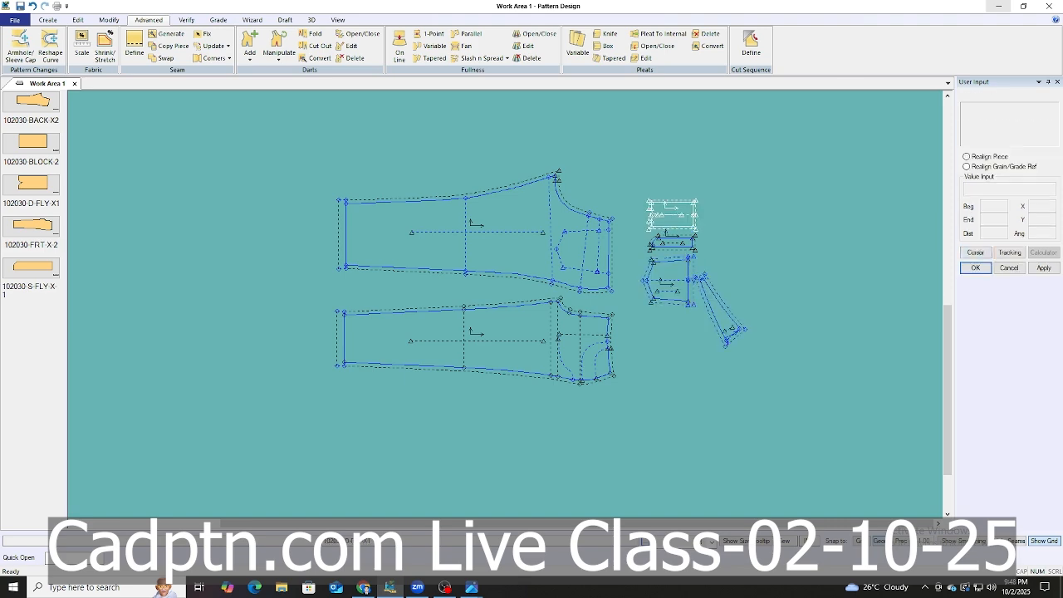
Realign the rotated yoke piece to its grain line using the Realign Piece option.
{"action": "left_click", "coordinate": [721, 309]}
{"action": "scroll", "coordinate": [830, 152], "scroll_direction": "up", "scroll_amount": 2}
{"action": "left_click", "coordinate": [700, 372]}
{"action": "right_click", "coordinate": [700, 241]}
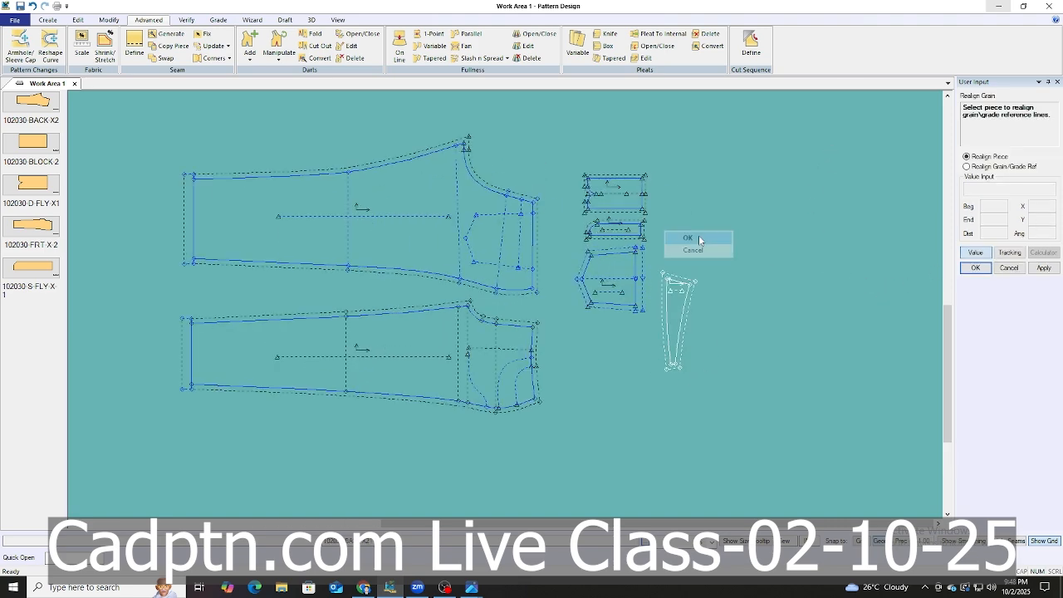
{"action": "left_click", "coordinate": [699, 239]}
Move the yoke beside the back piece's waist and the pocket piece beside the front piece's waist.
{"action": "scroll", "coordinate": [555, 245], "scroll_direction": "up", "scroll_amount": 2}
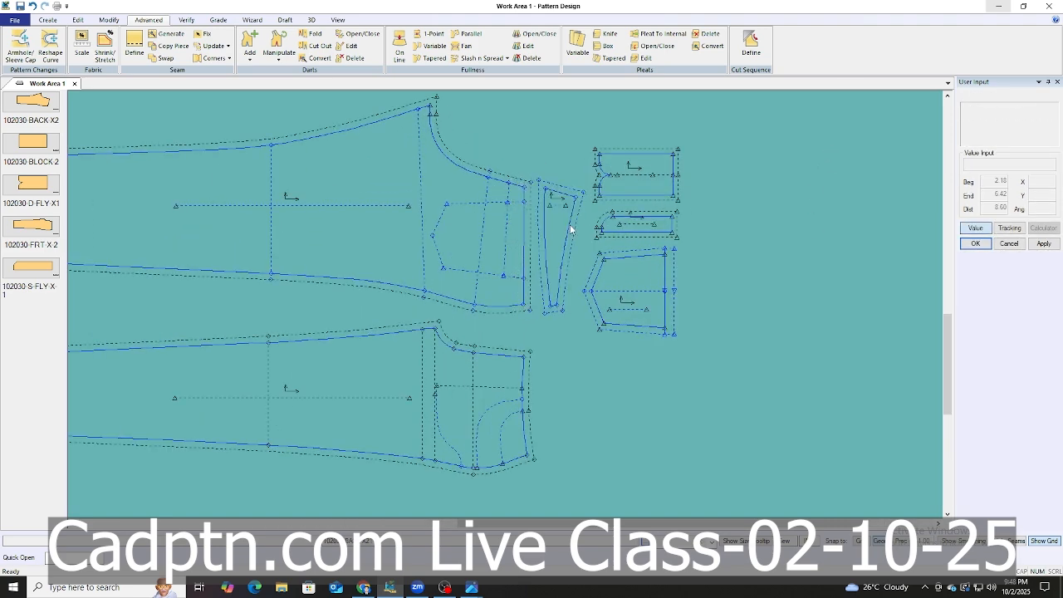
{"action": "scroll", "coordinate": [845, 346], "scroll_direction": "down", "scroll_amount": 3}
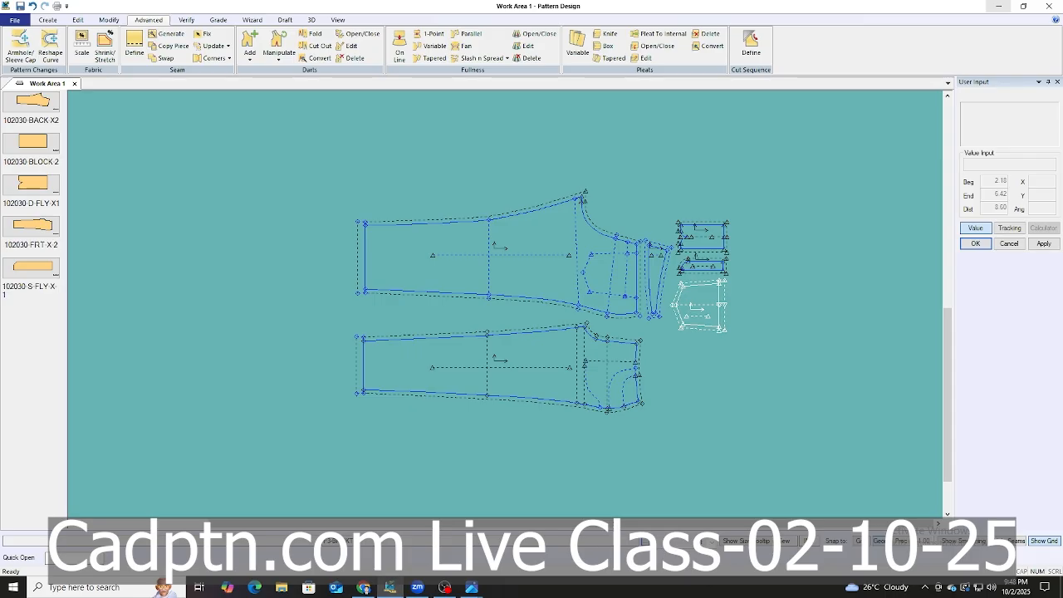
{"action": "left_click", "coordinate": [673, 382]}
{"action": "scroll", "coordinate": [673, 382], "scroll_direction": "up", "scroll_amount": 2}
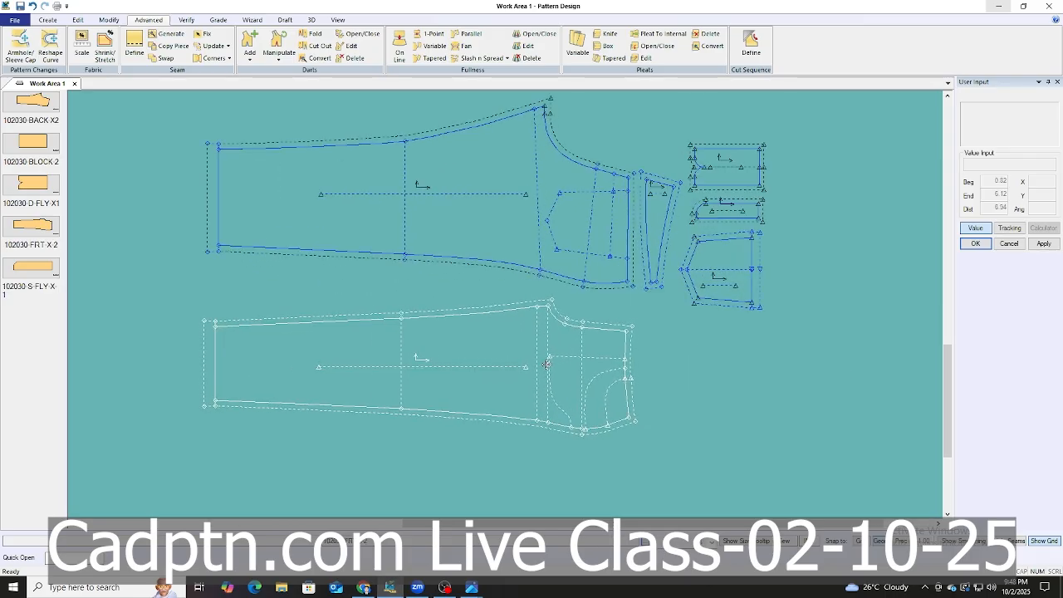
{"action": "left_click_drag", "start_coordinate": [713, 278], "coordinate": [632, 424]}
{"action": "scroll", "coordinate": [577, 415], "scroll_direction": "up", "scroll_amount": 3}
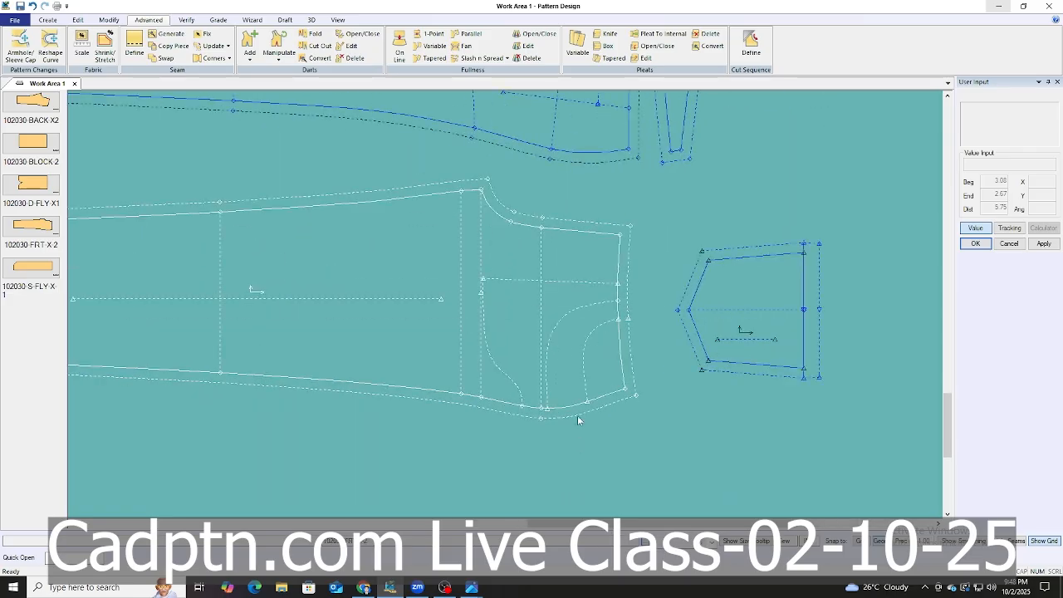
Trace the front's pocket-bag half cut out along the pocket opening curve into a separate piece with the default name, placed beside the pocket piece.
{"action": "left_click_drag", "start_coordinate": [499, 339], "coordinate": [477, 322]}
{"action": "key", "text": "t"}
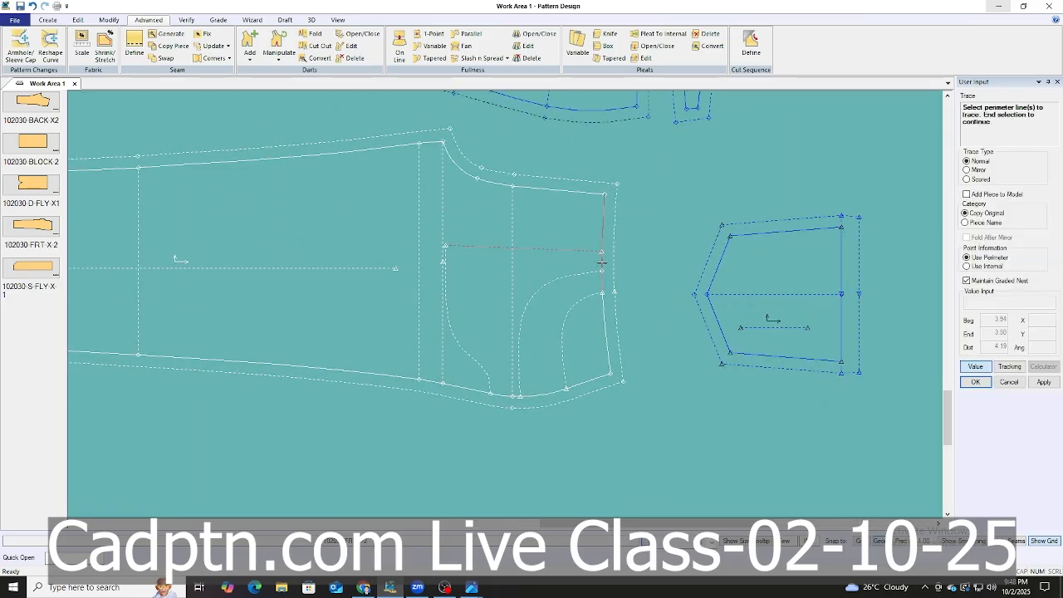
{"action": "left_click", "coordinate": [581, 382]}
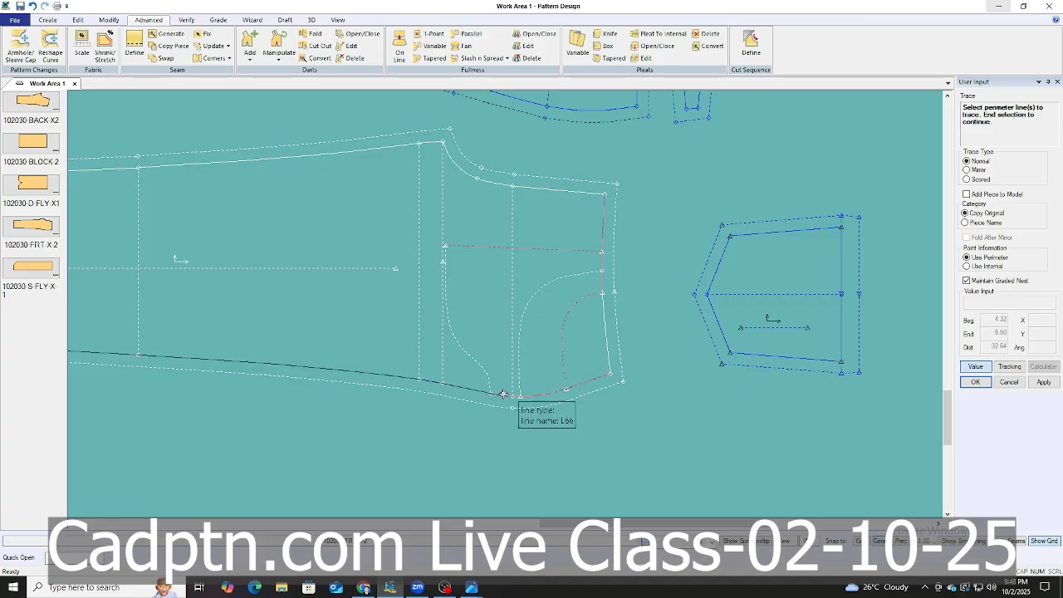
{"action": "left_click", "coordinate": [508, 396]}
{"action": "right_click", "coordinate": [535, 250]}
{"action": "left_click", "coordinate": [534, 250]}
{"action": "right_click", "coordinate": [534, 250]}
{"action": "left_click", "coordinate": [535, 250]}
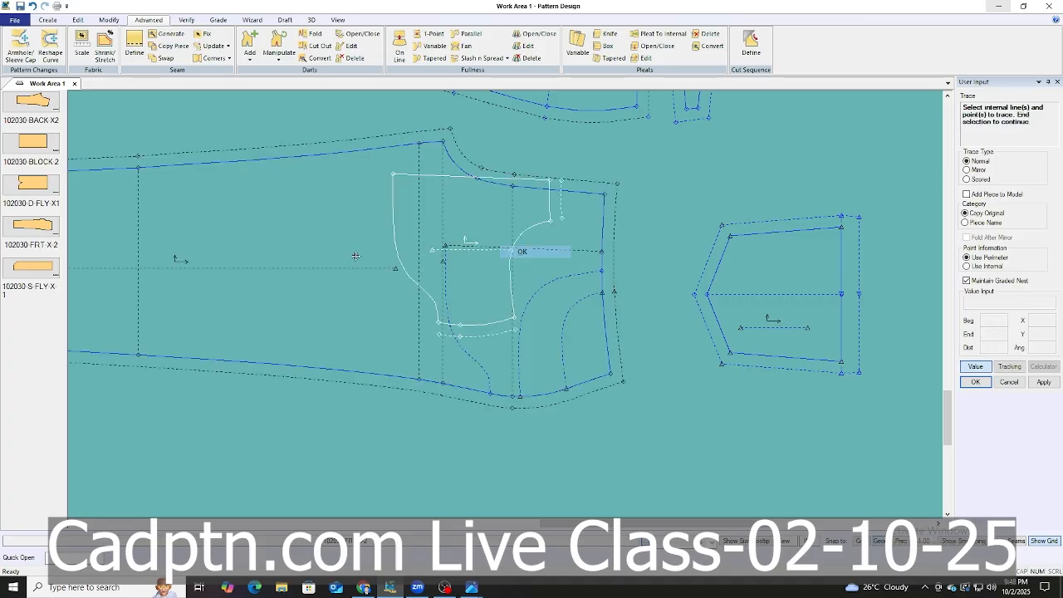
{"action": "scroll", "coordinate": [347, 255], "scroll_direction": "down", "scroll_amount": 2}
{"action": "scroll", "coordinate": [773, 326], "scroll_direction": "up", "scroll_amount": 1}
{"action": "left_click", "coordinate": [765, 308]}
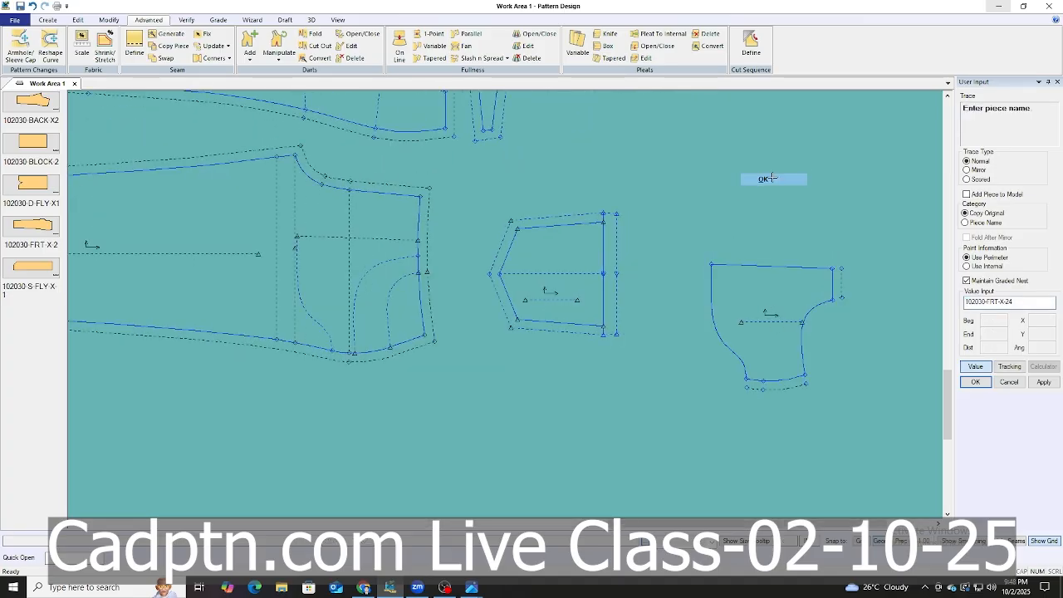
{"action": "left_click", "coordinate": [768, 178]}
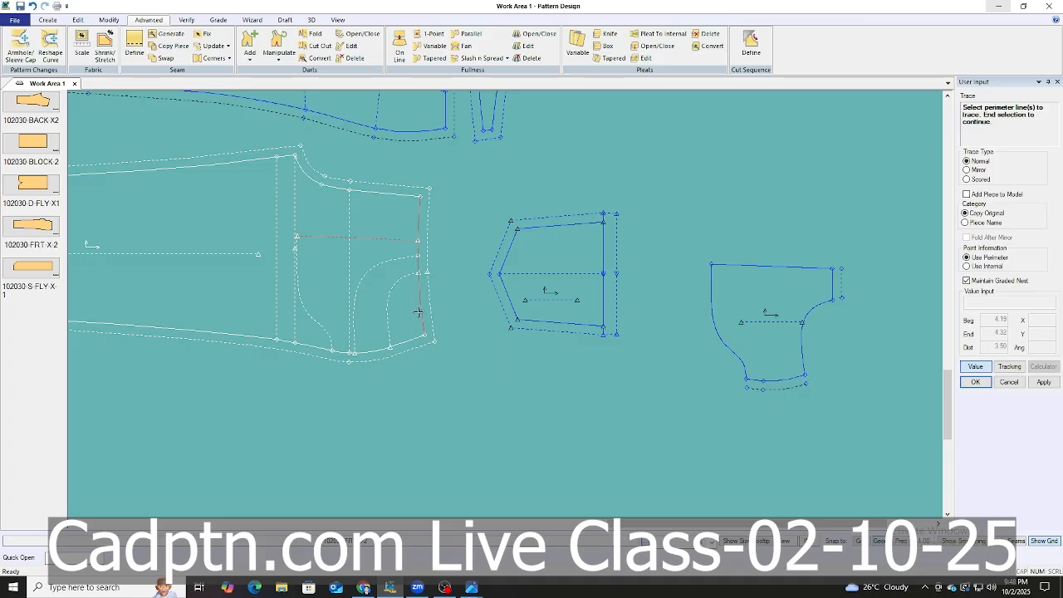
Trace the full pocket-bag half up to the front's waist and side seam, including the opening curve, and place it near the cut-out half.
{"action": "right_click", "coordinate": [378, 222]}
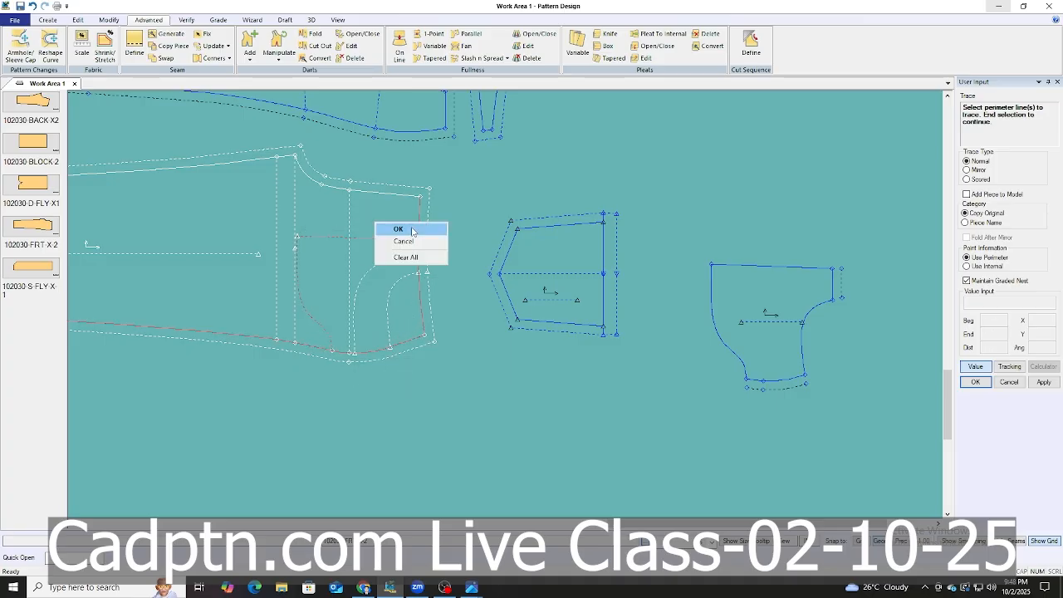
{"action": "left_click", "coordinate": [389, 226]}
{"action": "right_click", "coordinate": [503, 199]}
{"action": "left_click", "coordinate": [540, 205]}
{"action": "scroll", "coordinate": [303, 281], "scroll_direction": "down", "scroll_amount": 4}
{"action": "scroll", "coordinate": [656, 253], "scroll_direction": "up", "scroll_amount": 4}
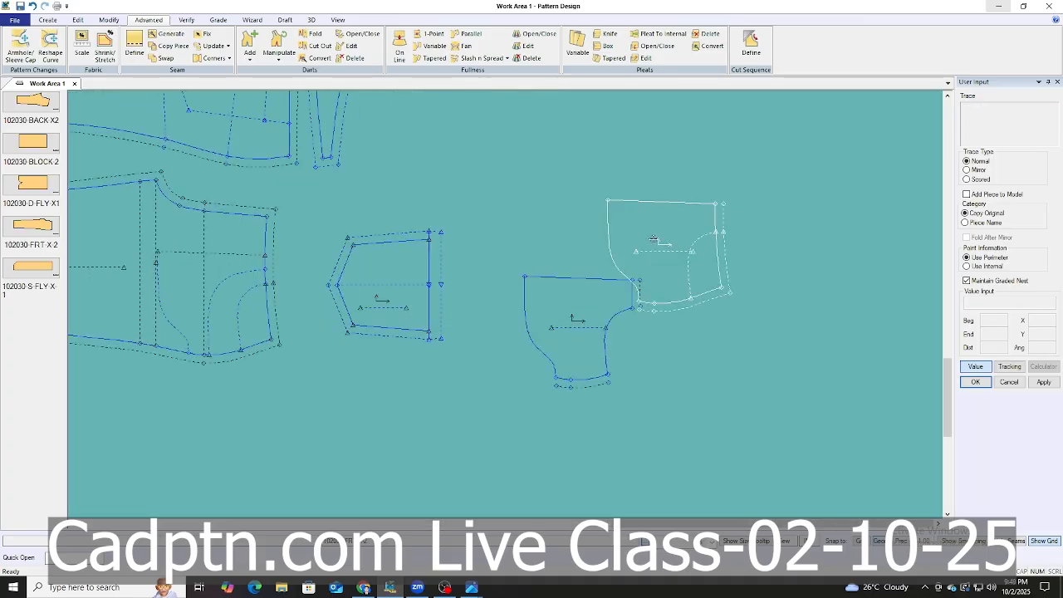
{"action": "left_click", "coordinate": [594, 229]}
{"action": "right_click", "coordinate": [676, 191]}
{"action": "left_click", "coordinate": [676, 191]}
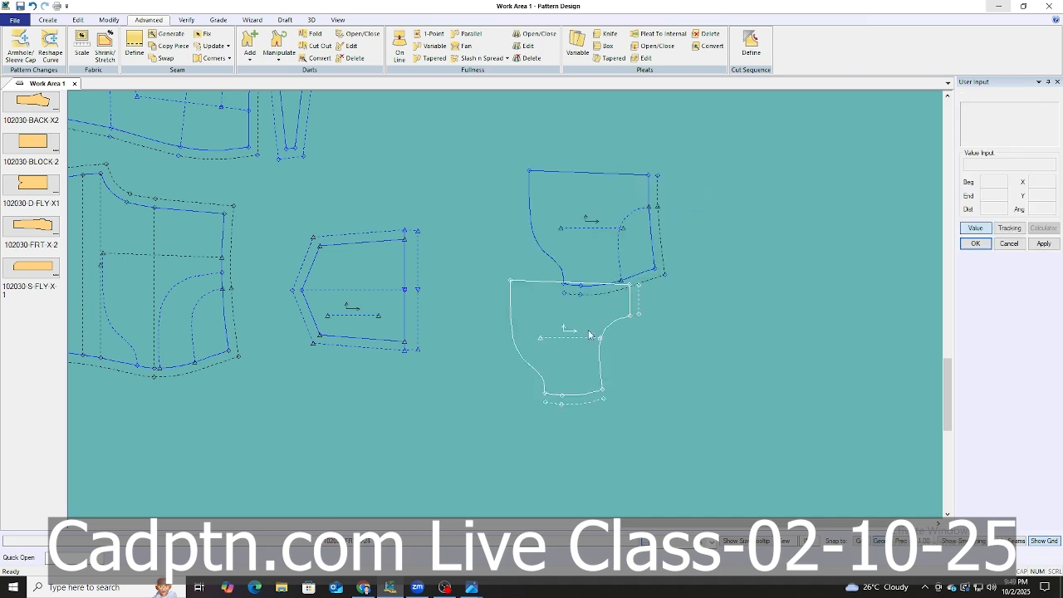
Flip the full pocket-bag half vertically with Flip Piece and position it above the cut-out half.
{"action": "key", "text": "f"}
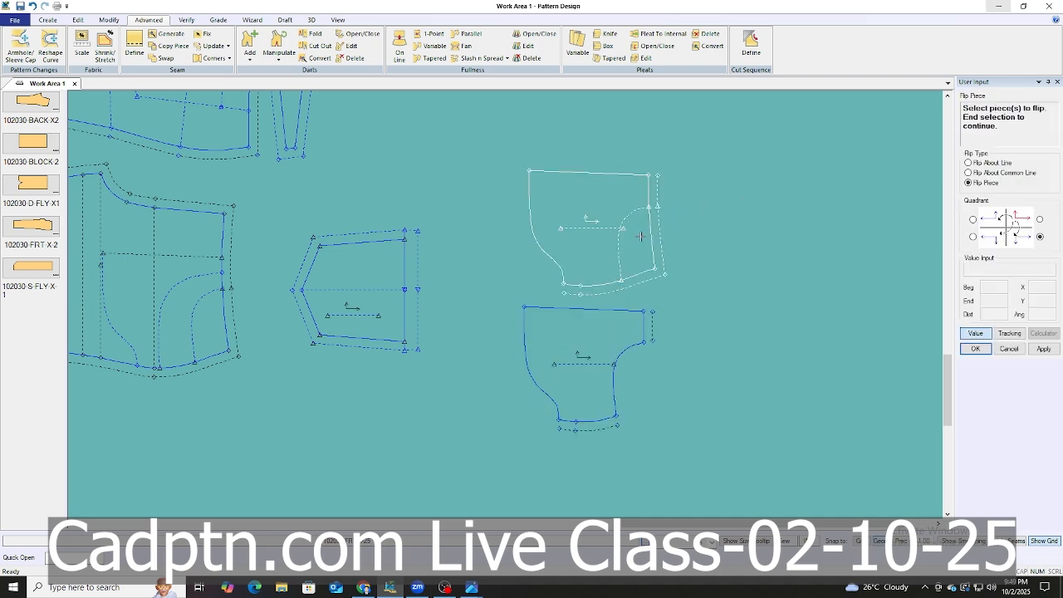
{"action": "right_click", "coordinate": [656, 170]}
{"action": "left_click", "coordinate": [656, 171]}
{"action": "scroll", "coordinate": [665, 227], "scroll_direction": "up", "scroll_amount": 1}
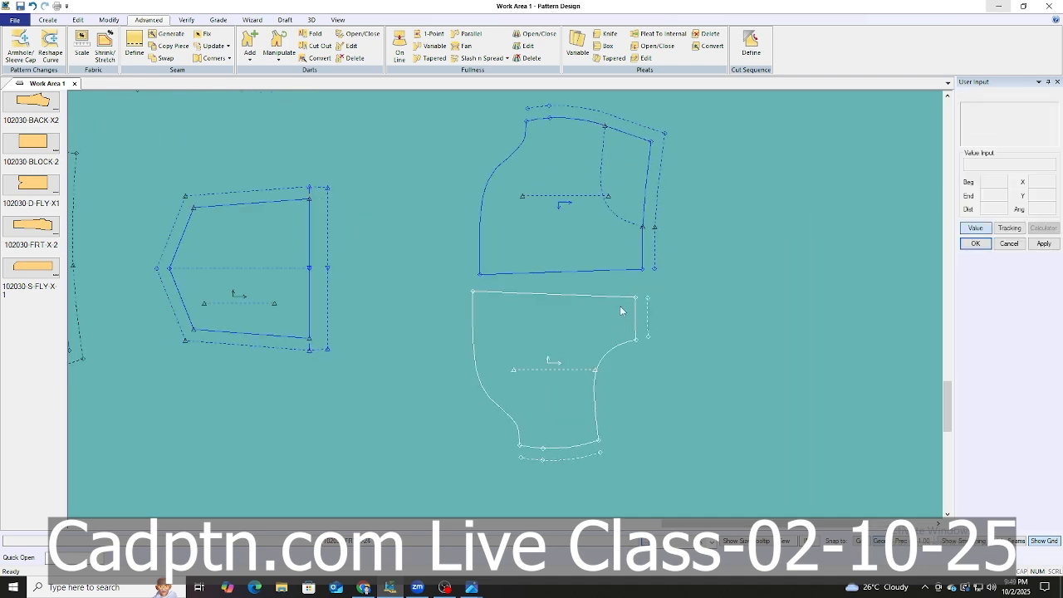
{"action": "left_click", "coordinate": [556, 221]}
{"action": "key", "text": "s"}
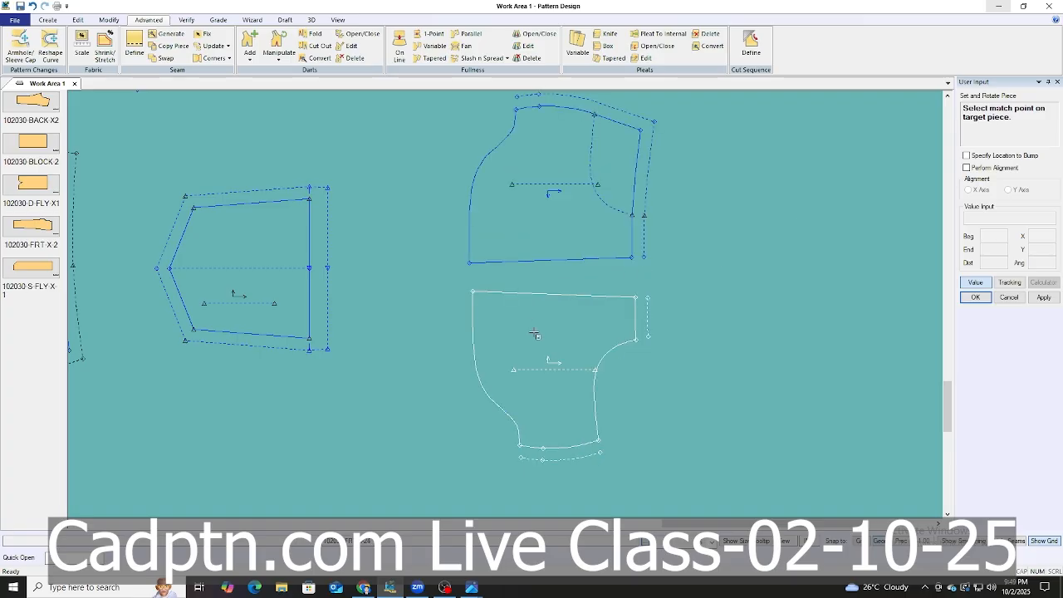
{"action": "left_click", "coordinate": [562, 295]}
{"action": "right_click", "coordinate": [532, 236]}
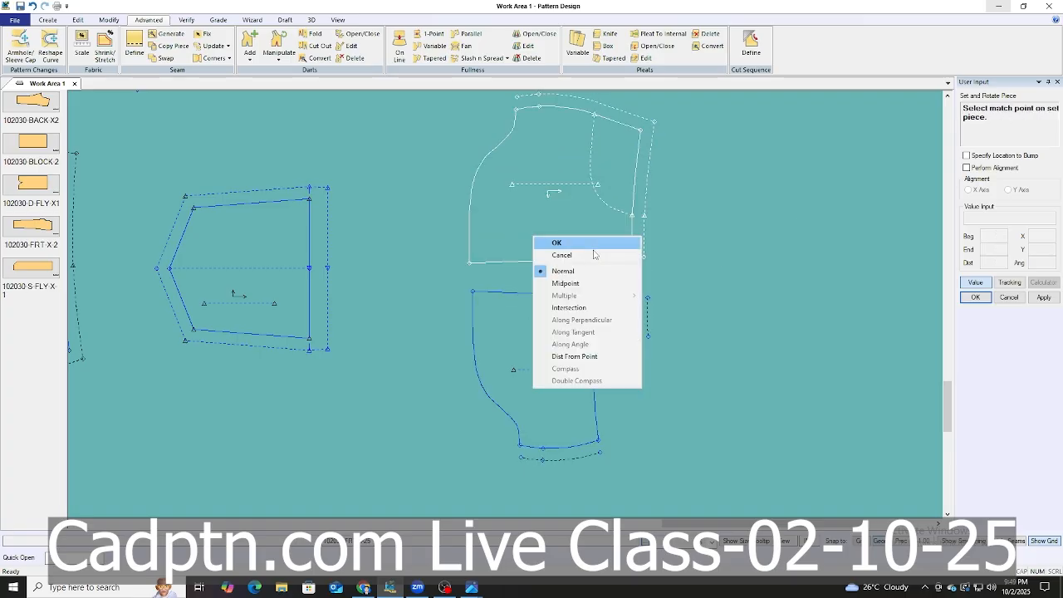
{"action": "left_click", "coordinate": [556, 256]}
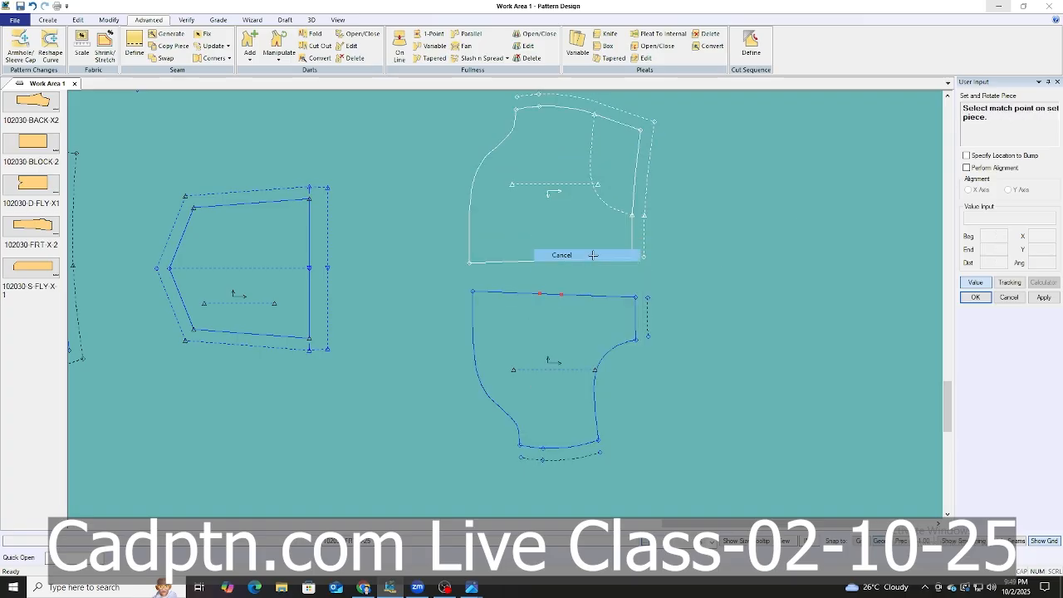
Rotate the cut-out pocket half with Perform Alignment on so that its straight fold edge aligns with the X axis.
{"action": "left_click", "coordinate": [576, 361]}
{"action": "left_click", "coordinate": [991, 169]}
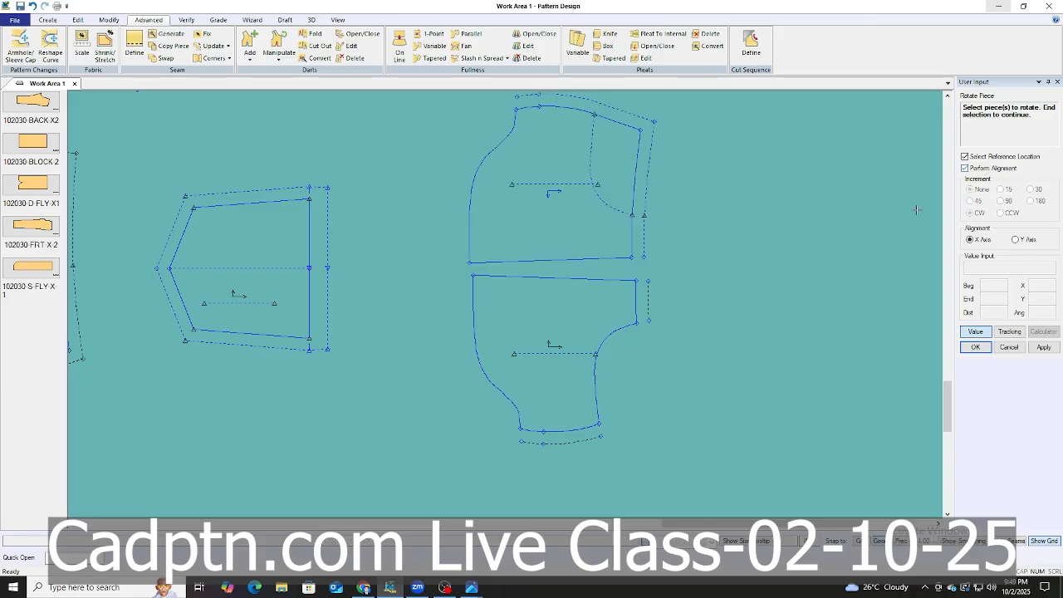
{"action": "left_click", "coordinate": [571, 333]}
{"action": "right_click", "coordinate": [633, 246]}
{"action": "left_click", "coordinate": [670, 254]}
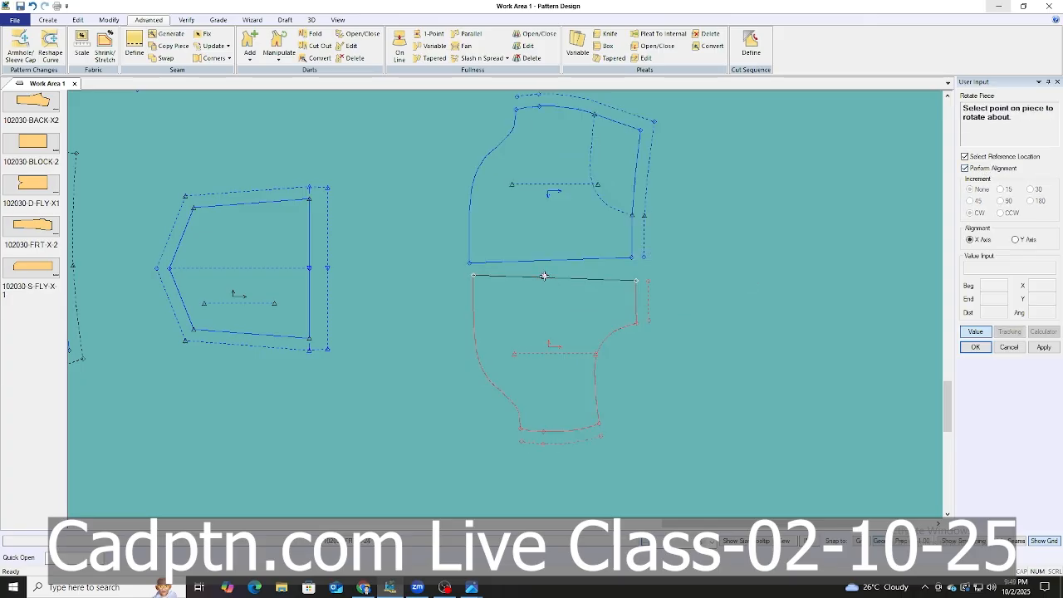
{"action": "left_click", "coordinate": [575, 280]}
{"action": "right_click", "coordinate": [609, 230]}
{"action": "left_click", "coordinate": [627, 234]}
Rotate the flipped full pocket half so that its straight fold edge aligns with the X axis.
{"action": "left_click", "coordinate": [550, 191]}
{"action": "right_click", "coordinate": [550, 191]}
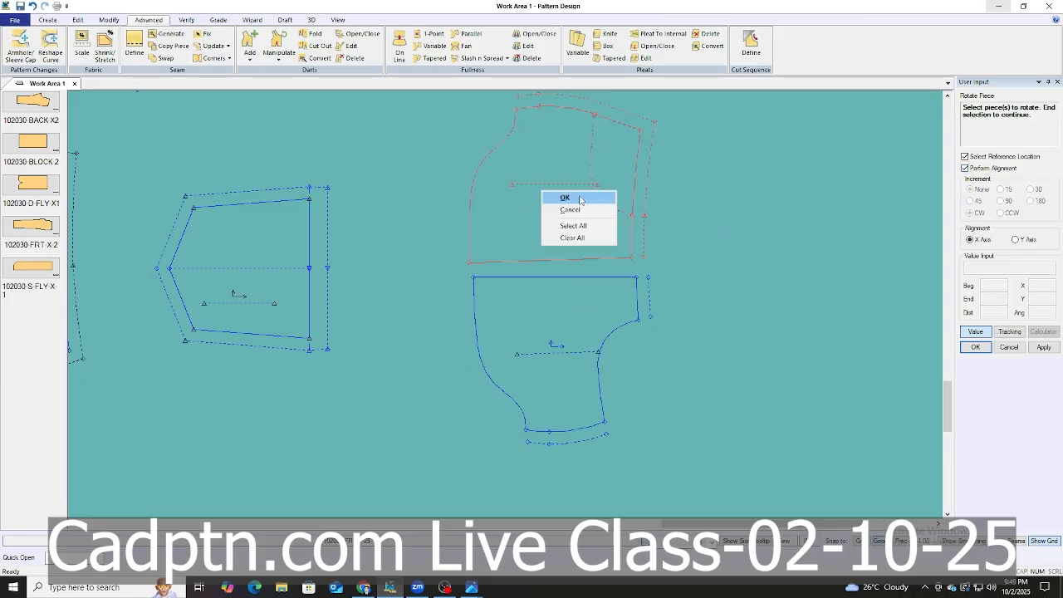
{"action": "left_click", "coordinate": [563, 197]}
{"action": "left_click", "coordinate": [542, 268]}
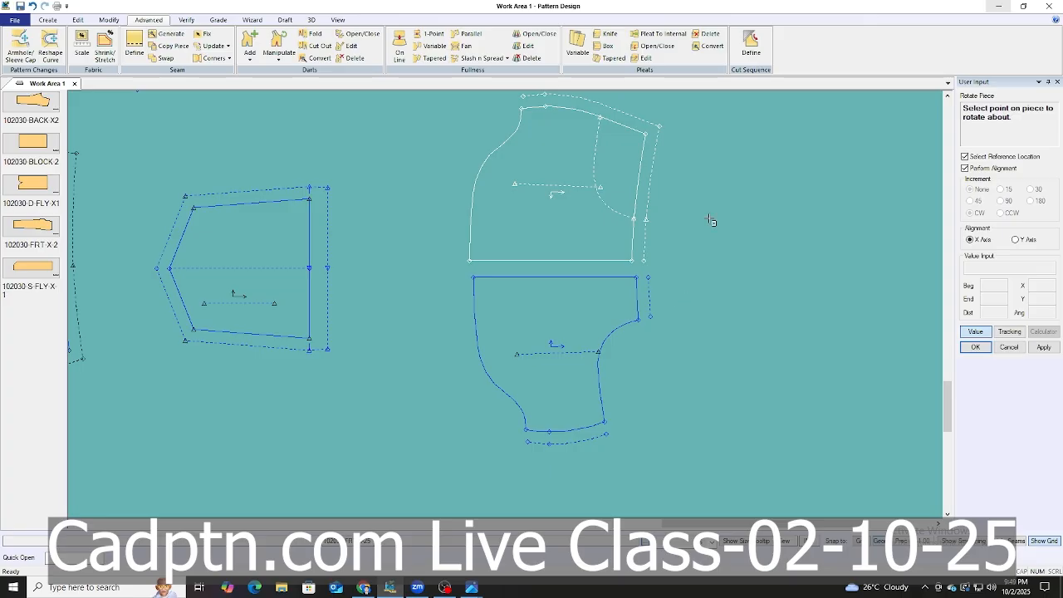
{"action": "right_click", "coordinate": [655, 213]}
{"action": "left_click", "coordinate": [719, 234]}
Join the cut-out half to the full half by matching their corner points along the straight fold edges.
{"action": "scroll", "coordinate": [632, 269], "scroll_direction": "up", "scroll_amount": 1}
{"action": "left_click_drag", "start_coordinate": [638, 284], "coordinate": [631, 268]}
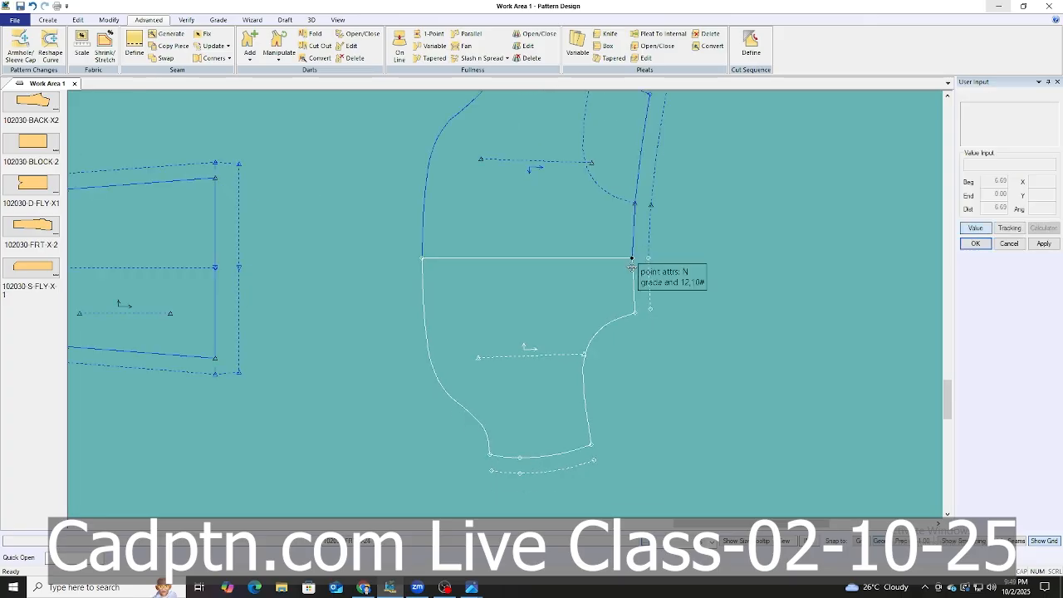
{"action": "scroll", "coordinate": [636, 264], "scroll_direction": "down", "scroll_amount": 3}
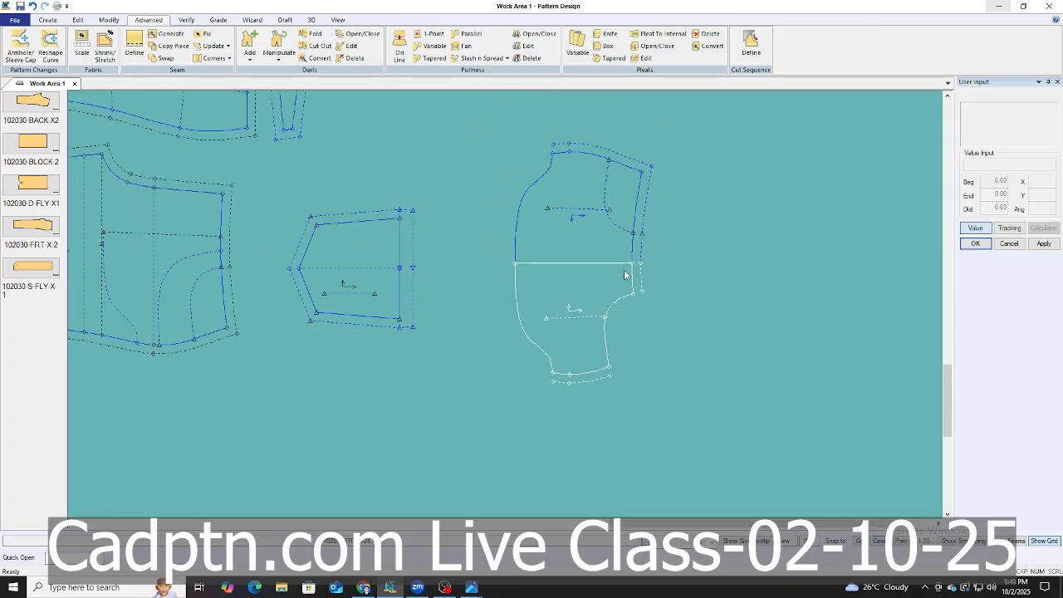
Select the outer perimeter lines of both joined pocket halves as the outline of a new traced piece.
{"action": "key", "text": "t"}
{"action": "left_click", "coordinate": [548, 171]}
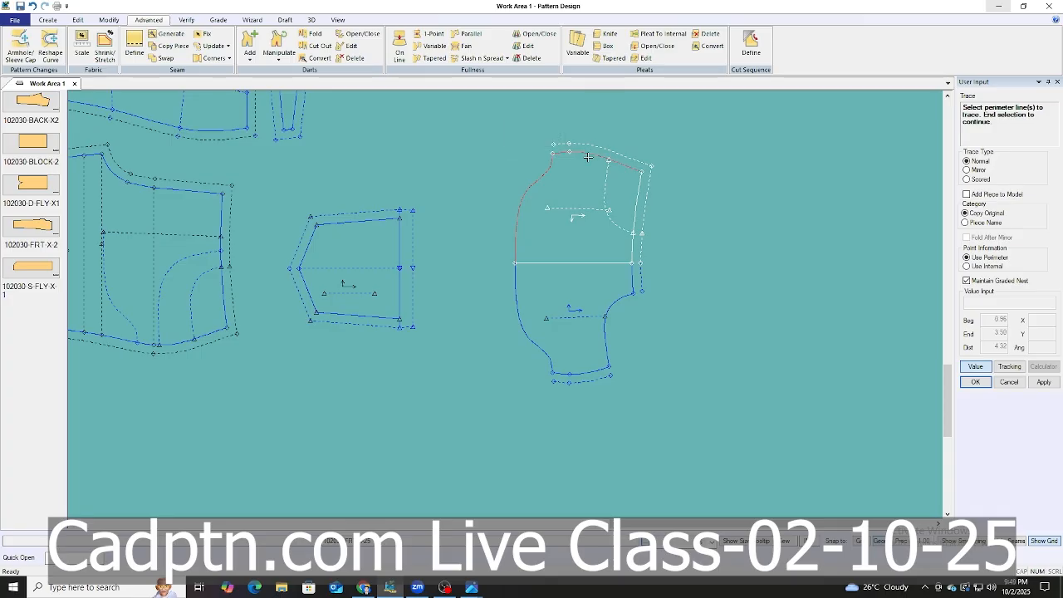
{"action": "scroll", "coordinate": [587, 157], "scroll_direction": "up", "scroll_amount": 1}
{"action": "left_click", "coordinate": [640, 203]}
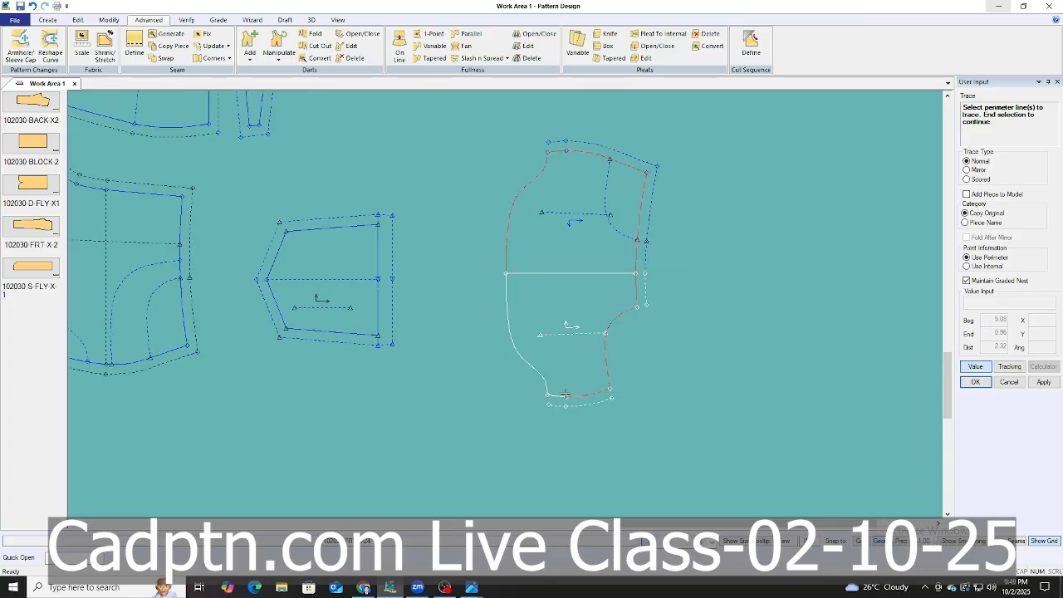
{"action": "right_click", "coordinate": [567, 174]}
{"action": "left_click", "coordinate": [567, 173]}
Include the pocket opening curve and the fold line as internals, place the traced piece beside the halves, and name it 102030-FRT bag.
{"action": "left_click", "coordinate": [623, 229]}
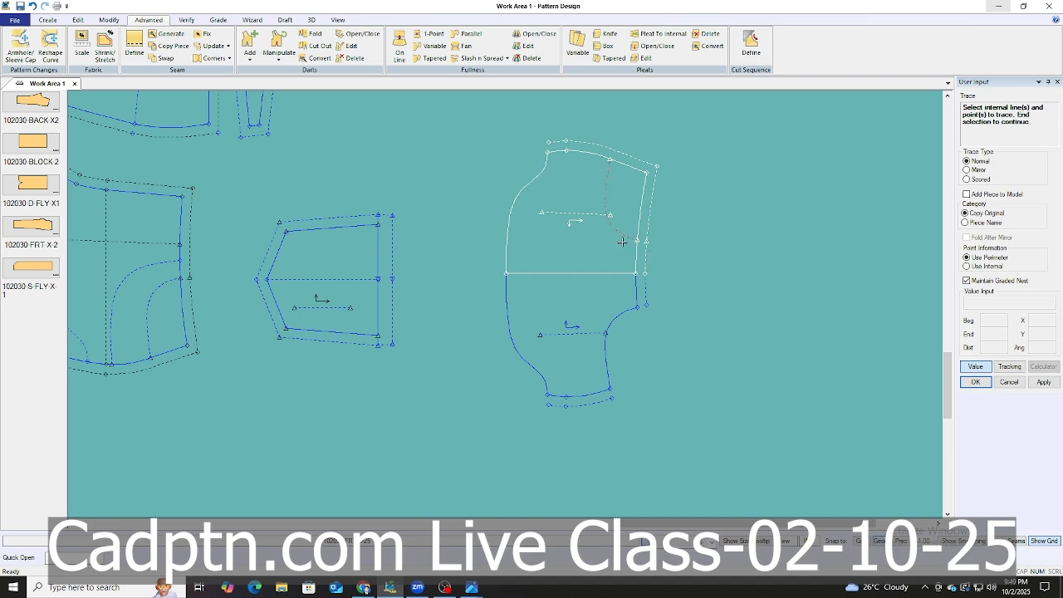
{"action": "left_click", "coordinate": [598, 276]}
{"action": "right_click", "coordinate": [736, 217]}
{"action": "left_click", "coordinate": [737, 217]}
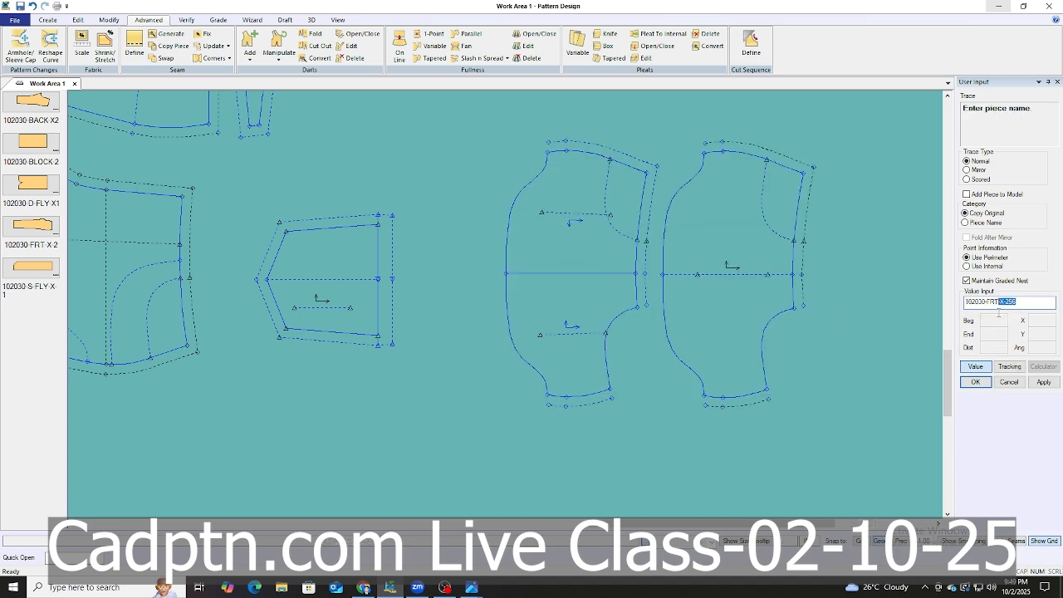
{"action": "type", "text": "bac"}
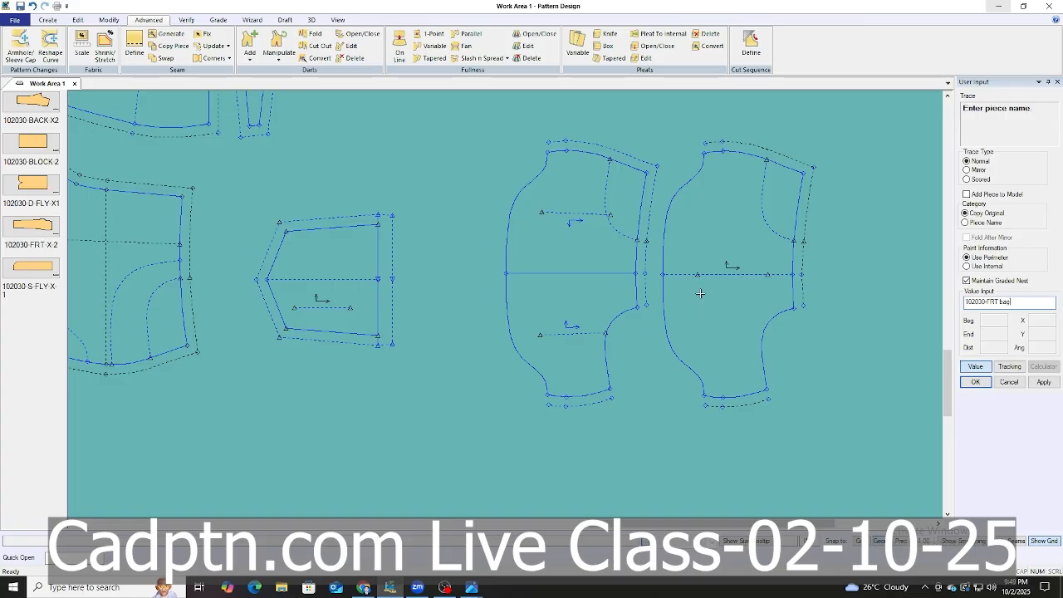
{"action": "key", "text": "Return"}
{"action": "key", "text": "Escape"}
Delete the two separate pocket halves and move the complete pocket bag toward the pocket piece.
{"action": "left_click", "coordinate": [590, 331]}
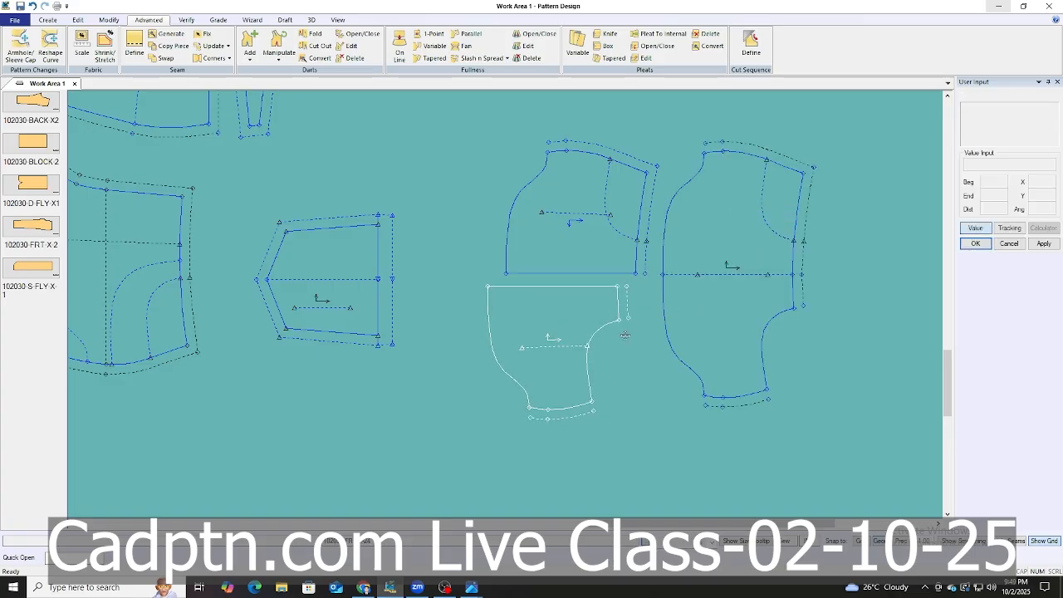
{"action": "key", "text": "Delete"}
{"action": "left_click", "coordinate": [571, 347]}
{"action": "left_click", "coordinate": [592, 242]}
{"action": "right_click", "coordinate": [769, 145]}
{"action": "left_click", "coordinate": [794, 152]}
{"action": "left_click", "coordinate": [719, 310]}
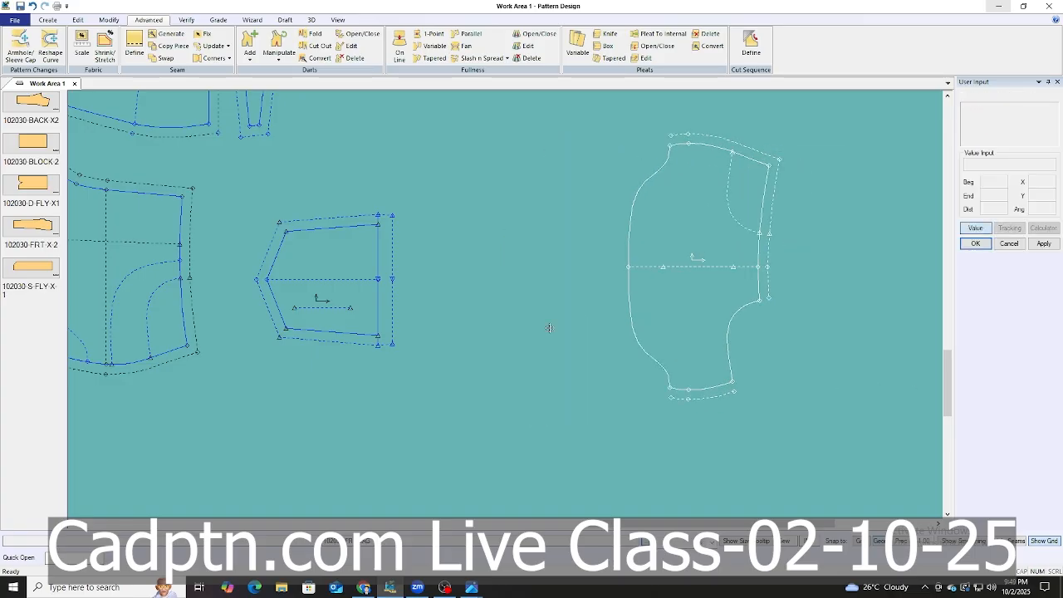
Define an even seam allowance of .38 around the whole pocket bag piece.
{"action": "key", "text": "s"}
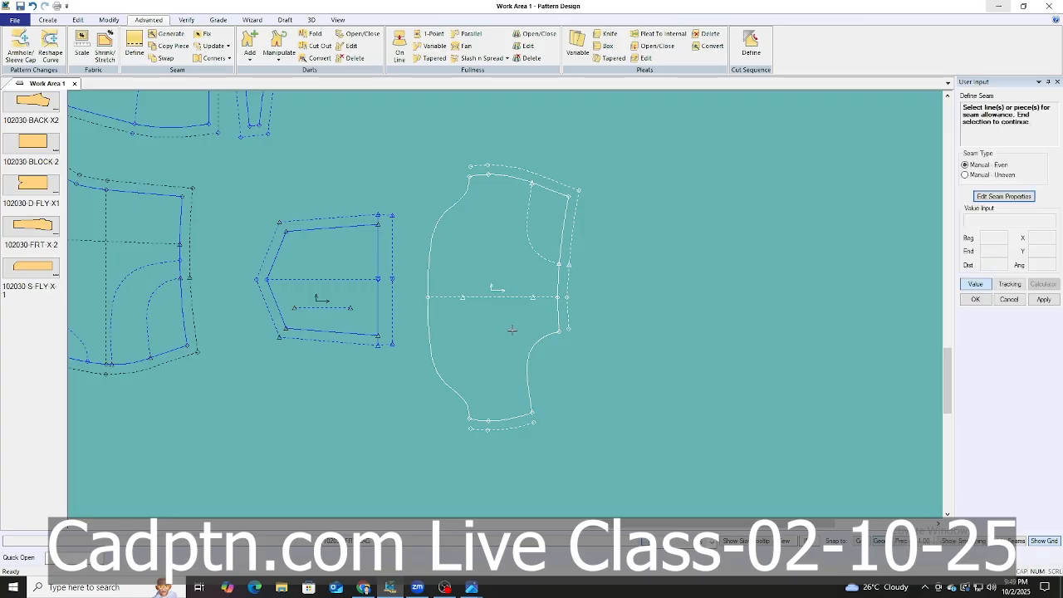
{"action": "left_click", "coordinate": [512, 330]}
{"action": "right_click", "coordinate": [497, 243]}
{"action": "left_click", "coordinate": [536, 250]}
{"action": "type", "text": ".3"}
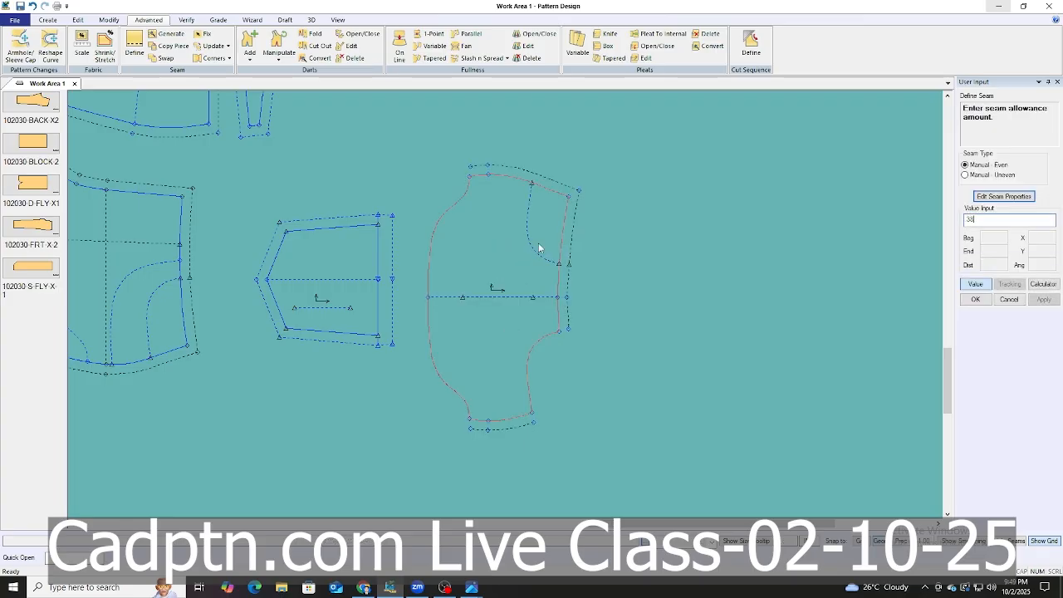
{"action": "type", "text": "8"}
{"action": "key", "text": "Return"}
Try to define an even seam allowance of .38 on the front, back and yoke pieces, leaving out the two hem edges.
{"action": "scroll", "coordinate": [772, 304], "scroll_direction": "down", "scroll_amount": 5}
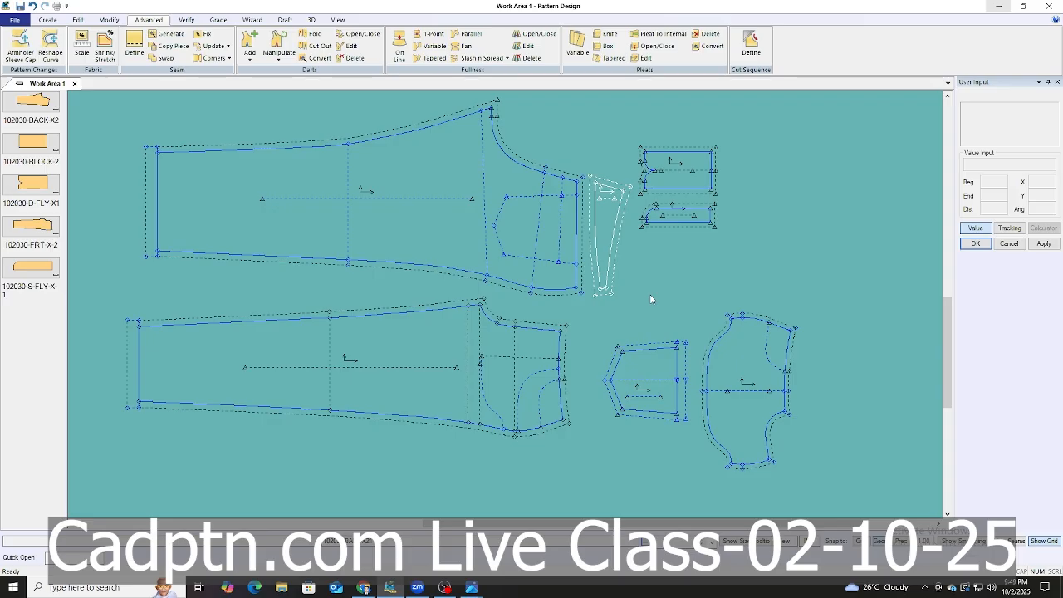
{"action": "key", "text": "Return"}
{"action": "left_click", "coordinate": [339, 389]}
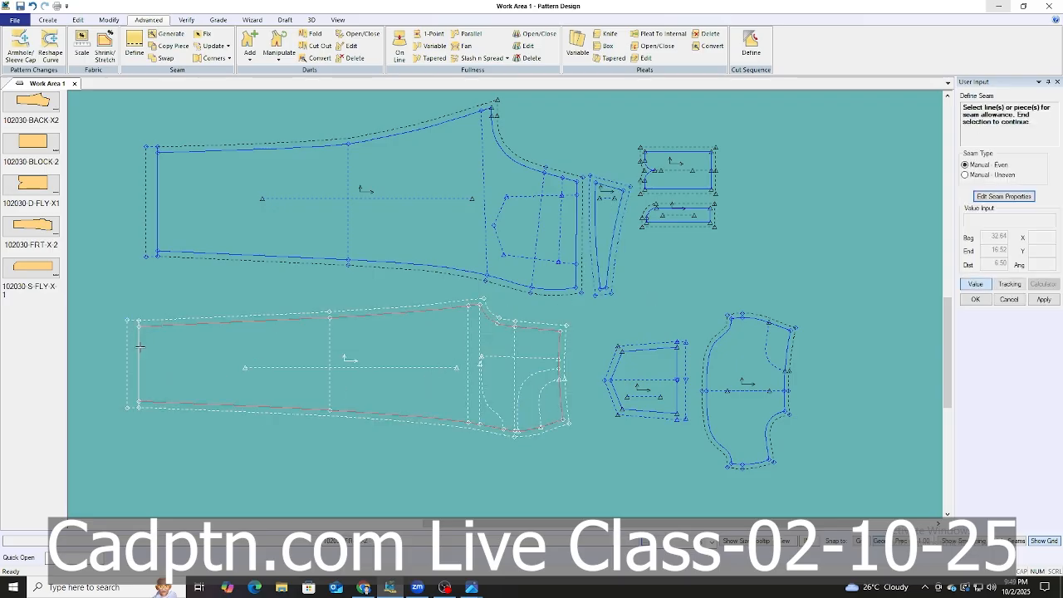
{"action": "left_click", "coordinate": [156, 189]}
{"action": "scroll", "coordinate": [622, 183], "scroll_direction": "up", "scroll_amount": 6}
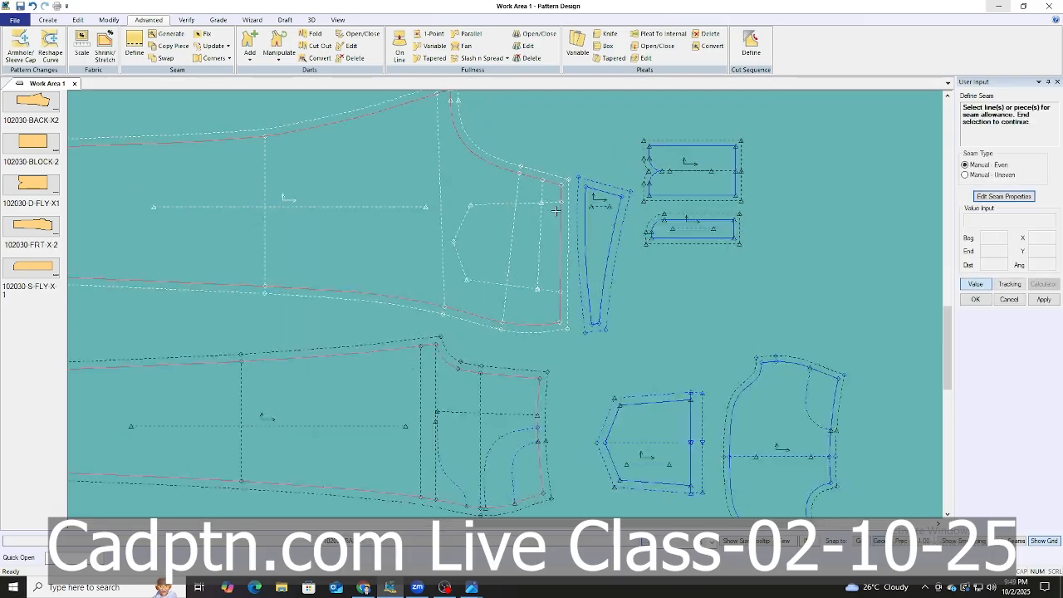
{"action": "left_click", "coordinate": [597, 229]}
{"action": "scroll", "coordinate": [498, 225], "scroll_direction": "down", "scroll_amount": 6}
{"action": "scroll", "coordinate": [665, 470], "scroll_direction": "up", "scroll_amount": 2}
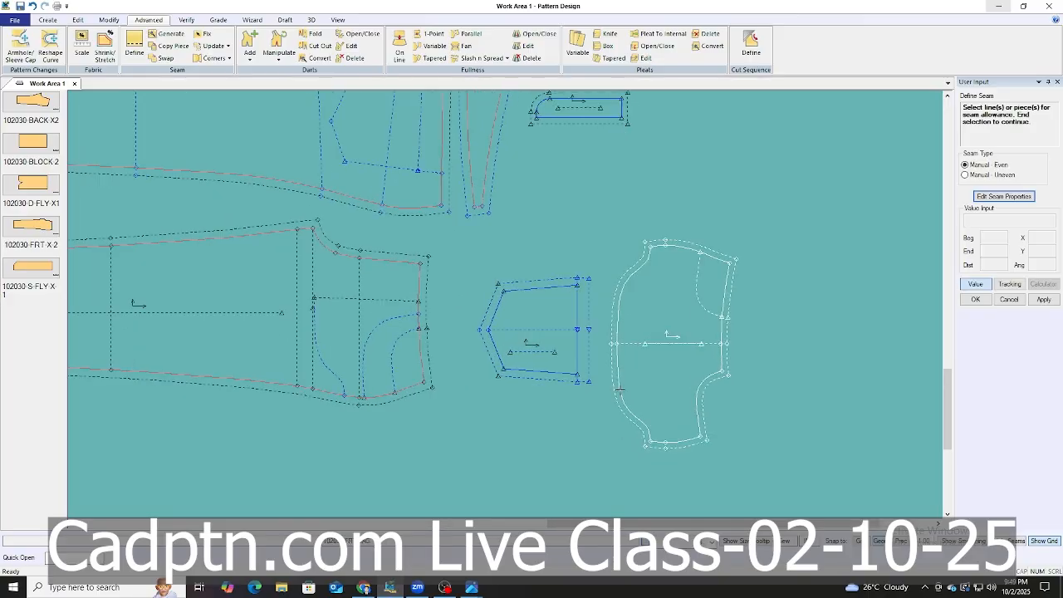
{"action": "scroll", "coordinate": [606, 443], "scroll_direction": "down", "scroll_amount": 3}
{"action": "scroll", "coordinate": [599, 238], "scroll_direction": "up", "scroll_amount": 1}
{"action": "right_click", "coordinate": [685, 197]}
{"action": "left_click", "coordinate": [708, 204]}
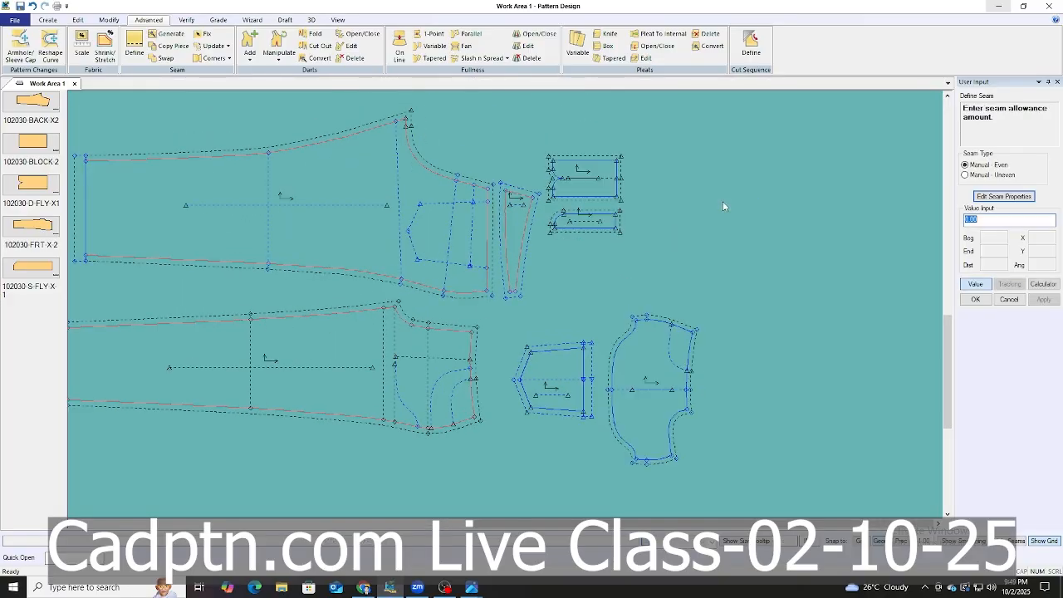
{"action": "type", "text": "38"}
{"action": "key", "text": "Return"}
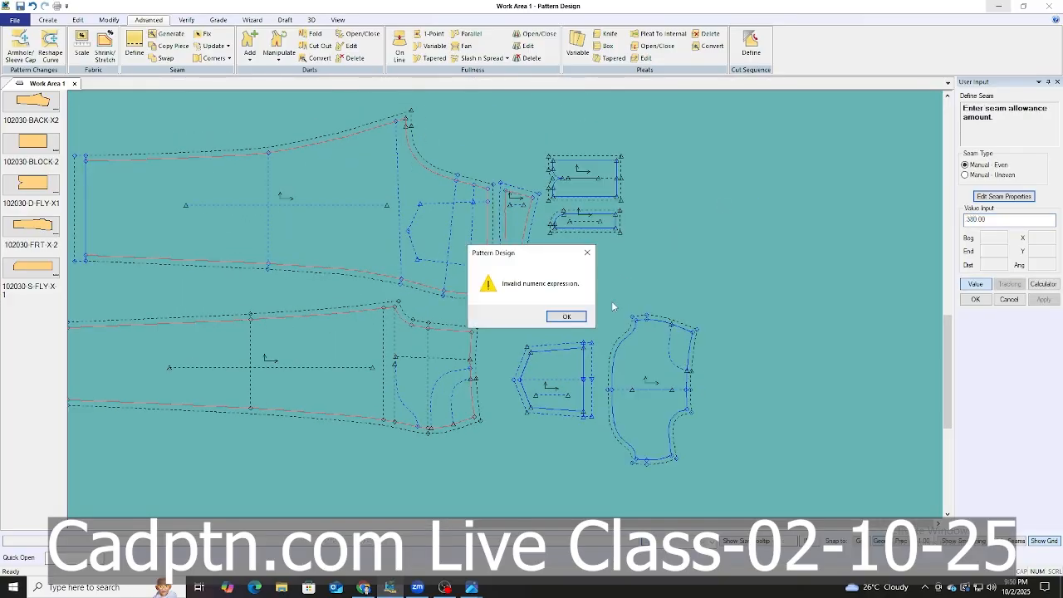
{"action": "left_click", "coordinate": [582, 321]}
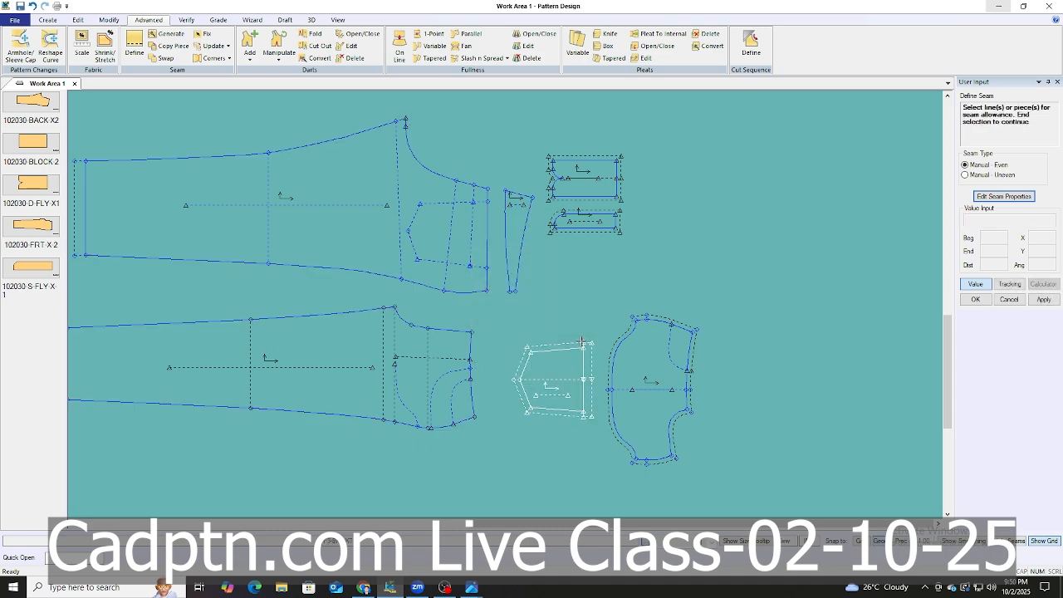
{"action": "right_click", "coordinate": [634, 215]}
{"action": "left_click", "coordinate": [670, 221]}
{"action": "scroll", "coordinate": [766, 257], "scroll_direction": "down", "scroll_amount": 3}
Reselect the front, back and yoke perimeters without the hem edges and define an even seam allowance on them.
{"action": "key", "text": "Return"}
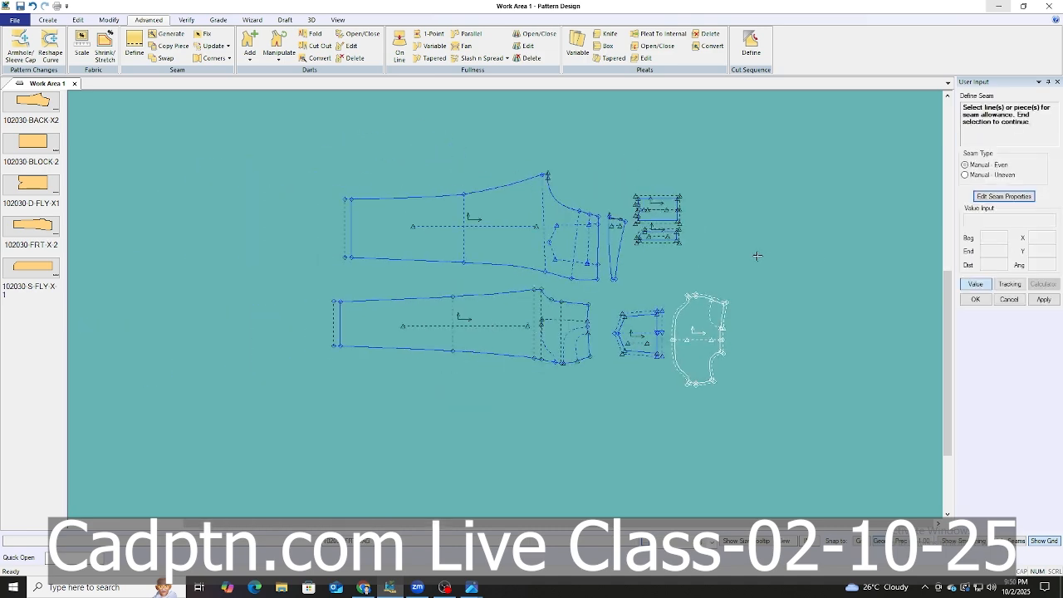
{"action": "scroll", "coordinate": [534, 313], "scroll_direction": "up", "scroll_amount": 3}
{"action": "left_click", "coordinate": [458, 329]}
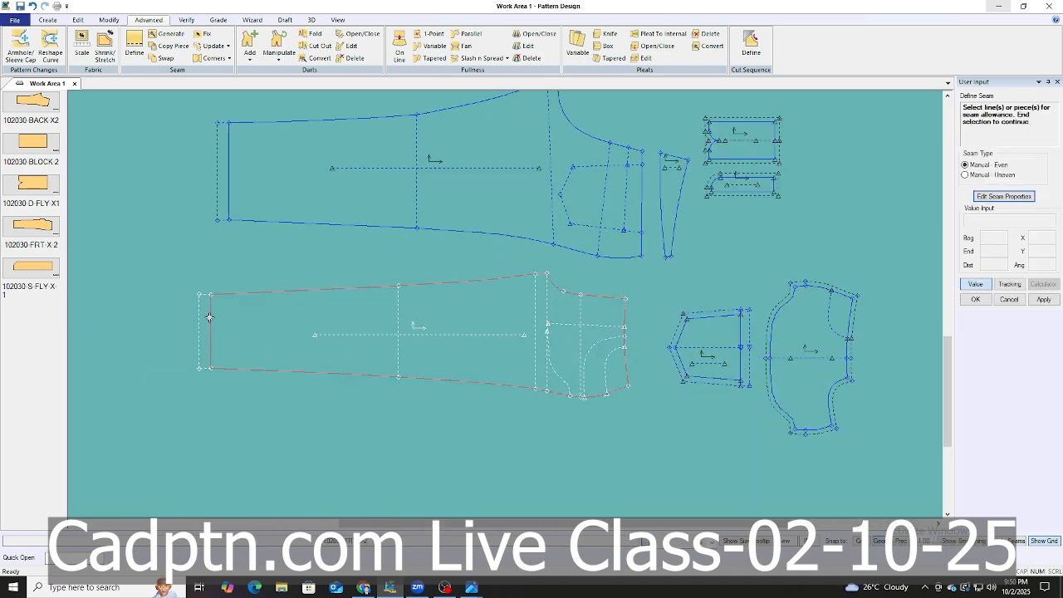
{"action": "left_click", "coordinate": [229, 166]}
{"action": "scroll", "coordinate": [222, 178], "scroll_direction": "down", "scroll_amount": 1}
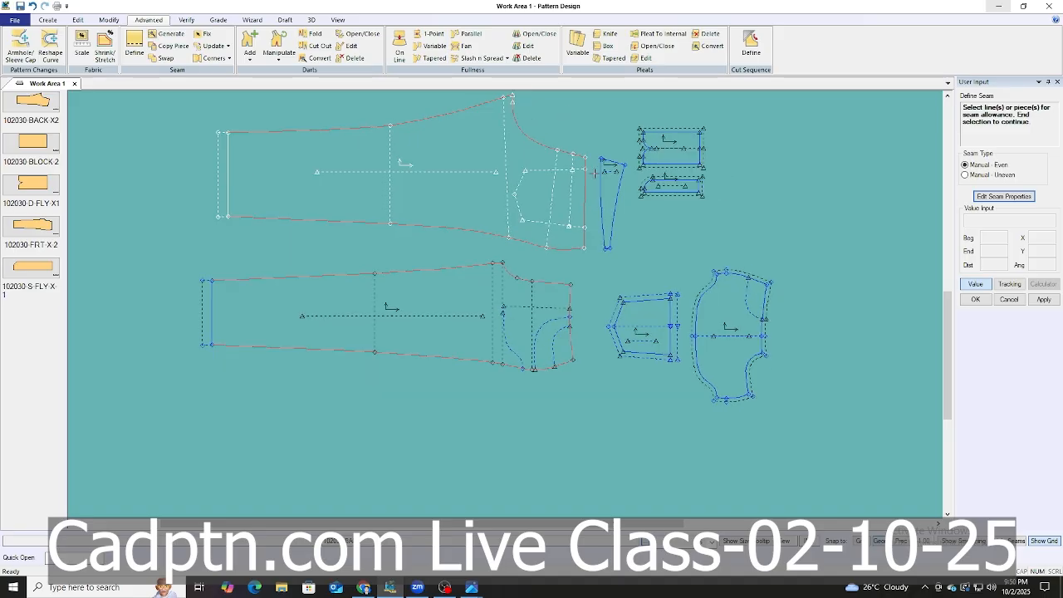
{"action": "scroll", "coordinate": [595, 173], "scroll_direction": "up", "scroll_amount": 2}
{"action": "left_click", "coordinate": [595, 186]}
{"action": "scroll", "coordinate": [593, 199], "scroll_direction": "down", "scroll_amount": 1}
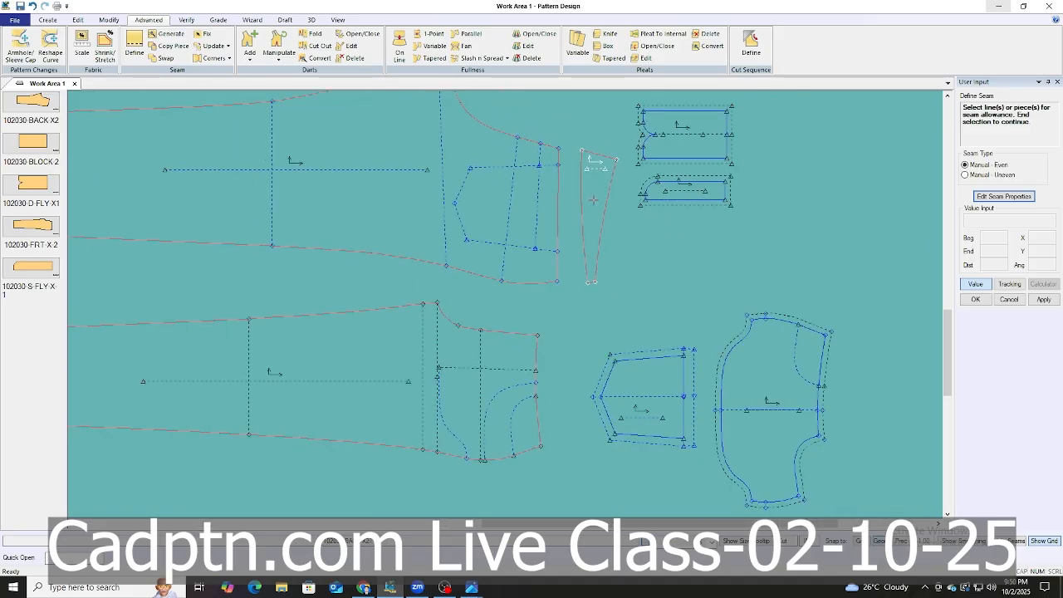
{"action": "scroll", "coordinate": [593, 199], "scroll_direction": "down", "scroll_amount": 1}
{"action": "scroll", "coordinate": [870, 451], "scroll_direction": "up", "scroll_amount": 3}
{"action": "right_click", "coordinate": [685, 232]}
{"action": "left_click", "coordinate": [686, 232]}
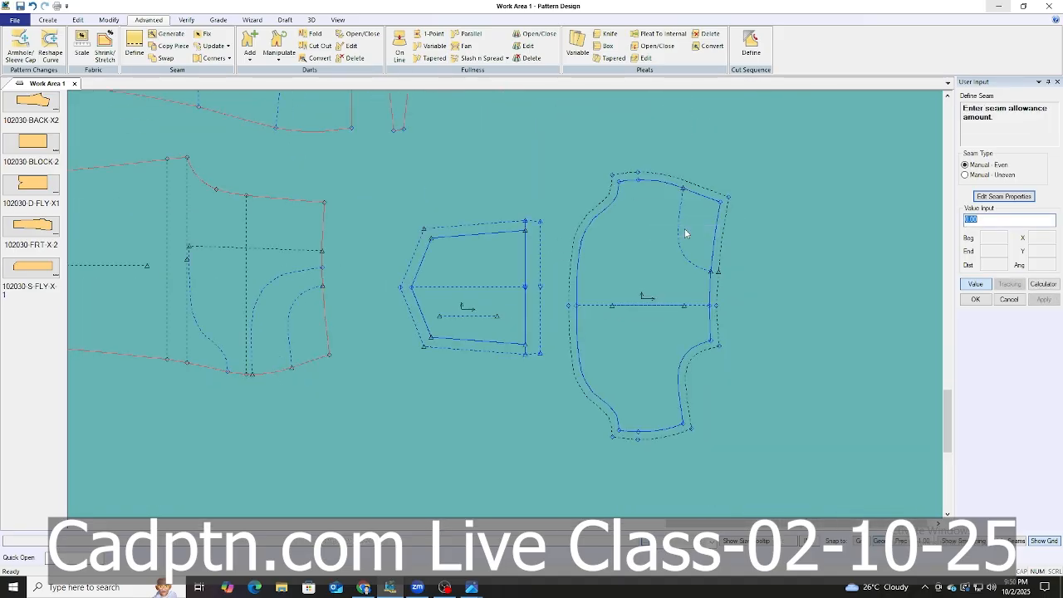
{"action": "left_click", "coordinate": [977, 299]}
Move the two small fly pieces closer to the pocket pieces.
{"action": "scroll", "coordinate": [739, 358], "scroll_direction": "down", "scroll_amount": 3}
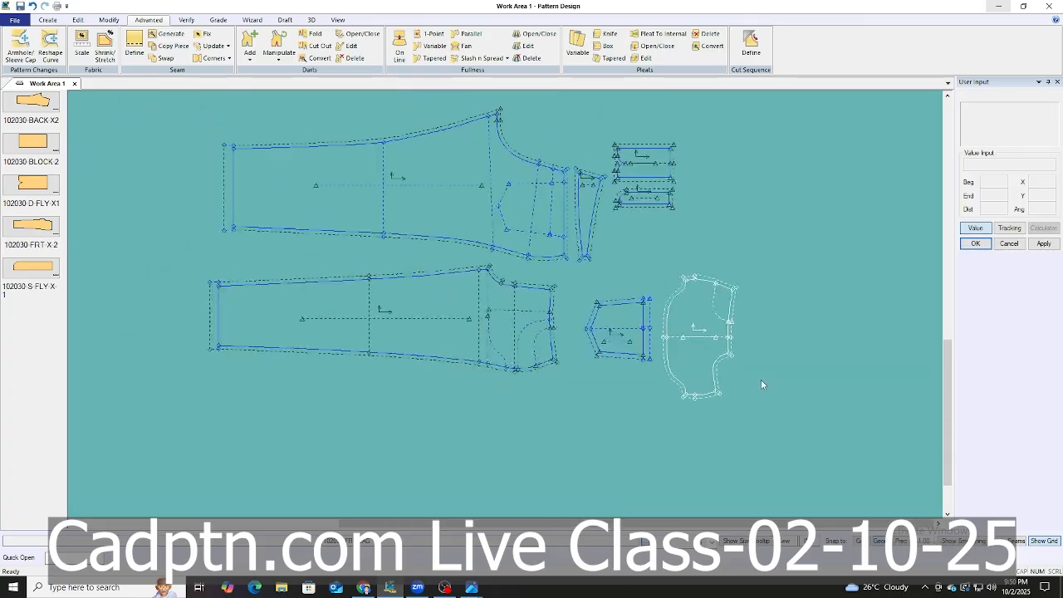
{"action": "scroll", "coordinate": [763, 385], "scroll_direction": "down", "scroll_amount": 1}
{"action": "scroll", "coordinate": [612, 208], "scroll_direction": "up", "scroll_amount": 1}
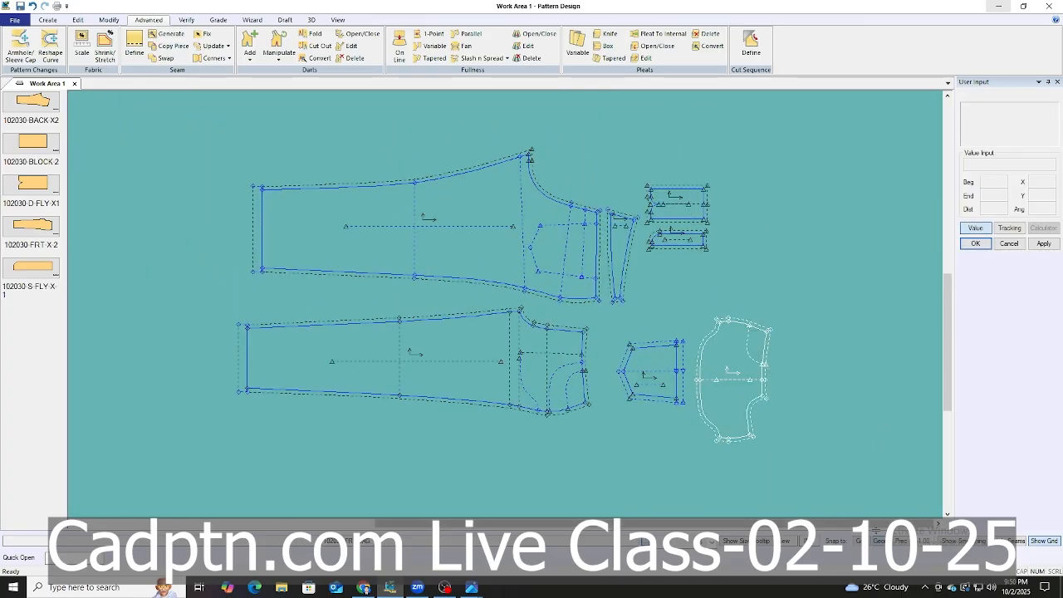
{"action": "scroll", "coordinate": [744, 202], "scroll_direction": "up", "scroll_amount": 1}
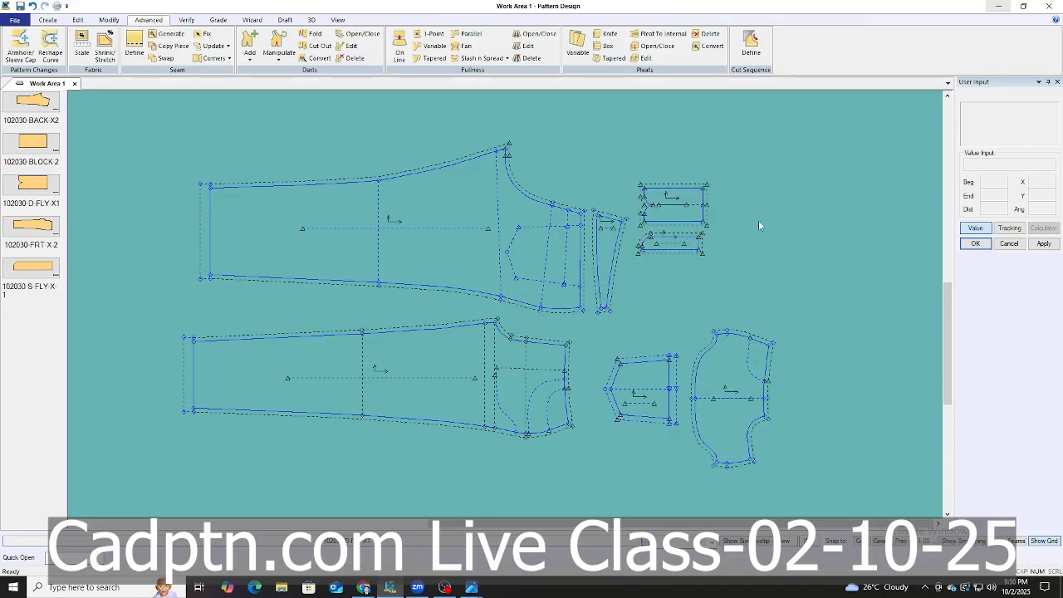
{"action": "left_click_drag", "start_coordinate": [626, 281], "coordinate": [625, 282]}
{"action": "left_click", "coordinate": [627, 344]}
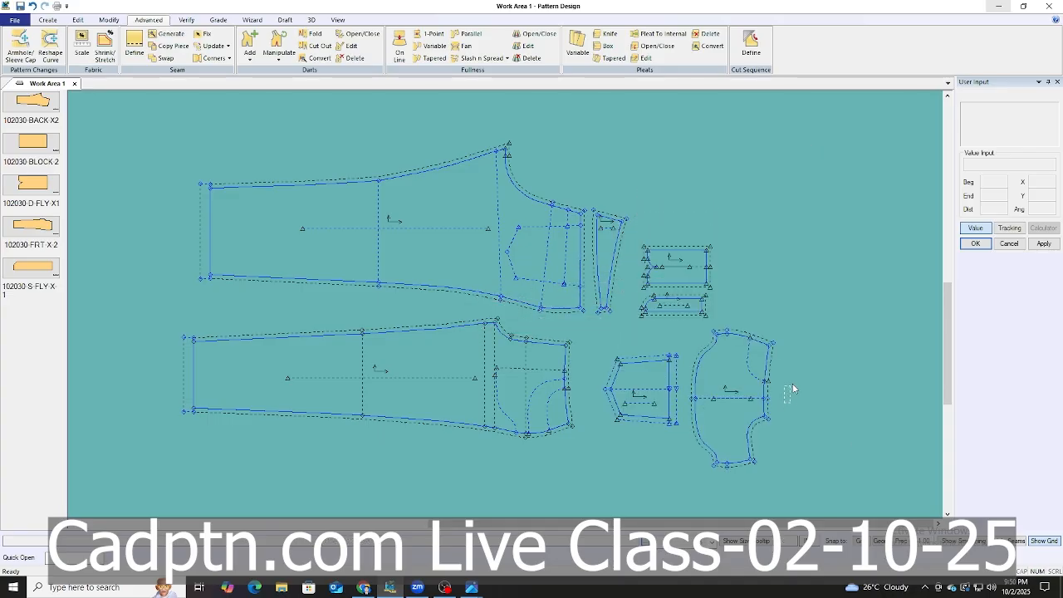
Trace the pocket facing from the front, using the larger pocket curve, waist and side edges as perimeter and the opening curve as internal.
{"action": "scroll", "coordinate": [800, 471], "scroll_direction": "up", "scroll_amount": 1}
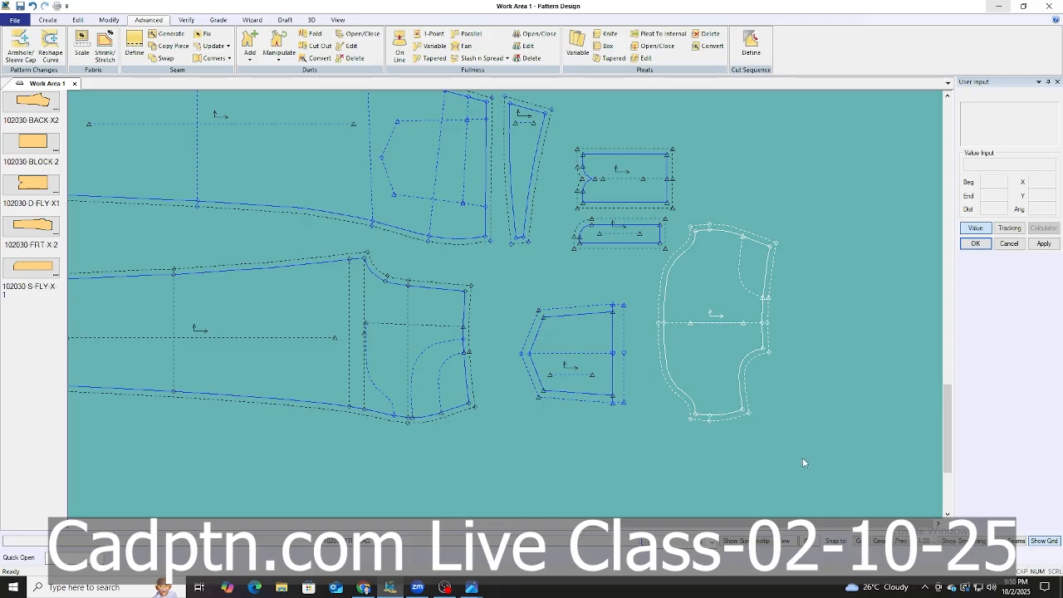
{"action": "scroll", "coordinate": [451, 457], "scroll_direction": "up", "scroll_amount": 2}
{"action": "key", "text": "t"}
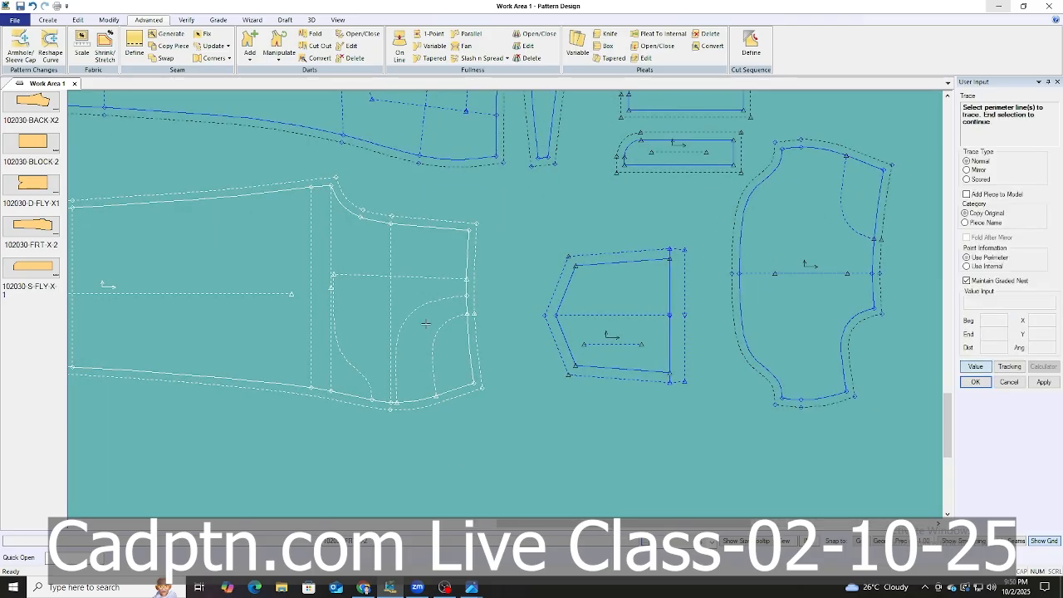
{"action": "left_click", "coordinate": [431, 300]}
{"action": "scroll", "coordinate": [452, 312], "scroll_direction": "up", "scroll_amount": 2}
{"action": "left_click", "coordinate": [470, 301]}
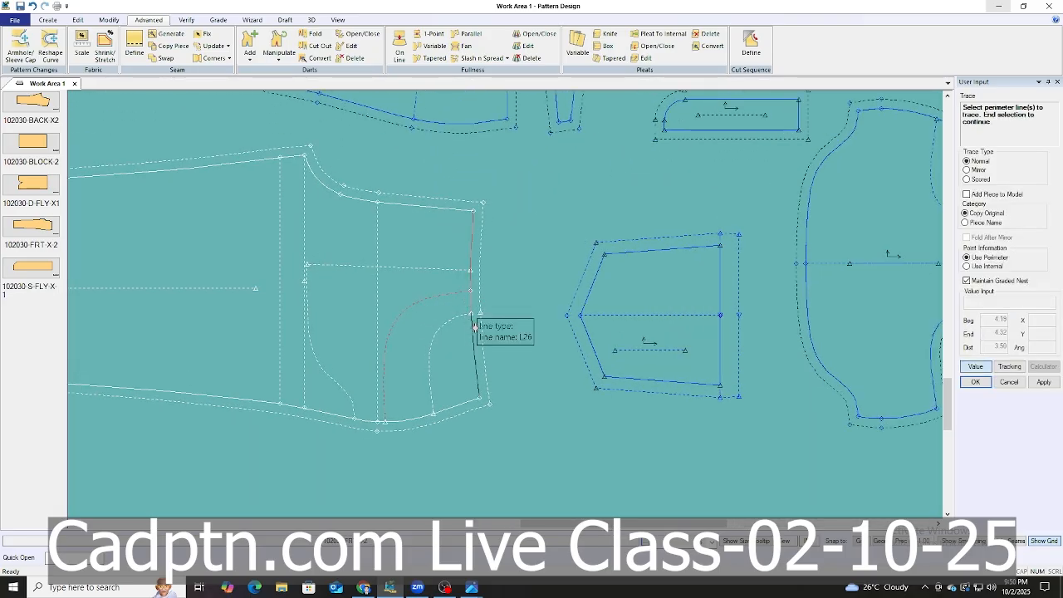
{"action": "left_click", "coordinate": [474, 326]}
{"action": "right_click", "coordinate": [378, 275]}
{"action": "left_click", "coordinate": [403, 282]}
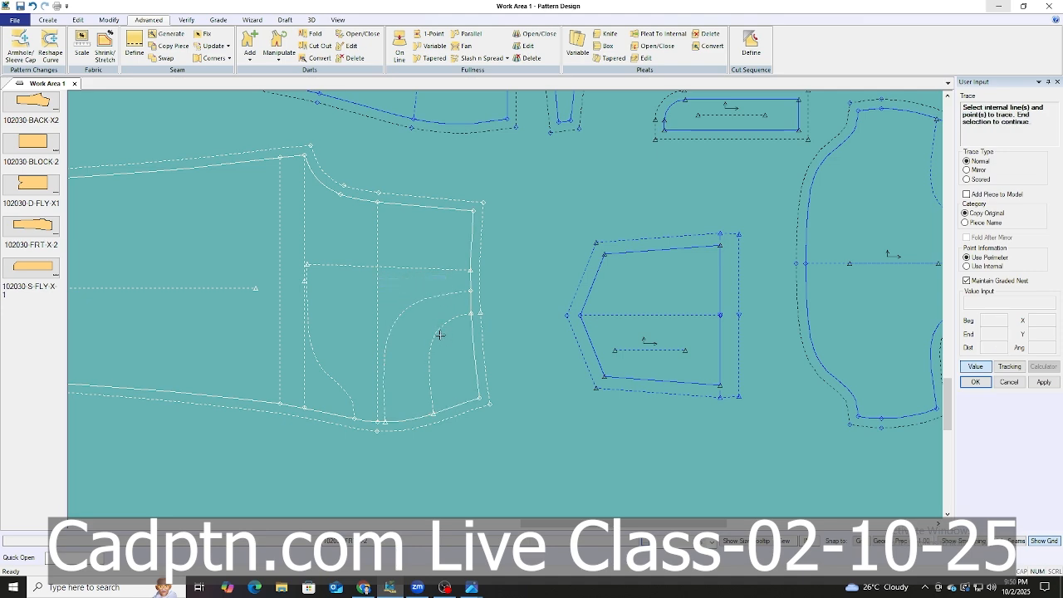
{"action": "left_click", "coordinate": [438, 330]}
{"action": "right_click", "coordinate": [546, 237]}
{"action": "left_click", "coordinate": [576, 246]}
Place the traced pocket facing beside the pocket bag and enter its piece name.
{"action": "scroll", "coordinate": [231, 284], "scroll_direction": "down", "scroll_amount": 4}
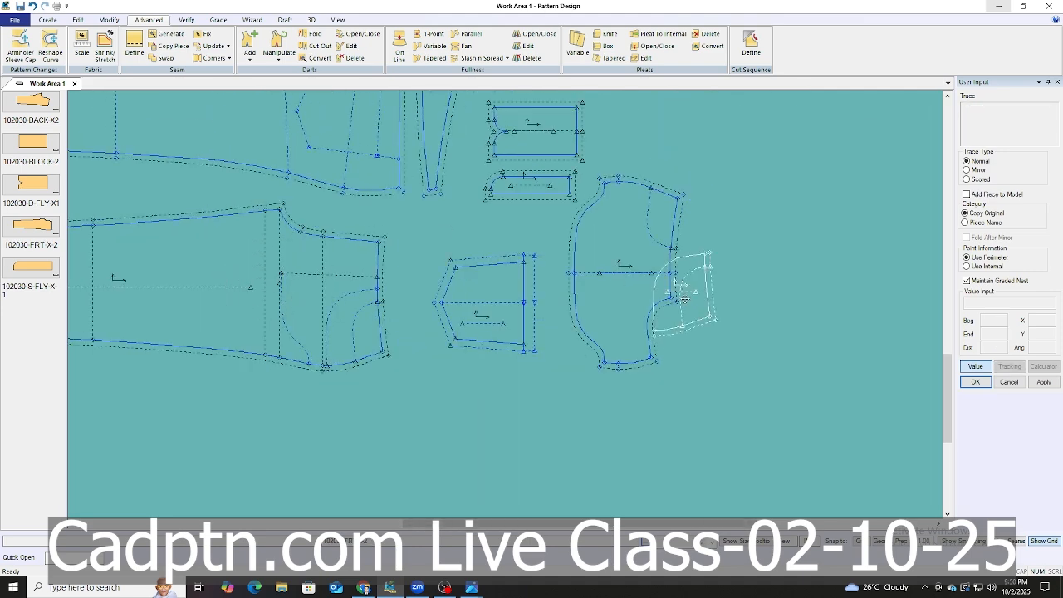
{"action": "scroll", "coordinate": [683, 293], "scroll_direction": "up", "scroll_amount": 1}
{"action": "left_click", "coordinate": [746, 327]}
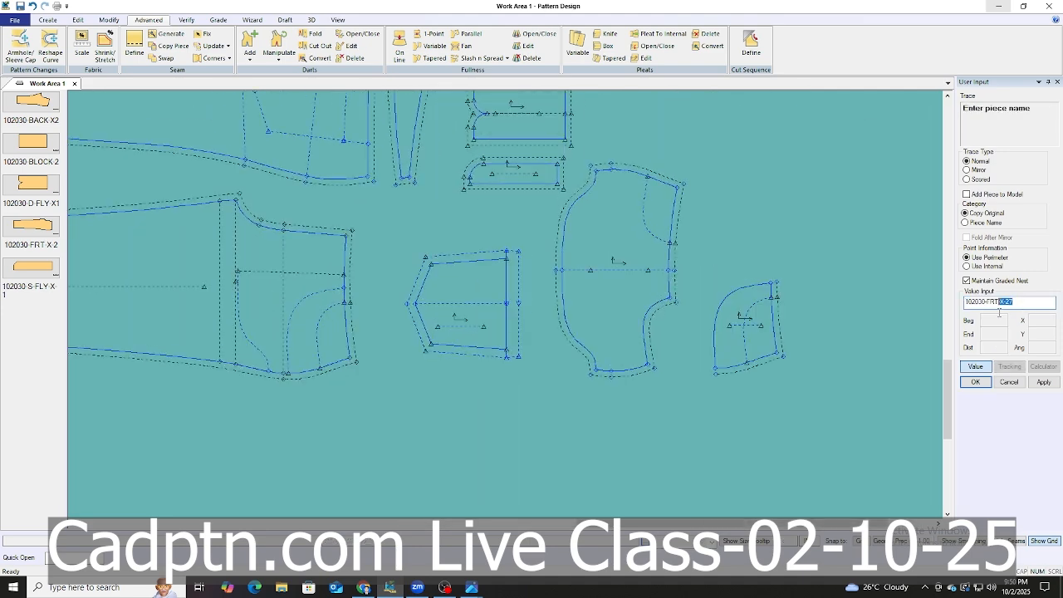
{"action": "type", "text": "f"}
{"action": "right_click", "coordinate": [791, 225]}
{"action": "left_click", "coordinate": [791, 225]}
{"action": "right_click", "coordinate": [792, 225]}
{"action": "left_click", "coordinate": [792, 225]}
Flip the traced pocket facing vertically so its rounded edge faces downward.
{"action": "scroll", "coordinate": [765, 337], "scroll_direction": "up", "scroll_amount": 1}
{"action": "left_click", "coordinate": [749, 342]}
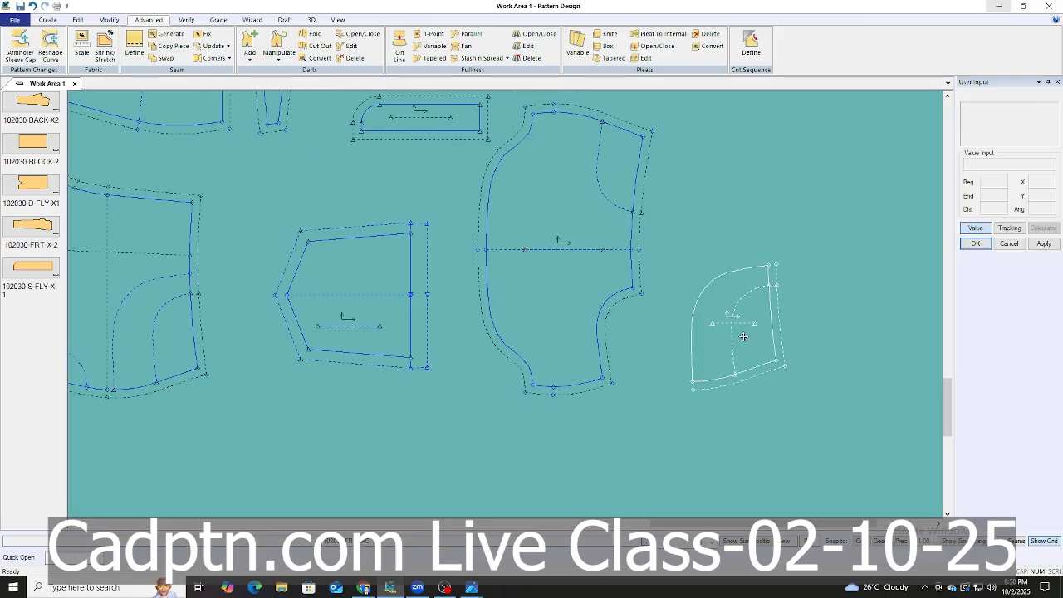
{"action": "scroll", "coordinate": [743, 338], "scroll_direction": "up", "scroll_amount": 1}
{"action": "left_click", "coordinate": [746, 322]}
{"action": "key", "text": "ctrl+f"}
{"action": "left_click", "coordinate": [750, 329]}
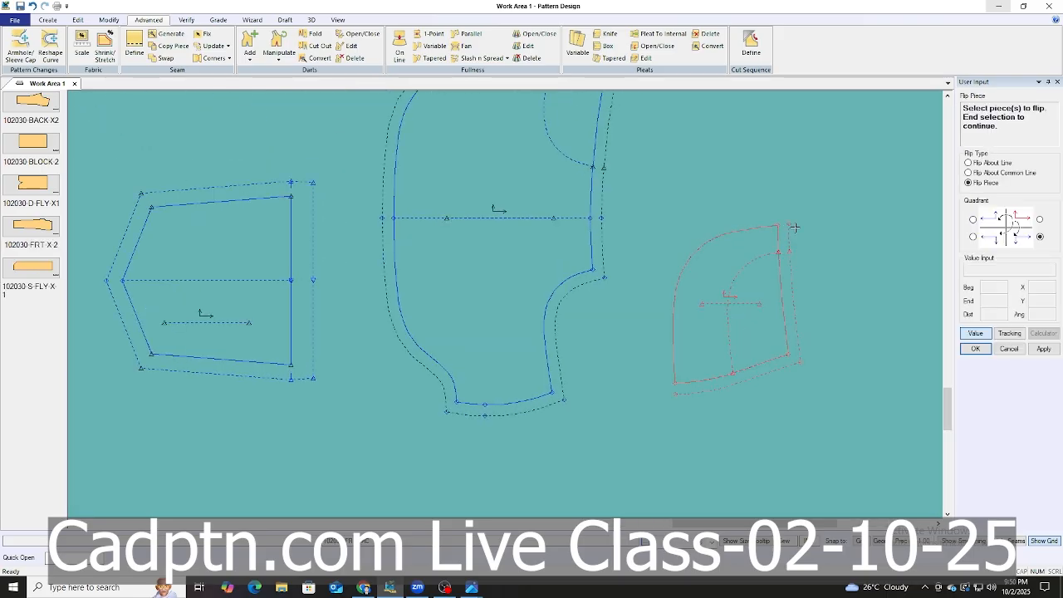
{"action": "right_click", "coordinate": [797, 225]}
{"action": "left_click", "coordinate": [798, 225]}
{"action": "right_click", "coordinate": [798, 225]}
{"action": "left_click", "coordinate": [799, 227]}
Realign the grade reference line of the flipped pocket facing.
{"action": "left_click", "coordinate": [764, 295]}
{"action": "left_click", "coordinate": [754, 272]}
{"action": "key", "text": "ctrl+r"}
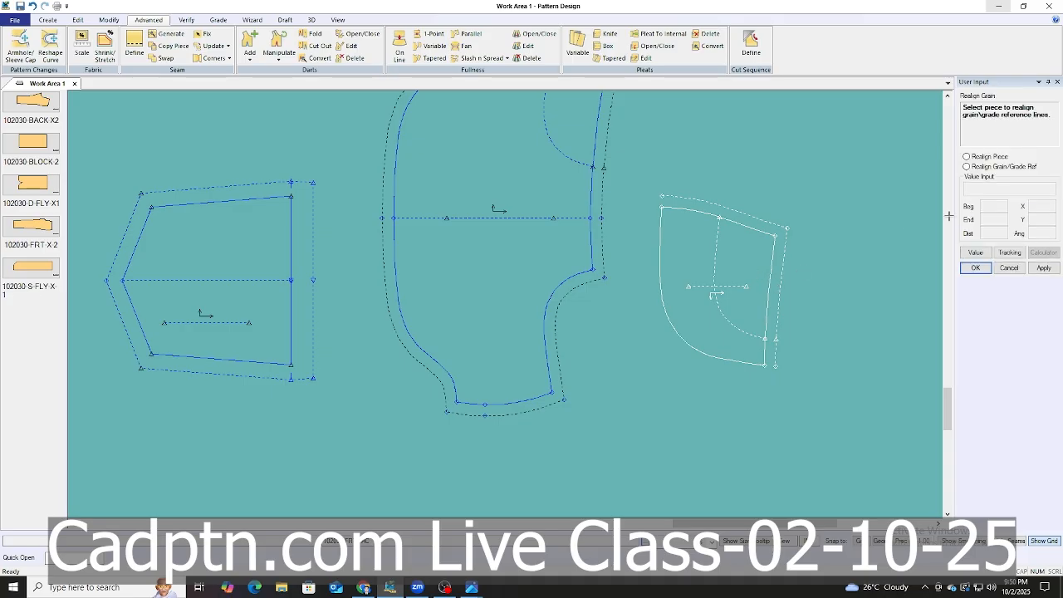
{"action": "left_click", "coordinate": [1007, 168]}
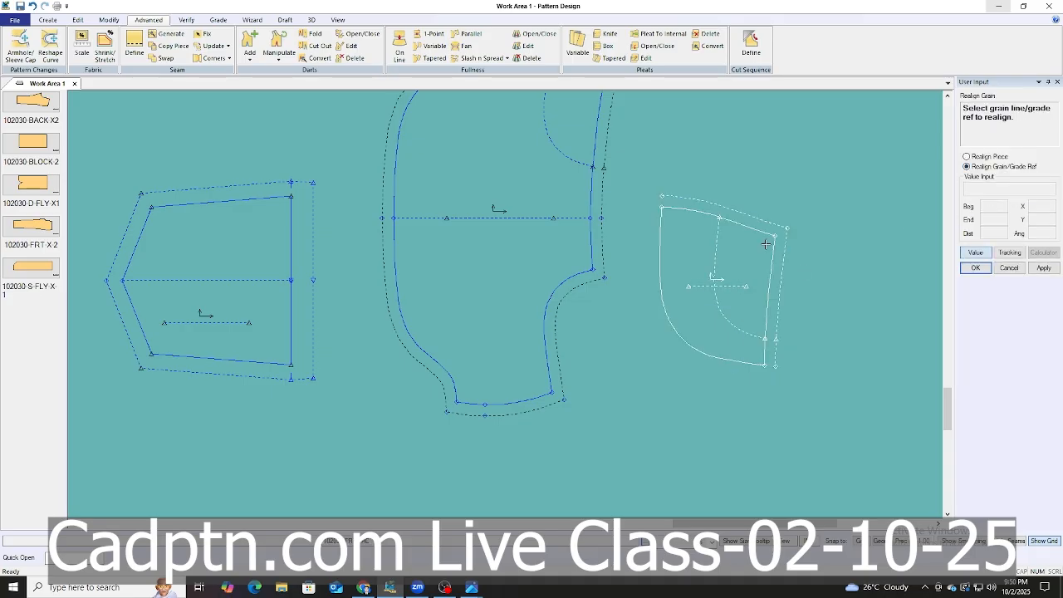
{"action": "right_click", "coordinate": [765, 244]}
{"action": "left_click", "coordinate": [765, 245]}
Check the coin pocket placement and width in the long-Pants-spec.png measurement chart.
{"action": "mouse_move", "coordinate": [445, 587]}
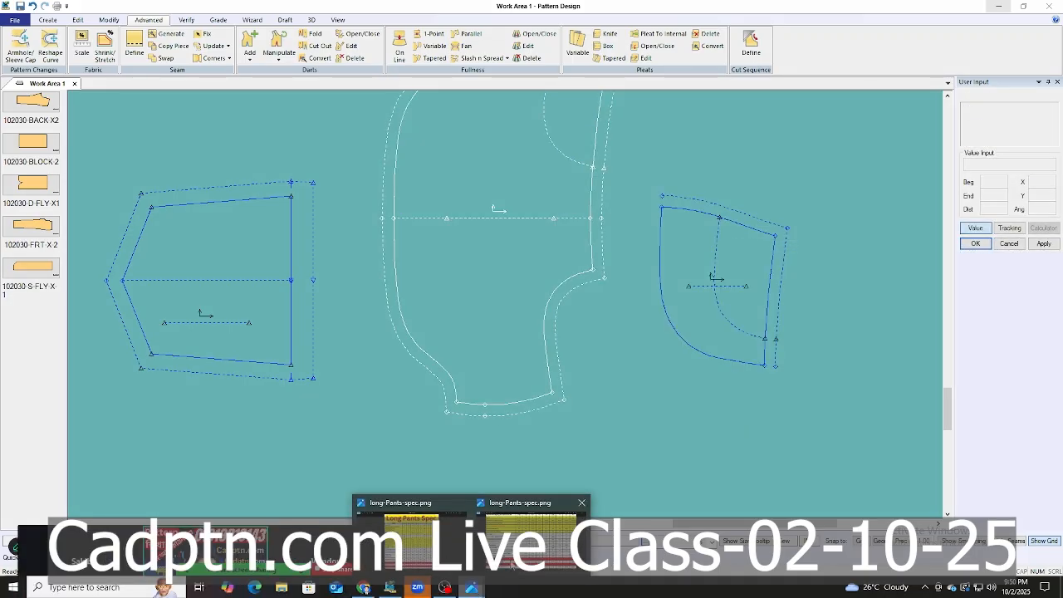
{"action": "left_click", "coordinate": [531, 508]}
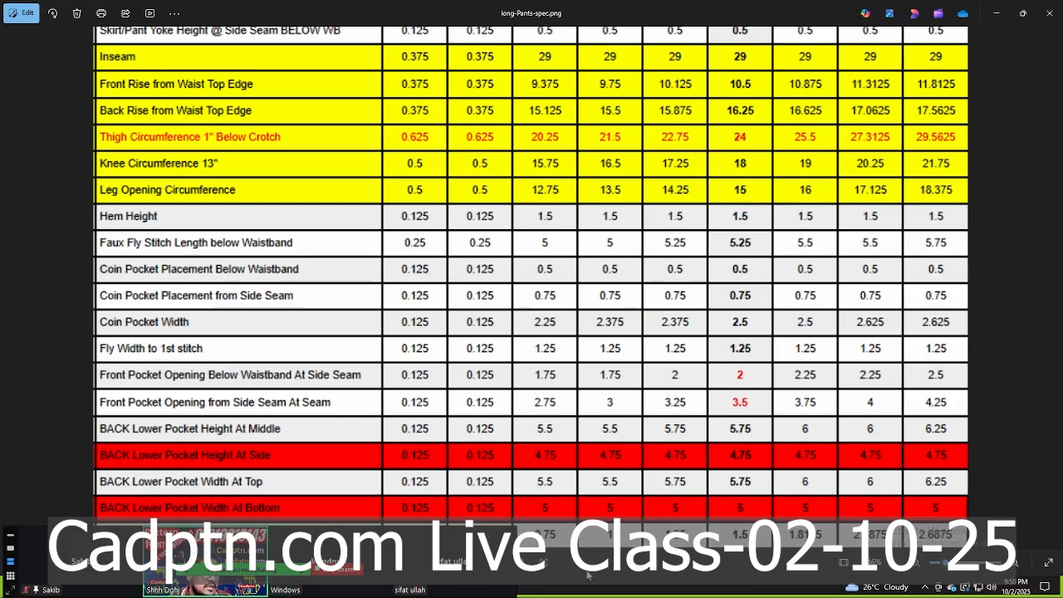
{"action": "left_click", "coordinate": [996, 14]}
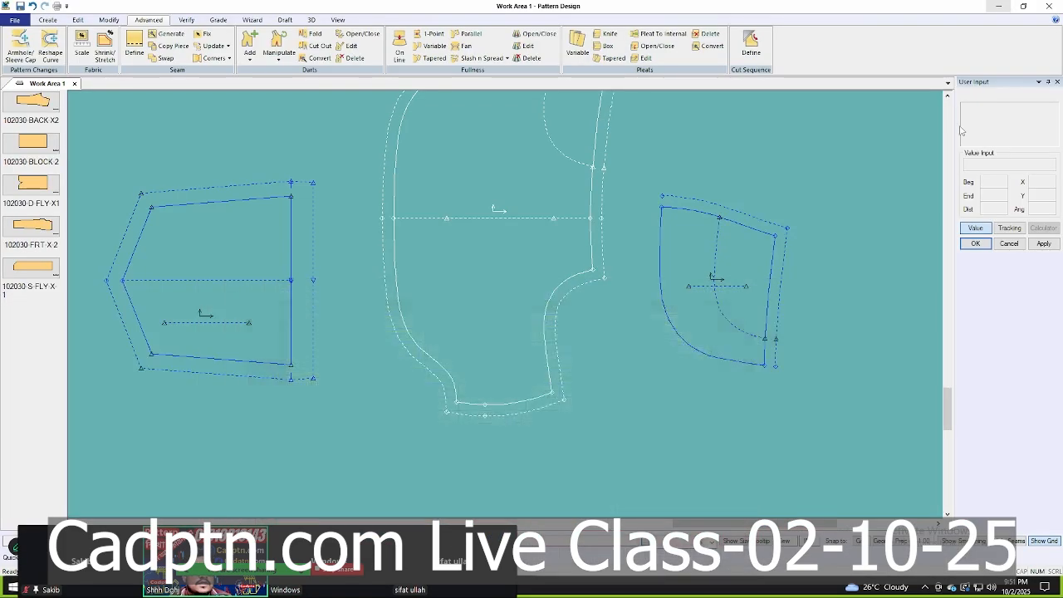
Offset the waist edge of the pocket facing inward as a single internal line.
{"action": "scroll", "coordinate": [745, 292], "scroll_direction": "up", "scroll_amount": 3}
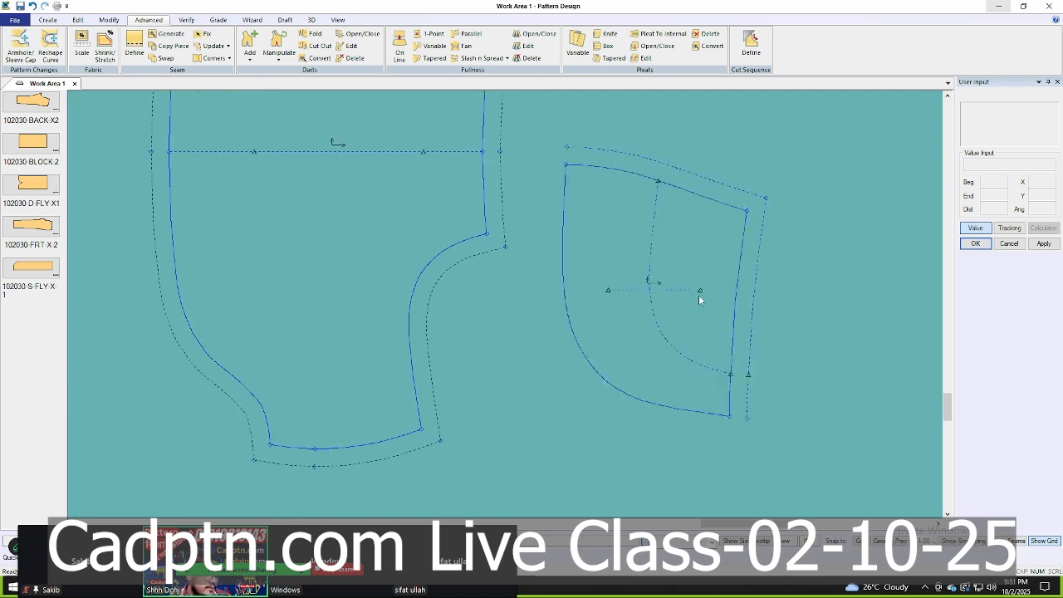
{"action": "key", "text": "o"}
{"action": "left_click", "coordinate": [745, 242]}
{"action": "right_click", "coordinate": [760, 214]}
{"action": "left_click", "coordinate": [794, 220]}
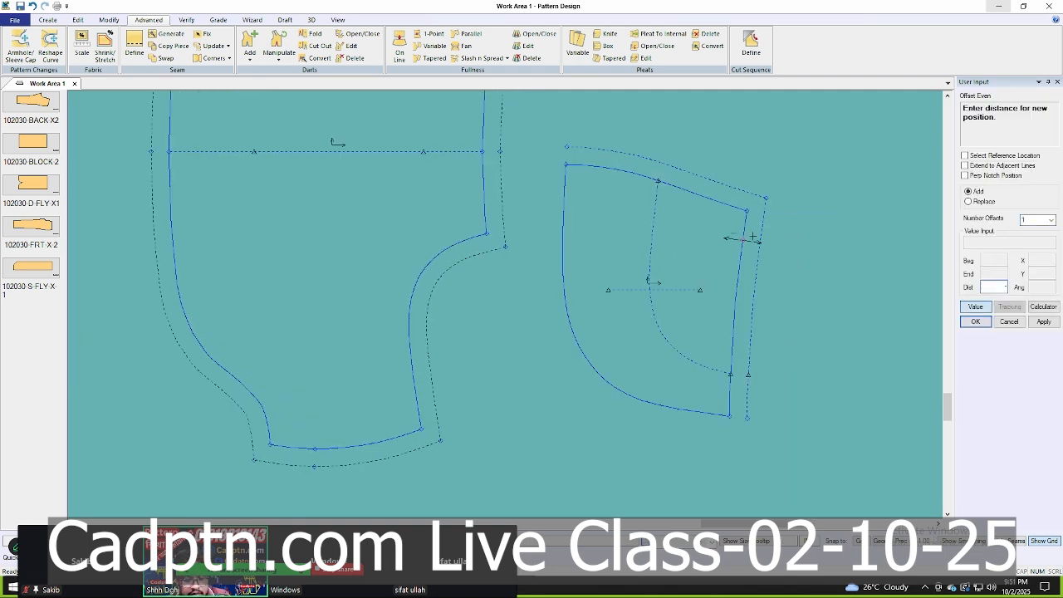
{"action": "left_click", "coordinate": [719, 215]}
Offset the side seam edge of the pocket facing inward as a second internal line.
{"action": "scroll", "coordinate": [719, 215], "scroll_direction": "up", "scroll_amount": 1}
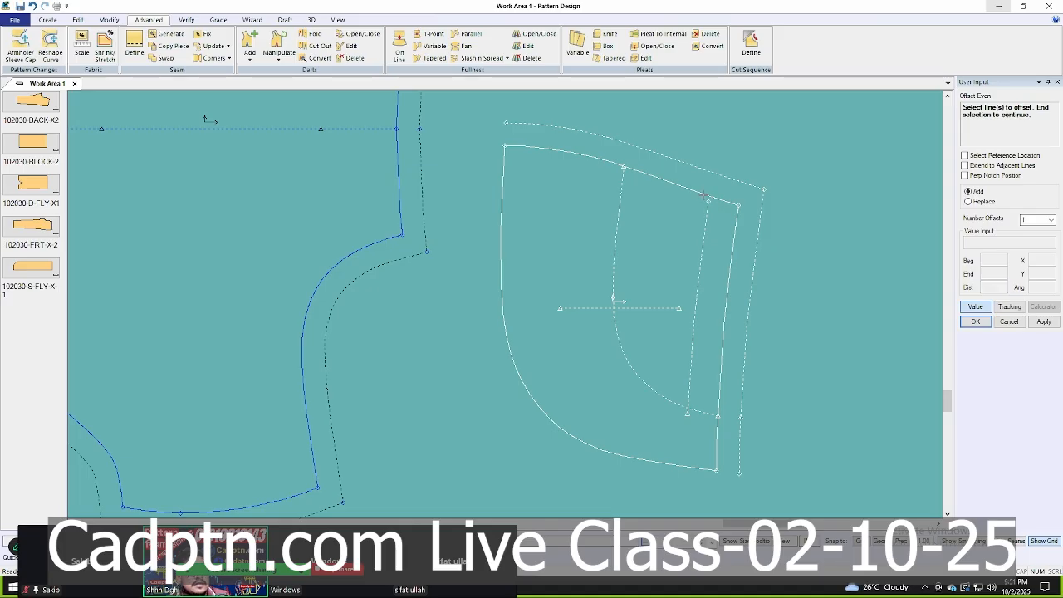
{"action": "right_click", "coordinate": [733, 149]}
{"action": "left_click", "coordinate": [769, 158]}
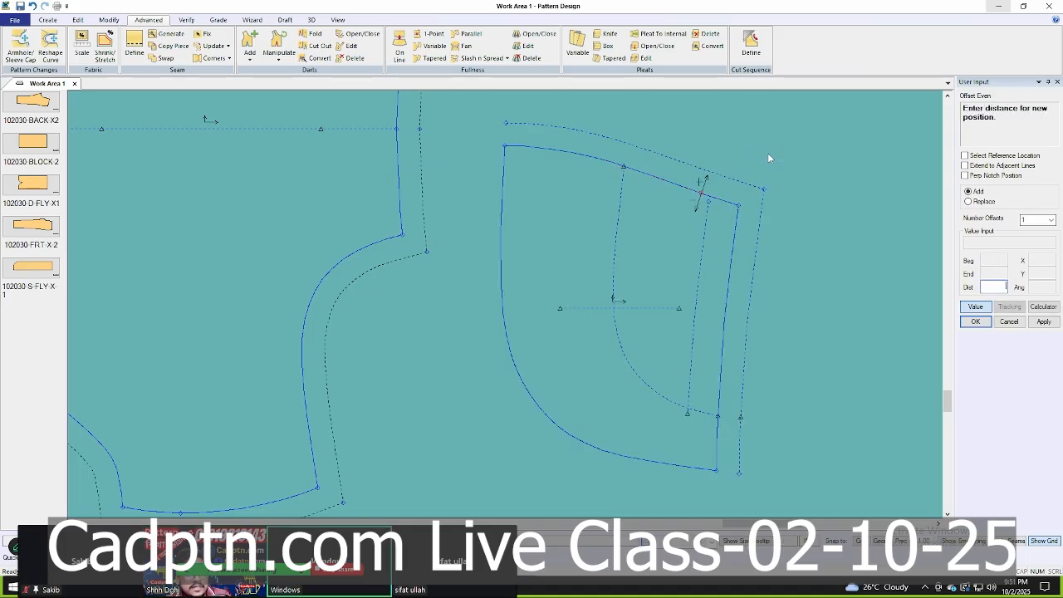
{"action": "left_click", "coordinate": [702, 191]}
Clip the two offset lines of the pocket facing at their intersection and delete the intermediate point on the side seam offset line.
{"action": "scroll", "coordinate": [713, 287], "scroll_direction": "up", "scroll_amount": 1}
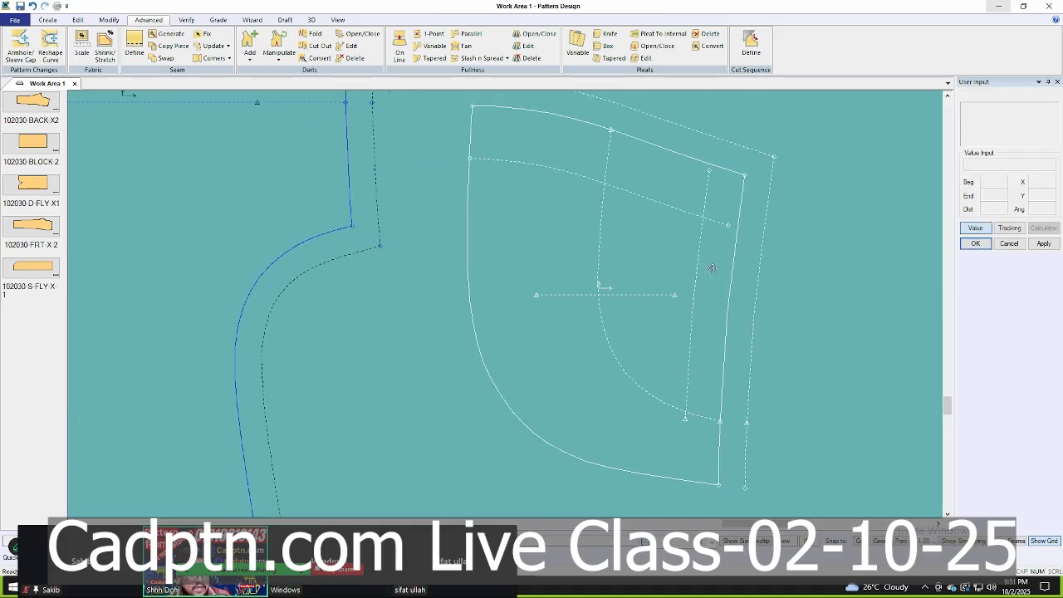
{"action": "key", "text": "c"}
{"action": "left_click", "coordinate": [704, 220]}
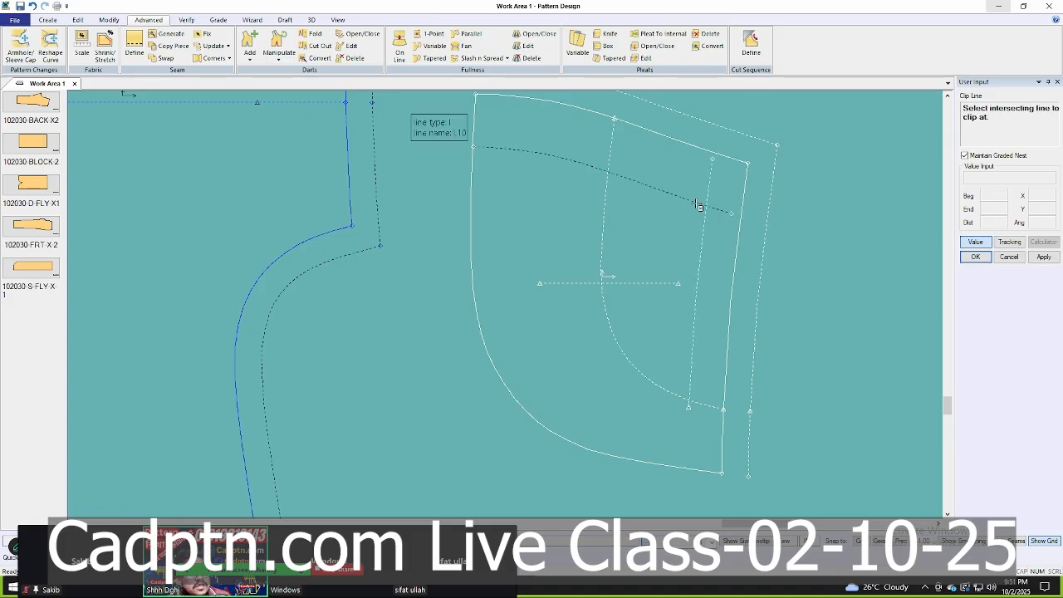
{"action": "left_click", "coordinate": [699, 204]}
{"action": "right_click", "coordinate": [697, 186]}
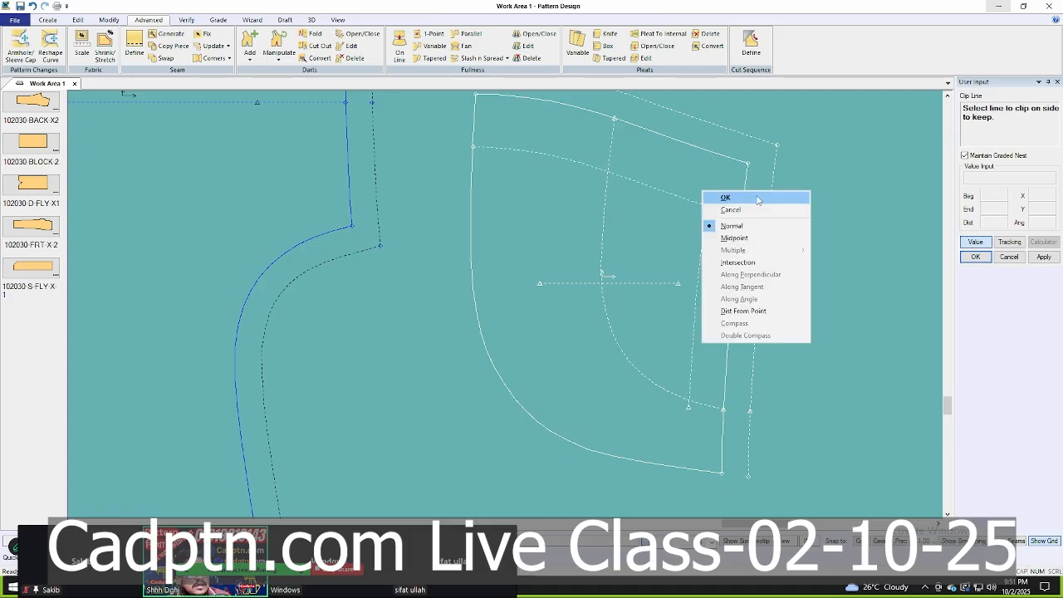
{"action": "left_click", "coordinate": [710, 193]}
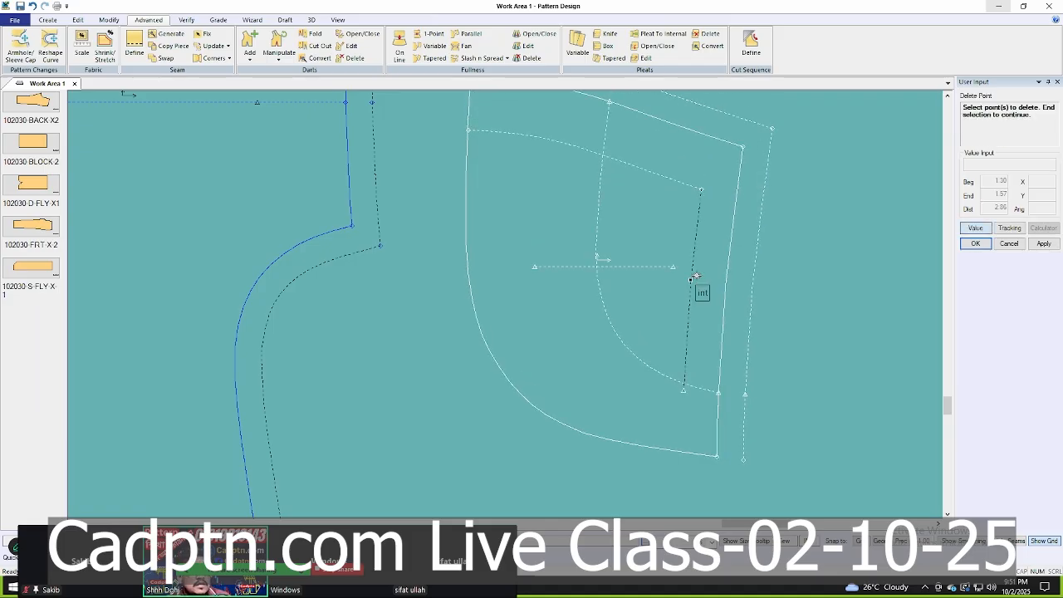
{"action": "right_click", "coordinate": [741, 226]}
{"action": "left_click", "coordinate": [753, 233]}
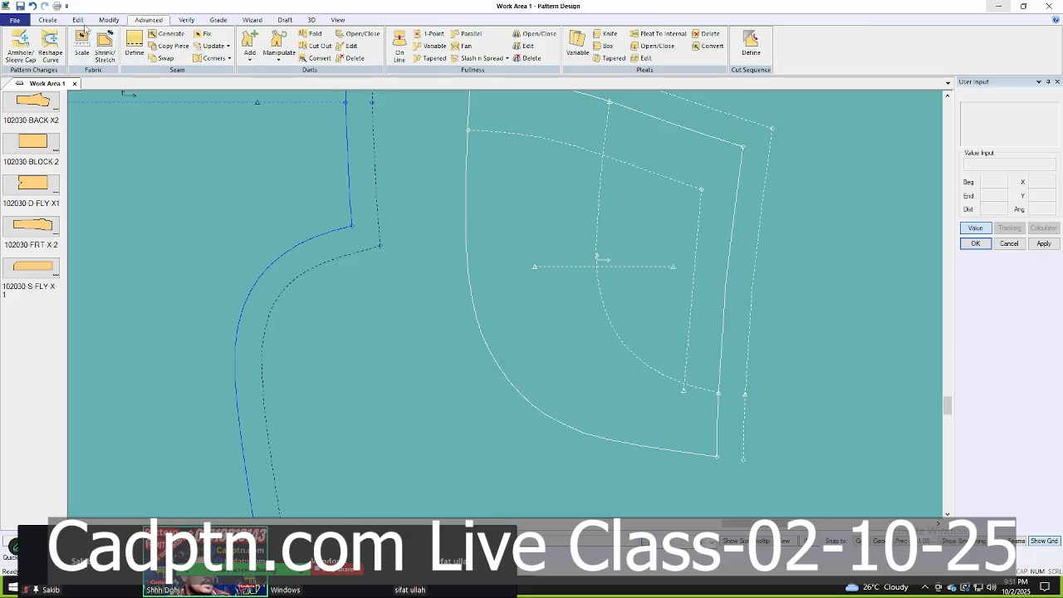
Shorten the side seam offset line by moving its lower endpoint along the line by a distance from the line's beginning.
{"action": "left_click", "coordinate": [108, 20]}
{"action": "left_click", "coordinate": [129, 46]}
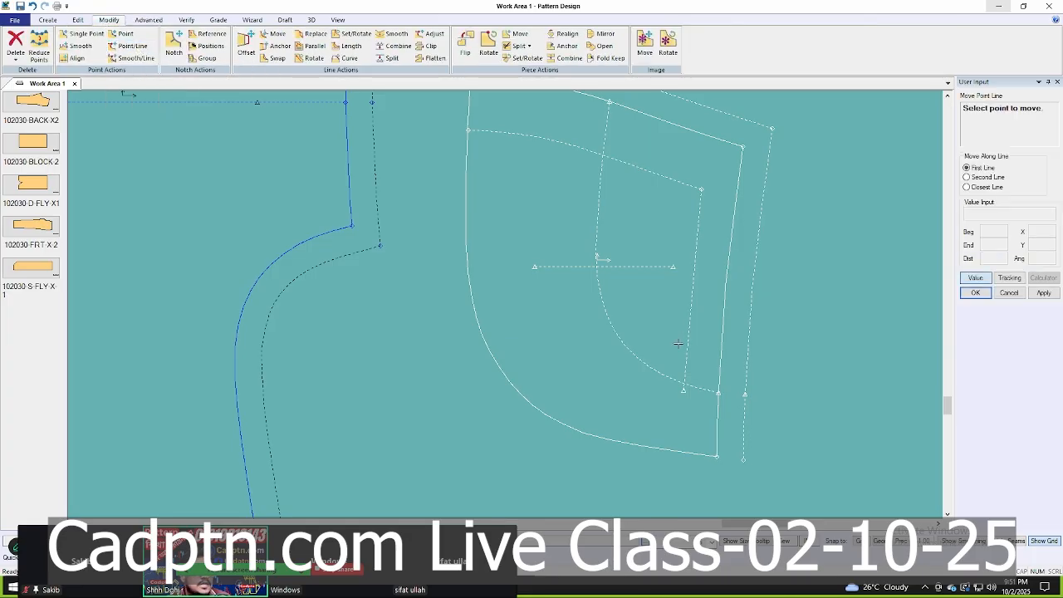
{"action": "left_click", "coordinate": [682, 388]}
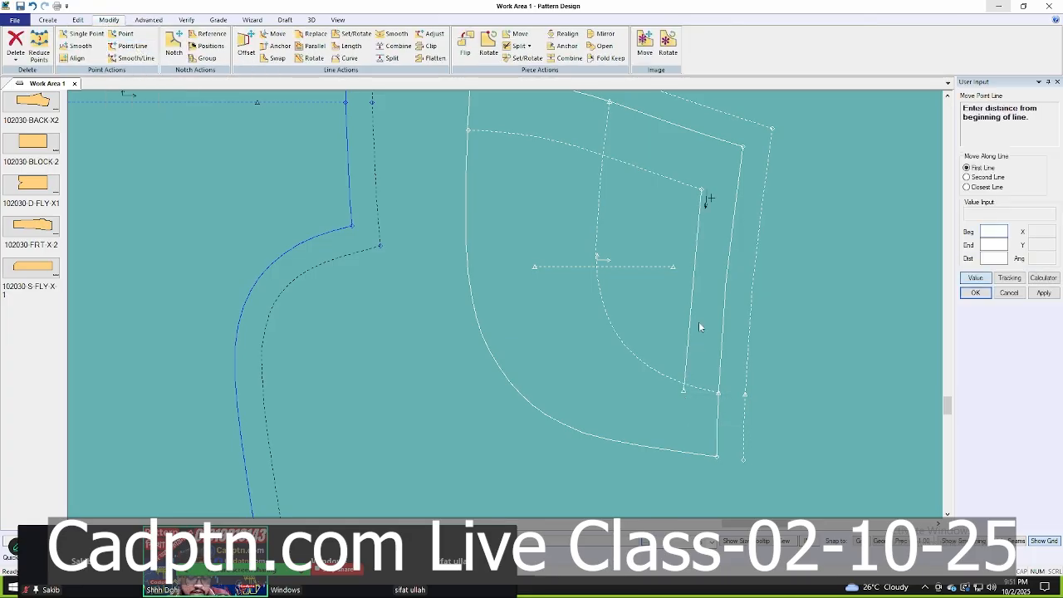
{"action": "key", "text": "Return"}
{"action": "right_click", "coordinate": [672, 181]}
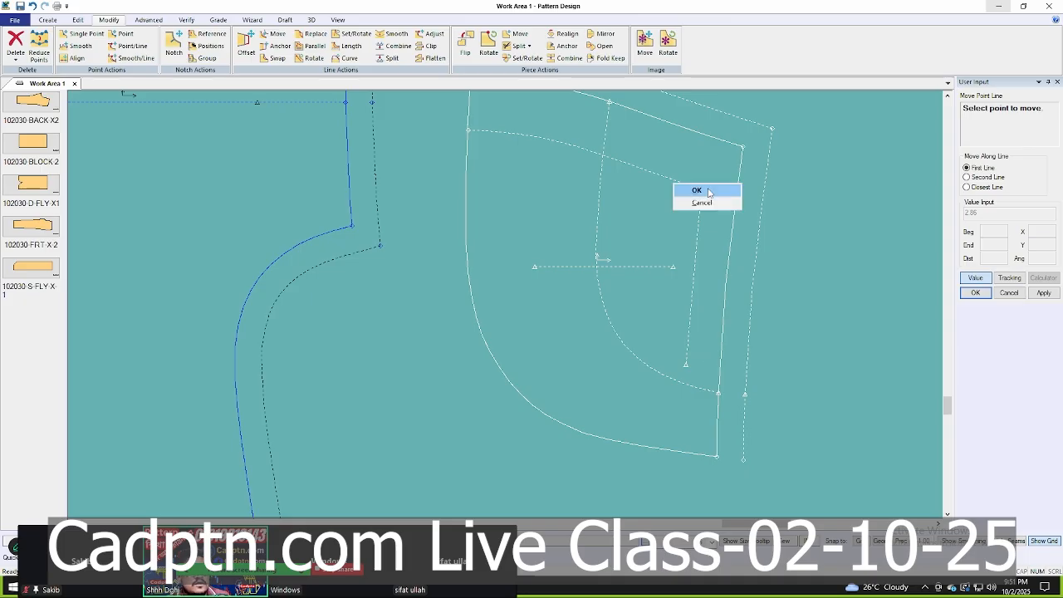
{"action": "left_click", "coordinate": [696, 190]}
Delete the internal line offset from the waist edge of the pocket facing.
{"action": "key", "text": "Delete"}
{"action": "right_click", "coordinate": [802, 171]}
{"action": "left_click", "coordinate": [802, 172]}
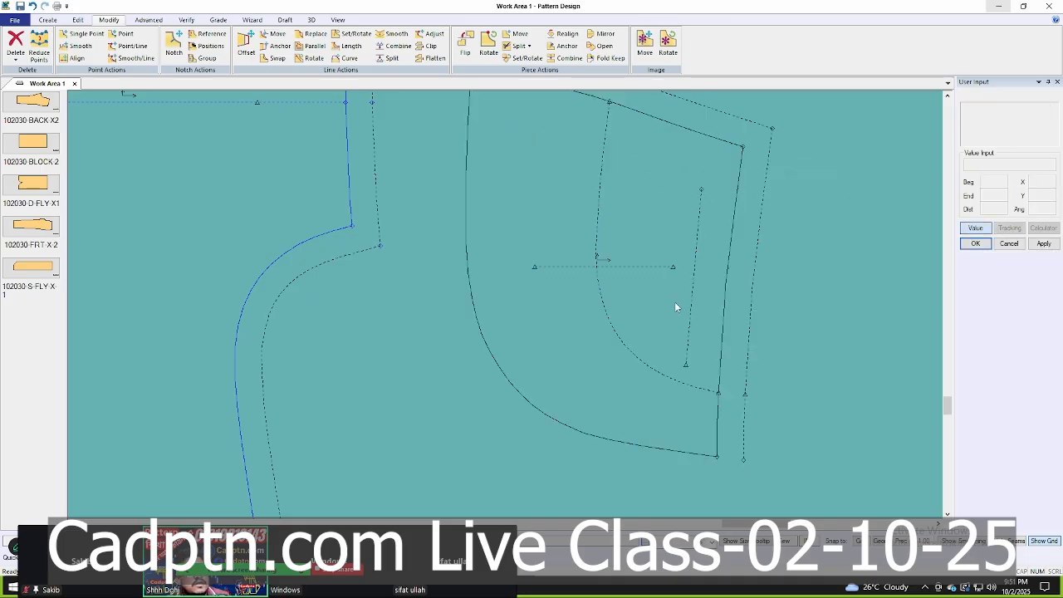
Rotate the pocket facing so that the coin pocket's side line is aligned with the Y axis.
{"action": "left_click_drag", "start_coordinate": [675, 302], "coordinate": [669, 283]}
{"action": "key", "text": "r"}
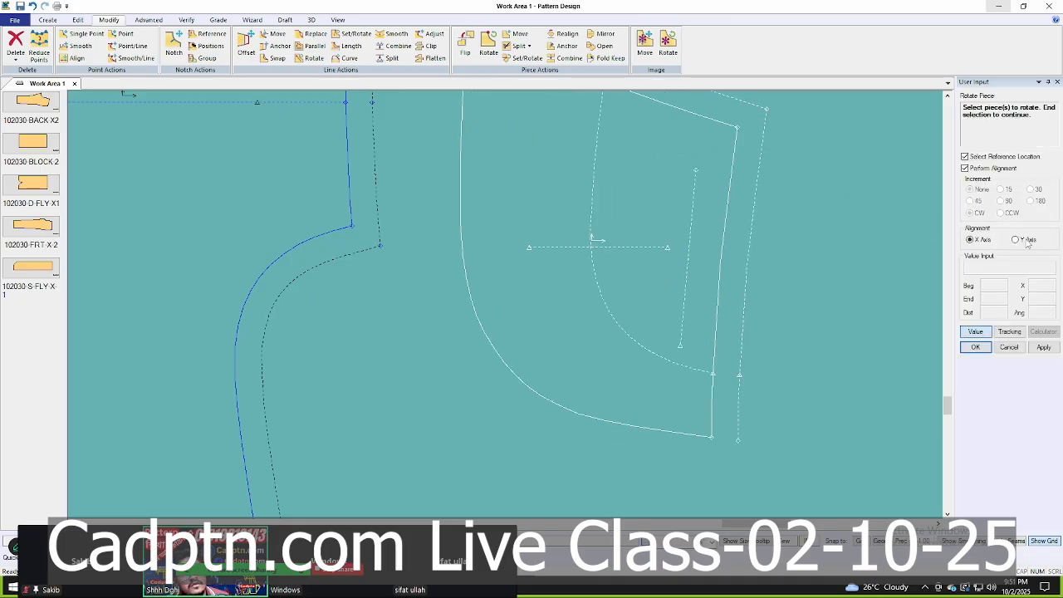
{"action": "left_click", "coordinate": [1018, 240]}
{"action": "left_click", "coordinate": [691, 254]}
{"action": "right_click", "coordinate": [730, 192]}
{"action": "left_click", "coordinate": [740, 199]}
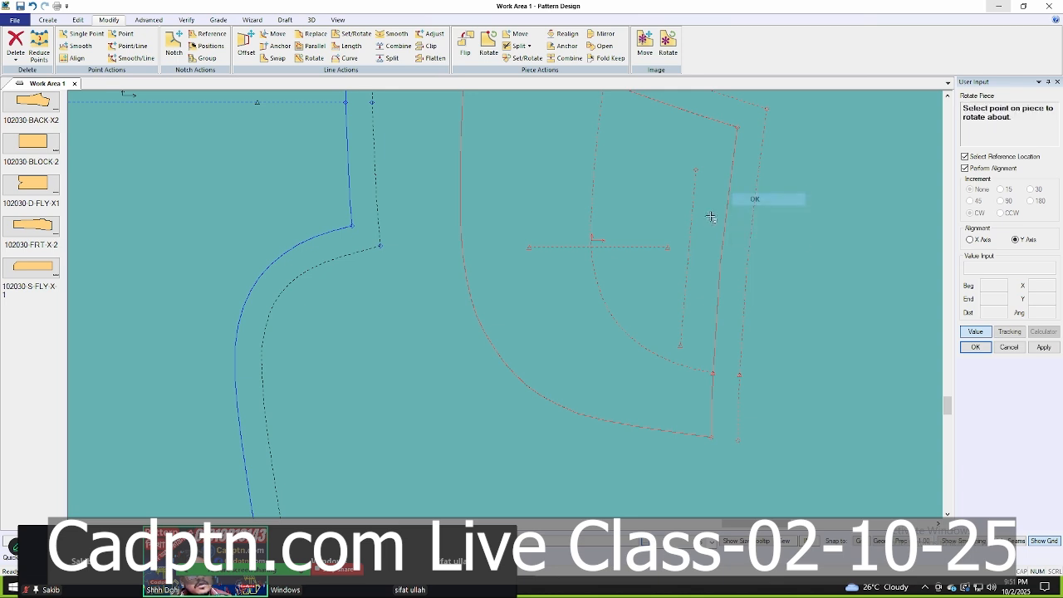
{"action": "left_click", "coordinate": [695, 204]}
{"action": "left_click", "coordinate": [729, 218]}
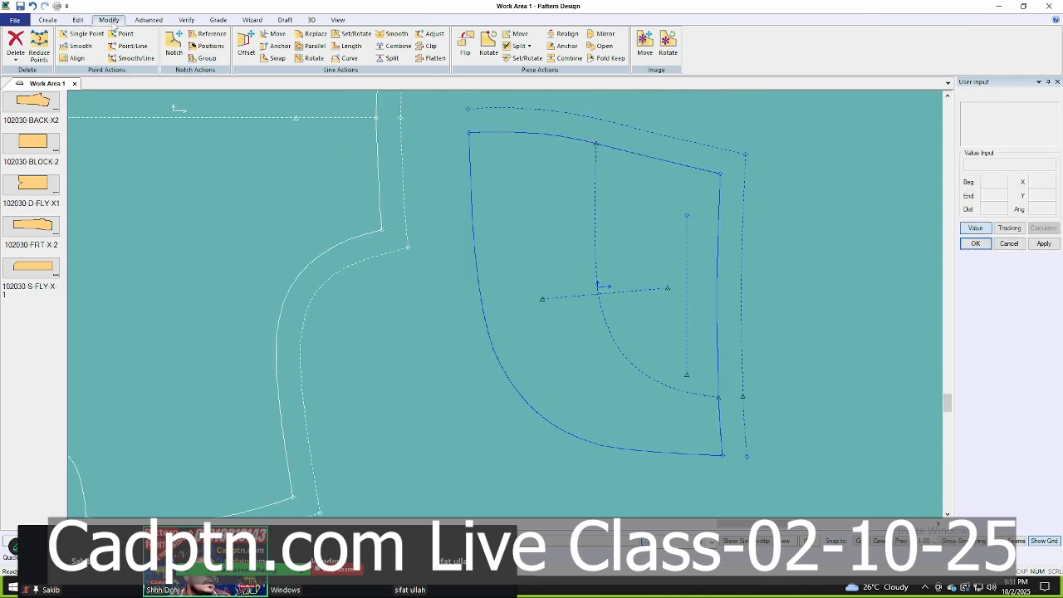
Draw half perpendicular lines from both ends of the coin pocket's side line across the facing, past its curved outer edge.
{"action": "left_click", "coordinate": [48, 20]}
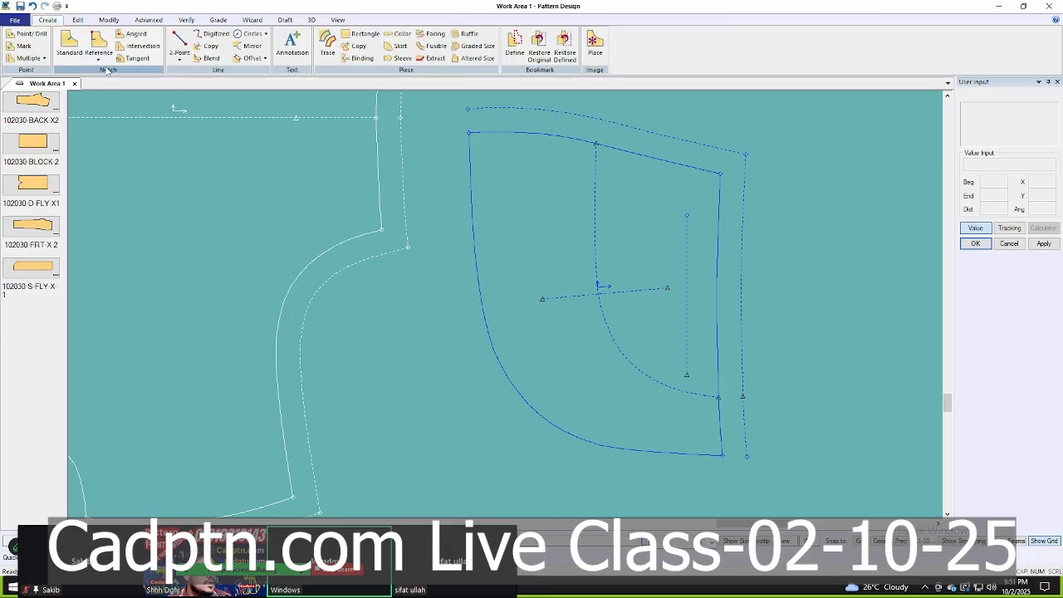
{"action": "left_click", "coordinate": [179, 59]}
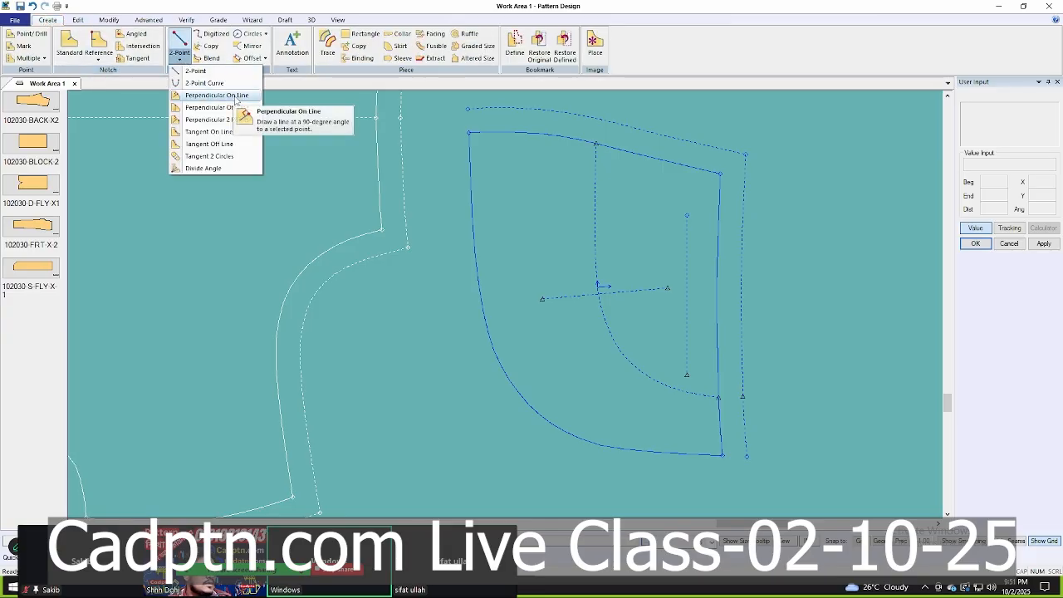
{"action": "left_click", "coordinate": [199, 97]}
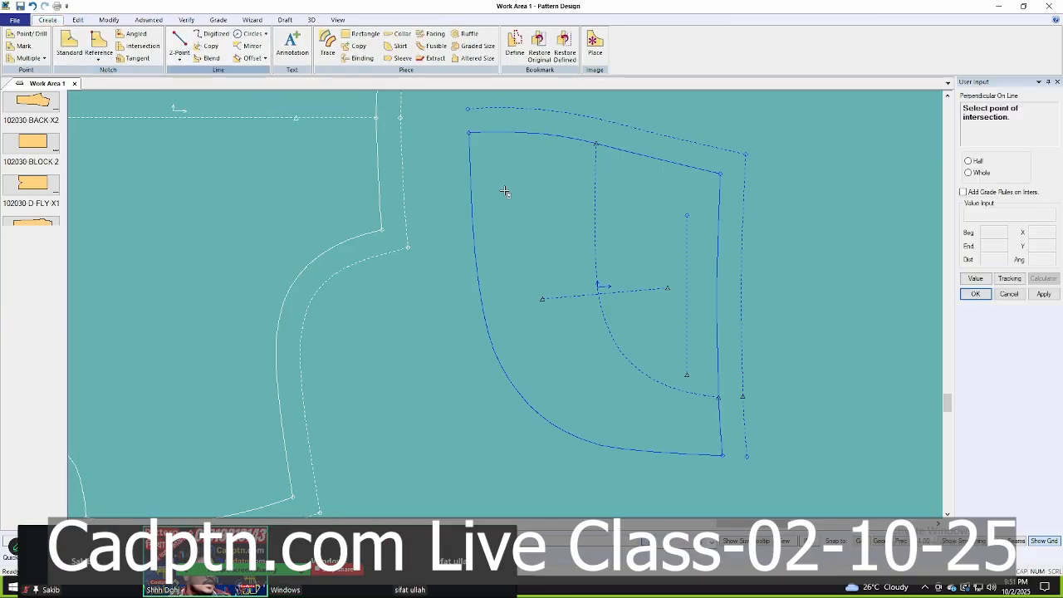
{"action": "left_click", "coordinate": [686, 214]}
{"action": "left_click", "coordinate": [979, 278]}
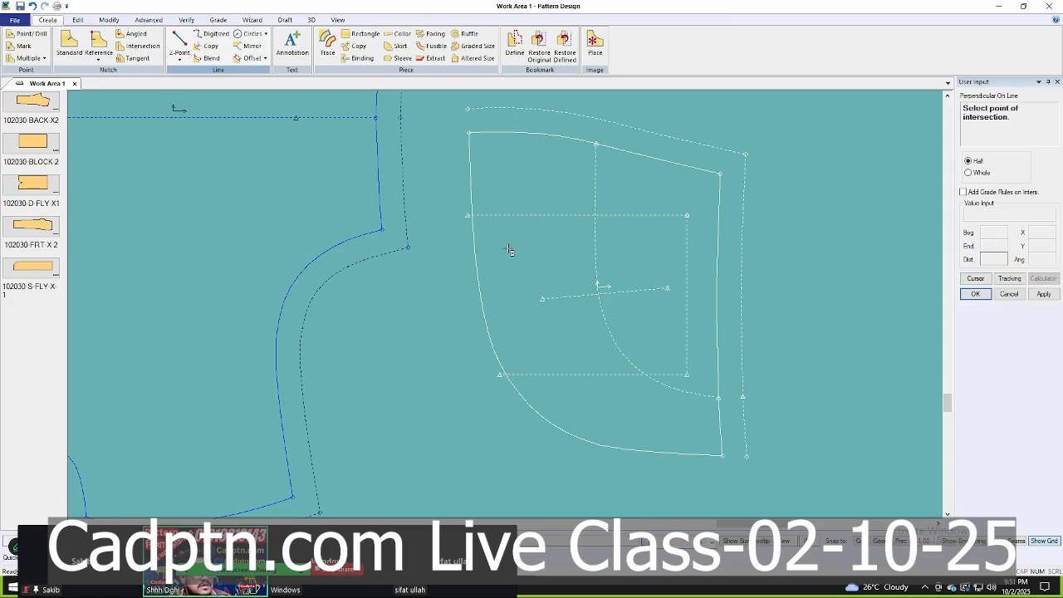
Apply Intersection X to the free ends of both perpendicular lines so they end on the facing's curved edge.
{"action": "left_click", "coordinate": [558, 262]}
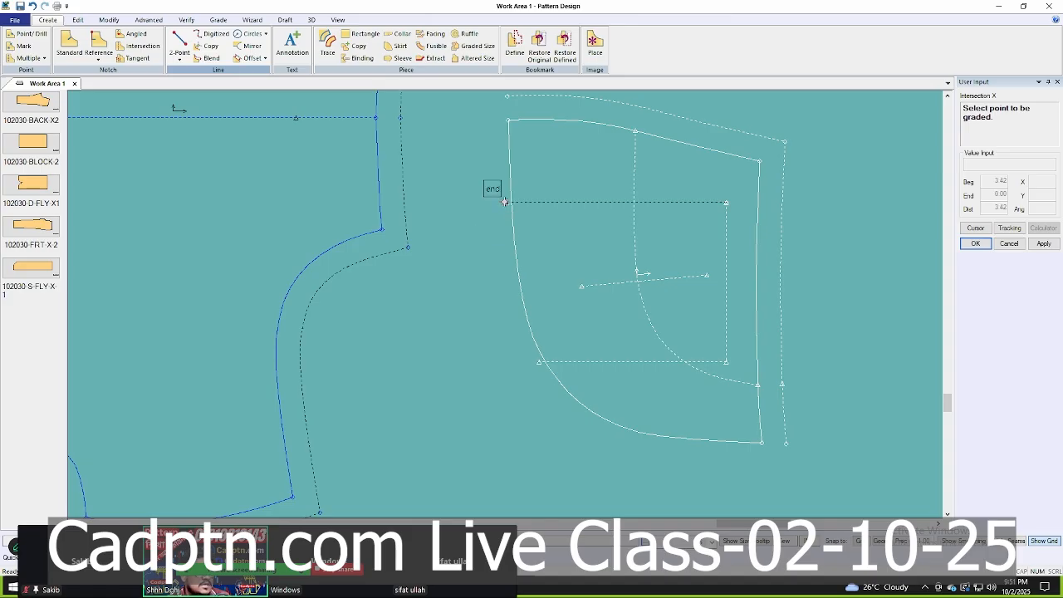
{"action": "right_click", "coordinate": [666, 205]}
{"action": "left_click", "coordinate": [701, 211]}
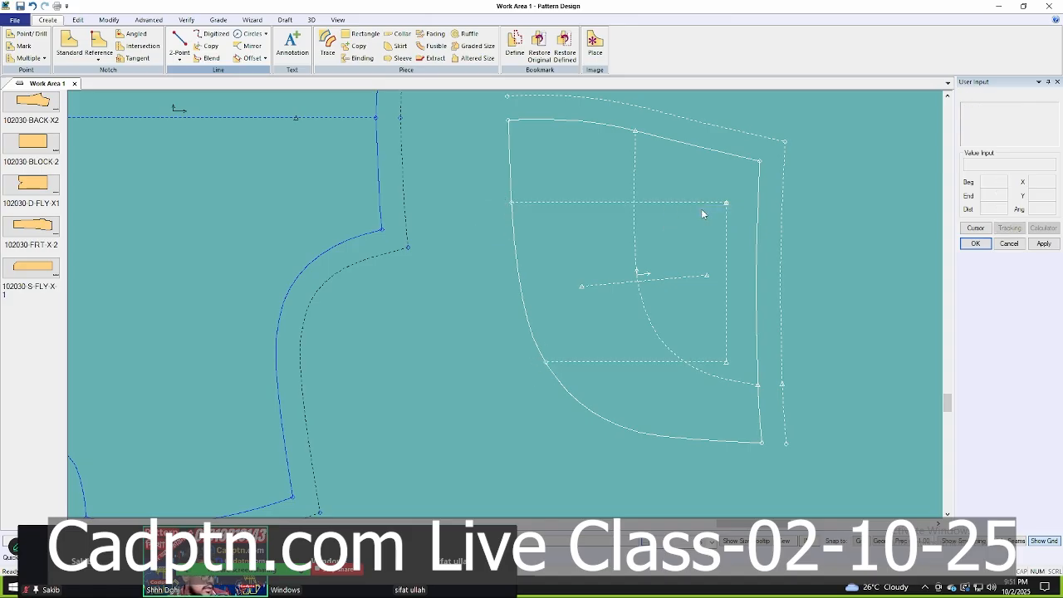
Trace the coin pocket outline as a new piece, place it beside the facing and name it 102030-FRT coin pk.
{"action": "key", "text": "t"}
{"action": "mouse_move", "coordinate": [597, 210]}
{"action": "left_mouse_down"}
{"action": "mouse_move", "coordinate": [667, 199]}
{"action": "mouse_move", "coordinate": [616, 206]}
{"action": "left_mouse_up"}
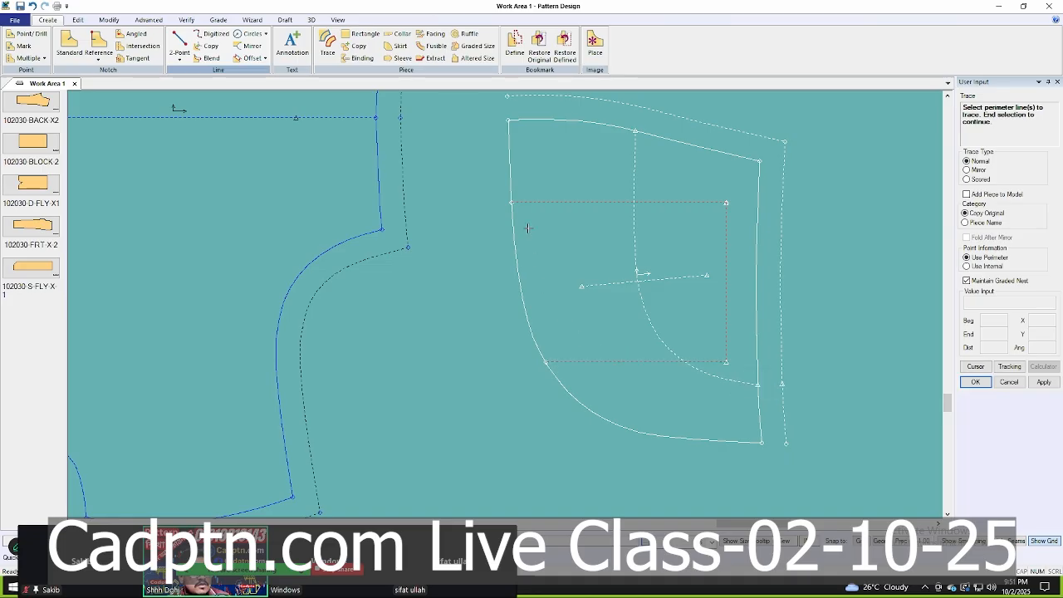
{"action": "right_click", "coordinate": [757, 156]}
{"action": "left_click", "coordinate": [781, 163]}
{"action": "scroll", "coordinate": [315, 166], "scroll_direction": "down", "scroll_amount": 3}
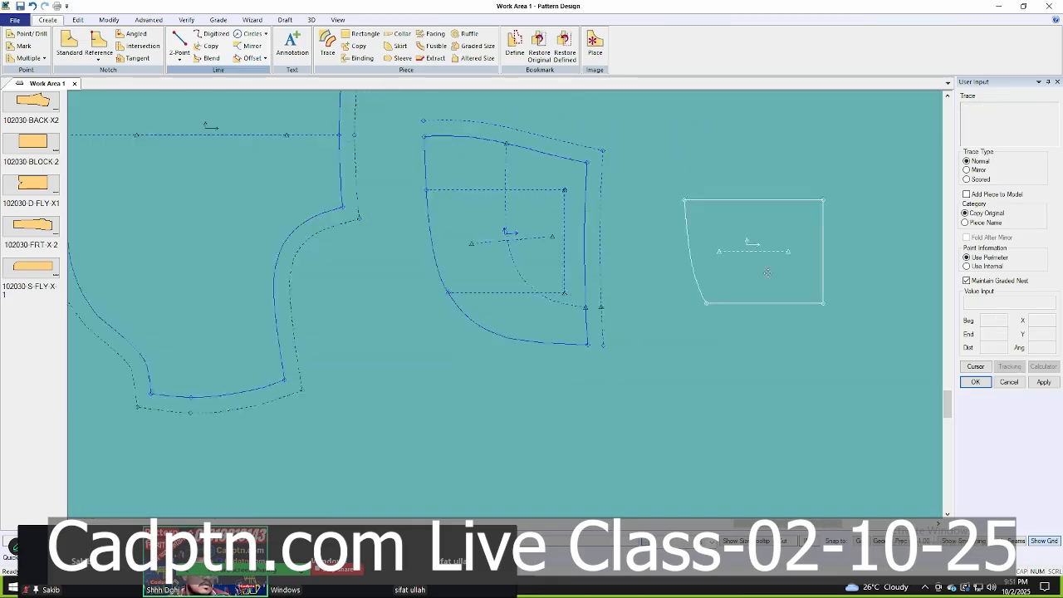
{"action": "scroll", "coordinate": [767, 272], "scroll_direction": "up", "scroll_amount": 3}
{"action": "left_click", "coordinate": [653, 296]}
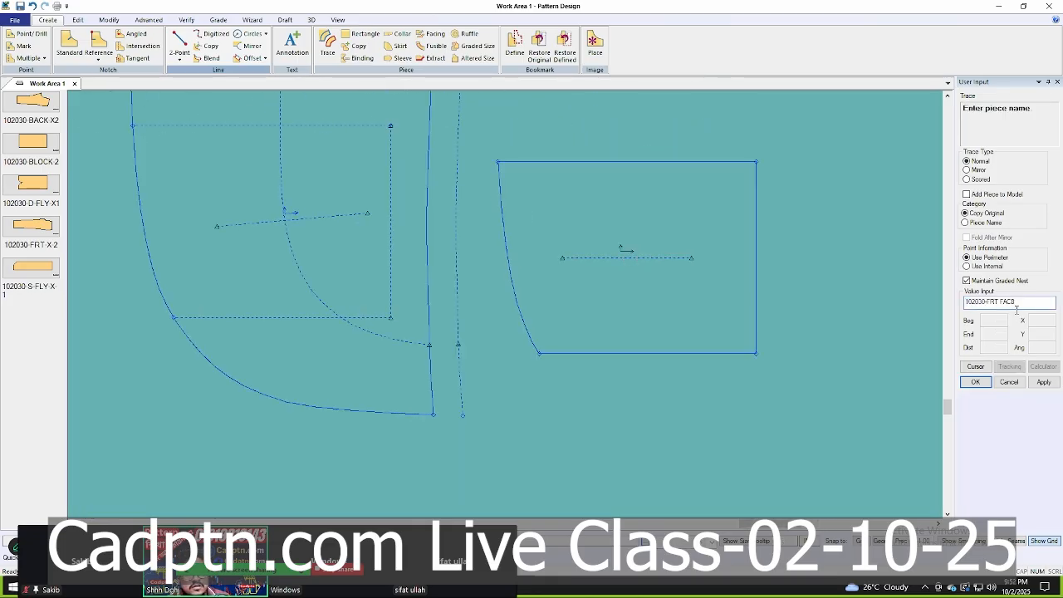
{"action": "left_click_drag", "start_coordinate": [1016, 310], "coordinate": [1003, 309]}
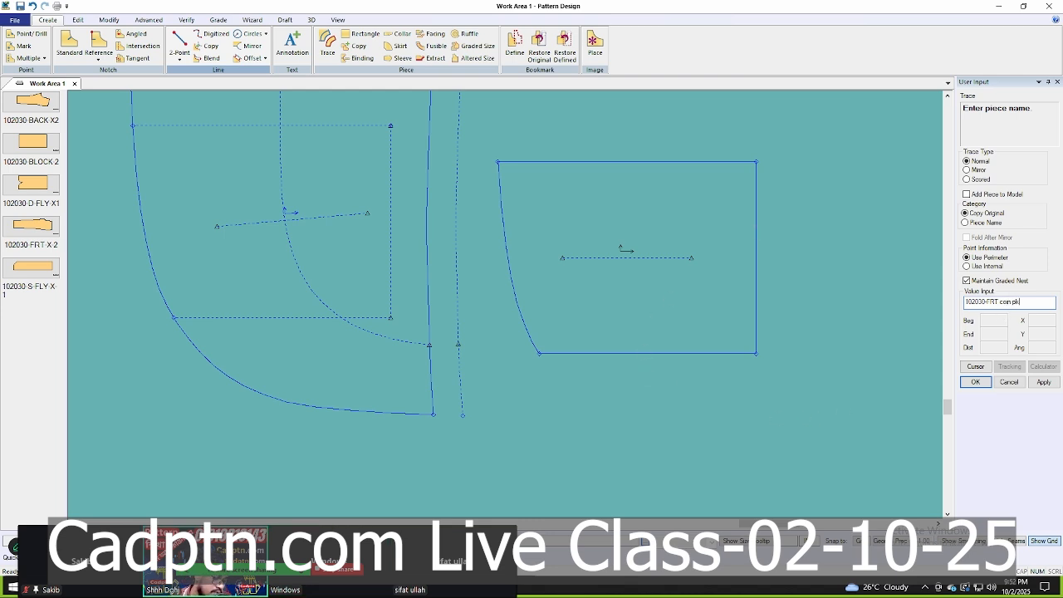
{"action": "key", "text": "Return"}
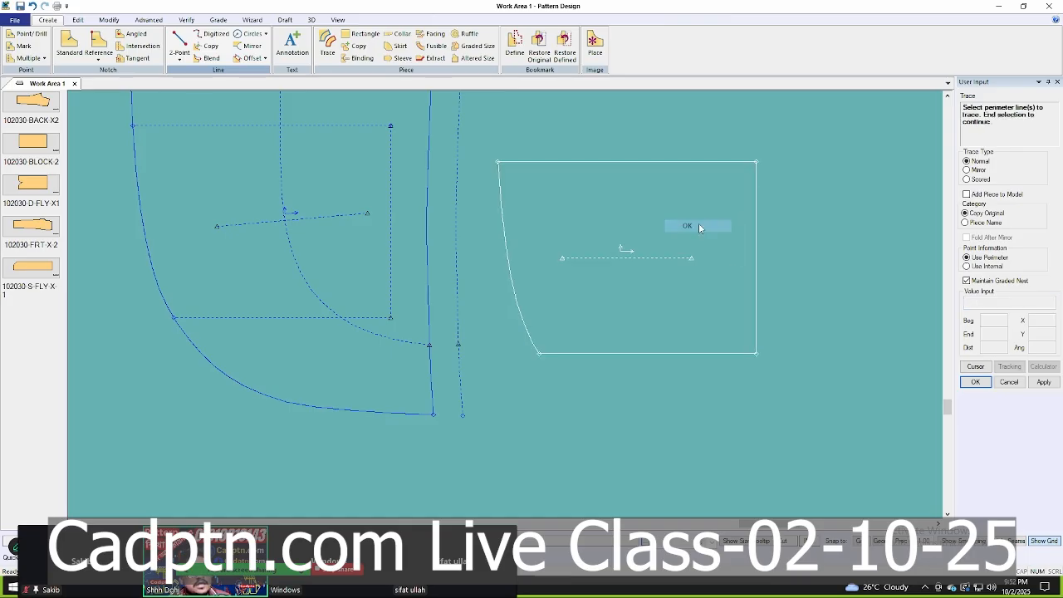
Define even seam allowances around the coin pocket piece, with a wider allowance on the straight edge opposite the curve.
{"action": "key", "text": "s"}
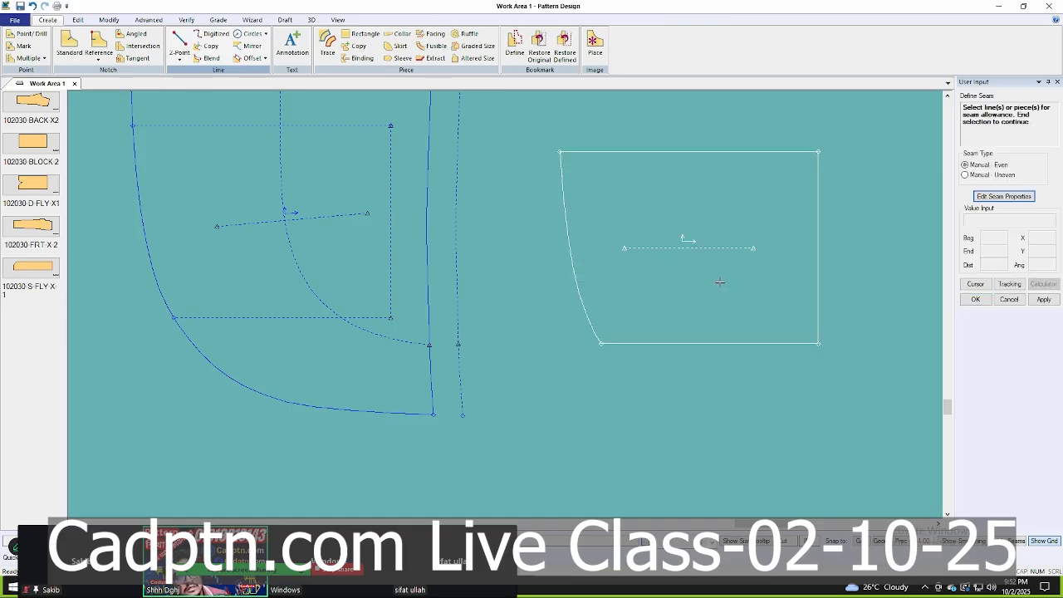
{"action": "right_click", "coordinate": [719, 283]}
{"action": "left_click", "coordinate": [719, 296]}
{"action": "left_click", "coordinate": [706, 297]}
{"action": "key", "text": "s"}
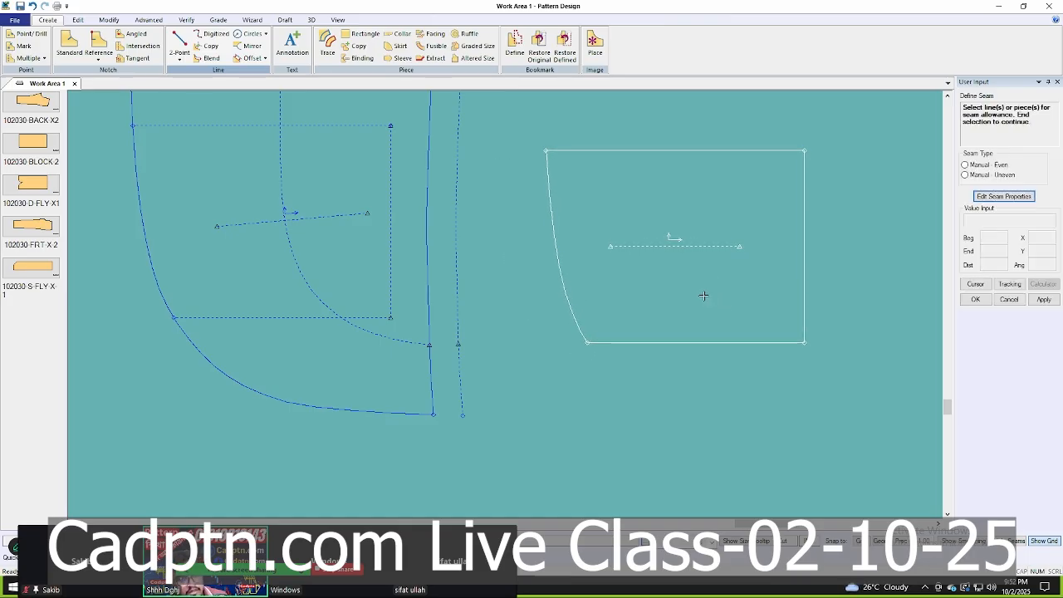
{"action": "left_click", "coordinate": [745, 218]}
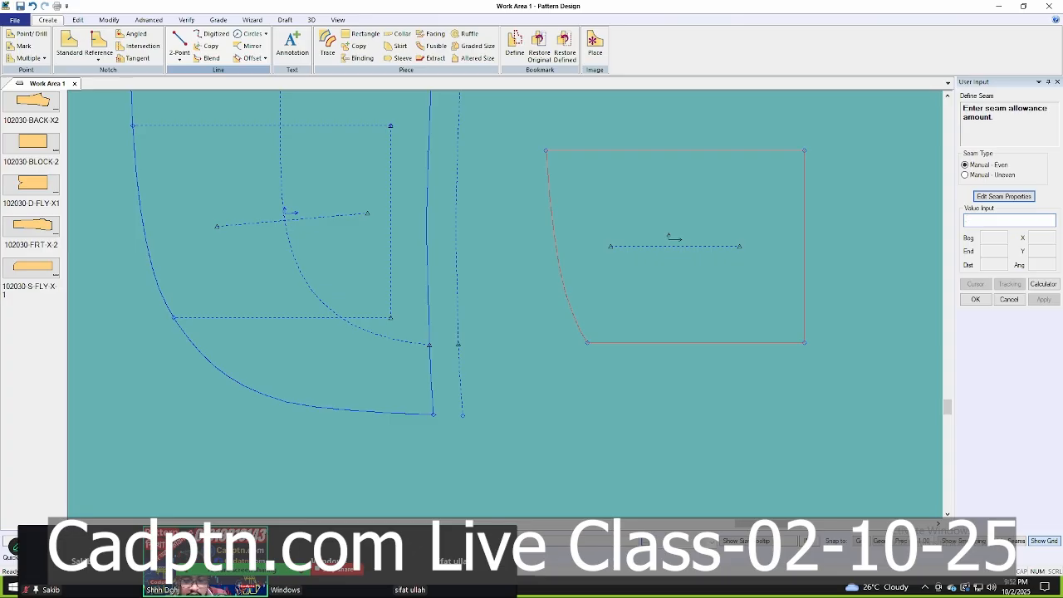
{"action": "type", "text": "4"}
{"action": "key", "text": "Return"}
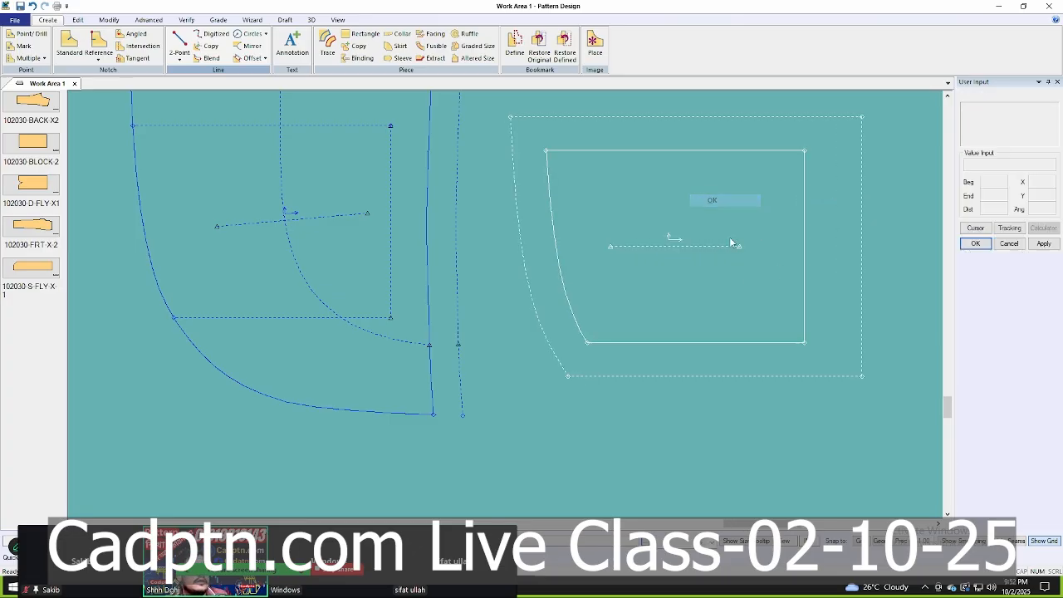
{"action": "scroll", "coordinate": [705, 240], "scroll_direction": "down", "scroll_amount": 3}
{"action": "scroll", "coordinate": [706, 243], "scroll_direction": "up", "scroll_amount": 1}
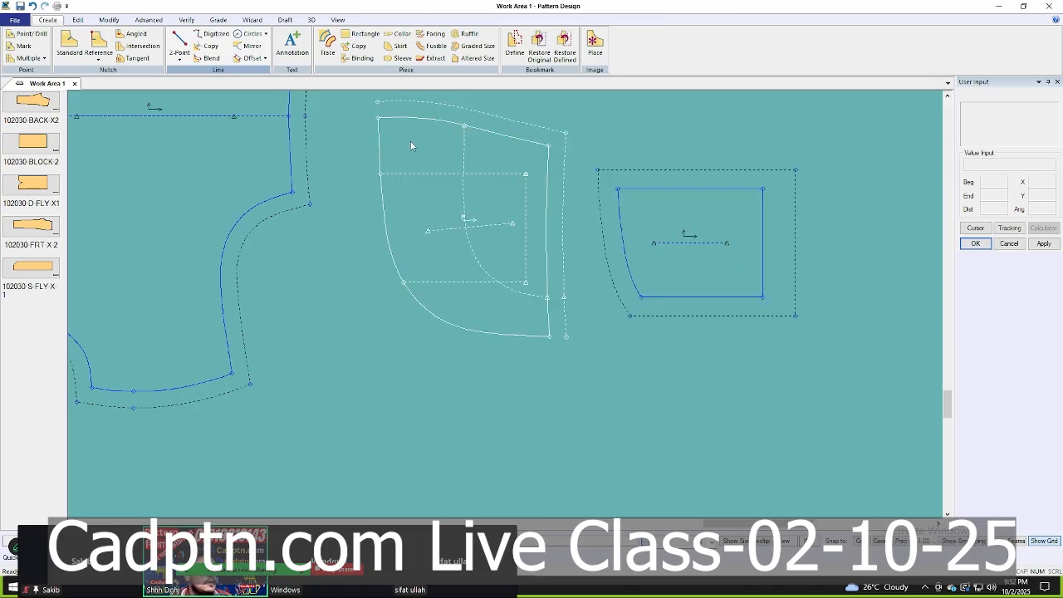
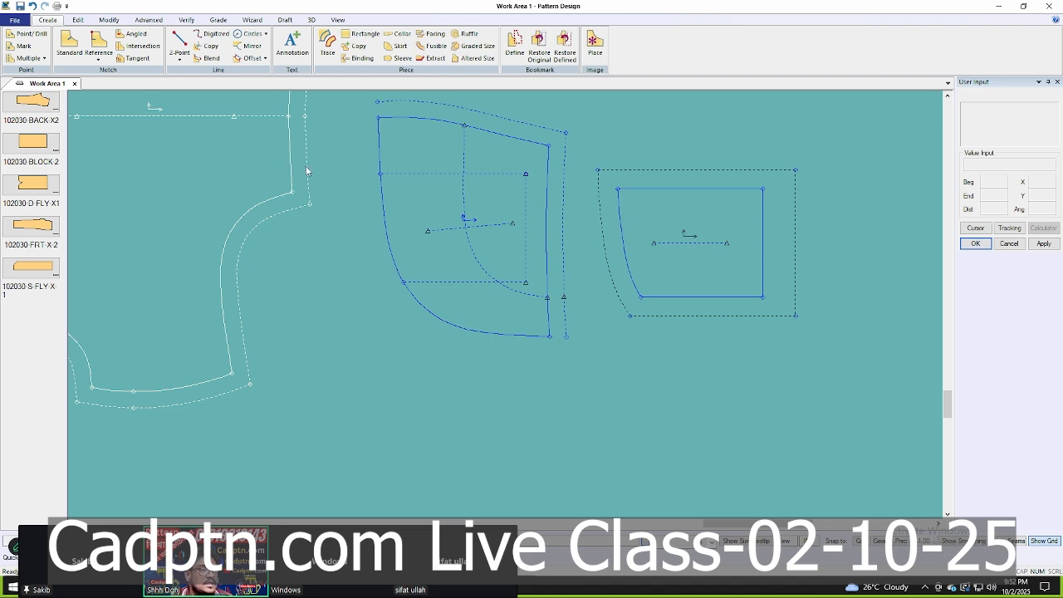
Apply turnback seam corners to the coin pocket's edge with the wide seam allowance.
{"action": "left_click", "coordinate": [149, 20]}
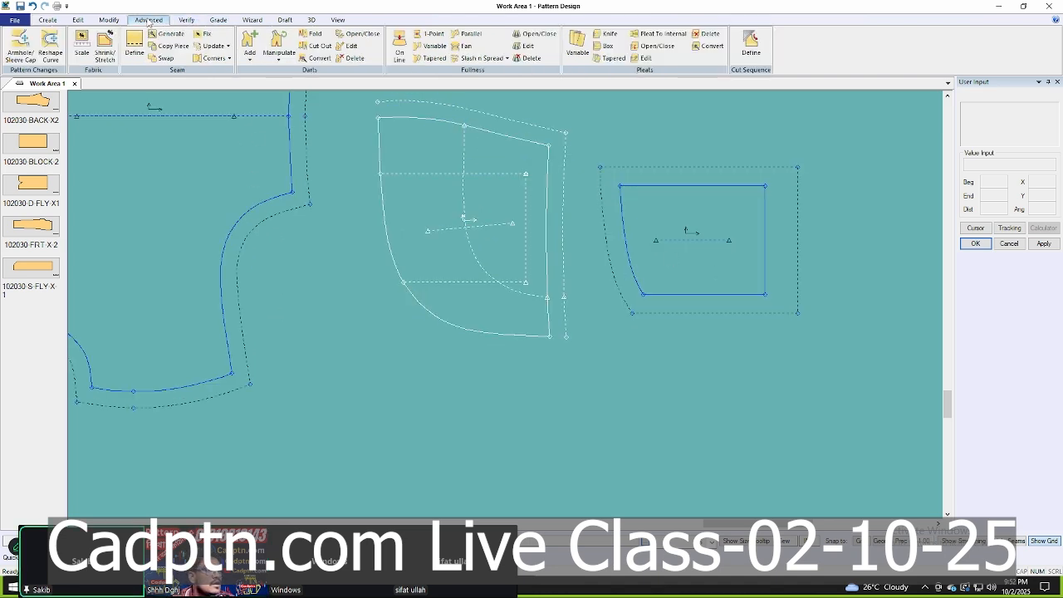
{"action": "left_click", "coordinate": [223, 60]}
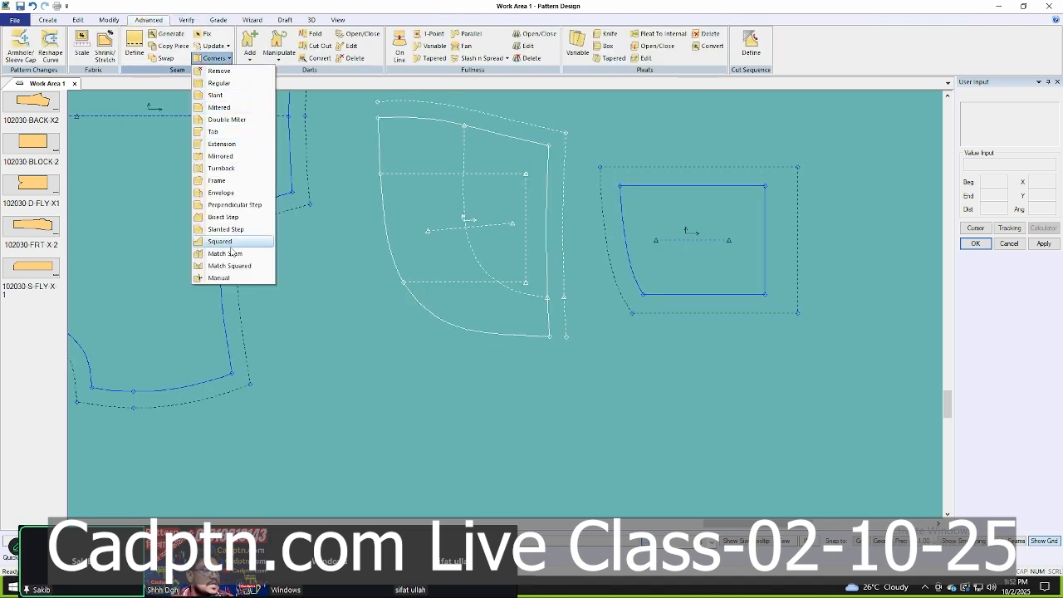
{"action": "left_click", "coordinate": [223, 168]}
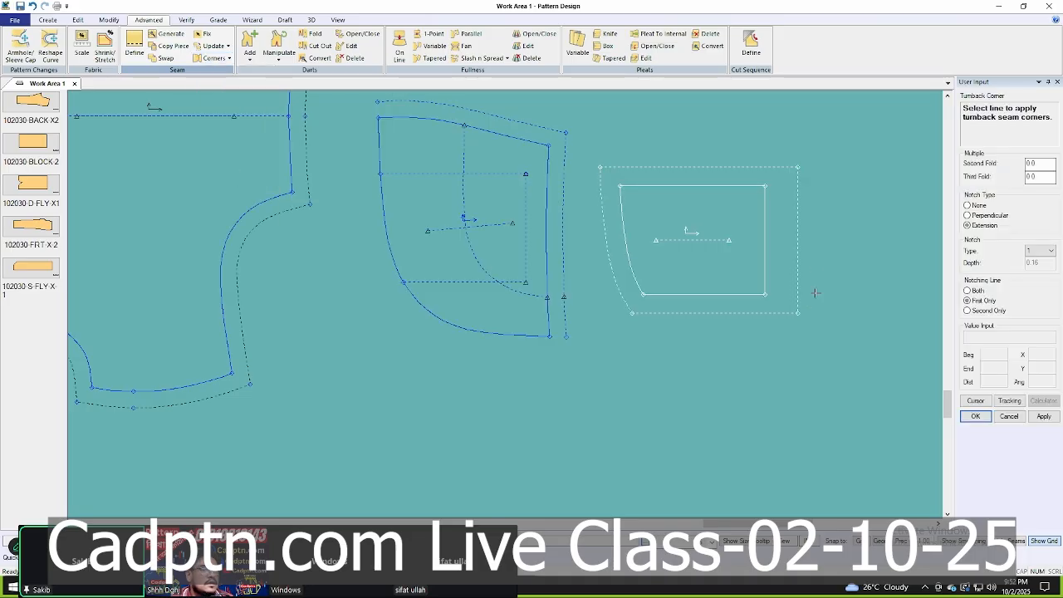
{"action": "right_click", "coordinate": [836, 141]}
{"action": "left_click", "coordinate": [836, 142]}
{"action": "scroll", "coordinate": [833, 180], "scroll_direction": "down", "scroll_amount": 1}
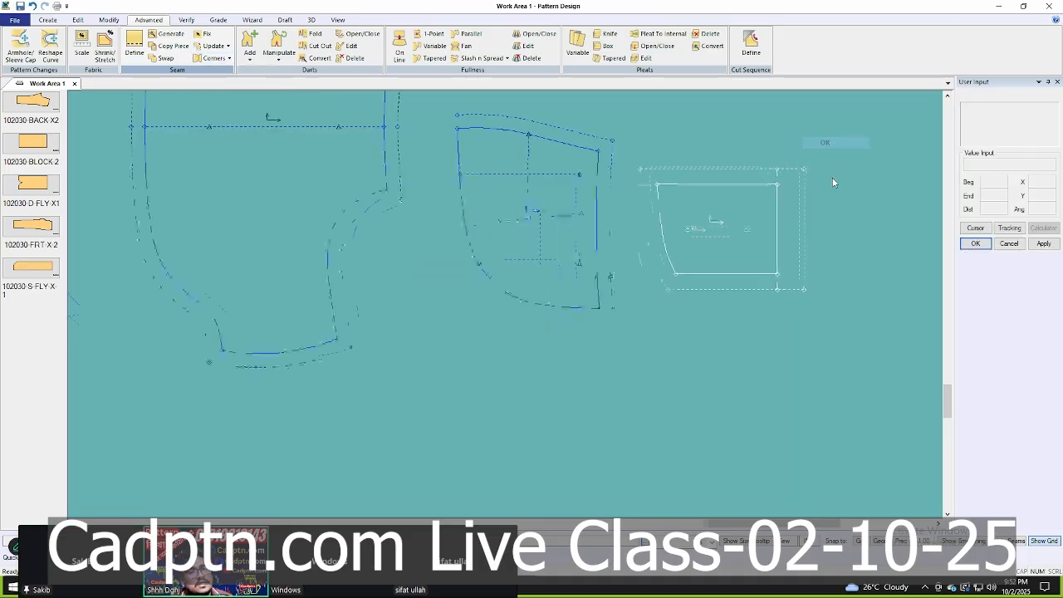
{"action": "scroll", "coordinate": [817, 240], "scroll_direction": "down", "scroll_amount": 2}
{"action": "scroll", "coordinate": [719, 182], "scroll_direction": "up", "scroll_amount": 1}
{"action": "scroll", "coordinate": [712, 339], "scroll_direction": "down", "scroll_amount": 2}
{"action": "scroll", "coordinate": [722, 335], "scroll_direction": "down", "scroll_amount": 2}
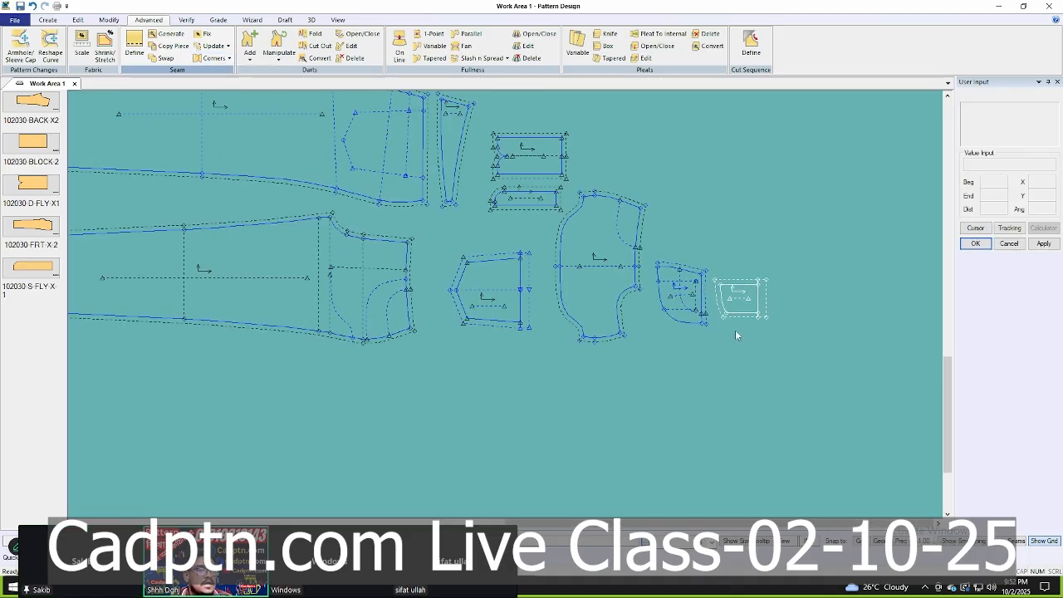
{"action": "scroll", "coordinate": [735, 316], "scroll_direction": "up", "scroll_amount": 3}
{"action": "scroll", "coordinate": [734, 344], "scroll_direction": "down", "scroll_amount": 2}
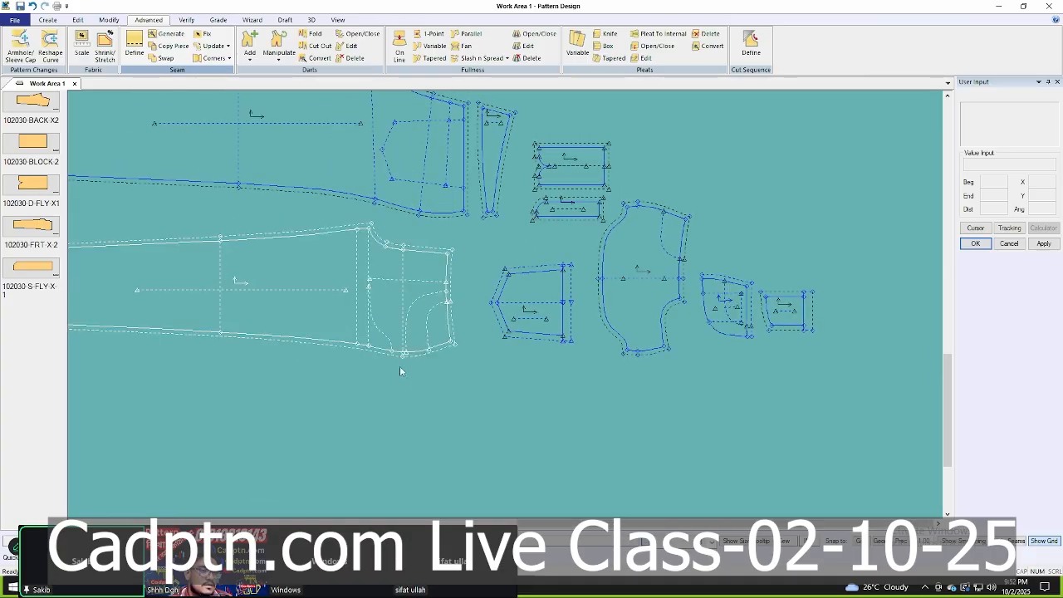
Place the coin pocket and pocket facing pieces beside the front panel, moving the pocket bag and back pocket out of the way.
{"action": "scroll", "coordinate": [830, 332], "scroll_direction": "up", "scroll_amount": 2}
{"action": "left_click_drag", "start_coordinate": [642, 373], "coordinate": [639, 378]}
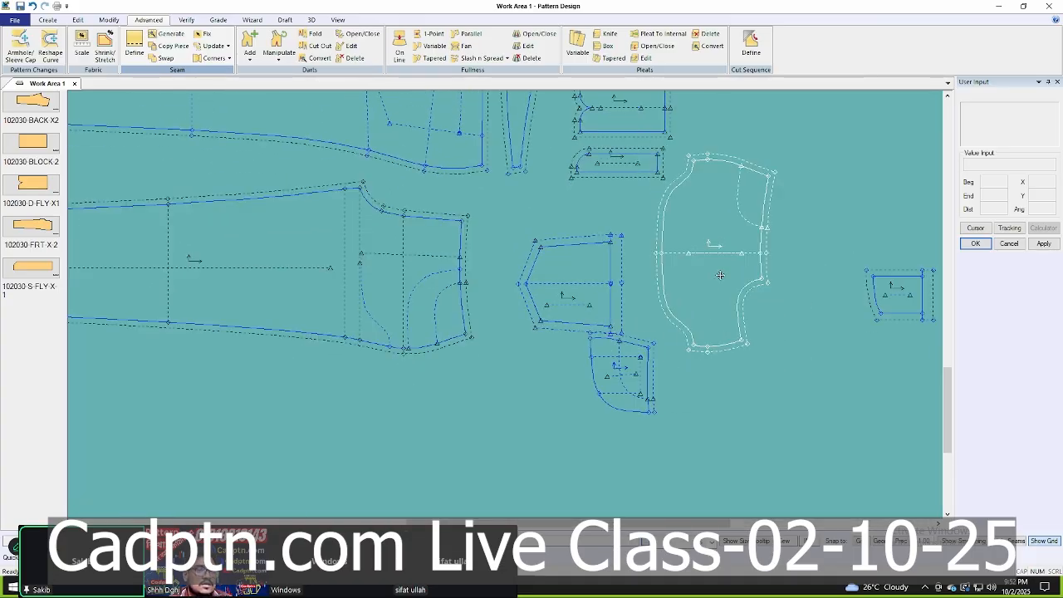
{"action": "left_click_drag", "start_coordinate": [720, 275], "coordinate": [754, 158]}
{"action": "left_click_drag", "start_coordinate": [594, 278], "coordinate": [753, 287]}
{"action": "left_click_drag", "start_coordinate": [872, 291], "coordinate": [575, 251]}
{"action": "left_click_drag", "start_coordinate": [636, 373], "coordinate": [634, 318]}
{"action": "scroll", "coordinate": [634, 318], "scroll_direction": "up", "scroll_amount": 2}
{"action": "scroll", "coordinate": [636, 318], "scroll_direction": "up", "scroll_amount": 3}
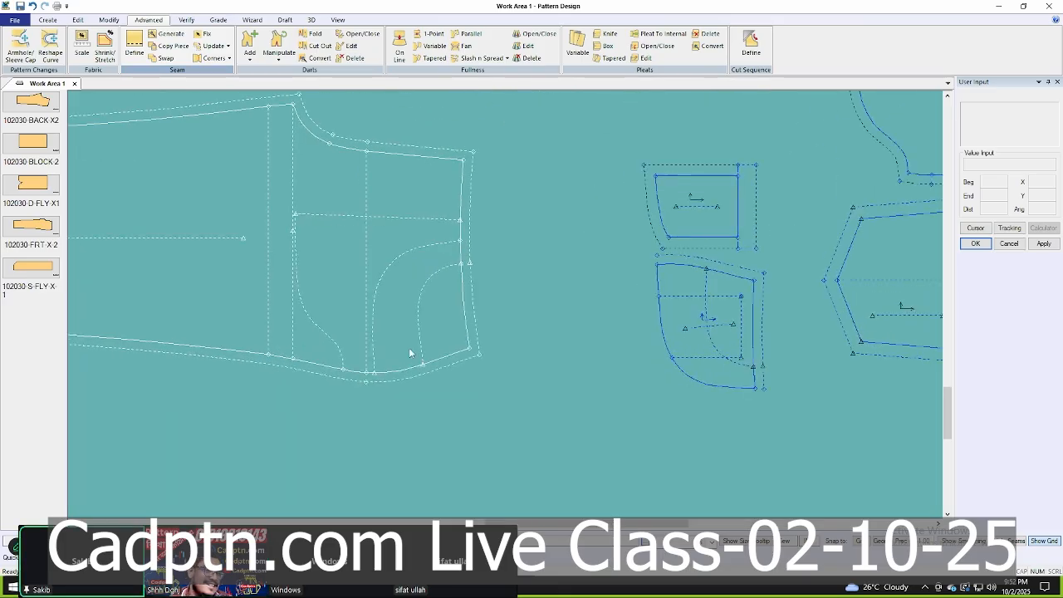
Flip the front pocket facing piece vertically so it matches the front panel's orientation, and keep it beside the panel.
{"action": "left_click", "coordinate": [688, 319]}
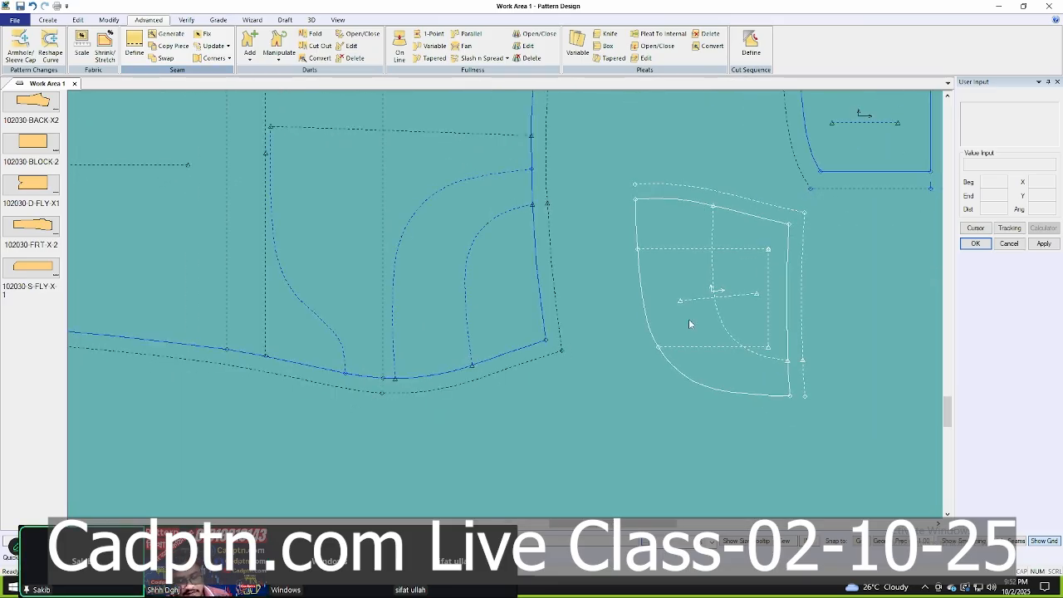
{"action": "key", "text": "f"}
{"action": "left_click", "coordinate": [775, 217]}
{"action": "right_click", "coordinate": [774, 216]}
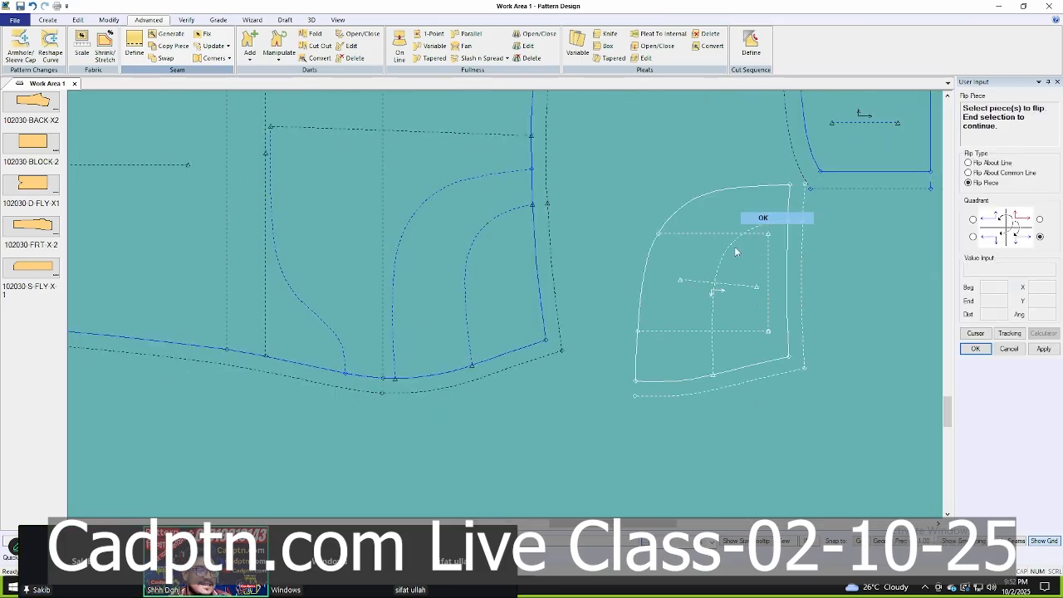
{"action": "left_click", "coordinate": [762, 218]}
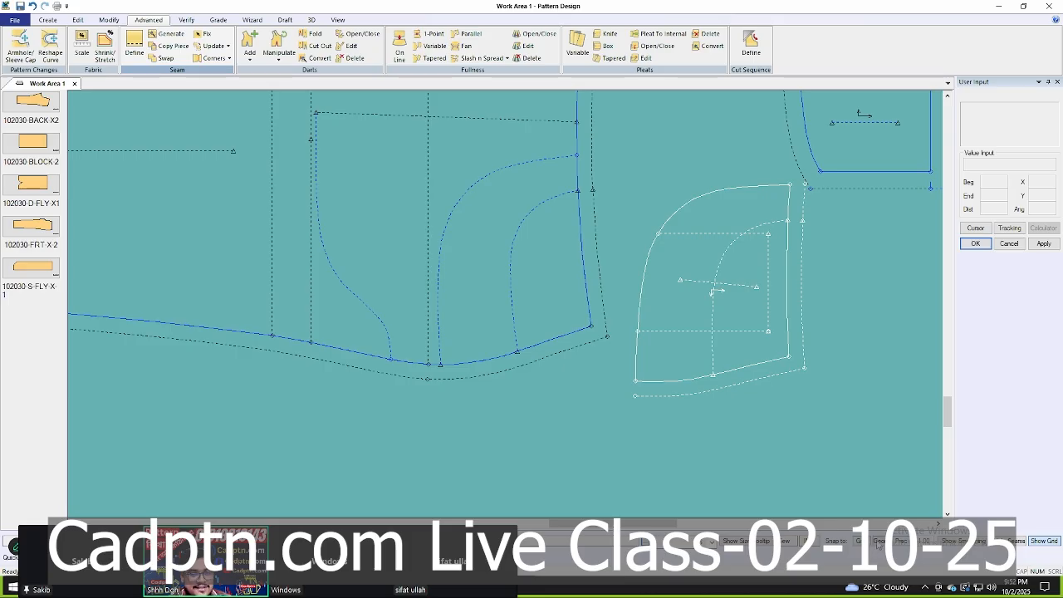
{"action": "scroll", "coordinate": [510, 355], "scroll_direction": "up", "scroll_amount": 2}
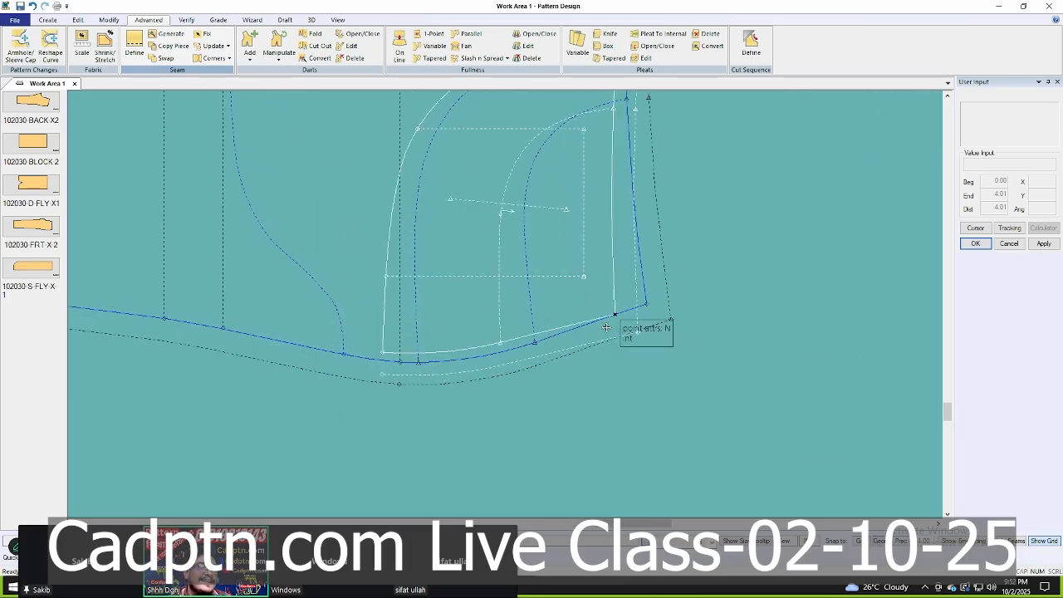
{"action": "scroll", "coordinate": [440, 370], "scroll_direction": "down", "scroll_amount": 2}
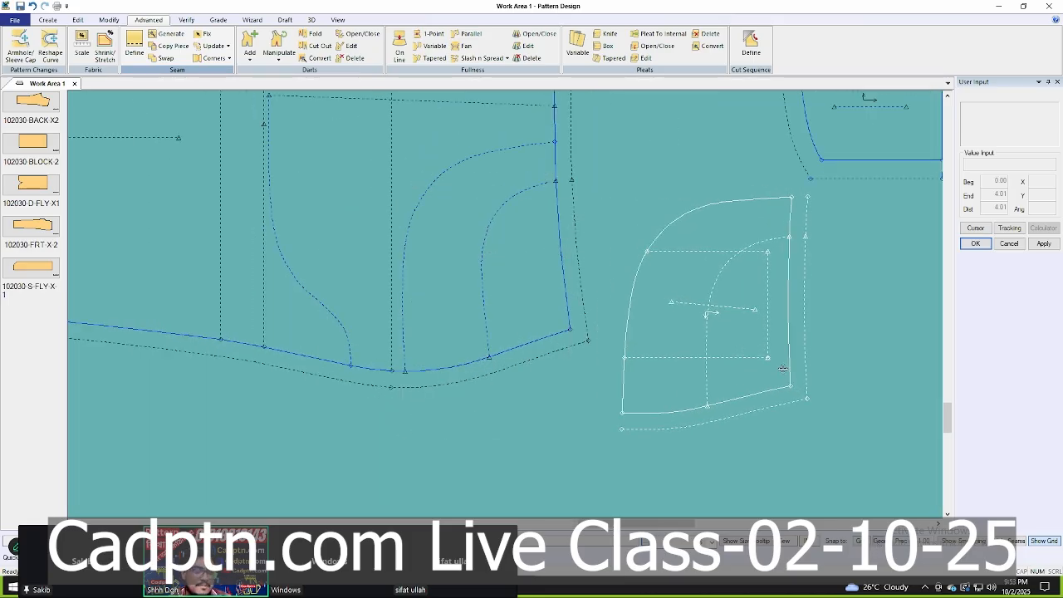
{"action": "left_click", "coordinate": [769, 343]}
Set and rotate the facing onto the front panel with Perform Alignment off, matching their side-waist corners and waist edges.
{"action": "key", "text": "s"}
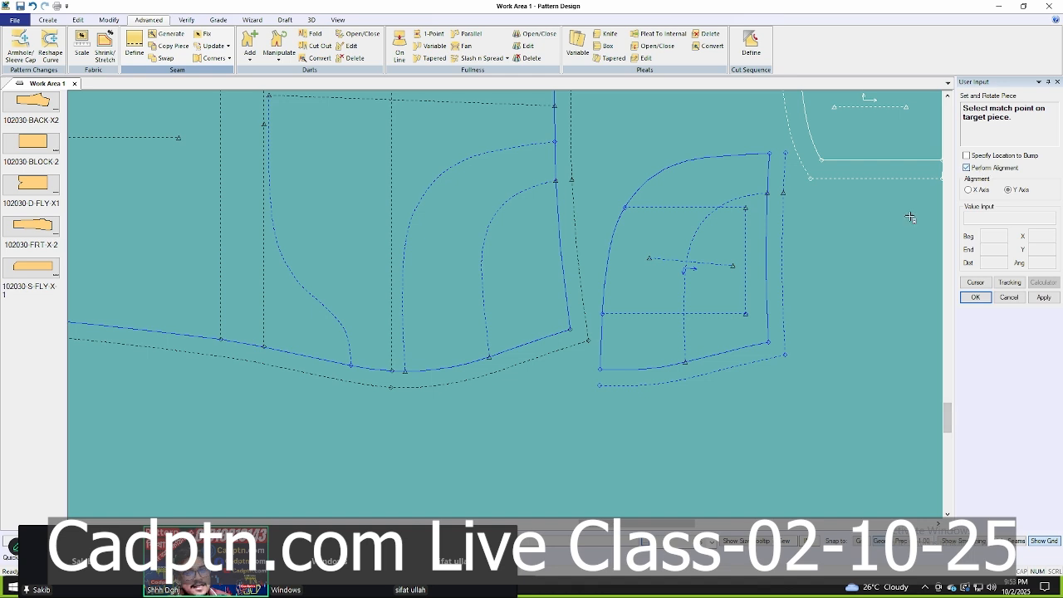
{"action": "left_click", "coordinate": [967, 168]}
{"action": "scroll", "coordinate": [636, 310], "scroll_direction": "up", "scroll_amount": 1}
{"action": "left_click", "coordinate": [553, 332]}
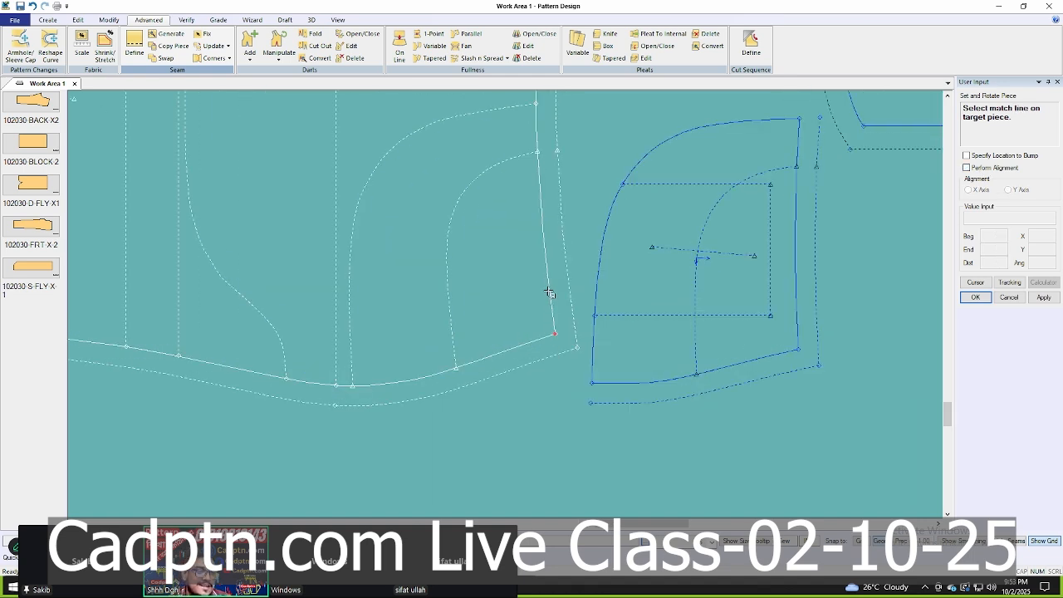
{"action": "left_click", "coordinate": [541, 243]}
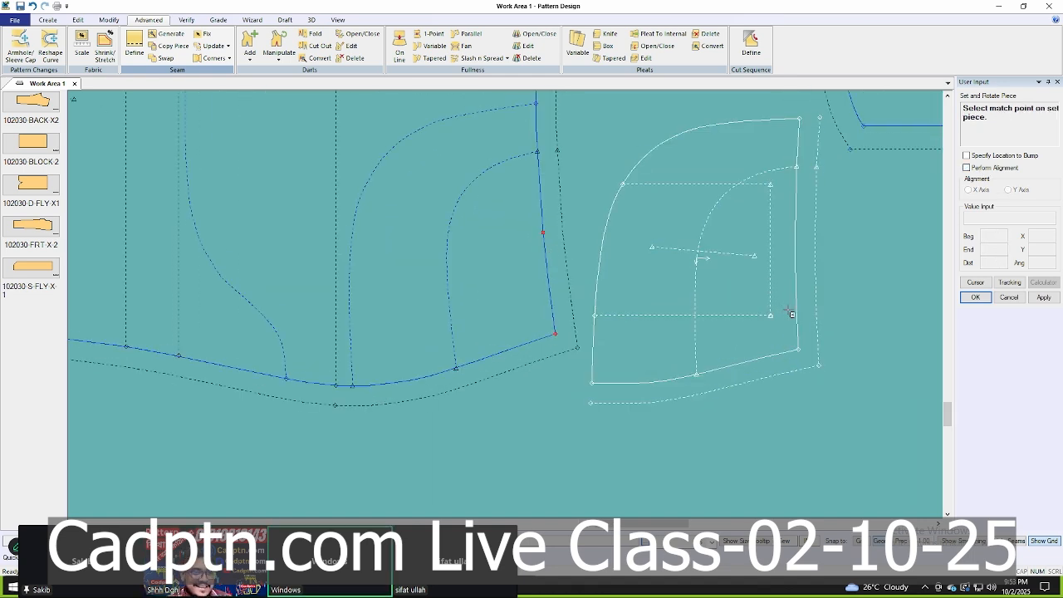
{"action": "left_click", "coordinate": [797, 349]}
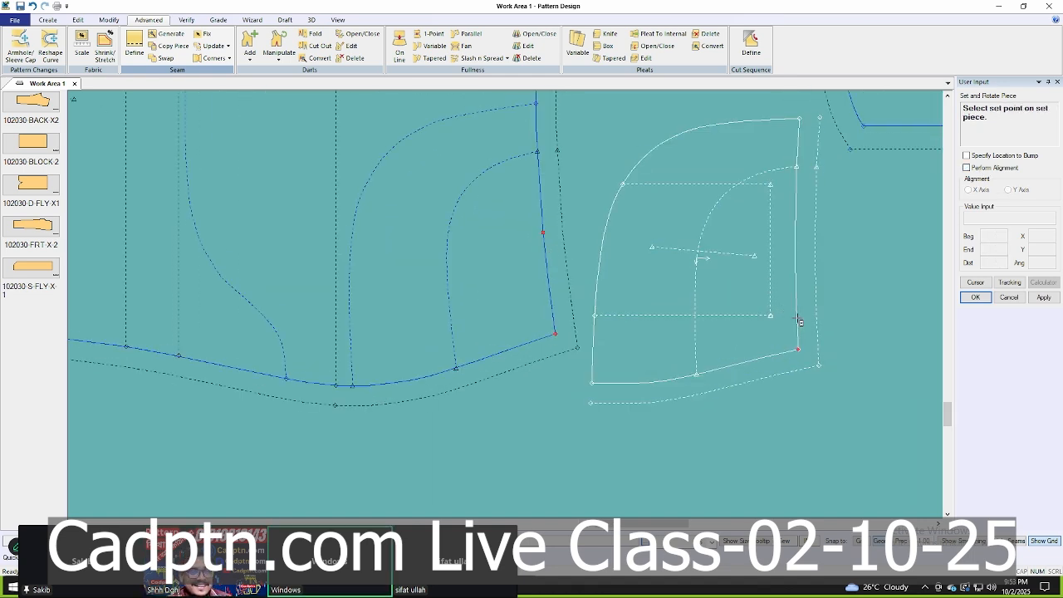
{"action": "left_click", "coordinate": [788, 250]}
{"action": "right_click", "coordinate": [486, 214]}
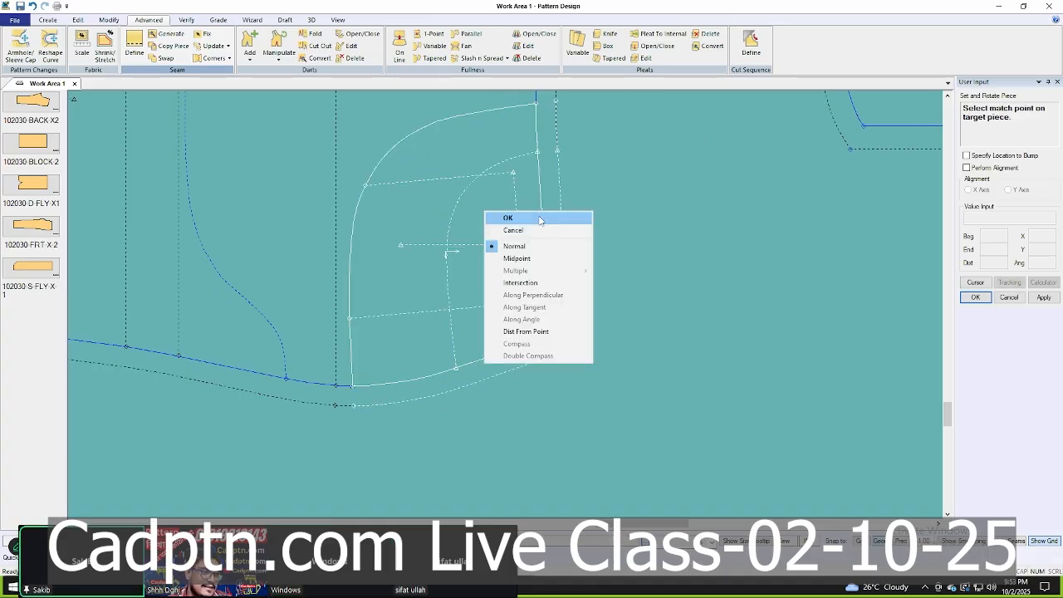
{"action": "left_click", "coordinate": [540, 218]}
{"action": "scroll", "coordinate": [468, 380], "scroll_direction": "up", "scroll_amount": 2}
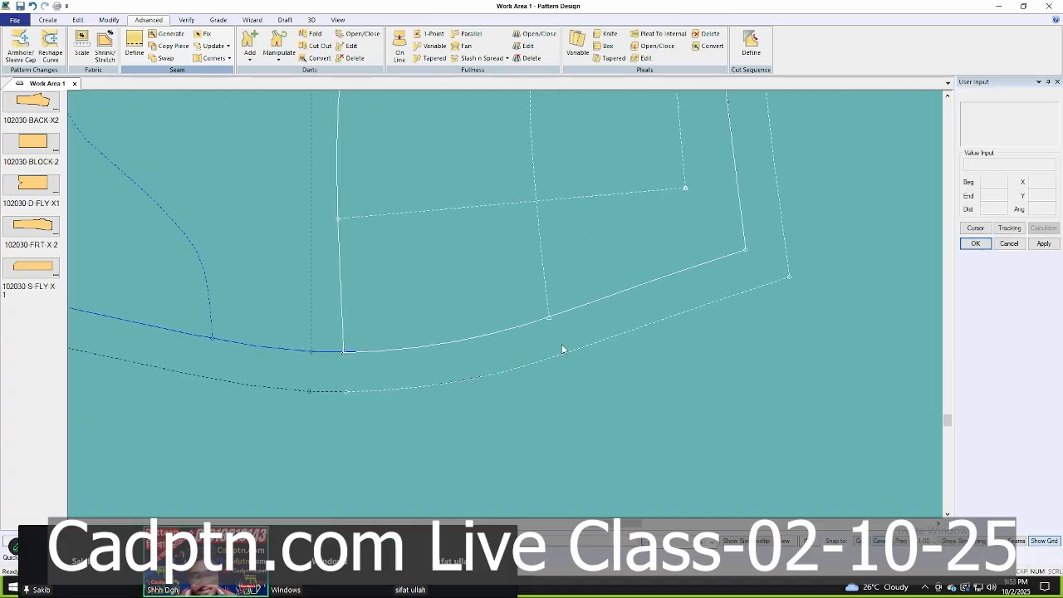
{"action": "key", "text": "m"}
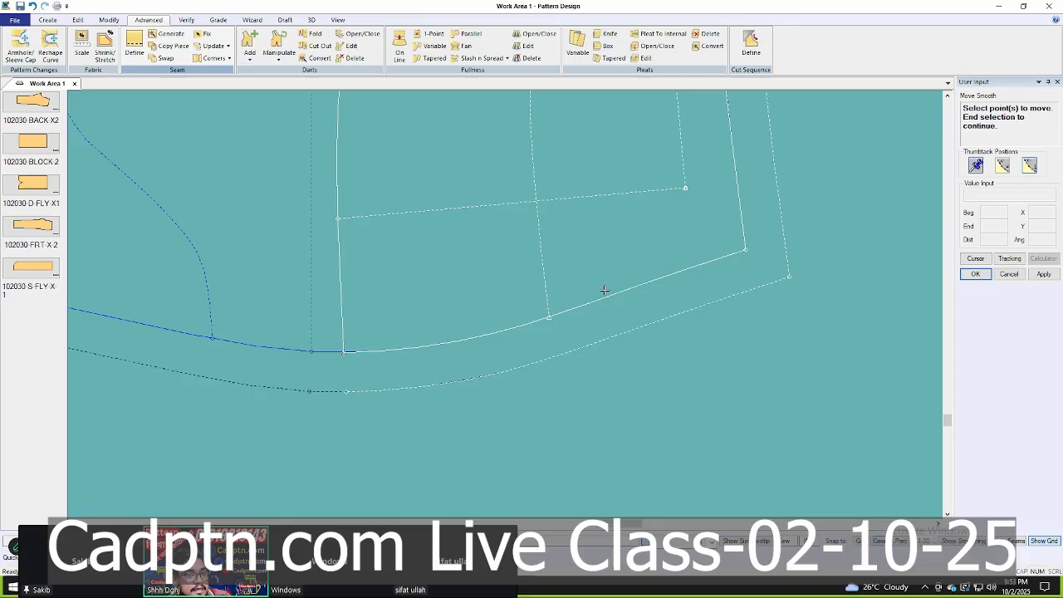
{"action": "left_click", "coordinate": [552, 316]}
{"action": "right_click", "coordinate": [627, 232]}
{"action": "left_click", "coordinate": [631, 229]}
{"action": "scroll", "coordinate": [634, 251], "scroll_direction": "down", "scroll_amount": 1}
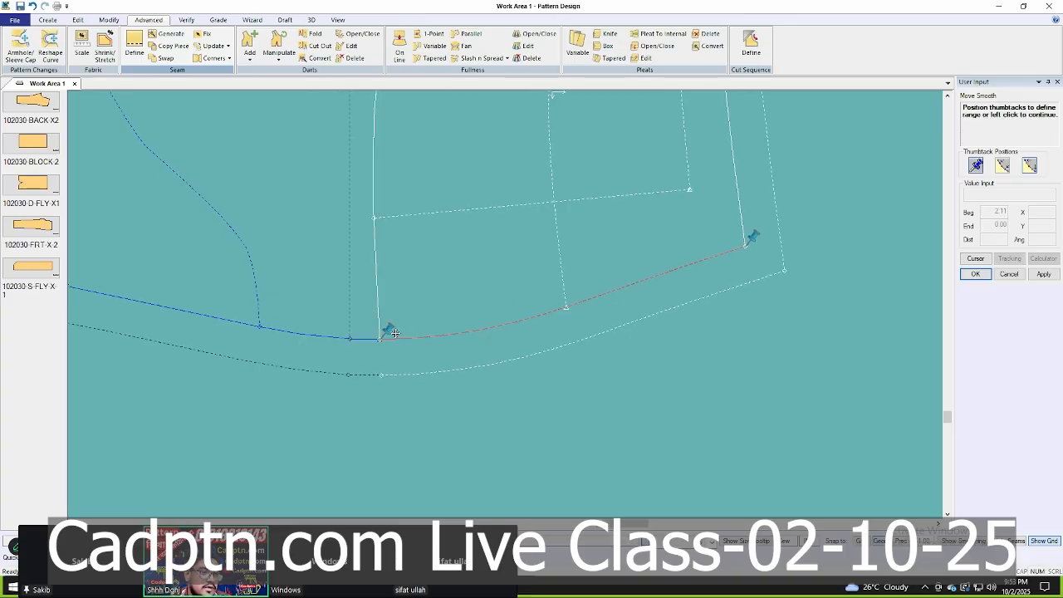
{"action": "scroll", "coordinate": [726, 267], "scroll_direction": "up", "scroll_amount": 2}
{"action": "right_click", "coordinate": [524, 232]}
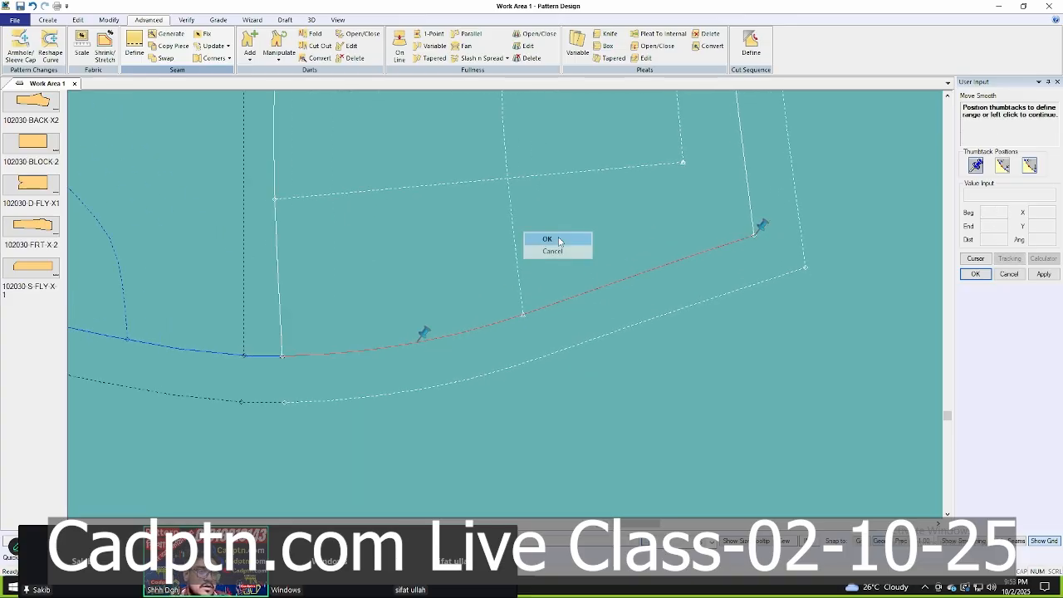
{"action": "left_click", "coordinate": [556, 239]}
{"action": "right_click", "coordinate": [499, 246]}
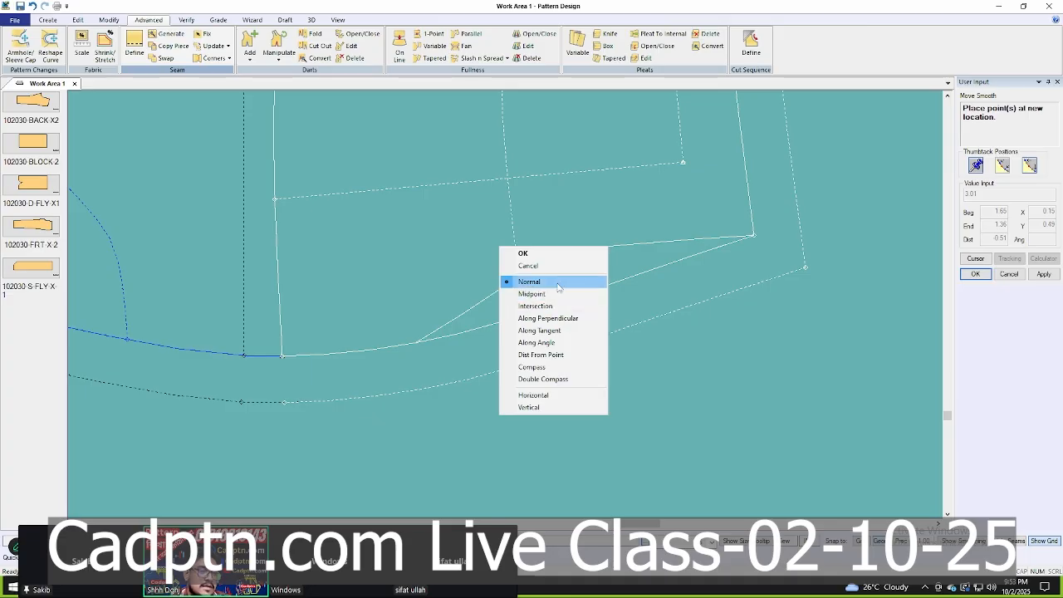
{"action": "left_click", "coordinate": [560, 266]}
{"action": "right_click", "coordinate": [604, 194]}
{"action": "left_click", "coordinate": [643, 202]}
Move the facing off the front panel and arrange the fly, pocket bag, coin pocket, facing and back pocket pieces in two columns.
{"action": "scroll", "coordinate": [604, 355], "scroll_direction": "down", "scroll_amount": 6}
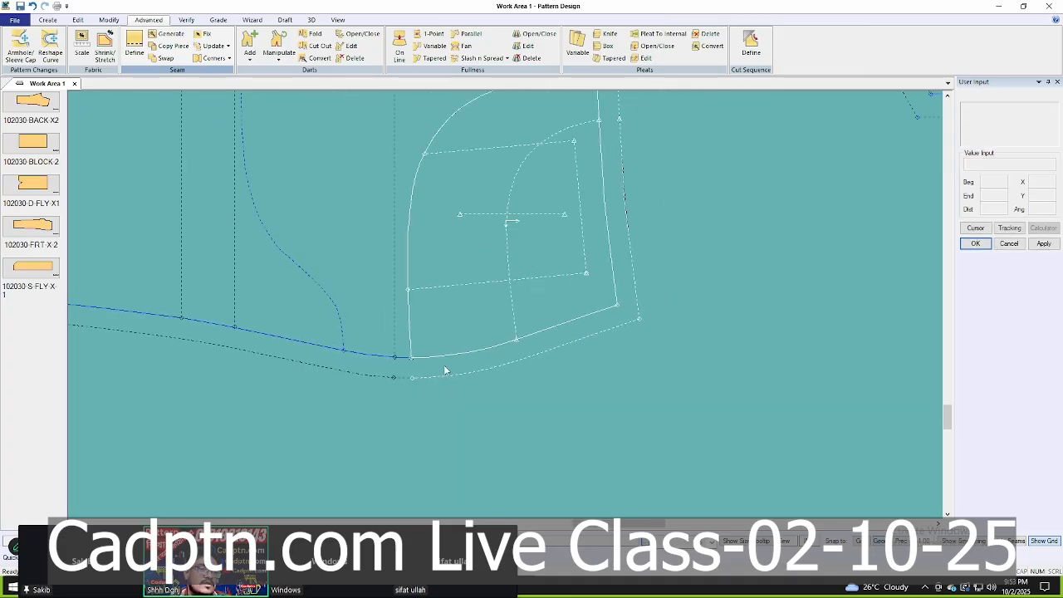
{"action": "scroll", "coordinate": [465, 278], "scroll_direction": "down", "scroll_amount": 5}
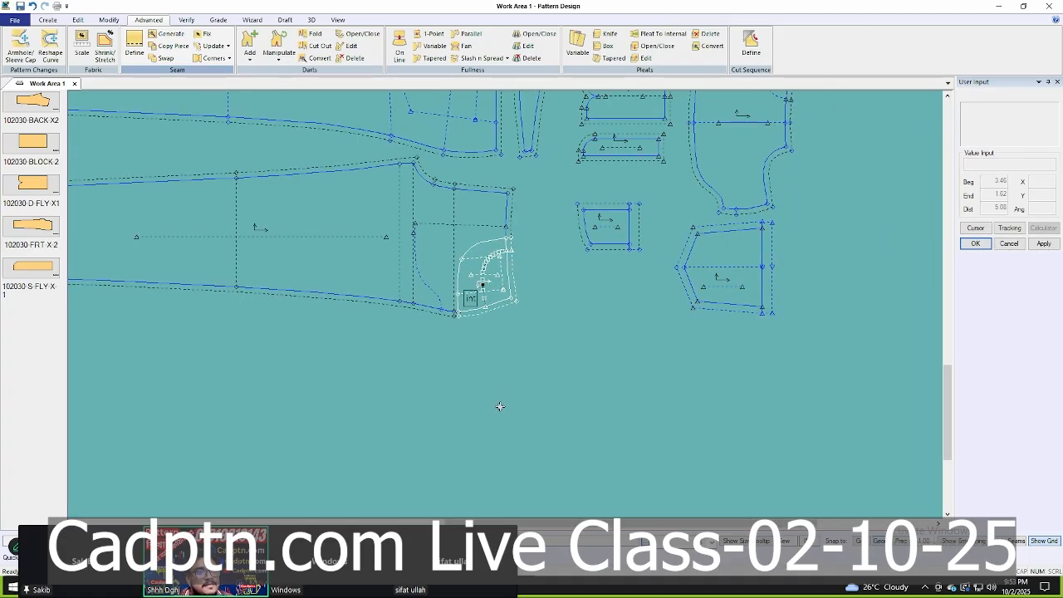
{"action": "scroll", "coordinate": [658, 227], "scroll_direction": "down", "scroll_amount": 8}
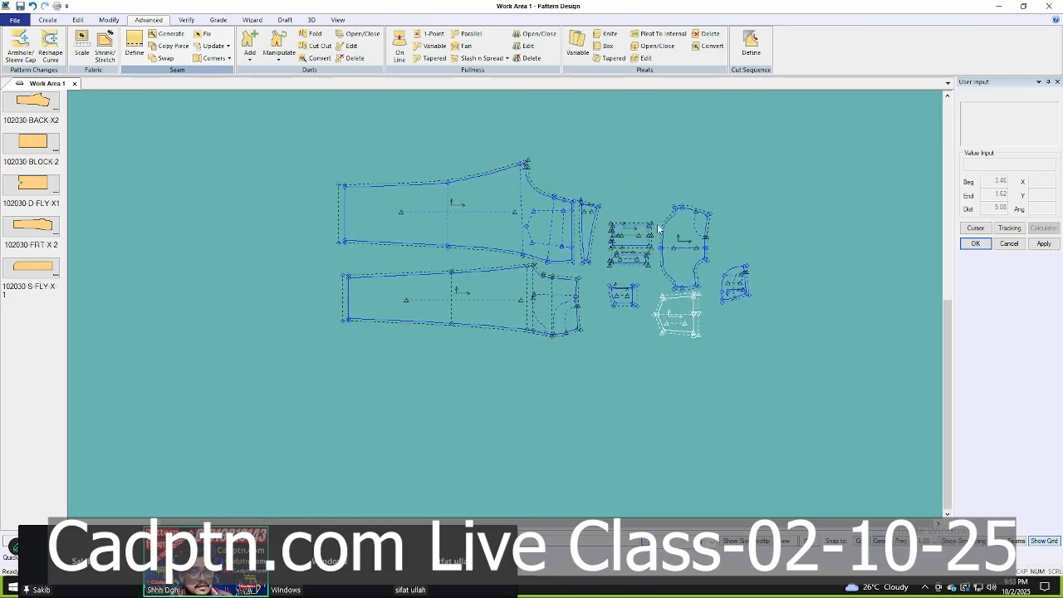
{"action": "scroll", "coordinate": [659, 228], "scroll_direction": "up", "scroll_amount": 5}
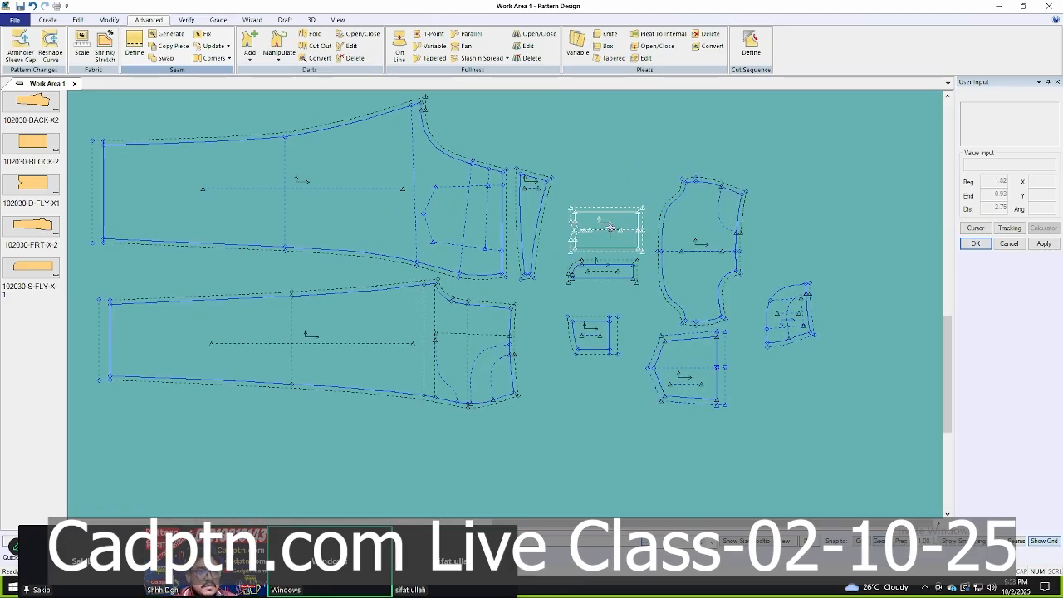
{"action": "left_click_drag", "start_coordinate": [611, 226], "coordinate": [620, 181]}
{"action": "left_click_drag", "start_coordinate": [617, 261], "coordinate": [623, 223]}
{"action": "left_click_drag", "start_coordinate": [676, 247], "coordinate": [698, 193]}
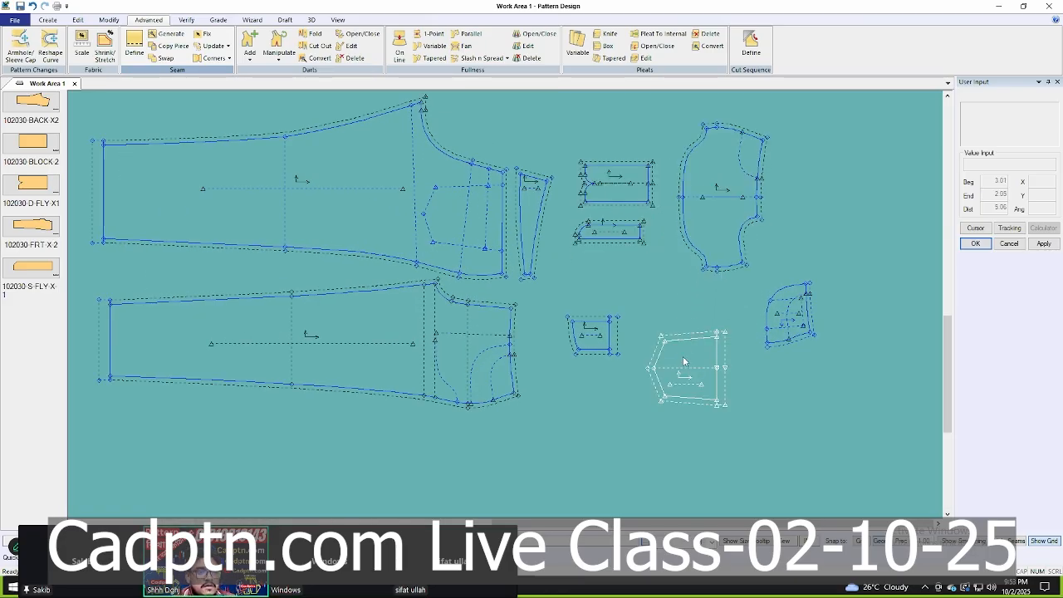
{"action": "left_click_drag", "start_coordinate": [684, 361], "coordinate": [699, 314]}
{"action": "left_click_drag", "start_coordinate": [592, 336], "coordinate": [608, 310]}
{"action": "left_click_drag", "start_coordinate": [780, 294], "coordinate": [594, 365]}
{"action": "left_click_drag", "start_coordinate": [702, 330], "coordinate": [721, 366]}
{"action": "left_click_drag", "start_coordinate": [606, 240], "coordinate": [615, 263]}
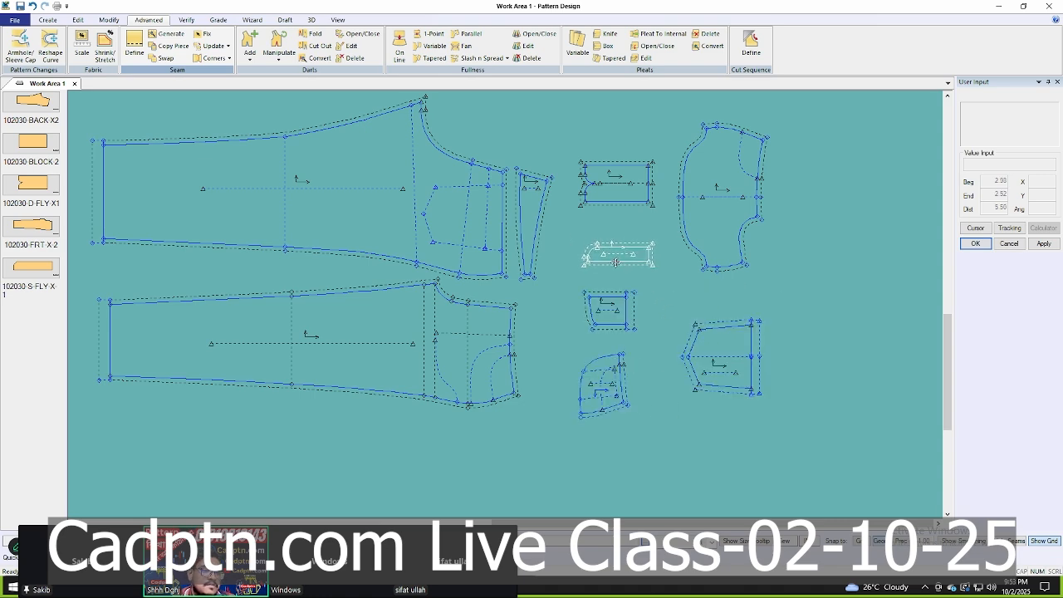
Regroup the pieces: fly pieces above the front panel, coin pocket, facing and pocket bag beside it, back pocket beside the back yoke.
{"action": "left_click_drag", "start_coordinate": [459, 311], "coordinate": [476, 339]}
{"action": "scroll", "coordinate": [503, 212], "scroll_direction": "down", "scroll_amount": 4}
{"action": "scroll", "coordinate": [471, 386], "scroll_direction": "up", "scroll_amount": 3}
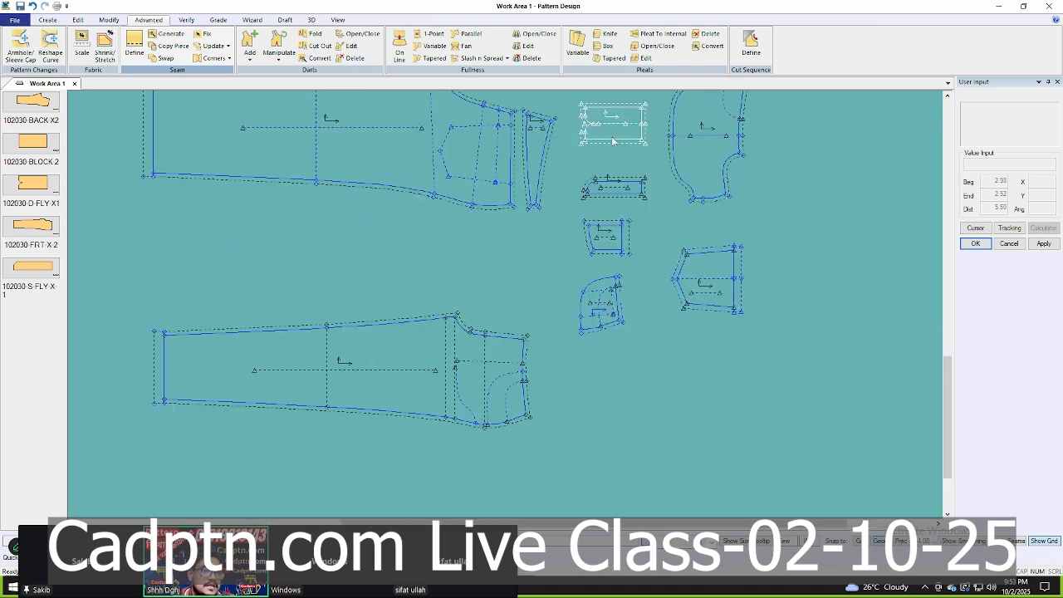
{"action": "left_click_drag", "start_coordinate": [612, 139], "coordinate": [520, 309]}
{"action": "left_click_drag", "start_coordinate": [637, 182], "coordinate": [559, 256]}
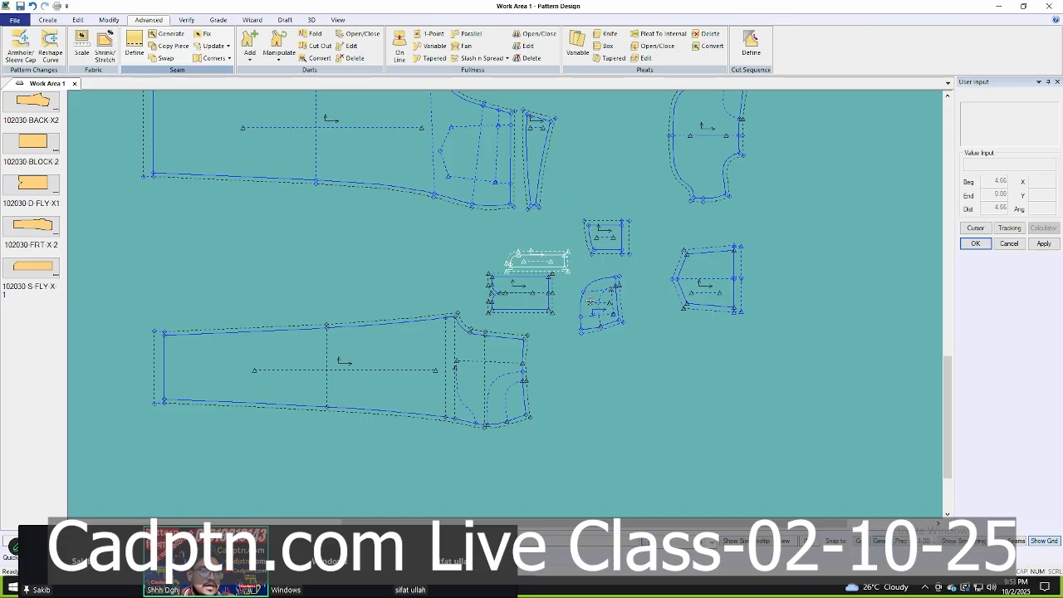
{"action": "left_click_drag", "start_coordinate": [589, 302], "coordinate": [553, 393]}
{"action": "left_click_drag", "start_coordinate": [604, 235], "coordinate": [570, 349]}
{"action": "left_click", "coordinate": [747, 262]}
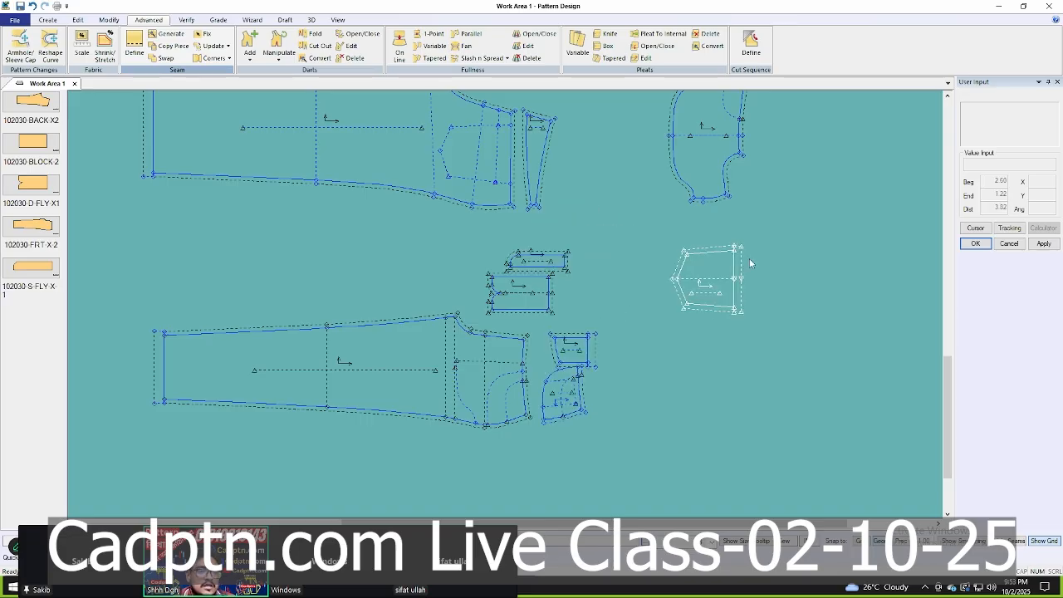
{"action": "left_click_drag", "start_coordinate": [749, 263], "coordinate": [800, 252]}
{"action": "left_click_drag", "start_coordinate": [716, 165], "coordinate": [643, 385]}
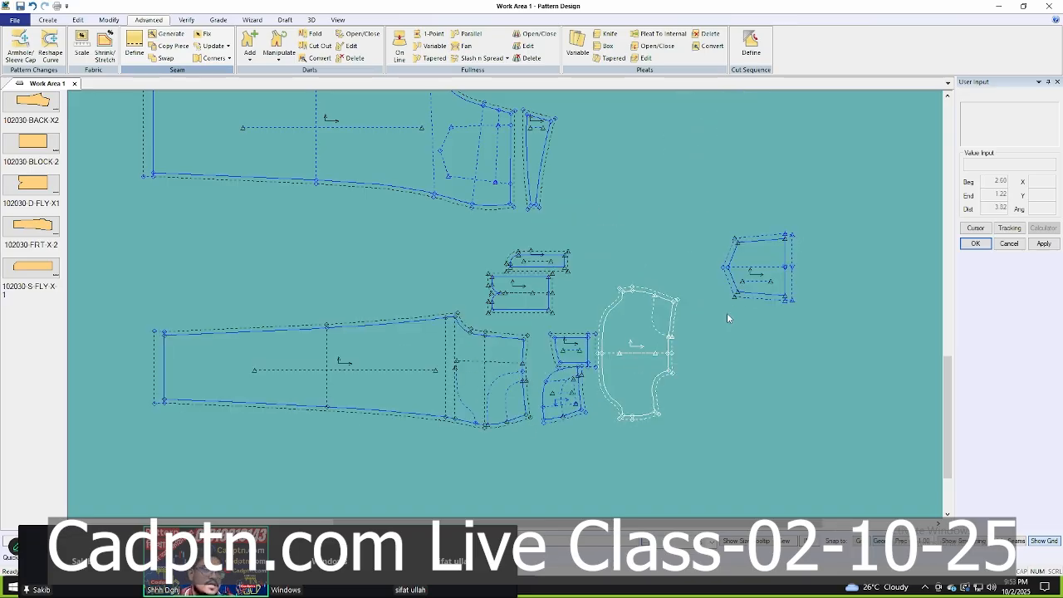
{"action": "left_click_drag", "start_coordinate": [738, 289], "coordinate": [598, 206]}
Move the front panel and the pocket bag slightly upward to tidy the piece layout.
{"action": "scroll", "coordinate": [700, 312], "scroll_direction": "down", "scroll_amount": 1}
{"action": "scroll", "coordinate": [677, 349], "scroll_direction": "down", "scroll_amount": 1}
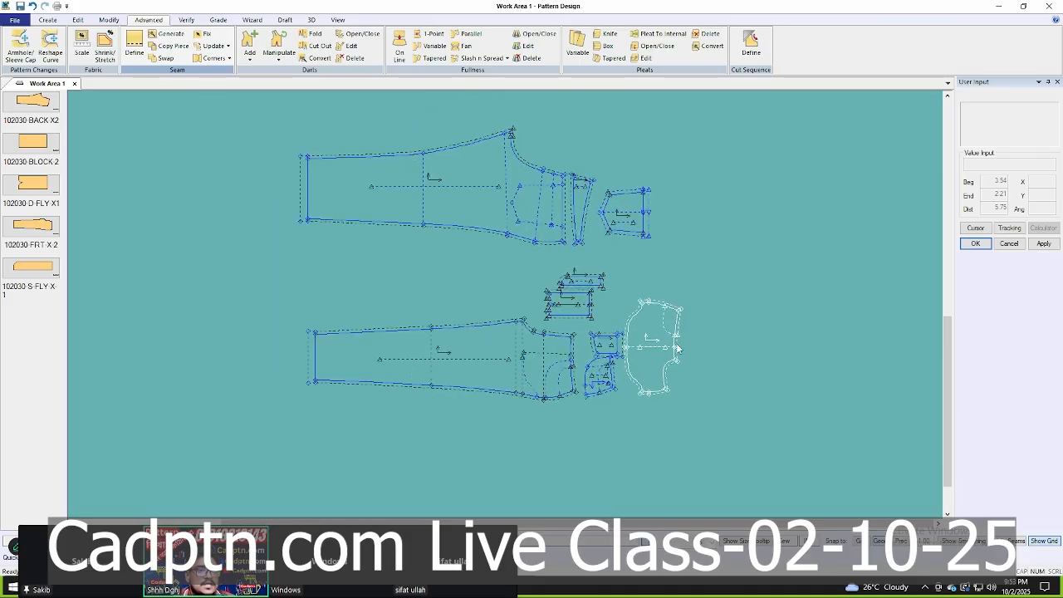
{"action": "scroll", "coordinate": [678, 348], "scroll_direction": "down", "scroll_amount": 1}
{"action": "left_click_drag", "start_coordinate": [477, 341], "coordinate": [464, 332]}
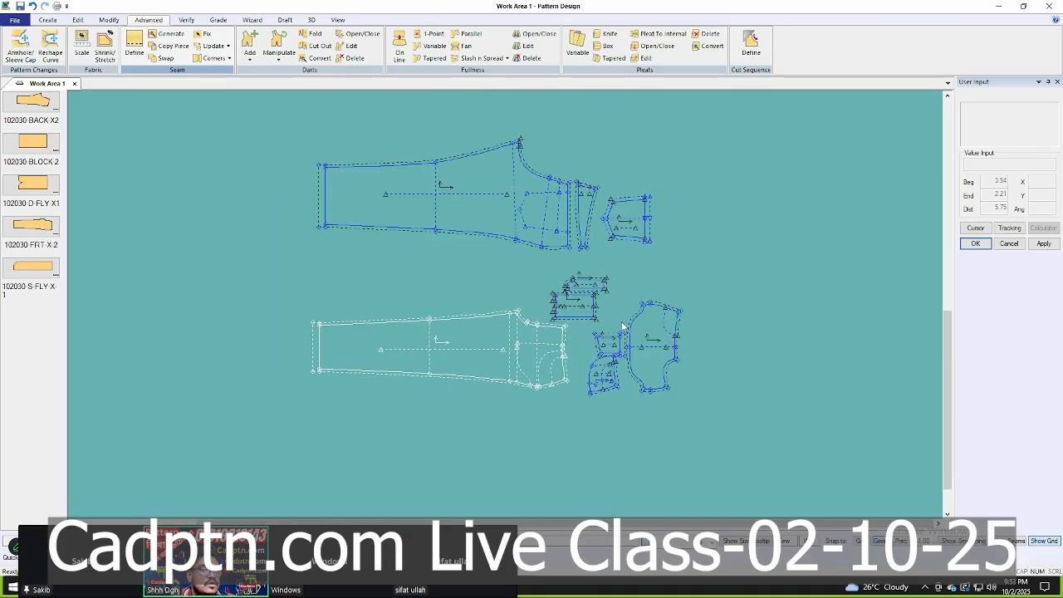
{"action": "scroll", "coordinate": [624, 326], "scroll_direction": "up", "scroll_amount": 2}
{"action": "left_click_drag", "start_coordinate": [658, 345], "coordinate": [662, 313]}
{"action": "scroll", "coordinate": [184, 259], "scroll_direction": "down", "scroll_amount": 4}
{"action": "scroll", "coordinate": [515, 346], "scroll_direction": "up", "scroll_amount": 1}
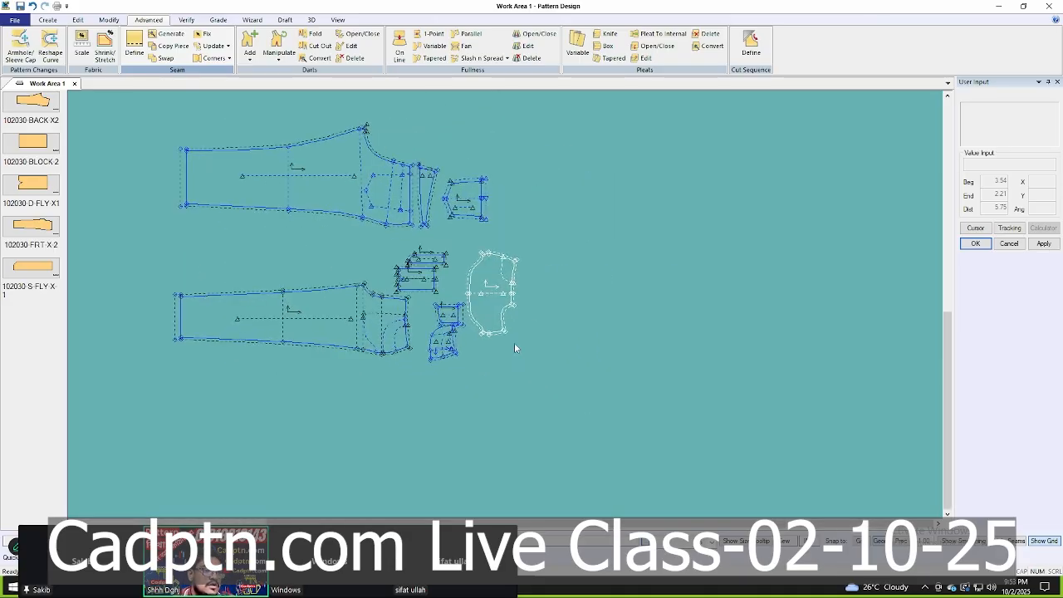
{"action": "scroll", "coordinate": [497, 337], "scroll_direction": "up", "scroll_amount": 1}
{"action": "scroll", "coordinate": [573, 374], "scroll_direction": "down", "scroll_amount": 1}
{"action": "scroll", "coordinate": [307, 196], "scroll_direction": "up", "scroll_amount": 2}
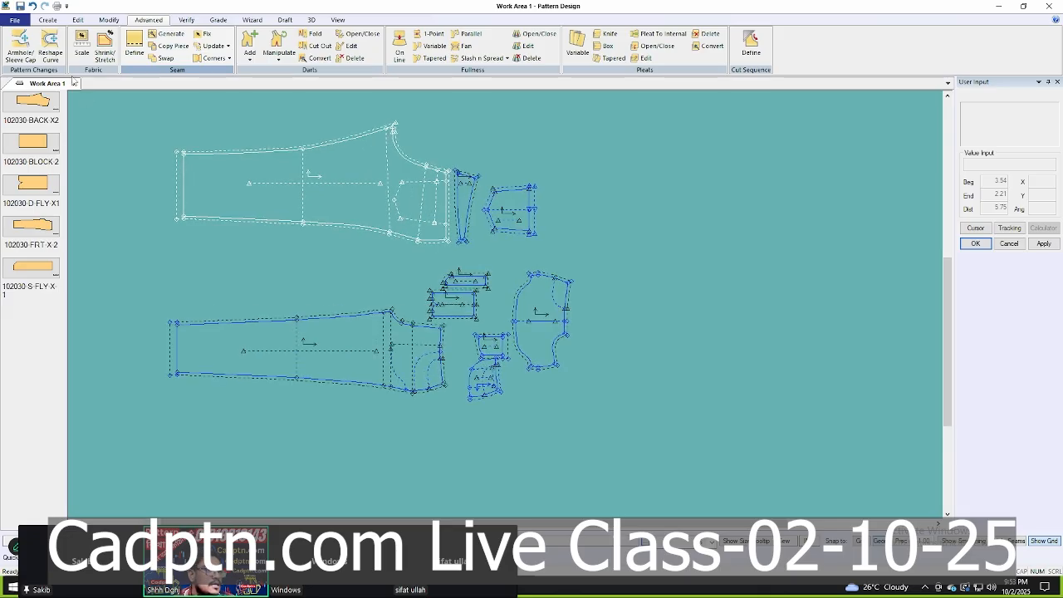
{"action": "left_click", "coordinate": [49, 22]}
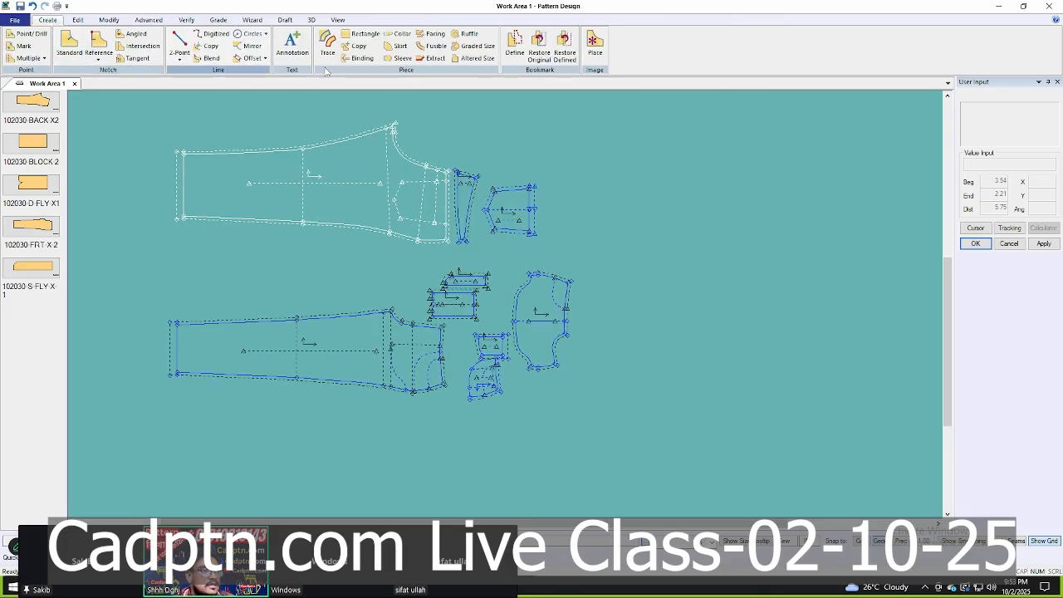
{"action": "left_click", "coordinate": [361, 59]}
{"action": "scroll", "coordinate": [548, 299], "scroll_direction": "up", "scroll_amount": 2}
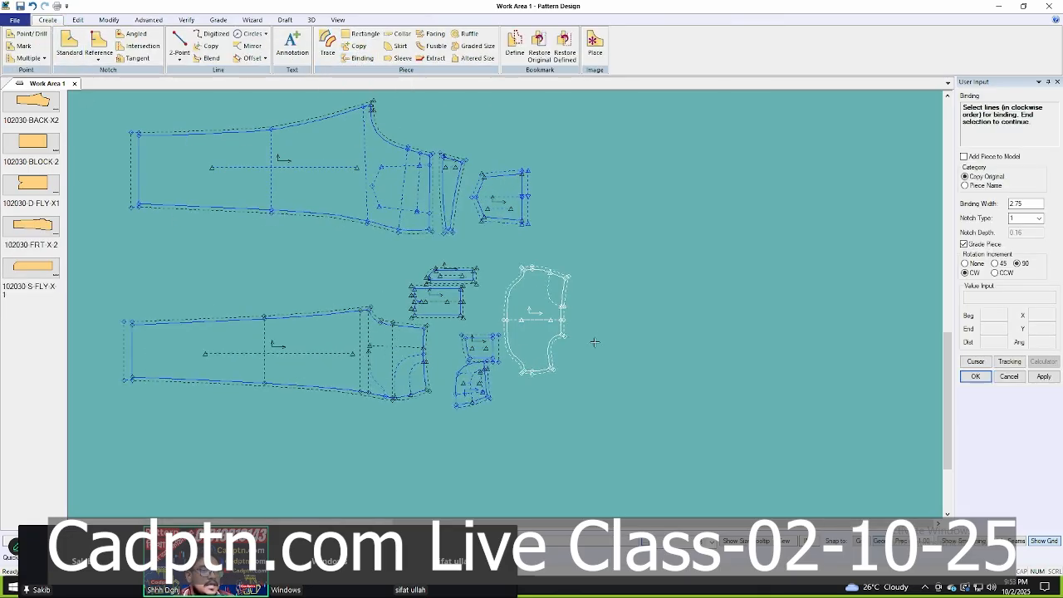
{"action": "left_click", "coordinate": [383, 398]}
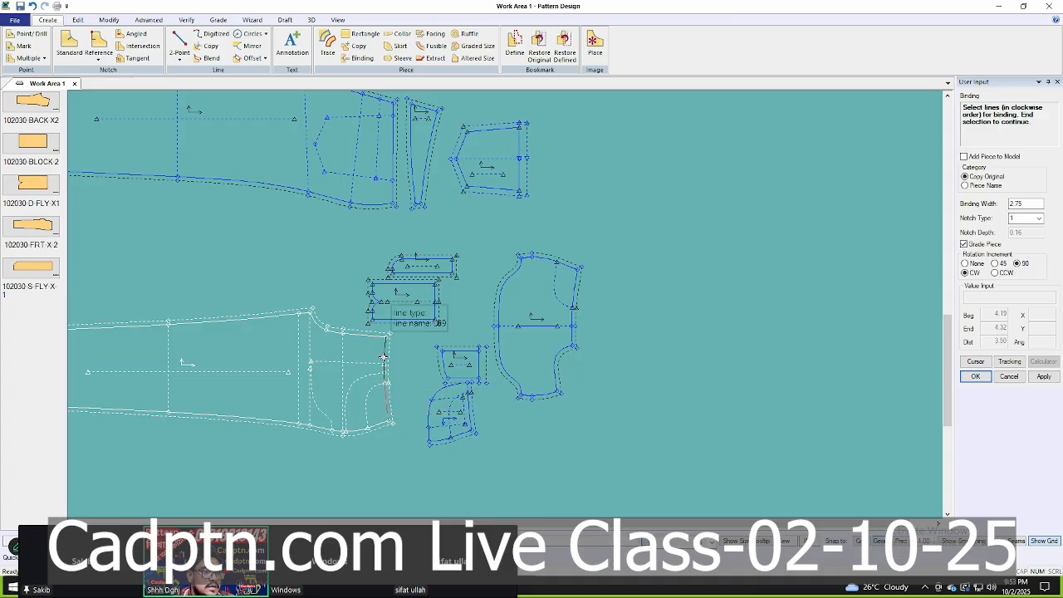
{"action": "left_click", "coordinate": [426, 158]}
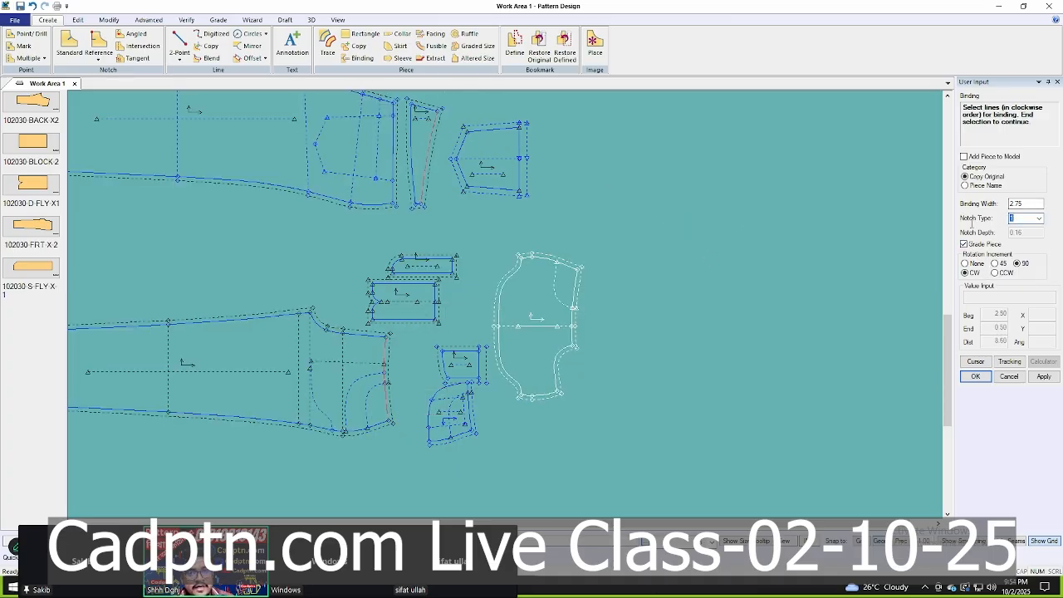
{"action": "type", "text": "2.75"}
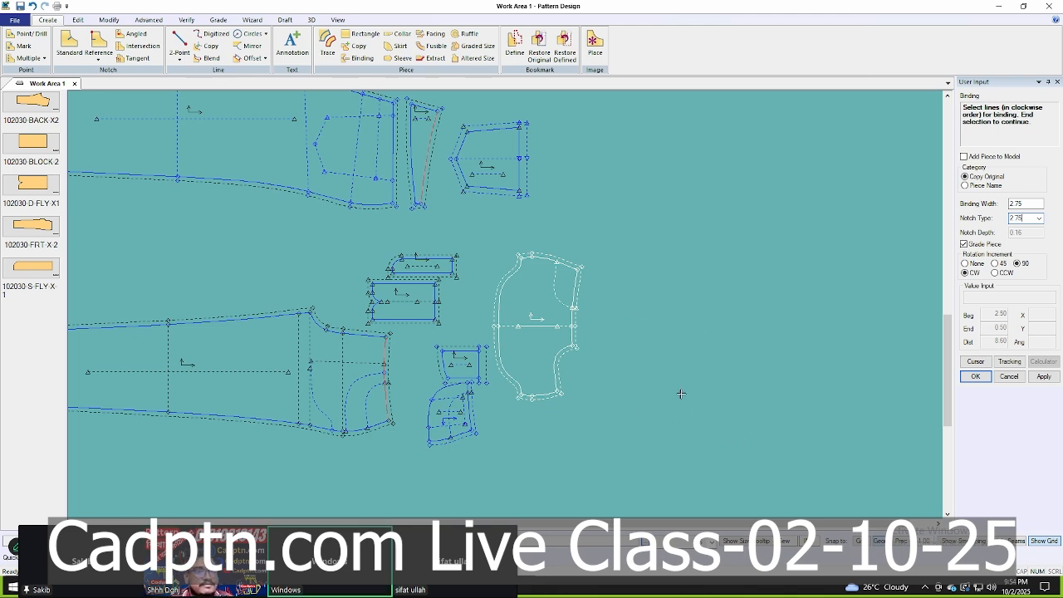
{"action": "right_click", "coordinate": [683, 204]}
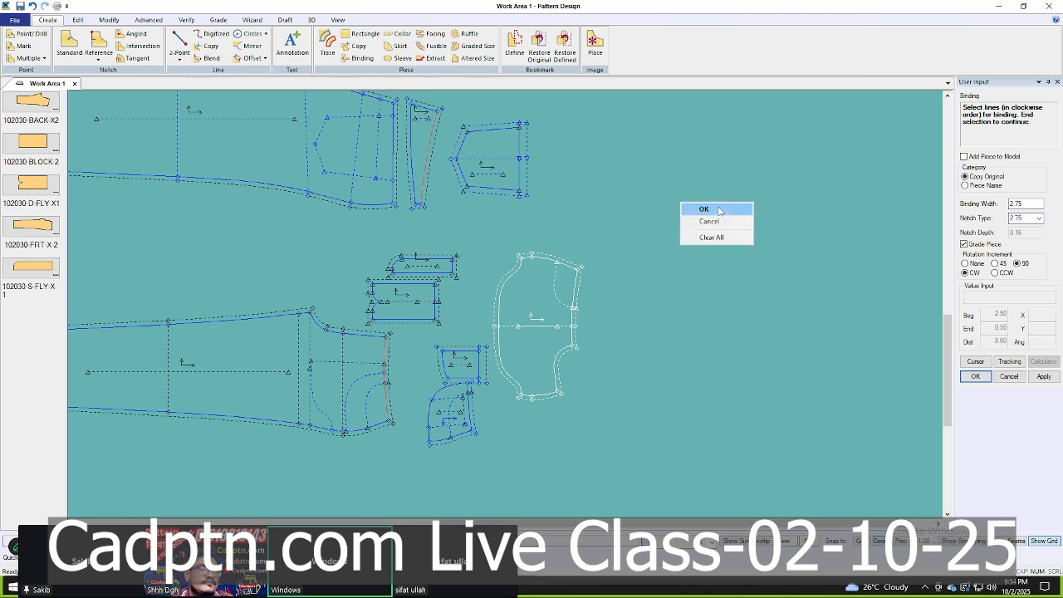
{"action": "left_click", "coordinate": [701, 212]}
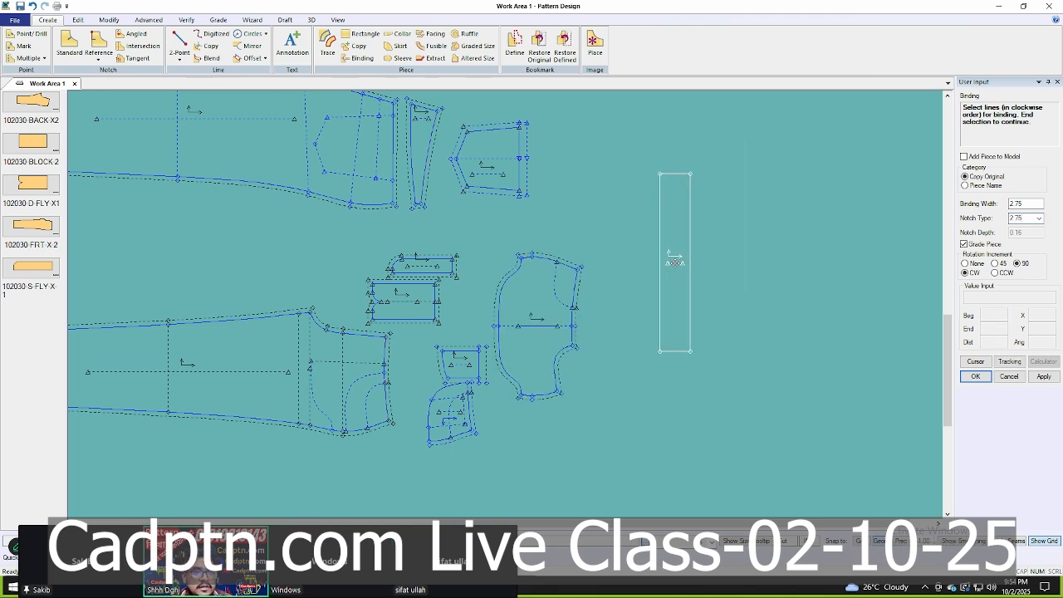
{"action": "left_click", "coordinate": [675, 263]}
{"action": "right_click", "coordinate": [639, 214]}
{"action": "left_click", "coordinate": [671, 233]}
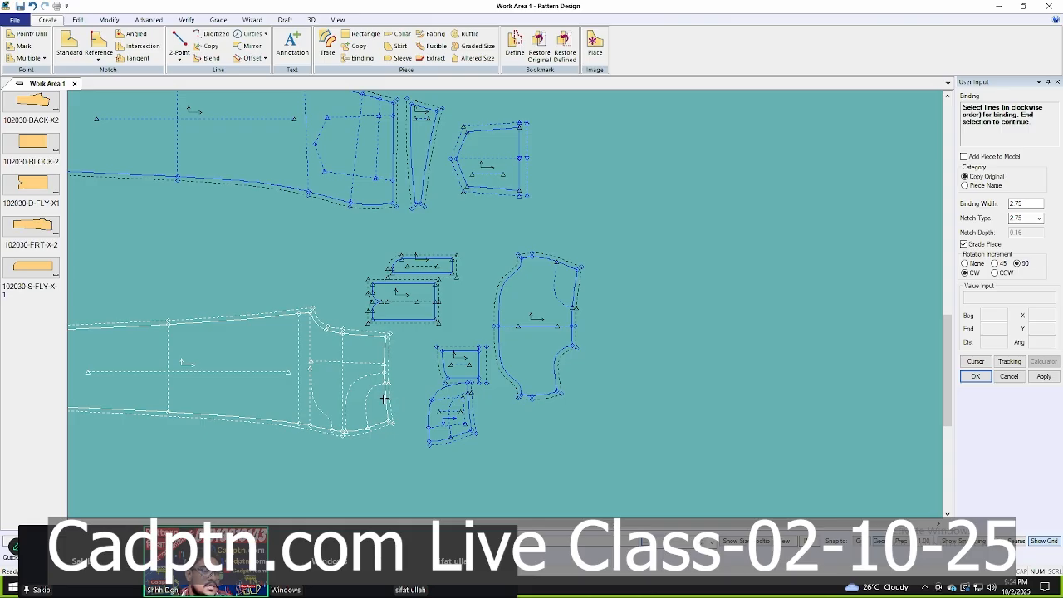
Create a binding piece 2.75 wide with notch type 1 from the front panel and back yoke waist edges, placed beside the pocket bag.
{"action": "left_click", "coordinate": [422, 158]}
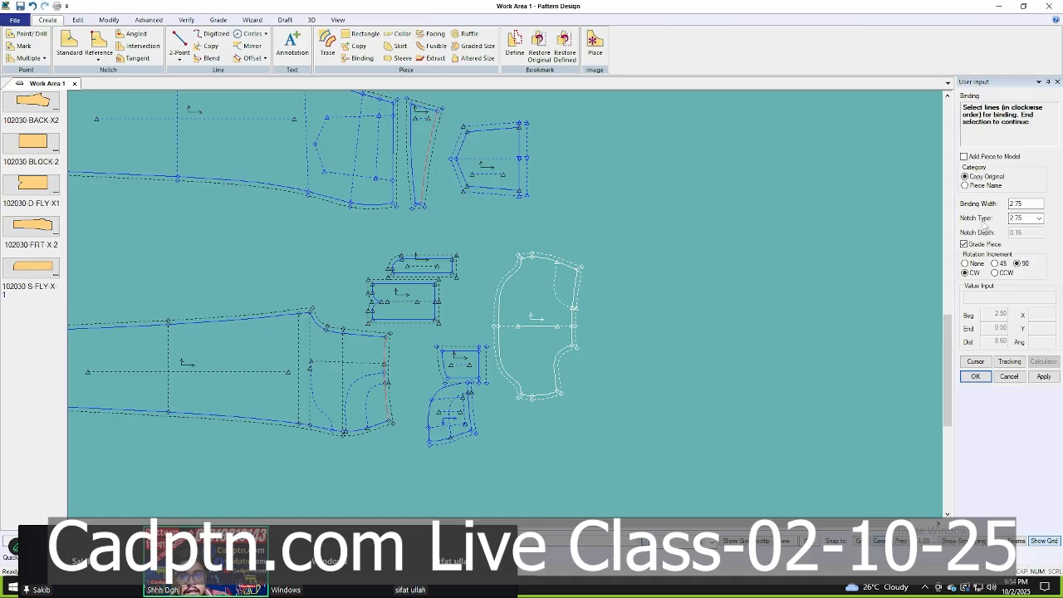
{"action": "left_click", "coordinate": [1031, 221]}
{"action": "left_click", "coordinate": [1021, 242]}
{"action": "left_click", "coordinate": [1038, 218]}
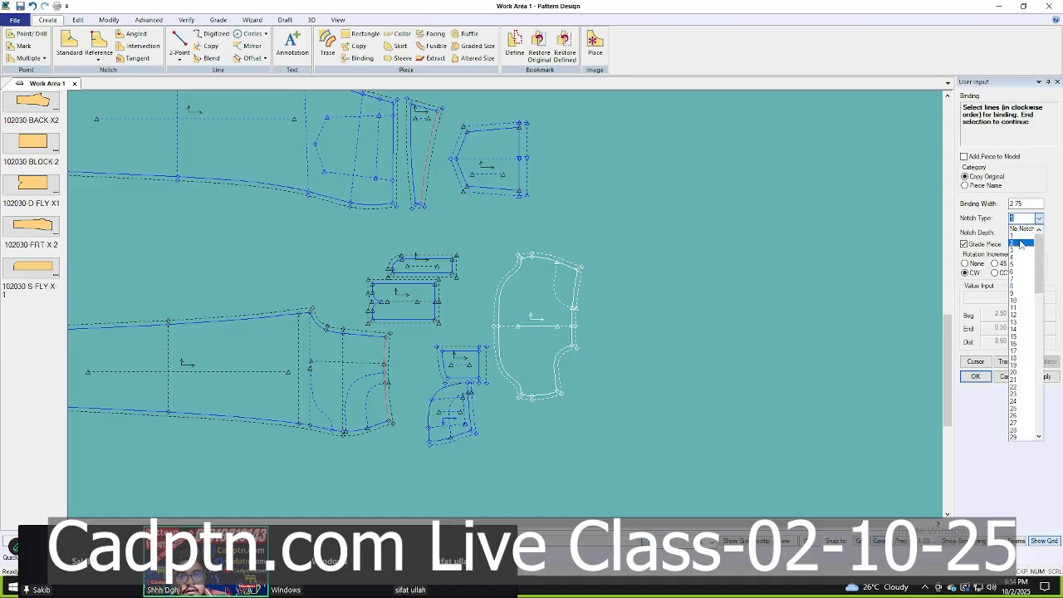
{"action": "left_click", "coordinate": [1021, 239]}
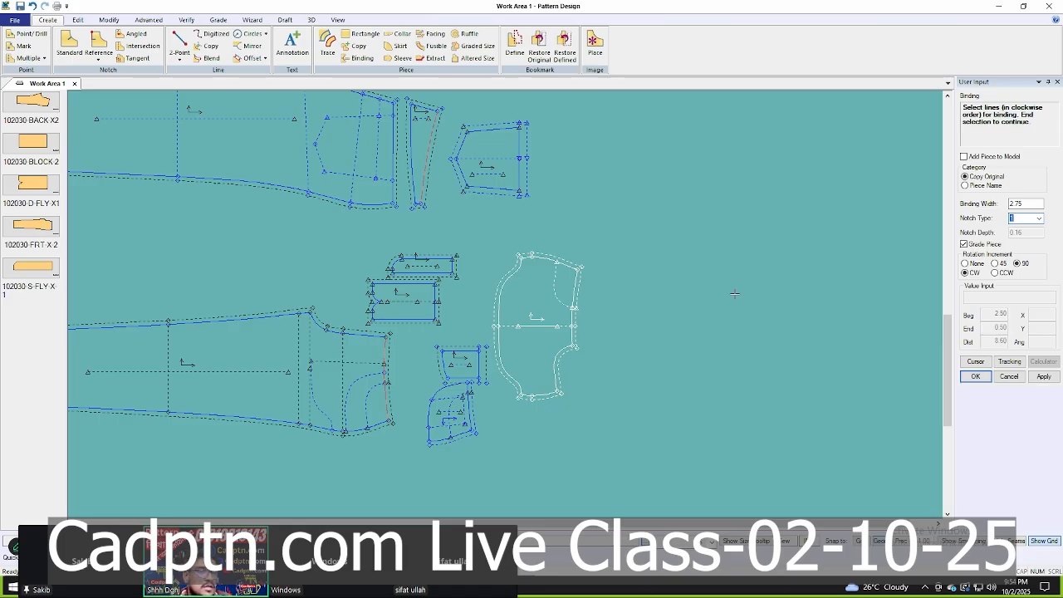
{"action": "right_click", "coordinate": [528, 194]}
{"action": "left_click", "coordinate": [543, 205]}
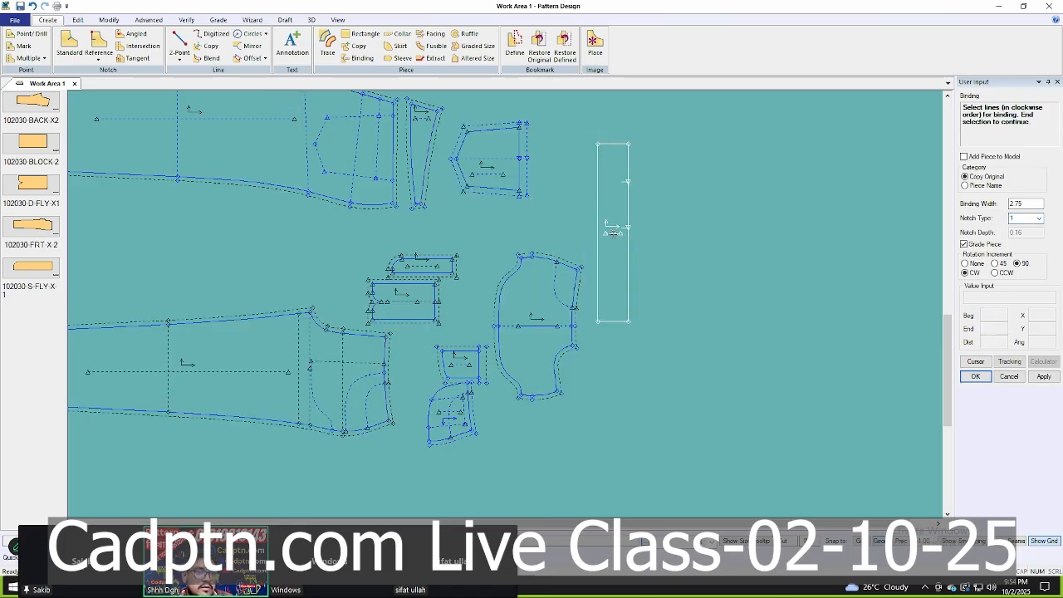
{"action": "scroll", "coordinate": [655, 249], "scroll_direction": "up", "scroll_amount": 2}
{"action": "left_click", "coordinate": [655, 249]}
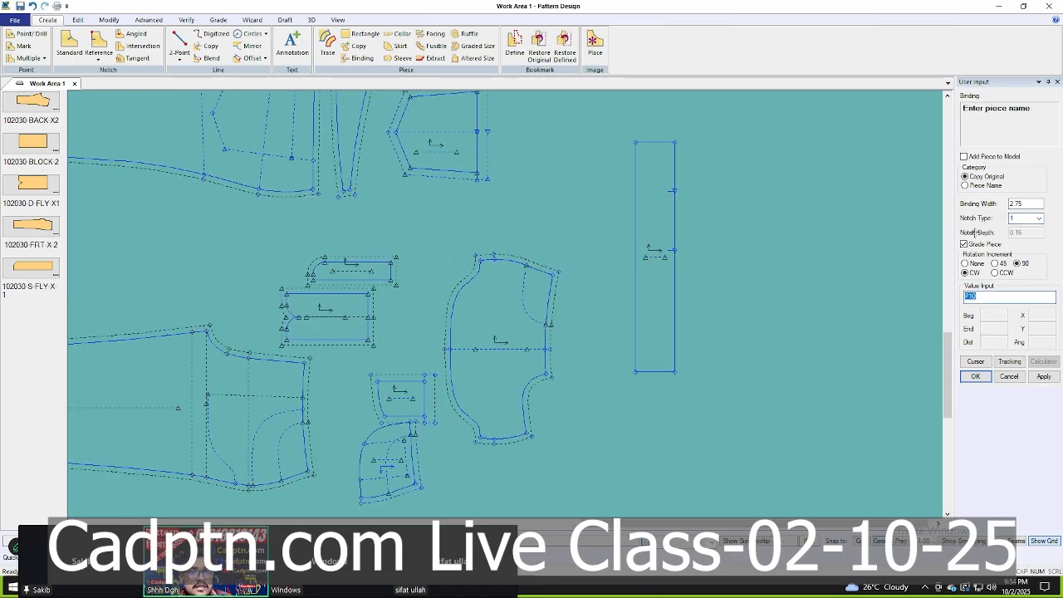
Accept P10 as the binding piece's name and finish the Binding command.
{"action": "left_click", "coordinate": [994, 296]}
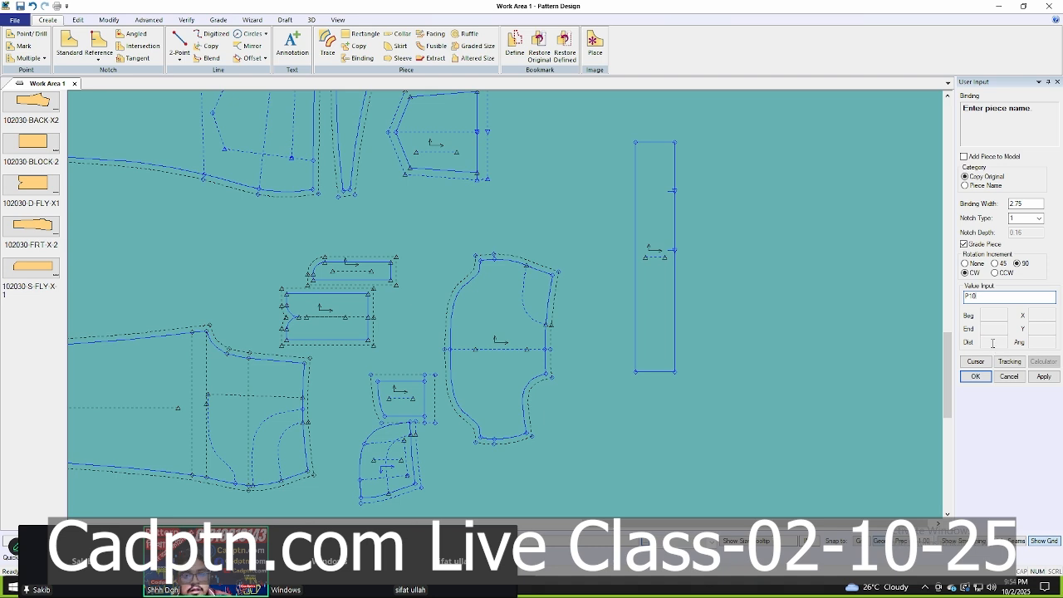
{"action": "right_click", "coordinate": [785, 205]}
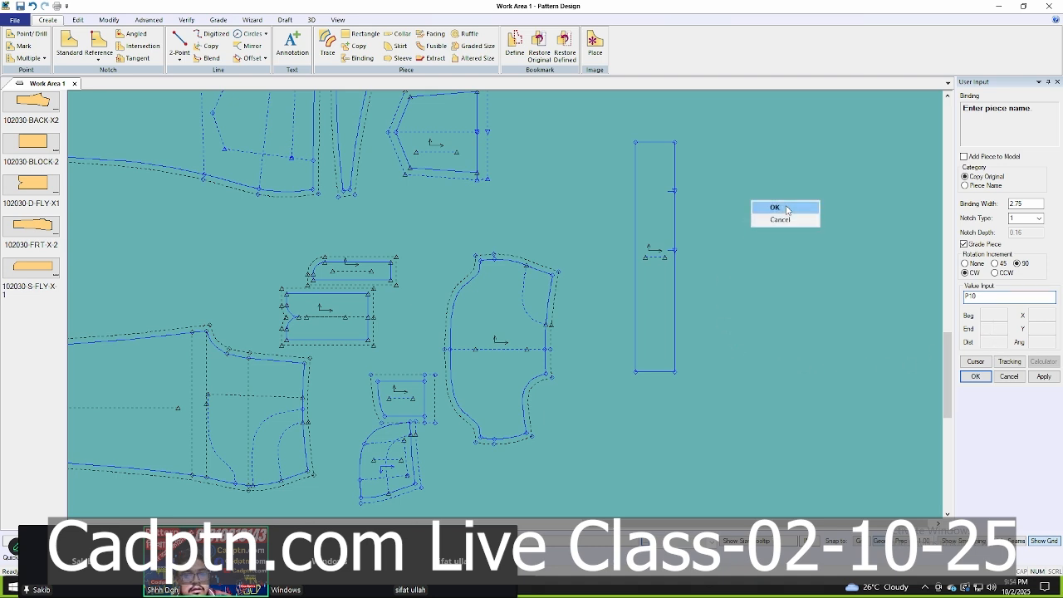
{"action": "left_click", "coordinate": [785, 206]}
{"action": "right_click", "coordinate": [714, 213]}
{"action": "left_click", "coordinate": [715, 213]}
Split the notched long edge of the binding piece at its lower notch.
{"action": "scroll", "coordinate": [660, 255], "scroll_direction": "up", "scroll_amount": 1}
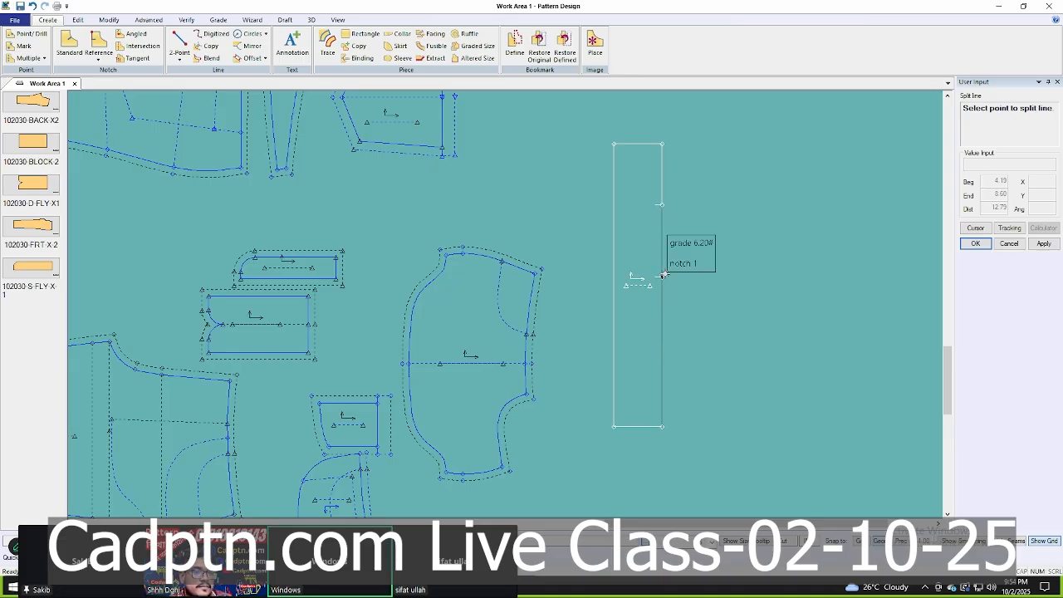
{"action": "left_click", "coordinate": [666, 278]}
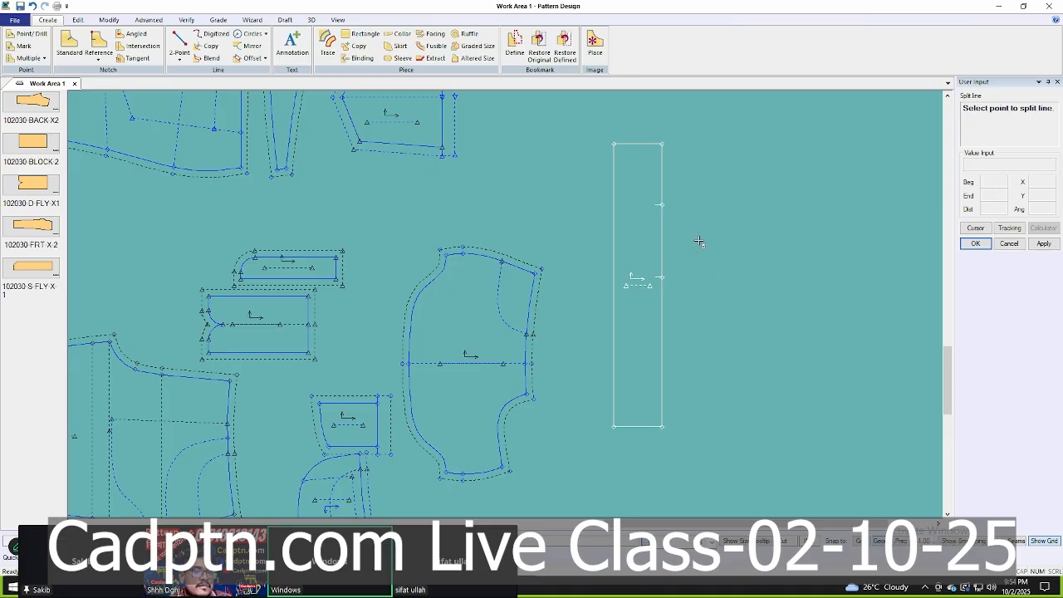
{"action": "right_click", "coordinate": [720, 199]}
{"action": "left_click", "coordinate": [719, 199]}
Move the binding piece into the empty area beyond the pocket bag, clear of the other pattern pieces.
{"action": "scroll", "coordinate": [720, 200], "scroll_direction": "down", "scroll_amount": 8}
{"action": "scroll", "coordinate": [684, 254], "scroll_direction": "up", "scroll_amount": 2}
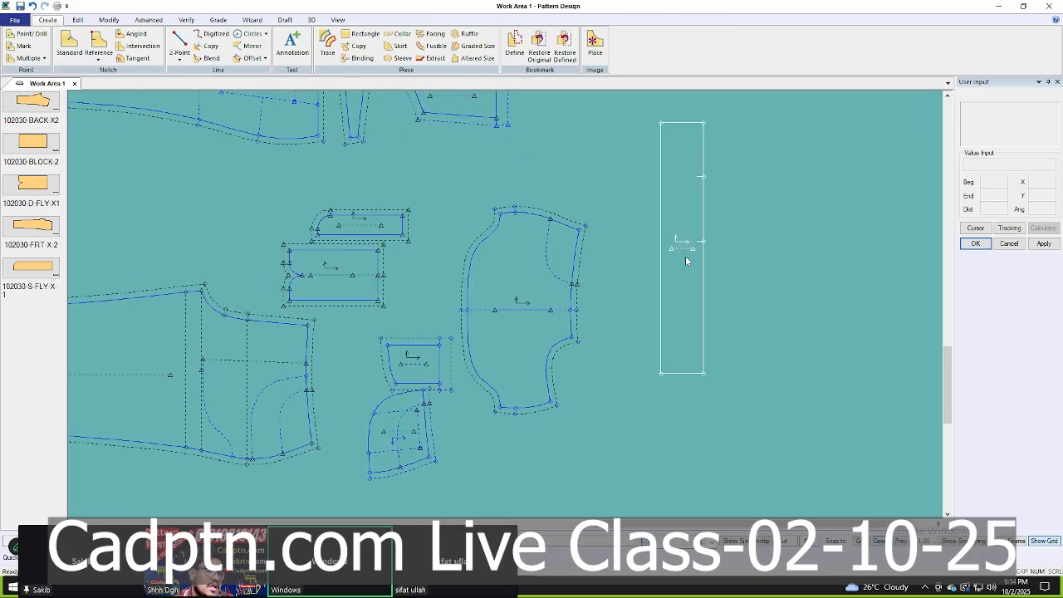
{"action": "scroll", "coordinate": [686, 255], "scroll_direction": "down", "scroll_amount": 2}
{"action": "scroll", "coordinate": [691, 258], "scroll_direction": "up", "scroll_amount": 2}
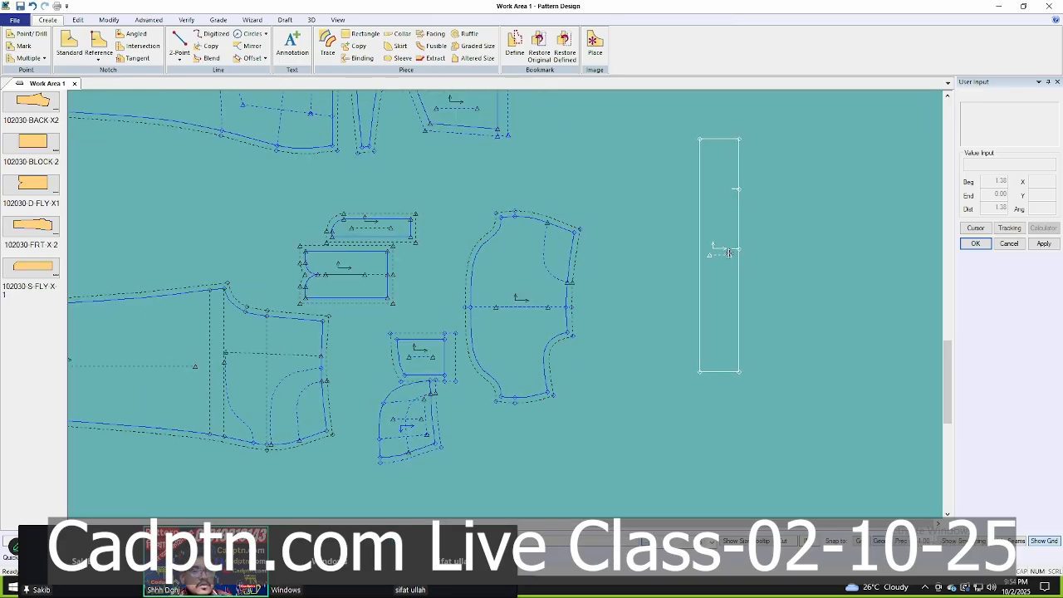
{"action": "left_click_drag", "start_coordinate": [733, 257], "coordinate": [726, 214]}
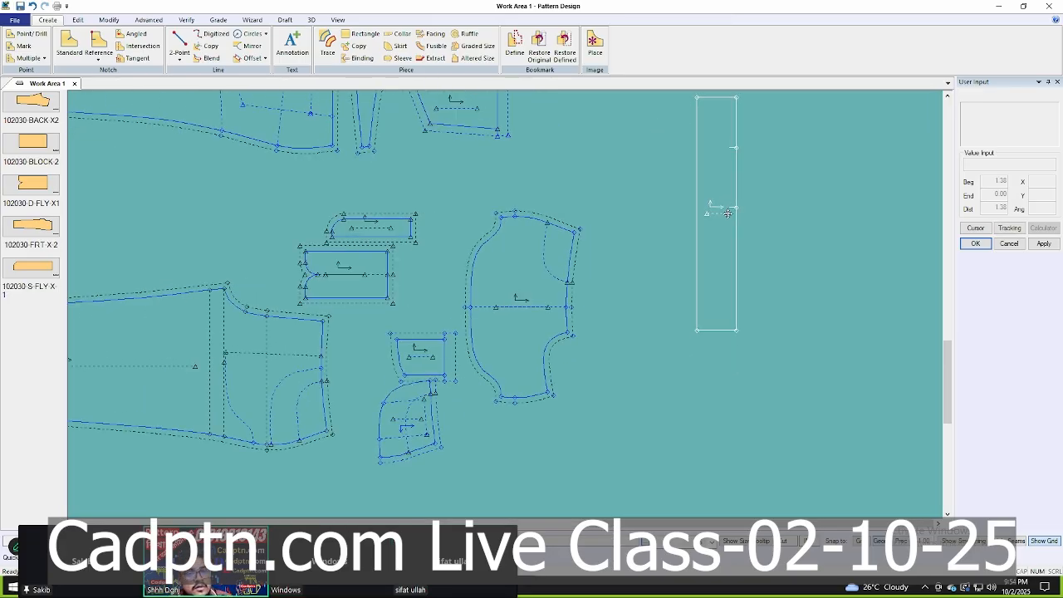
{"action": "left_click", "coordinate": [118, 21]}
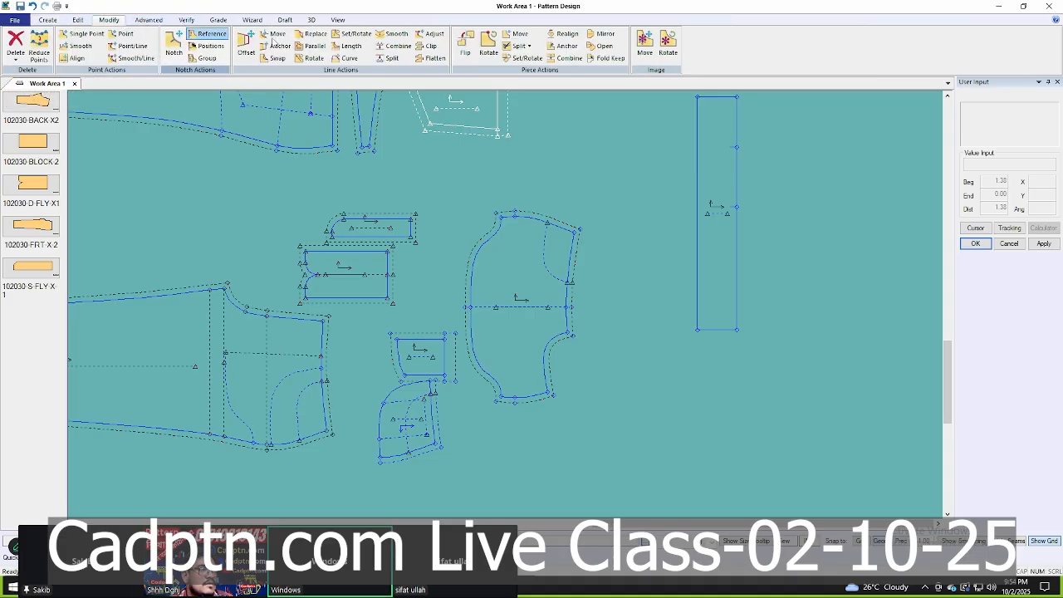
{"action": "left_click_drag", "start_coordinate": [730, 248], "coordinate": [213, 240]}
{"action": "left_click", "coordinate": [623, 280]}
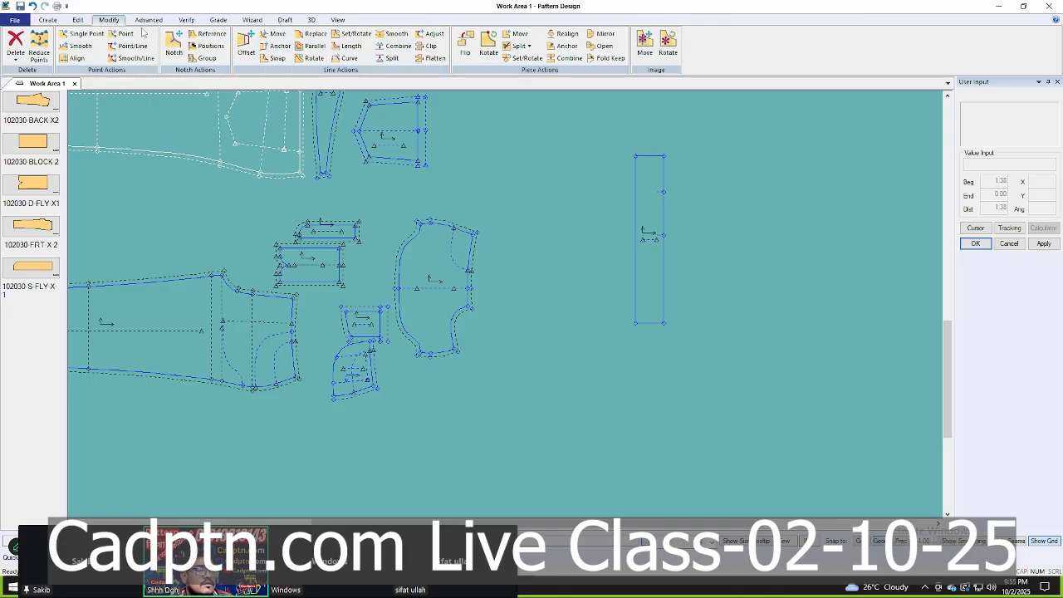
Mirror the binding piece about its lower short edge, with Fold after Mirror off and no notch on the mirror line.
{"action": "left_click", "coordinate": [603, 33]}
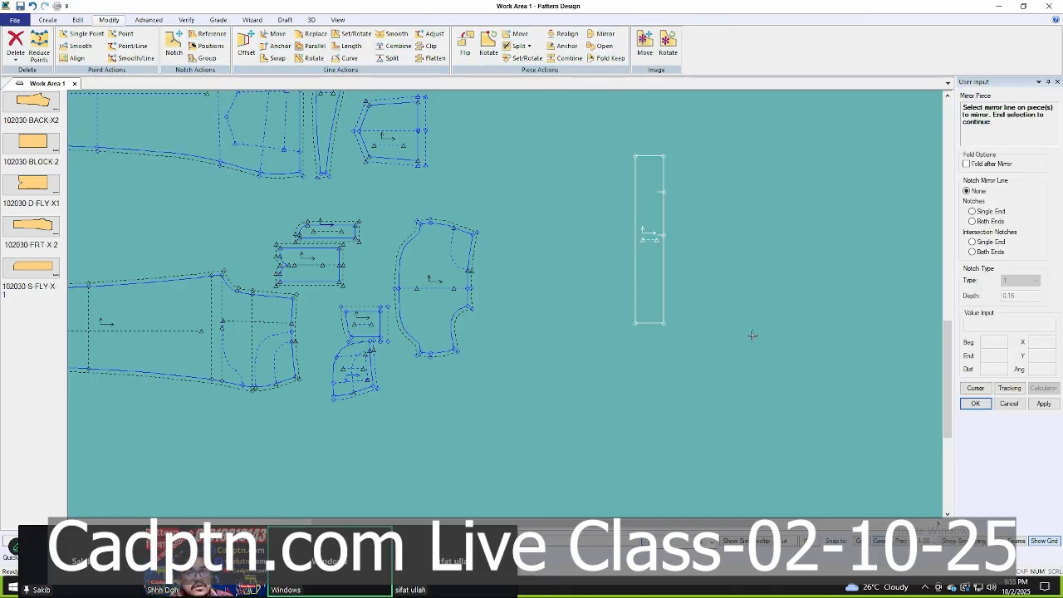
{"action": "scroll", "coordinate": [752, 334], "scroll_direction": "up", "scroll_amount": 1}
{"action": "left_click", "coordinate": [620, 320]}
{"action": "right_click", "coordinate": [702, 214]}
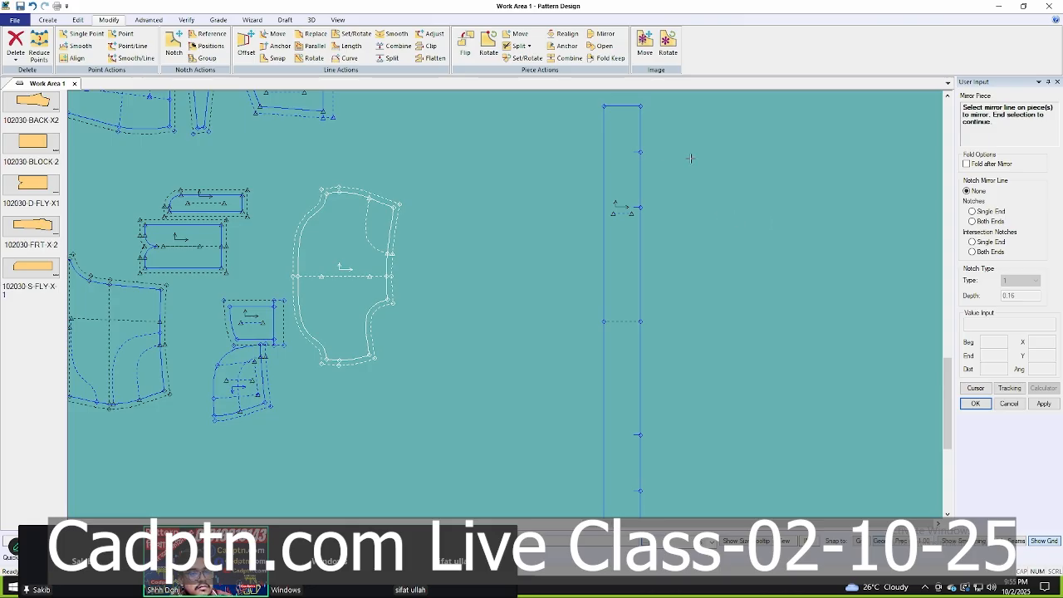
{"action": "scroll", "coordinate": [691, 141], "scroll_direction": "down", "scroll_amount": 2}
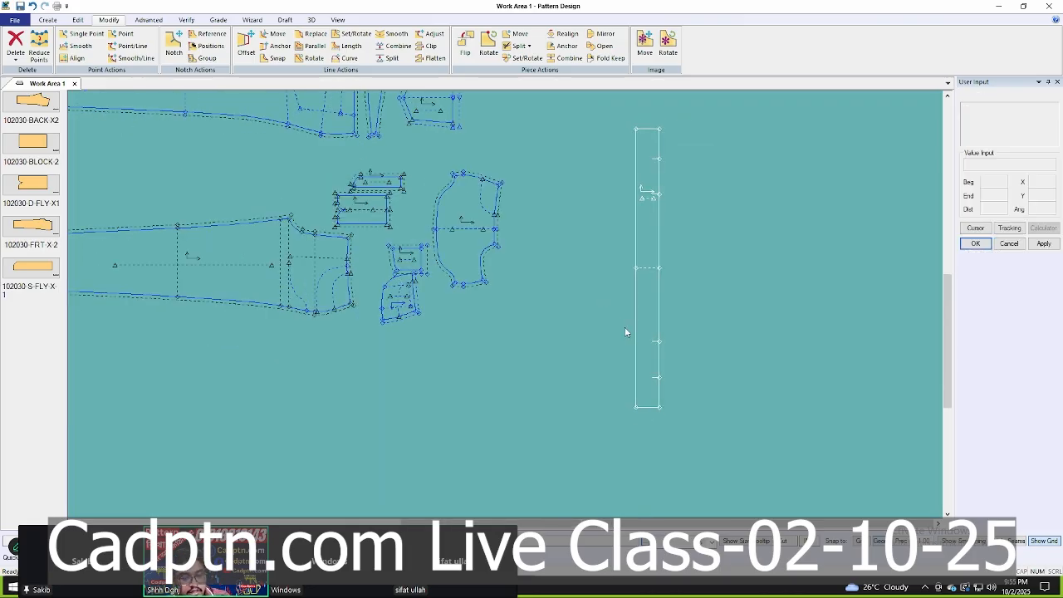
Combine the two line segments of the binding's unnotched long edge into one line, without a notch at the merge point.
{"action": "key", "text": "c"}
{"action": "left_click", "coordinate": [638, 290]}
{"action": "left_click", "coordinate": [639, 251]}
{"action": "right_click", "coordinate": [734, 169]}
{"action": "left_click", "coordinate": [766, 175]}
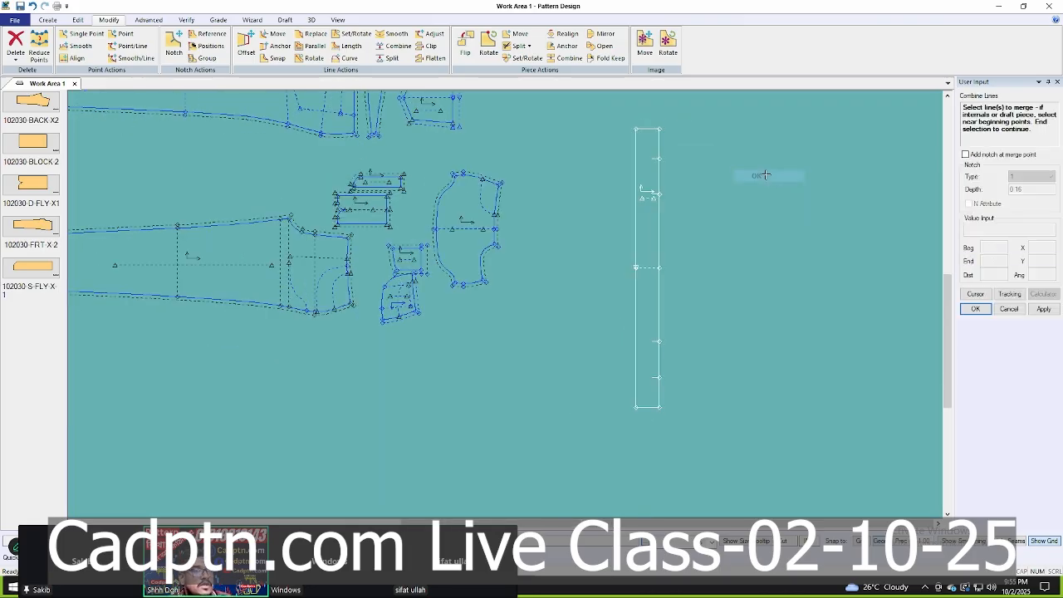
{"action": "left_click", "coordinate": [763, 176]}
Mirror the binding piece about its unnotched long edge with Fold after Mirror off, and shift the piece slightly downward.
{"action": "left_click", "coordinate": [605, 34]}
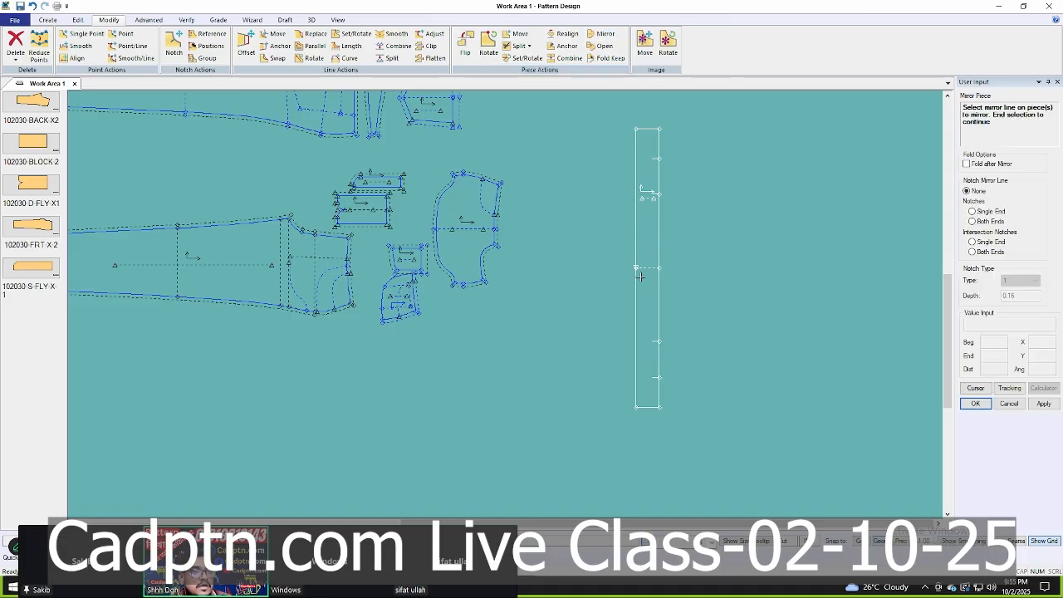
{"action": "left_click", "coordinate": [636, 274]}
{"action": "right_click", "coordinate": [726, 186]}
{"action": "left_click", "coordinate": [739, 192]}
{"action": "left_click_drag", "start_coordinate": [634, 248], "coordinate": [638, 276]}
Add an even seam allowance around all outer edges of the binding piece.
{"action": "key", "text": "s"}
{"action": "left_click_drag", "start_coordinate": [720, 139], "coordinate": [581, 434]}
{"action": "right_click", "coordinate": [668, 275]}
{"action": "left_click", "coordinate": [704, 281]}
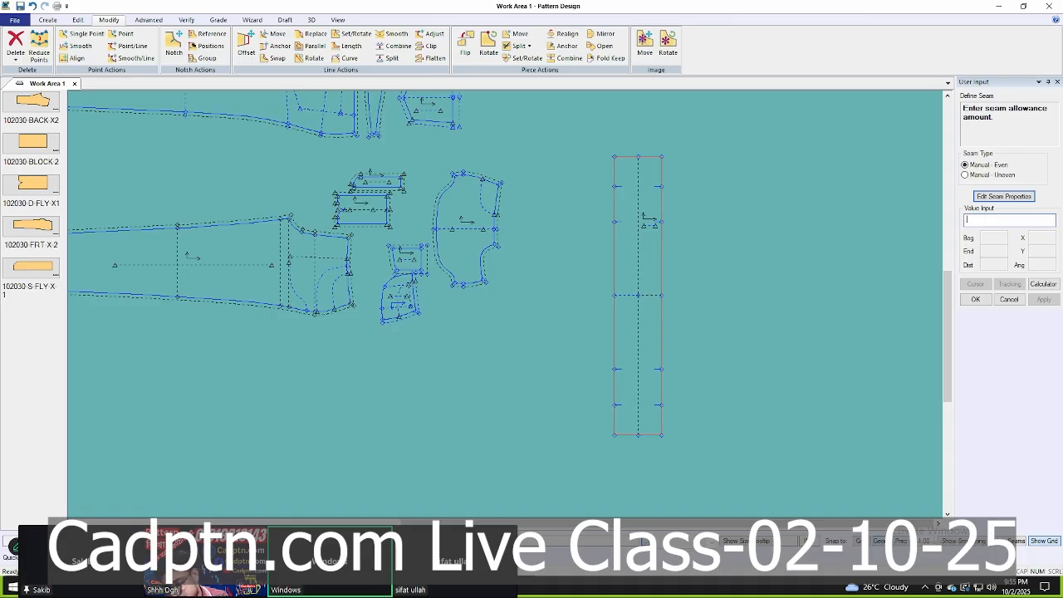
{"action": "type", "text": "1"}
{"action": "key", "text": "Return"}
Apply a wider even seam allowance to the two short ends of the binding piece.
{"action": "left_click_drag", "start_coordinate": [722, 139], "coordinate": [588, 173]}
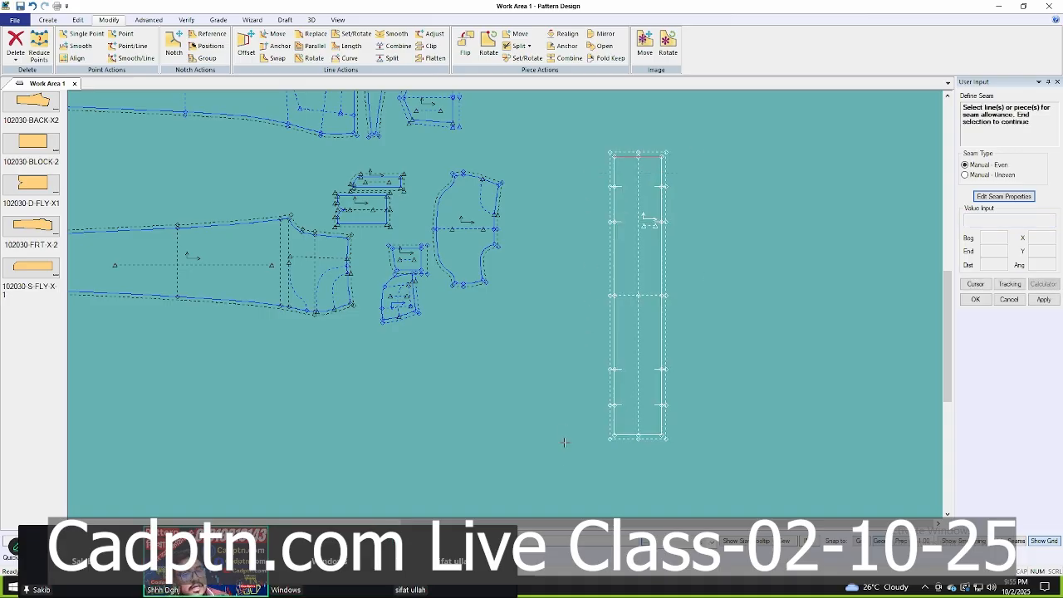
{"action": "left_click_drag", "start_coordinate": [561, 458], "coordinate": [707, 424]}
{"action": "right_click", "coordinate": [756, 280]}
{"action": "left_click", "coordinate": [792, 287]}
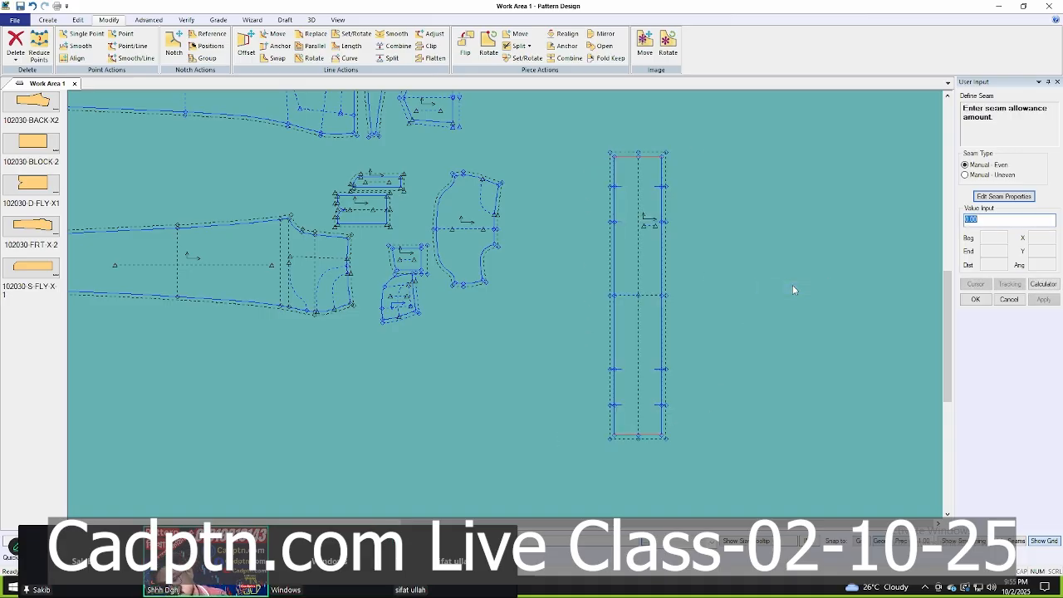
{"action": "type", "text": "1"}
{"action": "key", "text": "Return"}
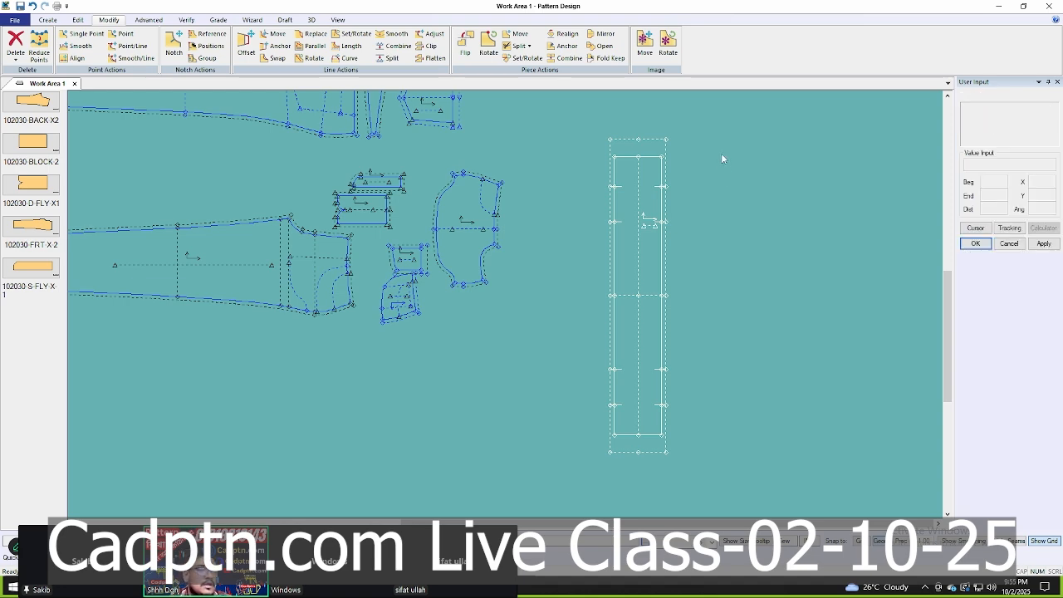
Draw a two-point line across the binding piece between the opposite inner notches near its upper end.
{"action": "scroll", "coordinate": [631, 226], "scroll_direction": "up", "scroll_amount": 4}
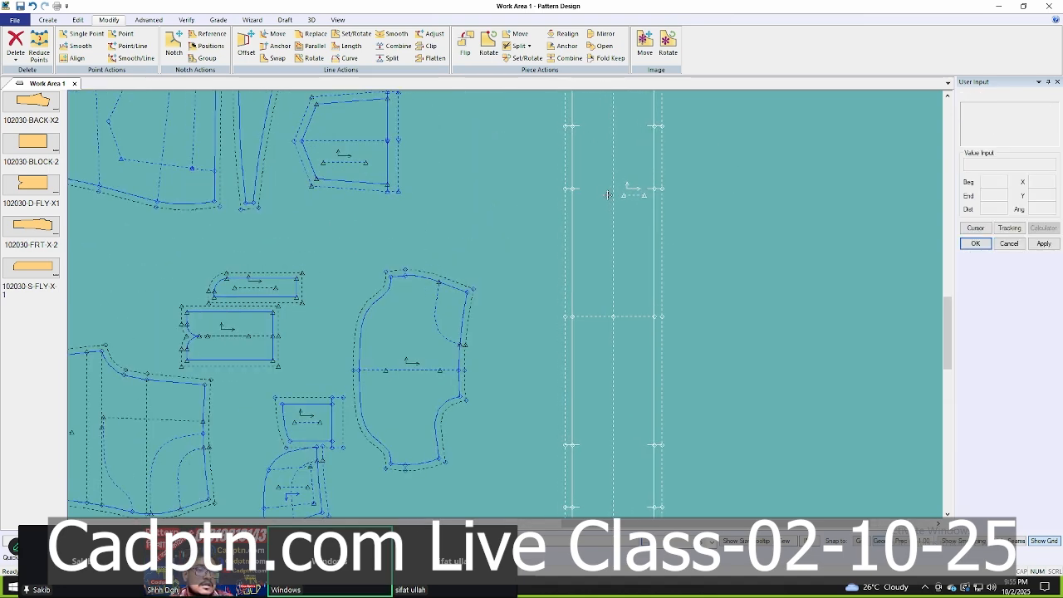
{"action": "key", "text": "l"}
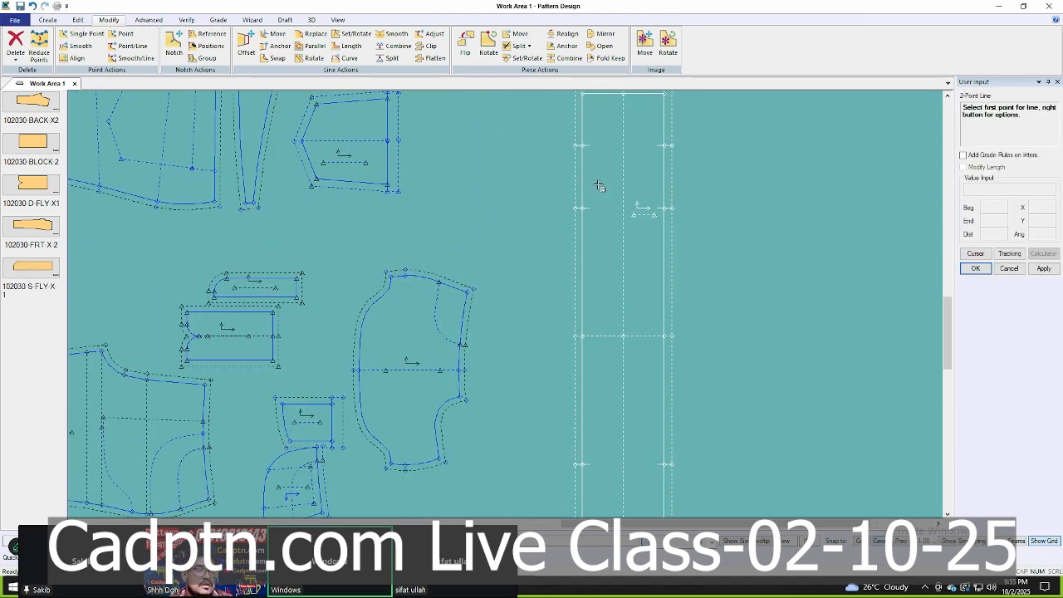
{"action": "left_click", "coordinate": [582, 209]}
{"action": "scroll", "coordinate": [660, 201], "scroll_direction": "up", "scroll_amount": 1}
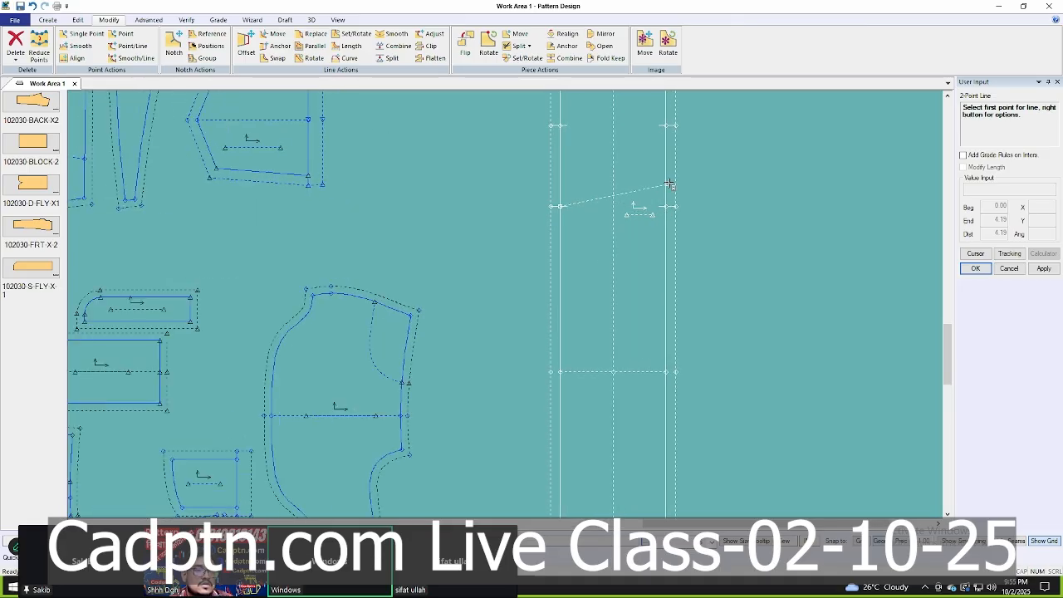
{"action": "left_click", "coordinate": [671, 206]}
{"action": "scroll", "coordinate": [671, 208], "scroll_direction": "down", "scroll_amount": 3}
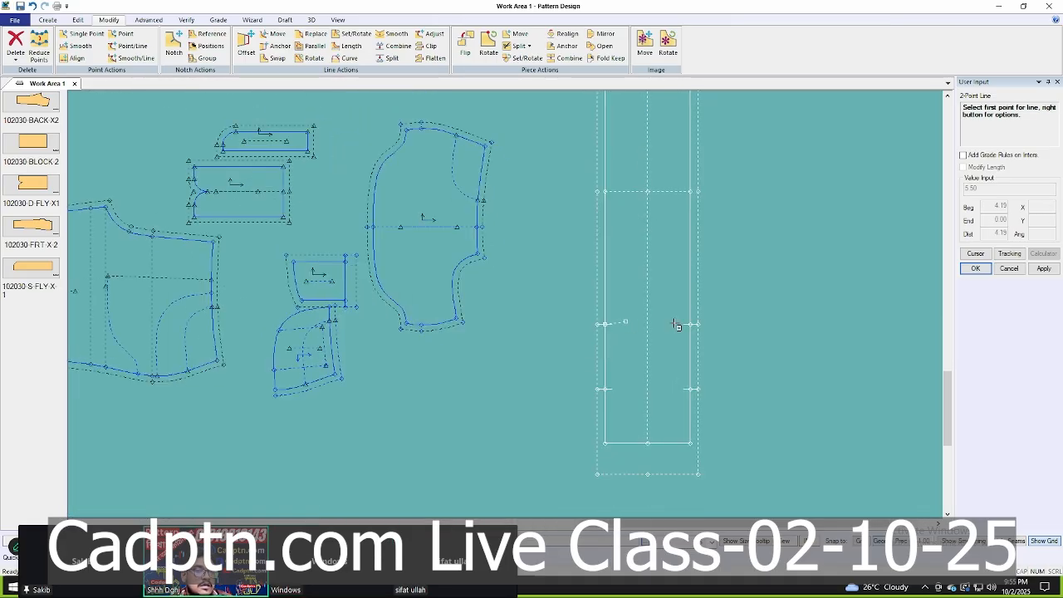
Draw a matching two-point line across the binding between its lower pair of inner notches and finish the command.
{"action": "left_click", "coordinate": [676, 325]}
{"action": "scroll", "coordinate": [677, 325], "scroll_direction": "up", "scroll_amount": 1}
{"action": "left_click", "coordinate": [695, 325]}
{"action": "scroll", "coordinate": [698, 249], "scroll_direction": "down", "scroll_amount": 4}
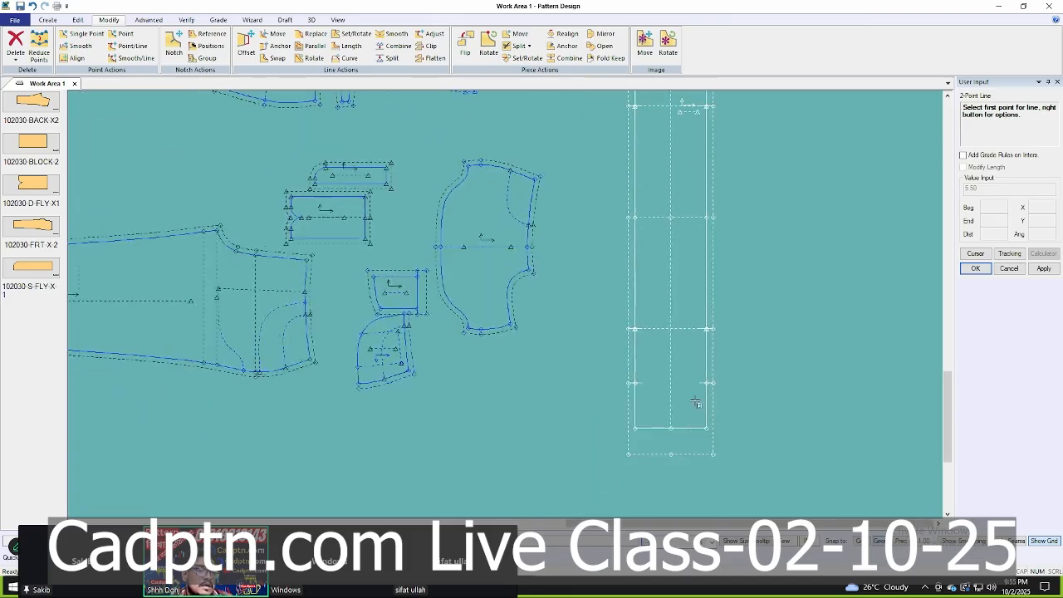
{"action": "scroll", "coordinate": [465, 162], "scroll_direction": "up", "scroll_amount": 1}
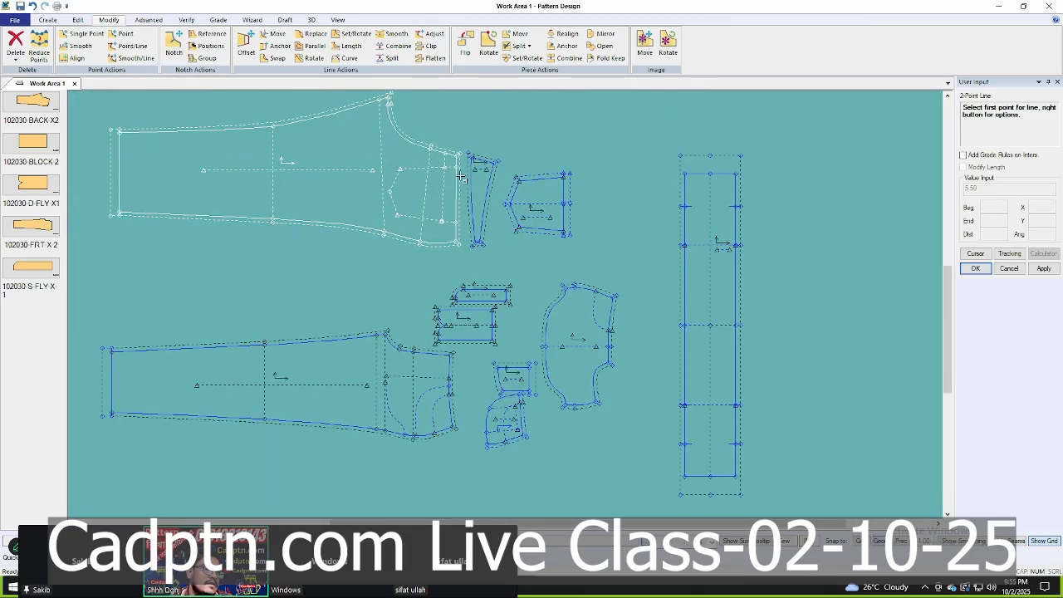
{"action": "right_click", "coordinate": [504, 163]}
{"action": "left_click", "coordinate": [503, 161]}
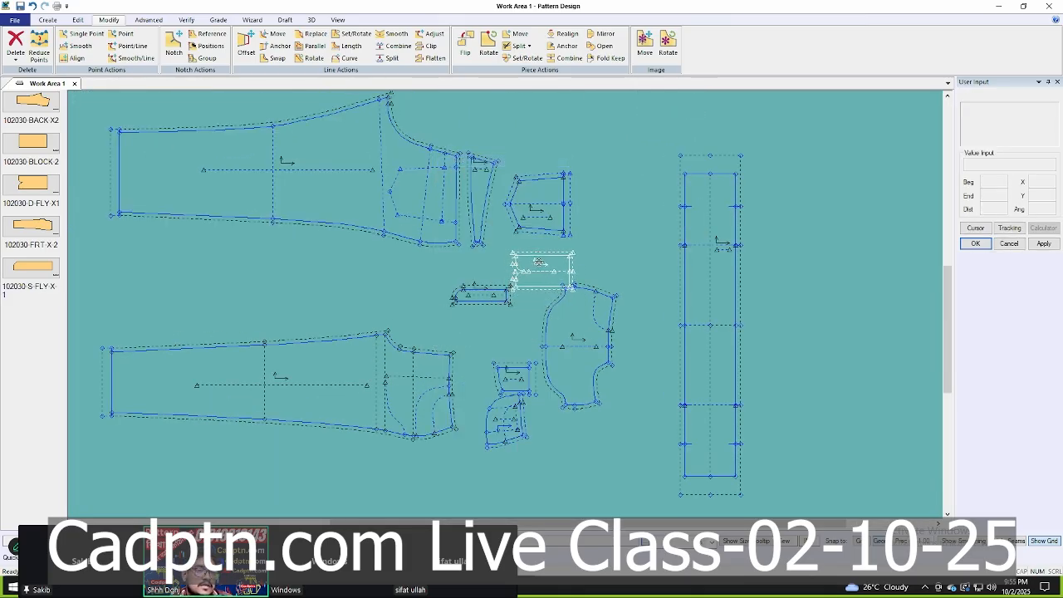
Move the D-fly and S-fly pieces clear of the front trouser panel, and shift the front panel slightly upward.
{"action": "left_click", "coordinate": [517, 264]}
{"action": "left_click", "coordinate": [452, 357]}
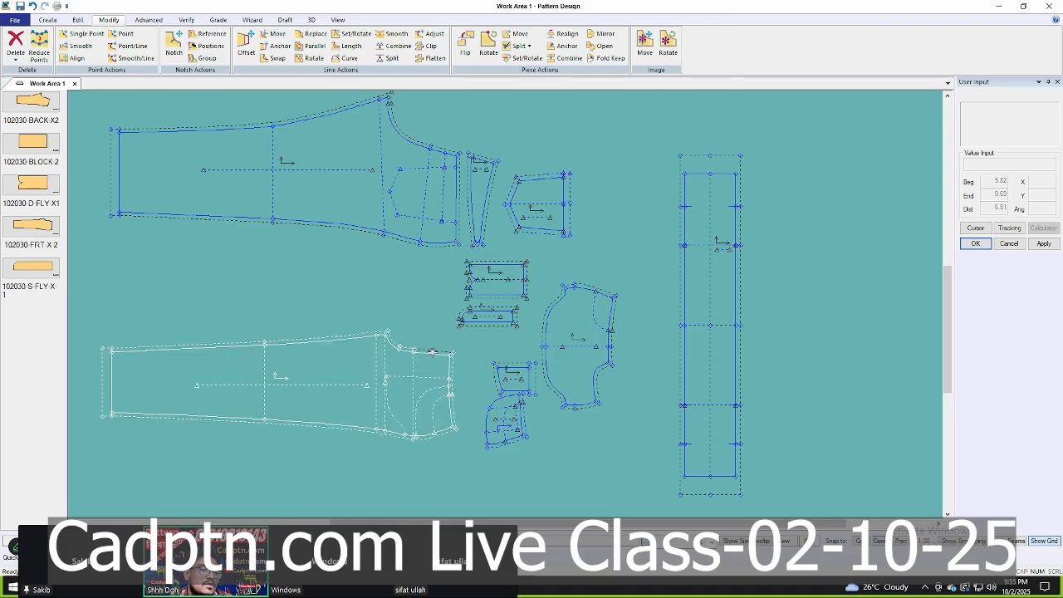
{"action": "left_click", "coordinate": [467, 326]}
{"action": "left_click", "coordinate": [482, 312]}
{"action": "left_click", "coordinate": [577, 260]}
Move the D-fly beside the back pocket and group the pocket bag and two small pocket pieces beside the front panel.
{"action": "left_click", "coordinate": [507, 279]}
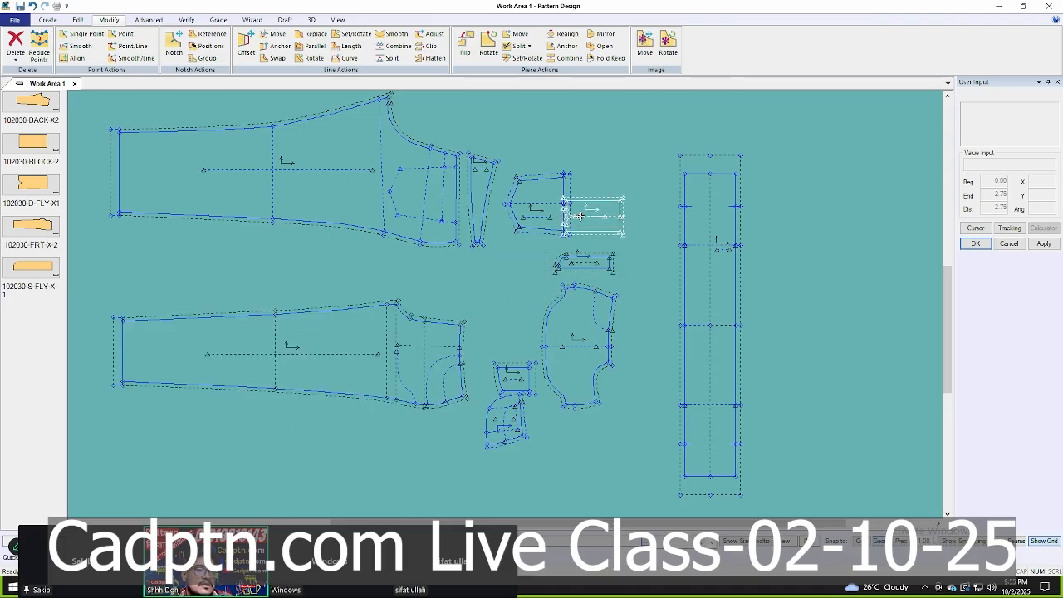
{"action": "left_click", "coordinate": [611, 220]}
{"action": "left_click", "coordinate": [554, 345]}
{"action": "left_click", "coordinate": [570, 339]}
{"action": "left_click", "coordinate": [522, 379]}
{"action": "left_click", "coordinate": [522, 317]}
{"action": "left_click", "coordinate": [509, 418]}
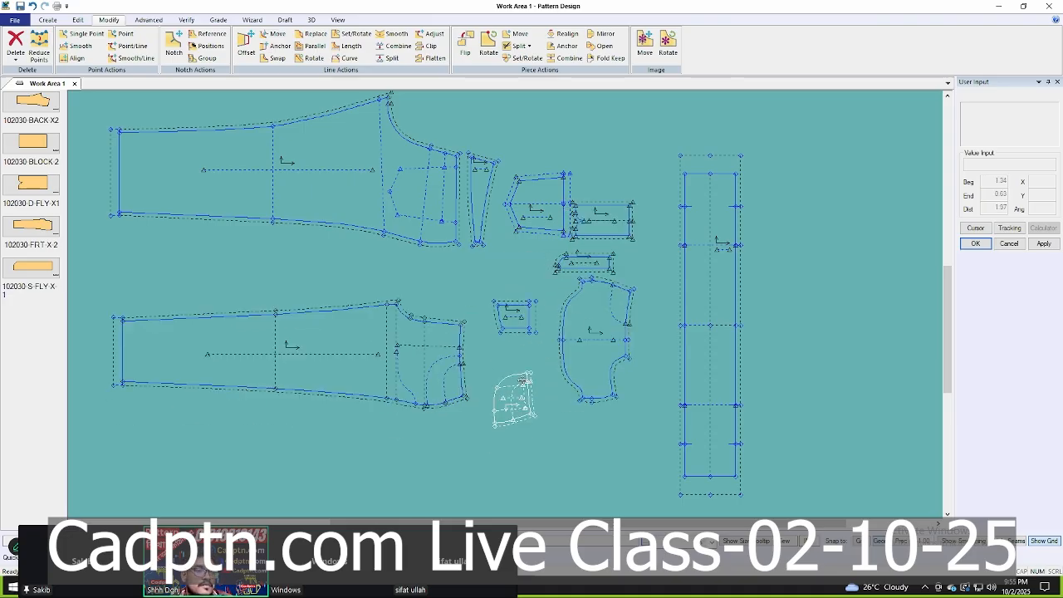
{"action": "left_click", "coordinate": [526, 367]}
{"action": "left_click", "coordinate": [587, 344]}
{"action": "left_click", "coordinate": [584, 359]}
Move the D-fly below the back pocket and bring the back and front trouser panels closer together.
{"action": "left_click", "coordinate": [596, 225]}
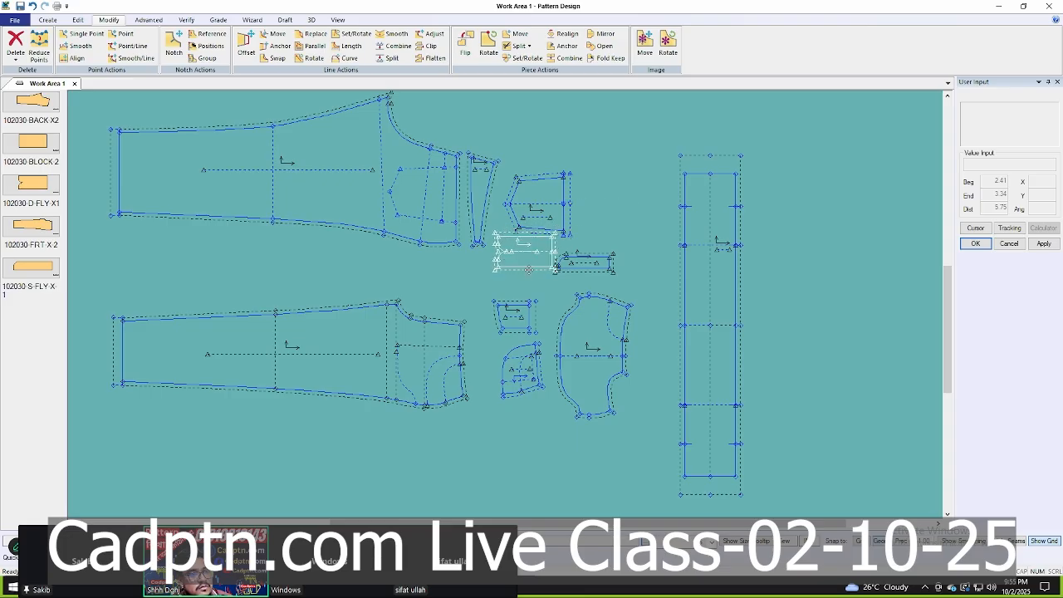
{"action": "left_click", "coordinate": [514, 267]}
{"action": "left_click", "coordinate": [387, 198]}
{"action": "left_click", "coordinate": [380, 224]}
{"action": "left_click", "coordinate": [387, 331]}
{"action": "left_click", "coordinate": [377, 312]}
Align the narrow tapered piece with the back panel's waist edge and move the D-fly above the back pocket.
{"action": "left_click", "coordinate": [490, 186]}
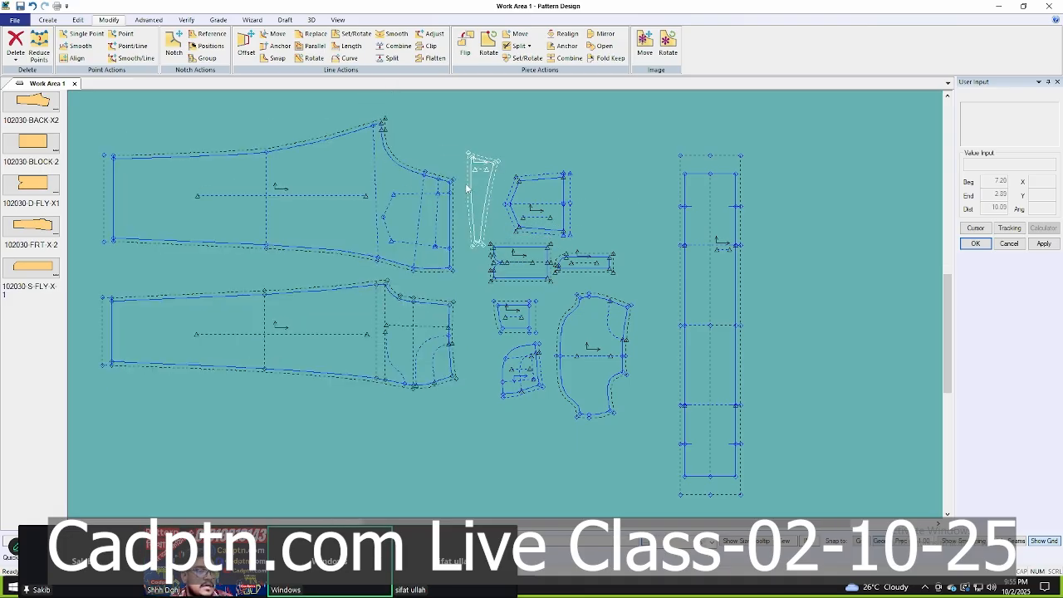
{"action": "scroll", "coordinate": [483, 186], "scroll_direction": "up", "scroll_amount": 1}
{"action": "left_click", "coordinate": [488, 216]}
{"action": "left_click", "coordinate": [531, 269]}
{"action": "left_click", "coordinate": [618, 169]}
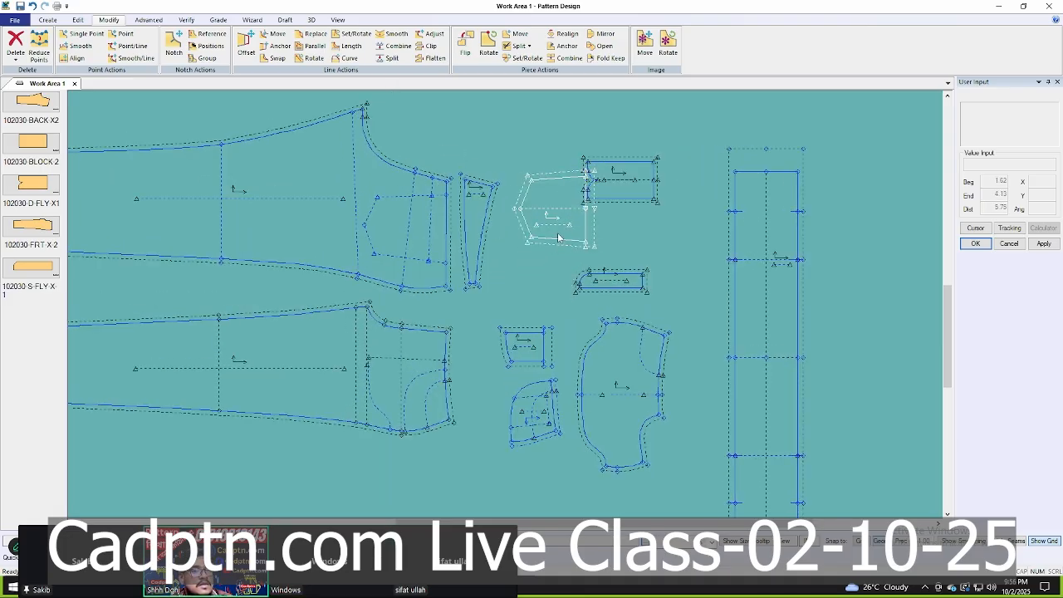
Move the back pocket down, stack the S-fly above the D-fly, and nudge the pocket bag outward.
{"action": "left_click", "coordinate": [563, 208]}
{"action": "left_click", "coordinate": [562, 249]}
{"action": "left_click", "coordinate": [645, 294]}
{"action": "left_click", "coordinate": [655, 158]}
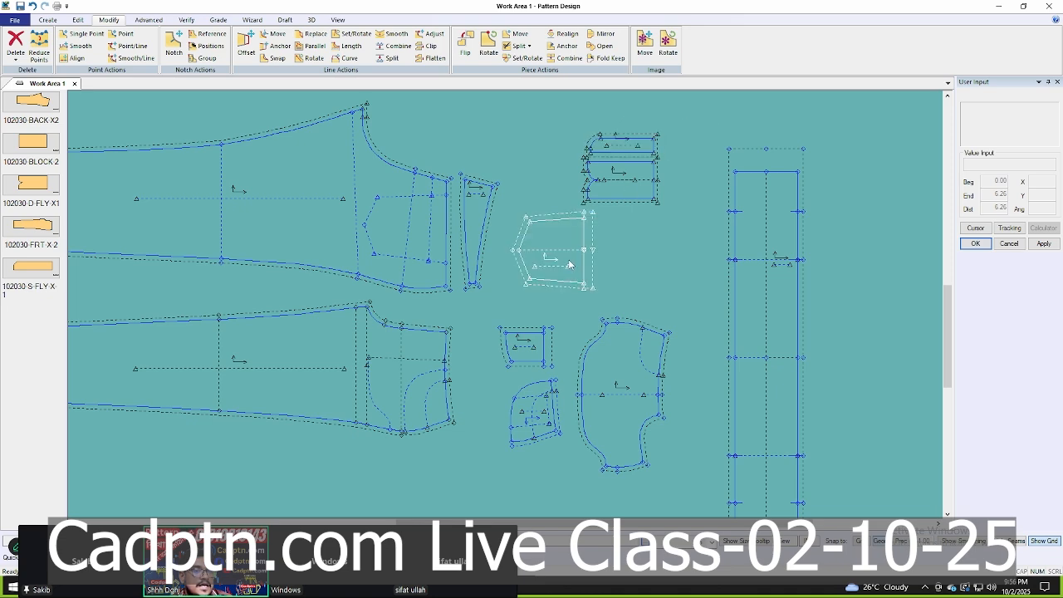
{"action": "left_click", "coordinate": [587, 269]}
{"action": "left_click", "coordinate": [609, 355]}
{"action": "left_click", "coordinate": [614, 354]}
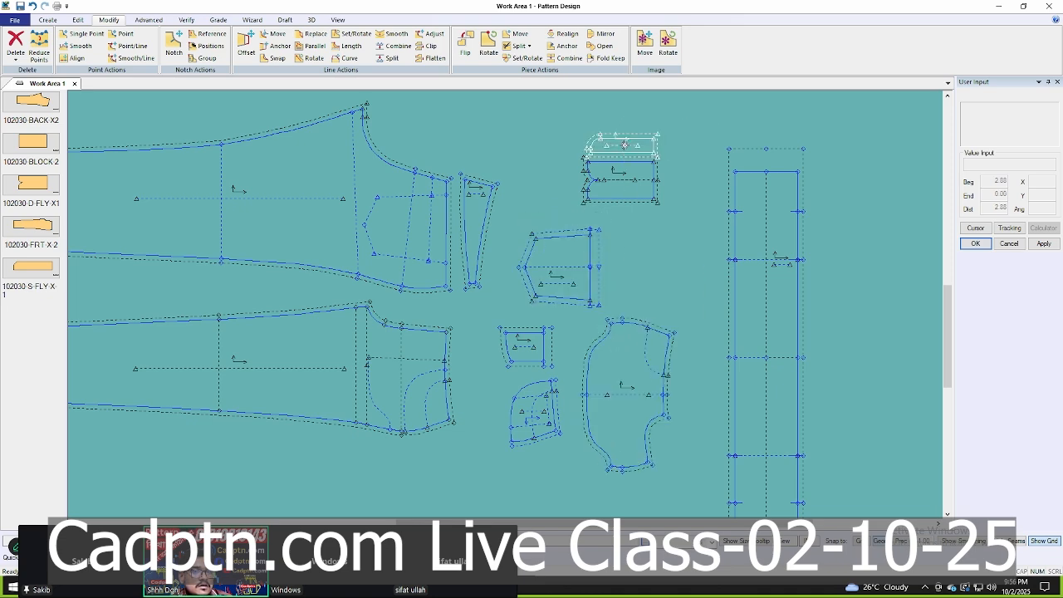
Shift the S-fly and D-fly upward as a stack, and place the binding piece closer beside the other pieces.
{"action": "left_click", "coordinate": [625, 145]}
{"action": "left_click", "coordinate": [621, 124]}
{"action": "left_click", "coordinate": [621, 176]}
{"action": "left_click", "coordinate": [617, 162]}
{"action": "left_click", "coordinate": [763, 259]}
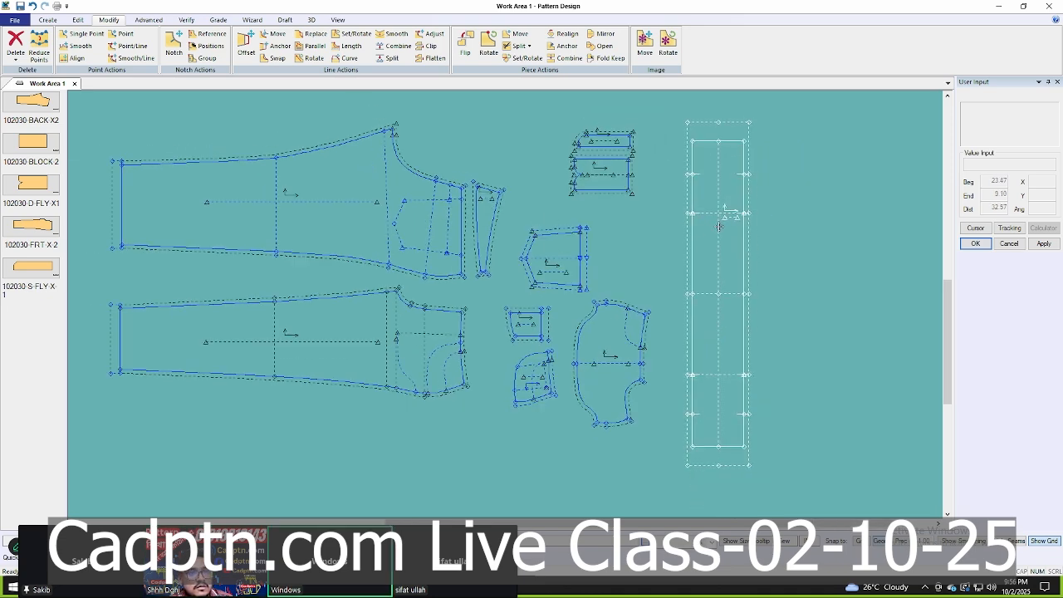
{"action": "scroll", "coordinate": [689, 191], "scroll_direction": "up", "scroll_amount": 2}
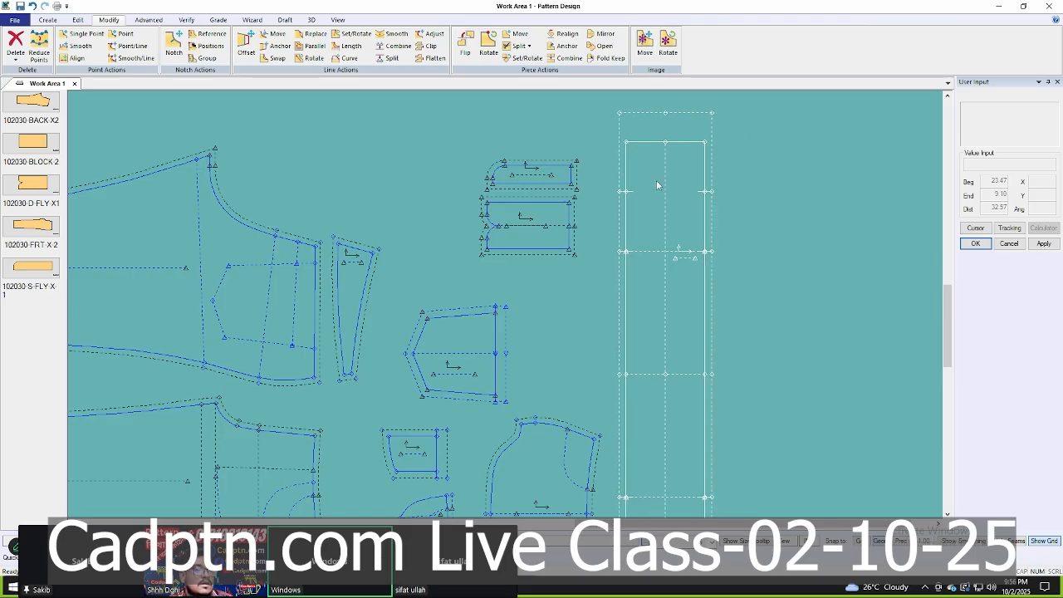
{"action": "left_click", "coordinate": [640, 157]}
Apply regular seam corners with extension notches and Second Only notching to the binding's upper corners.
{"action": "left_click", "coordinate": [152, 21]}
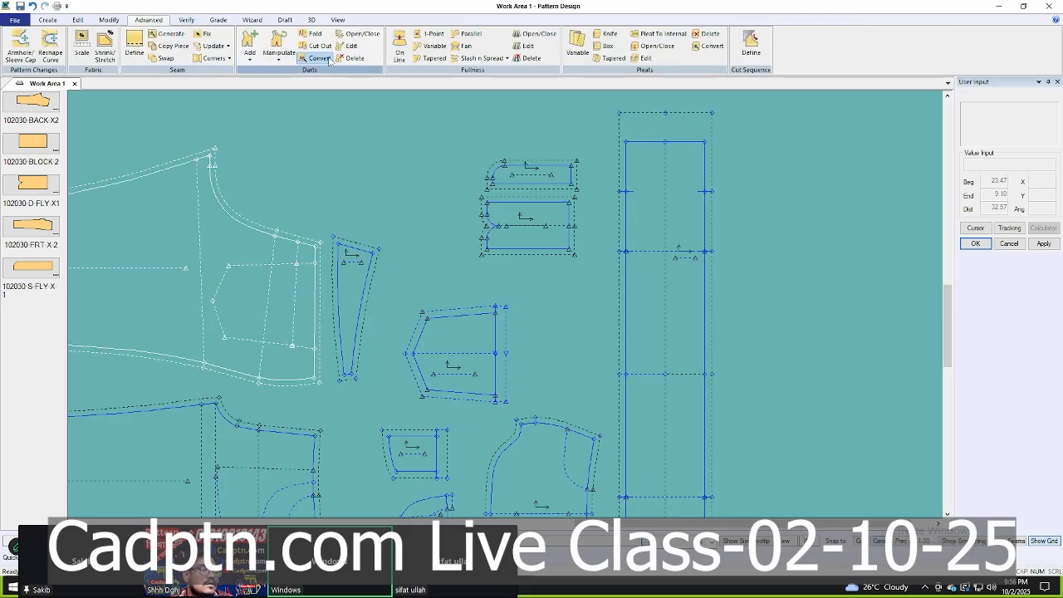
{"action": "left_click", "coordinate": [711, 314]}
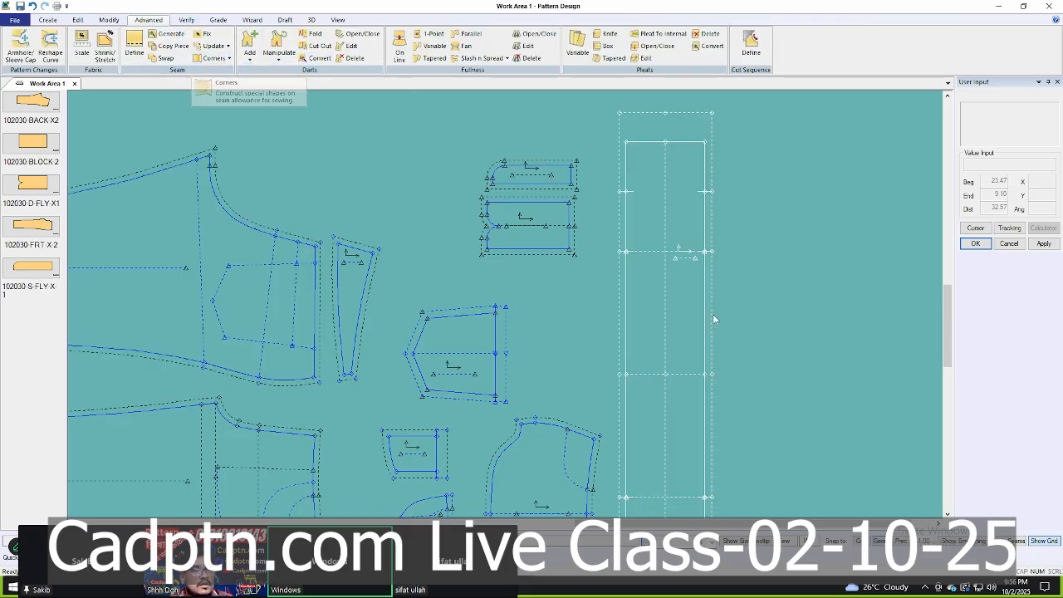
{"action": "scroll", "coordinate": [718, 283], "scroll_direction": "down", "scroll_amount": 2}
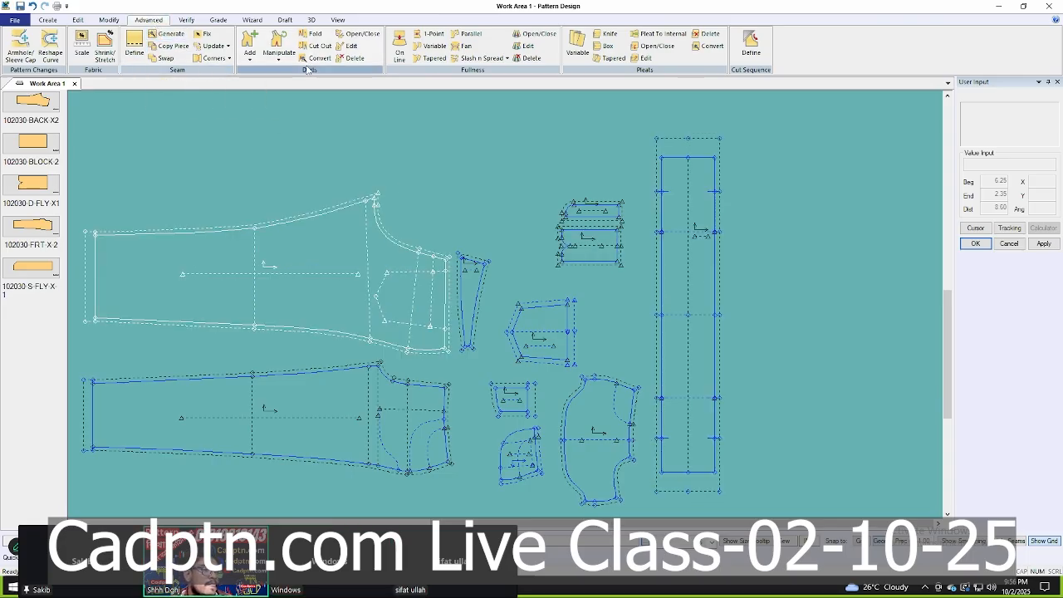
{"action": "left_click", "coordinate": [214, 58]}
{"action": "left_click", "coordinate": [219, 83]}
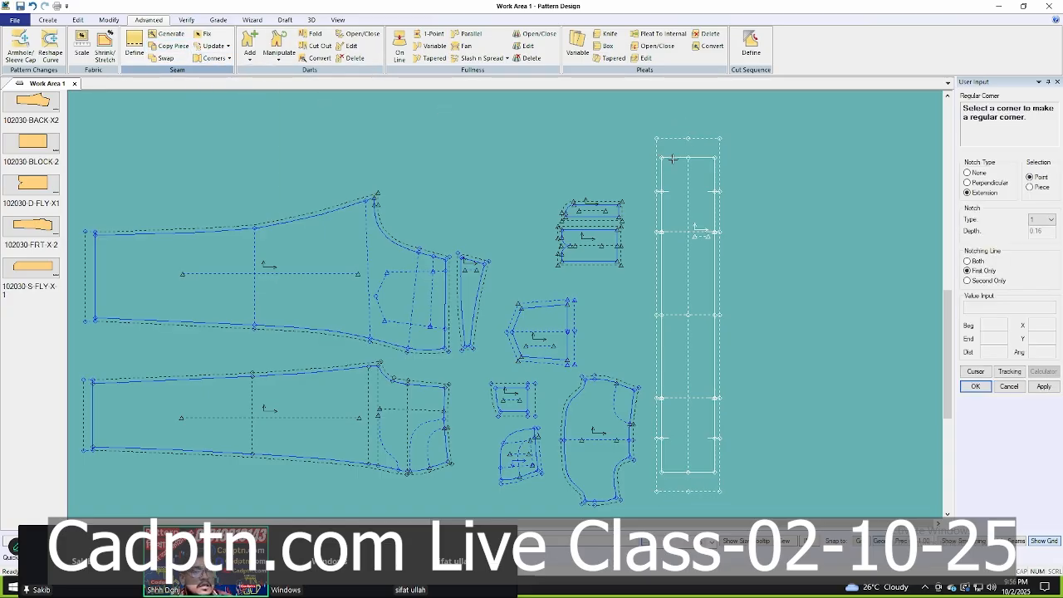
{"action": "scroll", "coordinate": [691, 183], "scroll_direction": "up", "scroll_amount": 3}
{"action": "scroll", "coordinate": [686, 150], "scroll_direction": "down", "scroll_amount": 1}
{"action": "scroll", "coordinate": [682, 139], "scroll_direction": "down", "scroll_amount": 2}
{"action": "scroll", "coordinate": [696, 450], "scroll_direction": "up", "scroll_amount": 2}
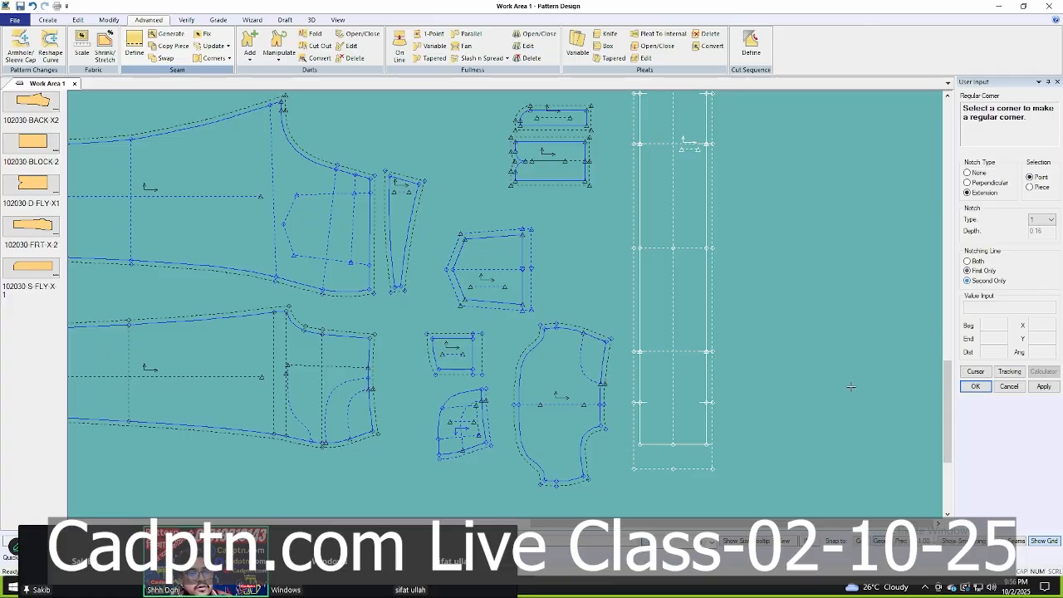
{"action": "scroll", "coordinate": [681, 163], "scroll_direction": "up", "scroll_amount": 3}
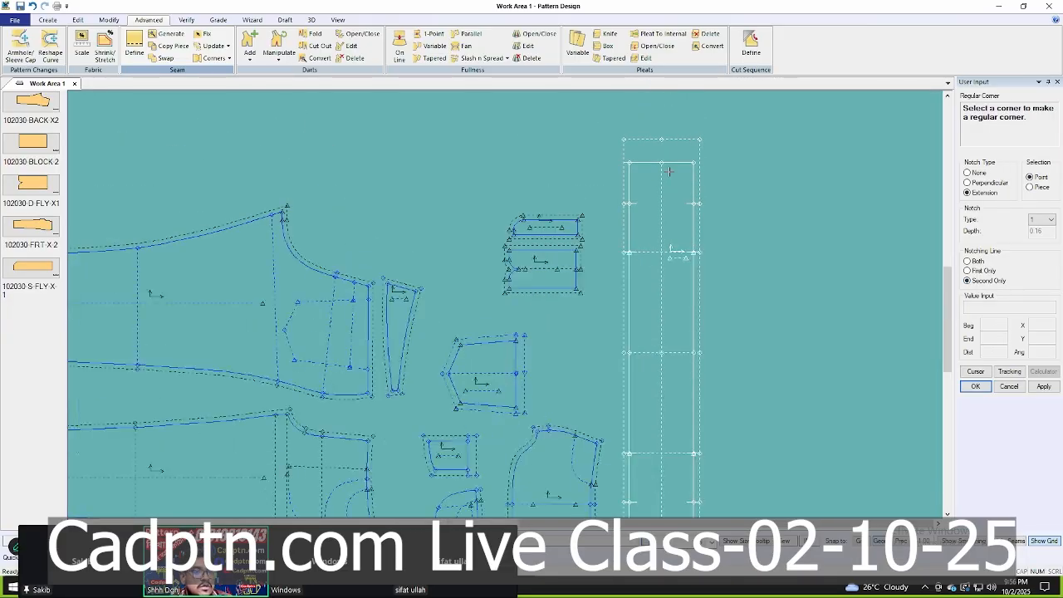
{"action": "right_click", "coordinate": [700, 160]}
{"action": "left_click", "coordinate": [750, 139]}
{"action": "scroll", "coordinate": [698, 135], "scroll_direction": "up", "scroll_amount": 2}
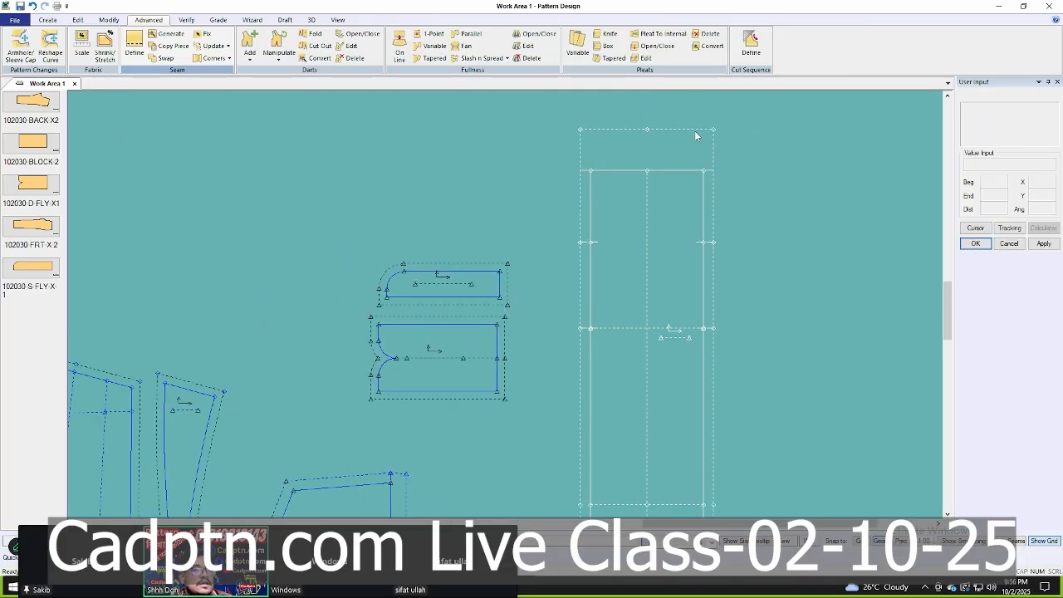
Apply mitered corners with notch type None to both upper seam corners of the binding piece.
{"action": "left_click", "coordinate": [226, 62]}
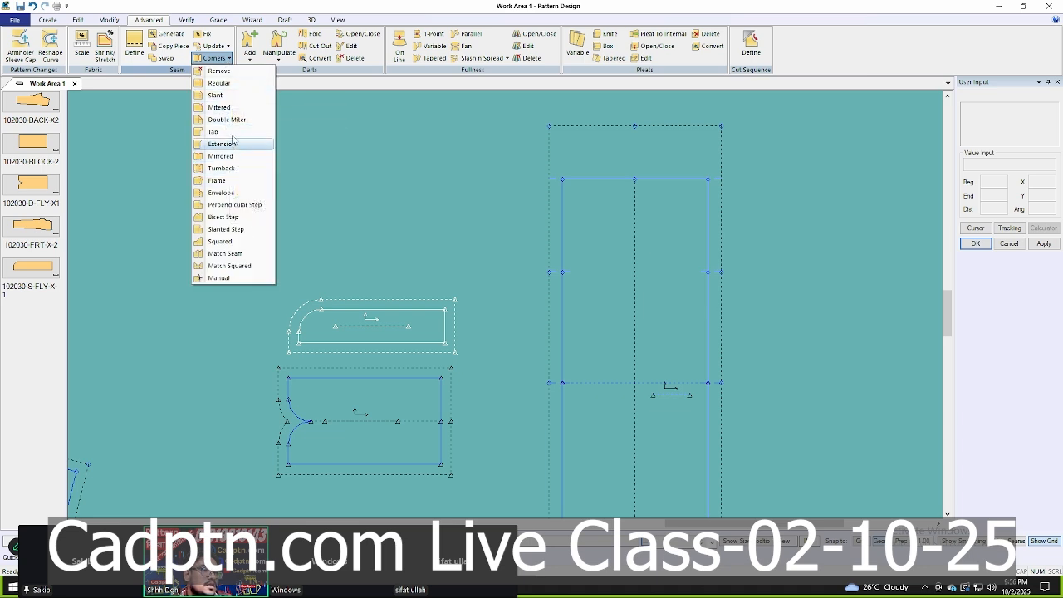
{"action": "left_click", "coordinate": [220, 107]}
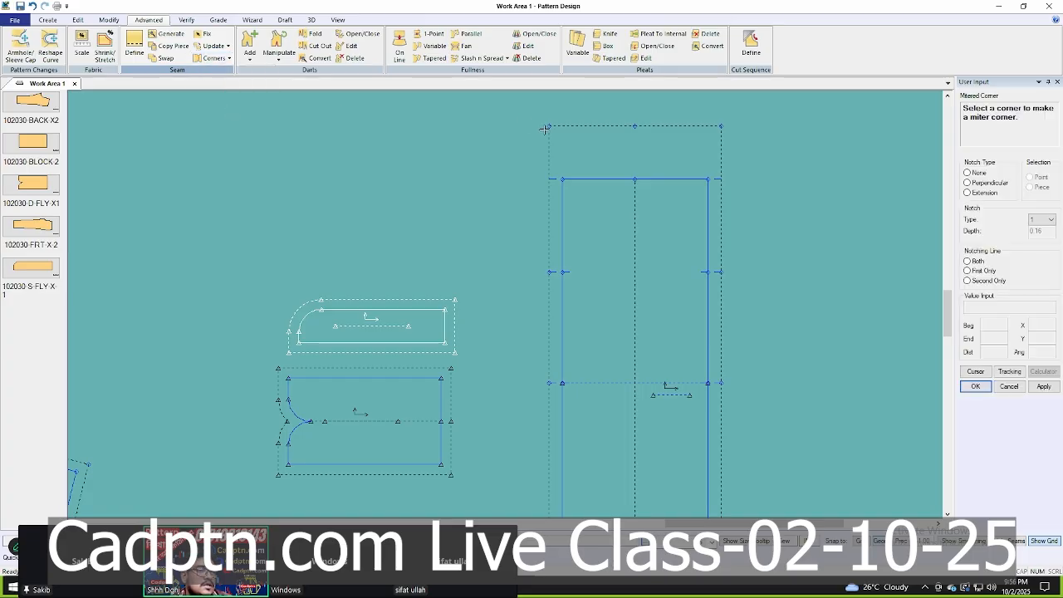
{"action": "left_click", "coordinate": [568, 193]}
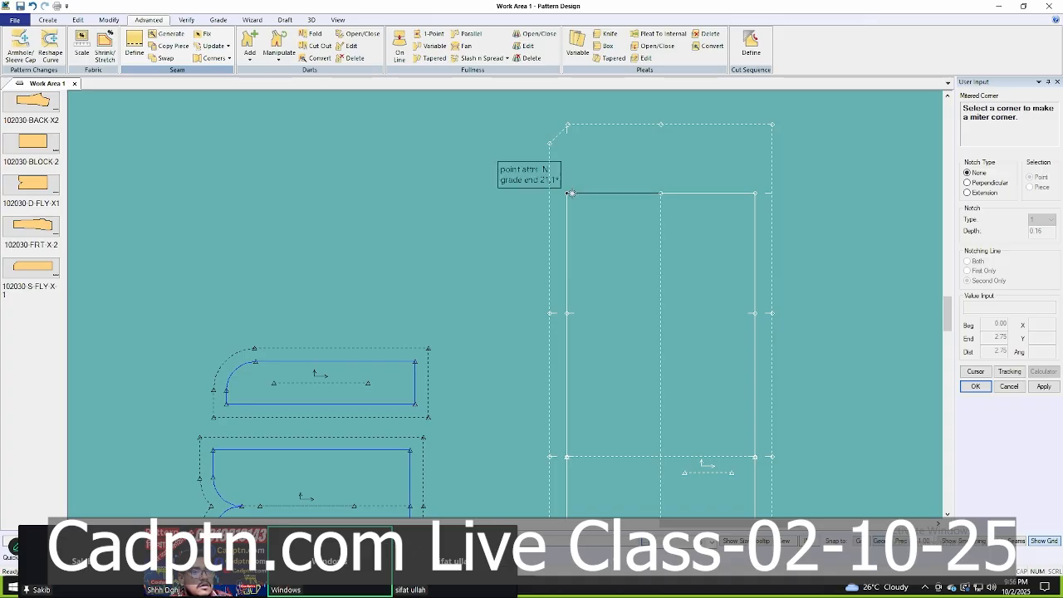
{"action": "left_click", "coordinate": [551, 147]}
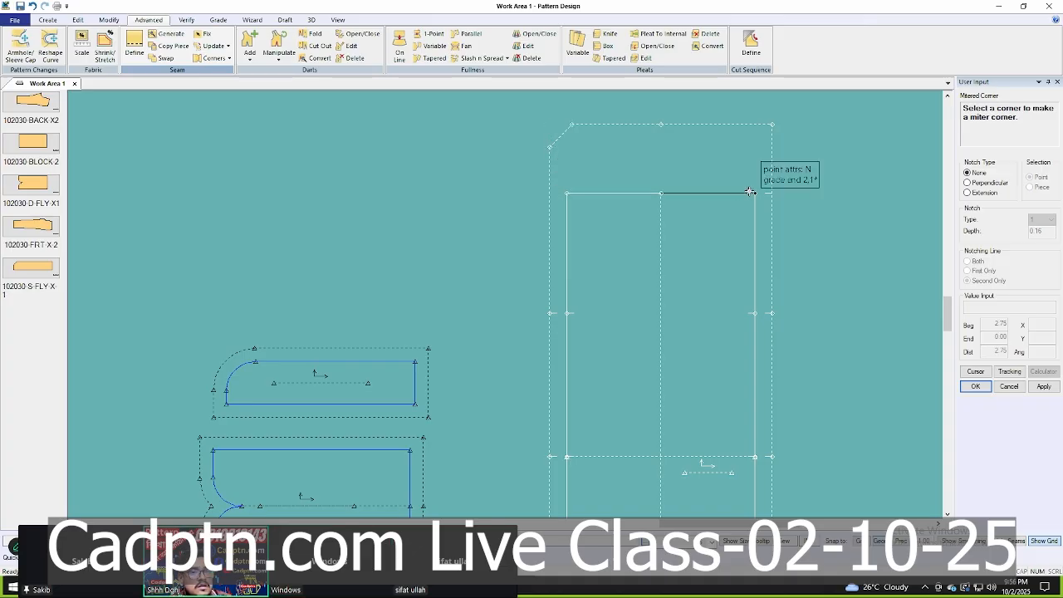
{"action": "left_click", "coordinate": [779, 158]}
{"action": "right_click", "coordinate": [806, 128]}
{"action": "left_click", "coordinate": [820, 136]}
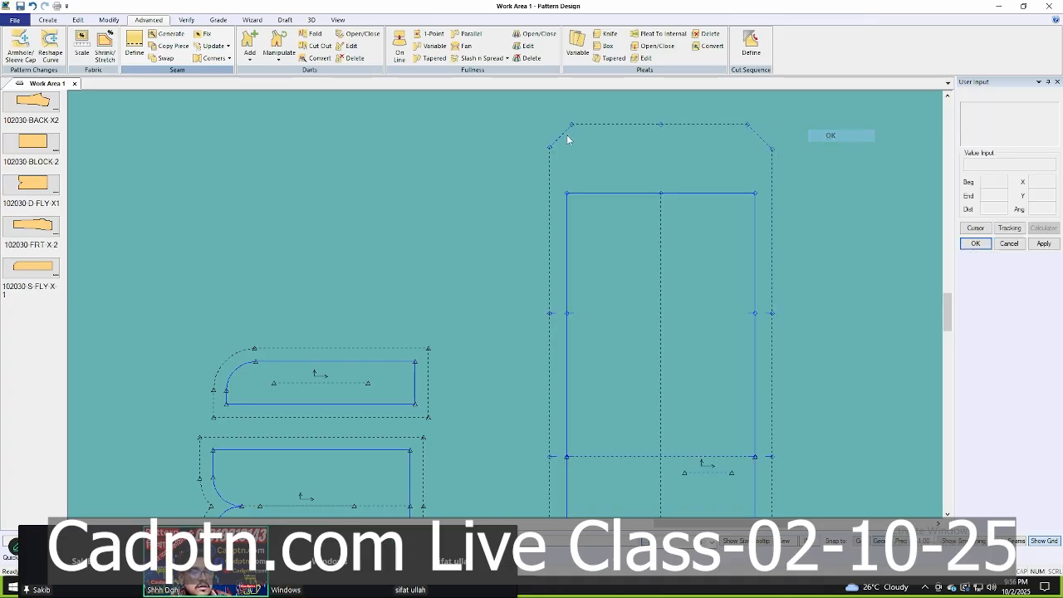
Reposition the binding piece beside the fly pieces and pocket bag, abandoning the even offset command.
{"action": "scroll", "coordinate": [571, 131], "scroll_direction": "down", "scroll_amount": 5}
{"action": "left_click_drag", "start_coordinate": [595, 396], "coordinate": [607, 346]}
{"action": "scroll", "coordinate": [610, 344], "scroll_direction": "up", "scroll_amount": 1}
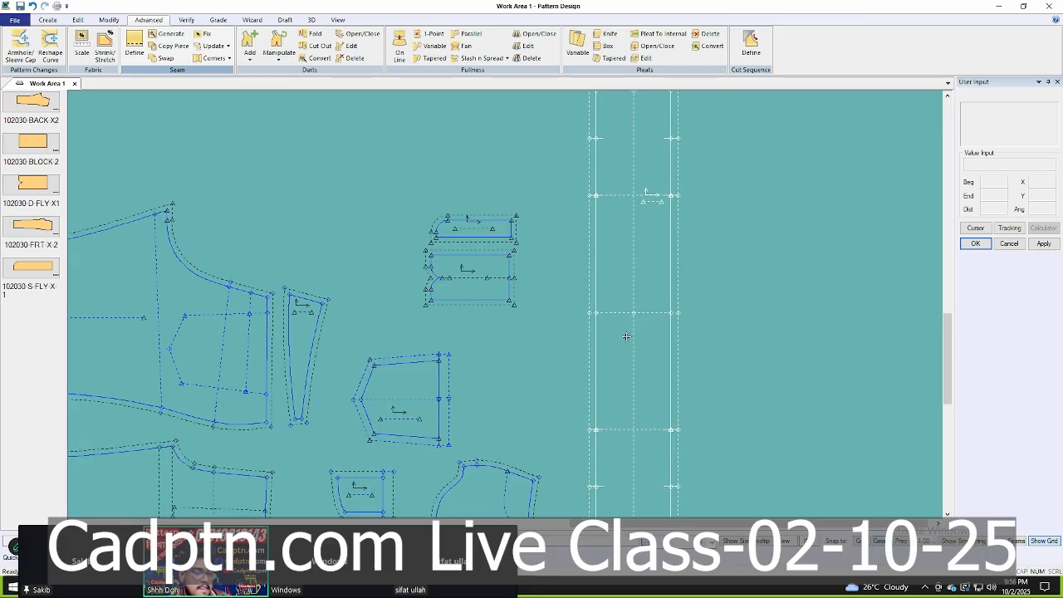
{"action": "left_click", "coordinate": [629, 338]}
{"action": "key", "text": "o"}
{"action": "scroll", "coordinate": [655, 246], "scroll_direction": "down", "scroll_amount": 2}
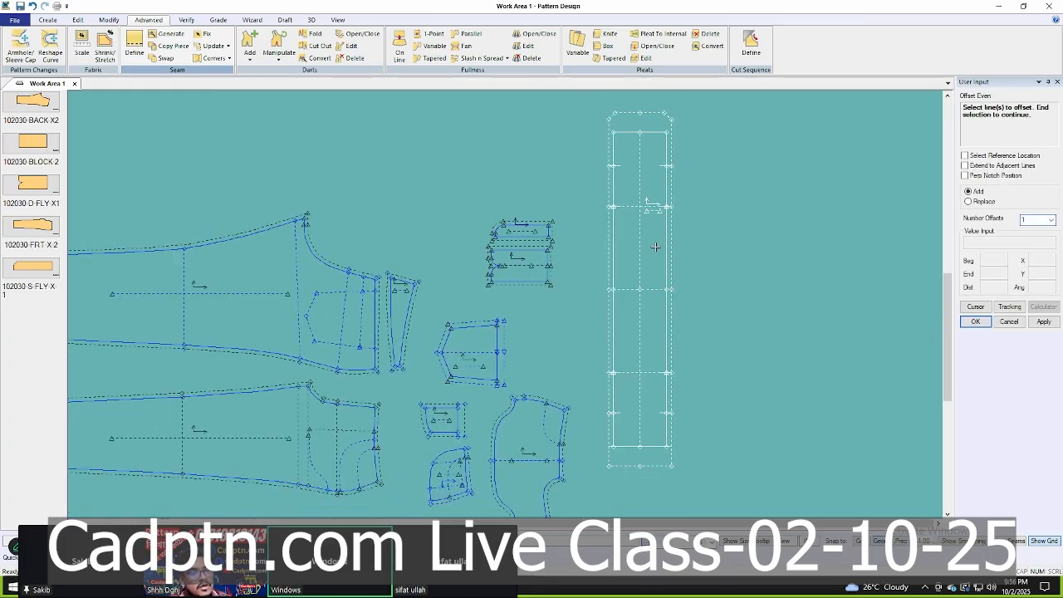
{"action": "left_click", "coordinate": [744, 222]}
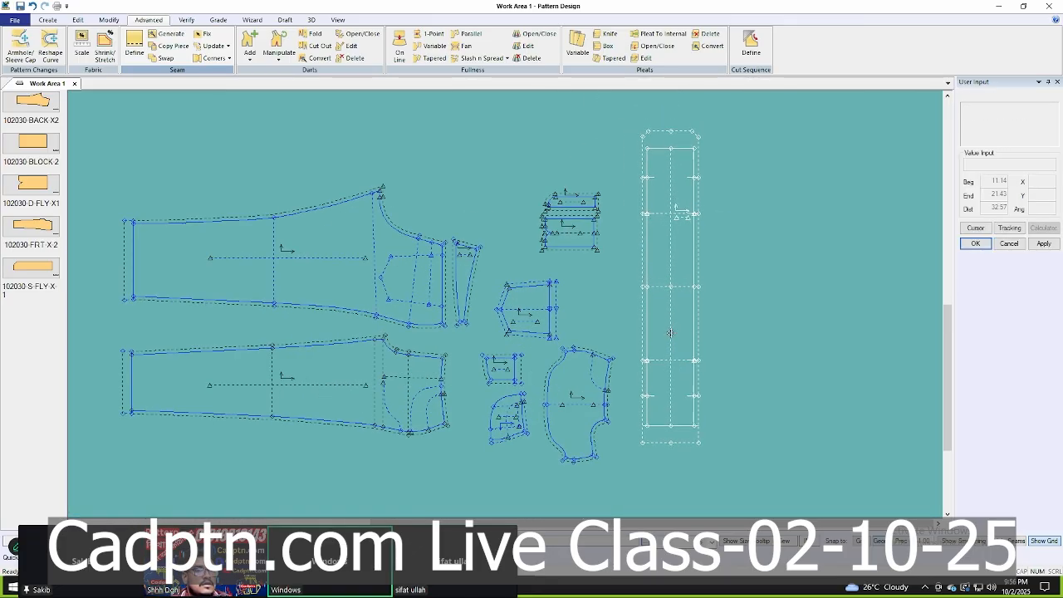
{"action": "scroll", "coordinate": [426, 375], "scroll_direction": "up", "scroll_amount": 1}
{"action": "left_click", "coordinate": [752, 302]}
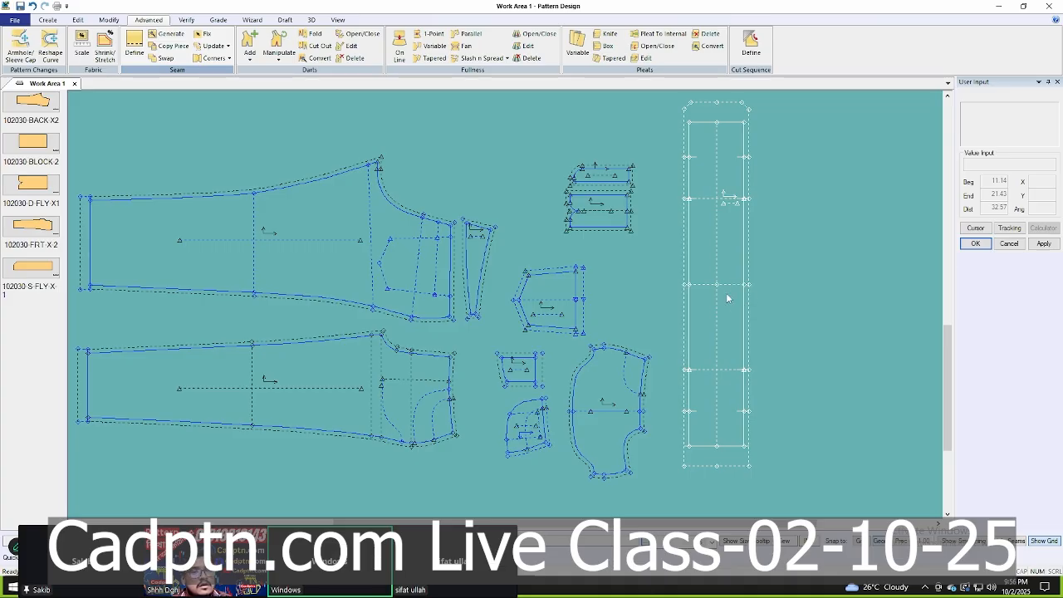
{"action": "scroll", "coordinate": [724, 174], "scroll_direction": "up", "scroll_amount": 2}
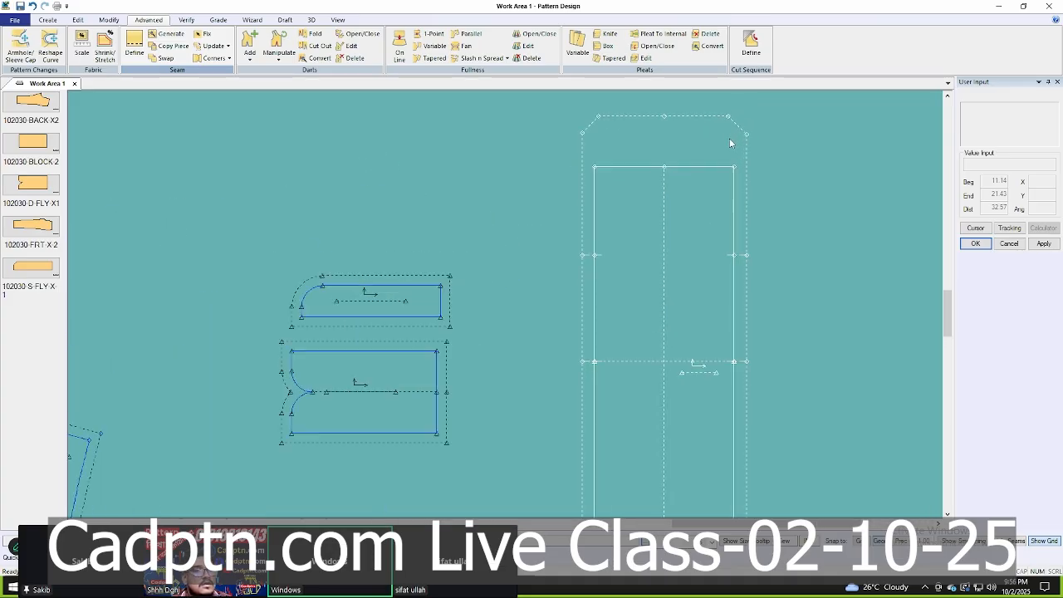
{"action": "scroll", "coordinate": [666, 155], "scroll_direction": "down", "scroll_amount": 3}
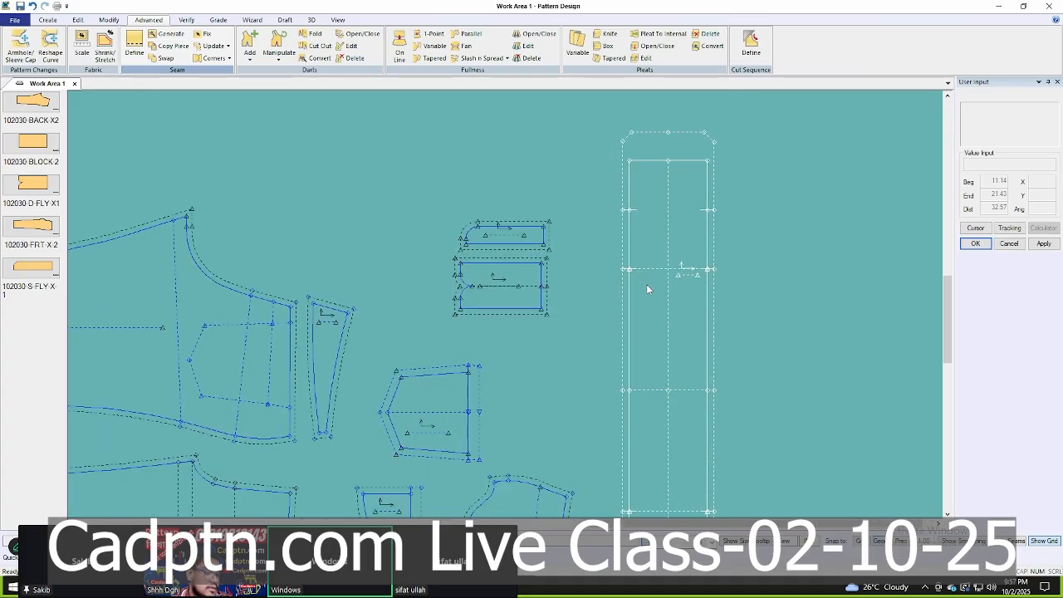
{"action": "key", "text": "g"}
{"action": "scroll", "coordinate": [644, 252], "scroll_direction": "up", "scroll_amount": 2}
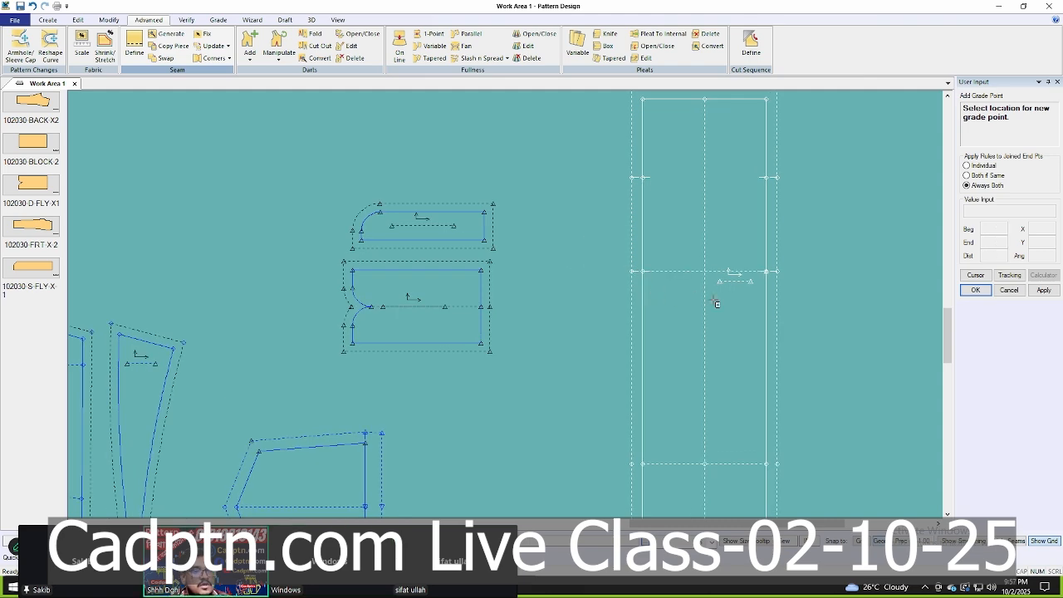
{"action": "scroll", "coordinate": [768, 246], "scroll_direction": "down", "scroll_amount": 5}
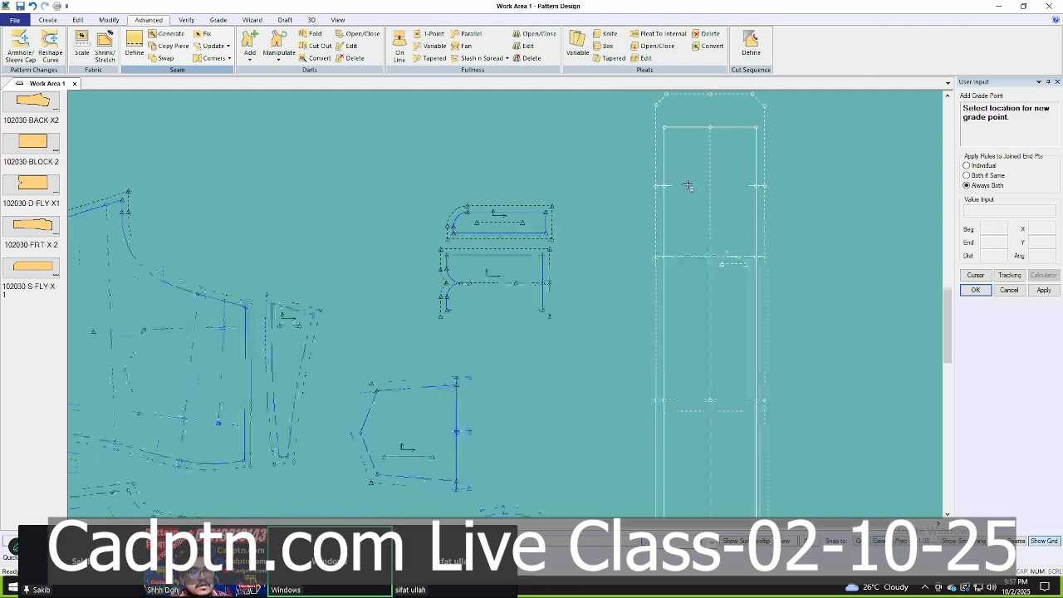
{"action": "scroll", "coordinate": [673, 468], "scroll_direction": "up", "scroll_amount": 5}
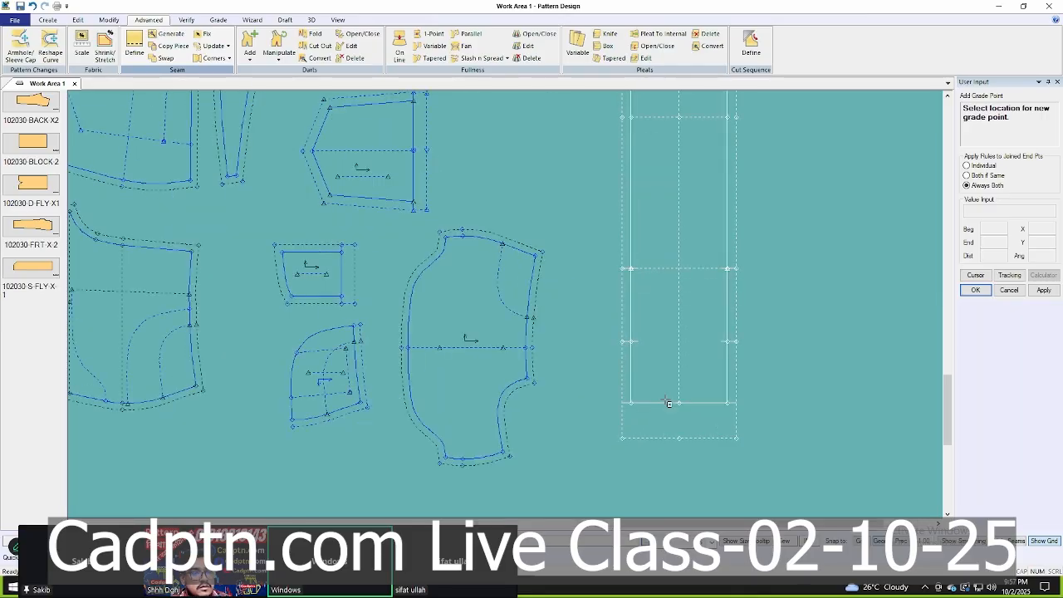
{"action": "right_click", "coordinate": [545, 272]}
{"action": "left_click", "coordinate": [601, 280]}
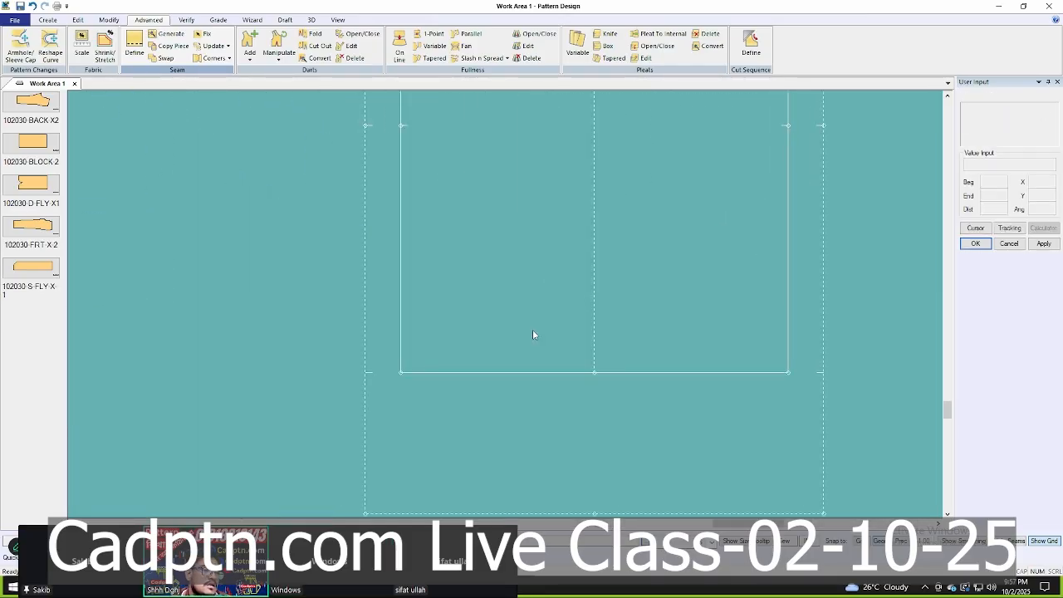
{"action": "scroll", "coordinate": [547, 375], "scroll_direction": "down", "scroll_amount": 5}
{"action": "scroll", "coordinate": [578, 427], "scroll_direction": "down", "scroll_amount": 2}
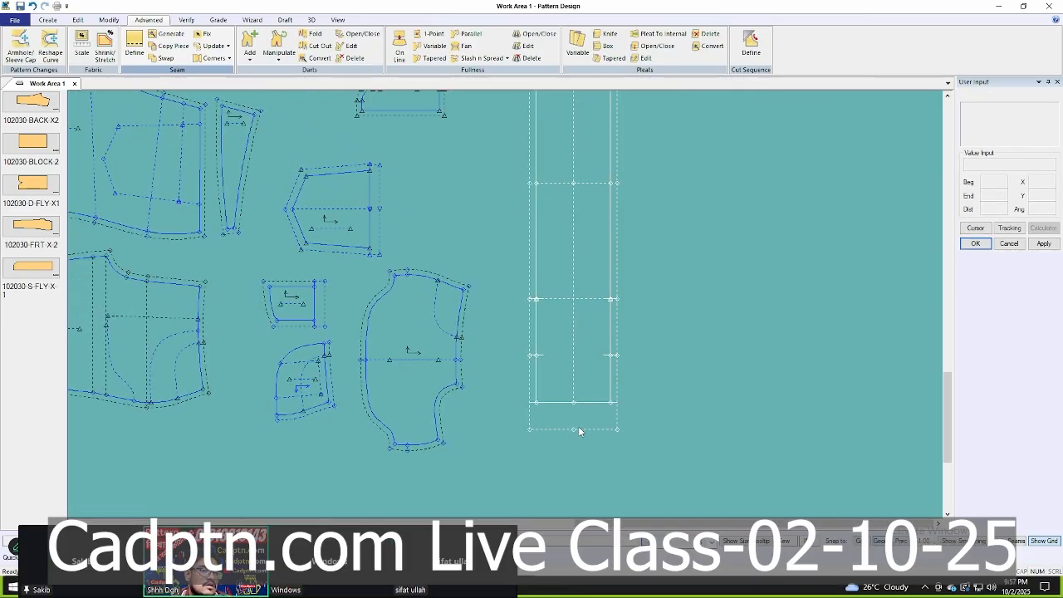
{"action": "scroll", "coordinate": [551, 332], "scroll_direction": "up", "scroll_amount": 4}
{"action": "scroll", "coordinate": [552, 334], "scroll_direction": "up", "scroll_amount": 1}
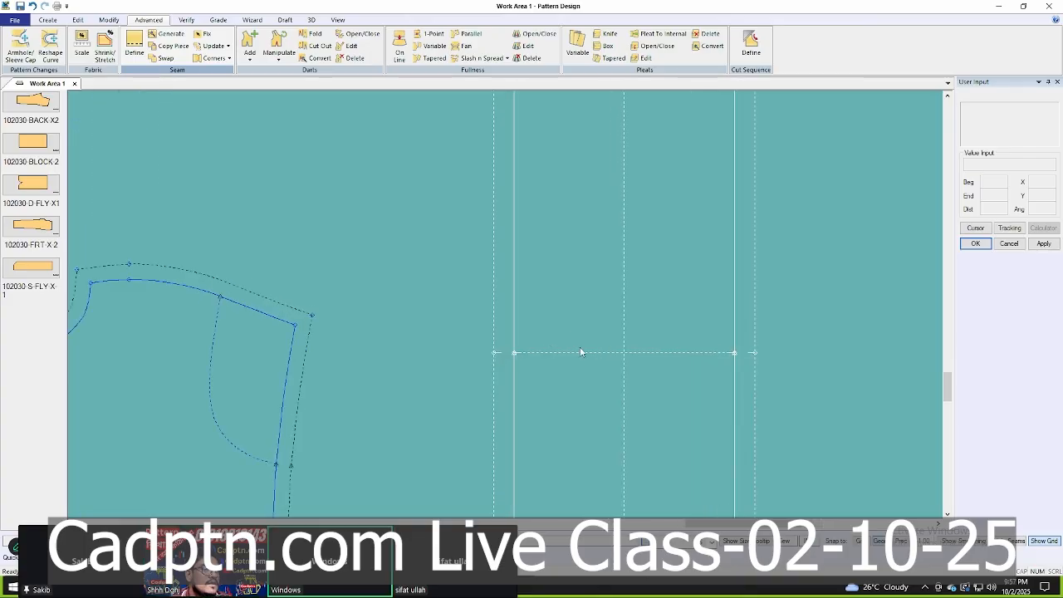
Move the binding piece higher beside the pocket bag.
{"action": "left_click", "coordinate": [580, 349]}
{"action": "left_click", "coordinate": [579, 245]}
{"action": "key", "text": "g"}
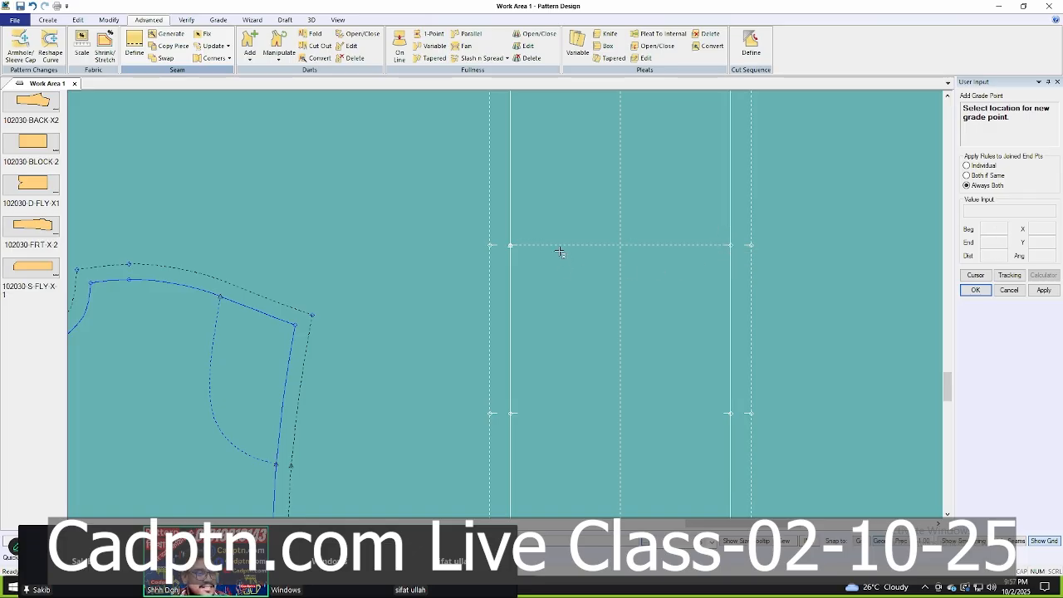
{"action": "right_click", "coordinate": [606, 192]}
{"action": "left_click", "coordinate": [609, 193]}
{"action": "scroll", "coordinate": [528, 241], "scroll_direction": "down", "scroll_amount": 2}
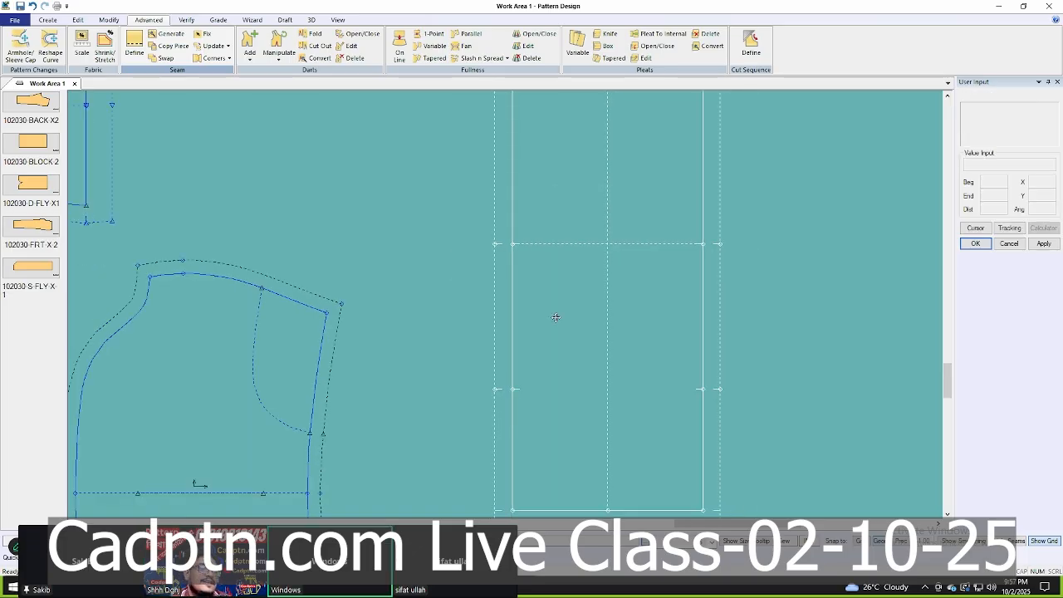
{"action": "left_click_drag", "start_coordinate": [557, 336], "coordinate": [581, 125]}
{"action": "left_click_drag", "start_coordinate": [564, 299], "coordinate": [469, 321]}
{"action": "scroll", "coordinate": [470, 321], "scroll_direction": "up", "scroll_amount": 3}
{"action": "scroll", "coordinate": [449, 327], "scroll_direction": "up", "scroll_amount": 2}
{"action": "left_click", "coordinate": [449, 323]}
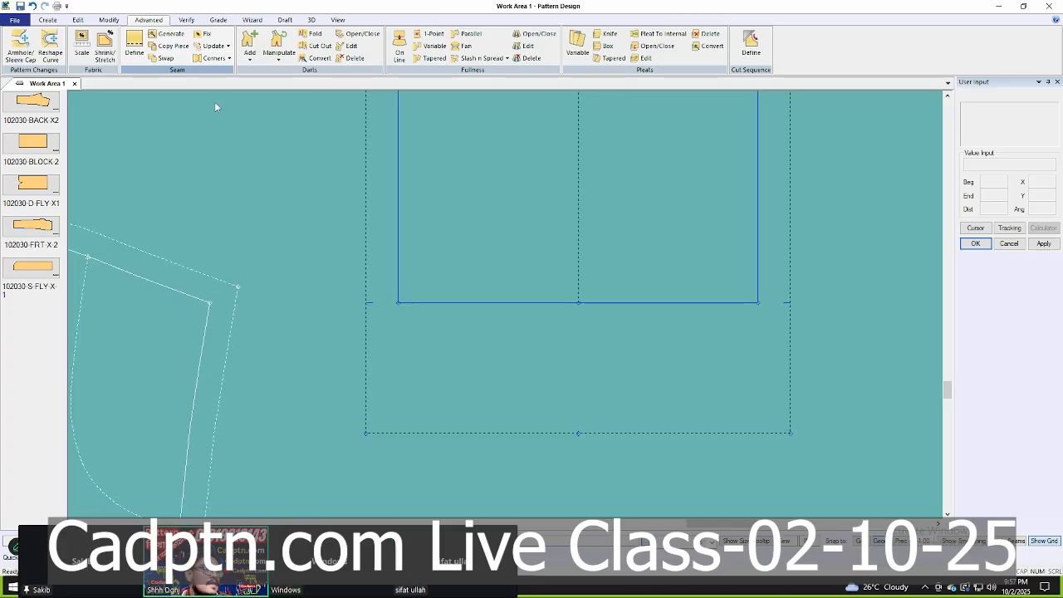
Apply regular seam corners with extension notches and Second Only notching to the binding's lower corners.
{"action": "left_click", "coordinate": [221, 59]}
{"action": "left_click", "coordinate": [228, 85]}
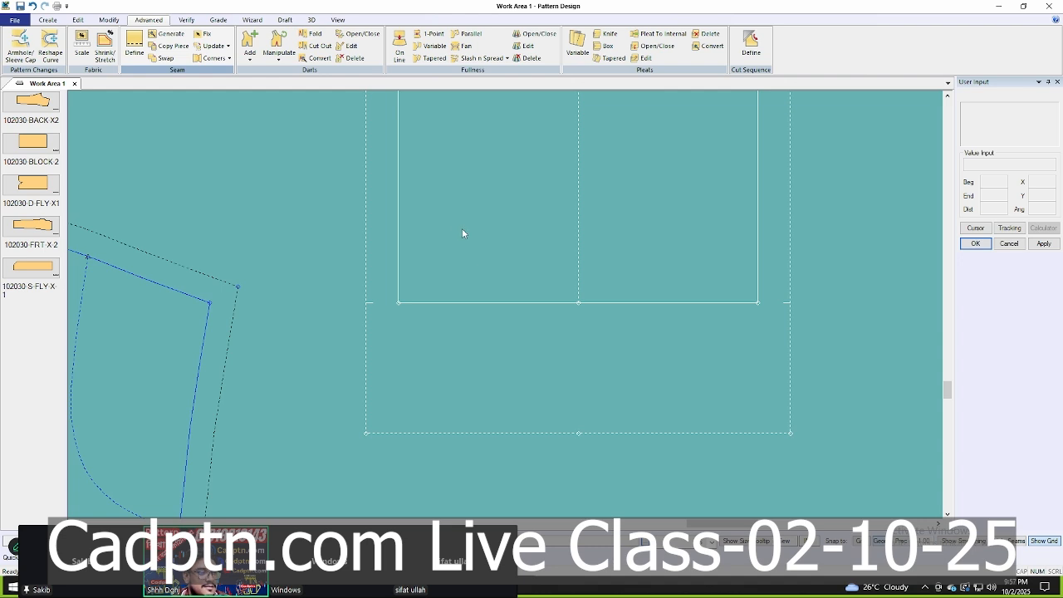
{"action": "left_click", "coordinate": [459, 225]}
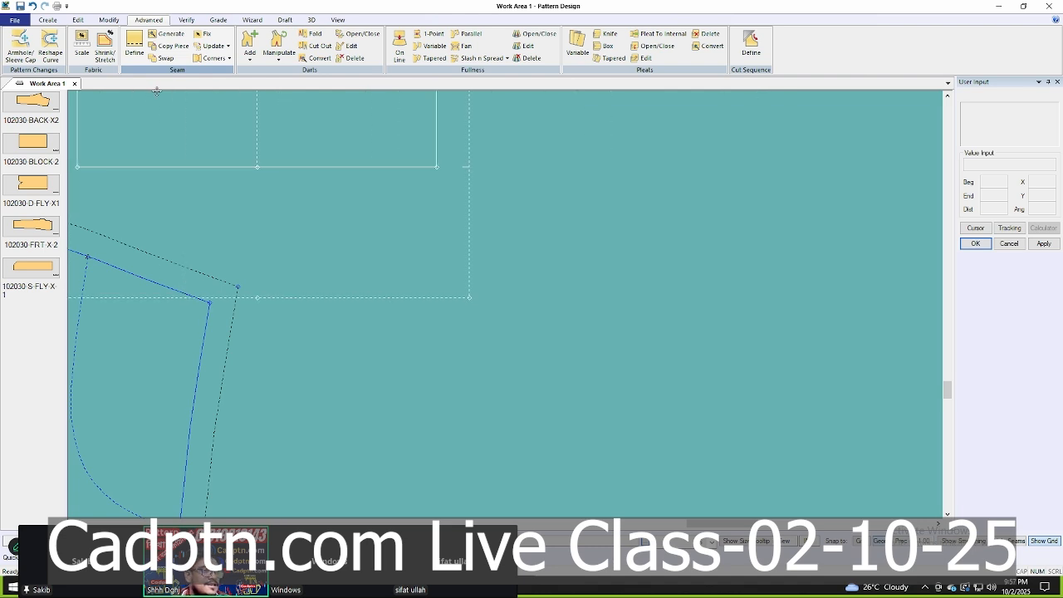
{"action": "left_click", "coordinate": [221, 59]}
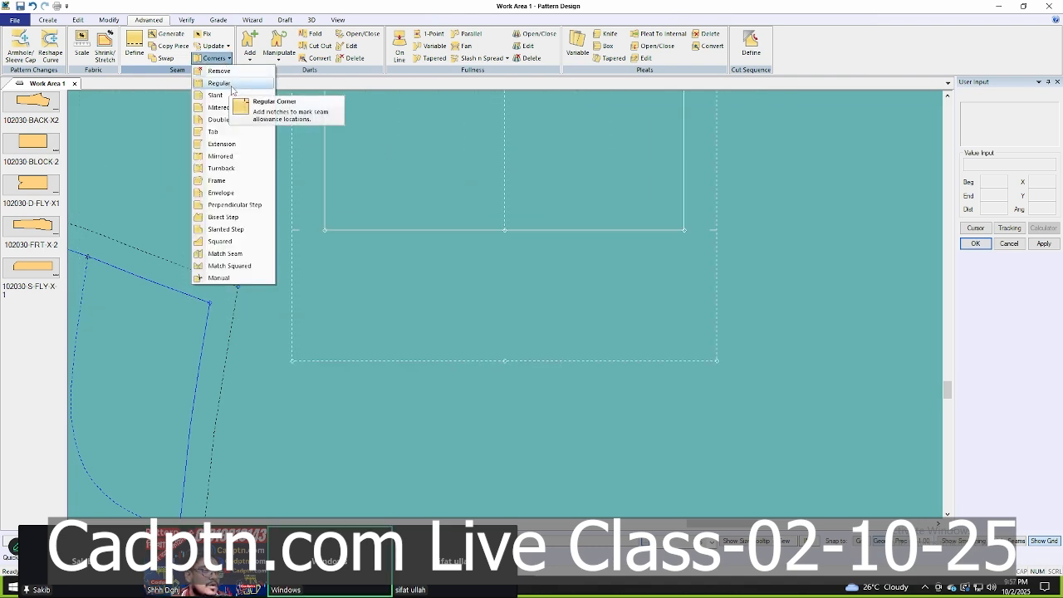
{"action": "left_click", "coordinate": [232, 86]}
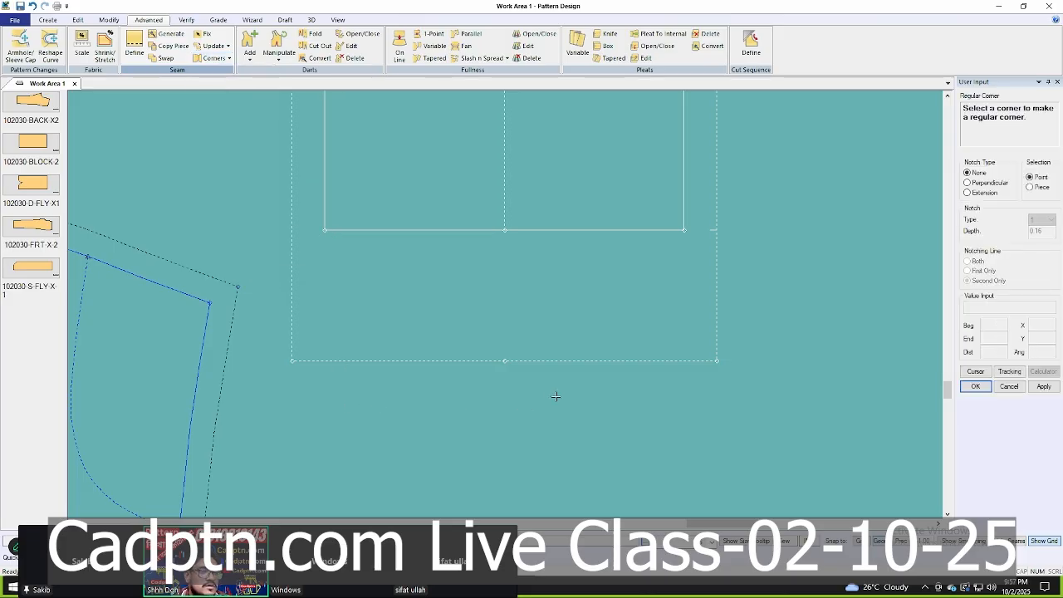
{"action": "scroll", "coordinate": [556, 396], "scroll_direction": "down", "scroll_amount": 3}
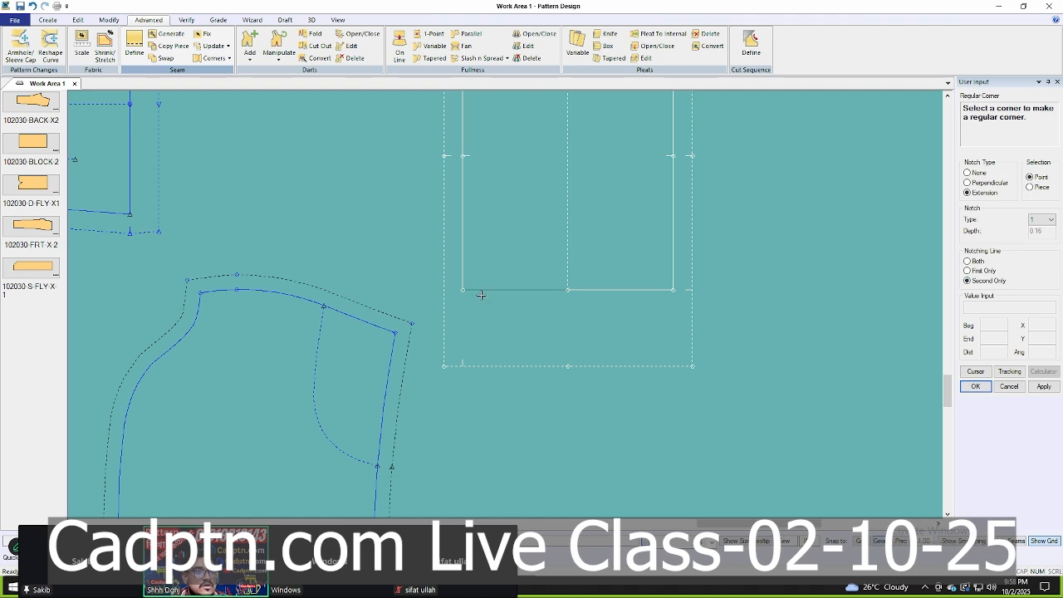
{"action": "scroll", "coordinate": [465, 342], "scroll_direction": "down", "scroll_amount": 6}
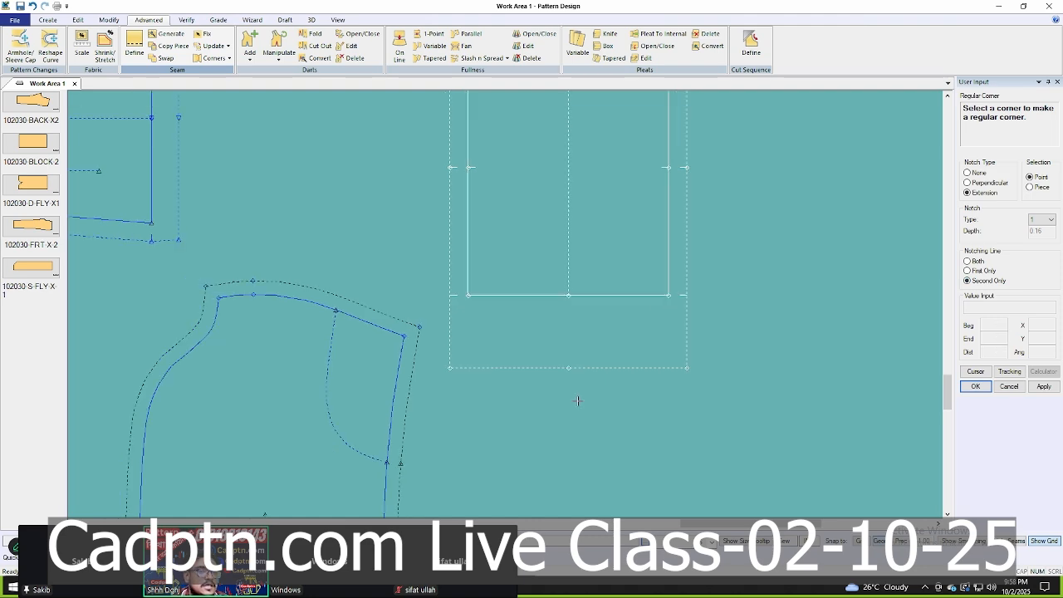
{"action": "scroll", "coordinate": [664, 322], "scroll_direction": "down", "scroll_amount": 2}
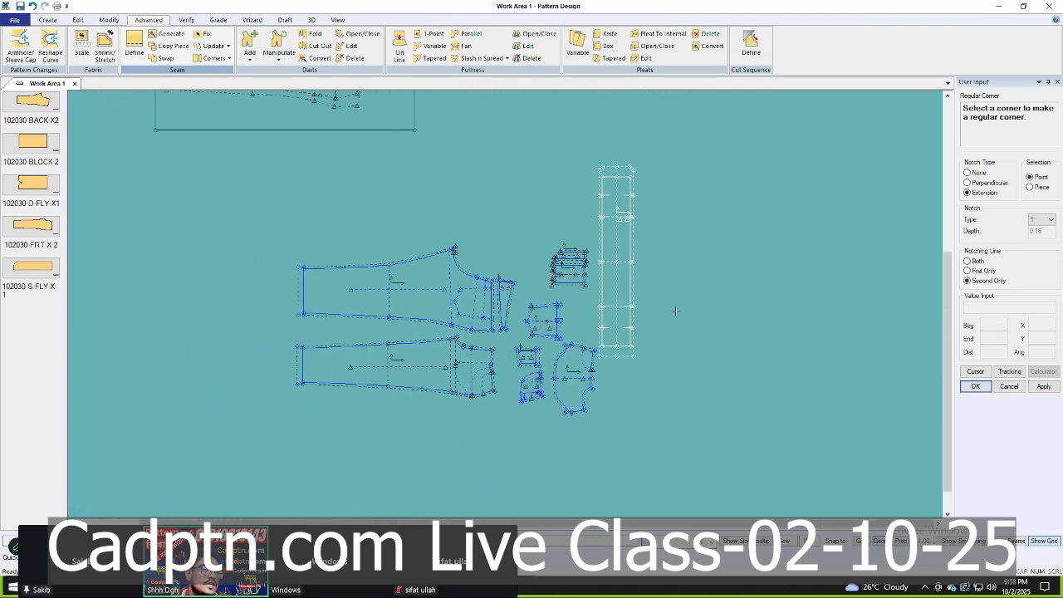
{"action": "right_click", "coordinate": [696, 284]}
{"action": "left_click", "coordinate": [696, 285]}
Lower the binding beside the pocket bag and line up the D-fly and S-fly in a column above the back pocket.
{"action": "scroll", "coordinate": [622, 340], "scroll_direction": "up", "scroll_amount": 2}
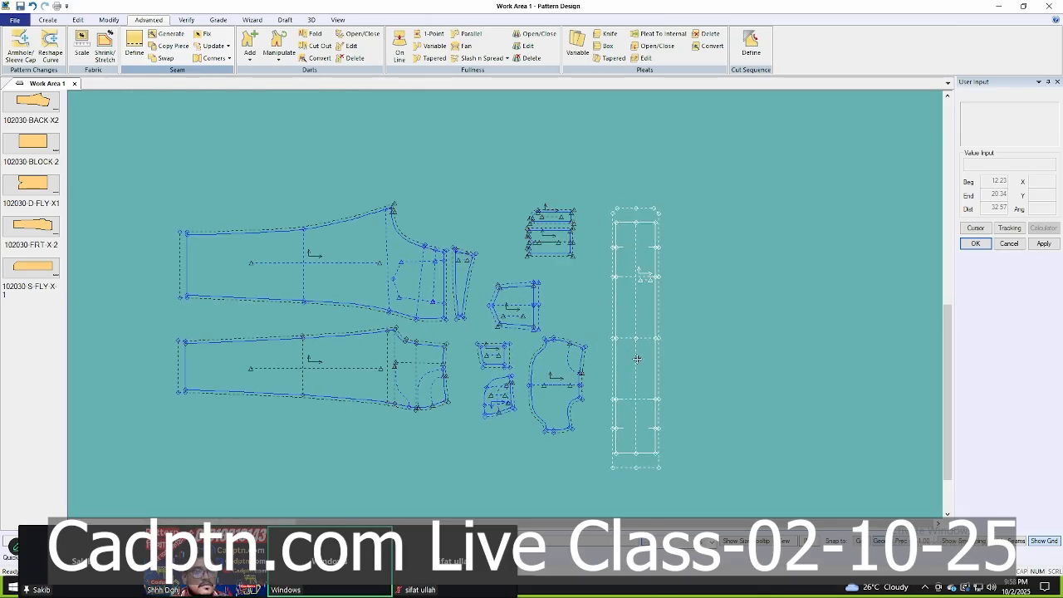
{"action": "scroll", "coordinate": [249, 374], "scroll_direction": "up", "scroll_amount": 3}
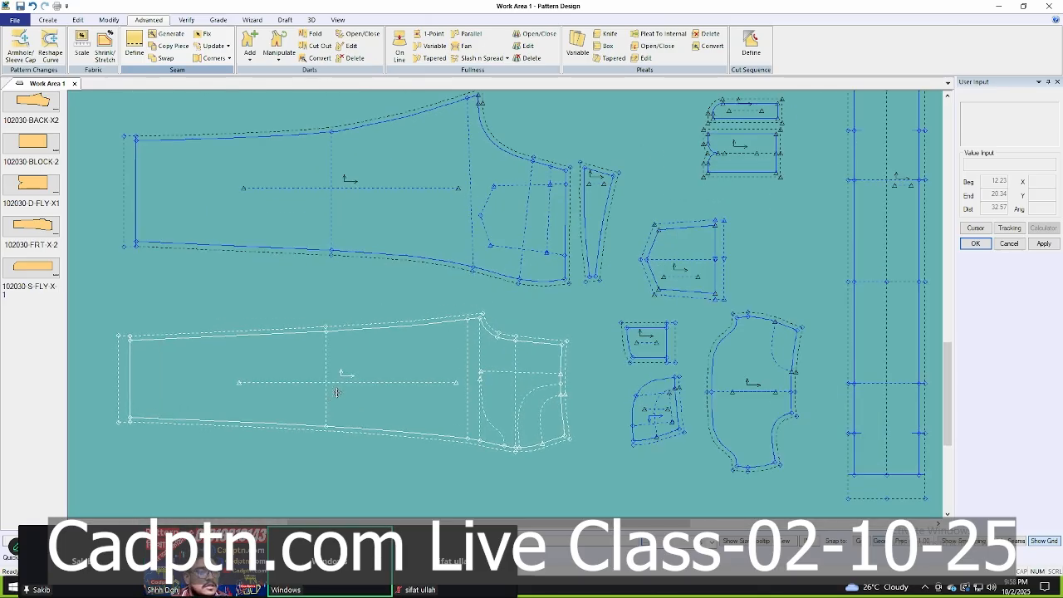
{"action": "scroll", "coordinate": [498, 382], "scroll_direction": "down", "scroll_amount": 2}
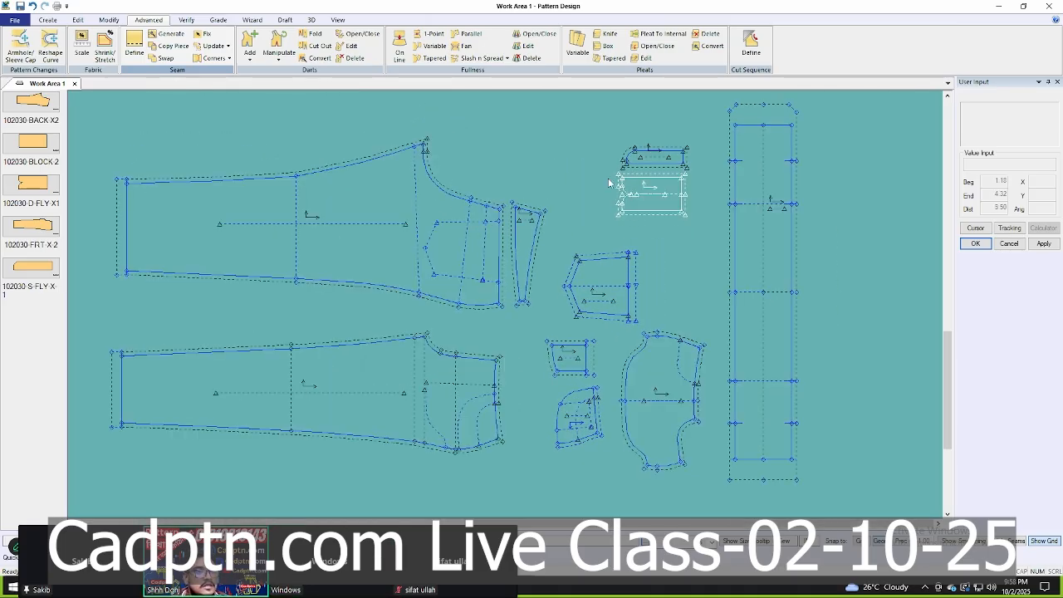
{"action": "left_click_drag", "start_coordinate": [620, 197], "coordinate": [596, 208]}
{"action": "left_click", "coordinate": [581, 217]}
{"action": "left_click", "coordinate": [641, 166]}
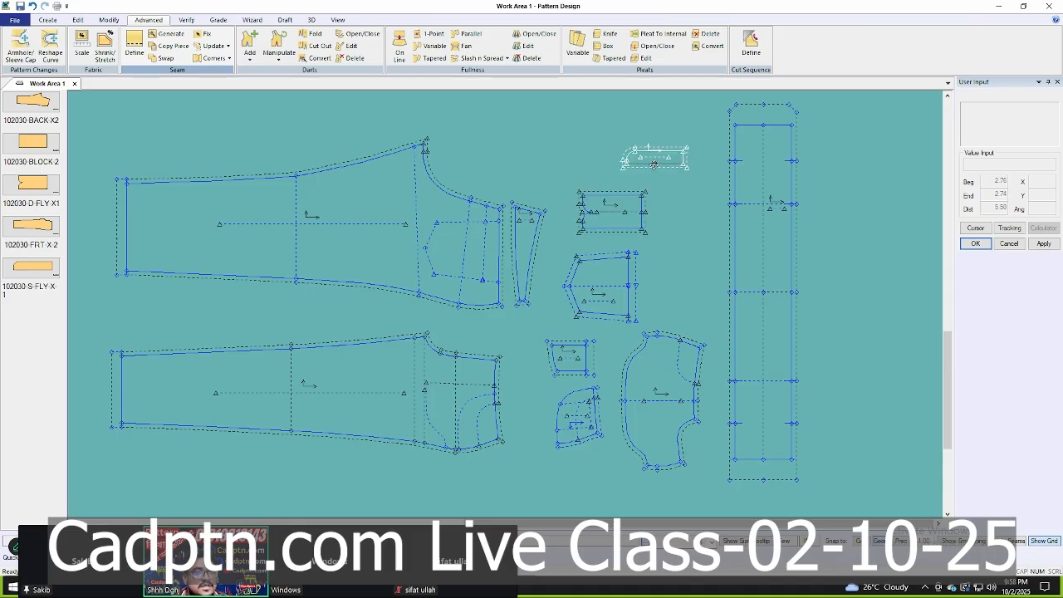
{"action": "left_click", "coordinate": [598, 170]}
{"action": "left_click", "coordinate": [610, 245]}
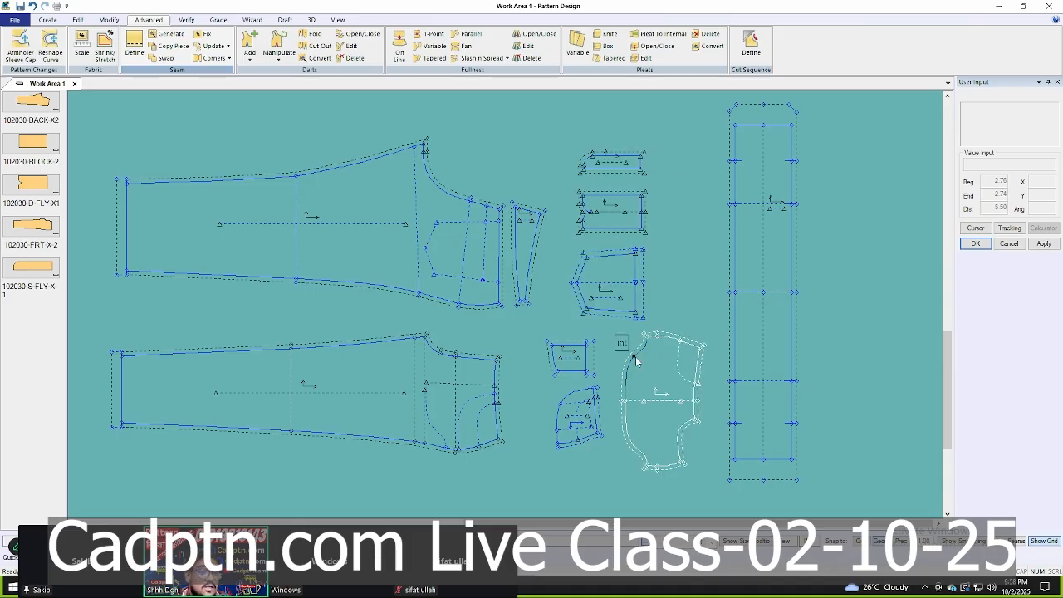
{"action": "scroll", "coordinate": [563, 286], "scroll_direction": "down", "scroll_amount": 3}
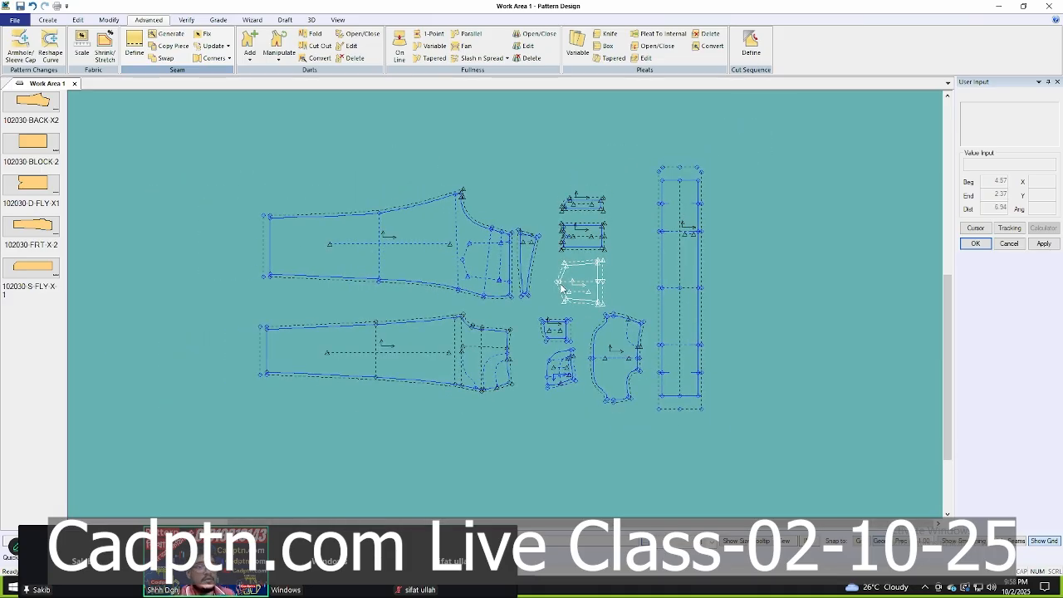
{"action": "left_click", "coordinate": [557, 291]}
{"action": "scroll", "coordinate": [482, 249], "scroll_direction": "up", "scroll_amount": 3}
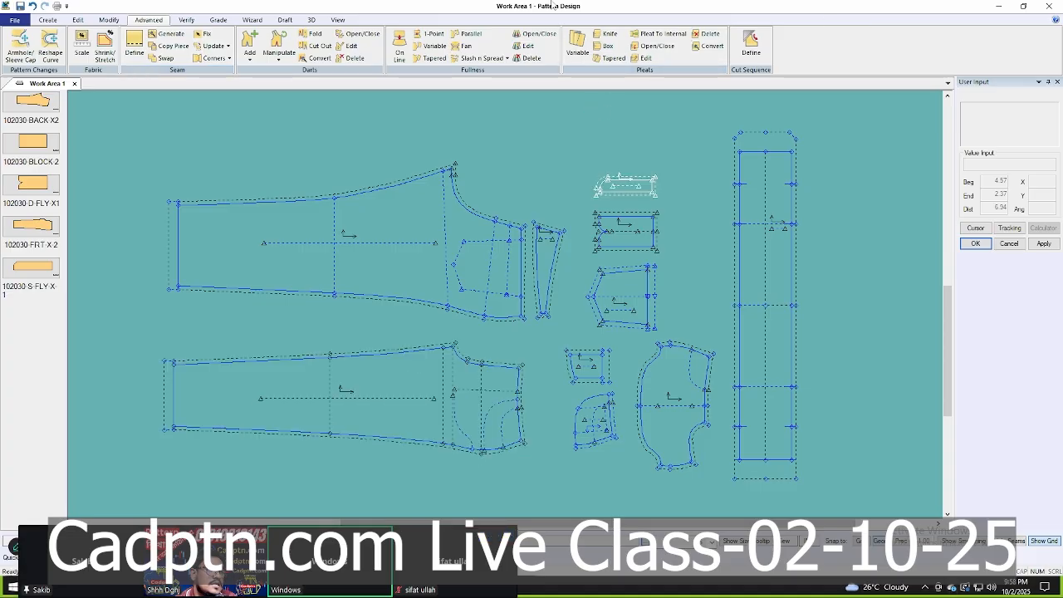
Shift the back pocket, D-fly and S-fly into a column above the pocket bag, and move the binding slightly outward.
{"action": "left_click", "coordinate": [213, 58]}
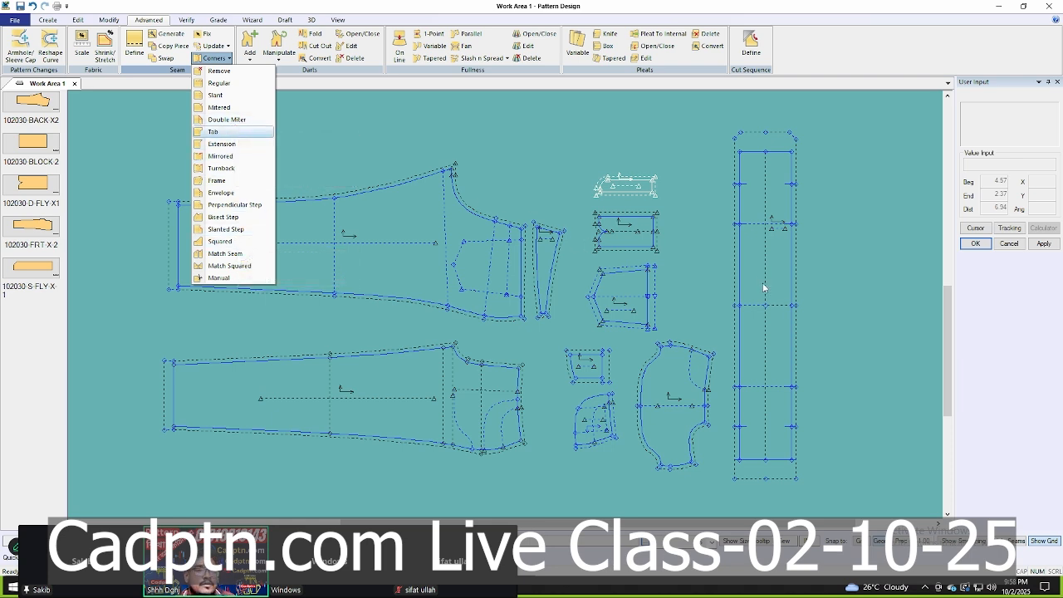
{"action": "left_click", "coordinate": [616, 307]}
{"action": "left_click_drag", "start_coordinate": [618, 302], "coordinate": [673, 297]}
{"action": "left_click_drag", "start_coordinate": [608, 253], "coordinate": [655, 248]}
{"action": "left_click_drag", "start_coordinate": [612, 195], "coordinate": [654, 177]}
{"action": "scroll", "coordinate": [654, 177], "scroll_direction": "down", "scroll_amount": 1}
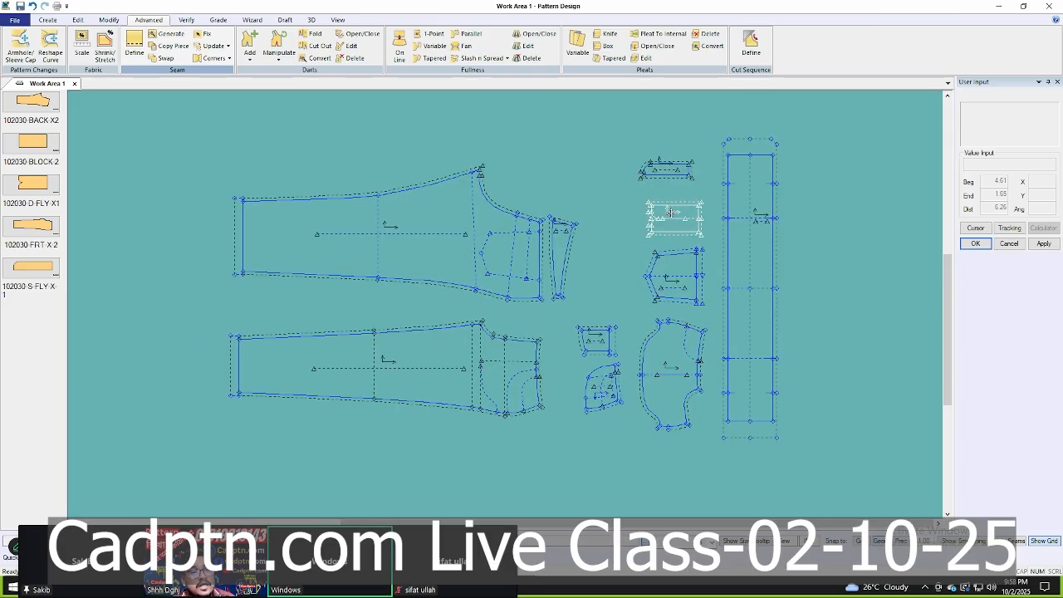
{"action": "left_click_drag", "start_coordinate": [752, 298], "coordinate": [759, 296]}
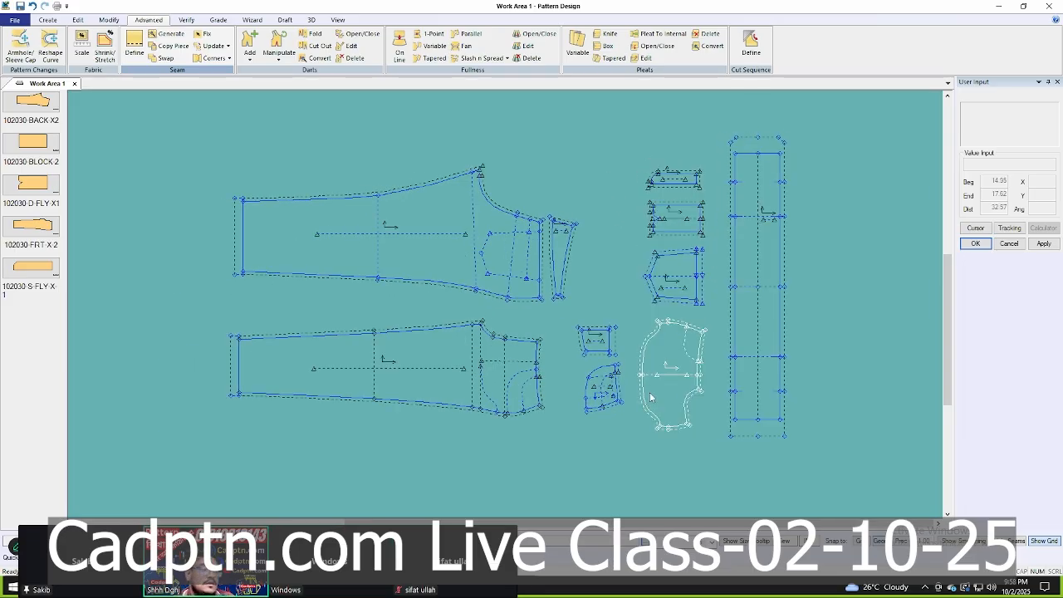
{"action": "left_click_drag", "start_coordinate": [610, 387], "coordinate": [605, 392]}
{"action": "left_click", "coordinate": [664, 425]}
{"action": "scroll", "coordinate": [661, 427], "scroll_direction": "up", "scroll_amount": 1}
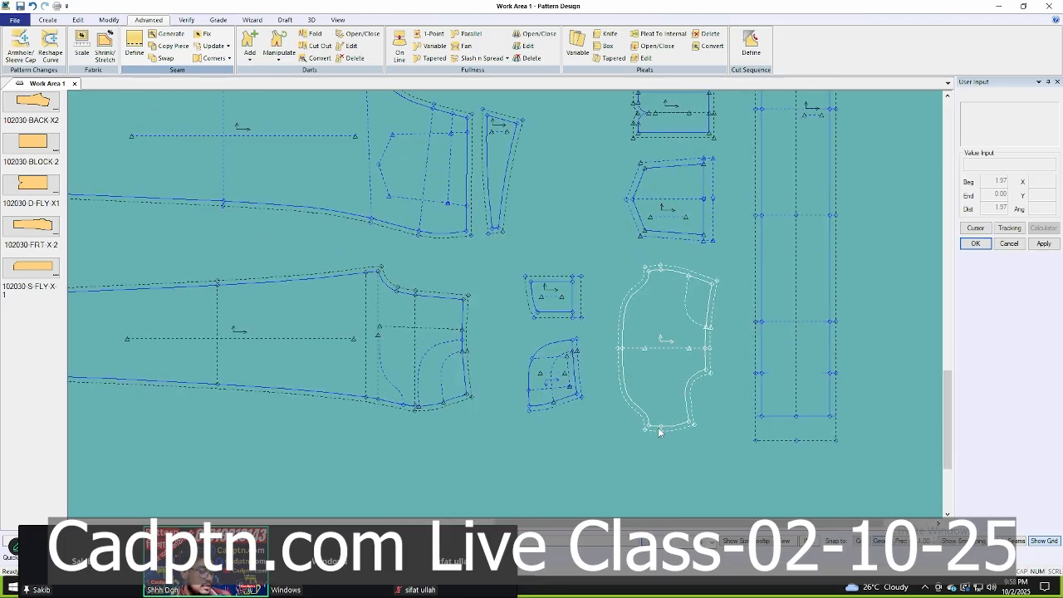
Realign the curved pocket facing piece to its grain line, and nudge both small pocket pieces and the pocket bag upward.
{"action": "key", "text": "r"}
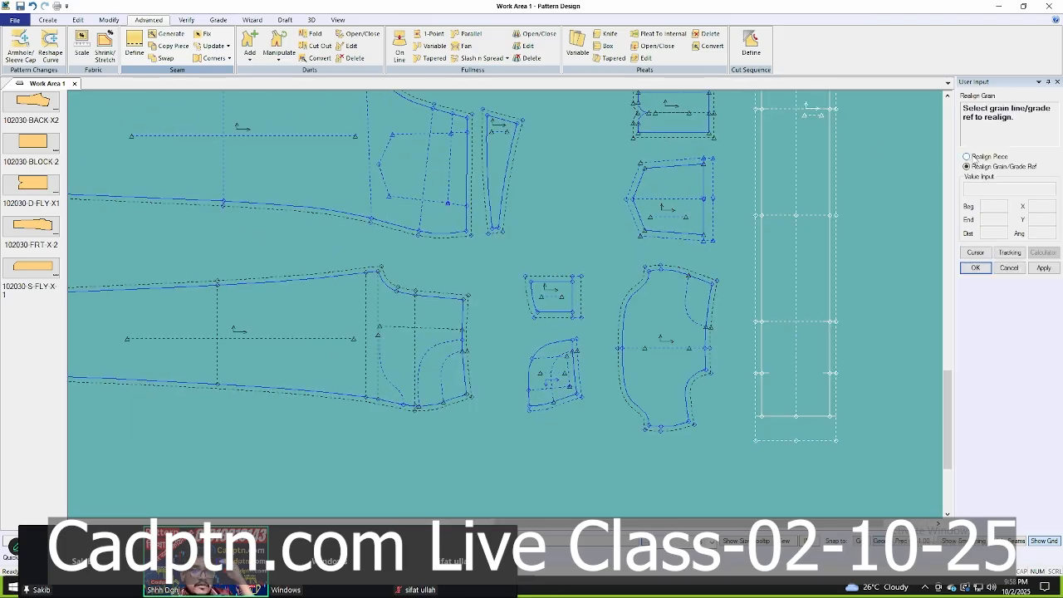
{"action": "left_click", "coordinate": [549, 284]}
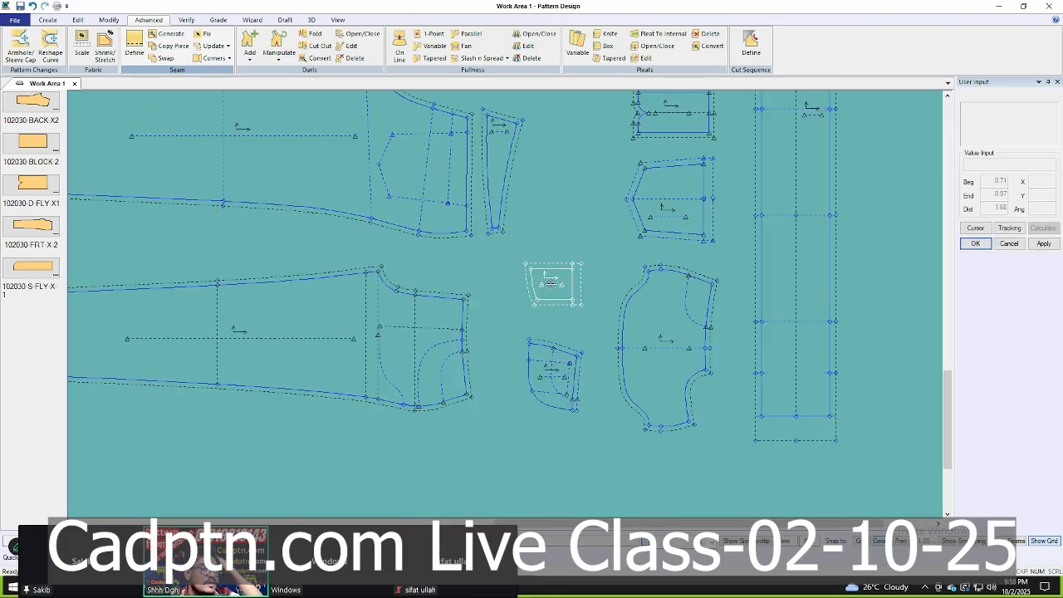
{"action": "left_click", "coordinate": [549, 281]}
{"action": "left_click", "coordinate": [552, 378]}
{"action": "left_click", "coordinate": [548, 369]}
{"action": "left_click", "coordinate": [658, 340]}
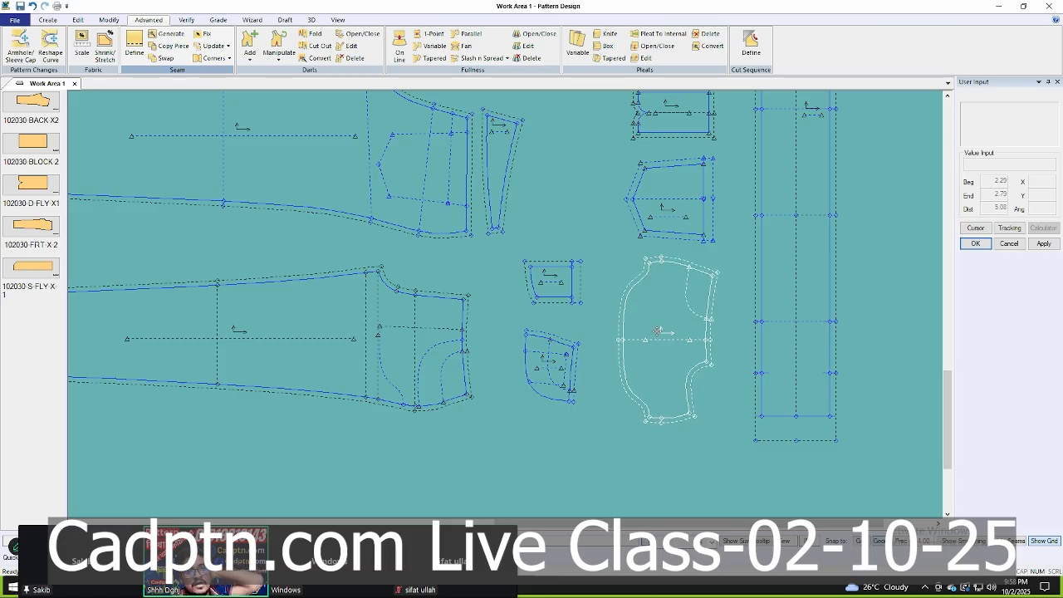
{"action": "left_click", "coordinate": [657, 332]}
Nudge the binding and the front panel to even out the spacing of the layout.
{"action": "scroll", "coordinate": [693, 342], "scroll_direction": "down", "scroll_amount": 7}
{"action": "scroll", "coordinate": [649, 323], "scroll_direction": "up", "scroll_amount": 3}
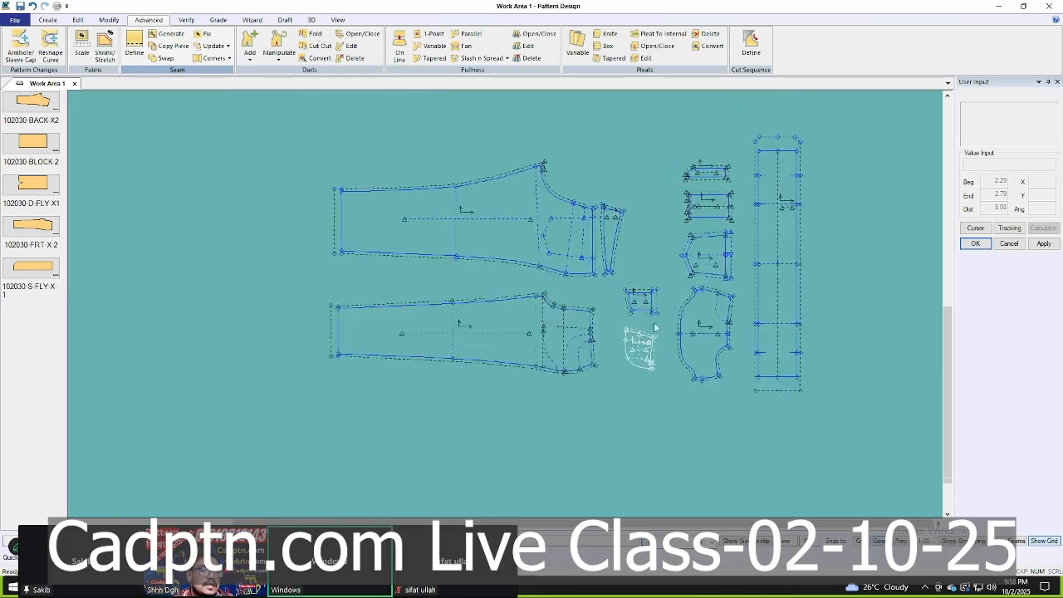
{"action": "left_click", "coordinate": [787, 297]}
{"action": "left_click", "coordinate": [782, 302]}
{"action": "left_click", "coordinate": [479, 324]}
{"action": "left_click", "coordinate": [474, 325]}
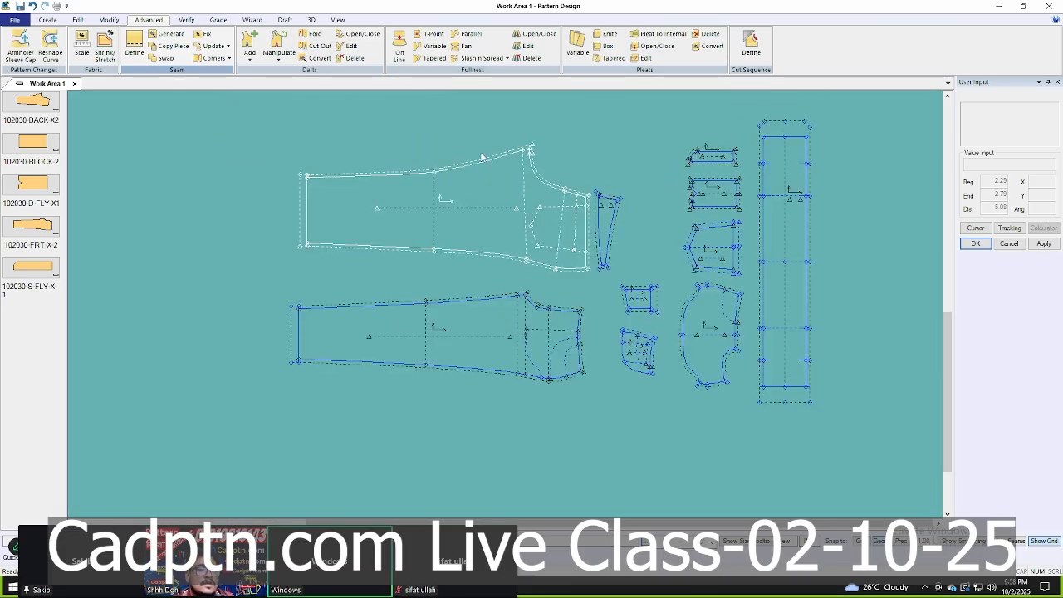
{"action": "scroll", "coordinate": [304, 271], "scroll_direction": "down", "scroll_amount": 2}
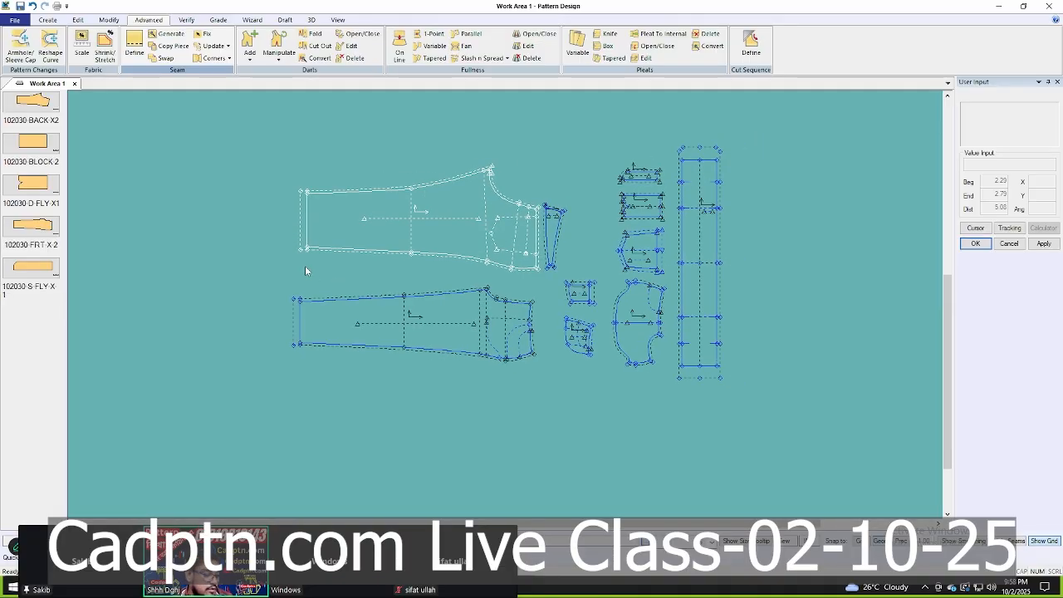
Save all the arranged pattern pieces with Set Original Position enabled, overwriting the existing stored pieces.
{"action": "key", "text": "ctrl+s"}
{"action": "left_click_drag", "start_coordinate": [771, 126], "coordinate": [302, 407]}
{"action": "right_click", "coordinate": [465, 178]}
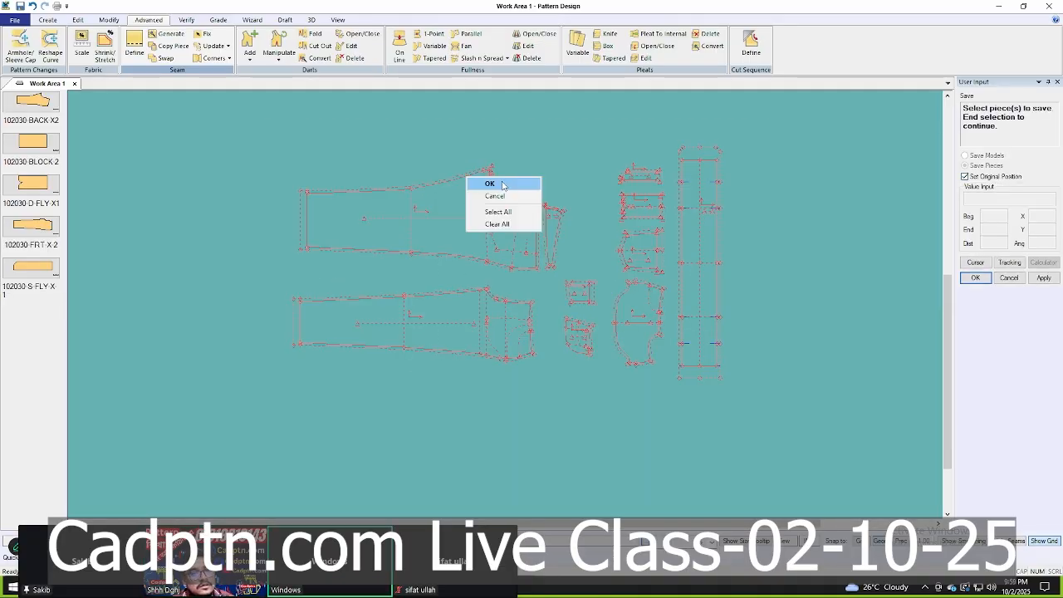
{"action": "left_click", "coordinate": [502, 183]}
{"action": "left_click", "coordinate": [459, 320]}
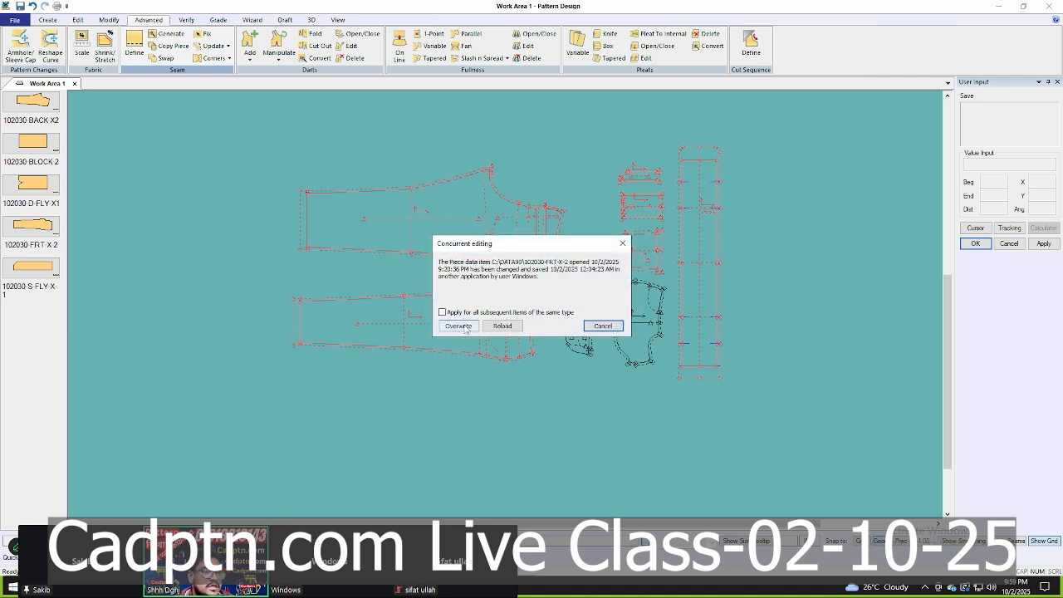
{"action": "left_click", "coordinate": [463, 326]}
{"action": "right_click", "coordinate": [604, 180]}
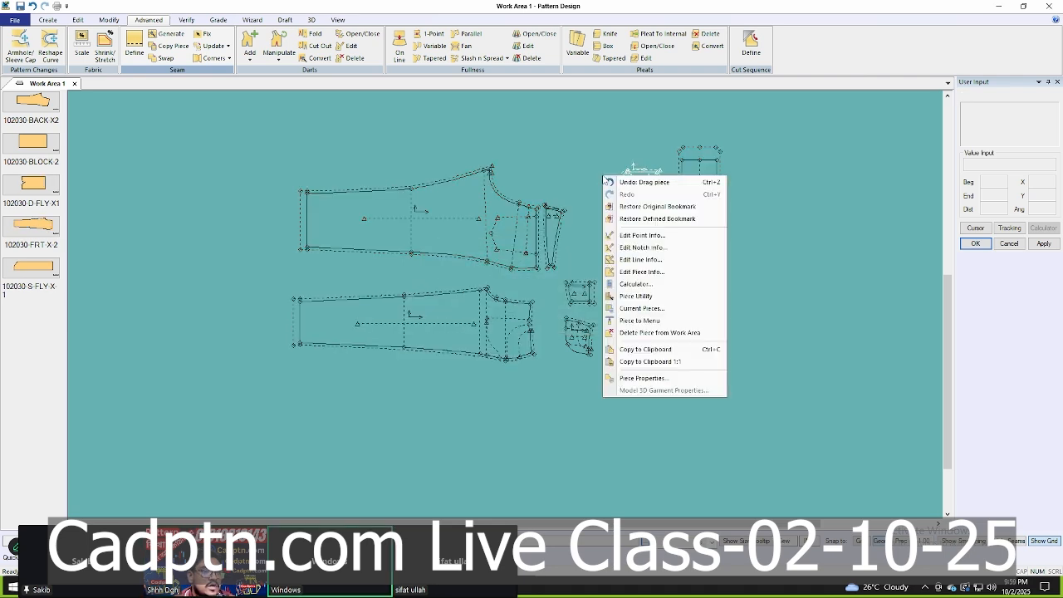
{"action": "left_click", "coordinate": [443, 228]}
{"action": "scroll", "coordinate": [578, 193], "scroll_direction": "up", "scroll_amount": 4}
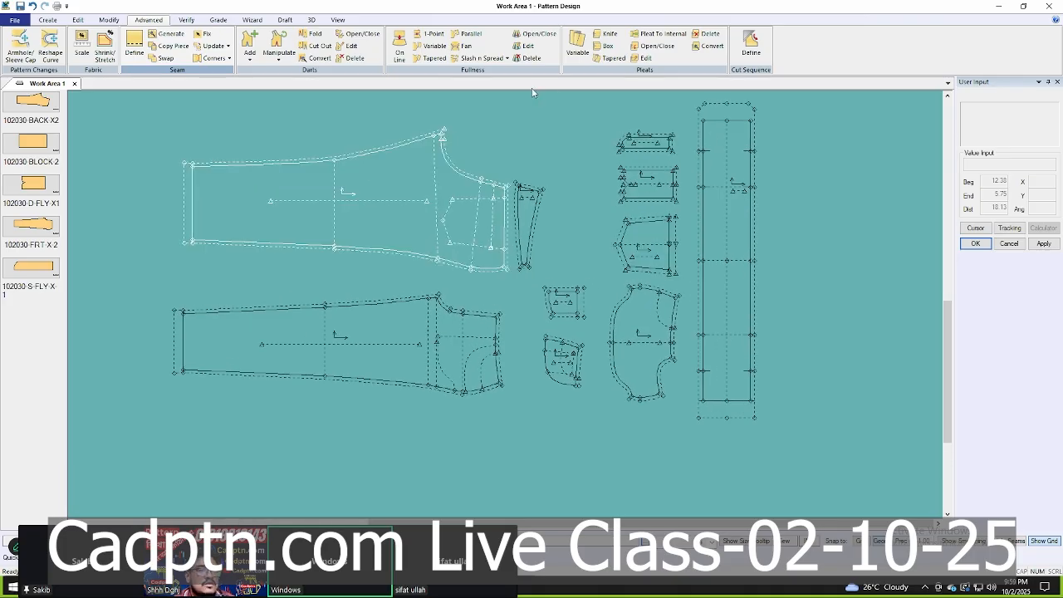
{"action": "scroll", "coordinate": [565, 114], "scroll_direction": "down", "scroll_amount": 1}
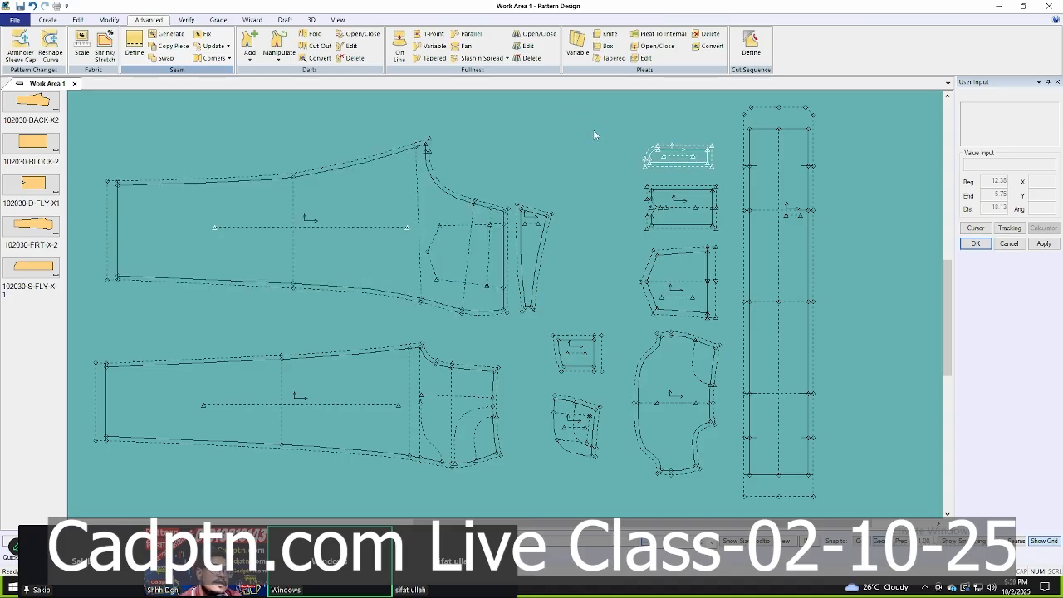
{"action": "scroll", "coordinate": [772, 274], "scroll_direction": "down", "scroll_amount": 1}
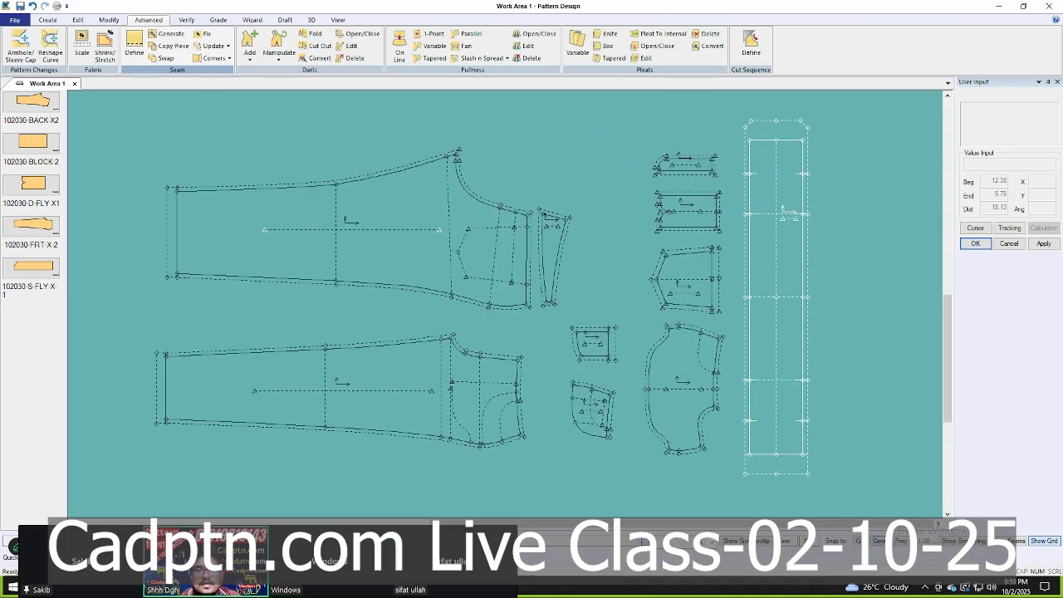